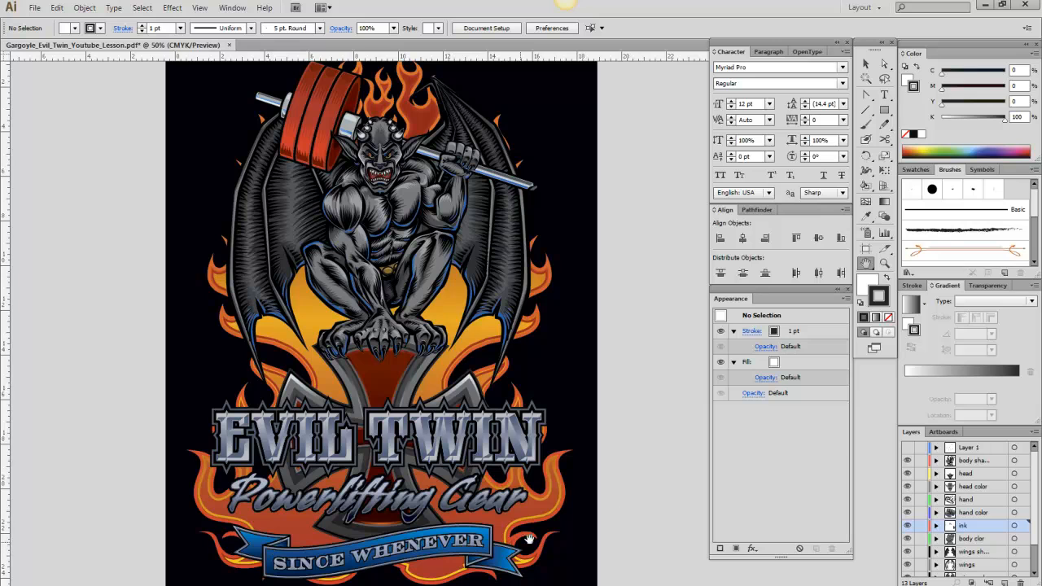
Examine the lettering, pedestal and crouching gargoyle of the finished artwork at 100% zoom.
{"action": "left_click", "coordinate": [886, 263]}
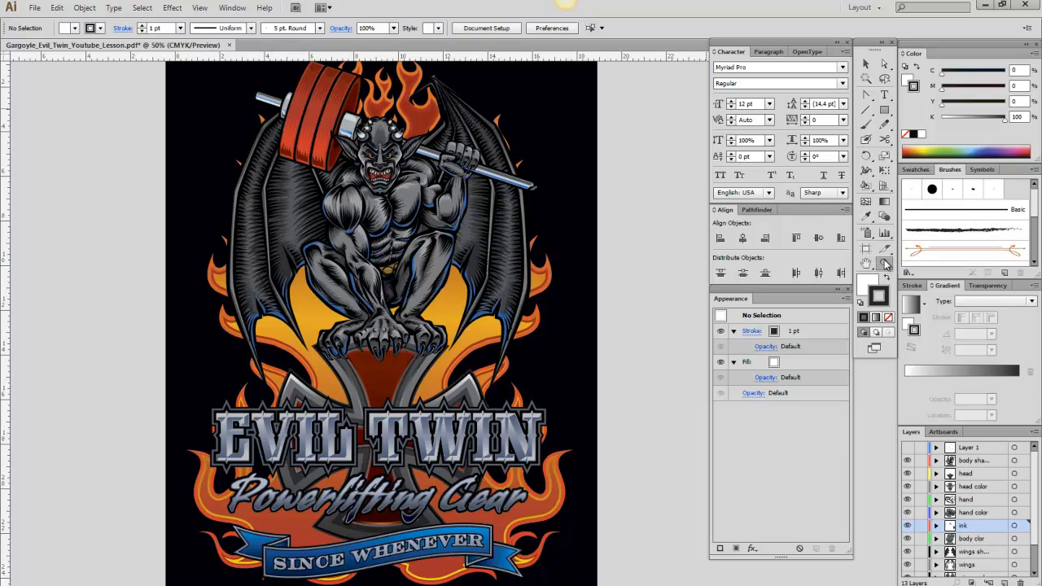
{"action": "left_click", "coordinate": [478, 411]}
{"action": "left_click", "coordinate": [506, 375]}
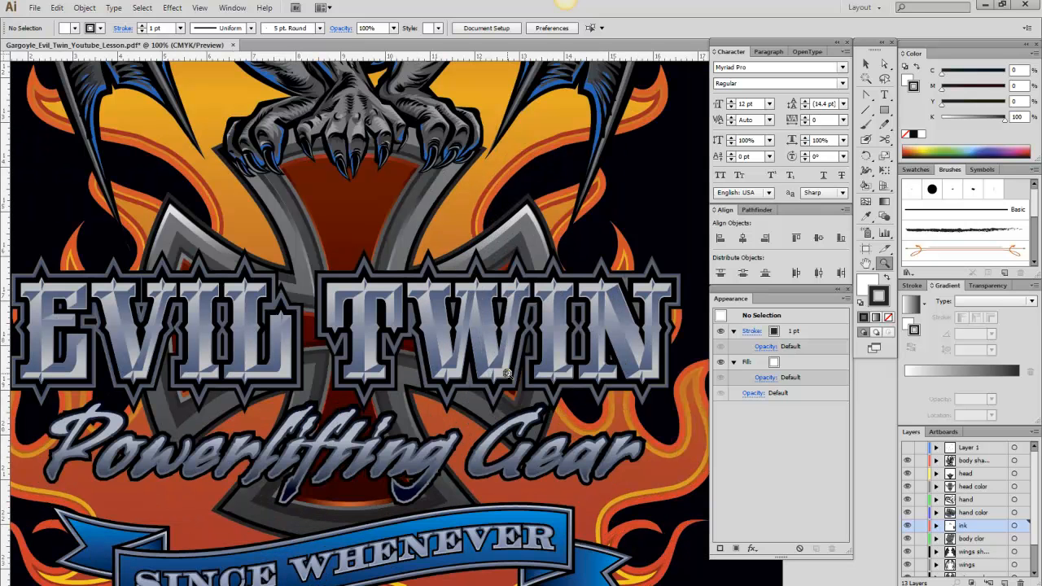
{"action": "key", "text": "space"}
{"action": "left_click_drag", "start_coordinate": [414, 282], "coordinate": [447, 356]}
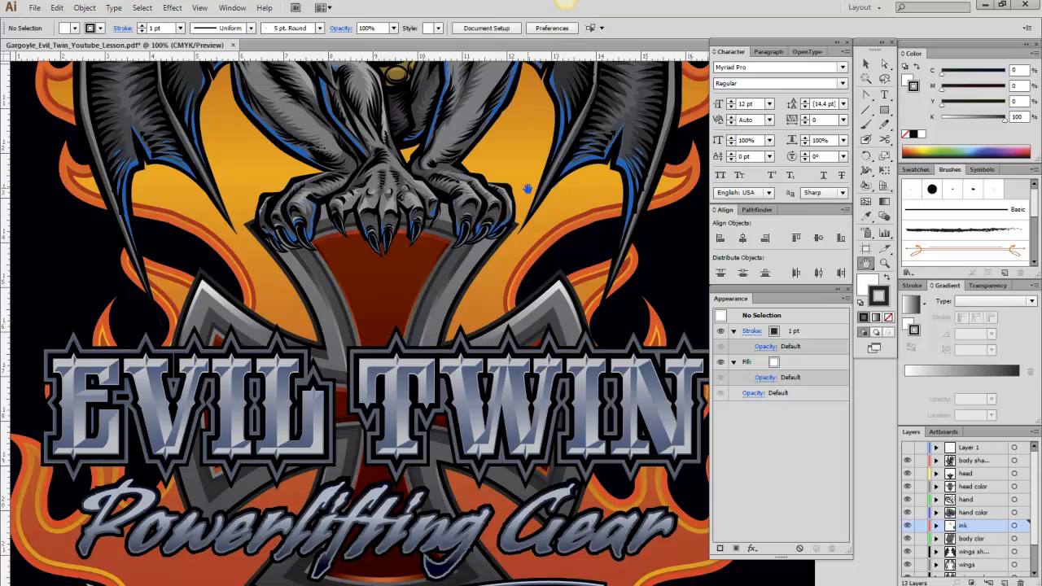
{"action": "mouse_move", "coordinate": [528, 188]}
{"action": "left_mouse_down"}
{"action": "mouse_move", "coordinate": [509, 407]}
{"action": "mouse_move", "coordinate": [505, 314]}
{"action": "left_mouse_up"}
{"action": "mouse_move", "coordinate": [484, 266]}
{"action": "left_mouse_down"}
{"action": "mouse_move", "coordinate": [519, 371]}
{"action": "mouse_move", "coordinate": [525, 348]}
{"action": "left_mouse_up"}
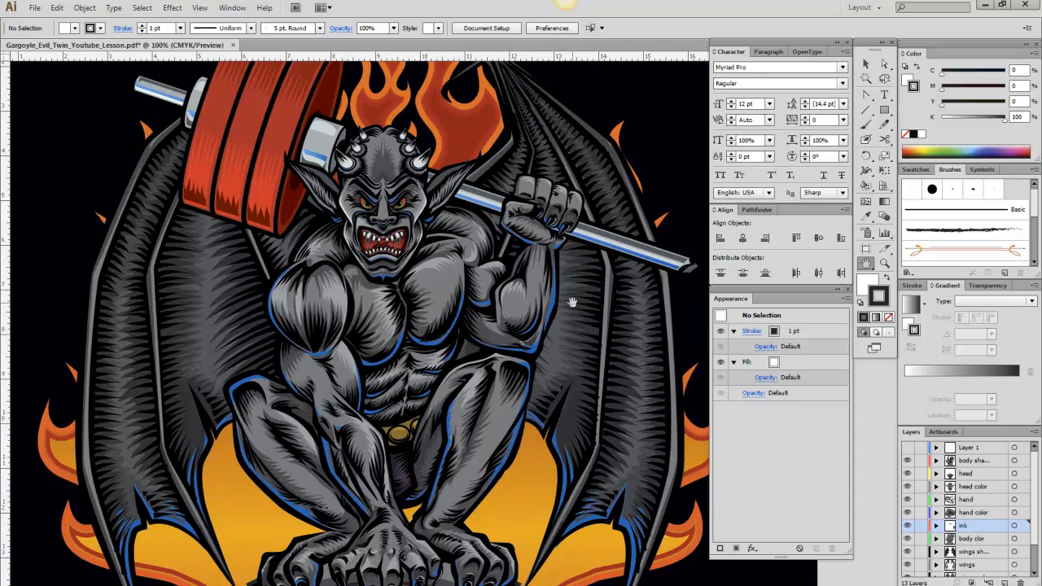
Show the pencil sketch on Layer 1 and view the full gargoyle drawing at 66.67% zoom.
{"action": "left_click", "coordinate": [908, 449]}
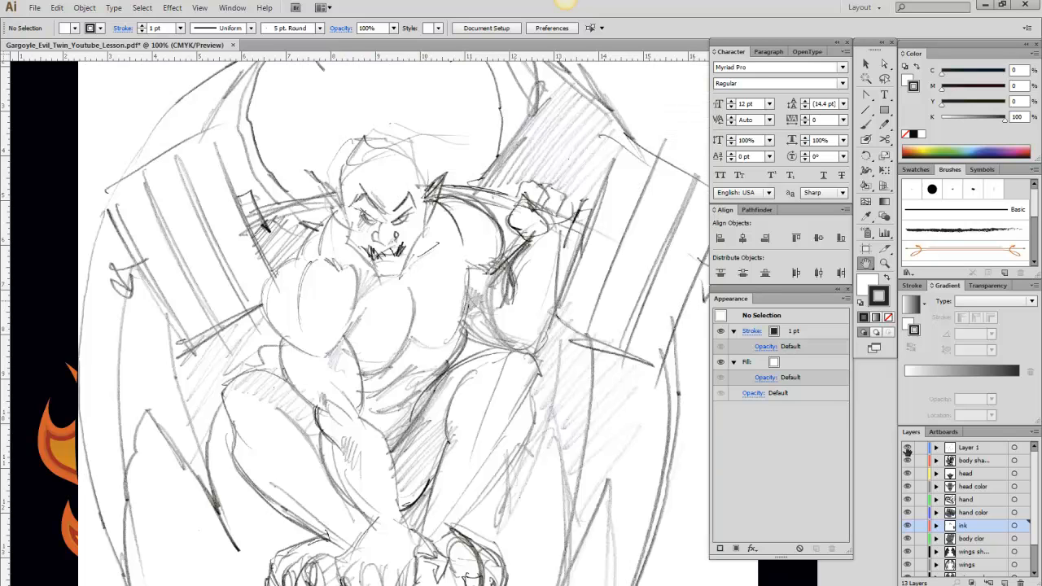
{"action": "left_click", "coordinate": [885, 262]}
{"action": "left_click", "coordinate": [385, 361], "text": "alt"}
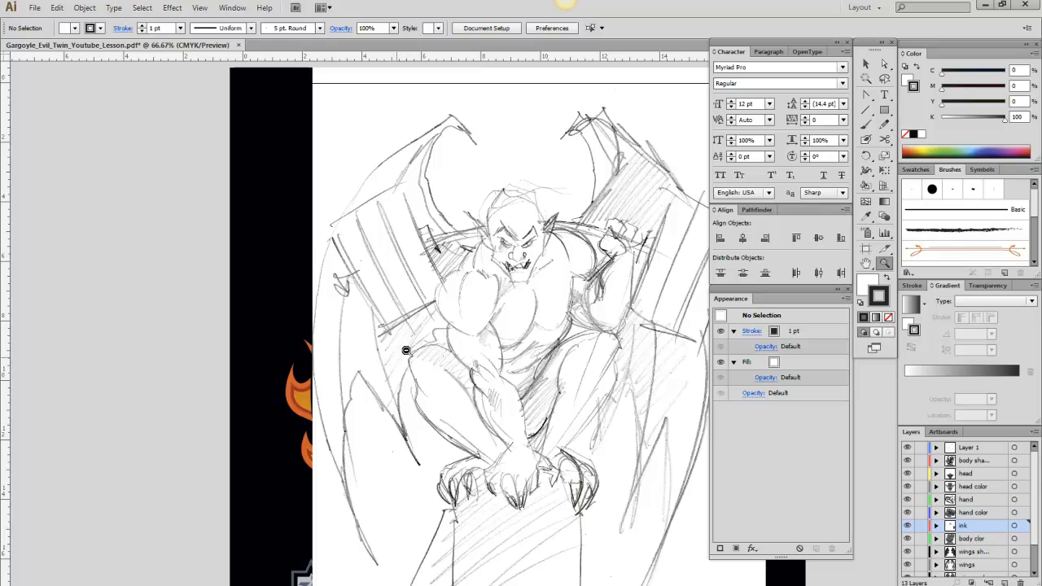
{"action": "left_click", "coordinate": [865, 262]}
{"action": "left_click_drag", "start_coordinate": [585, 316], "coordinate": [438, 300]}
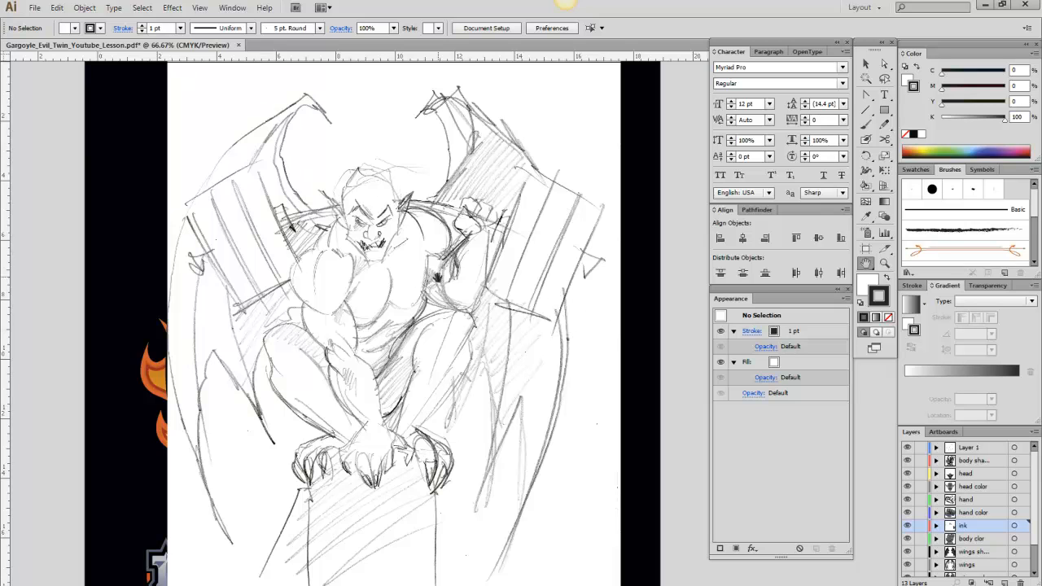
{"action": "mouse_move", "coordinate": [454, 307]}
{"action": "left_mouse_down"}
{"action": "mouse_move", "coordinate": [444, 280]}
{"action": "mouse_move", "coordinate": [441, 311]}
{"action": "left_mouse_up"}
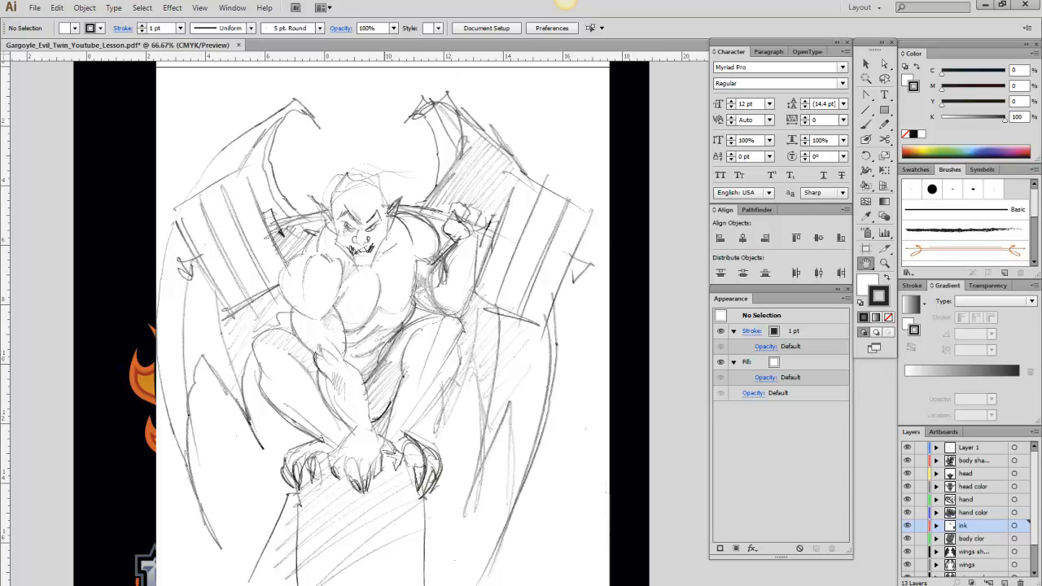
{"action": "left_click_drag", "start_coordinate": [417, 312], "coordinate": [421, 311]}
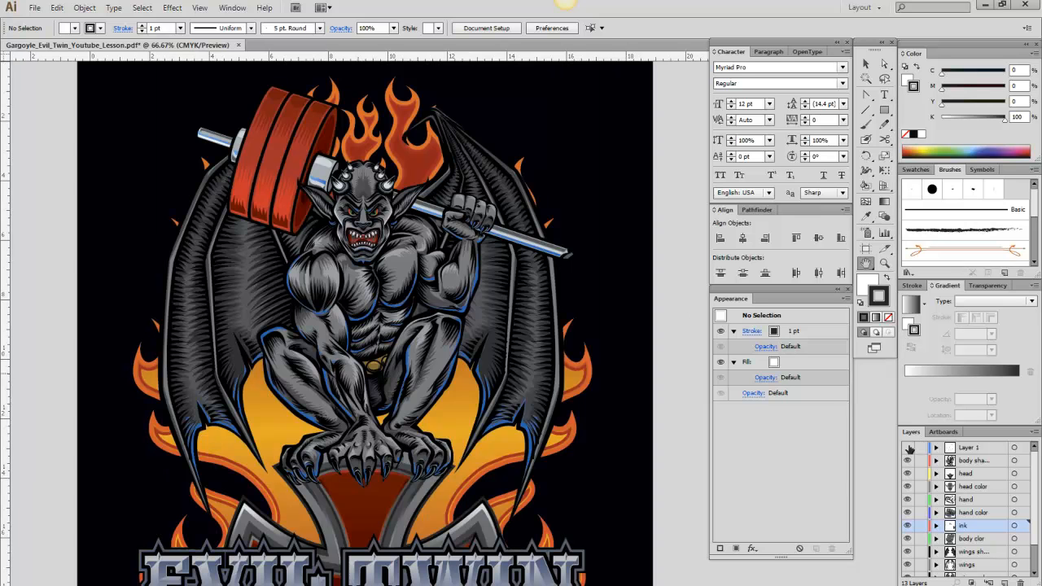
Compare the finished color artwork with the pencil sketch on Layer 1, leaving the sketch hidden.
{"action": "left_click", "coordinate": [908, 448]}
{"action": "left_click", "coordinate": [907, 448]}
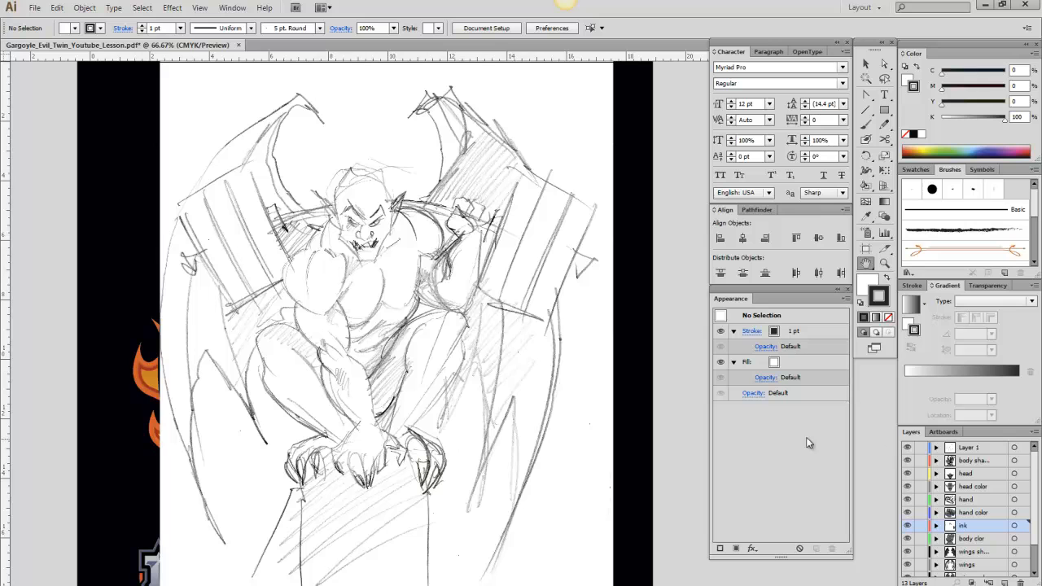
{"action": "scroll", "coordinate": [424, 481], "scroll_direction": "down", "scroll_amount": 3}
{"action": "scroll", "coordinate": [419, 381], "scroll_direction": "down", "scroll_amount": 5}
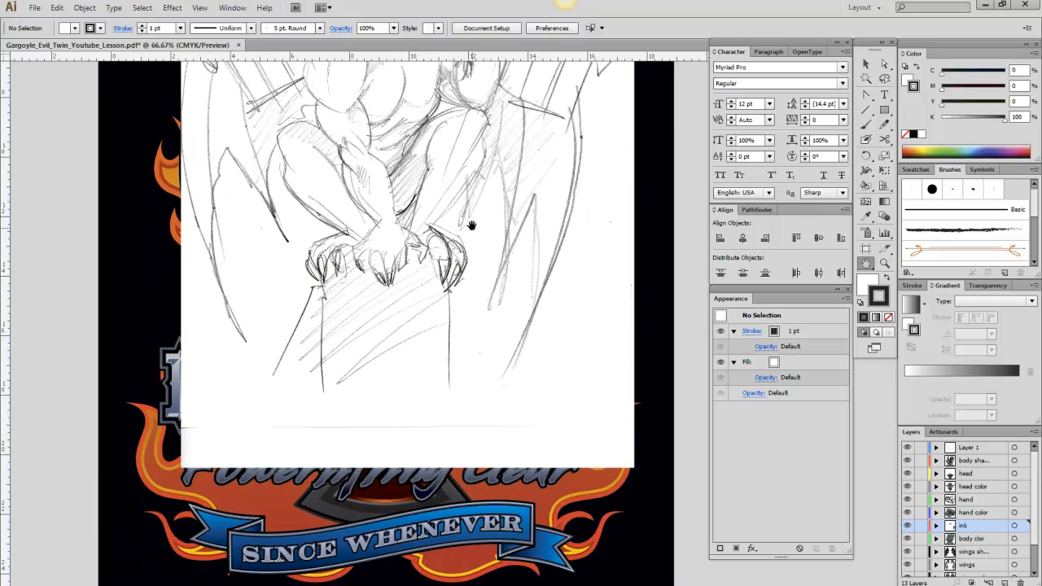
{"action": "mouse_move", "coordinate": [472, 225]}
{"action": "left_mouse_down"}
{"action": "mouse_move", "coordinate": [446, 399]}
{"action": "mouse_move", "coordinate": [426, 453]}
{"action": "left_mouse_up"}
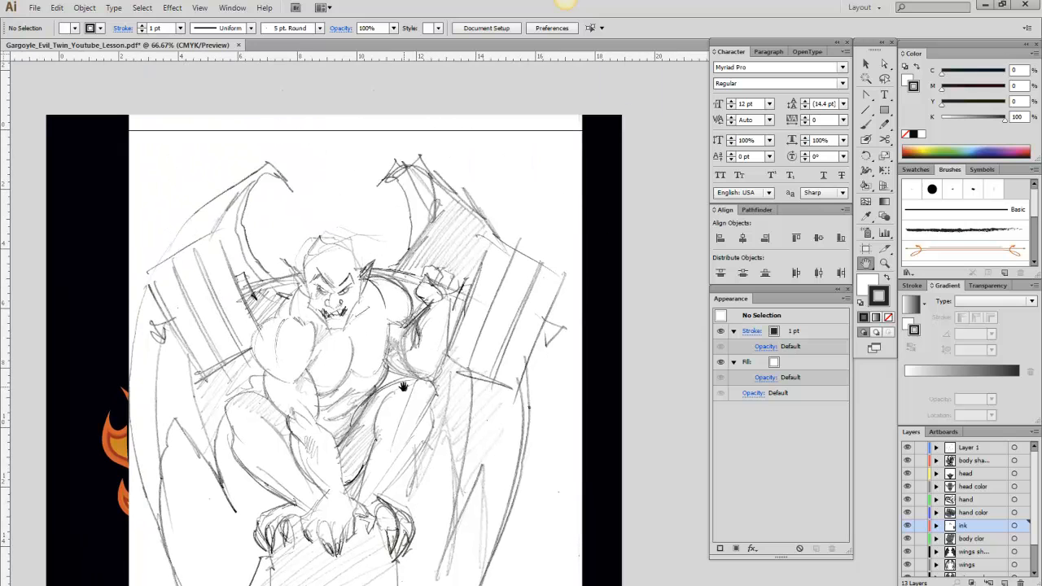
{"action": "left_click_drag", "start_coordinate": [406, 405], "coordinate": [414, 328]}
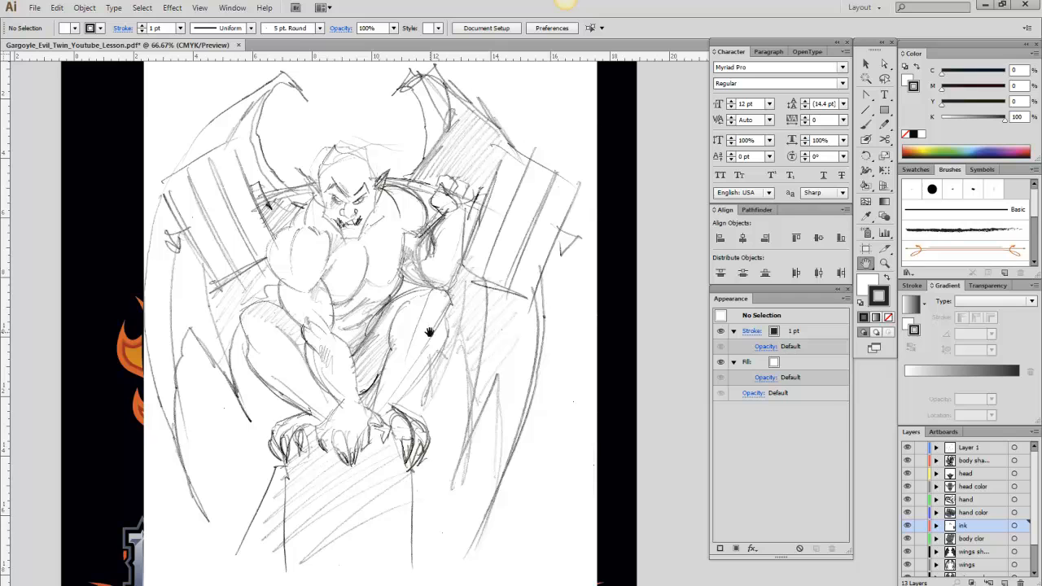
{"action": "left_click_drag", "start_coordinate": [429, 324], "coordinate": [424, 345]}
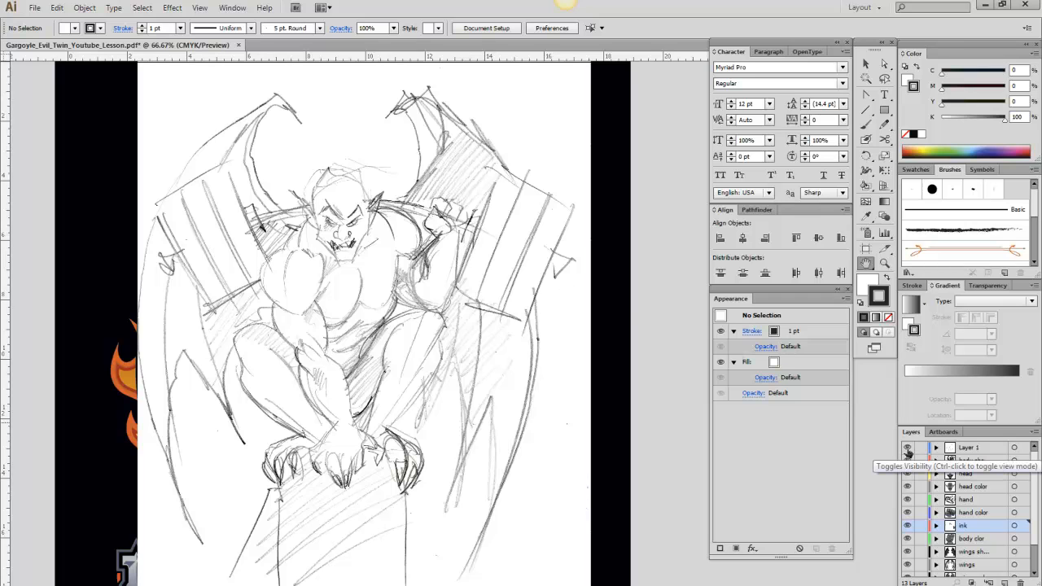
{"action": "mouse_move", "coordinate": [411, 471]}
{"action": "left_mouse_down"}
{"action": "mouse_move", "coordinate": [420, 349]}
{"action": "mouse_move", "coordinate": [404, 417]}
{"action": "mouse_move", "coordinate": [405, 489]}
{"action": "left_mouse_up"}
{"action": "left_click", "coordinate": [906, 449]}
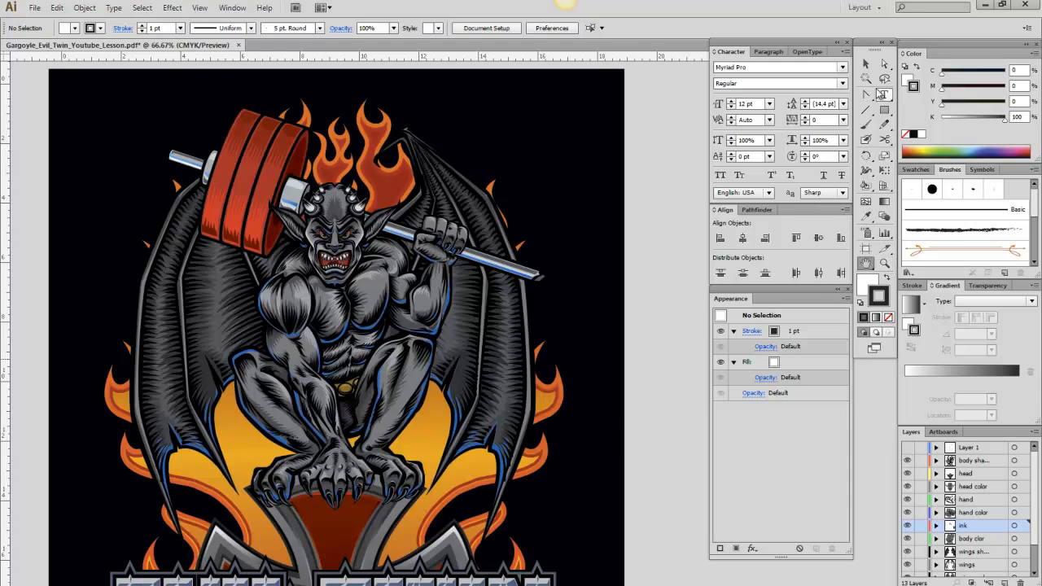
Hide the black background on Layer 13 and compare the artwork with and without it.
{"action": "left_click", "coordinate": [865, 64]}
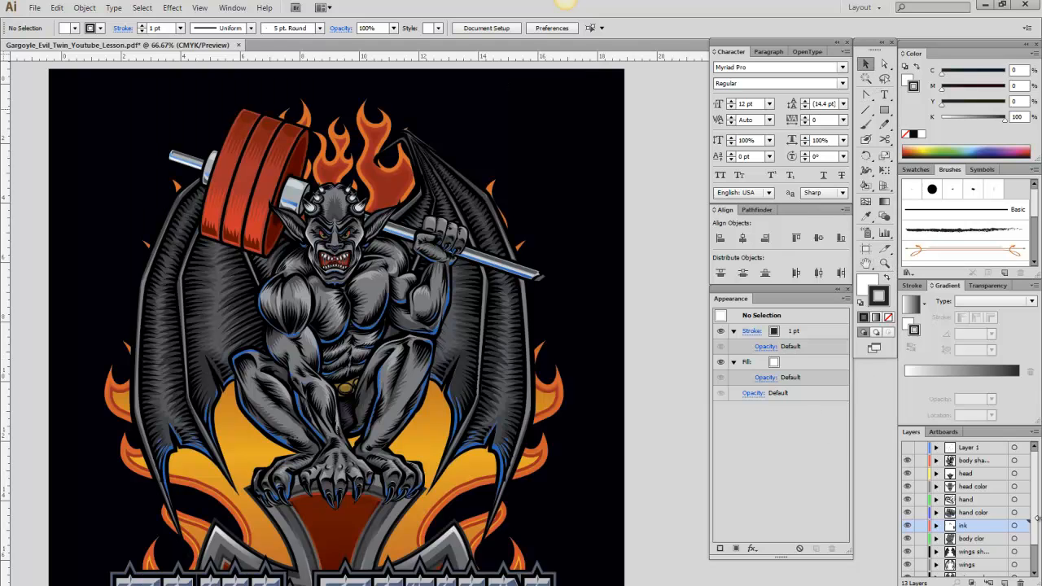
{"action": "scroll", "coordinate": [1032, 533], "scroll_direction": "down", "scroll_amount": 3}
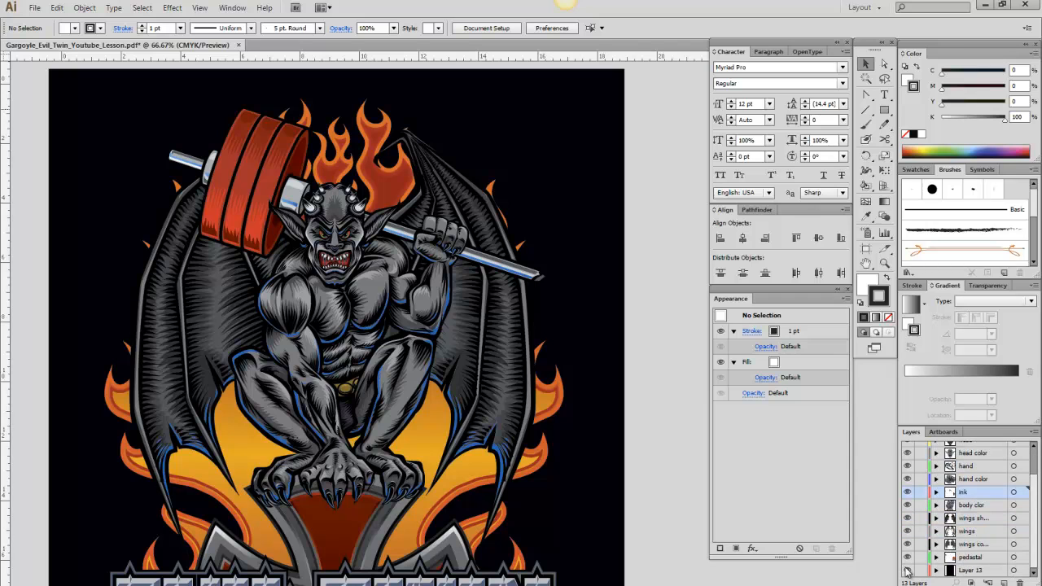
{"action": "left_click", "coordinate": [906, 569]}
{"action": "left_click", "coordinate": [866, 263]}
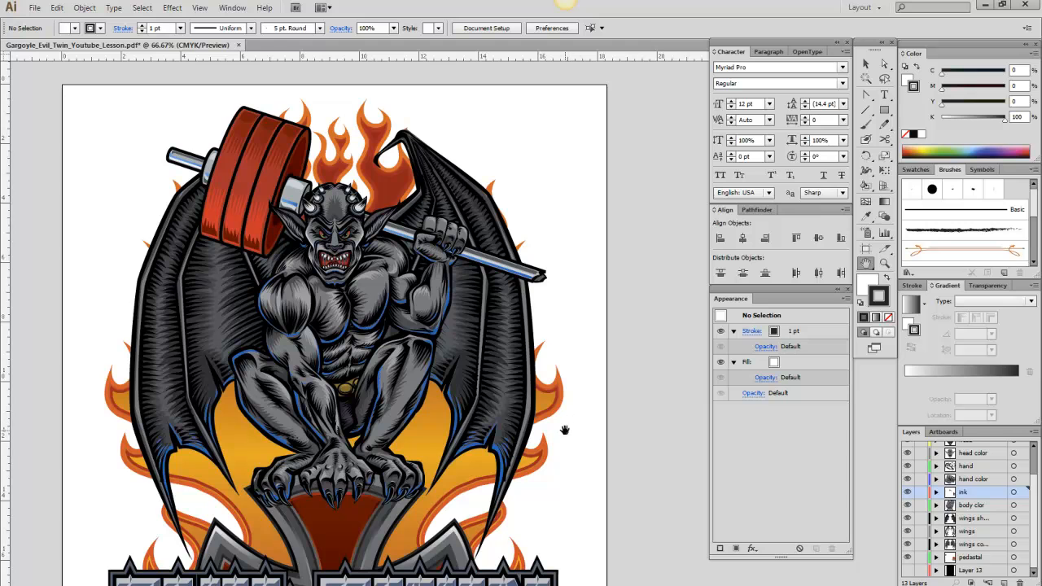
{"action": "left_click_drag", "start_coordinate": [562, 428], "coordinate": [550, 385]}
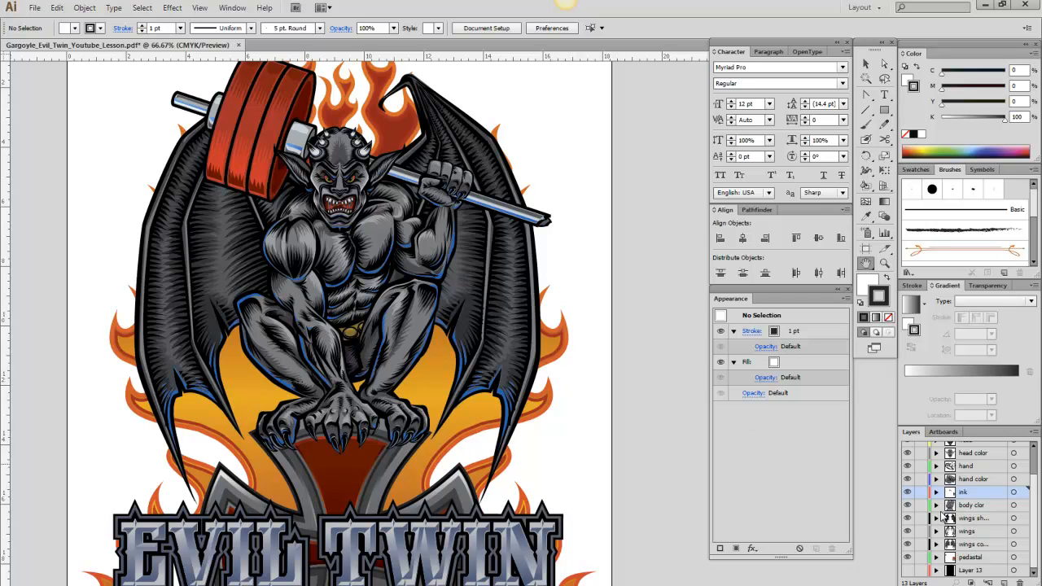
{"action": "left_click", "coordinate": [906, 570]}
{"action": "left_click", "coordinate": [906, 570]}
Examine the gargoyle's inked body and shading, and its face, horns and ears at up to 400% zoom.
{"action": "left_click", "coordinate": [885, 262]}
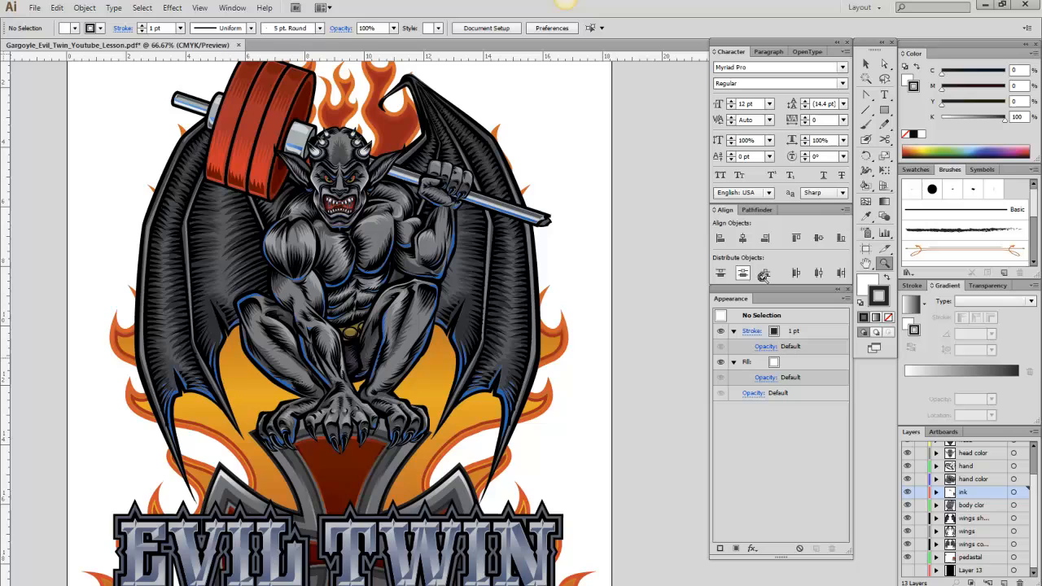
{"action": "left_click", "coordinate": [497, 318]}
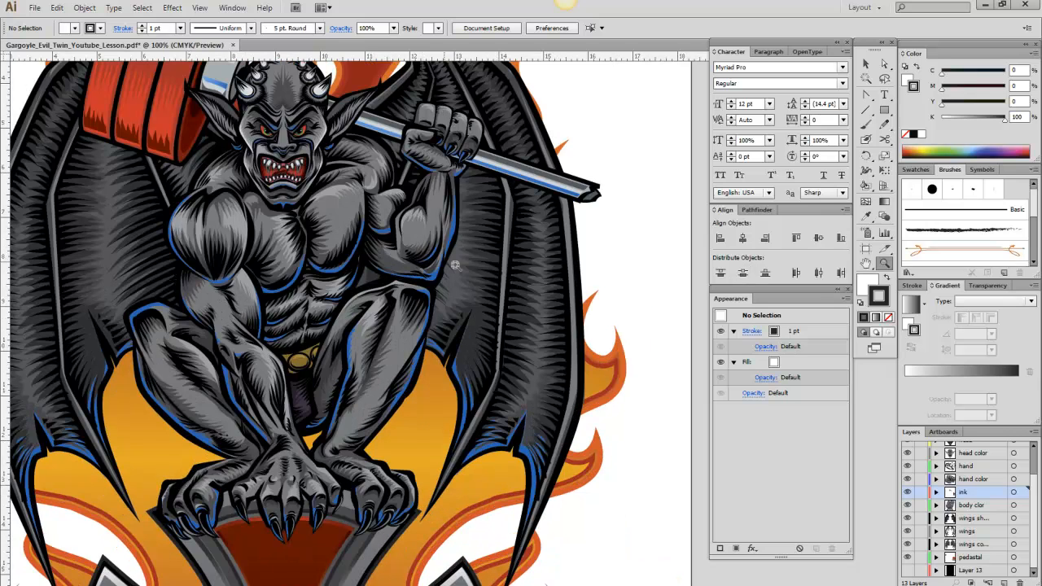
{"action": "key", "text": "space"}
{"action": "left_click_drag", "start_coordinate": [361, 259], "coordinate": [444, 340]}
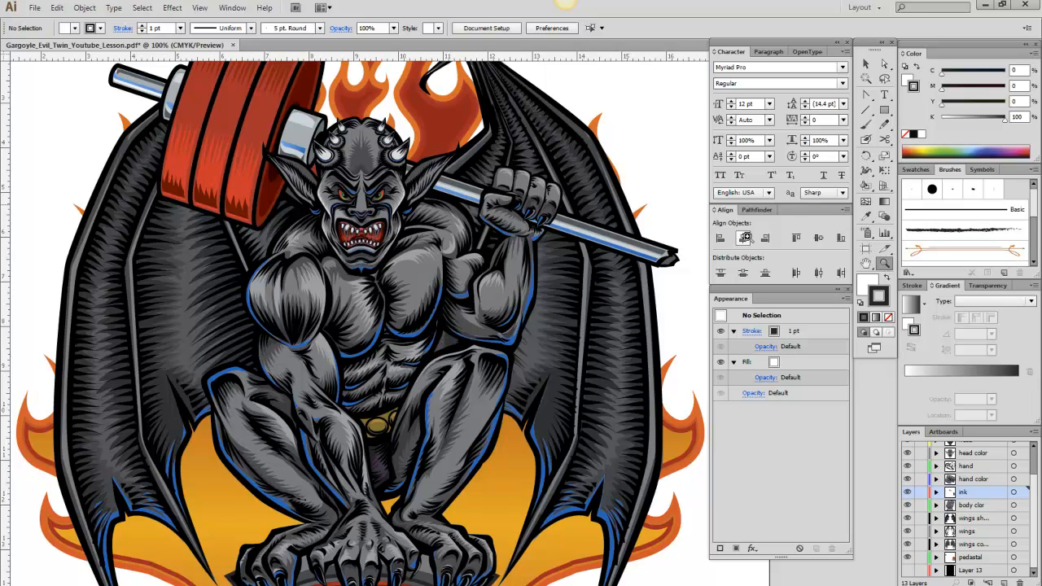
{"action": "left_click", "coordinate": [411, 228]}
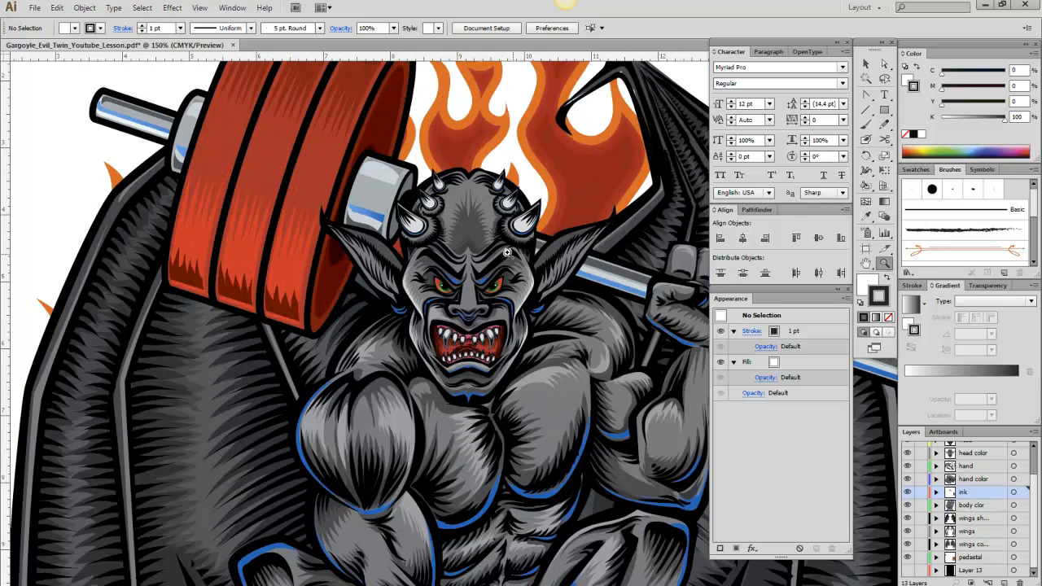
{"action": "left_click", "coordinate": [536, 312]}
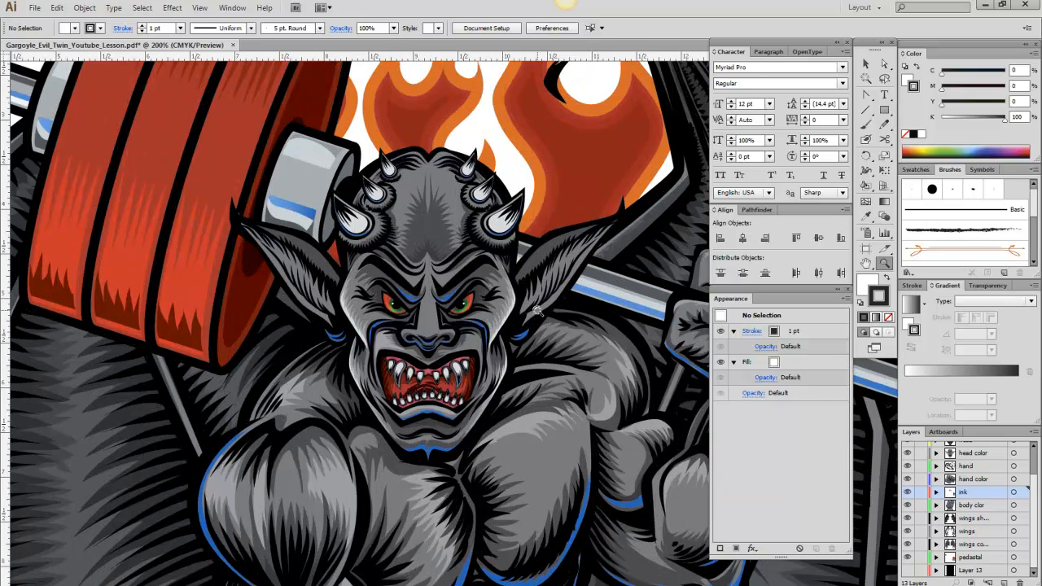
{"action": "left_click", "coordinate": [537, 310]}
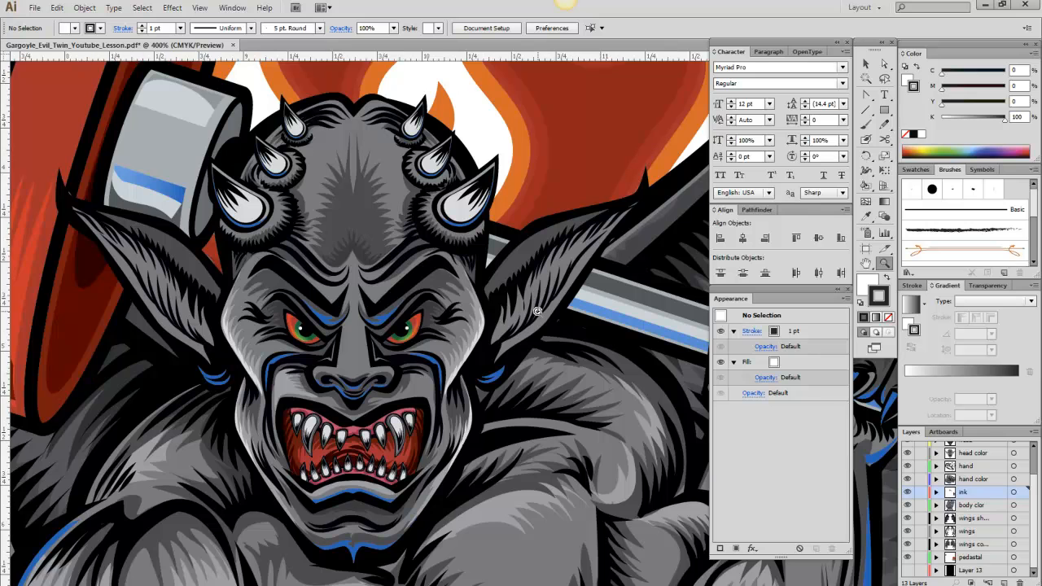
{"action": "left_click", "coordinate": [537, 311]}
{"action": "left_click", "coordinate": [866, 263]}
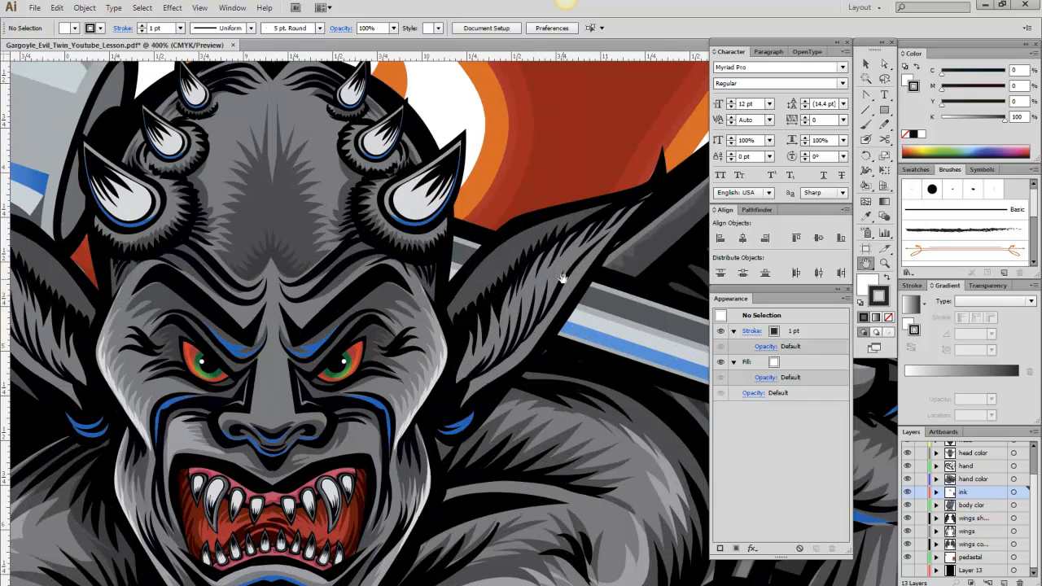
{"action": "left_click_drag", "start_coordinate": [414, 264], "coordinate": [528, 268]}
{"action": "scroll", "coordinate": [528, 268], "scroll_direction": "down", "scroll_amount": 3}
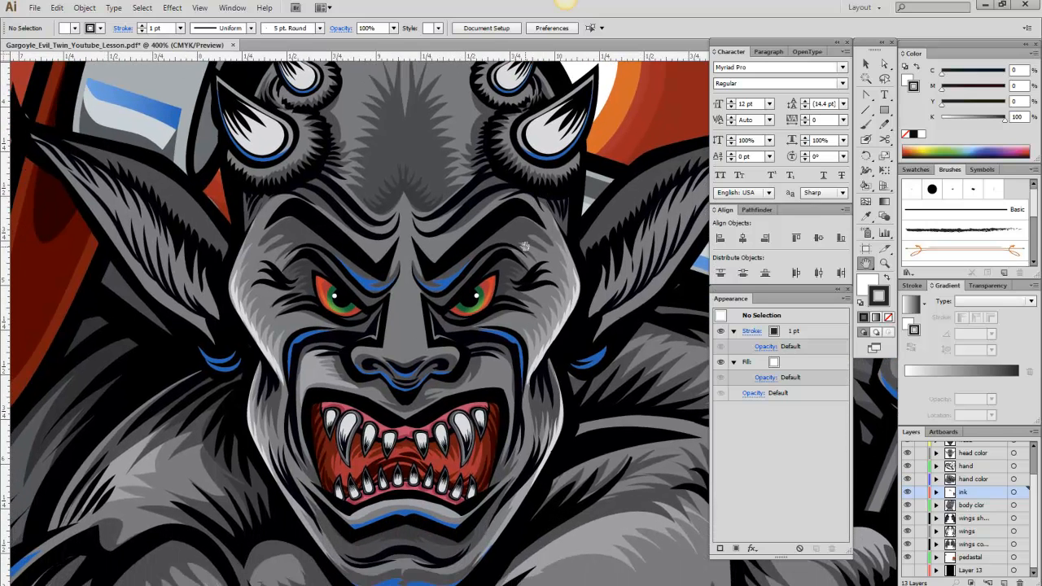
{"action": "scroll", "coordinate": [524, 262], "scroll_direction": "down", "scroll_amount": 1}
{"action": "mouse_move", "coordinate": [523, 262]}
{"action": "left_mouse_down"}
{"action": "mouse_move", "coordinate": [521, 232]}
{"action": "mouse_move", "coordinate": [513, 266]}
{"action": "left_mouse_up"}
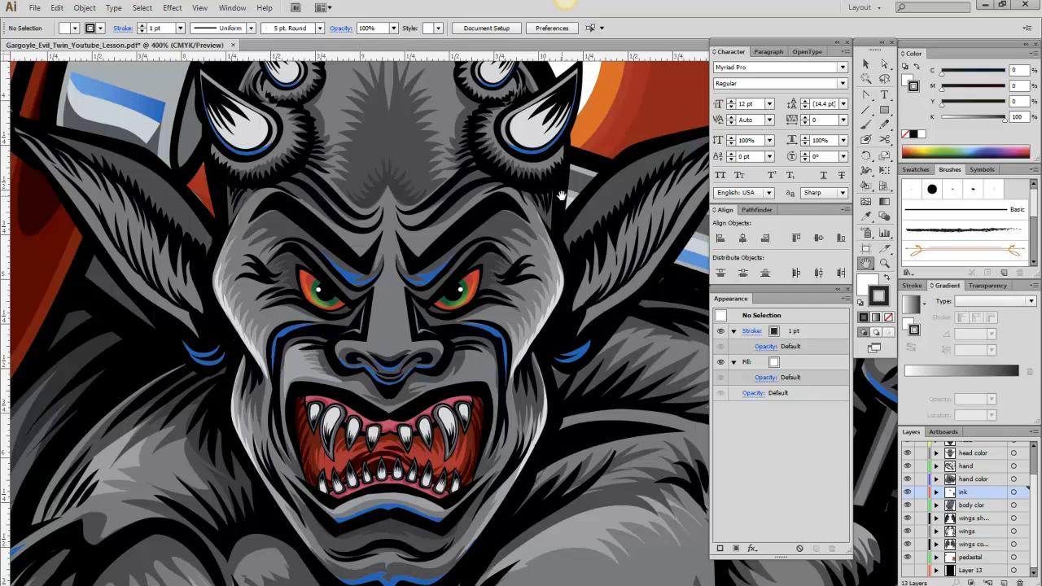
Inspect the ink lines and color shading of the gargoyle's teeth and mouth at up to 1600% zoom.
{"action": "left_click", "coordinate": [885, 263]}
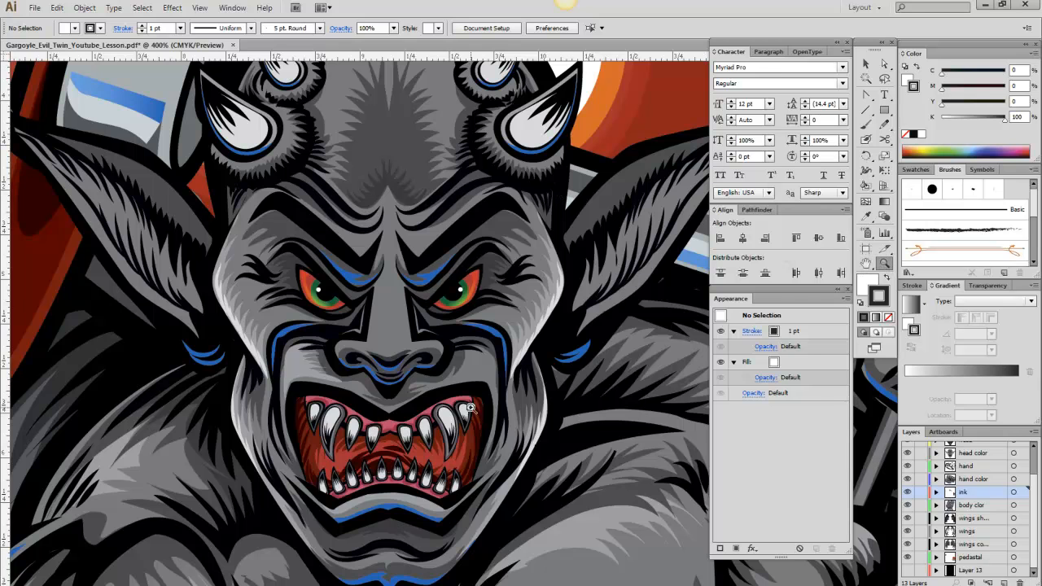
{"action": "left_click", "coordinate": [477, 450]}
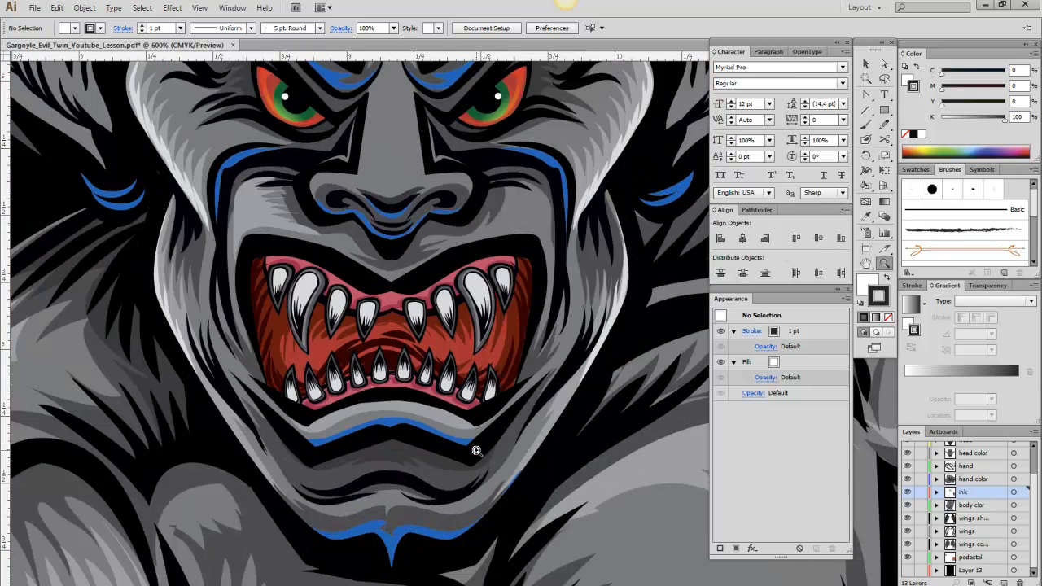
{"action": "left_click", "coordinate": [514, 325]}
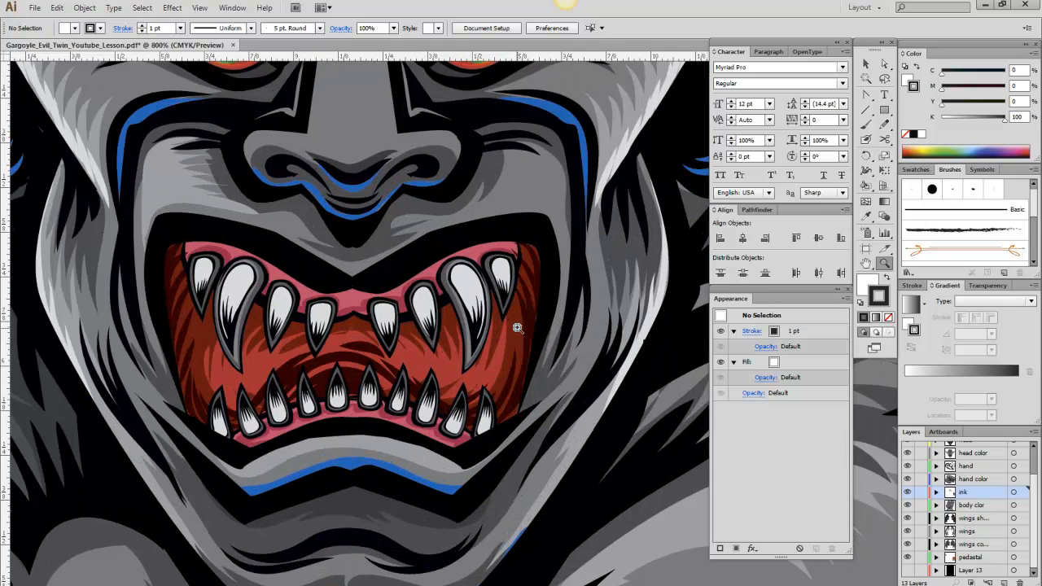
{"action": "left_click", "coordinate": [517, 331]}
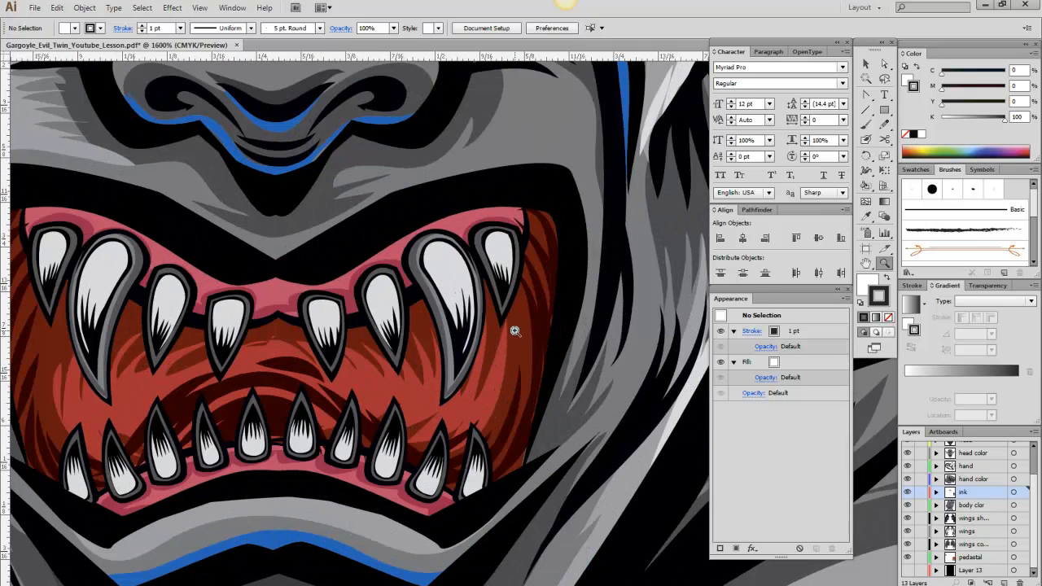
{"action": "left_click", "coordinate": [516, 331]}
{"action": "key", "text": "h"}
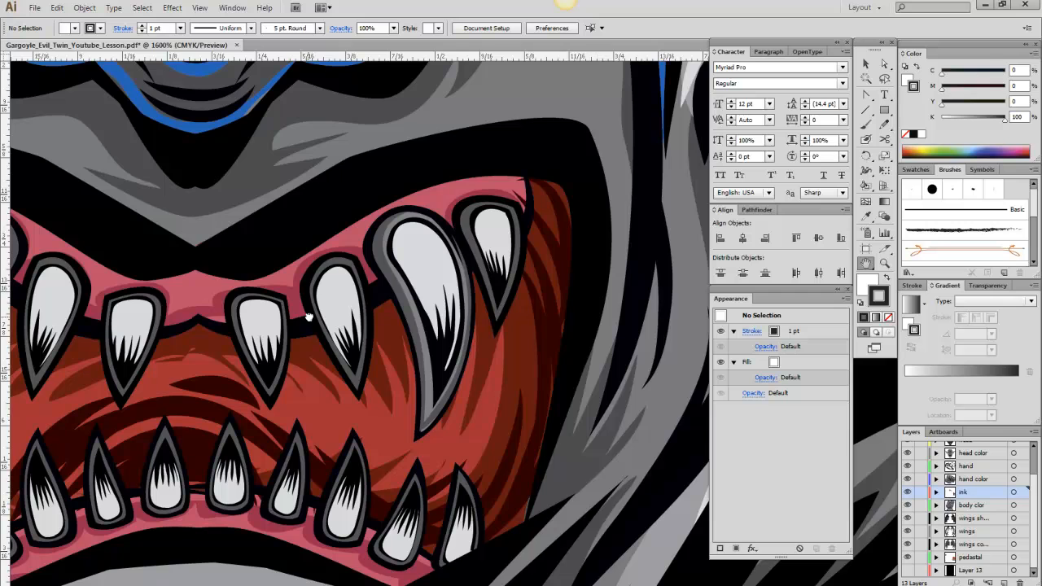
{"action": "left_click_drag", "start_coordinate": [309, 309], "coordinate": [531, 274]}
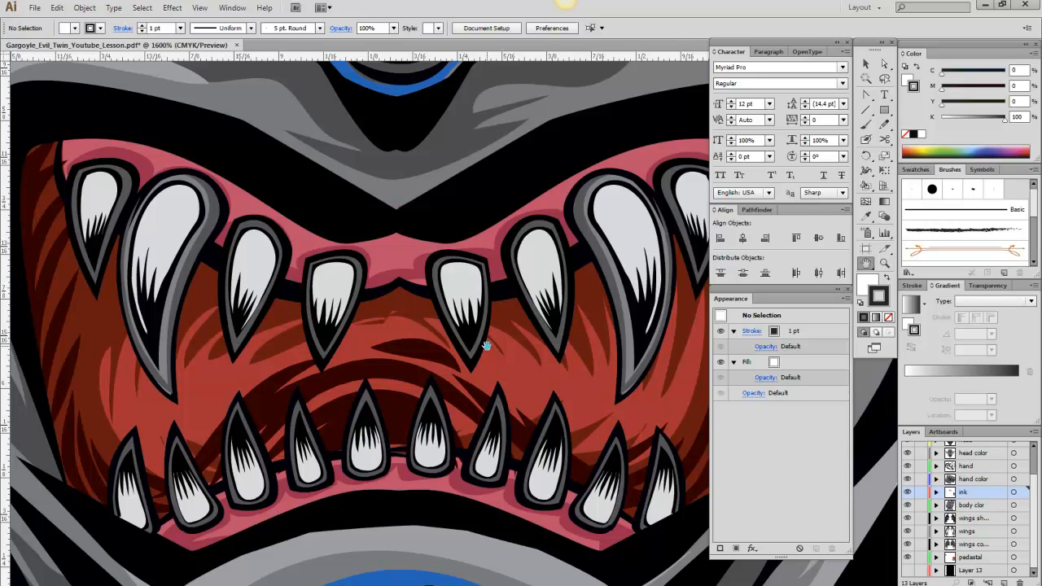
{"action": "left_click", "coordinate": [885, 264]}
{"action": "left_click", "coordinate": [501, 318], "text": "alt"}
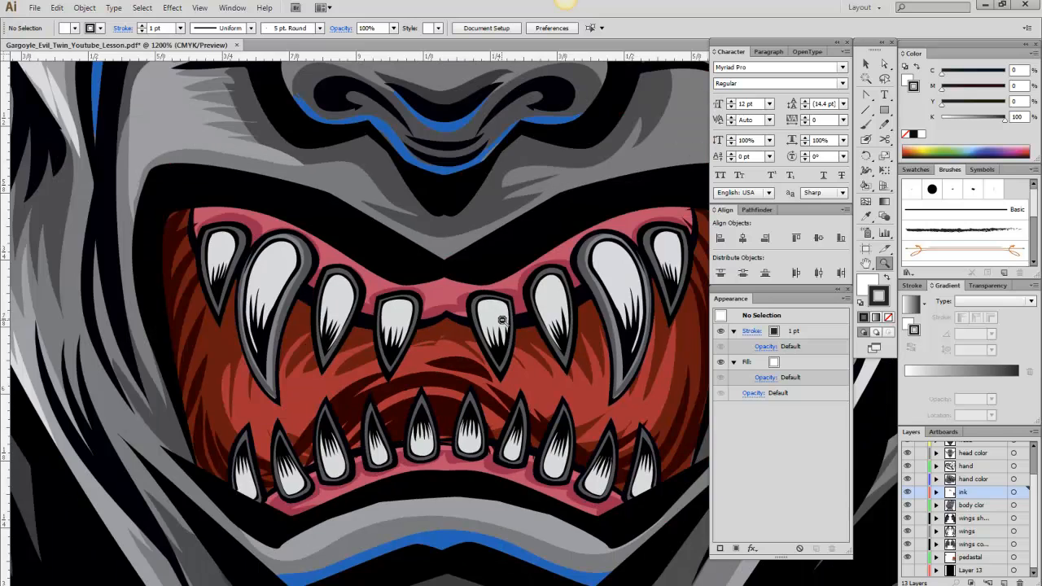
Examine the inking and shading of the gargoyle's mouth, nose, eyes, brow and horns at 600% zoom.
{"action": "left_click", "coordinate": [501, 319], "text": "alt"}
{"action": "left_click", "coordinate": [592, 270], "text": "alt"}
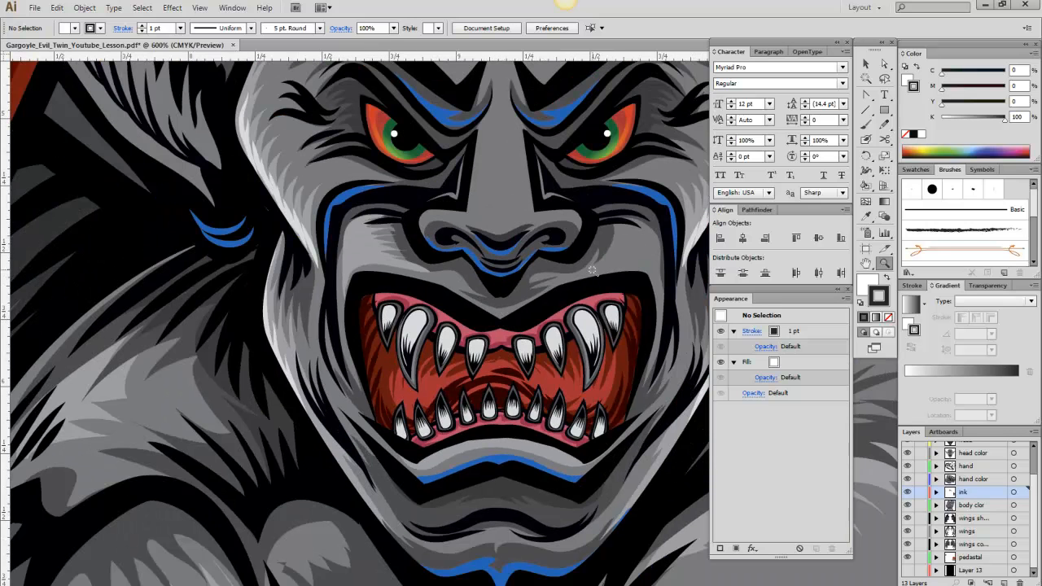
{"action": "left_click", "coordinate": [866, 263]}
{"action": "left_click_drag", "start_coordinate": [547, 262], "coordinate": [460, 352]}
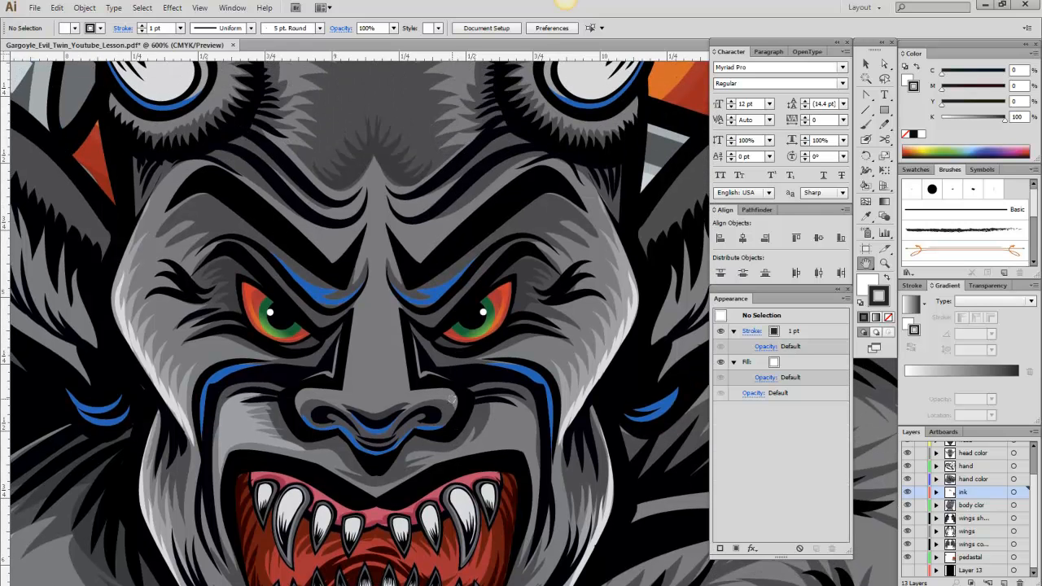
{"action": "left_click_drag", "start_coordinate": [453, 399], "coordinate": [489, 268]}
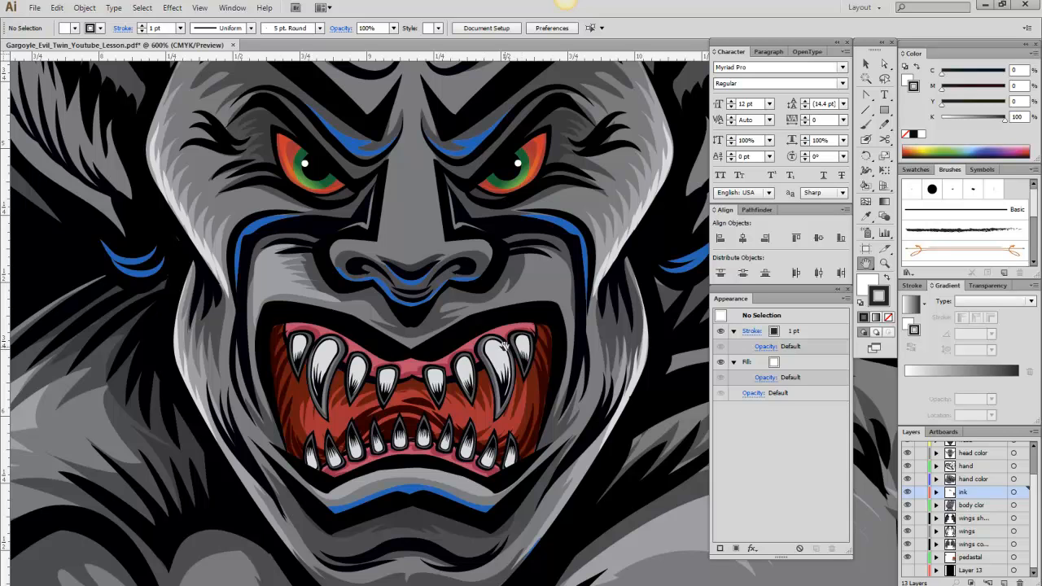
{"action": "left_click_drag", "start_coordinate": [508, 340], "coordinate": [488, 521]}
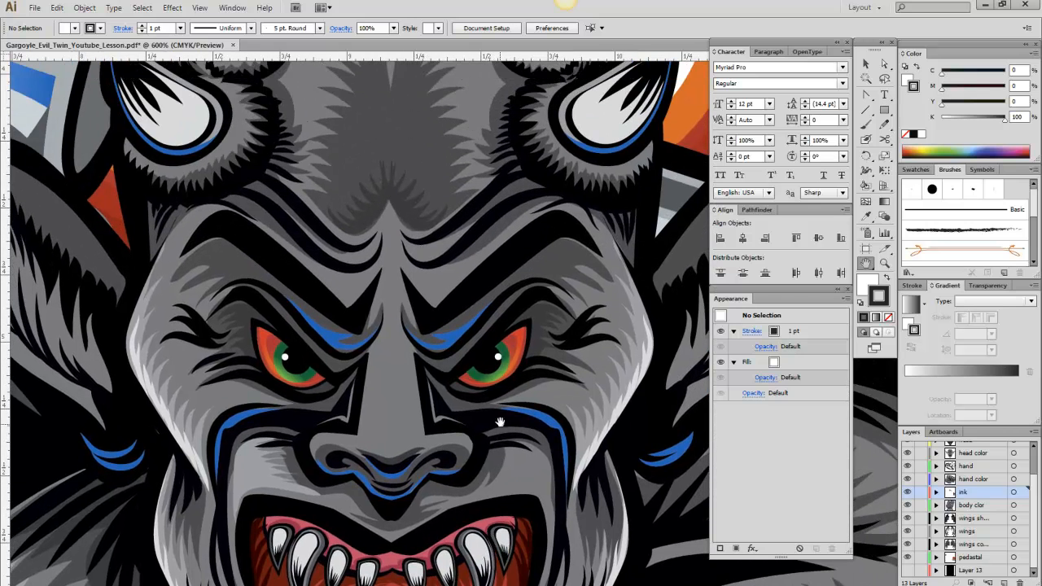
{"action": "left_click_drag", "start_coordinate": [514, 349], "coordinate": [510, 563]}
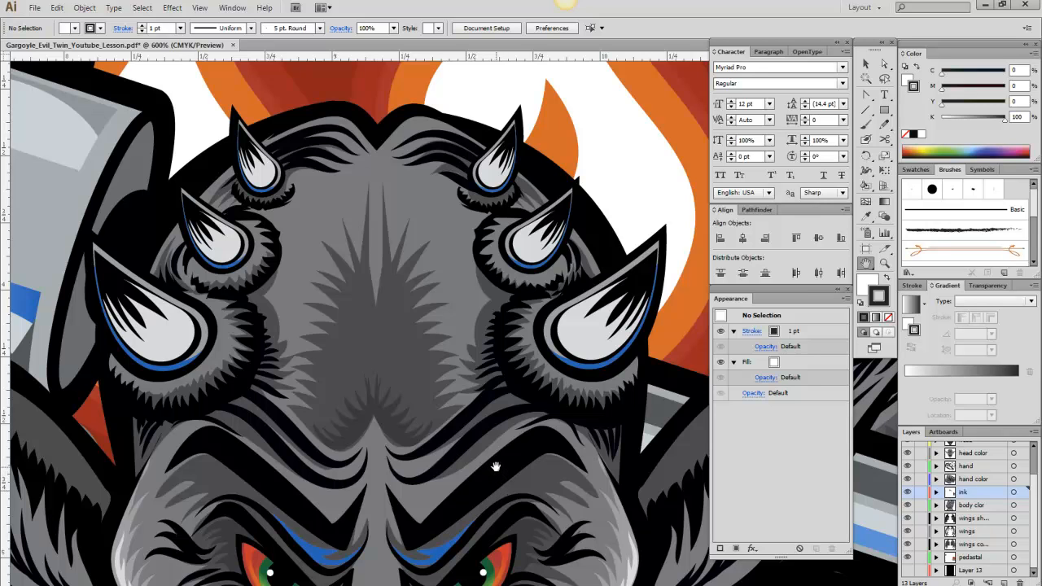
{"action": "left_click_drag", "start_coordinate": [498, 466], "coordinate": [537, 228]}
{"action": "left_click_drag", "start_coordinate": [516, 355], "coordinate": [505, 223]}
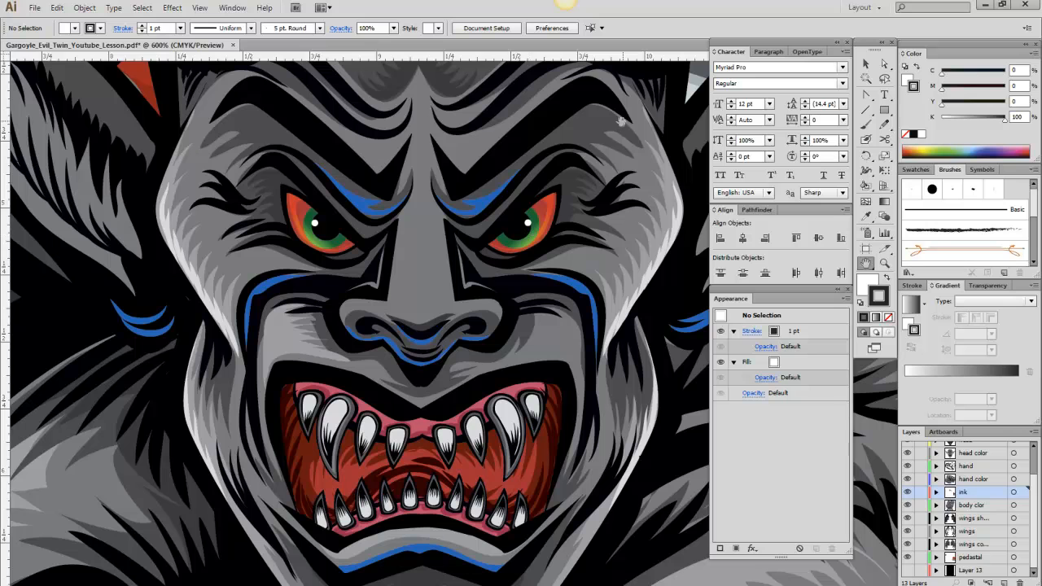
Return to a 100% view of the artwork and look over the gargoyle's body, wings and barbell.
{"action": "left_click", "coordinate": [885, 263]}
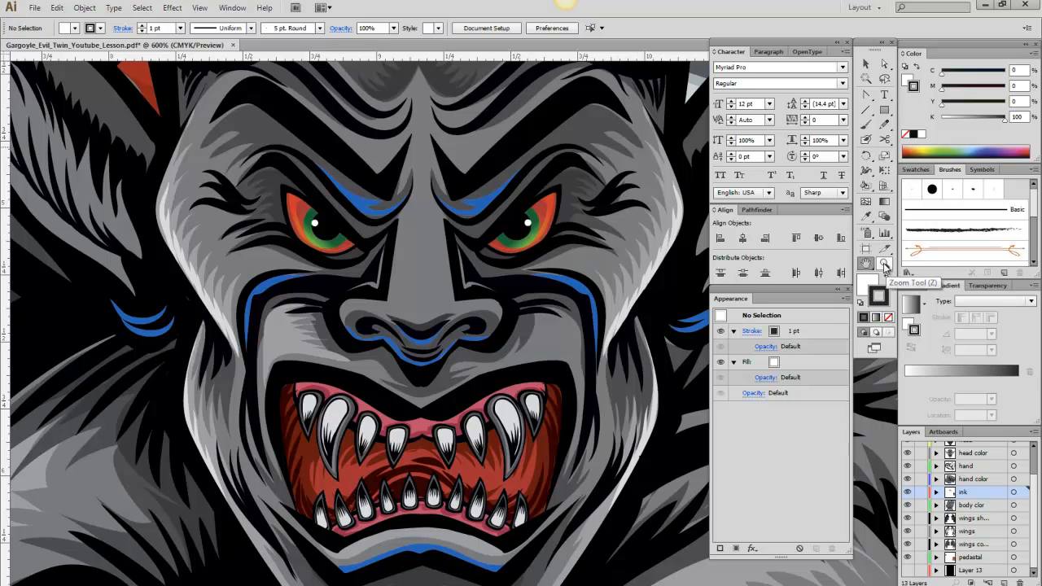
{"action": "left_click", "coordinate": [564, 301], "text": "alt"}
{"action": "left_click", "coordinate": [563, 302], "text": "alt"}
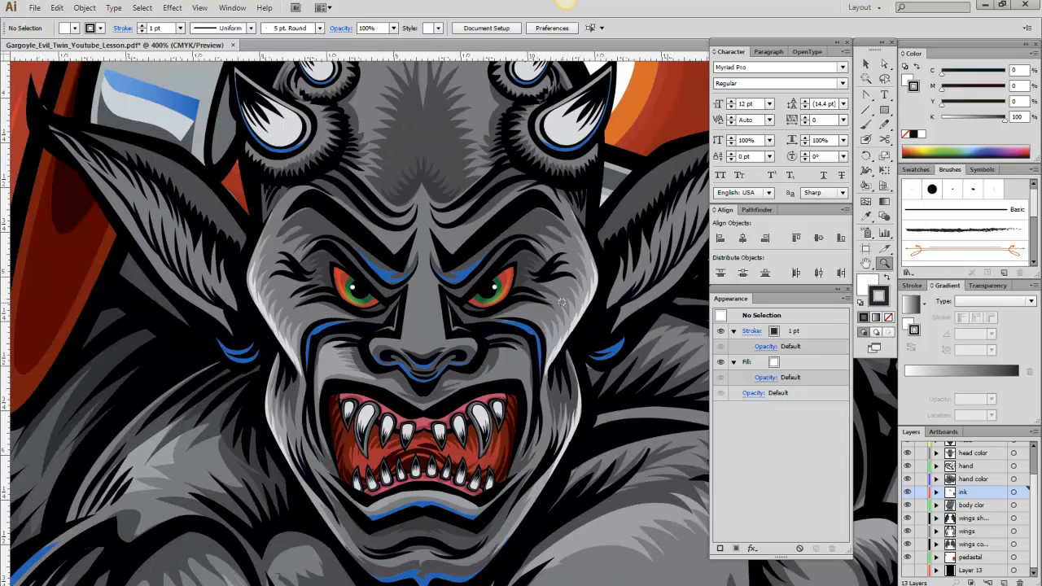
{"action": "left_click", "coordinate": [561, 301], "text": "alt"}
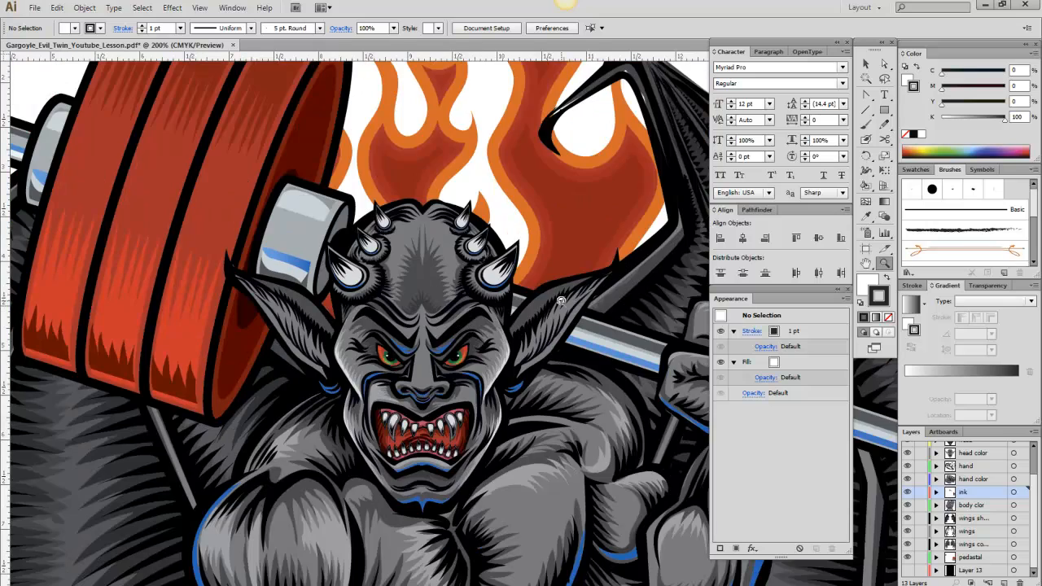
{"action": "left_click", "coordinate": [560, 301], "text": "alt"}
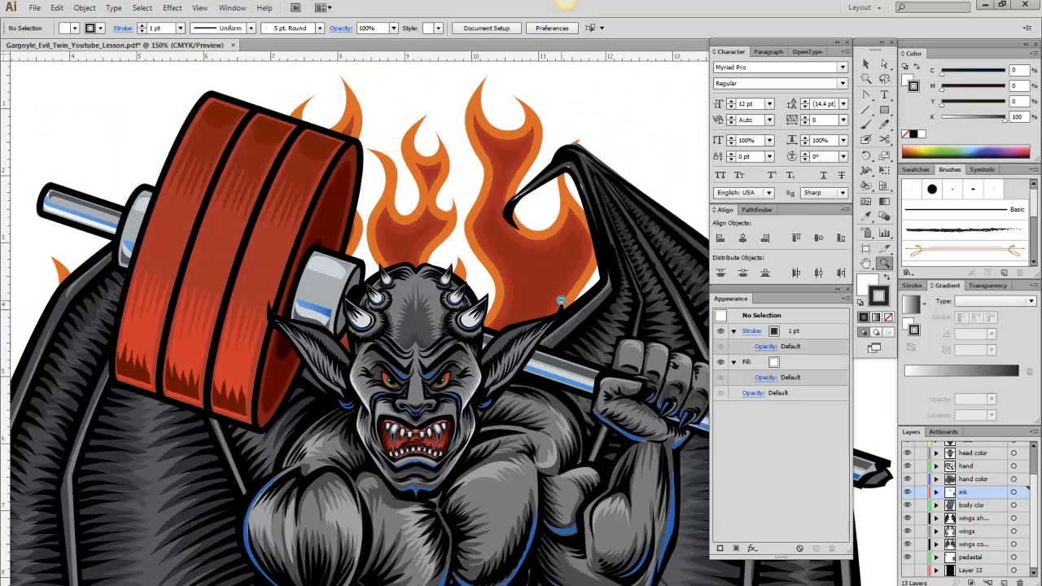
{"action": "left_click", "coordinate": [561, 303], "text": "alt"}
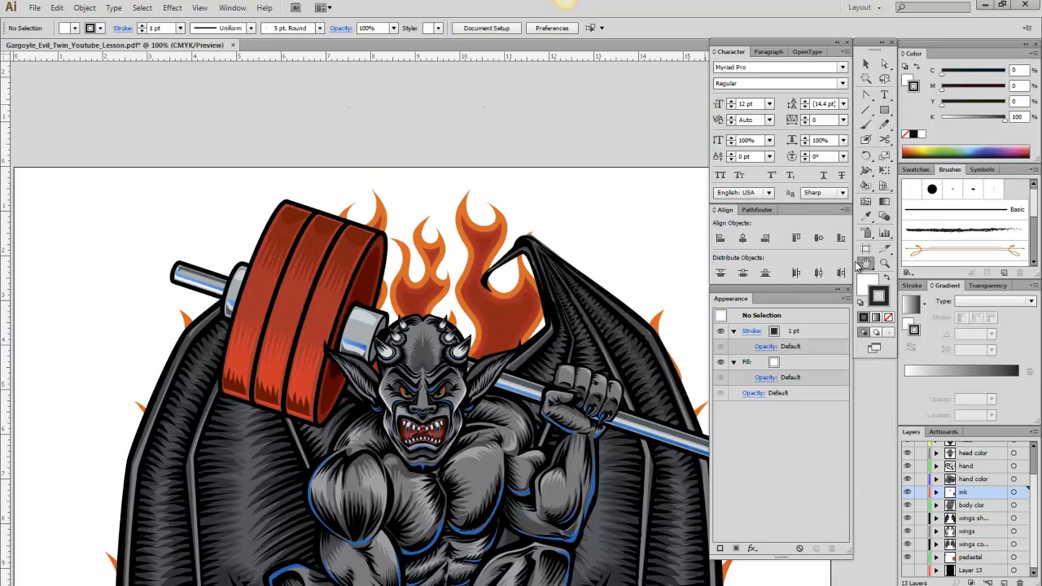
{"action": "left_click_drag", "start_coordinate": [519, 314], "coordinate": [489, 147]}
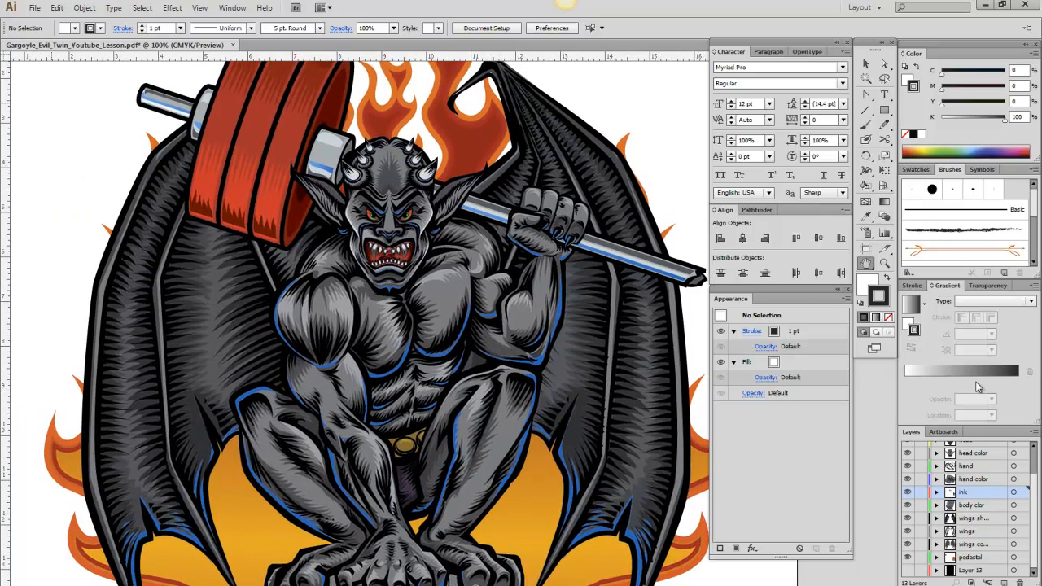
Compare the artwork with and without the "body sh..." layer, leaving the layer visible.
{"action": "scroll", "coordinate": [1021, 488], "scroll_direction": "up", "scroll_amount": 3}
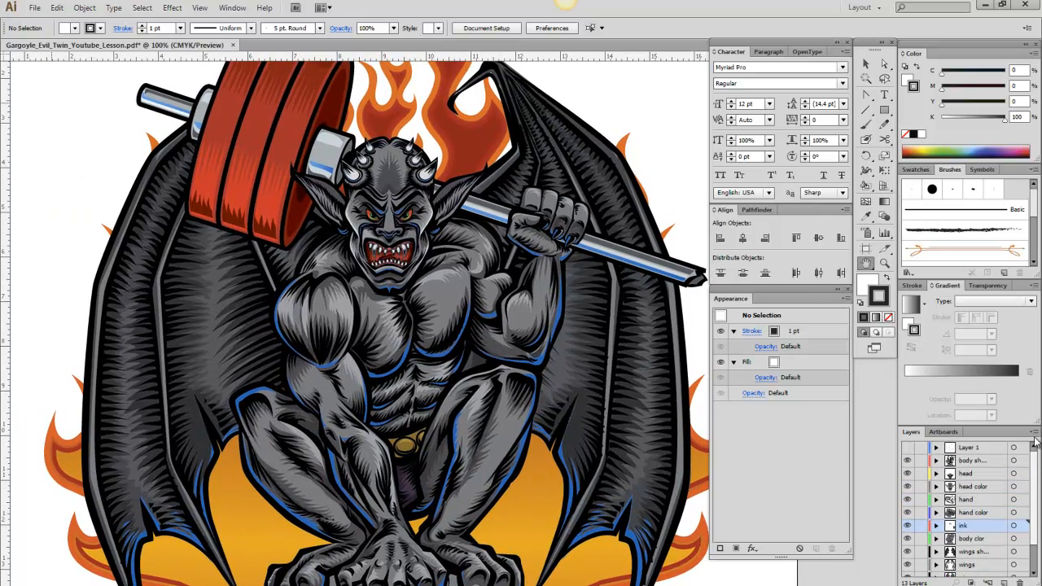
{"action": "left_click", "coordinate": [908, 462]}
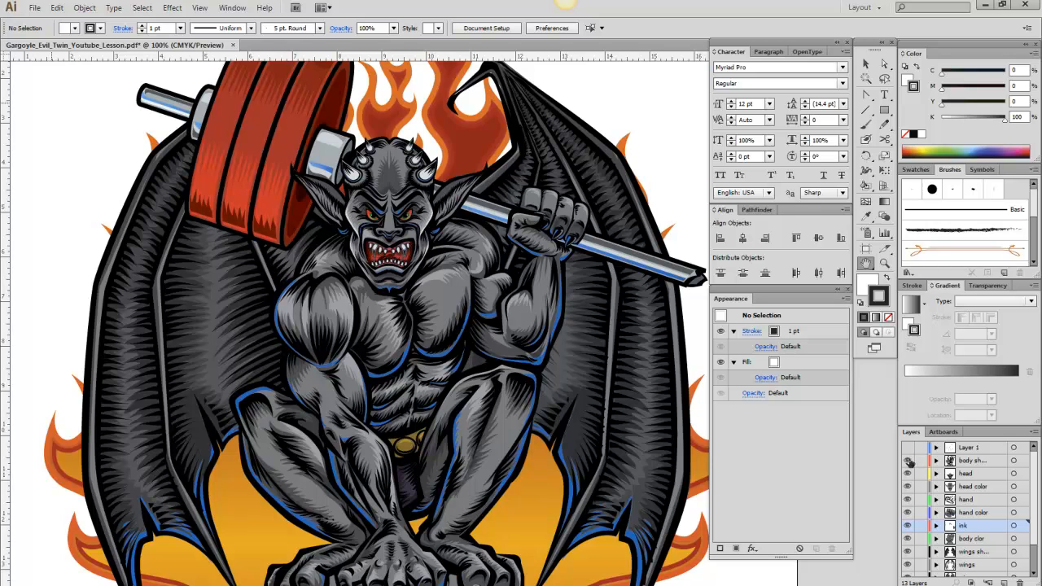
{"action": "left_click", "coordinate": [907, 462]}
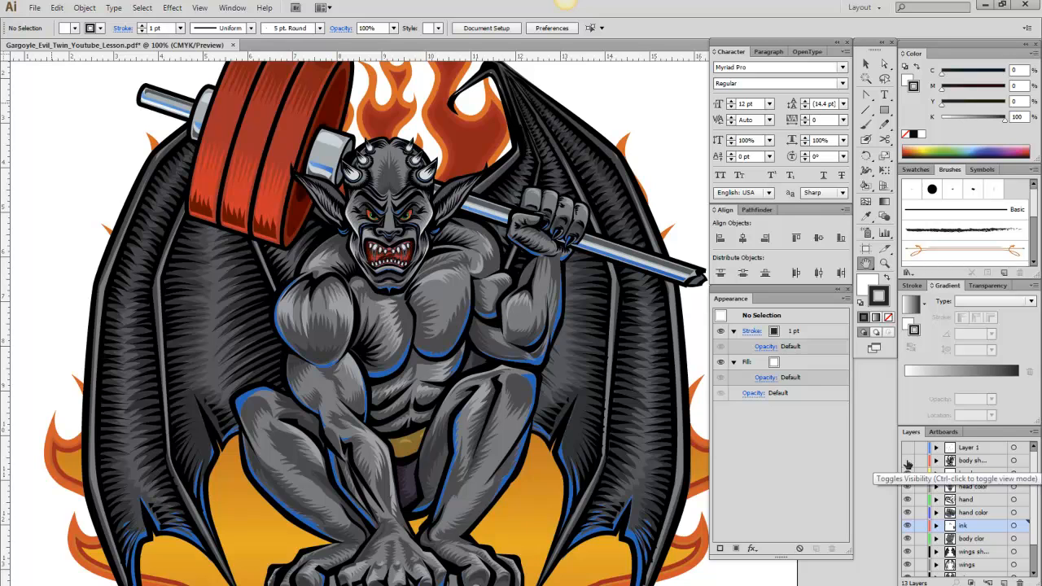
{"action": "left_click", "coordinate": [909, 462]}
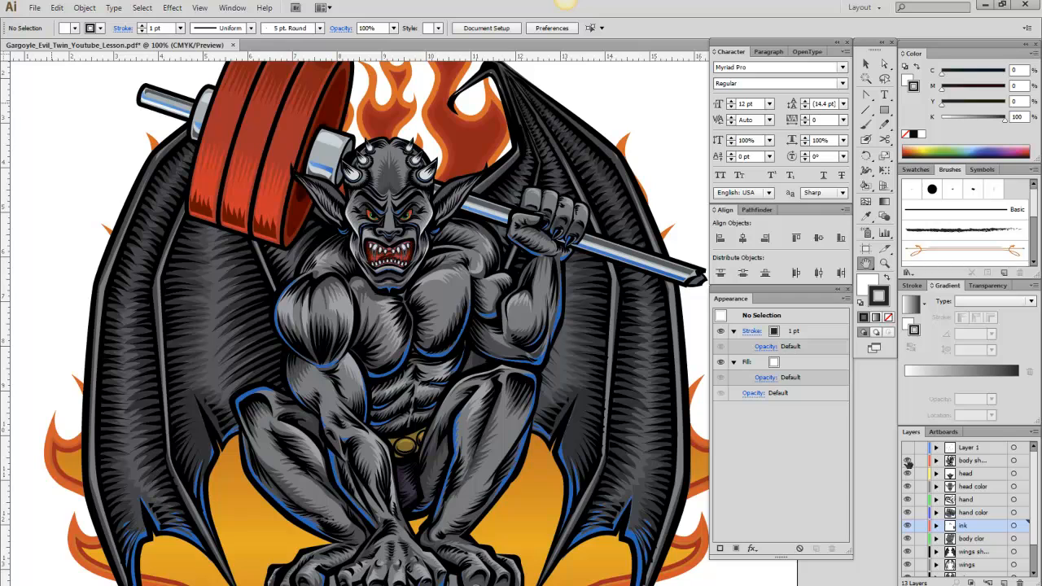
{"action": "left_click", "coordinate": [908, 461]}
{"action": "left_click", "coordinate": [908, 461]}
Expand the "body sh..." layer to browse its paths, make it the active layer, and recheck its effect on the artwork.
{"action": "left_click", "coordinate": [936, 461]}
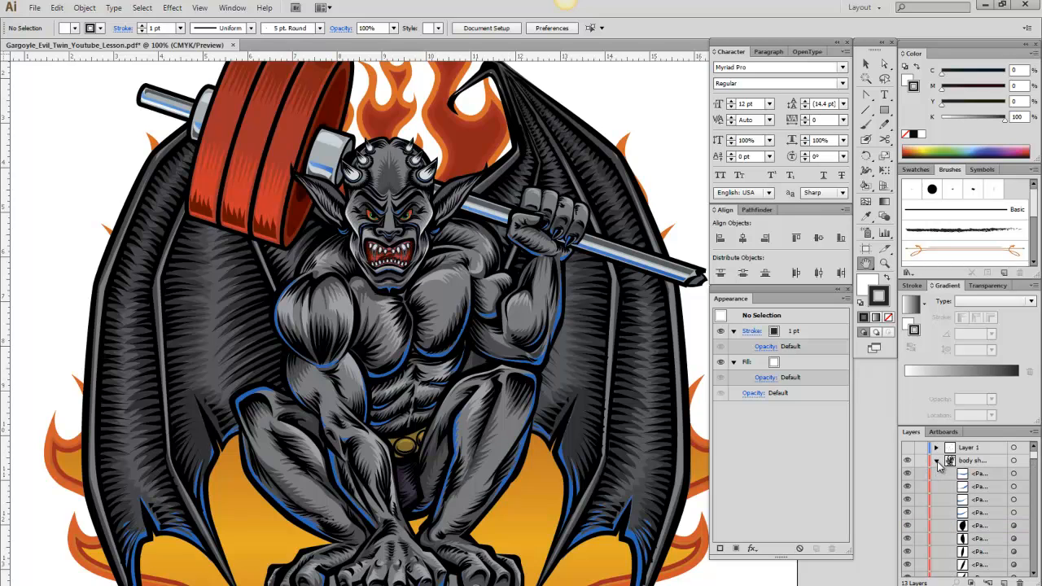
{"action": "scroll", "coordinate": [1036, 458], "scroll_direction": "down", "scroll_amount": 1}
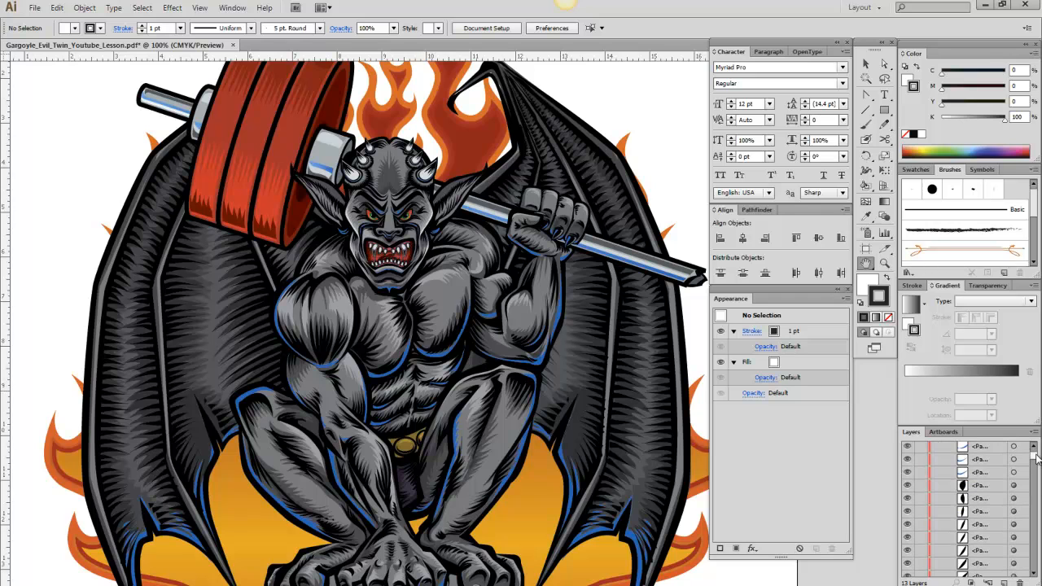
{"action": "scroll", "coordinate": [1035, 458], "scroll_direction": "down", "scroll_amount": 3}
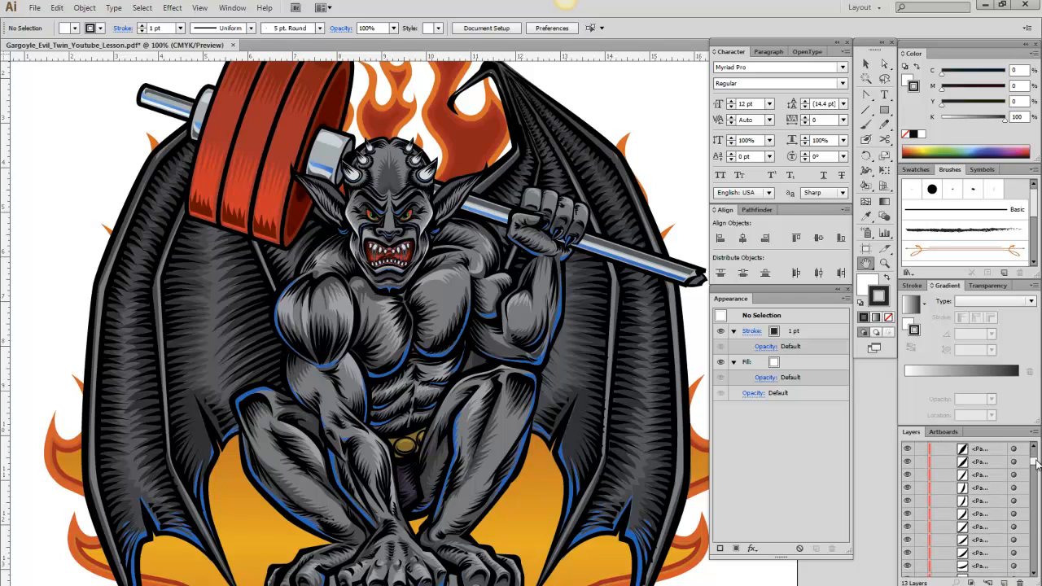
{"action": "mouse_move", "coordinate": [1037, 461]}
{"action": "left_mouse_down"}
{"action": "mouse_move", "coordinate": [1038, 491]}
{"action": "mouse_move", "coordinate": [1039, 446]}
{"action": "left_mouse_up"}
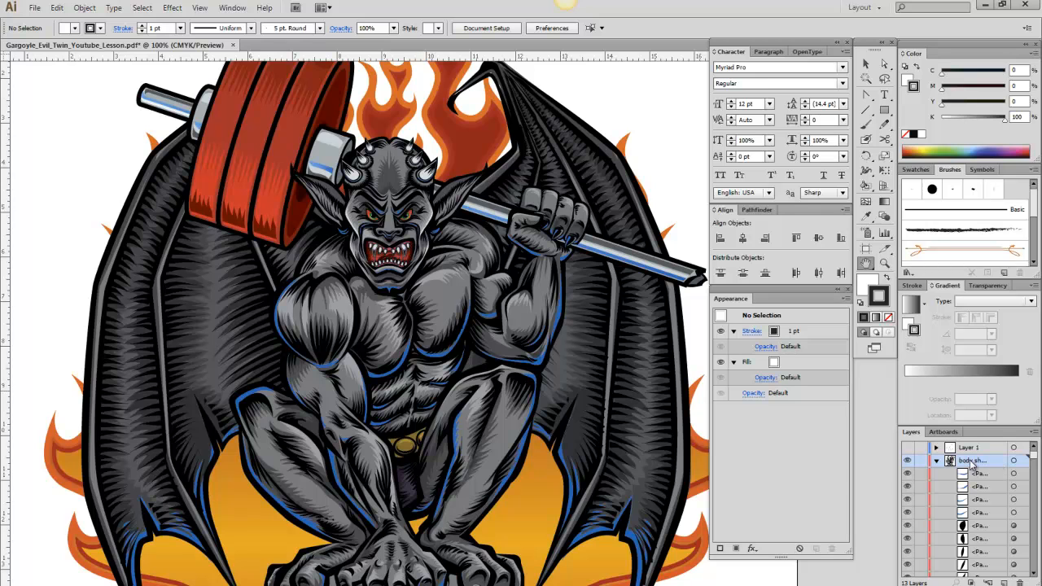
{"action": "left_click", "coordinate": [908, 461]}
{"action": "left_click", "coordinate": [907, 461]}
Inspect individual Tapered - Sharp brush strokes along the lower edge of the gargoyle's chest muscle at 300% zoom with Direct Selection.
{"action": "left_click", "coordinate": [547, 367]}
{"action": "left_click", "coordinate": [516, 313]}
{"action": "left_click", "coordinate": [480, 302]}
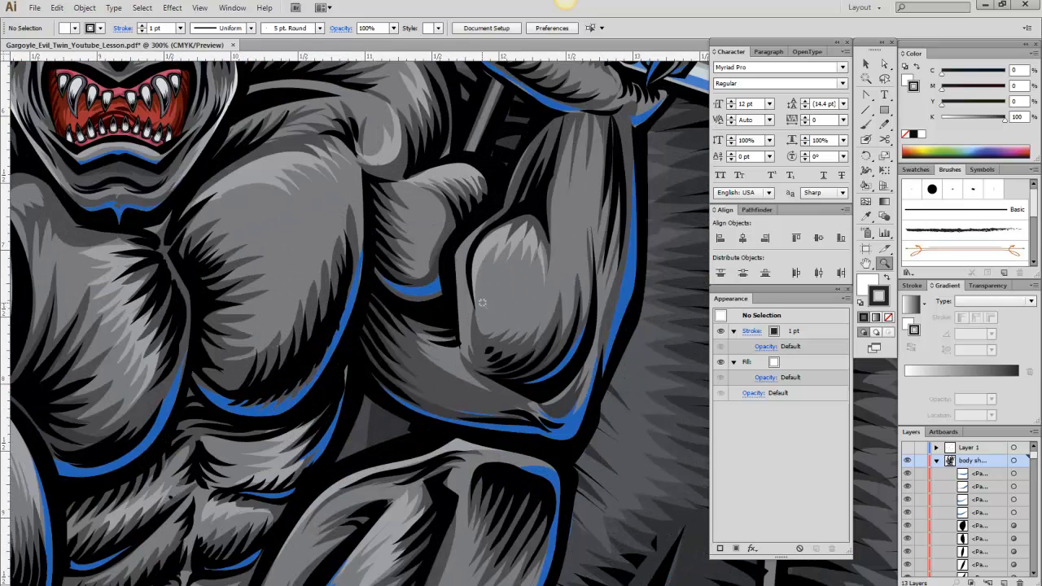
{"action": "left_click", "coordinate": [885, 63]}
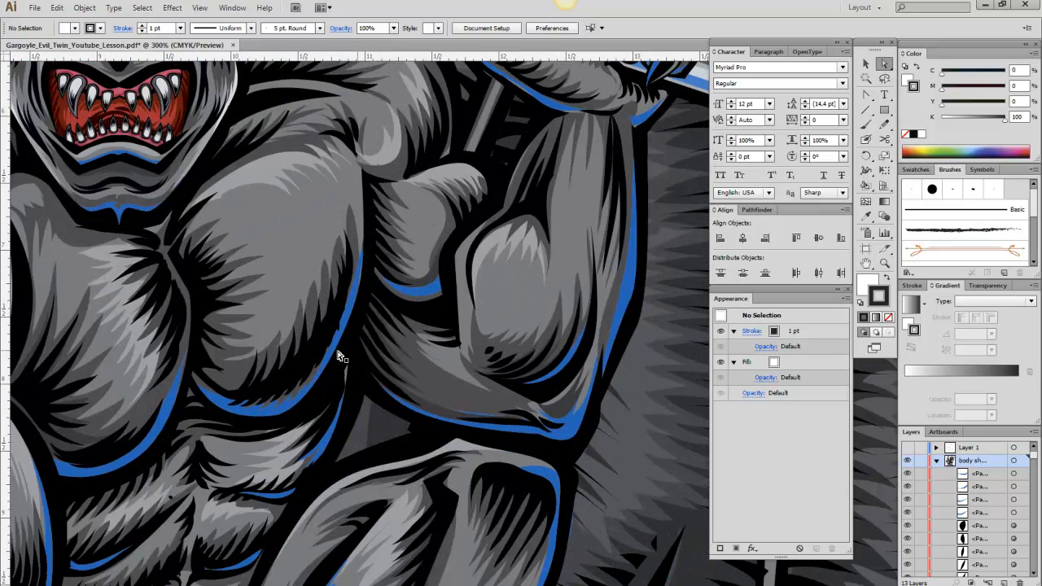
{"action": "left_click", "coordinate": [277, 388]}
{"action": "left_click", "coordinate": [275, 375]}
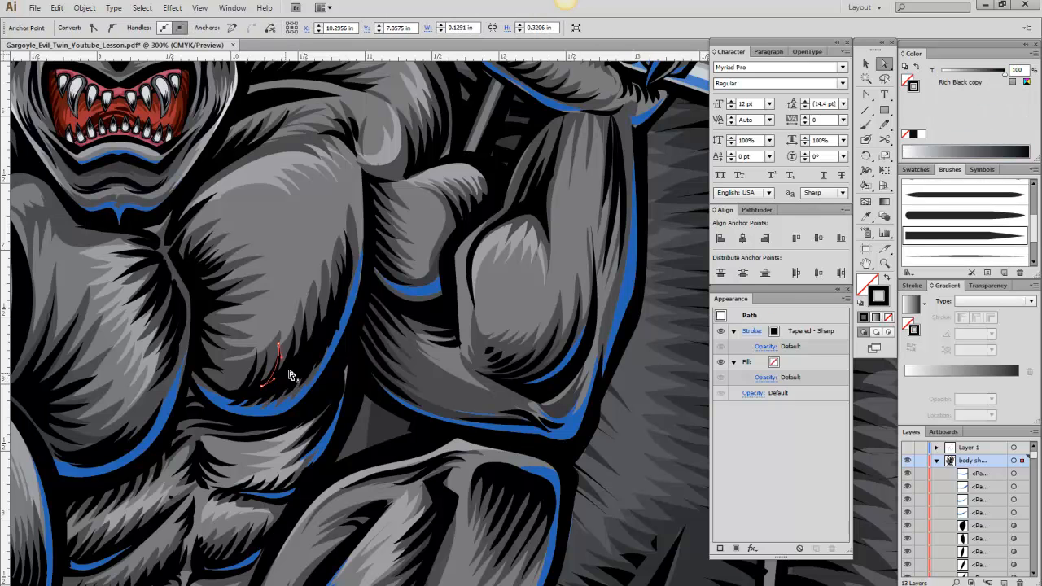
{"action": "left_click_drag", "start_coordinate": [291, 363], "coordinate": [306, 348]}
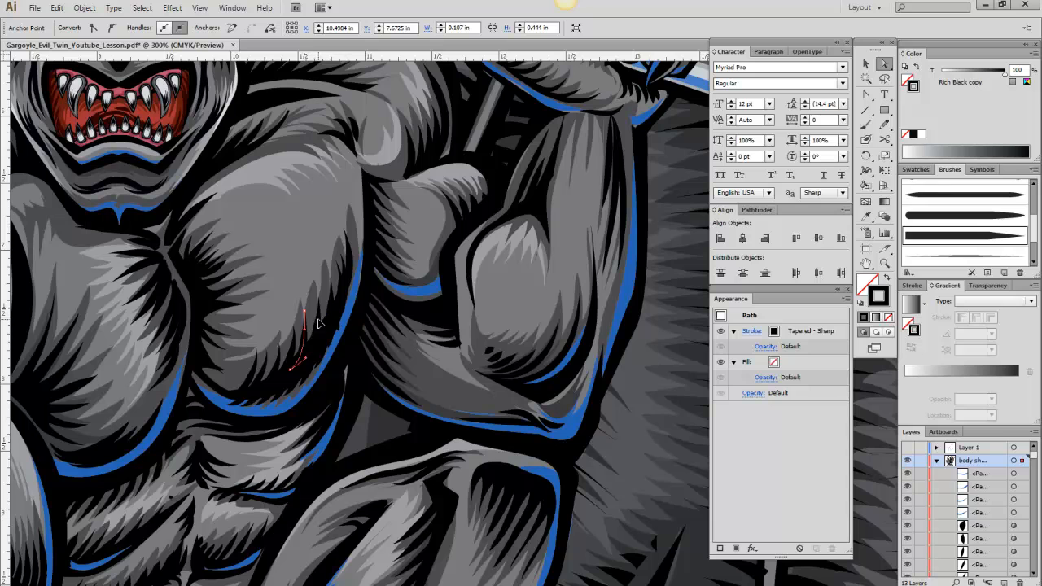
{"action": "left_click_drag", "start_coordinate": [339, 296], "coordinate": [349, 256]}
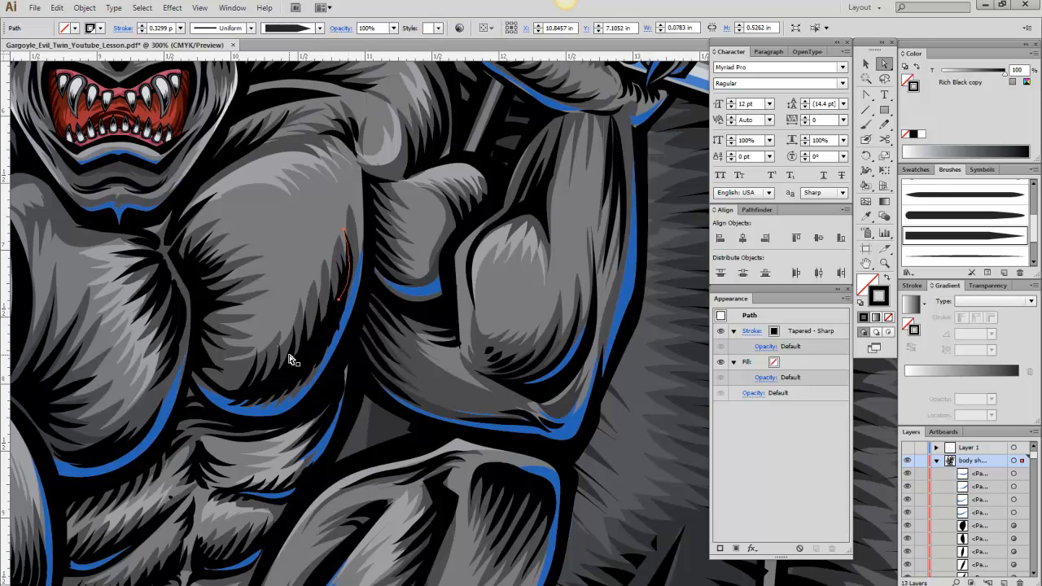
{"action": "key", "text": "ctrl+z"}
{"action": "key", "text": "ctrl+z"}
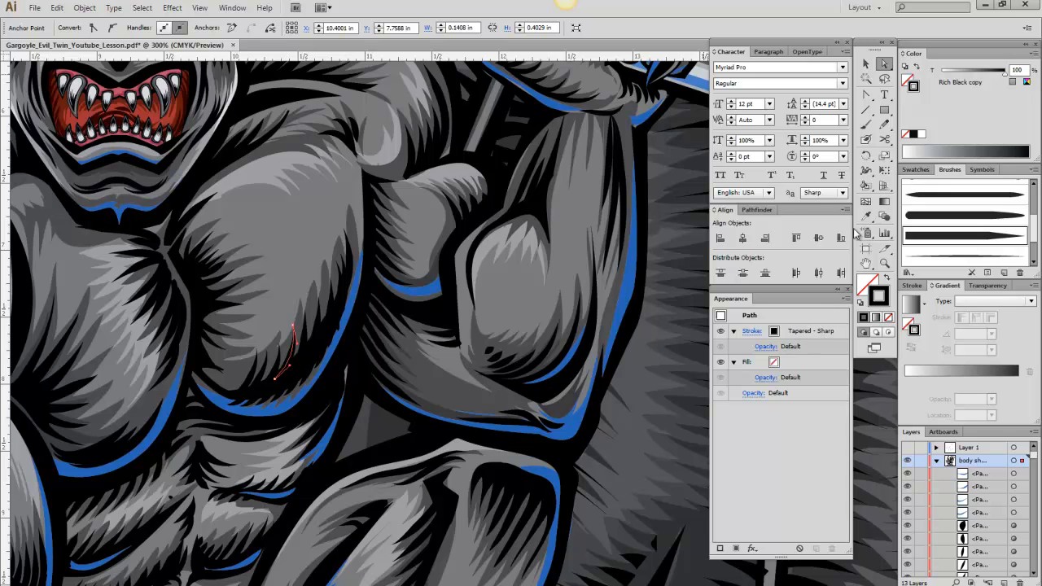
Paint a row of short black Tapered - Sharp strokes across the upper chest muscle with the Paintbrush.
{"action": "left_click", "coordinate": [867, 125]}
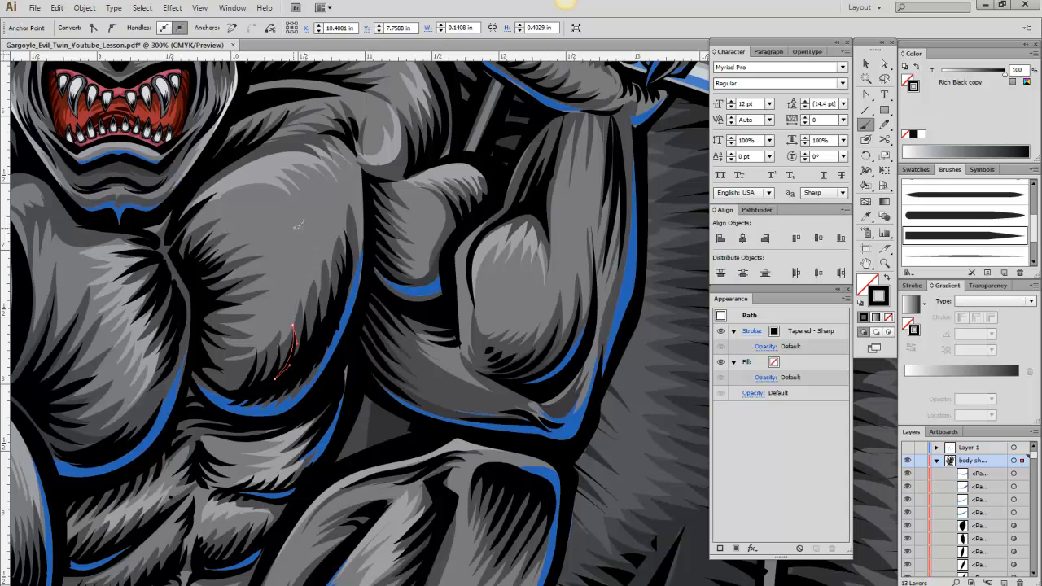
{"action": "left_click_drag", "start_coordinate": [242, 179], "coordinate": [272, 208]}
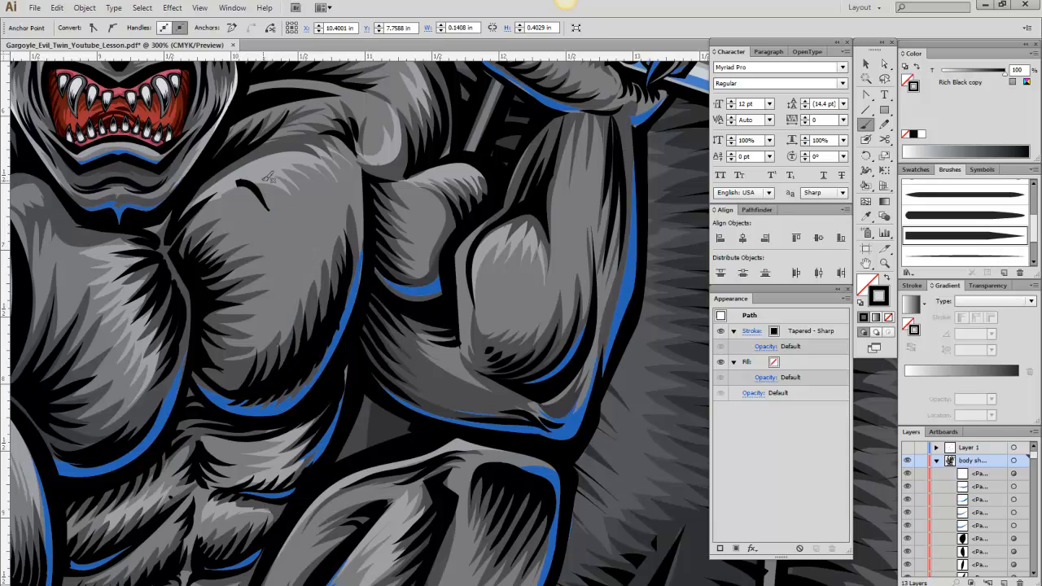
{"action": "mouse_move", "coordinate": [258, 174]}
{"action": "left_mouse_down"}
{"action": "mouse_move", "coordinate": [278, 200]}
{"action": "mouse_move", "coordinate": [273, 176]}
{"action": "mouse_move", "coordinate": [292, 184]}
{"action": "mouse_move", "coordinate": [285, 165]}
{"action": "mouse_move", "coordinate": [302, 187]}
{"action": "left_mouse_up"}
{"action": "mouse_move", "coordinate": [288, 157]}
{"action": "left_mouse_down"}
{"action": "mouse_move", "coordinate": [304, 184]}
{"action": "mouse_move", "coordinate": [311, 176]}
{"action": "mouse_move", "coordinate": [319, 184]}
{"action": "left_mouse_up"}
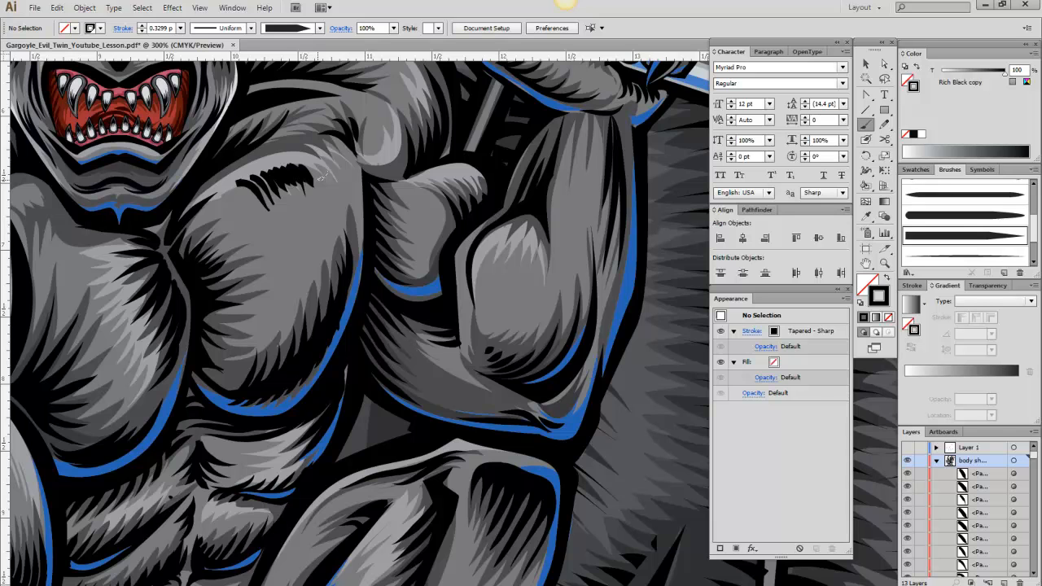
Undo all the test brush strokes on the upper chest muscle.
{"action": "key", "text": "ctrl+z"}
{"action": "key", "text": "ctrl+z"}
{"action": "key", "text": "ctrl+z"}
{"action": "key", "text": "ctrl+z"}
{"action": "key", "text": "ctrl+z"}
{"action": "key", "text": "ctrl+z"}
{"action": "key", "text": "ctrl+z"}
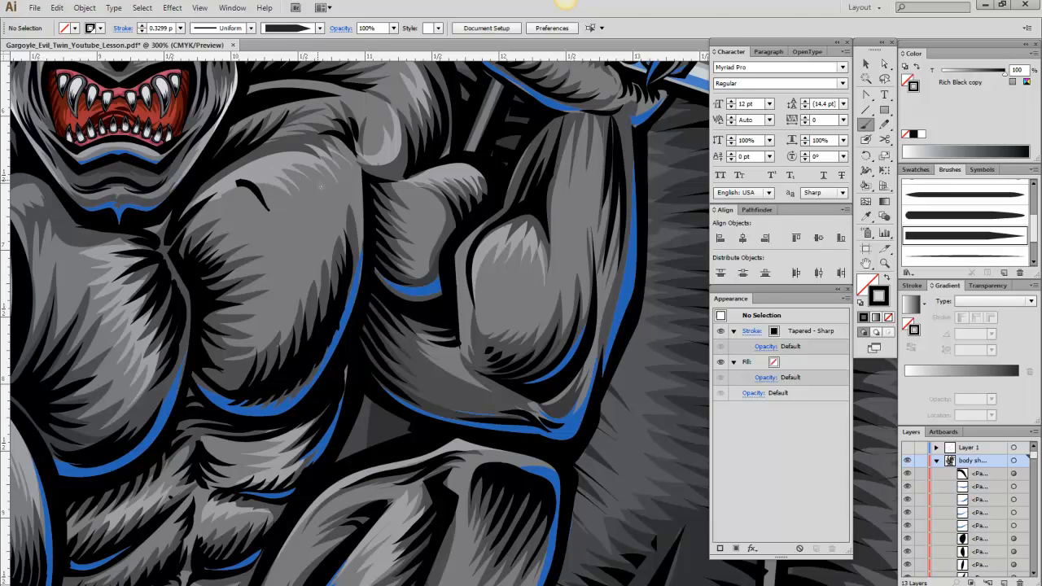
{"action": "left_click_drag", "start_coordinate": [293, 324], "coordinate": [274, 377]}
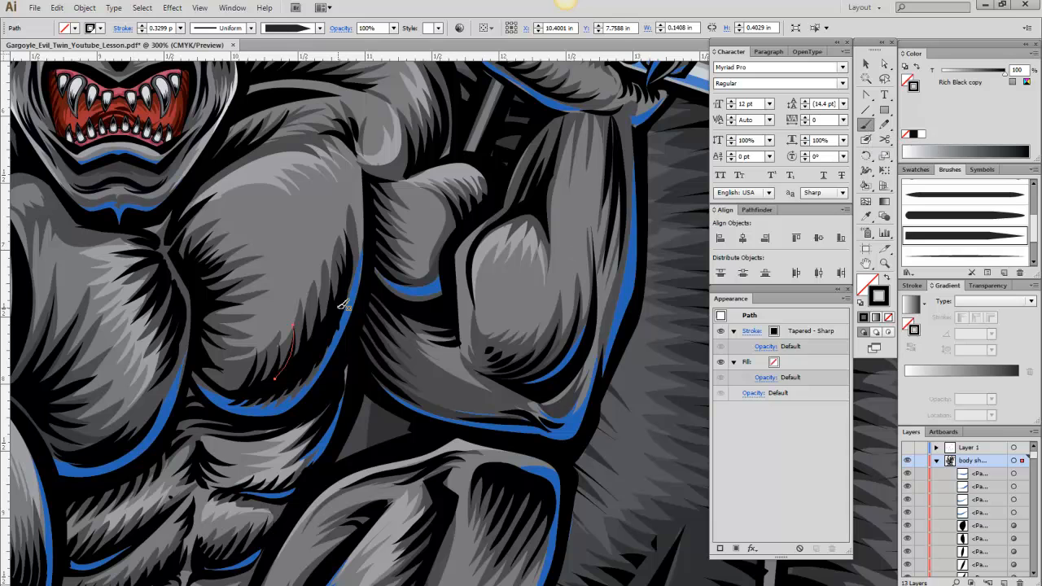
Inspect the Art Brush 1 stroke and the black filled ink shapes around the raised arm's biceps and elbow with Direct Selection.
{"action": "left_click", "coordinate": [887, 63]}
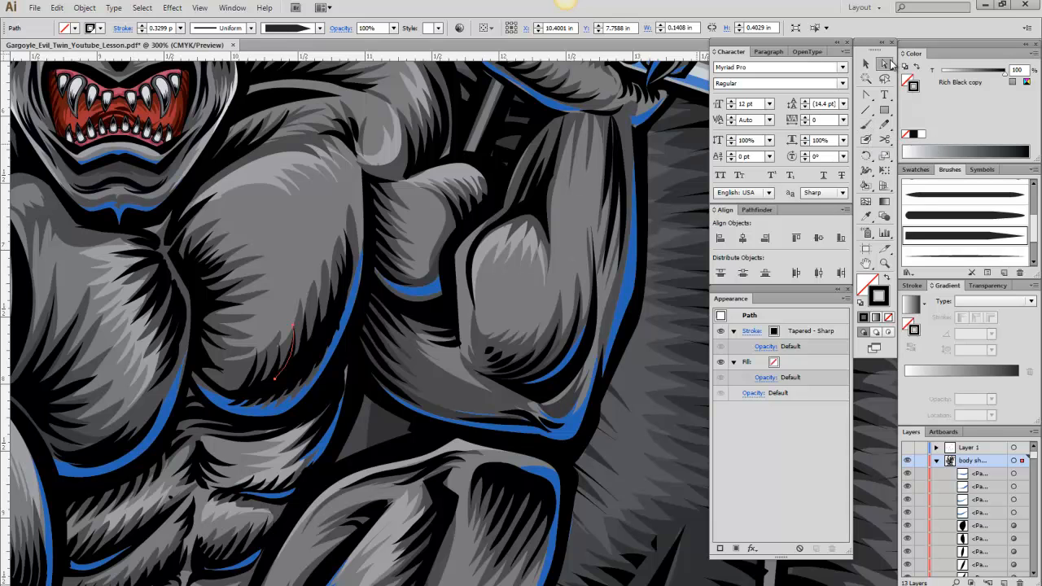
{"action": "left_click", "coordinate": [536, 209]}
{"action": "left_click", "coordinate": [523, 188]}
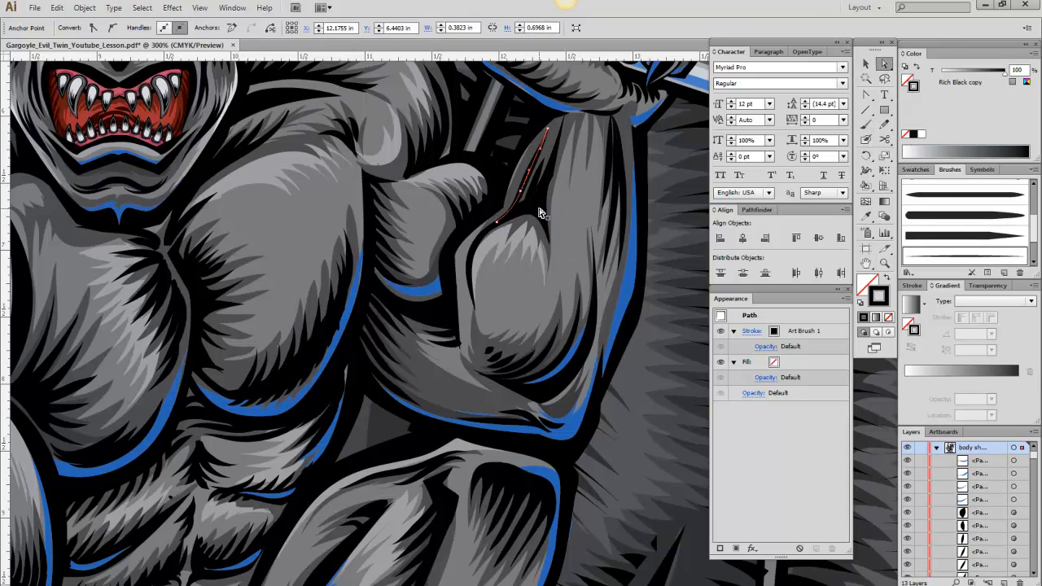
{"action": "left_click", "coordinate": [540, 209]}
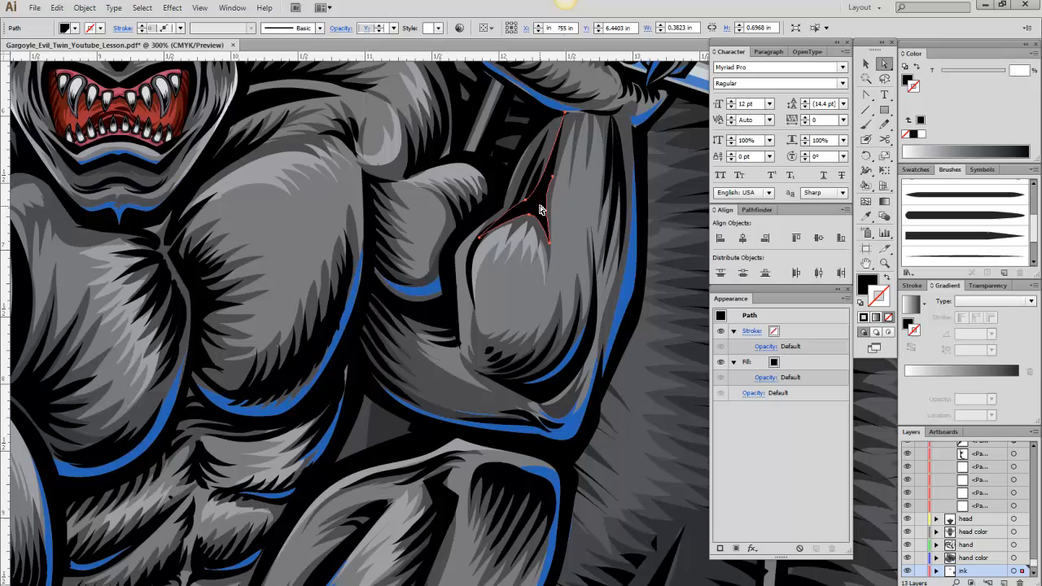
{"action": "left_click", "coordinate": [579, 365]}
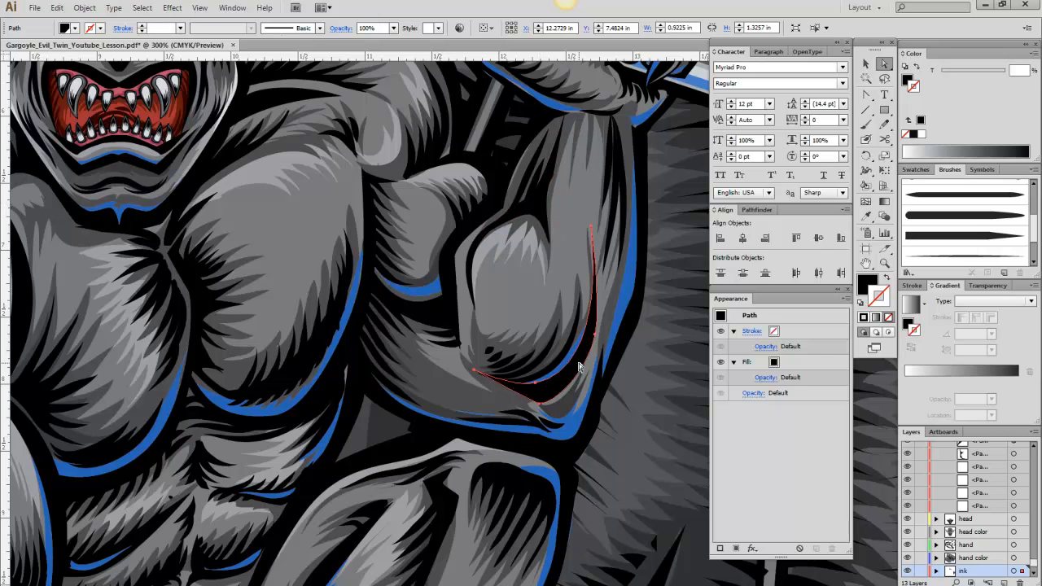
Inspect the Art Brush 1 stroke along the forearm and the black ink shapes above the knee and beneath the upper arm with Direct Selection.
{"action": "left_click", "coordinate": [623, 180]}
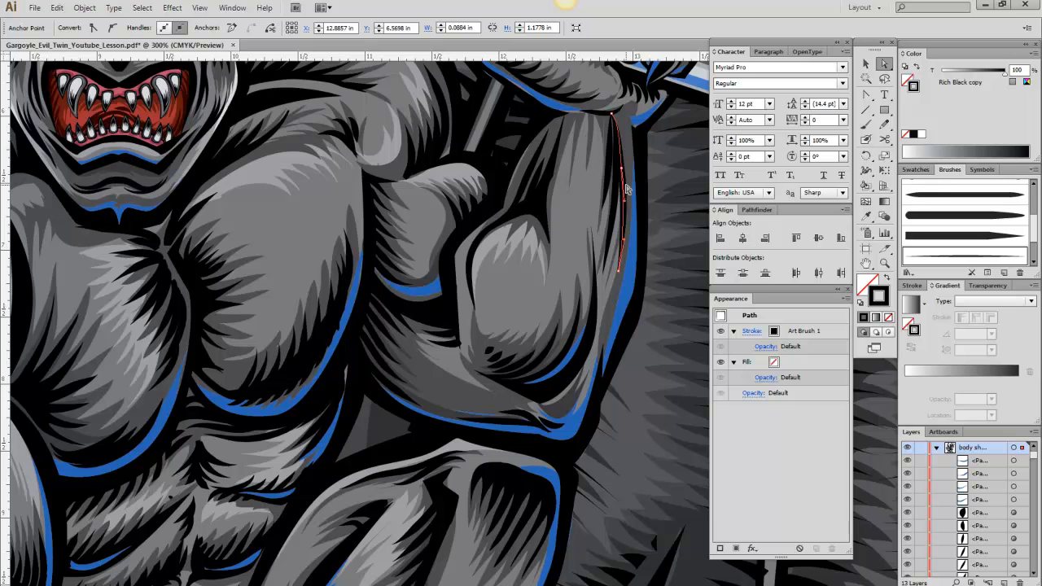
{"action": "left_click", "coordinate": [426, 444]}
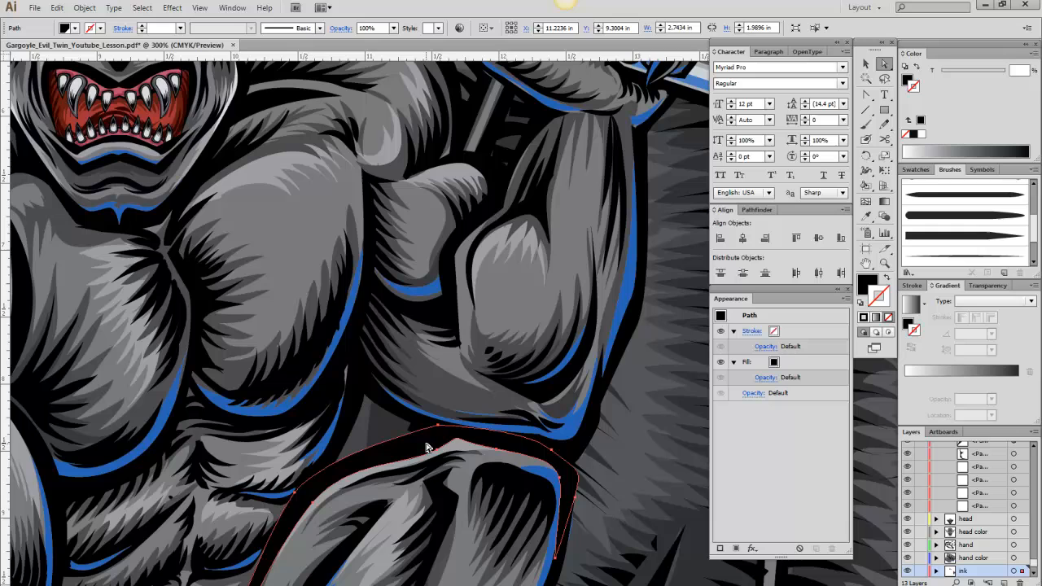
{"action": "left_click", "coordinate": [399, 411]}
{"action": "left_click", "coordinate": [418, 313]}
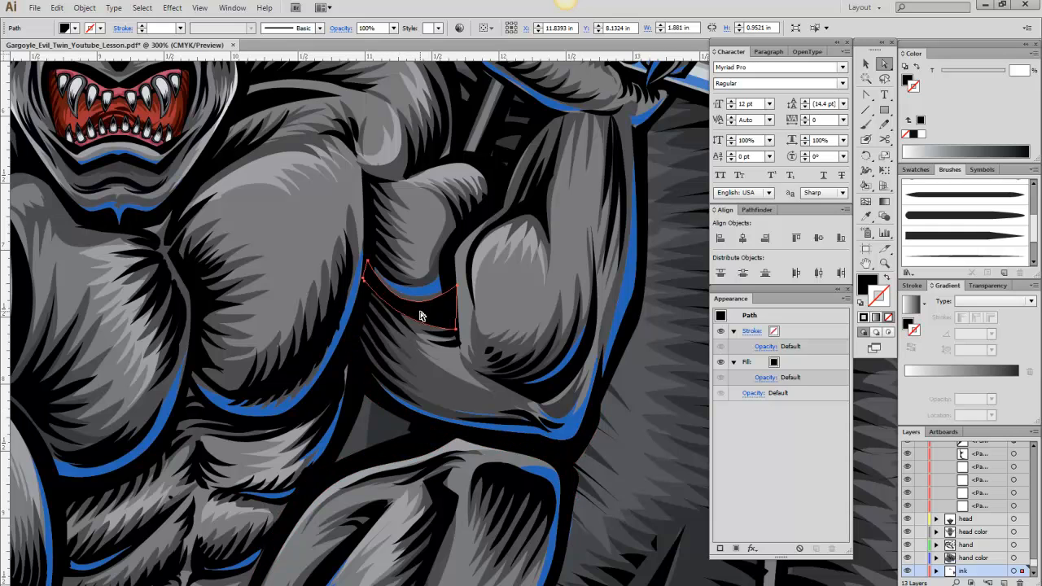
Inspect the grey body color shapes of the raised arm and chest, and the black ink outline above the knee.
{"action": "left_click", "coordinate": [419, 366]}
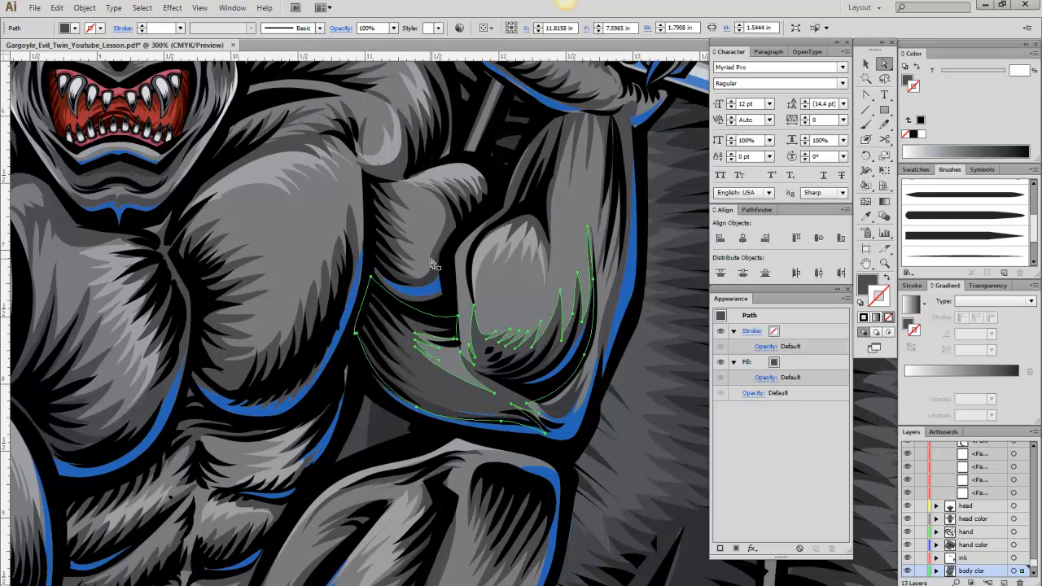
{"action": "left_click", "coordinate": [440, 237]}
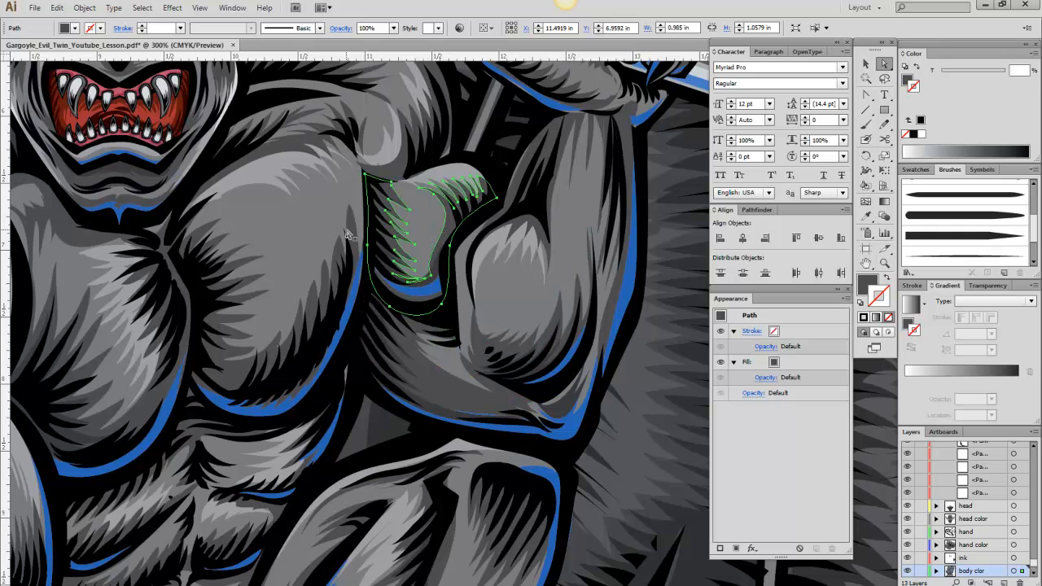
{"action": "left_click", "coordinate": [317, 235]}
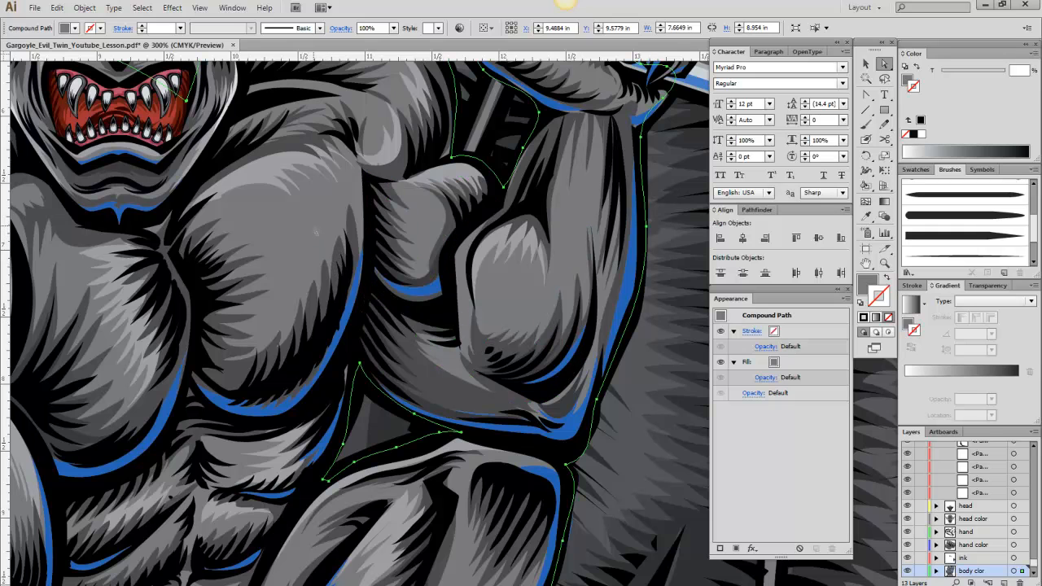
{"action": "left_click", "coordinate": [493, 444]}
{"action": "left_click", "coordinate": [493, 446]}
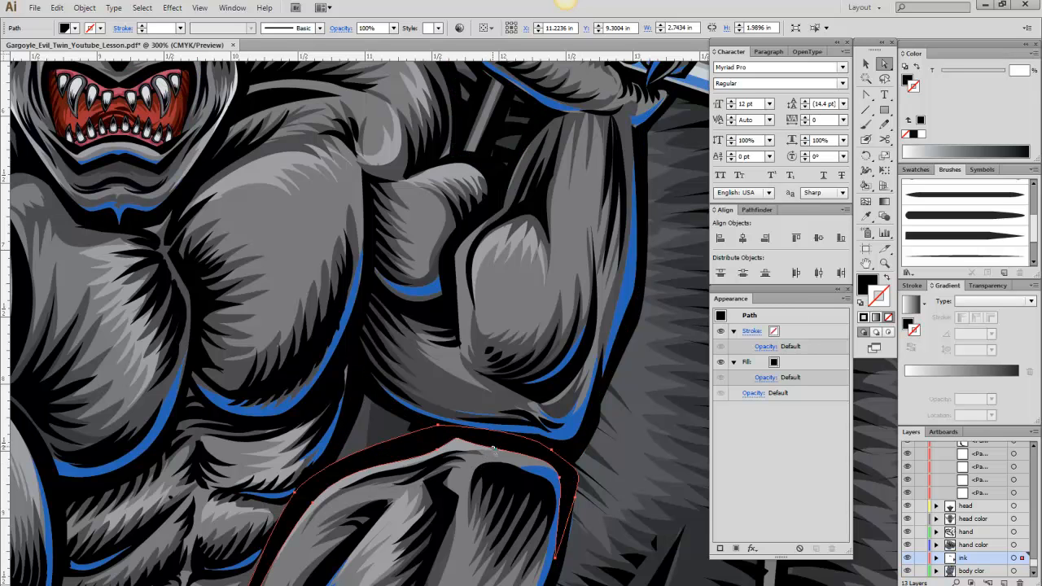
Inspect the blue highlight shape under the chest muscle and a Tapered - Sharp stroke along its outer edge.
{"action": "left_click", "coordinate": [273, 413]}
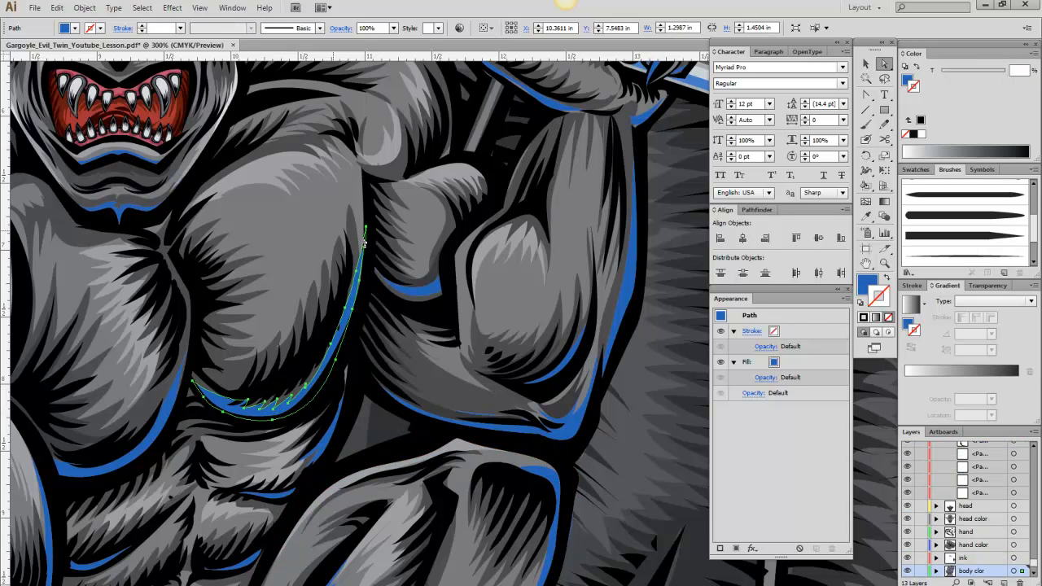
{"action": "left_click", "coordinate": [319, 331]}
{"action": "mouse_move", "coordinate": [317, 335]}
{"action": "left_mouse_down"}
{"action": "mouse_move", "coordinate": [311, 270]}
{"action": "mouse_move", "coordinate": [326, 334]}
{"action": "left_mouse_up"}
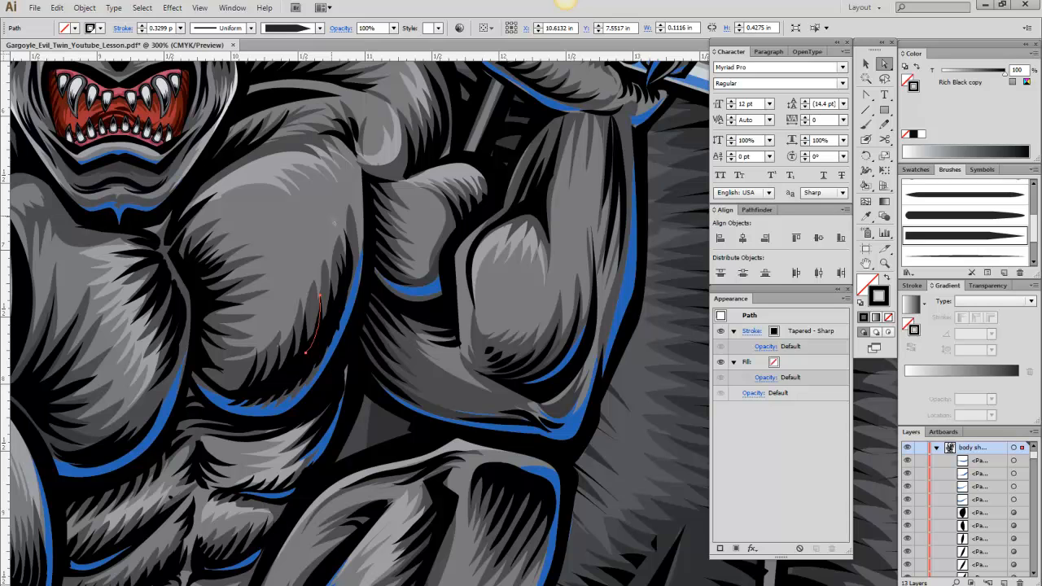
Compare the chest and shoulders with the body shading layer hidden and shown, and collapse that layer's contents.
{"action": "left_click", "coordinate": [865, 263]}
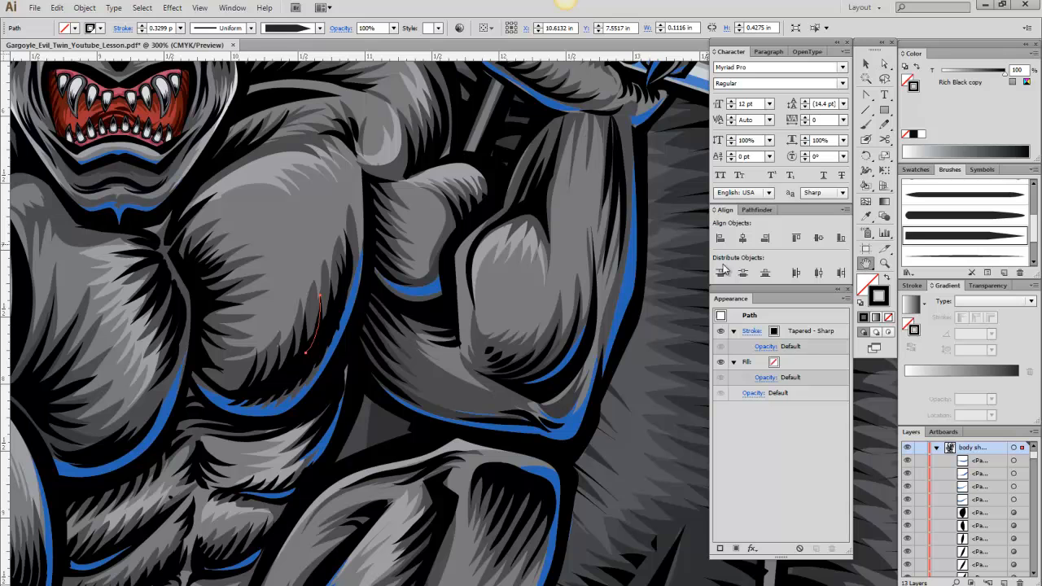
{"action": "left_click_drag", "start_coordinate": [297, 267], "coordinate": [444, 330]}
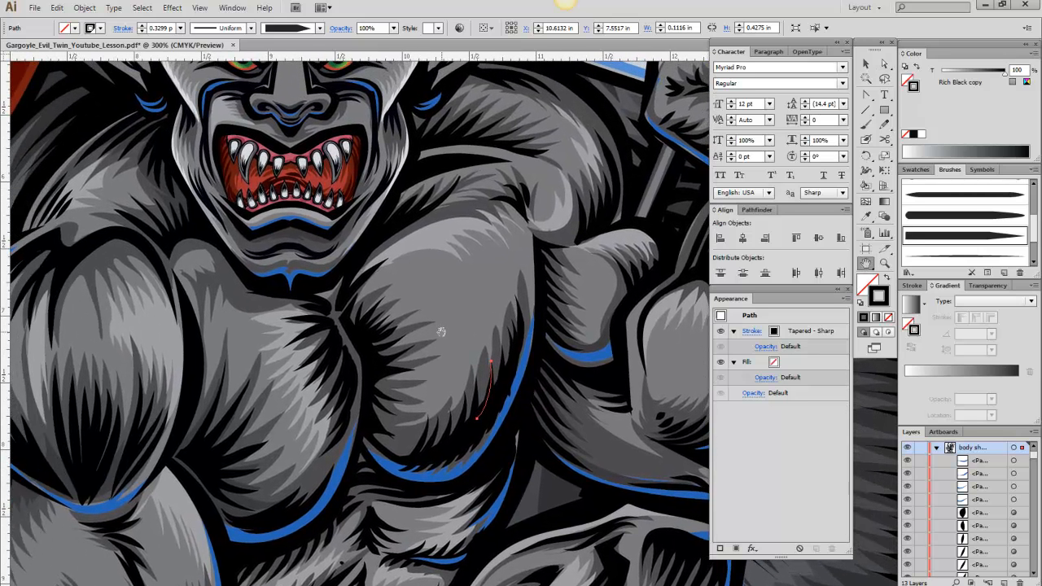
{"action": "left_click_drag", "start_coordinate": [341, 313], "coordinate": [412, 391]}
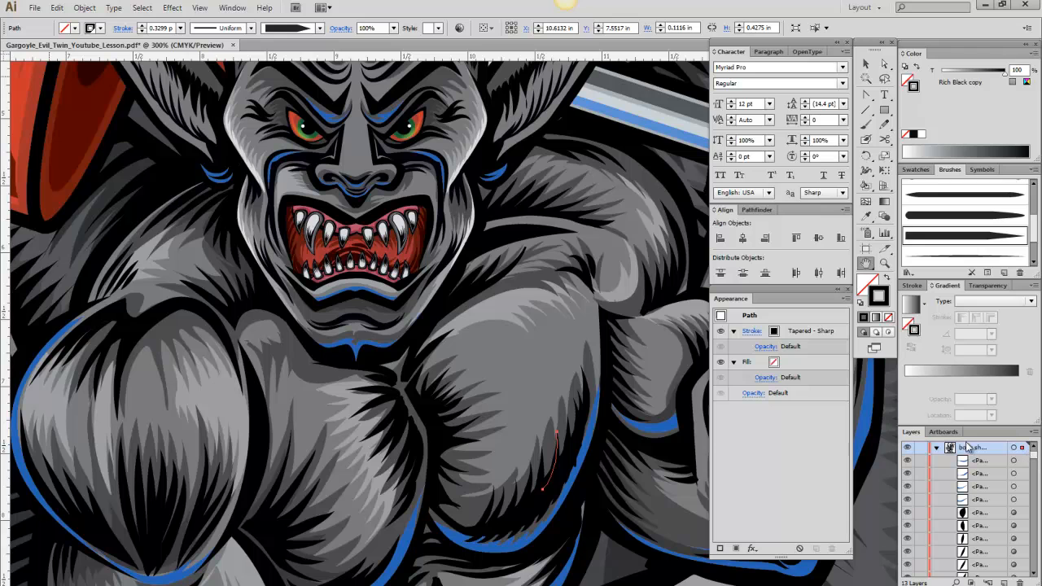
{"action": "left_click", "coordinate": [908, 448]}
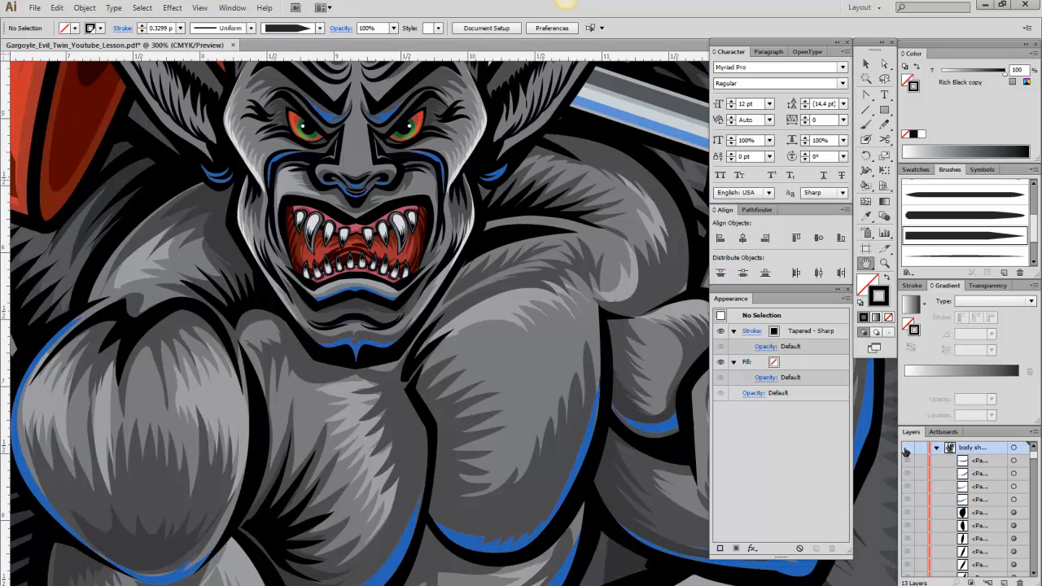
{"action": "left_click", "coordinate": [907, 449]}
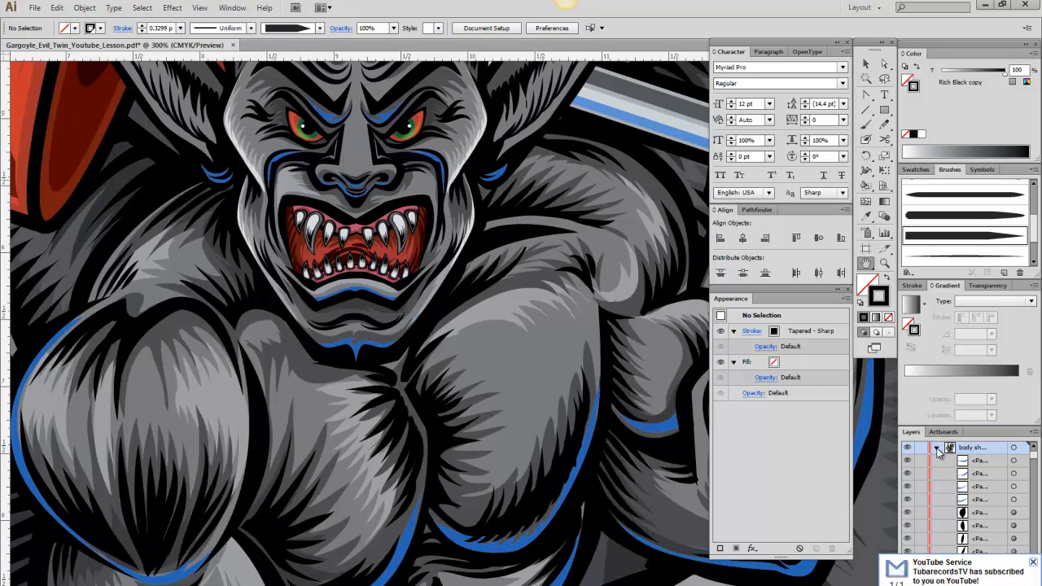
{"action": "left_click", "coordinate": [936, 448]}
Bring the gargoyle's full face into view and check the shoulders around it with the body shading layer toggled off and on.
{"action": "left_click_drag", "start_coordinate": [442, 404], "coordinate": [463, 236]}
{"action": "left_click_drag", "start_coordinate": [1035, 476], "coordinate": [1036, 465]}
{"action": "left_click_drag", "start_coordinate": [451, 194], "coordinate": [446, 388]}
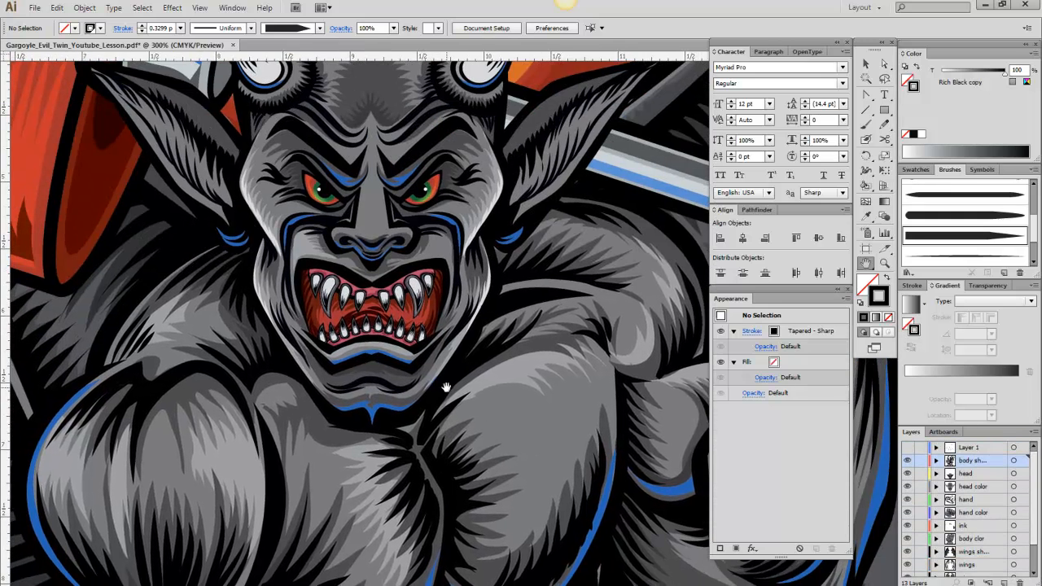
{"action": "left_click_drag", "start_coordinate": [454, 300], "coordinate": [461, 346]}
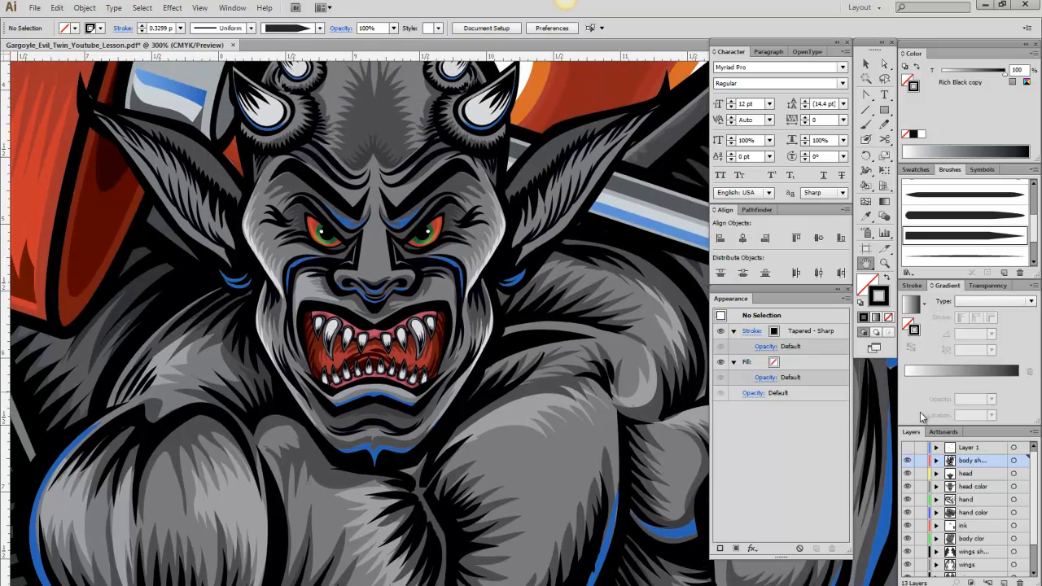
{"action": "left_click", "coordinate": [907, 460]}
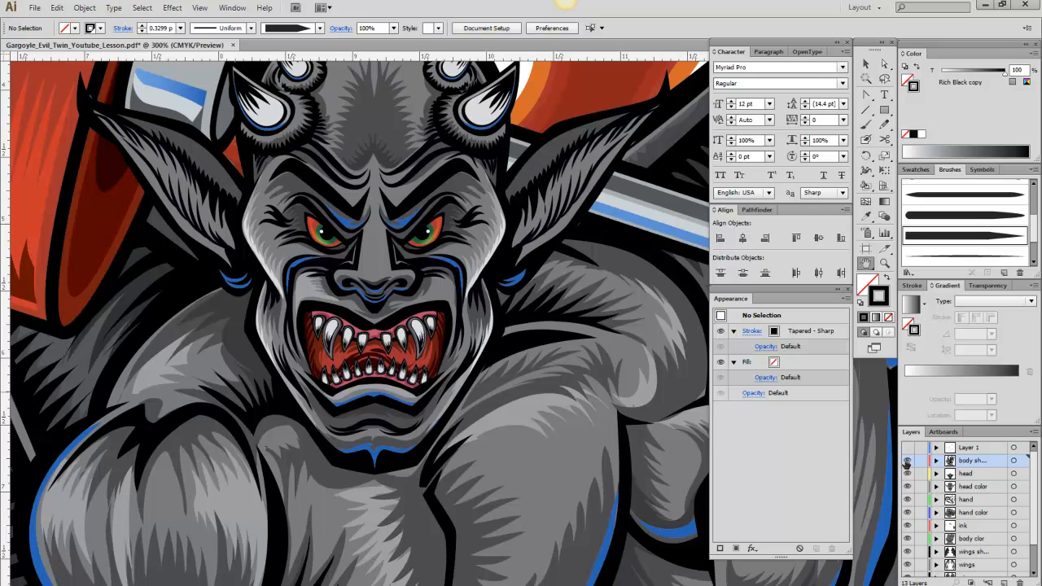
{"action": "left_click", "coordinate": [906, 461]}
Hide the head layer to examine the face's color shapes at 400% zoom, and show the layer again.
{"action": "left_click", "coordinate": [907, 473]}
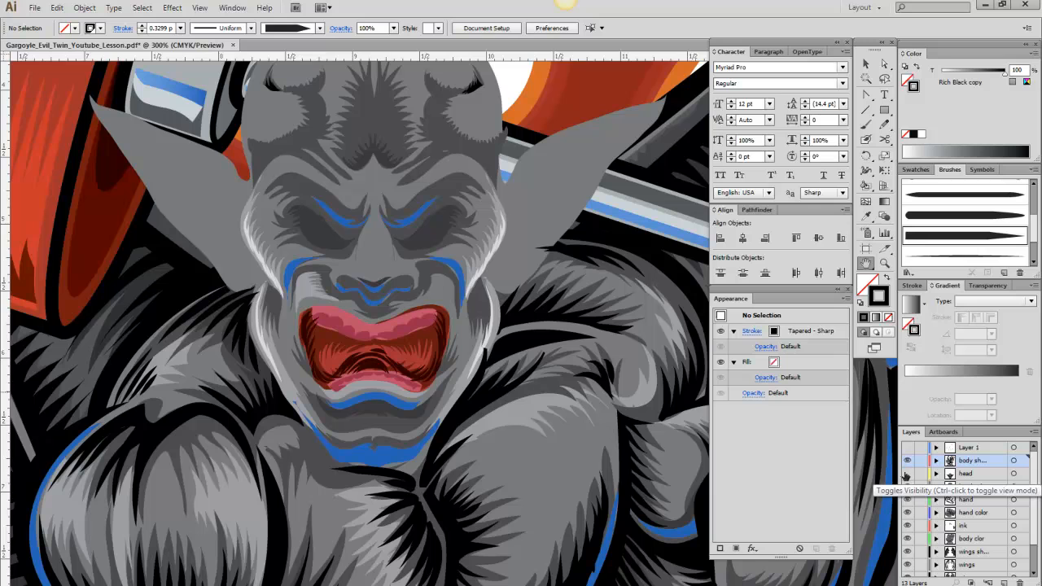
{"action": "left_click", "coordinate": [885, 263]}
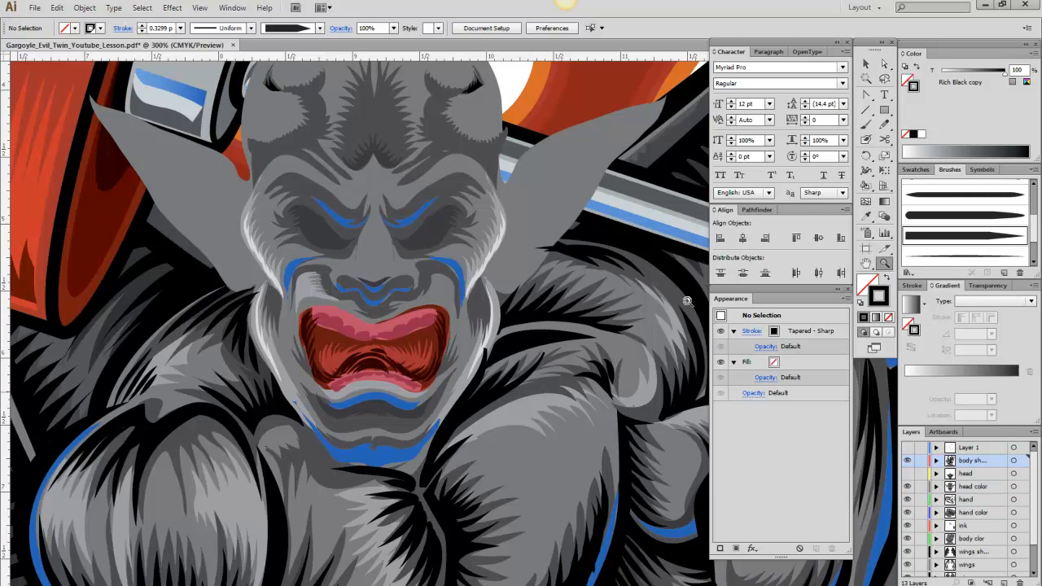
{"action": "left_click", "coordinate": [456, 341]}
{"action": "key", "text": "h"}
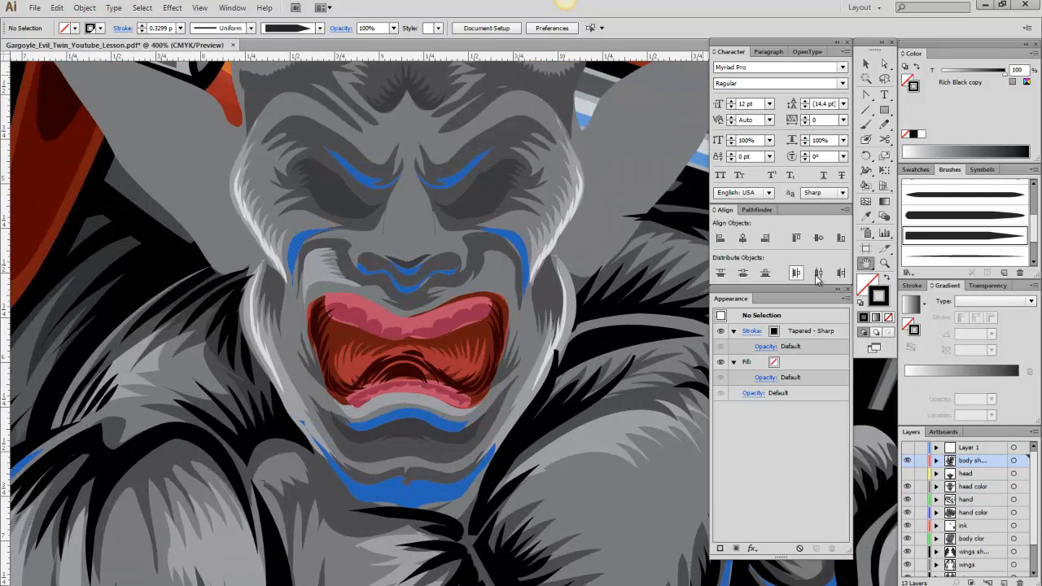
{"action": "left_click_drag", "start_coordinate": [694, 310], "coordinate": [665, 353]}
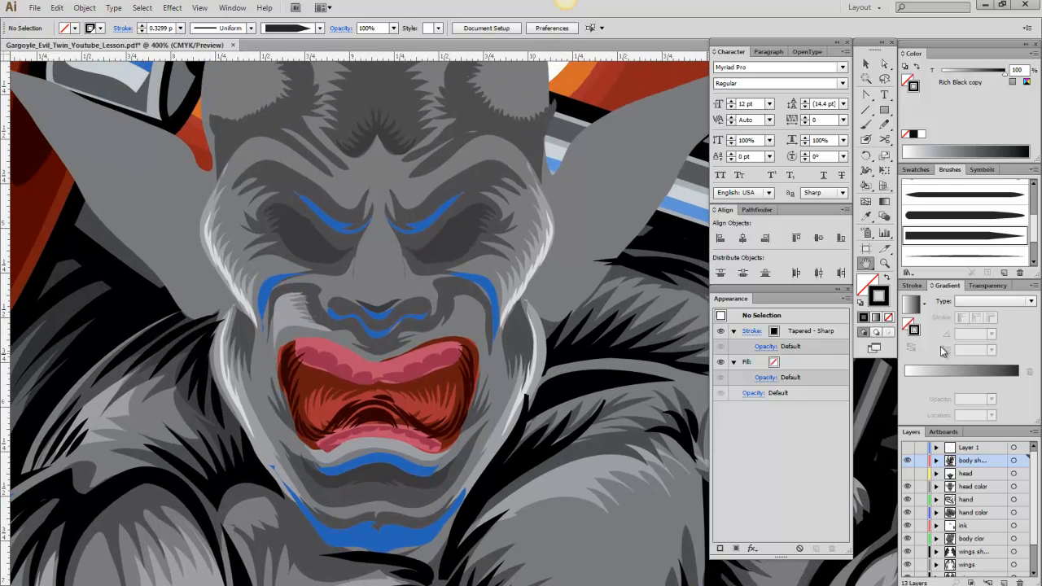
{"action": "left_click", "coordinate": [908, 473]}
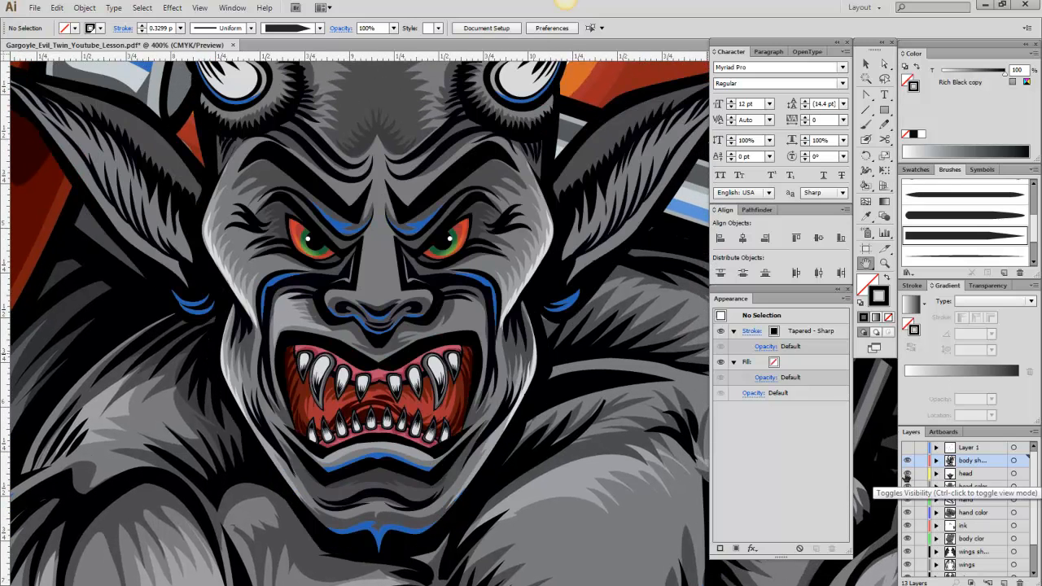
Toggle the head layer off and on repeatedly to compare the face with and without its ink, leaving the layer shown.
{"action": "left_click", "coordinate": [907, 474]}
{"action": "left_click", "coordinate": [907, 473]}
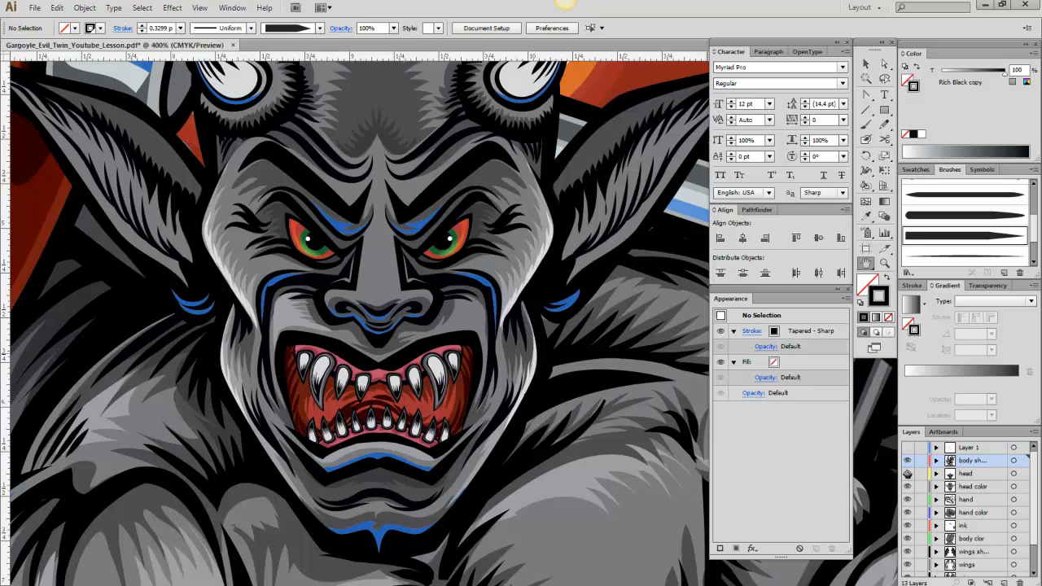
{"action": "left_click", "coordinate": [906, 474]}
{"action": "left_click", "coordinate": [907, 474]}
{"action": "left_click", "coordinate": [907, 473]}
{"action": "left_click", "coordinate": [906, 473]}
{"action": "left_click", "coordinate": [907, 473]}
{"action": "left_click", "coordinate": [907, 474]}
Toggle the head color layer to view the ink alone, select the body color compound path behind the face, and restore the layer.
{"action": "left_click", "coordinate": [907, 486]}
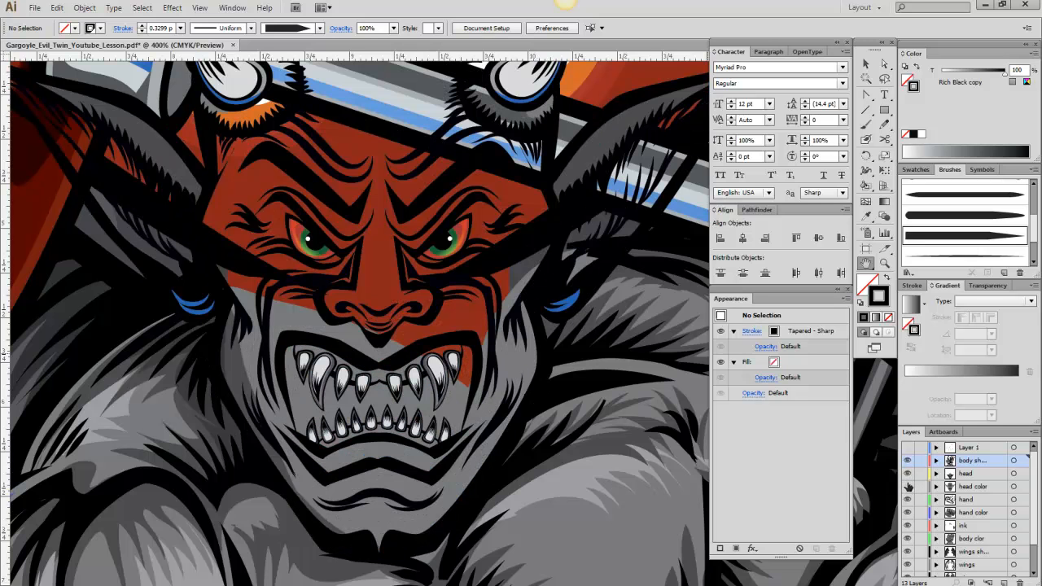
{"action": "left_click", "coordinate": [907, 486]}
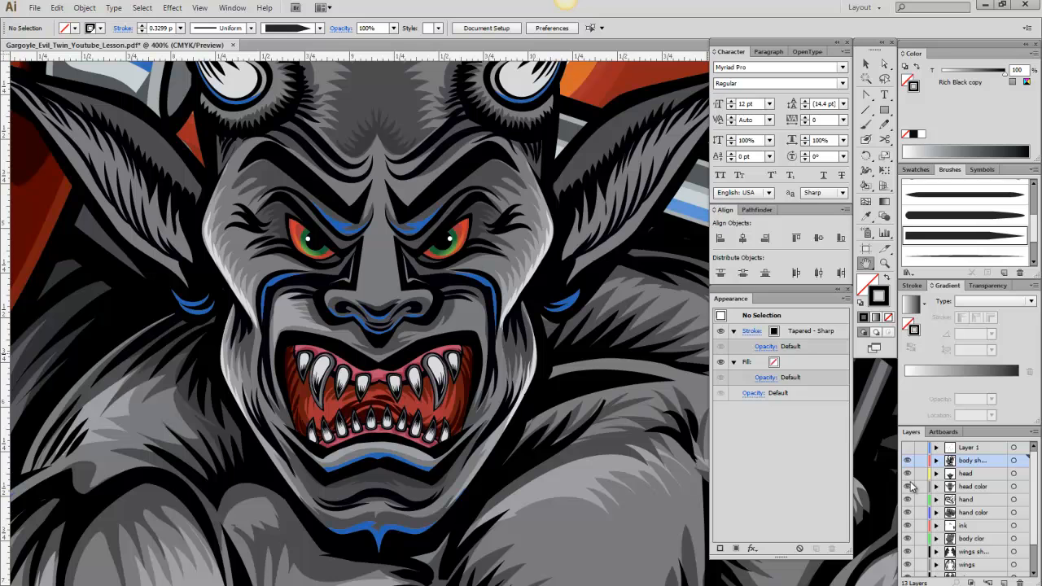
{"action": "left_click", "coordinate": [907, 486]}
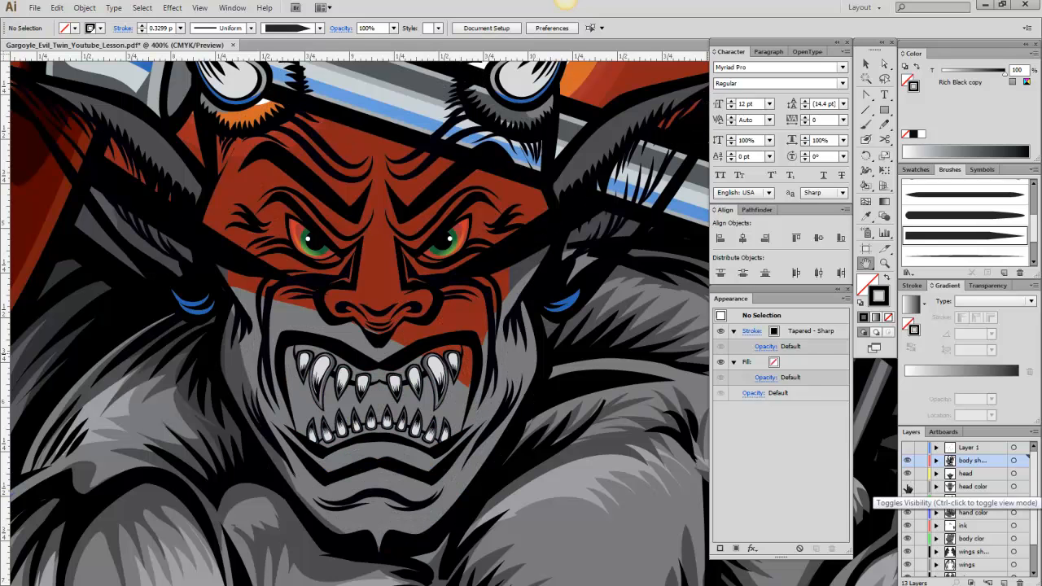
{"action": "left_click", "coordinate": [883, 65]}
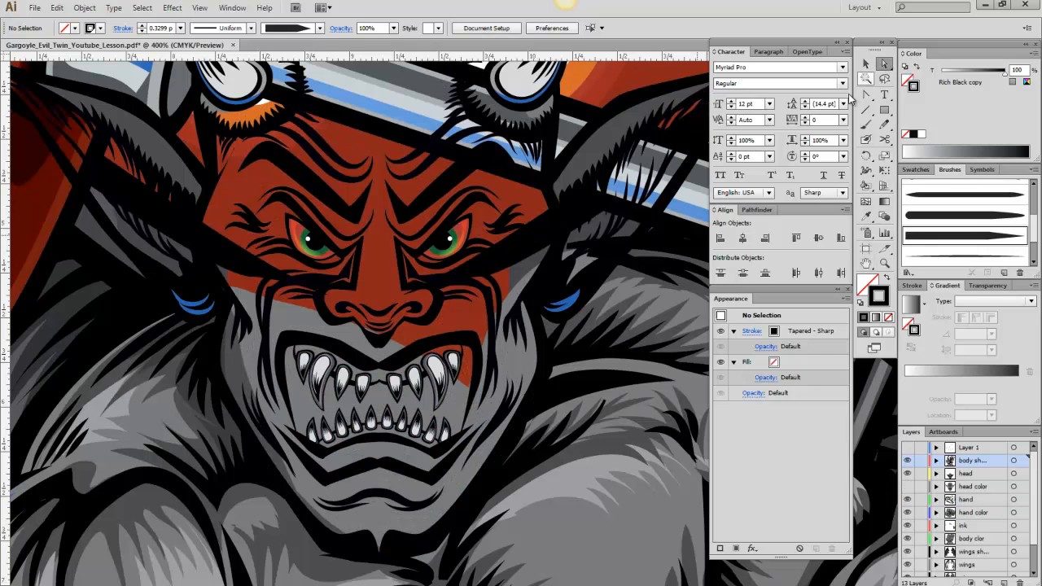
{"action": "left_click", "coordinate": [465, 488]}
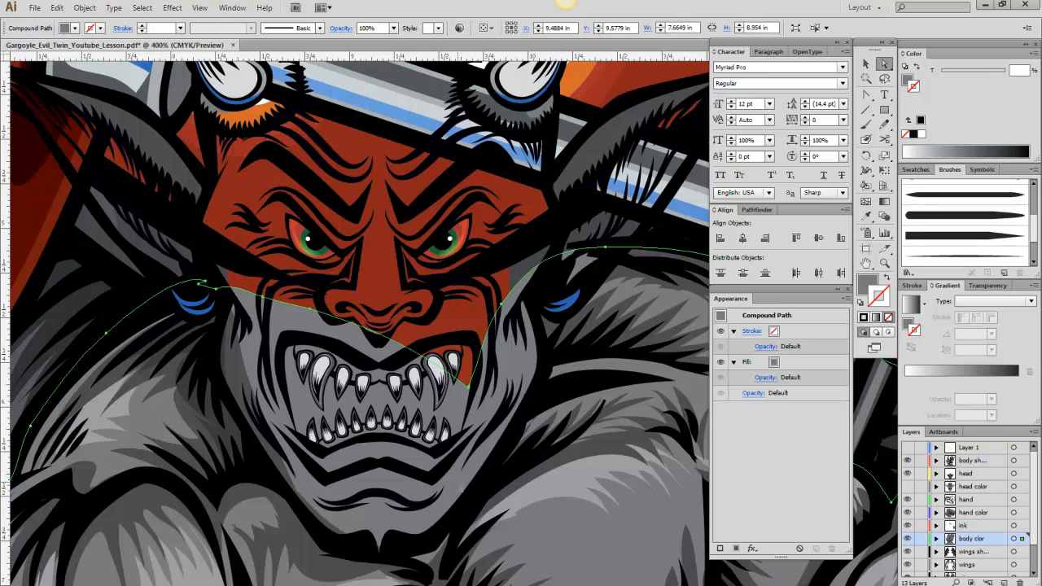
{"action": "left_click", "coordinate": [908, 485]}
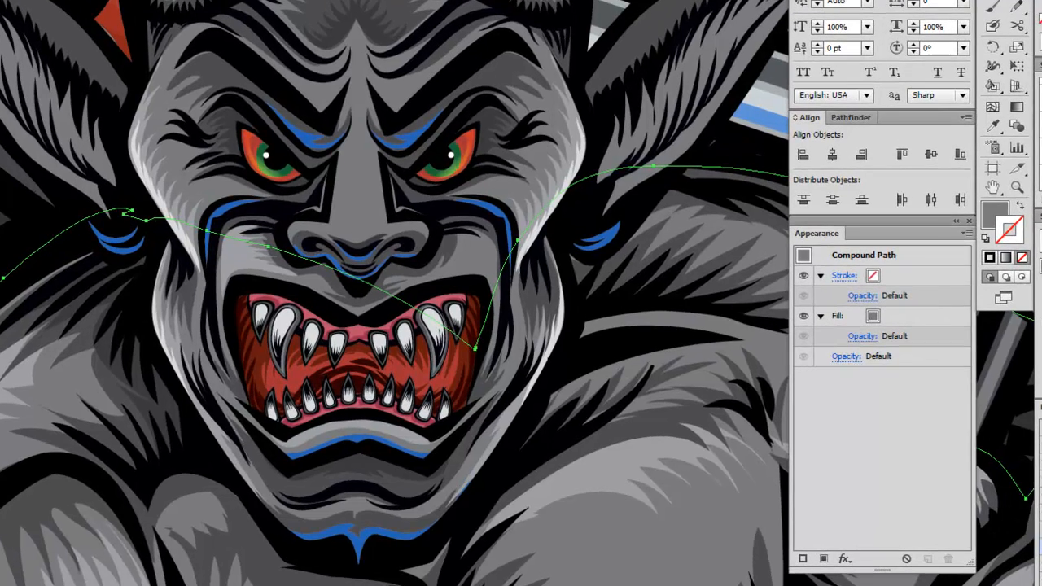
Examine the fist gripping the hammer handle with its color artwork hidden and shown, including the surrounding wing.
{"action": "left_click", "coordinate": [992, 187]}
{"action": "left_click_drag", "start_coordinate": [684, 289], "coordinate": [155, 189]}
{"action": "left_click_drag", "start_coordinate": [371, 275], "coordinate": [155, 390]}
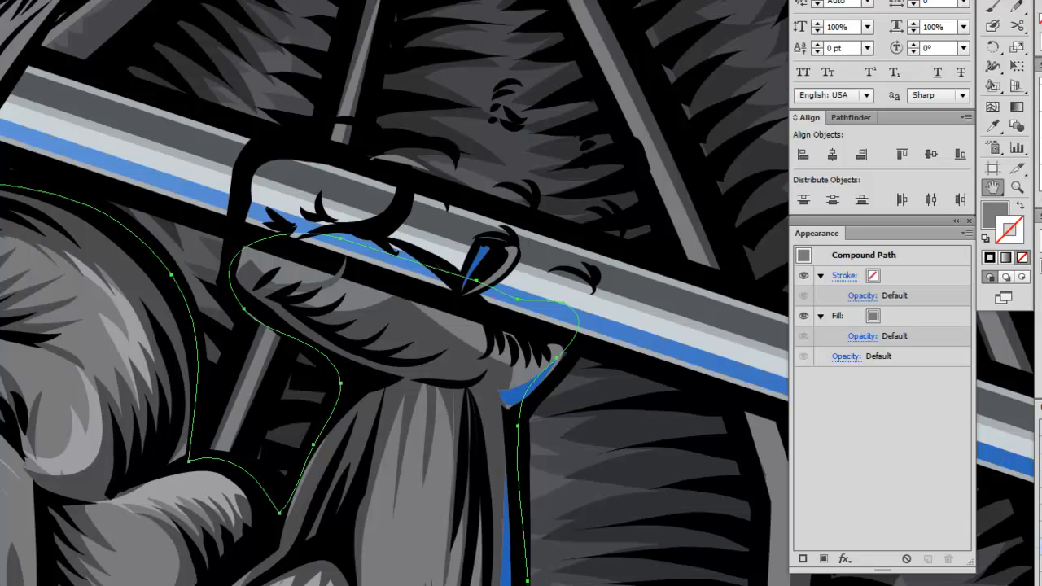
{"action": "left_click", "coordinate": [1017, 187]}
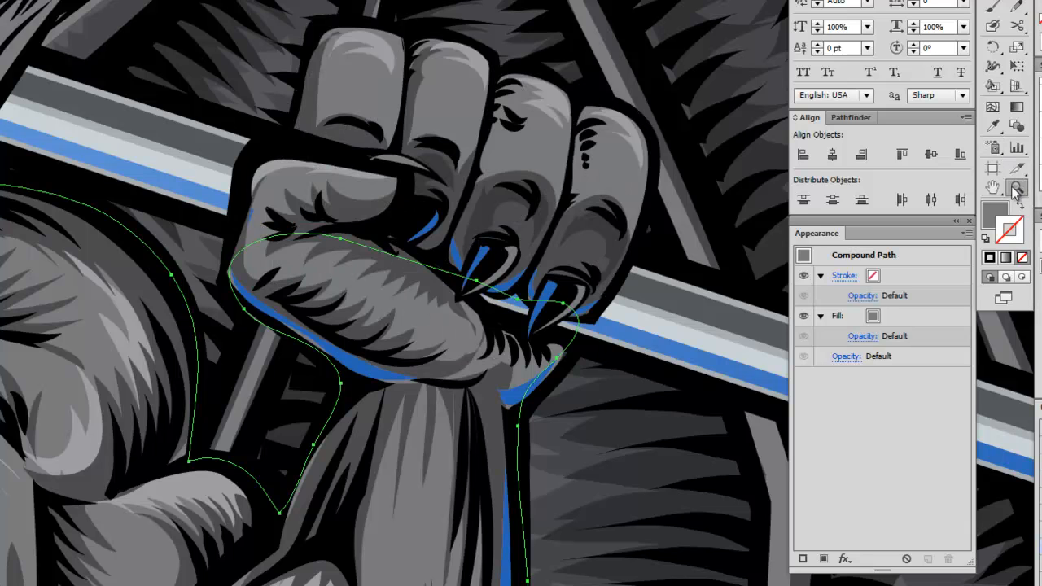
{"action": "left_click", "coordinate": [642, 230], "text": "alt"}
{"action": "left_click", "coordinate": [642, 231], "text": "alt"}
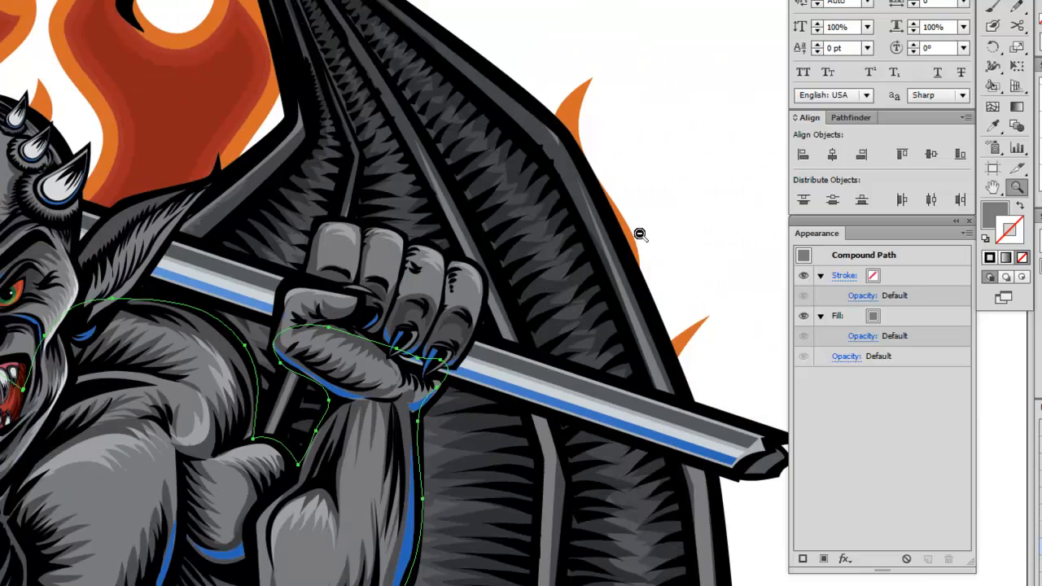
Select the entire hammer group with the Selection tool to examine how its handle continues behind the head and fist.
{"action": "left_click", "coordinate": [995, 187]}
{"action": "left_click_drag", "start_coordinate": [323, 223], "coordinate": [642, 253]}
{"action": "key", "text": "v"}
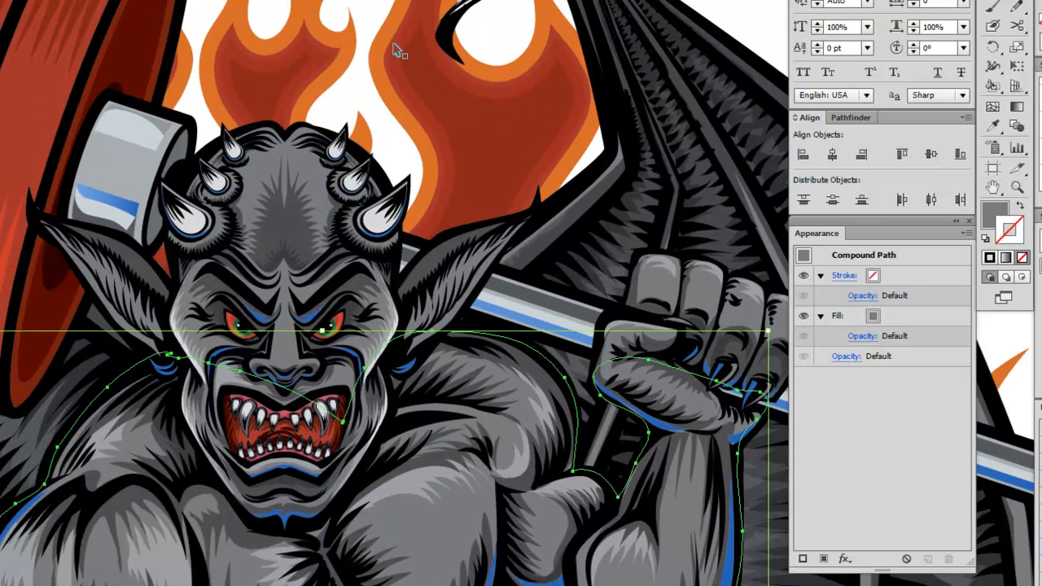
{"action": "left_click", "coordinate": [51, 108]}
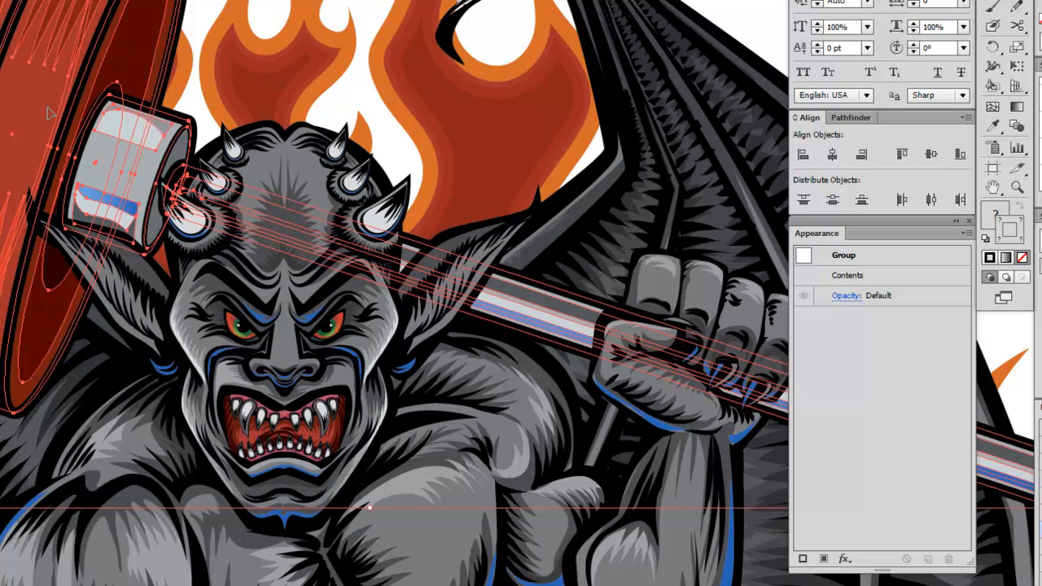
{"action": "left_click", "coordinate": [1017, 187]}
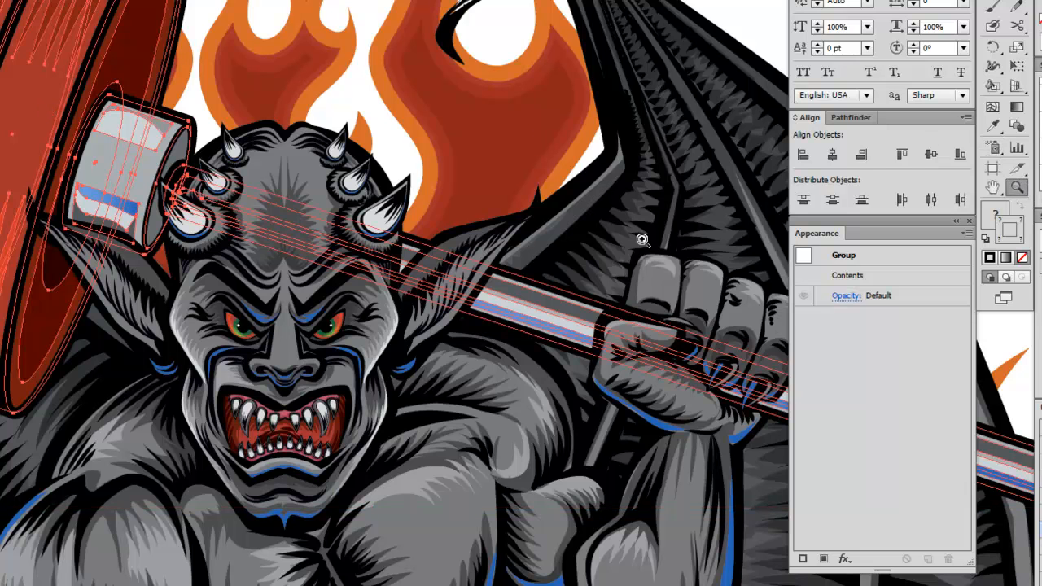
View the whole selected hammer against the gargoyle's upper body and wings, and clear the selection.
{"action": "left_click", "coordinate": [458, 308], "text": "alt"}
{"action": "left_click", "coordinate": [458, 307], "text": "alt"}
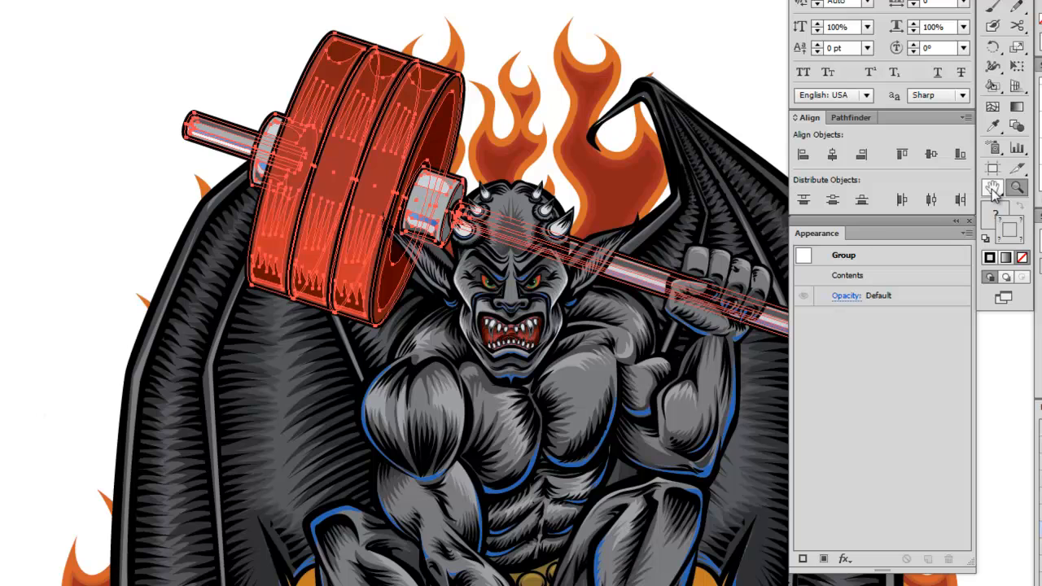
{"action": "left_click", "coordinate": [992, 189]}
{"action": "left_click_drag", "start_coordinate": [671, 247], "coordinate": [491, 158]}
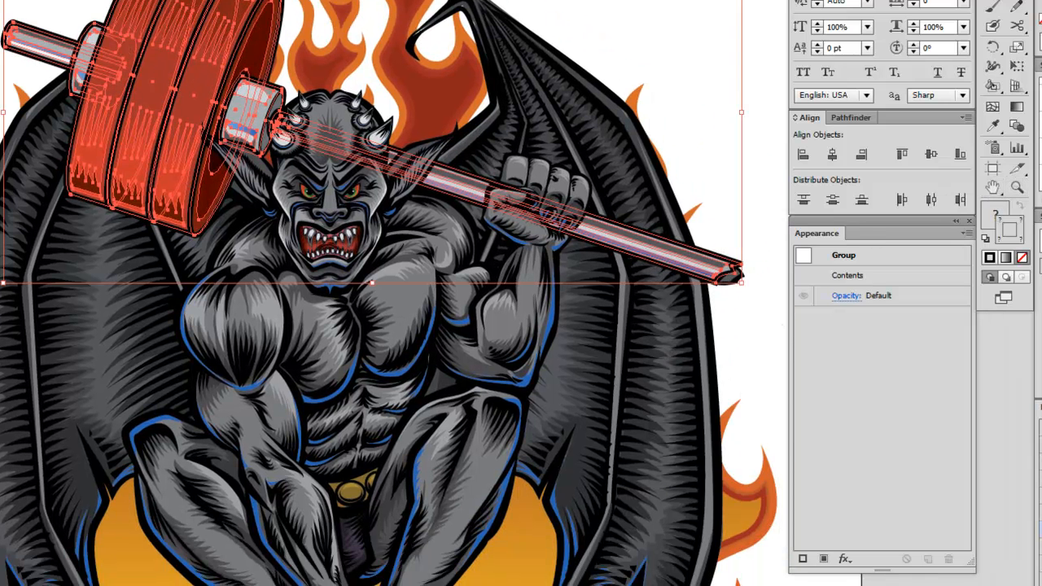
{"action": "left_click", "coordinate": [749, 213]}
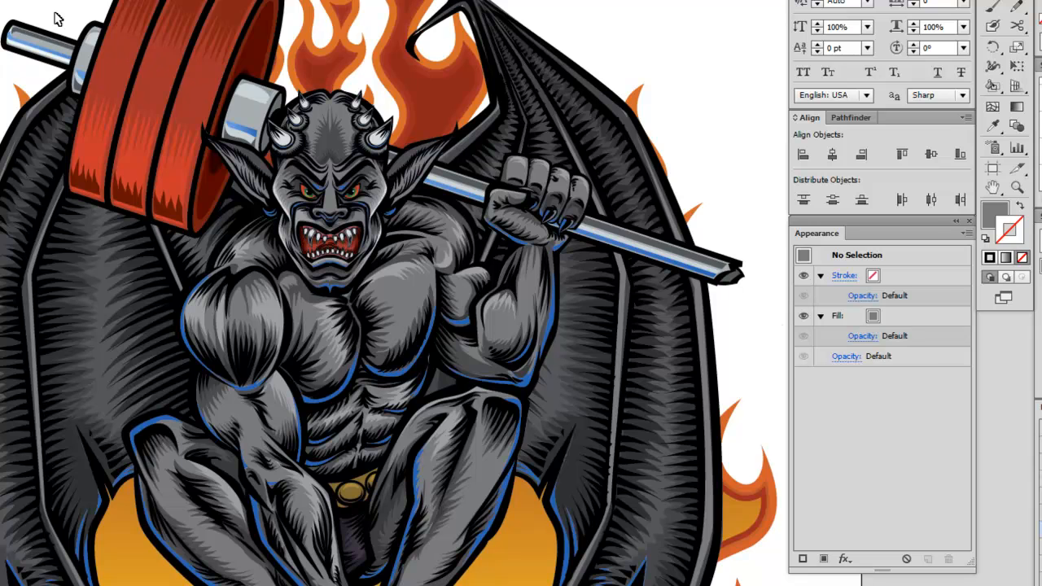
Try rotating the hammer group slightly clockwise behind the head and fist, and undo the rotation.
{"action": "left_click", "coordinate": [715, 277]}
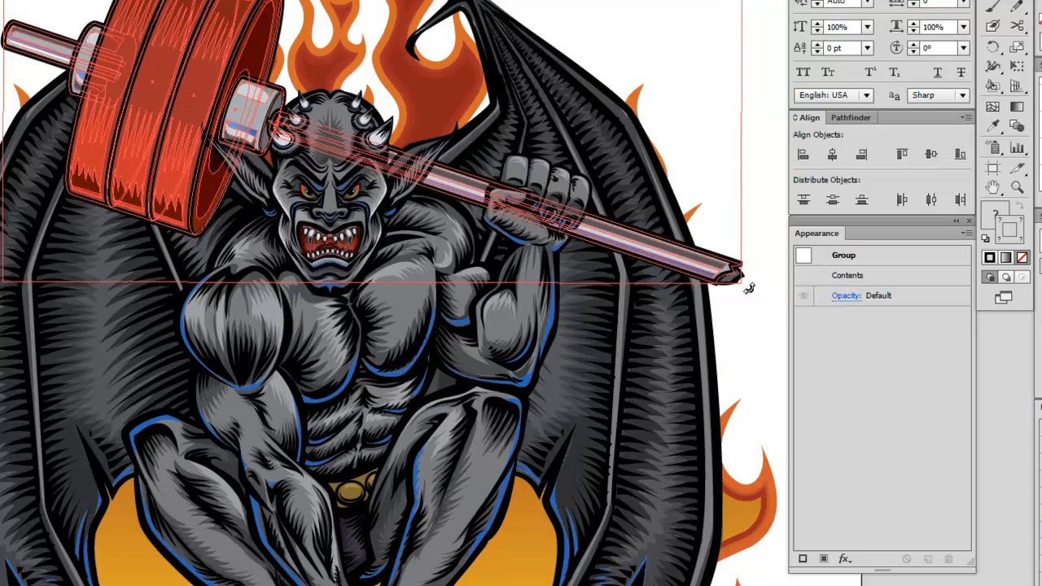
{"action": "left_click_drag", "start_coordinate": [749, 288], "coordinate": [724, 275]}
{"action": "left_click", "coordinate": [753, 139]}
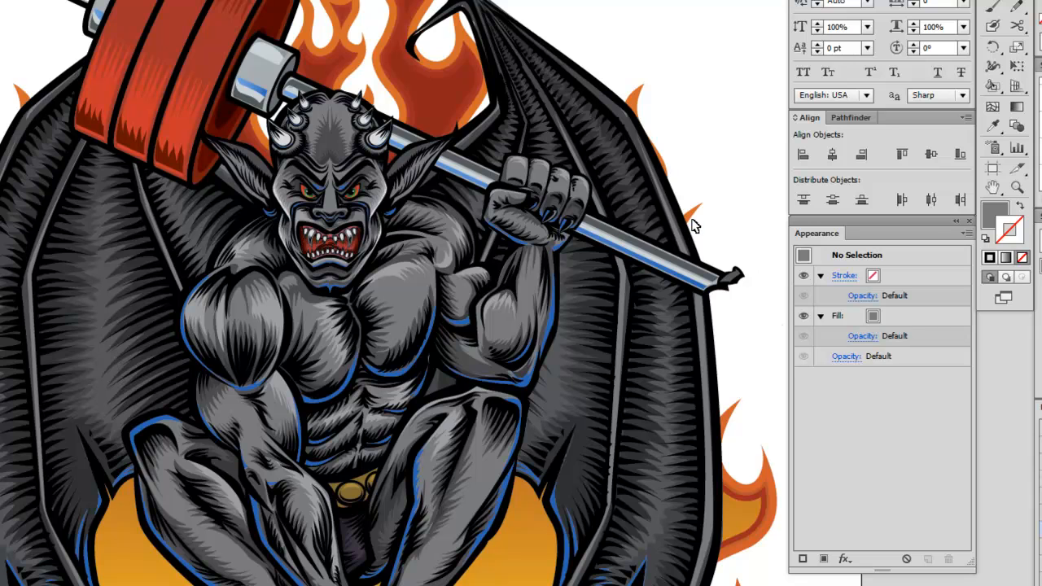
{"action": "key", "text": "ctrl+z"}
{"action": "key", "text": "ctrl+shift+b"}
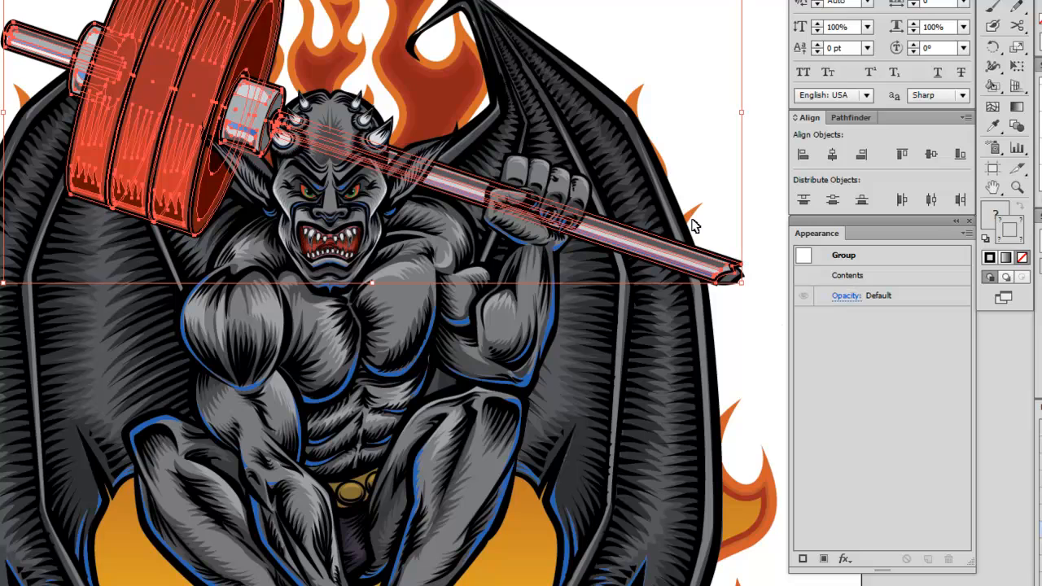
Try rotating the hammer group slightly counterclockwise, undo the rotation, and deselect the hammer.
{"action": "left_click_drag", "start_coordinate": [747, 283], "coordinate": [728, 272]}
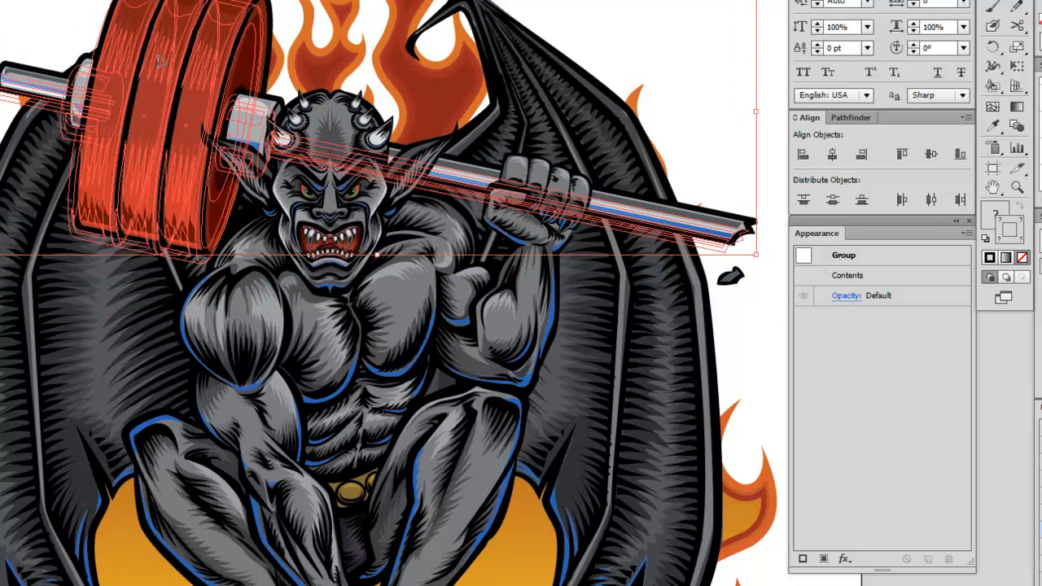
{"action": "left_click", "coordinate": [778, 25]}
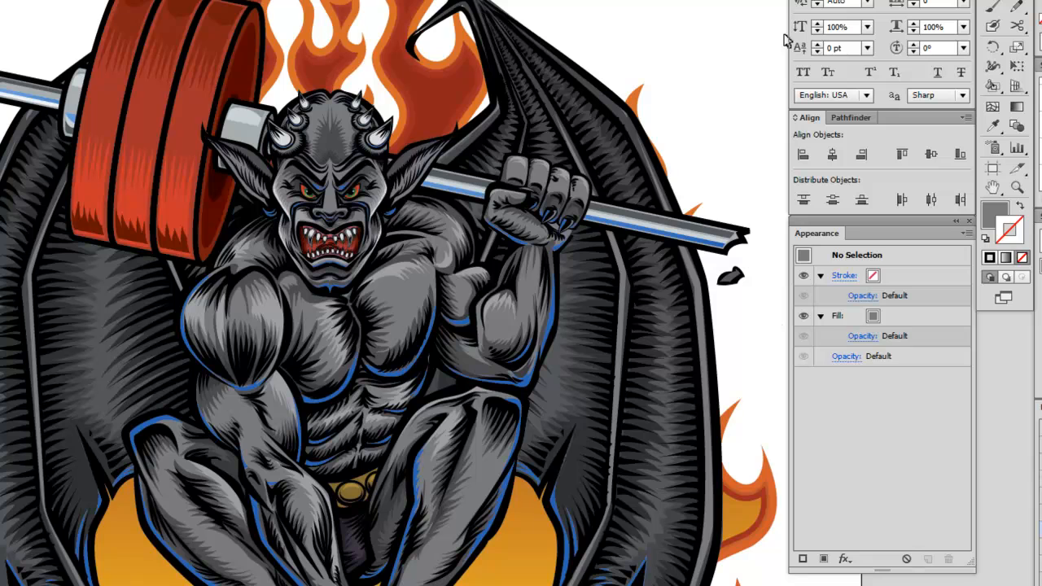
{"action": "key", "text": "ctrl+z"}
{"action": "key", "text": "ctrl+z"}
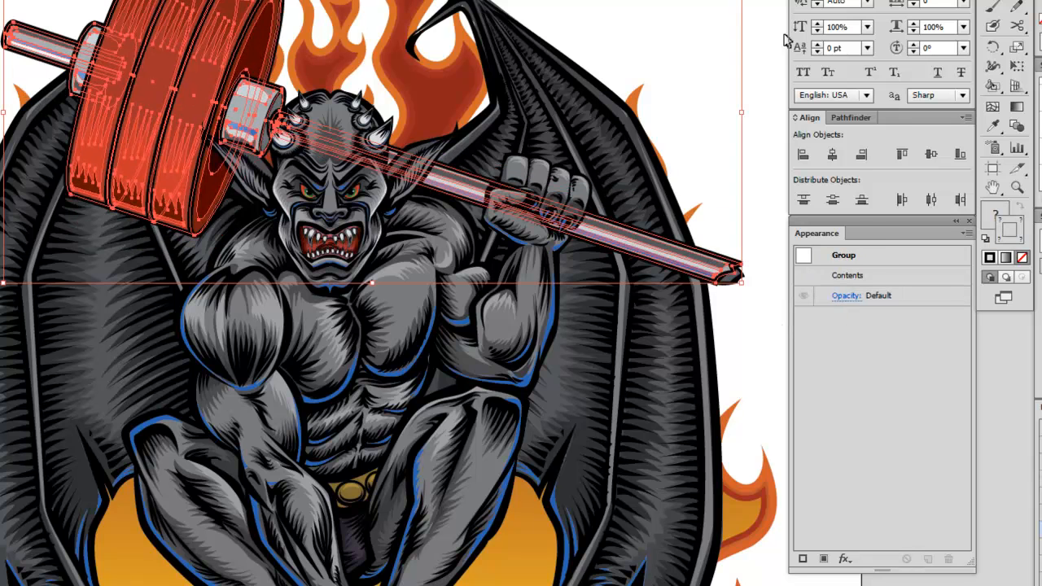
{"action": "left_click", "coordinate": [768, 130]}
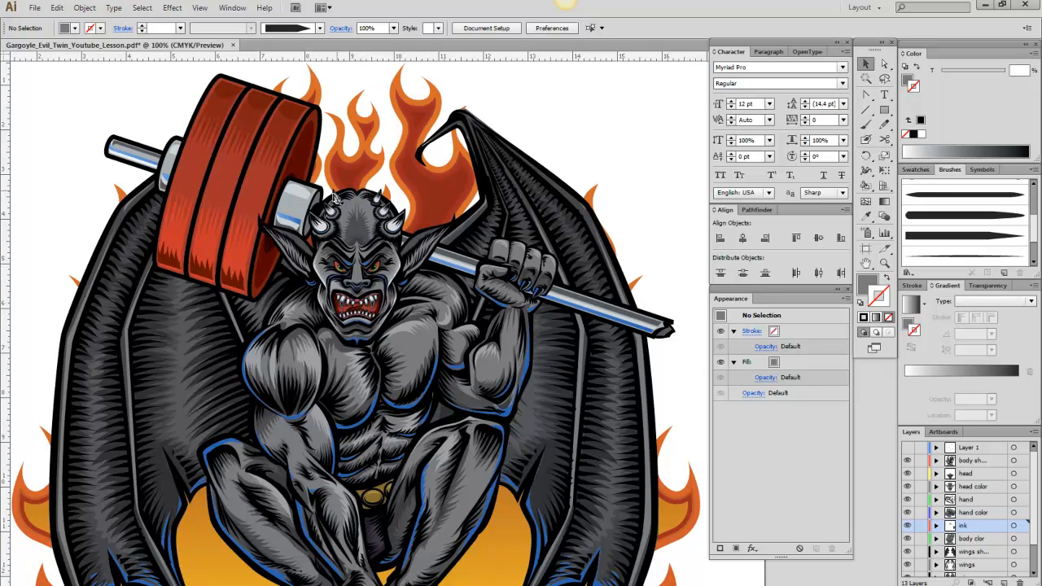
Select the hammer group, the head color path and the hand color path in turn to compare their layers, and deselect.
{"action": "left_click", "coordinate": [262, 163]}
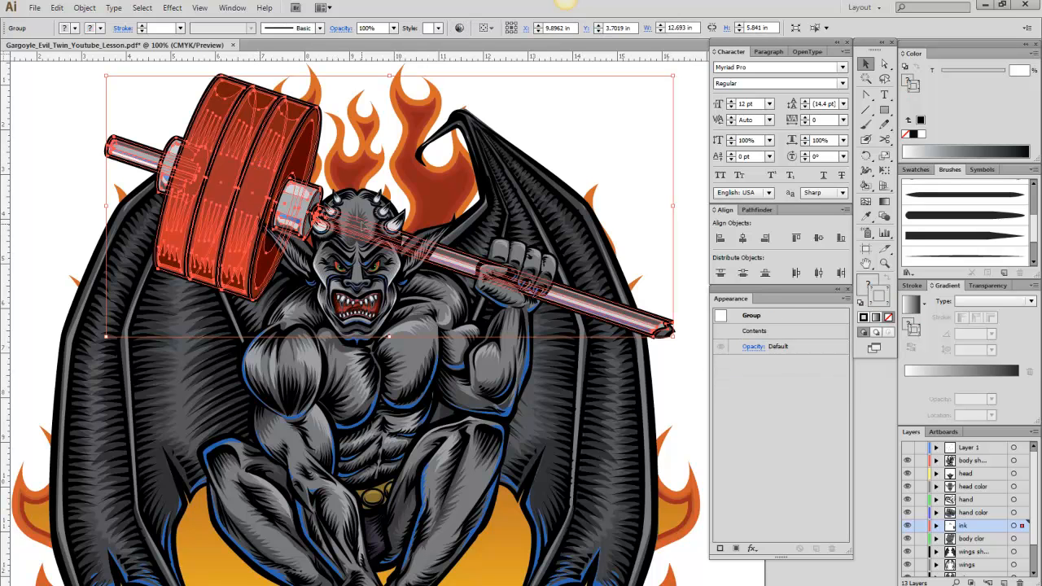
{"action": "left_click", "coordinate": [369, 215]}
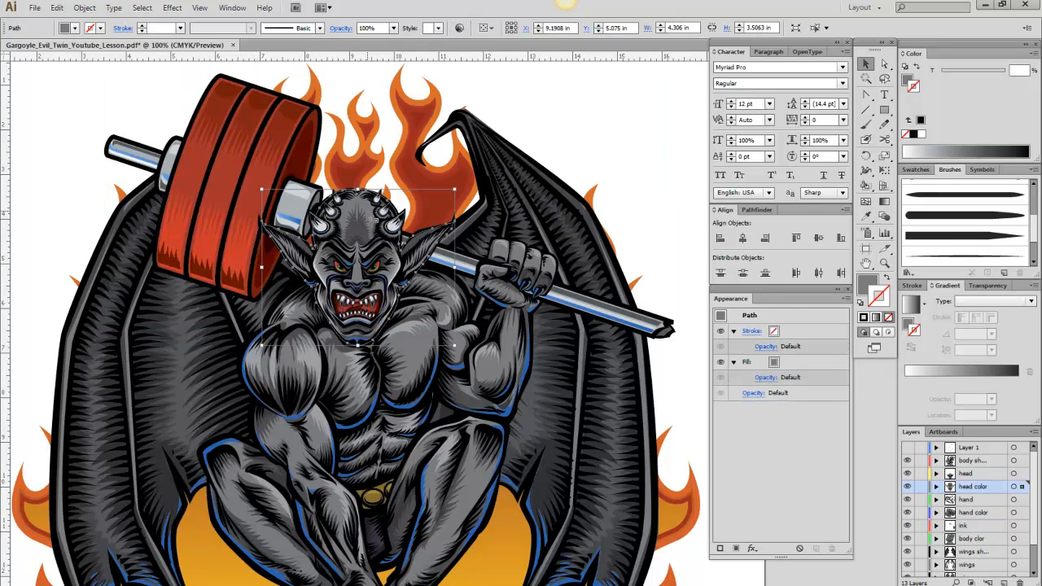
{"action": "left_click", "coordinate": [255, 158]}
{"action": "left_click", "coordinate": [540, 274]}
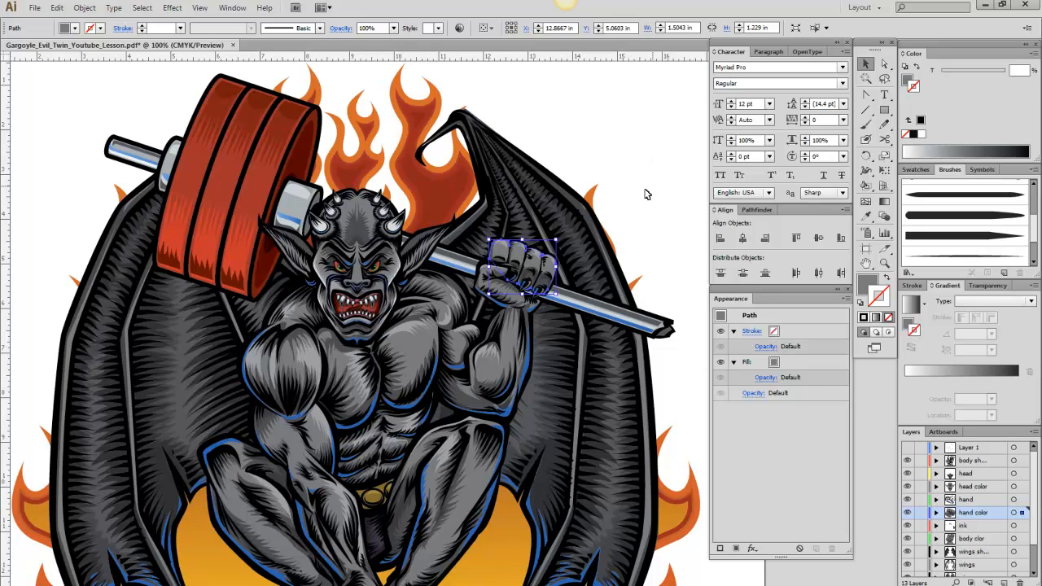
{"action": "left_click", "coordinate": [682, 177]}
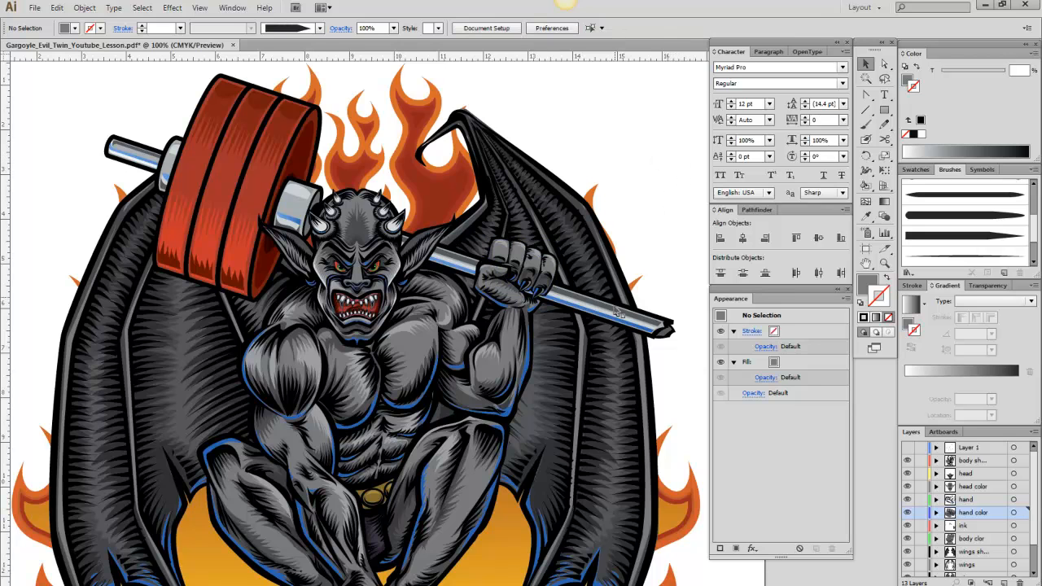
Try shifting the hammer group slightly upward behind the head and fist, undo the last move, and deselect it.
{"action": "left_click_drag", "start_coordinate": [603, 313], "coordinate": [622, 300]}
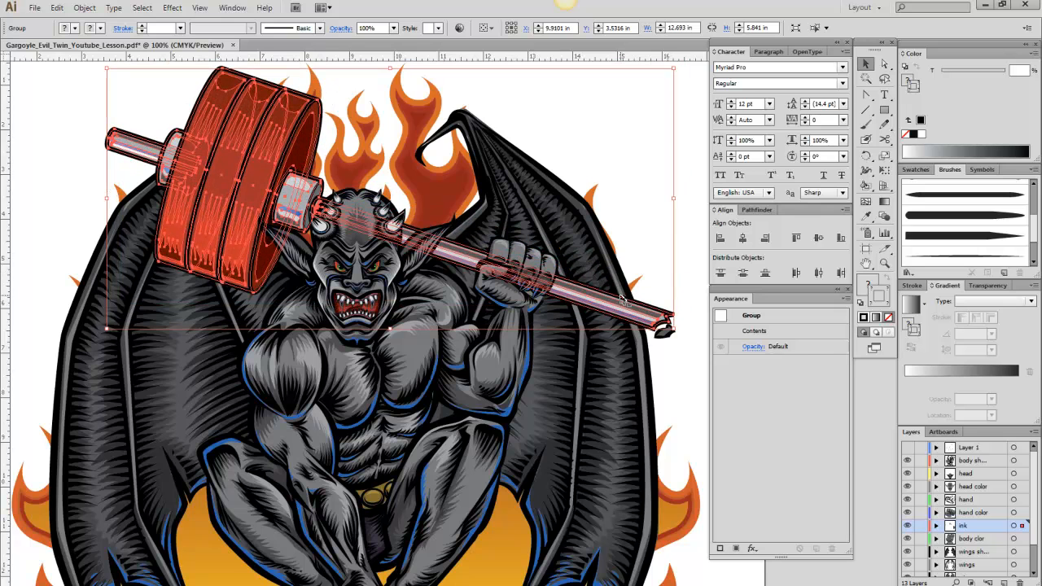
{"action": "left_click", "coordinate": [690, 260]}
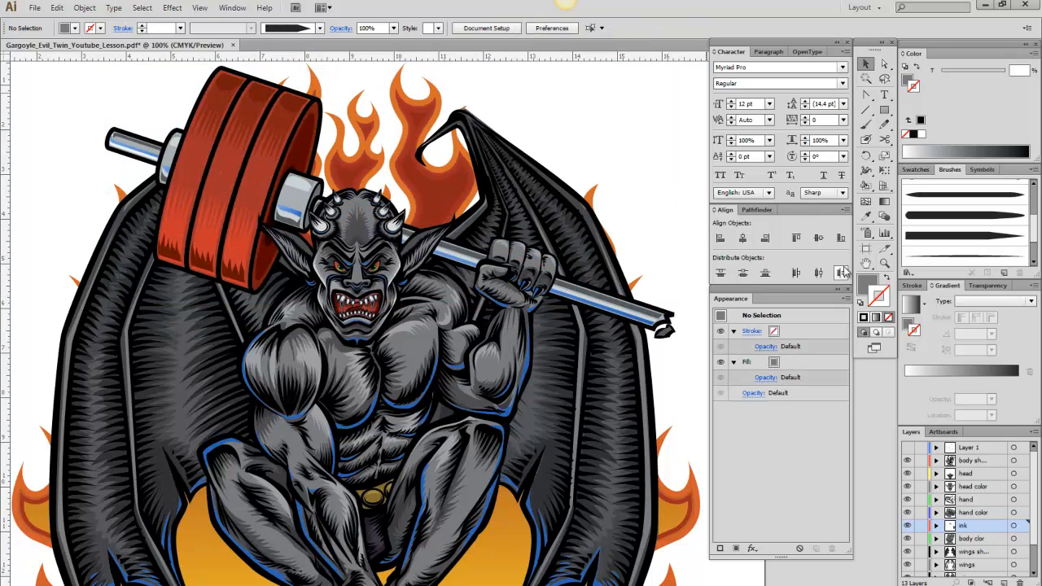
{"action": "left_click", "coordinate": [885, 263]}
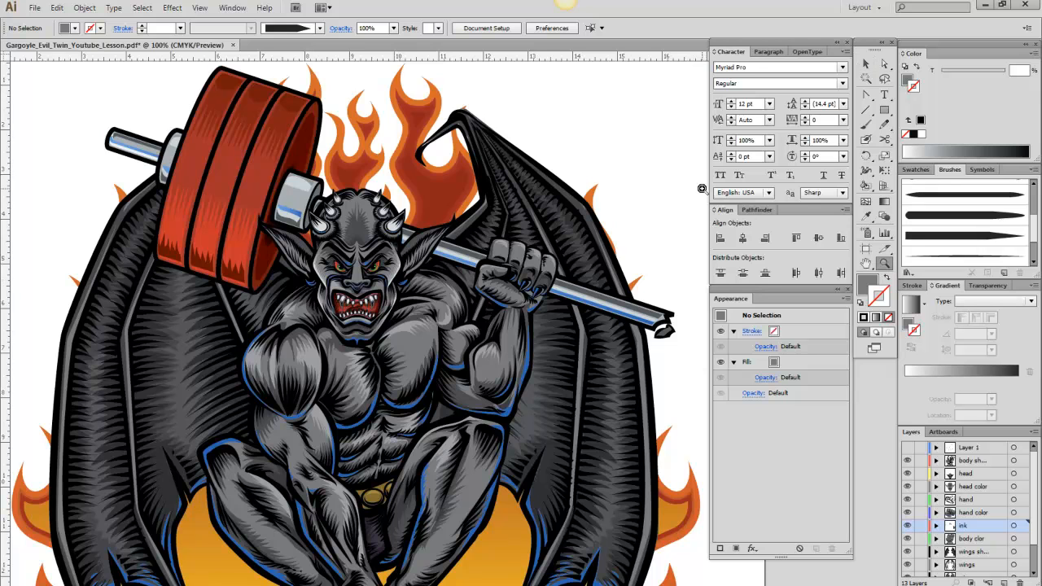
{"action": "key", "text": "ctrl+z"}
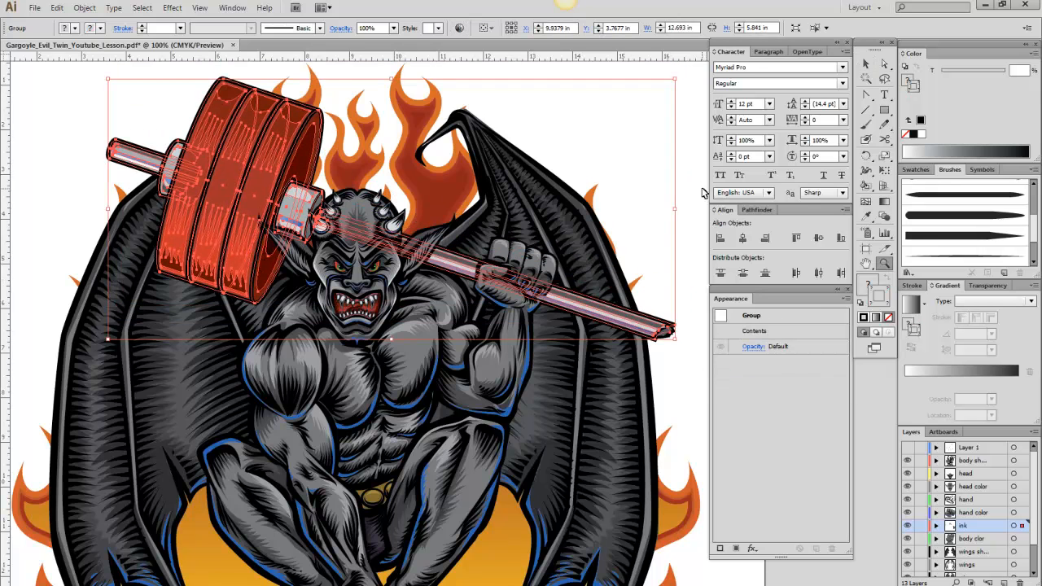
{"action": "left_click", "coordinate": [868, 64]}
{"action": "left_click", "coordinate": [693, 163]}
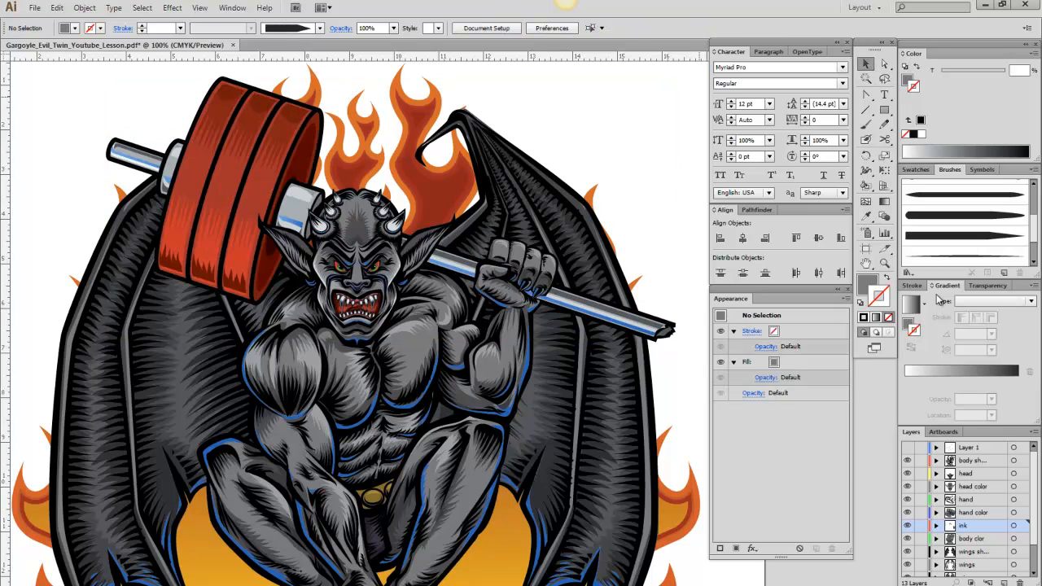
Toggle the hand color layer off and on repeatedly to compare the gripping fist with and without its fill.
{"action": "left_click", "coordinate": [907, 512]}
{"action": "left_click", "coordinate": [907, 513]}
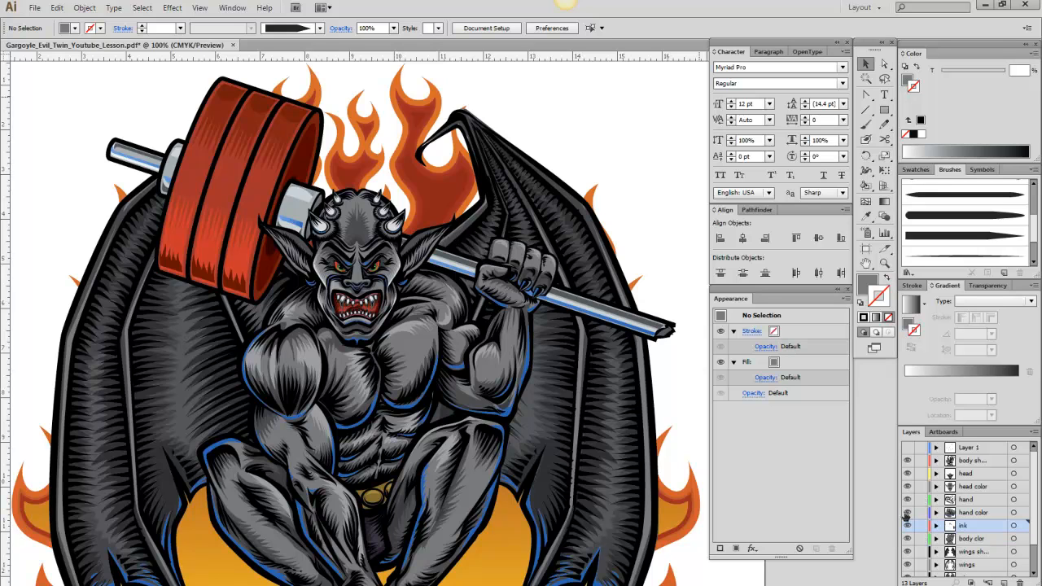
{"action": "left_click", "coordinate": [907, 513]}
{"action": "left_click", "coordinate": [907, 512]}
{"action": "left_click", "coordinate": [906, 513]}
{"action": "left_click", "coordinate": [906, 513]}
Select individual color stripes of the hammer handle with the Direct Selection tool to examine how they continue behind the fist.
{"action": "left_click", "coordinate": [884, 262]}
{"action": "left_click", "coordinate": [580, 306]}
{"action": "left_click", "coordinate": [497, 314]}
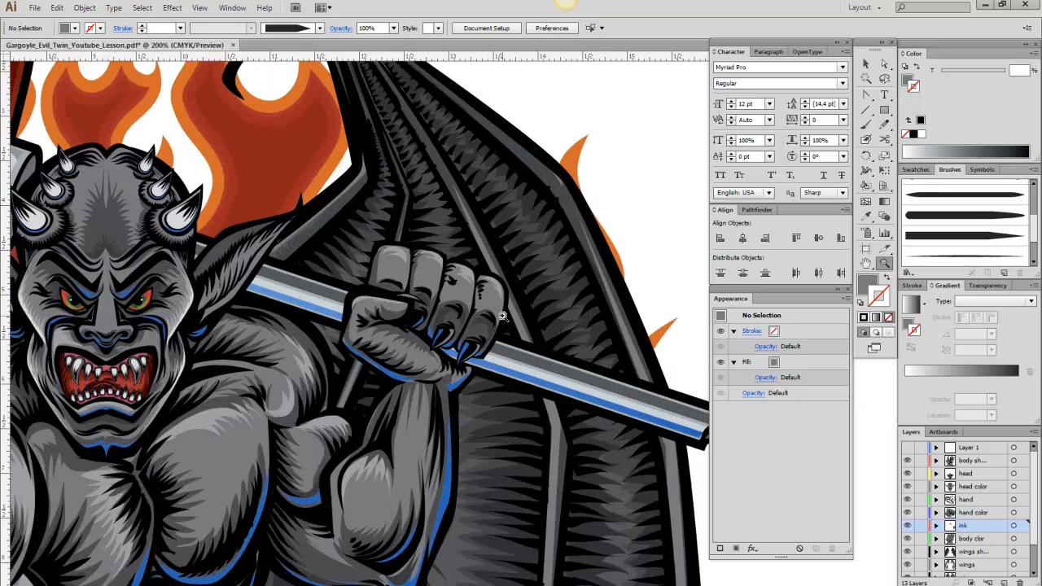
{"action": "left_click", "coordinate": [517, 313]}
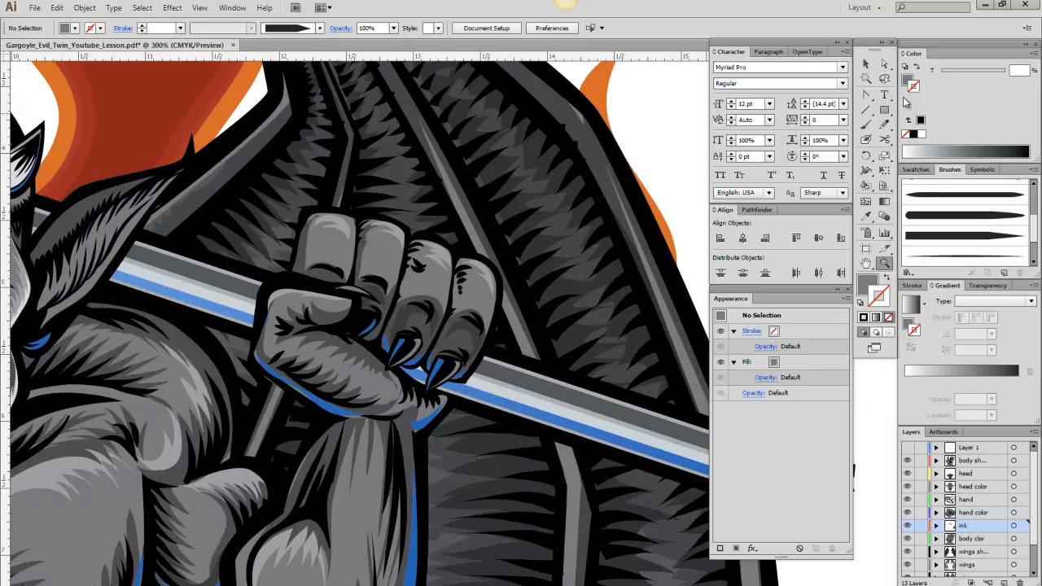
{"action": "left_click", "coordinate": [884, 64]}
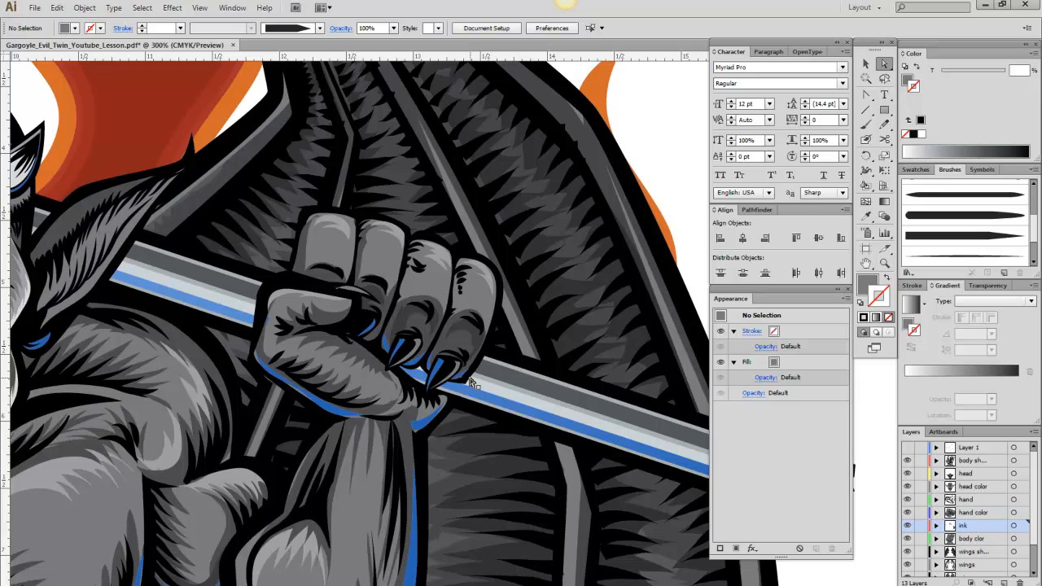
{"action": "left_click", "coordinate": [418, 382]}
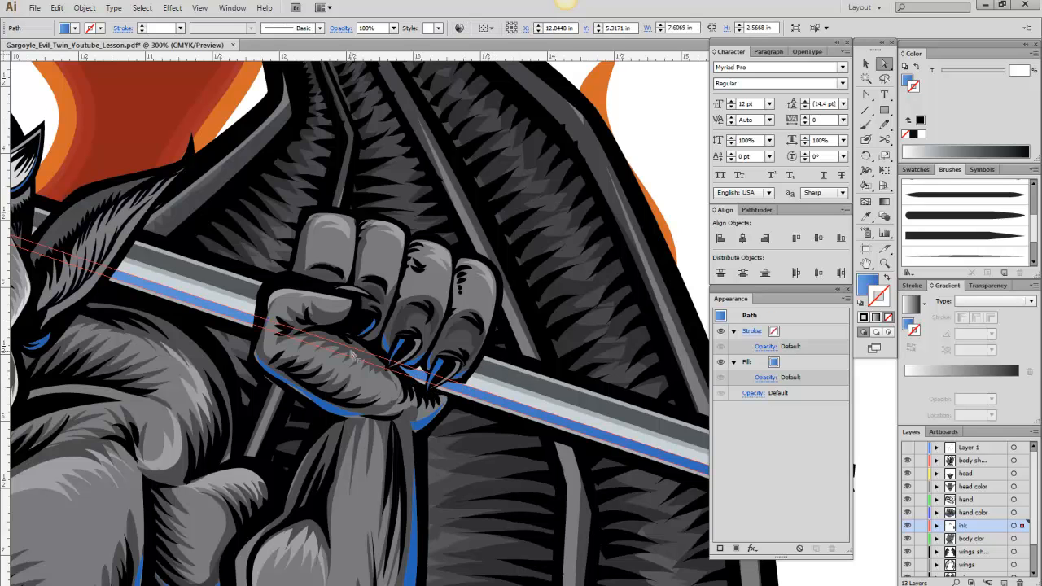
{"action": "left_click", "coordinate": [513, 395]}
{"action": "left_click", "coordinate": [521, 381]}
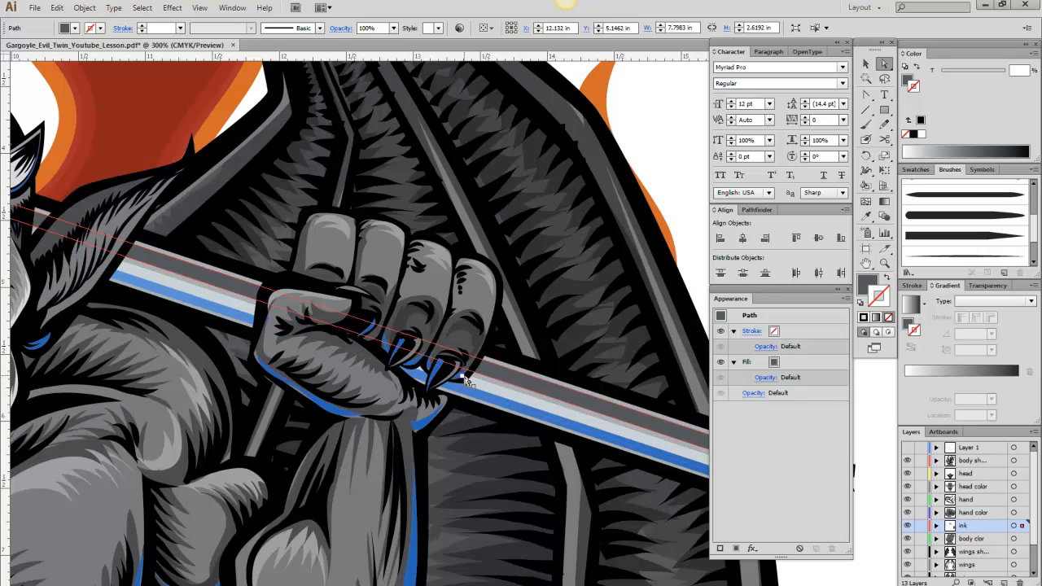
Toggle the hand layer off and on to compare the fist with and without its ink, leaving it shown.
{"action": "left_click", "coordinate": [907, 500]}
{"action": "left_click", "coordinate": [907, 500]}
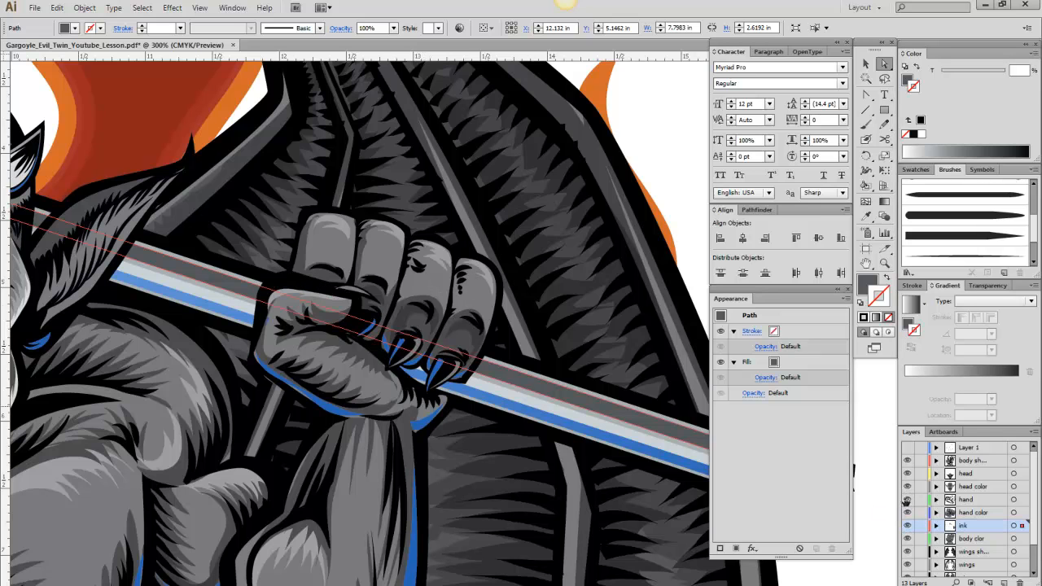
{"action": "left_click", "coordinate": [906, 499]}
{"action": "left_click", "coordinate": [907, 499]}
Toggle the hand color layer to examine how its fill covers the handle beneath the hand ink, leaving the layer shown.
{"action": "left_click", "coordinate": [908, 512]}
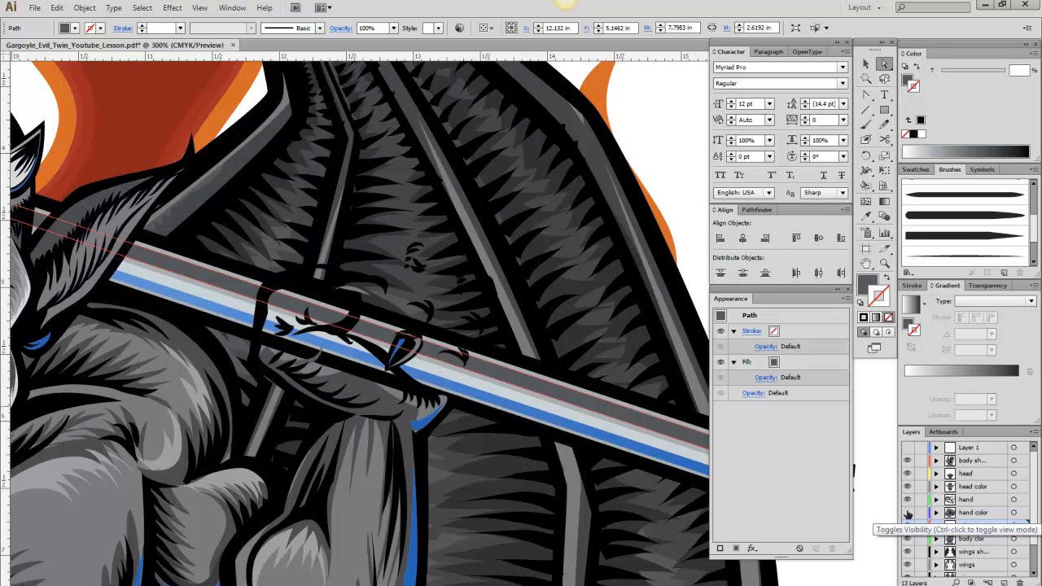
{"action": "left_click", "coordinate": [907, 513]}
{"action": "left_click", "coordinate": [907, 513]}
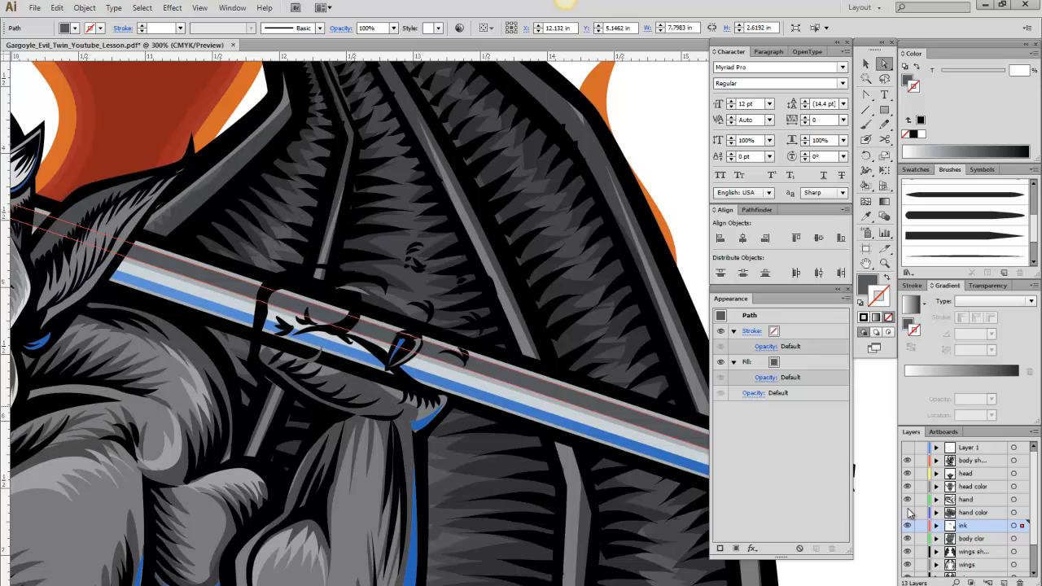
{"action": "left_click", "coordinate": [908, 513]}
{"action": "left_click", "coordinate": [908, 513]}
{"action": "left_click", "coordinate": [907, 513]}
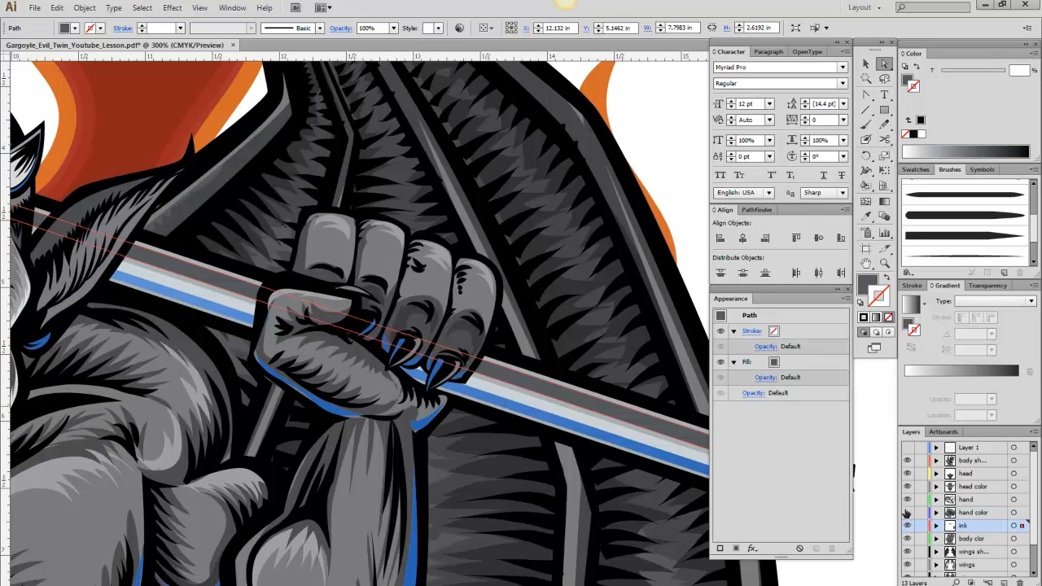
{"action": "left_click", "coordinate": [907, 513]}
{"action": "left_click", "coordinate": [907, 513]}
Deselect the handle stripe and hide the ink layer to view the gargoyle's head, body and fist without the hammer.
{"action": "left_click", "coordinate": [865, 264]}
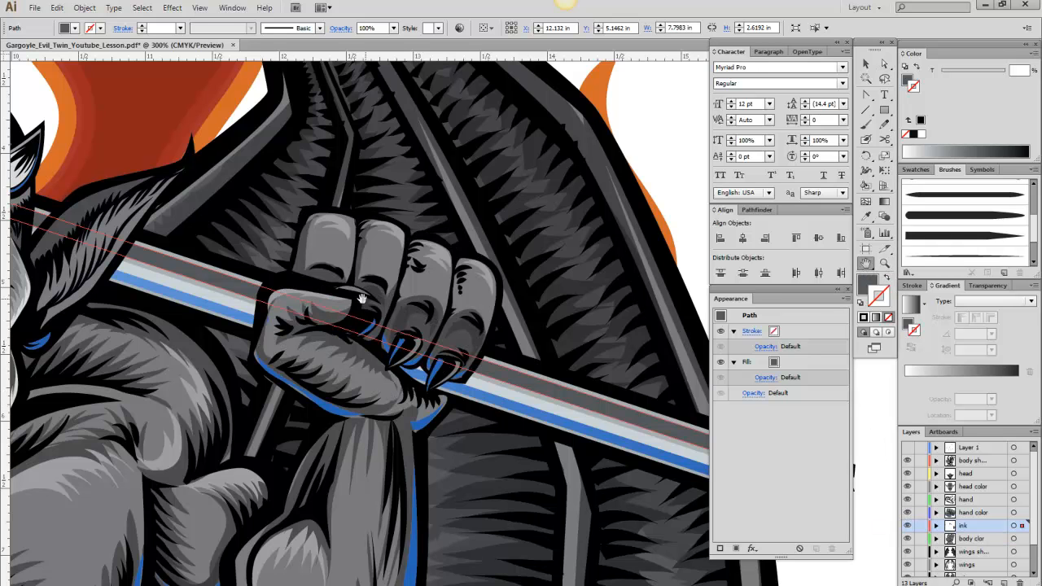
{"action": "left_click_drag", "start_coordinate": [144, 348], "coordinate": [570, 273]}
{"action": "key", "text": "z"}
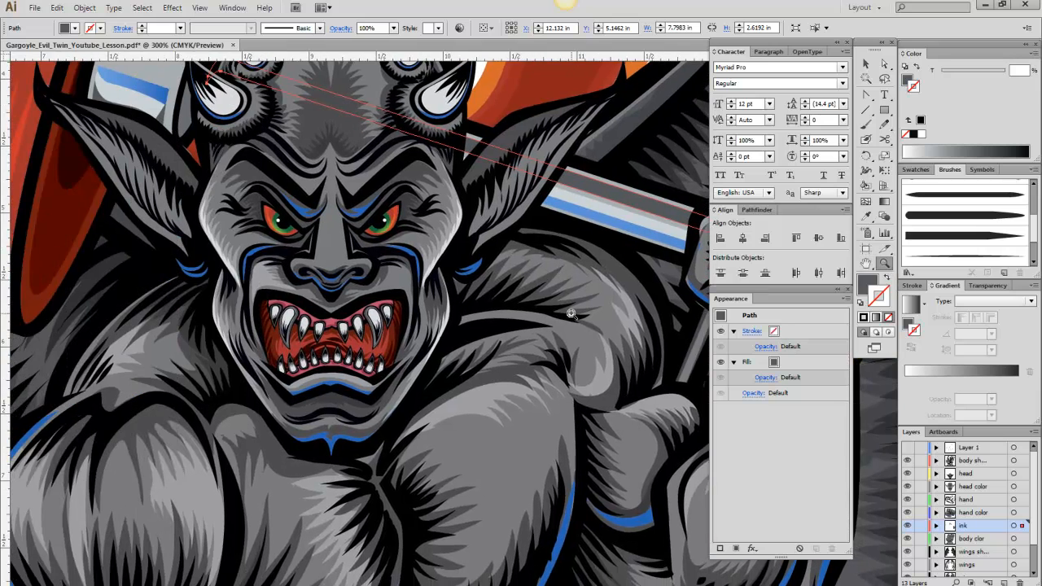
{"action": "left_click", "coordinate": [458, 359], "text": "alt"}
{"action": "left_click", "coordinate": [458, 360], "text": "alt"}
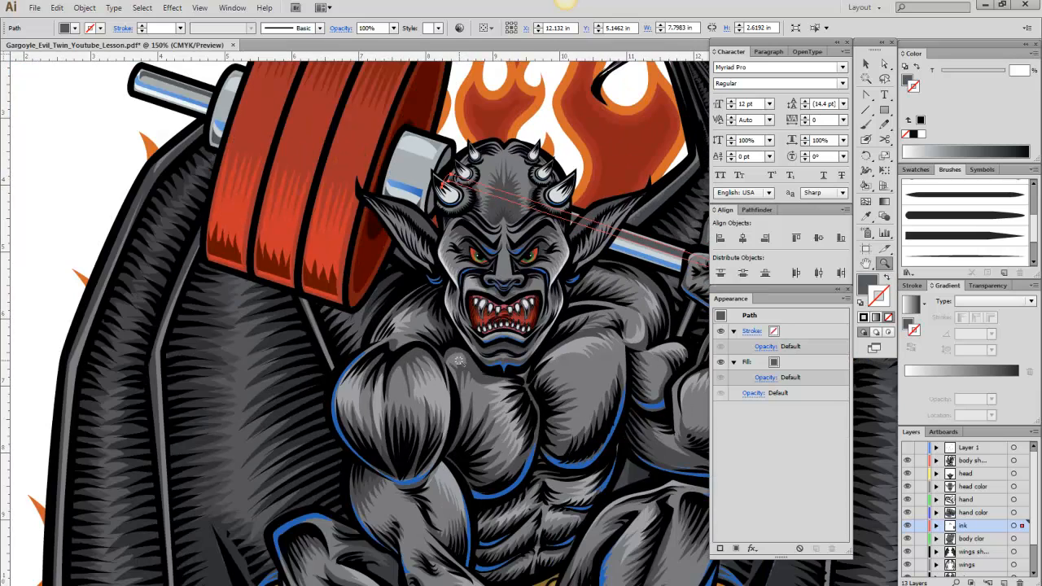
{"action": "left_click", "coordinate": [866, 263]}
{"action": "left_click_drag", "start_coordinate": [592, 337], "coordinate": [376, 301]}
{"action": "left_click", "coordinate": [867, 65]}
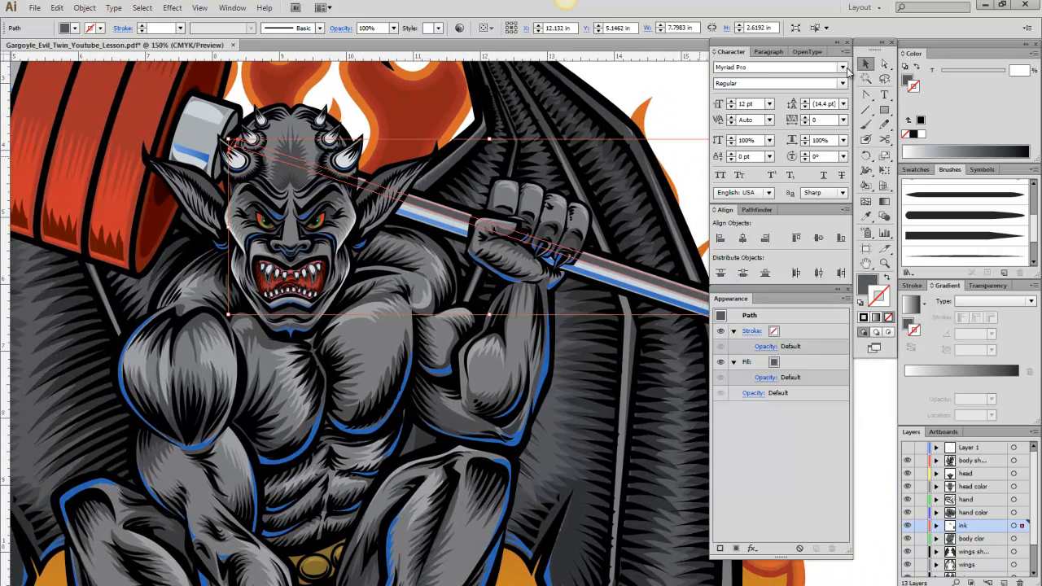
{"action": "left_click", "coordinate": [699, 119]}
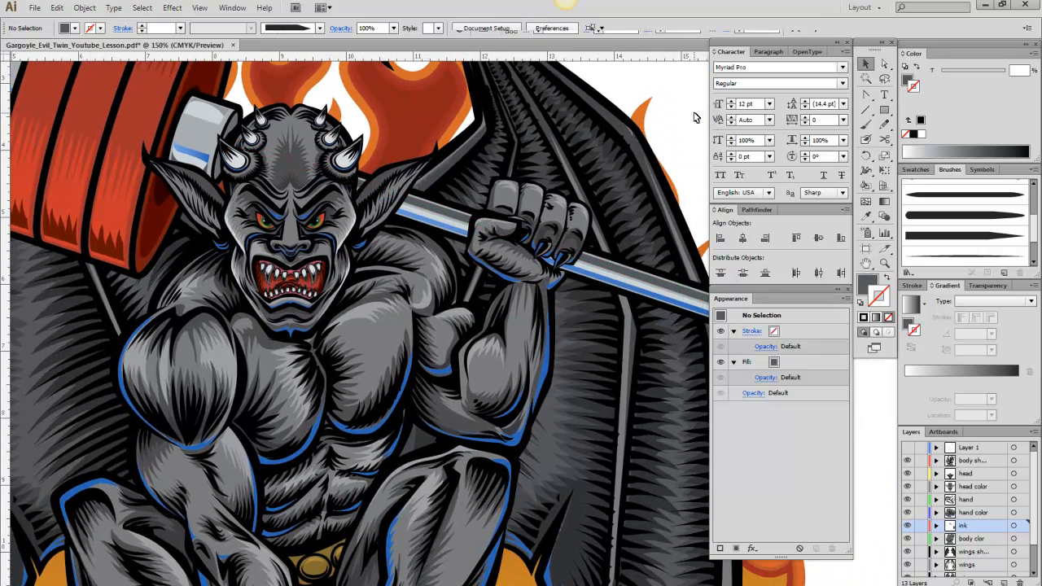
{"action": "left_click", "coordinate": [906, 526]}
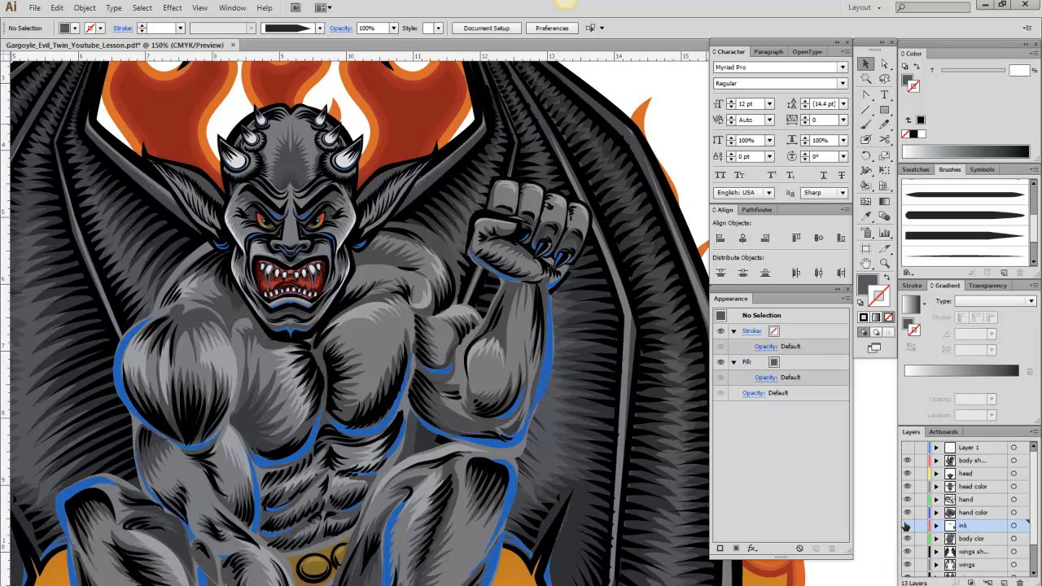
Restore the ink layer and toggle it off and on to compare the whole gargoyle with and without its outlines and hammer.
{"action": "left_click", "coordinate": [907, 525]}
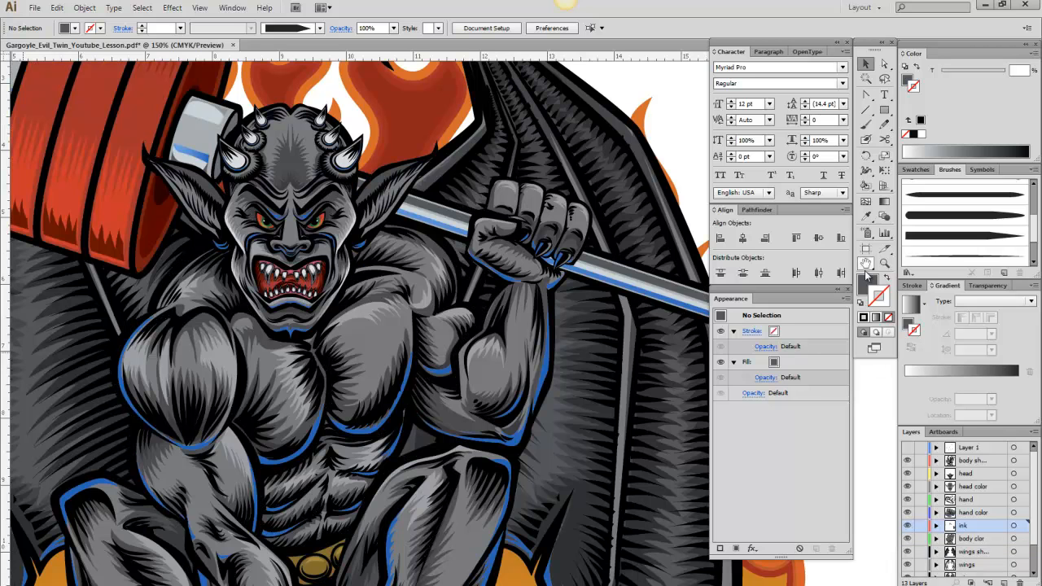
{"action": "double_click", "coordinate": [884, 262]}
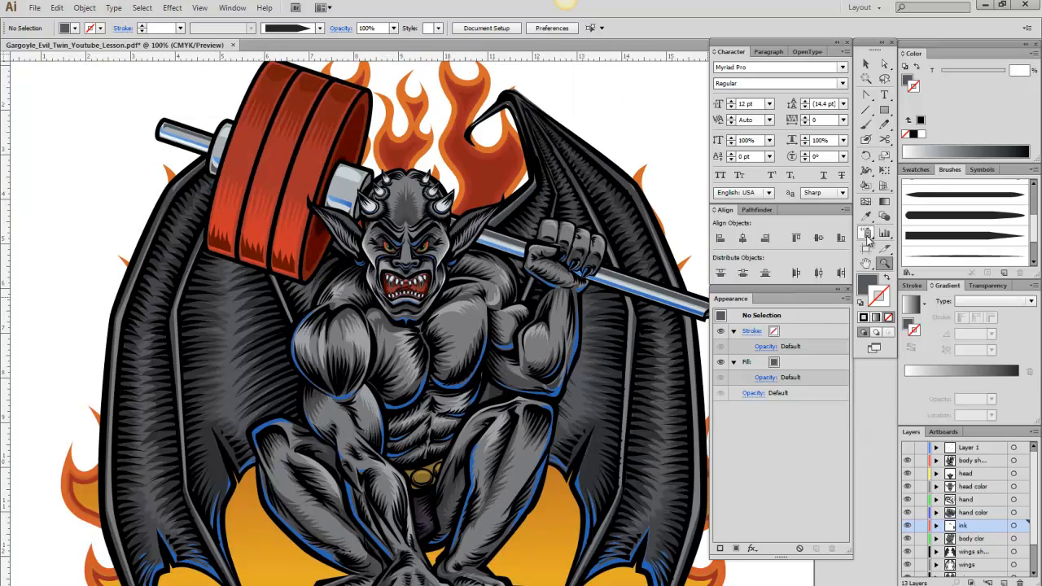
{"action": "left_click", "coordinate": [866, 262]}
{"action": "left_click_drag", "start_coordinate": [641, 474], "coordinate": [621, 352]}
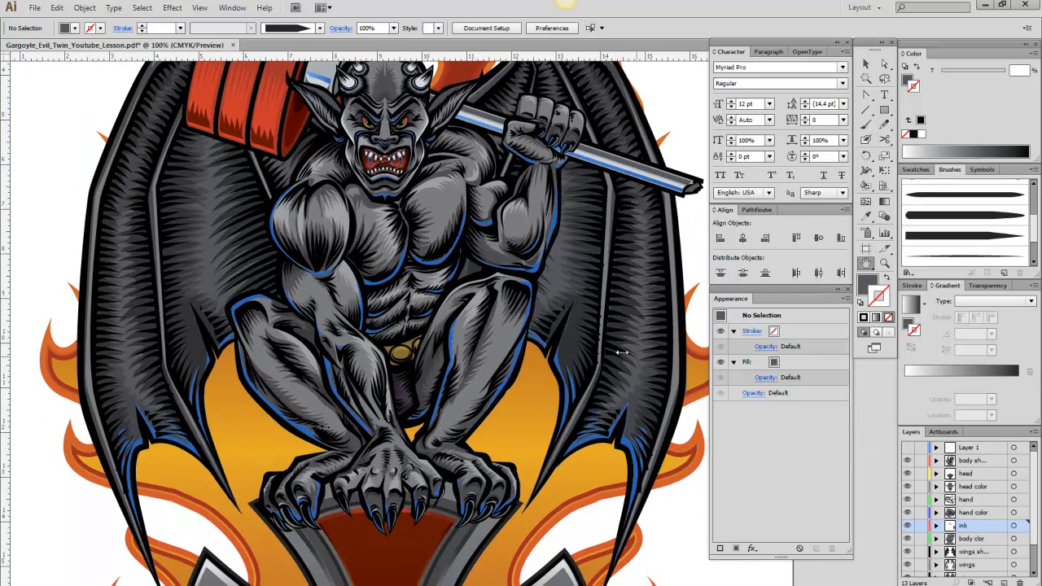
{"action": "left_click", "coordinate": [907, 526]}
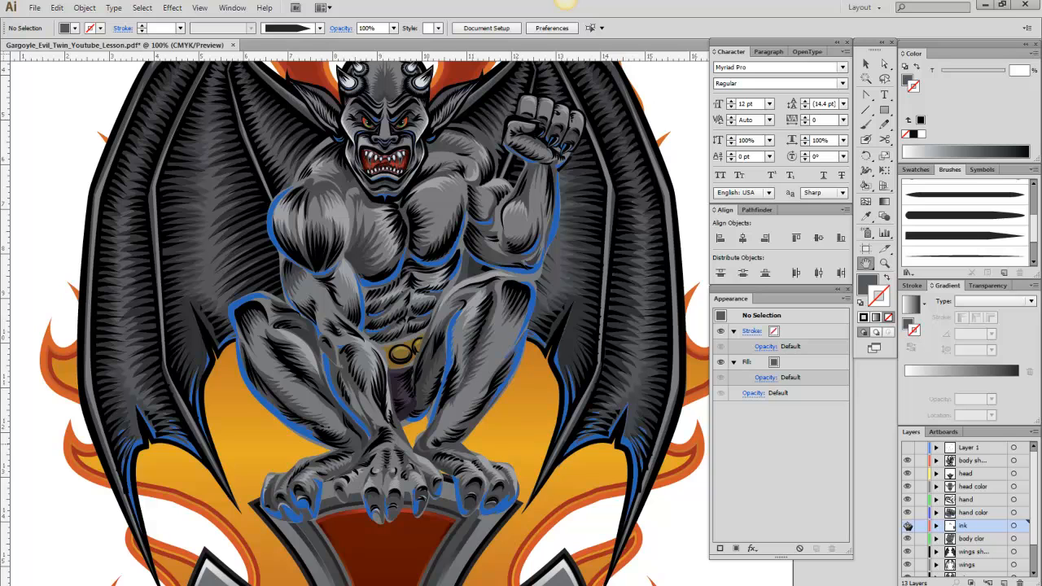
{"action": "left_click", "coordinate": [907, 526]}
{"action": "left_click", "coordinate": [908, 526]}
{"action": "left_click", "coordinate": [906, 527]}
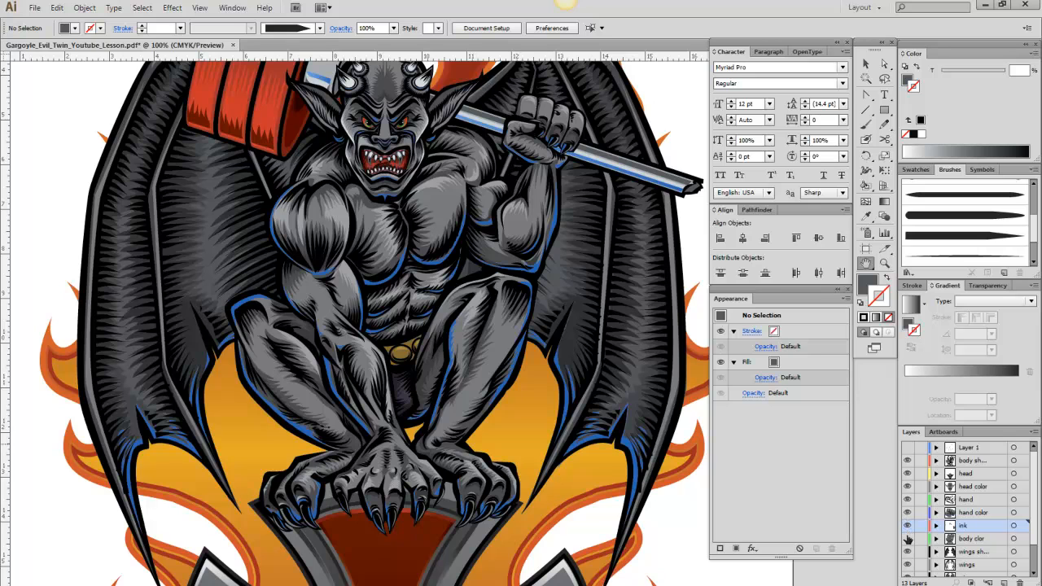
Toggle the body color layer repeatedly to compare the body with and without its grey fills, leaving the layer shown.
{"action": "left_click", "coordinate": [907, 539]}
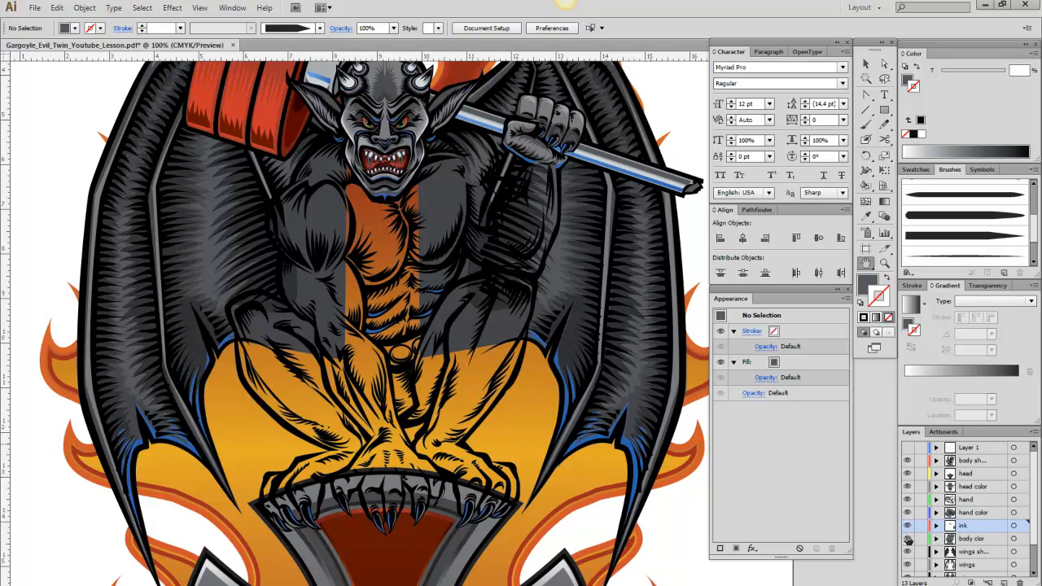
{"action": "left_click", "coordinate": [906, 538]}
{"action": "left_click", "coordinate": [907, 539]}
{"action": "left_click", "coordinate": [907, 539]}
{"action": "left_click", "coordinate": [908, 538]}
{"action": "left_click", "coordinate": [908, 539]}
Toggle the wing shading layer and the wings ink layer in turn to examine each one's contribution, leaving both shown.
{"action": "left_click", "coordinate": [907, 551]}
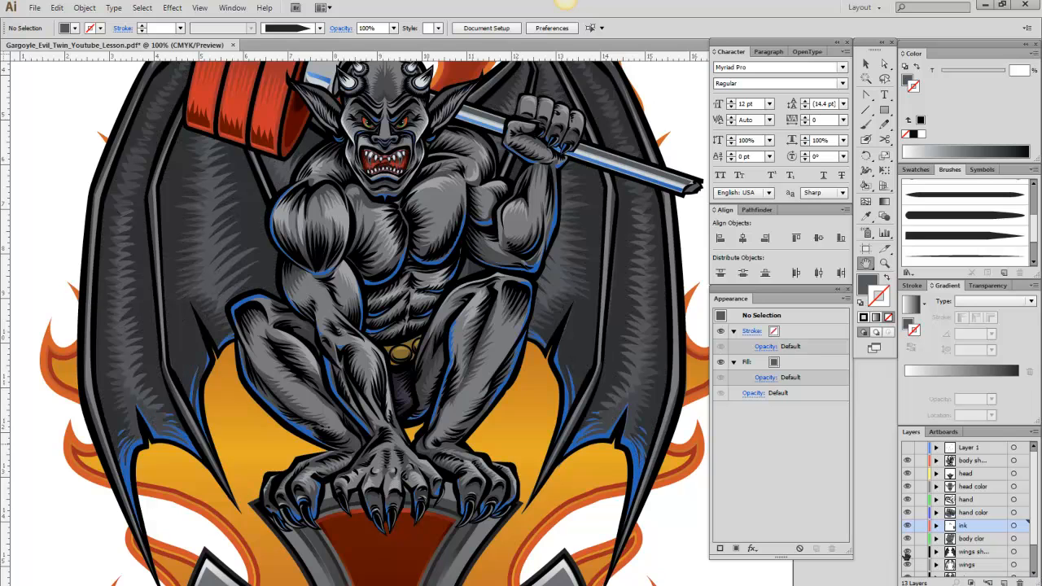
{"action": "left_click", "coordinate": [906, 552]}
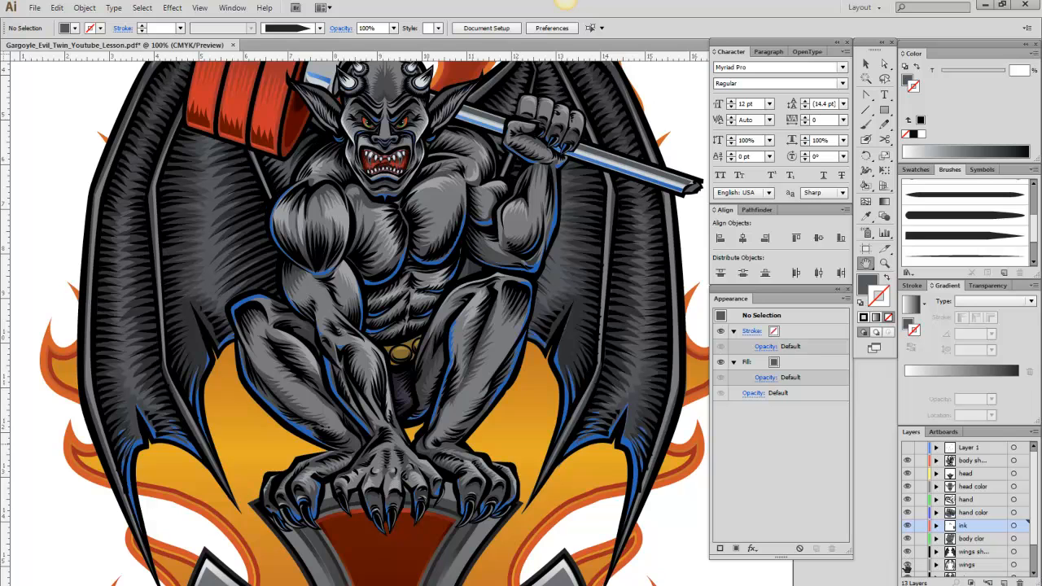
{"action": "left_click", "coordinate": [908, 565]}
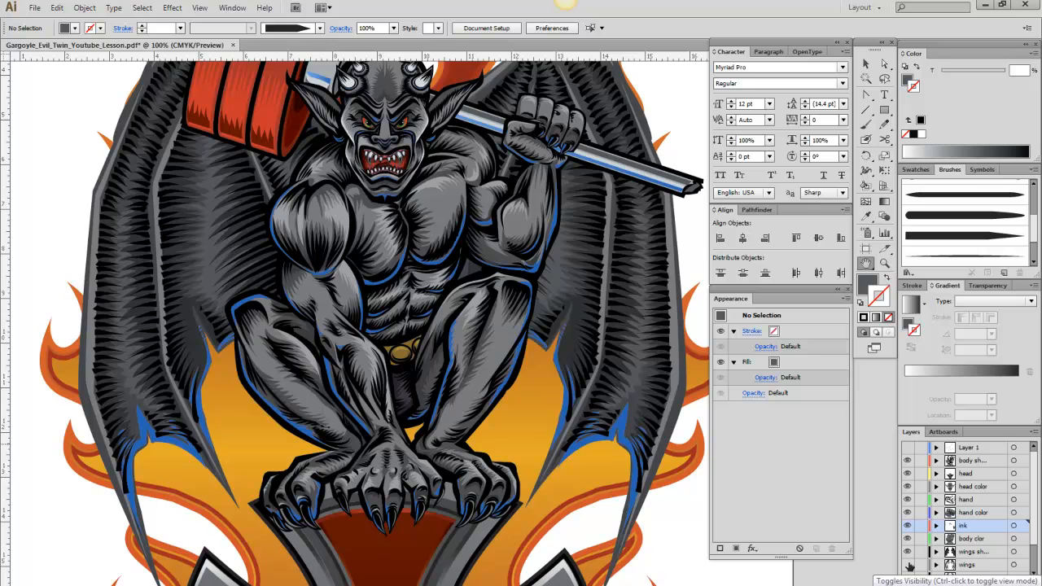
{"action": "left_click", "coordinate": [908, 565]}
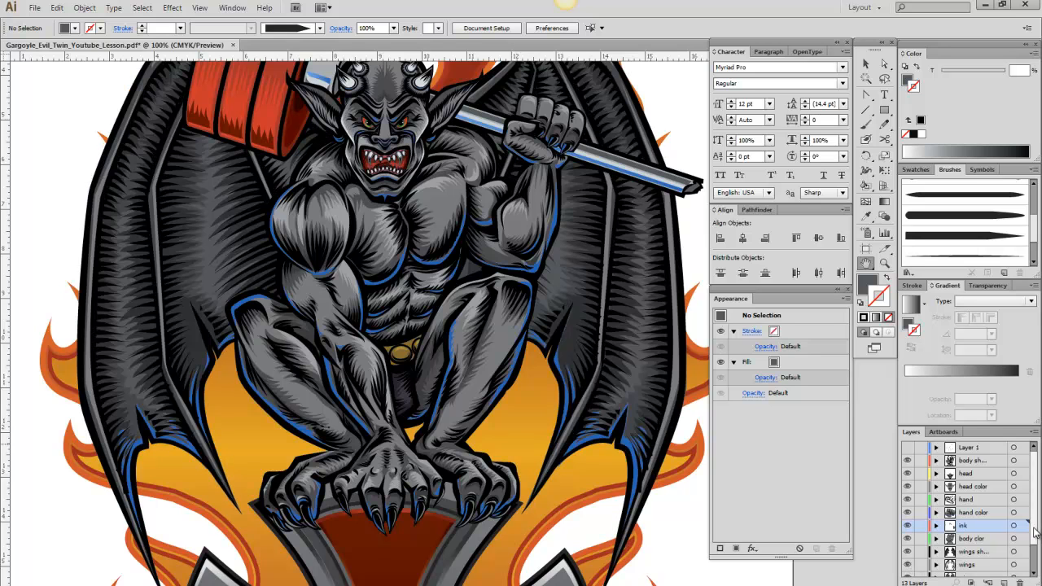
Toggle the wings color and pedestal layers in turn to examine the artwork without them, leaving both shown.
{"action": "scroll", "coordinate": [1034, 567], "scroll_direction": "down", "scroll_amount": 3}
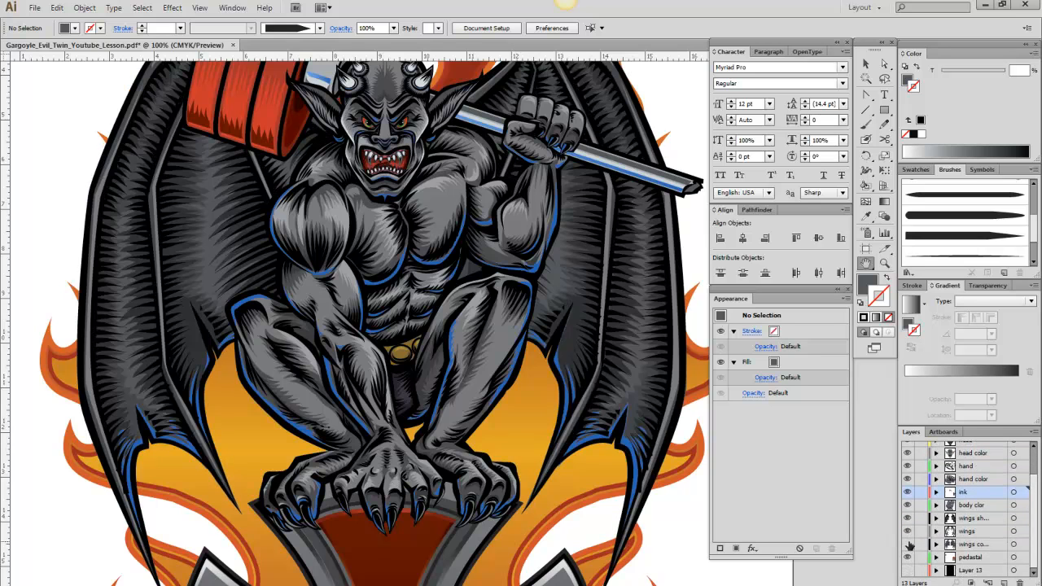
{"action": "left_click", "coordinate": [908, 544]}
{"action": "left_click", "coordinate": [909, 545]}
{"action": "left_click", "coordinate": [909, 557]}
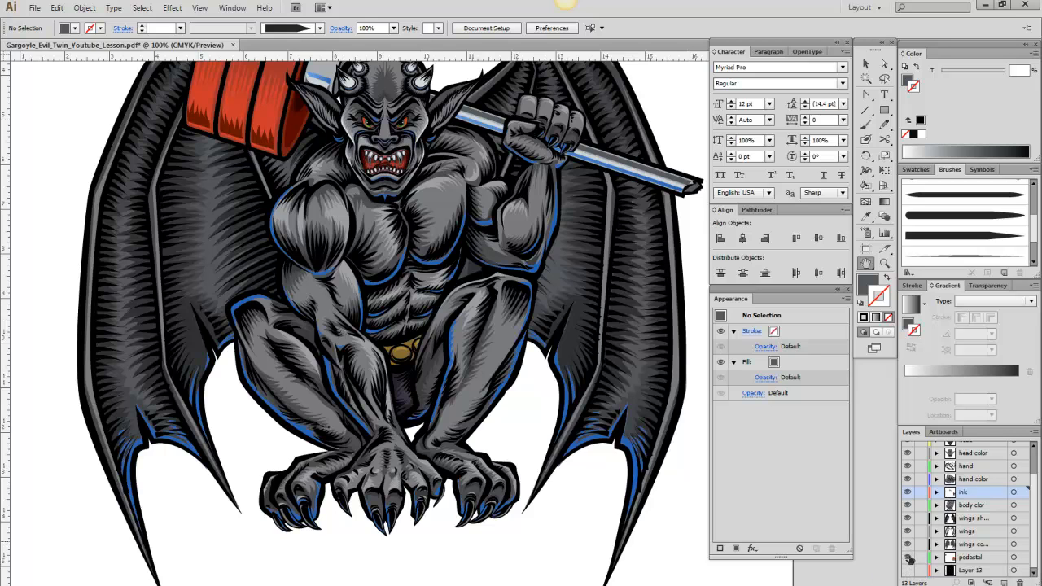
{"action": "left_click", "coordinate": [908, 557]}
Create a new layer above Layer 1 and name it ink.
{"action": "left_click", "coordinate": [867, 264]}
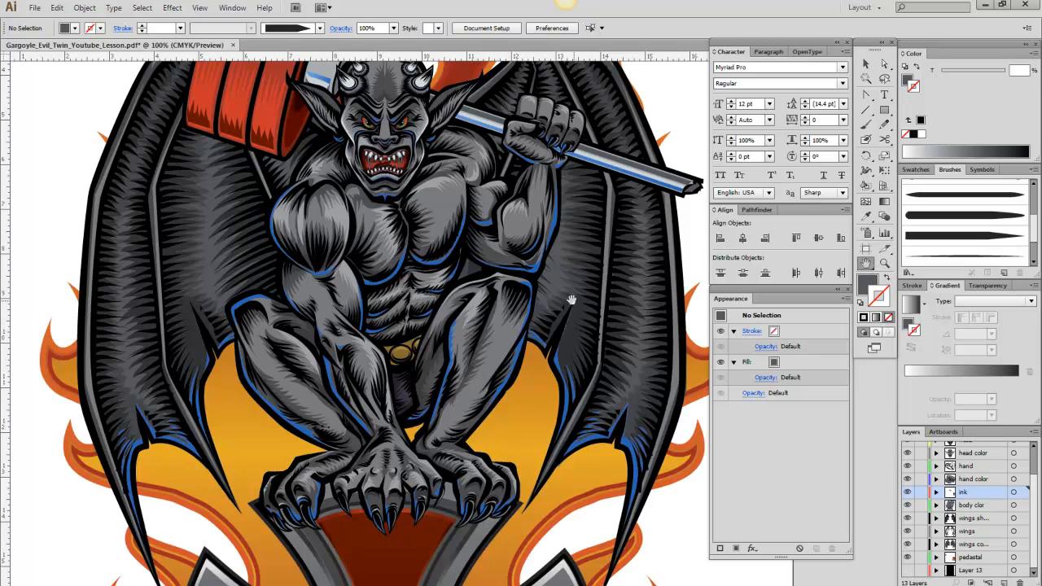
{"action": "left_click_drag", "start_coordinate": [570, 301], "coordinate": [469, 390]}
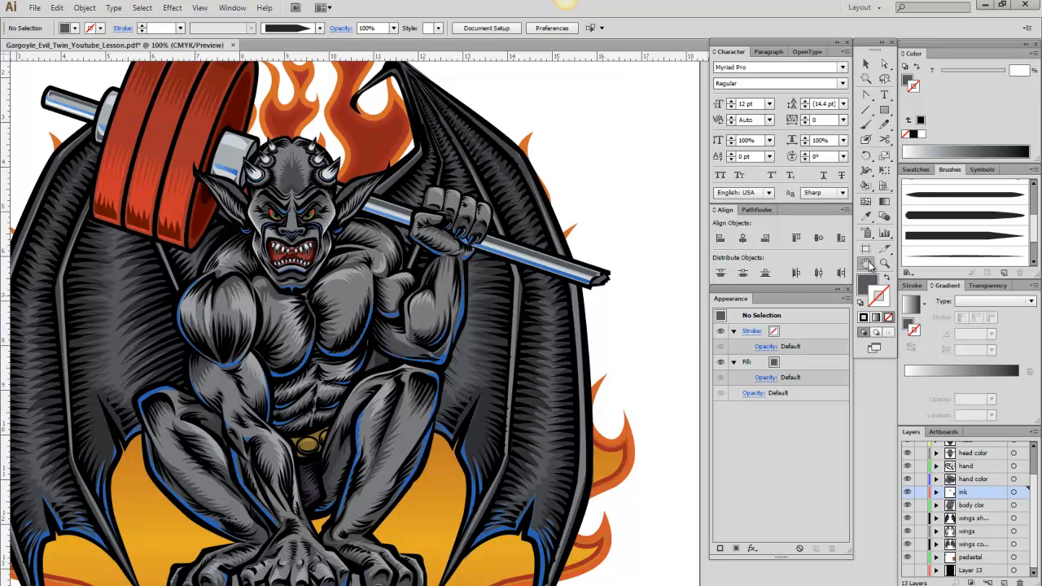
{"action": "left_click_drag", "start_coordinate": [599, 310], "coordinate": [310, 297]}
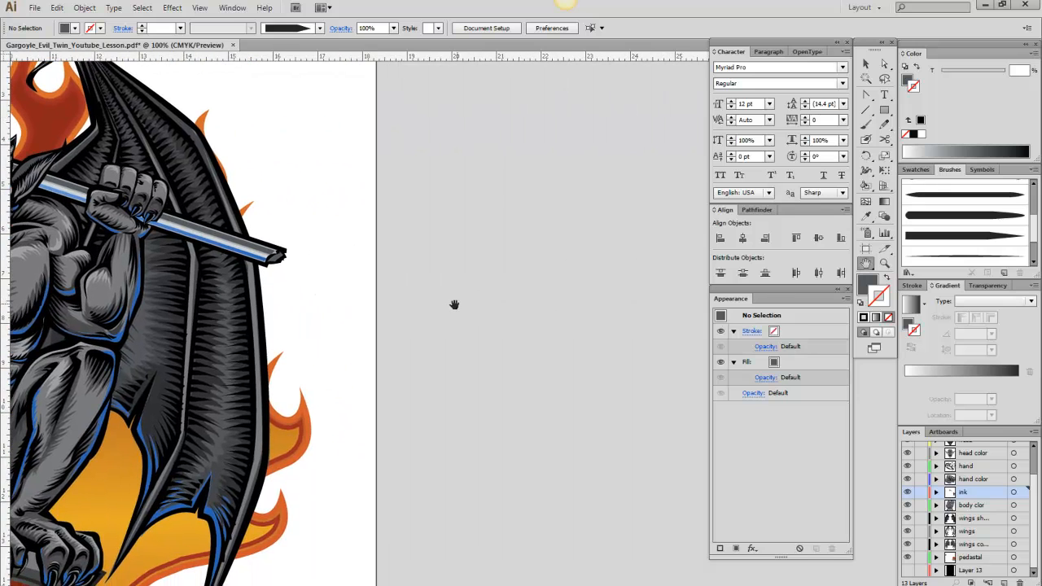
{"action": "left_click_drag", "start_coordinate": [453, 302], "coordinate": [361, 321]}
{"action": "scroll", "coordinate": [1036, 505], "scroll_direction": "up", "scroll_amount": 2}
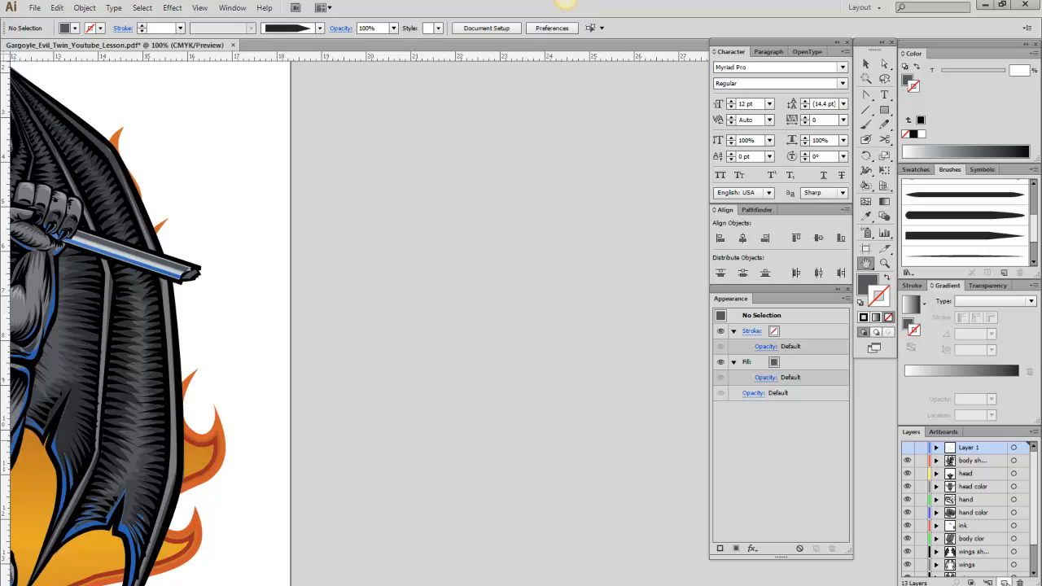
{"action": "left_click", "coordinate": [1004, 578]}
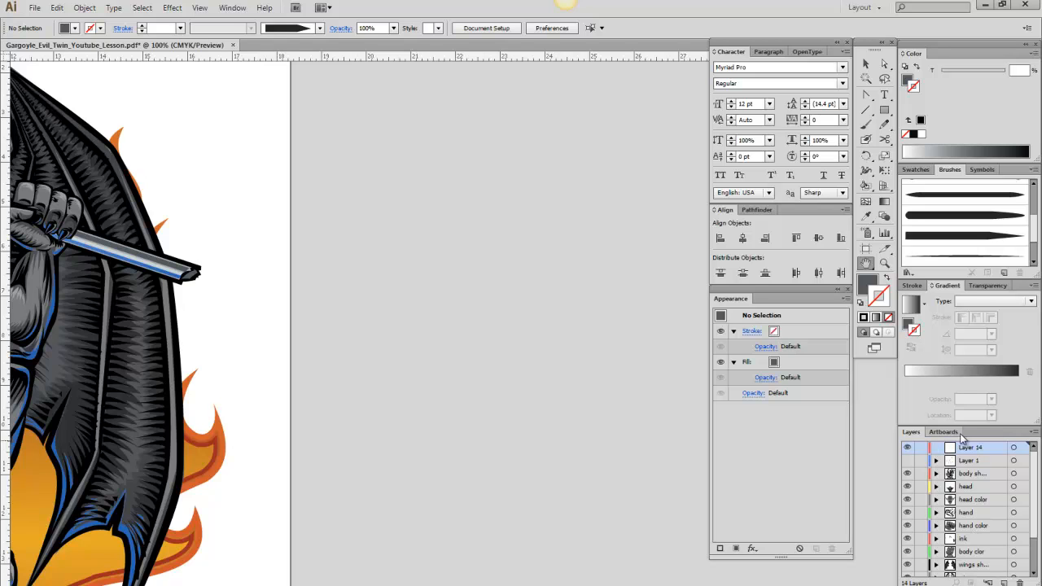
{"action": "double_click", "coordinate": [973, 448]}
{"action": "key", "text": "BackSpace"}
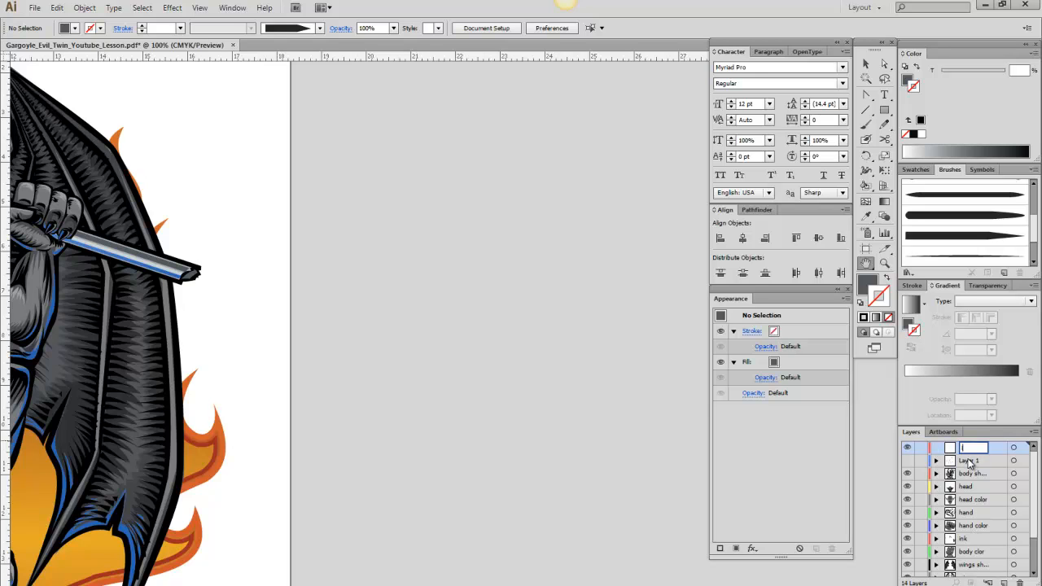
{"action": "type", "text": "ink"}
{"action": "left_click", "coordinate": [866, 65]}
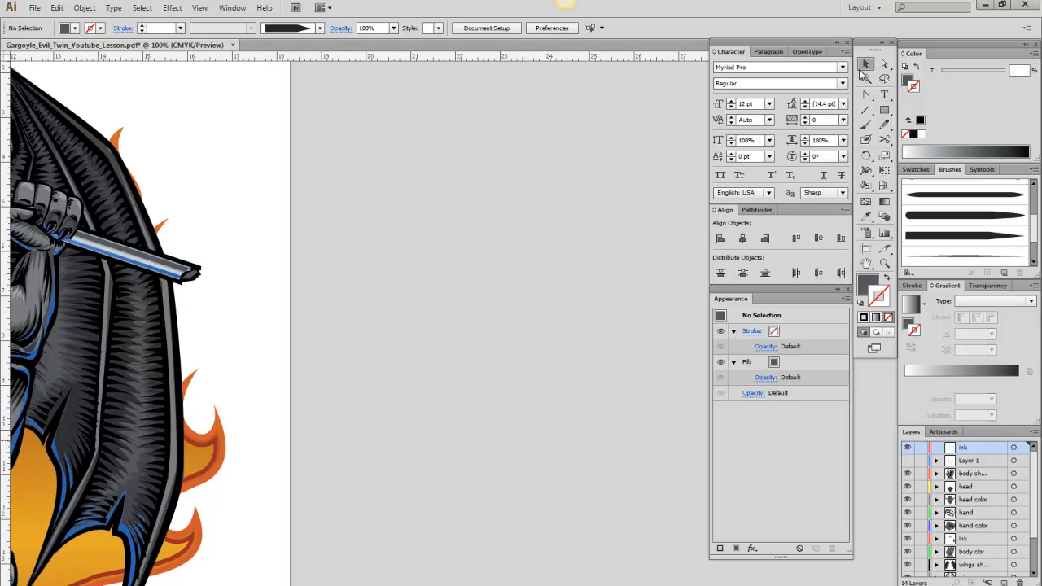
{"action": "left_click", "coordinate": [865, 262]}
{"action": "left_click_drag", "start_coordinate": [490, 270], "coordinate": [446, 280]}
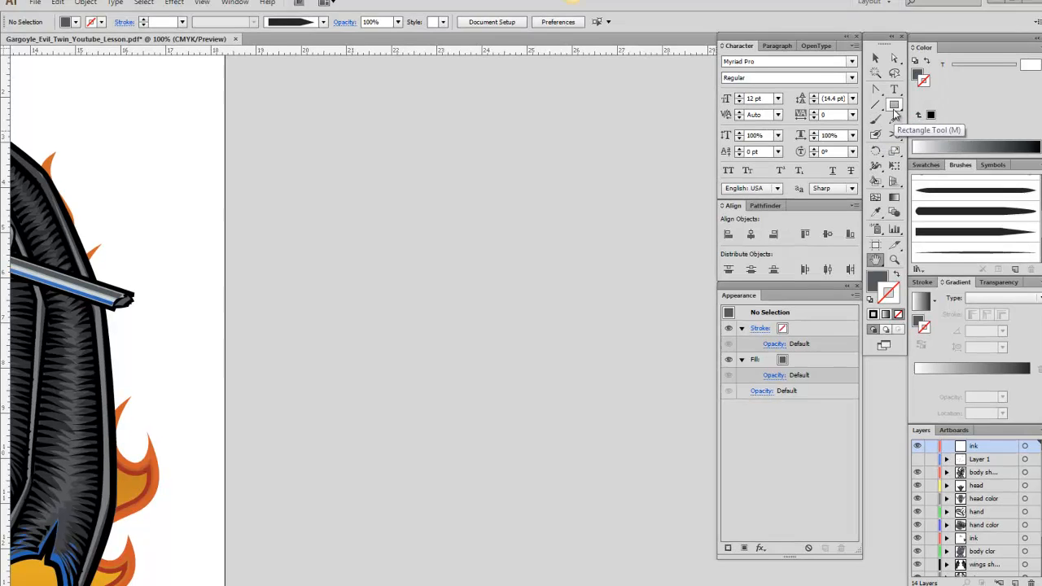
{"action": "left_click", "coordinate": [875, 124]}
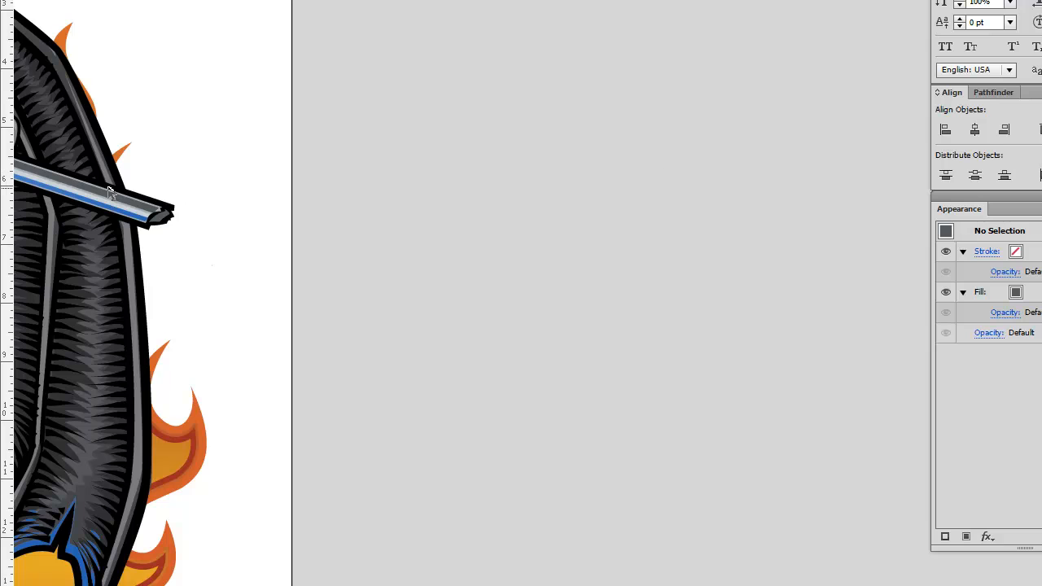
{"action": "left_click_drag", "start_coordinate": [258, 191], "coordinate": [704, 198]}
{"action": "left_click_drag", "start_coordinate": [451, 239], "coordinate": [480, 200]}
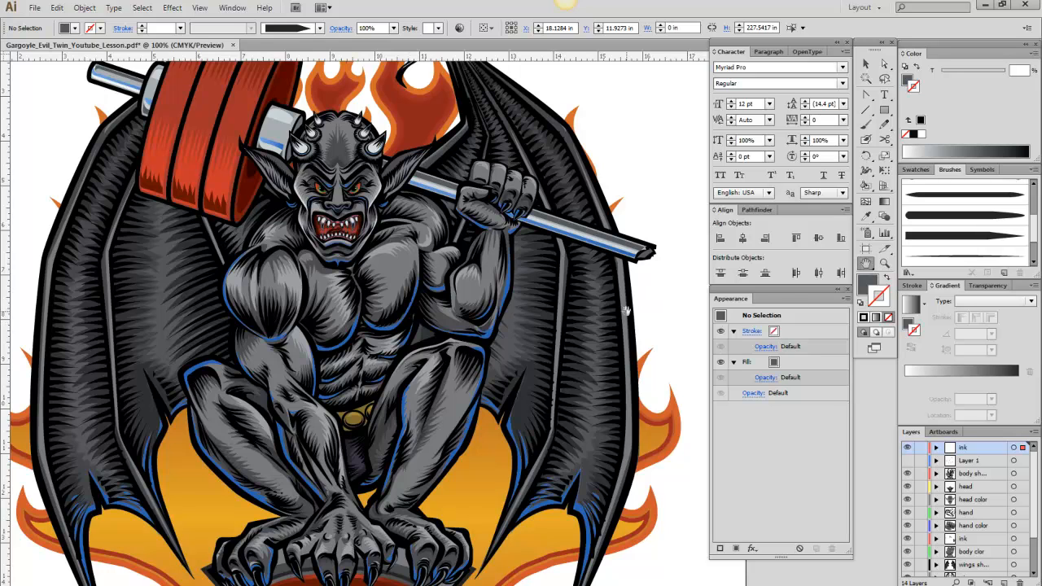
{"action": "left_click_drag", "start_coordinate": [624, 320], "coordinate": [163, 301]}
{"action": "left_click_drag", "start_coordinate": [447, 310], "coordinate": [265, 352]}
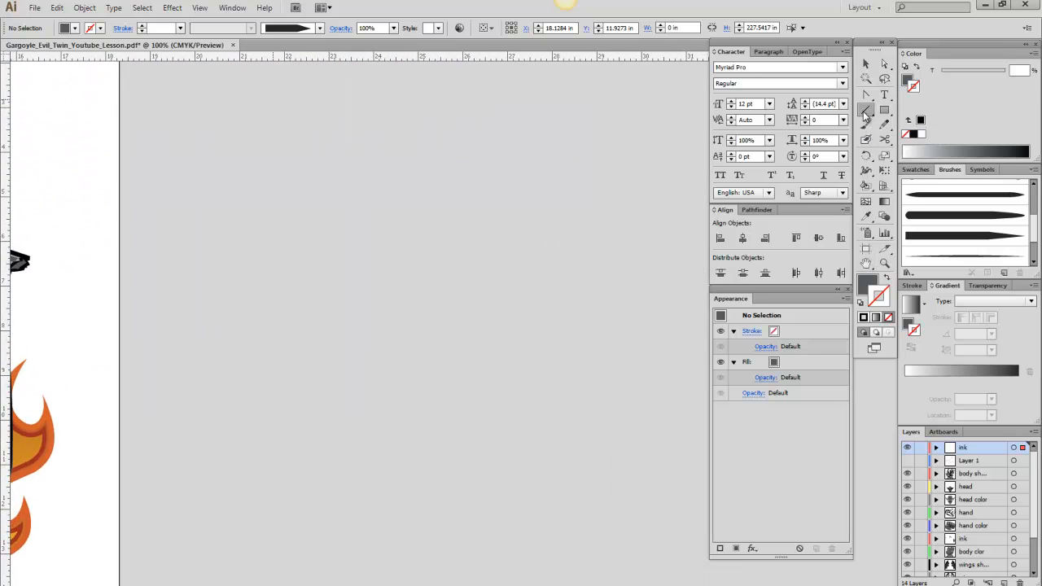
{"action": "left_click", "coordinate": [865, 112]}
{"action": "left_click", "coordinate": [866, 125]}
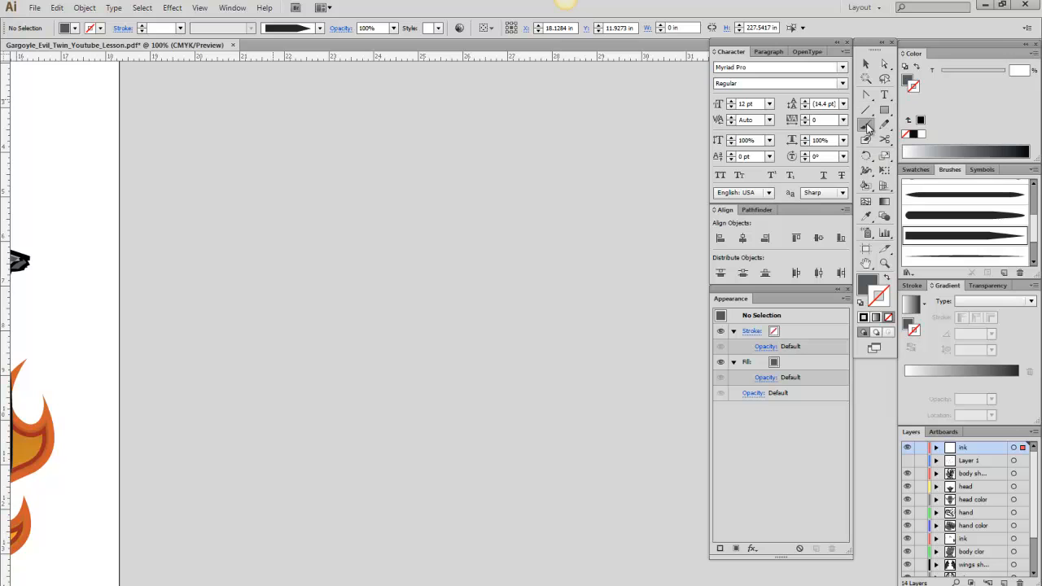
{"action": "left_click", "coordinate": [866, 112]}
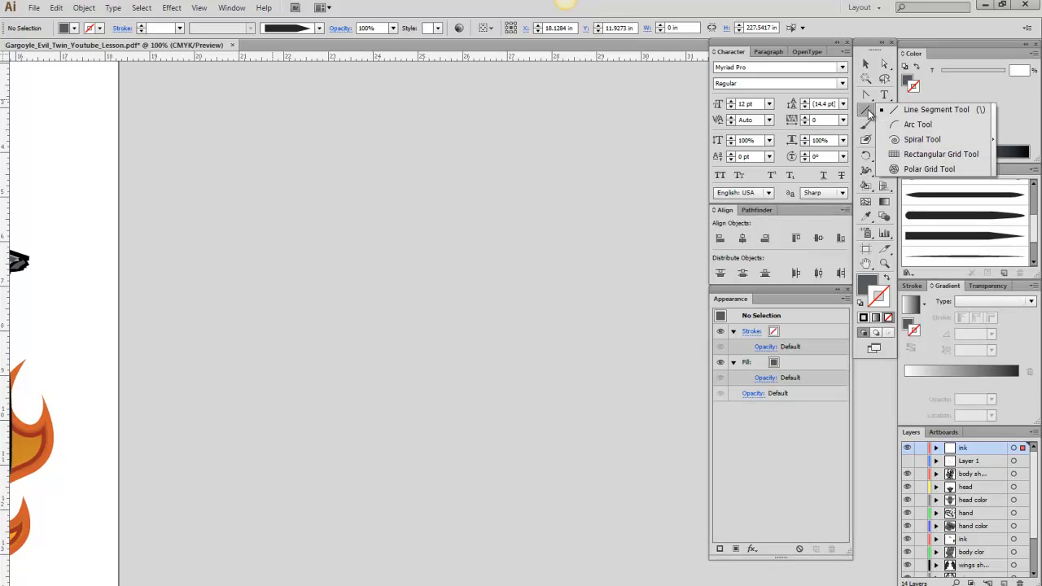
{"action": "left_click", "coordinate": [835, 111]}
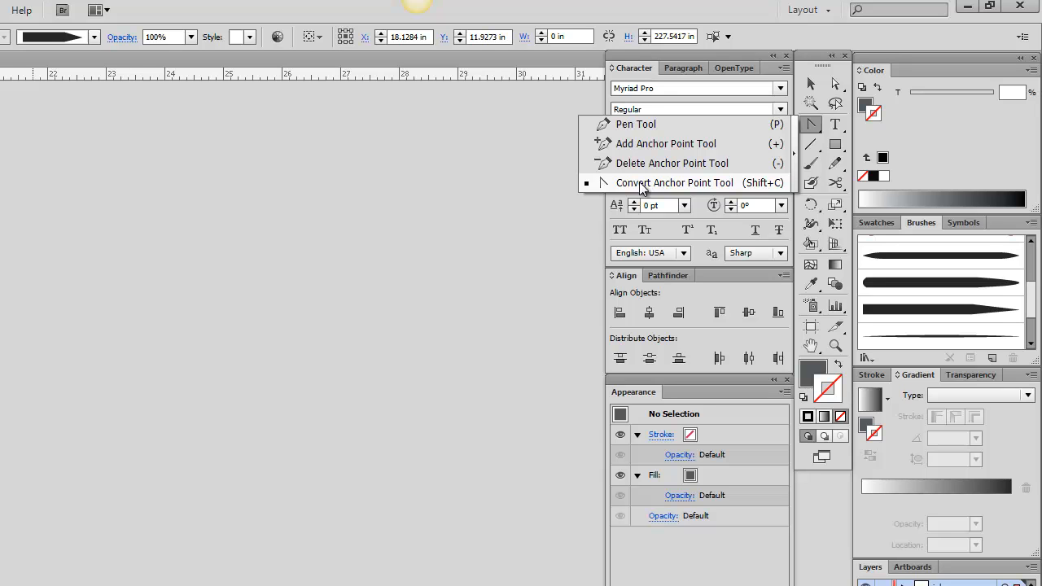
Activate the Pen tool, set the fill to none and apply the Rich Black copy swatch to the stroke in CMYK values.
{"action": "left_click", "coordinate": [644, 124]}
{"action": "left_click", "coordinate": [862, 176]}
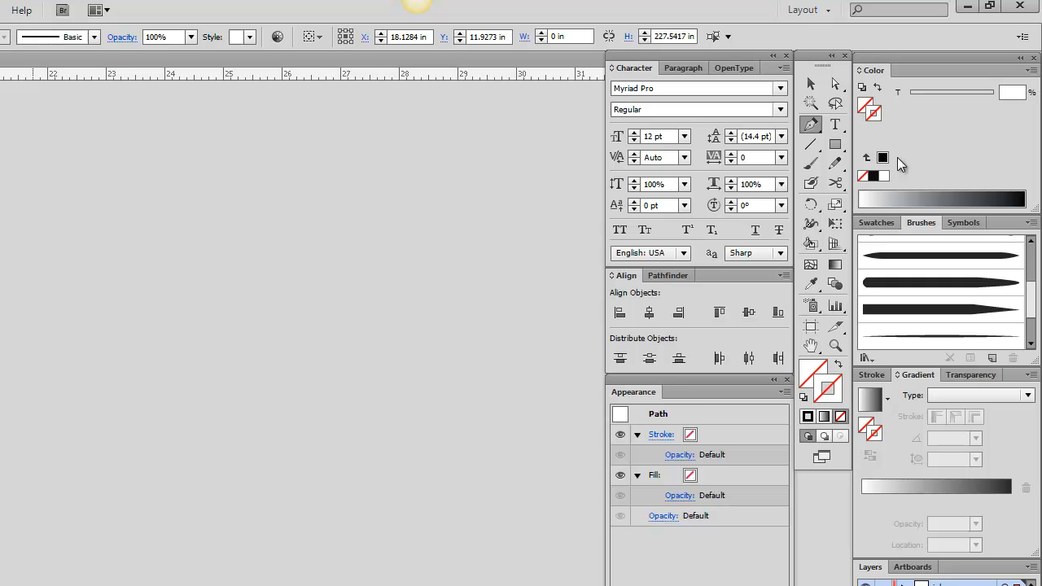
{"action": "left_click", "coordinate": [879, 222]}
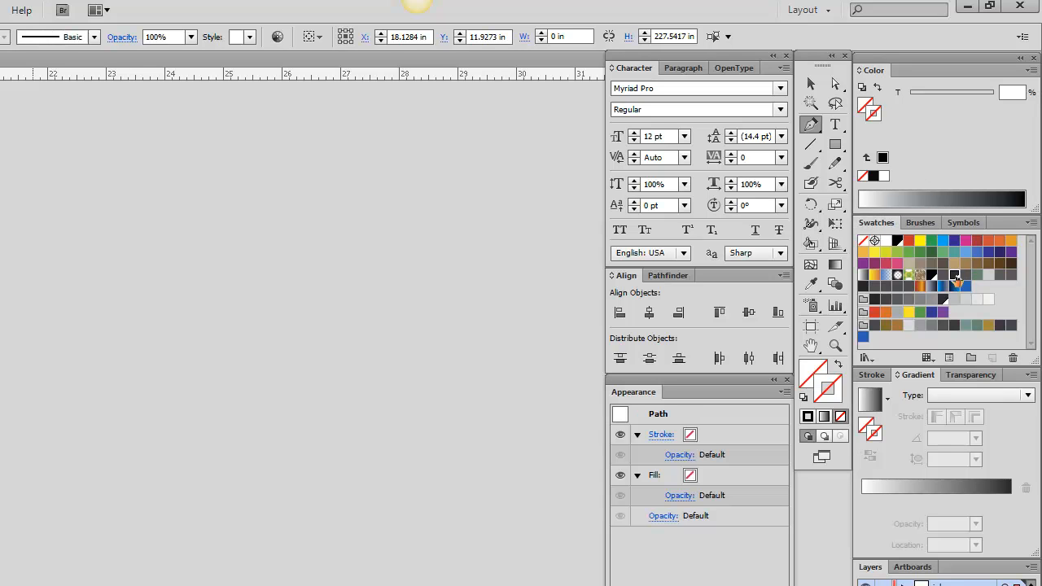
{"action": "key", "text": "x"}
{"action": "left_click", "coordinate": [954, 274]}
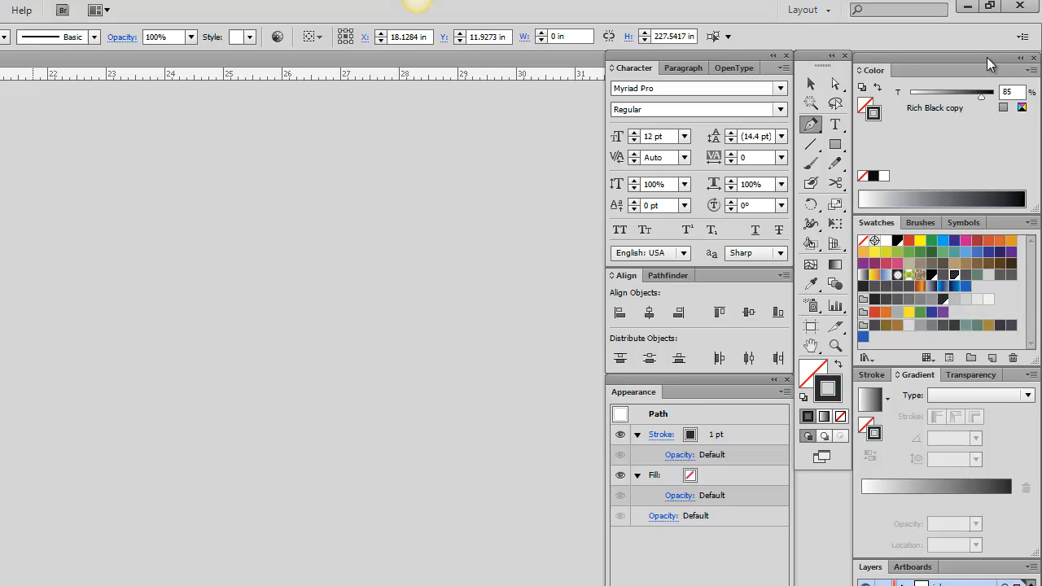
{"action": "left_click", "coordinate": [1022, 107]}
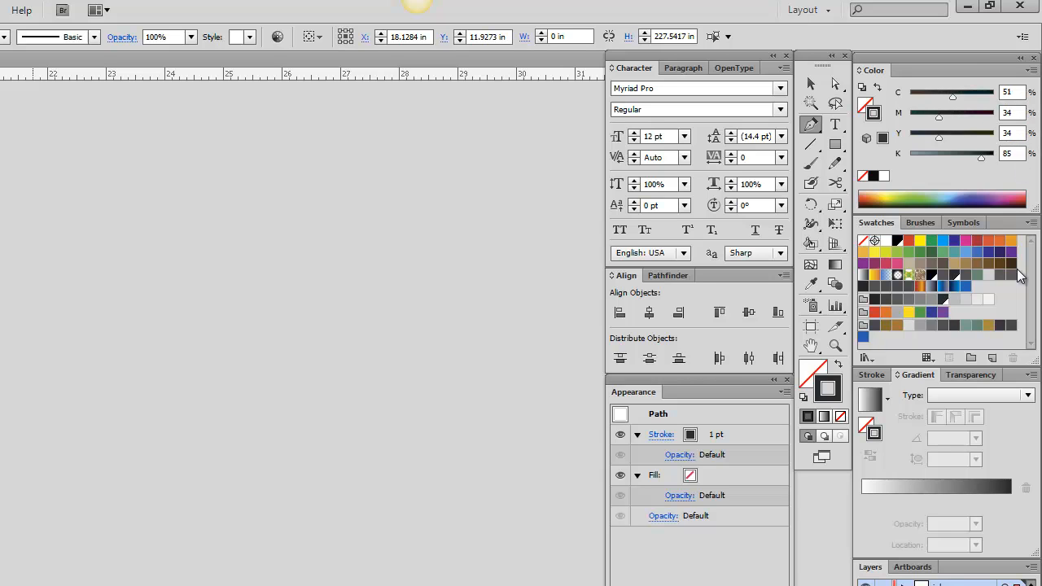
Change the stroke to the 100% Black swatch and convert it to its CMYK mix of C 60, M 40, Y 40, K 100.
{"action": "left_click", "coordinate": [932, 275]}
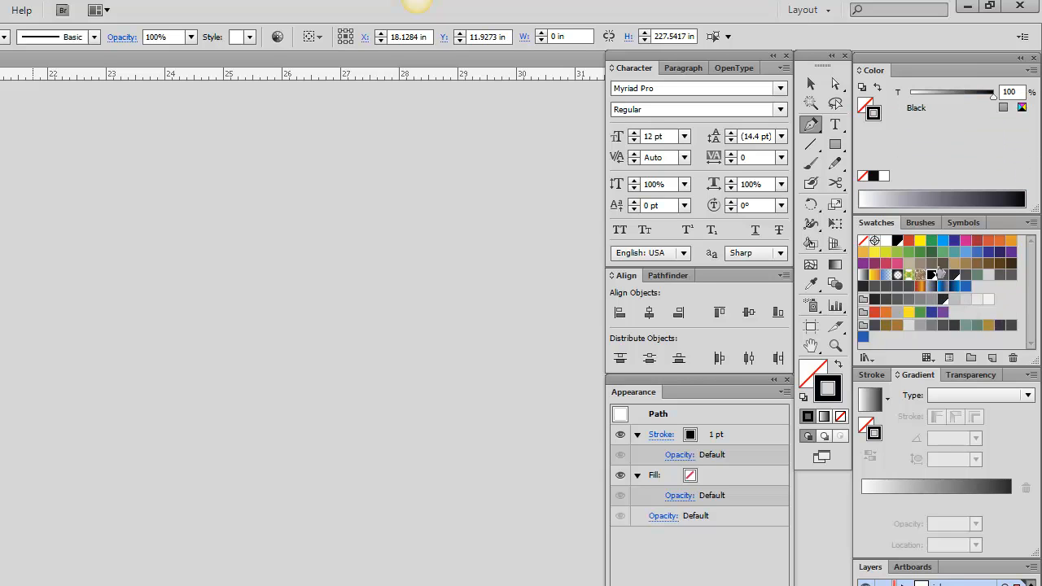
{"action": "left_click", "coordinate": [907, 237]}
{"action": "left_click", "coordinate": [1021, 106]}
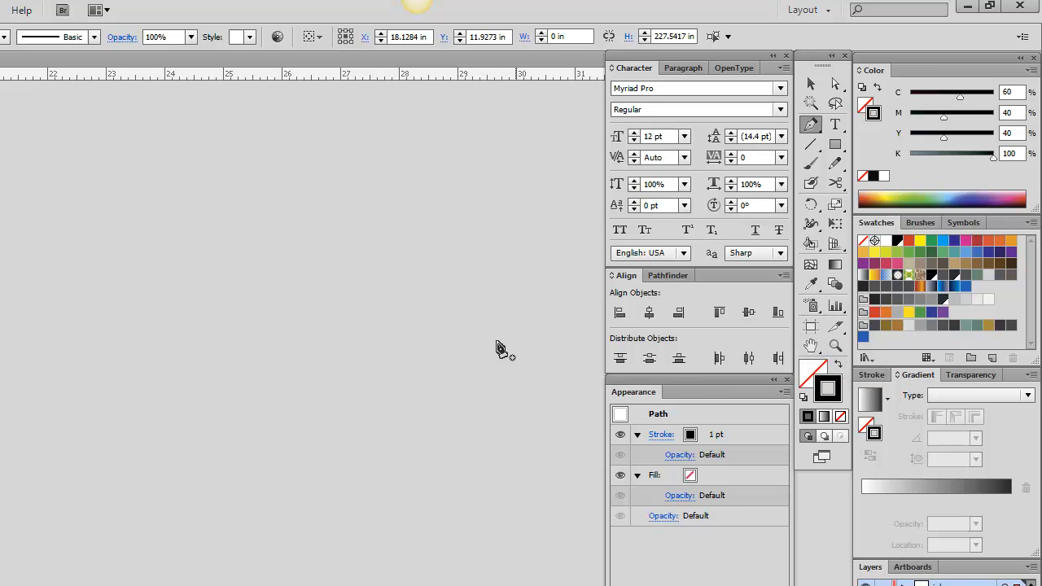
{"action": "left_click", "coordinate": [809, 348]}
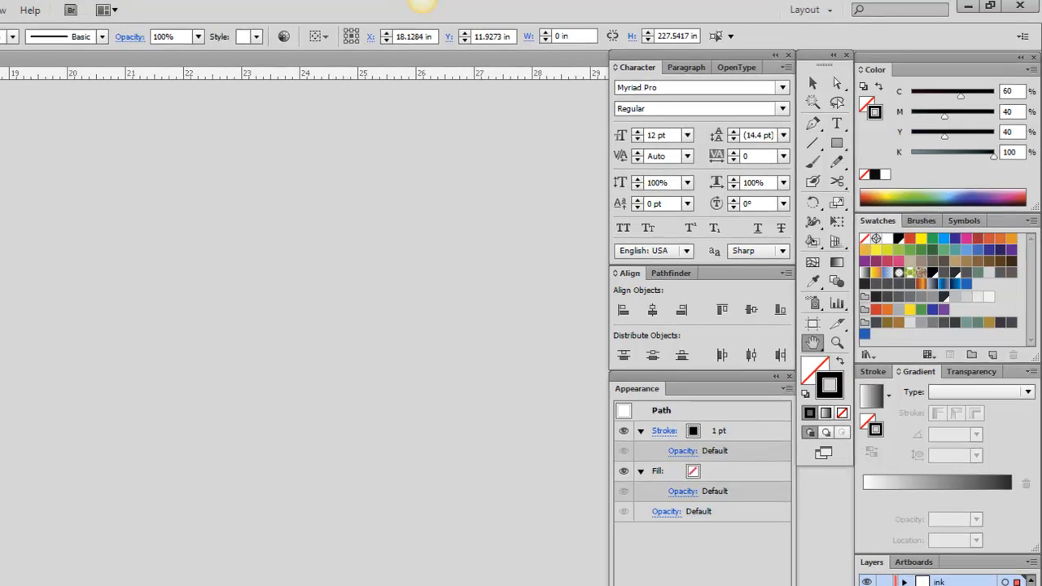
{"action": "left_click_drag", "start_coordinate": [17, 411], "coordinate": [137, 415]}
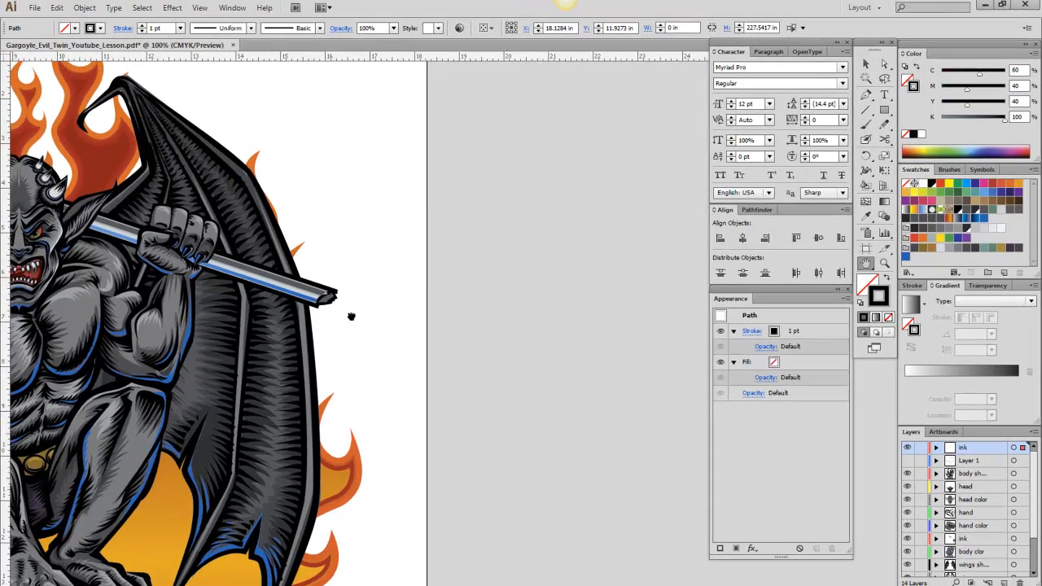
{"action": "left_click_drag", "start_coordinate": [350, 316], "coordinate": [330, 328]}
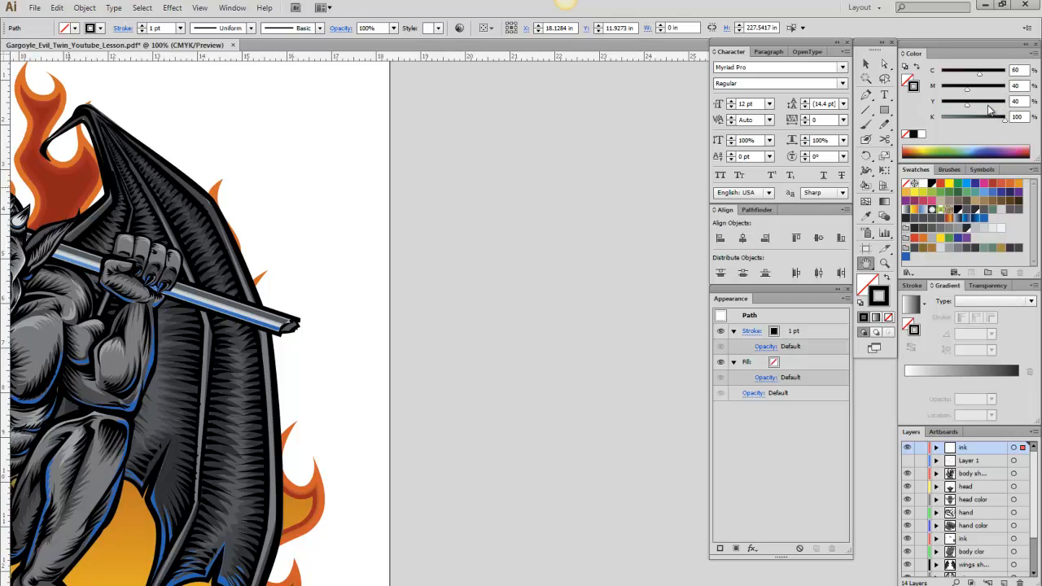
On the blank area beside the artwork, draw the skull's outer profile with the Pen tool, from the forehead down to the cheekbone.
{"action": "left_click_drag", "start_coordinate": [122, 331], "coordinate": [309, 346]}
{"action": "left_click_drag", "start_coordinate": [423, 348], "coordinate": [170, 312]}
{"action": "left_click_drag", "start_coordinate": [388, 324], "coordinate": [260, 296]}
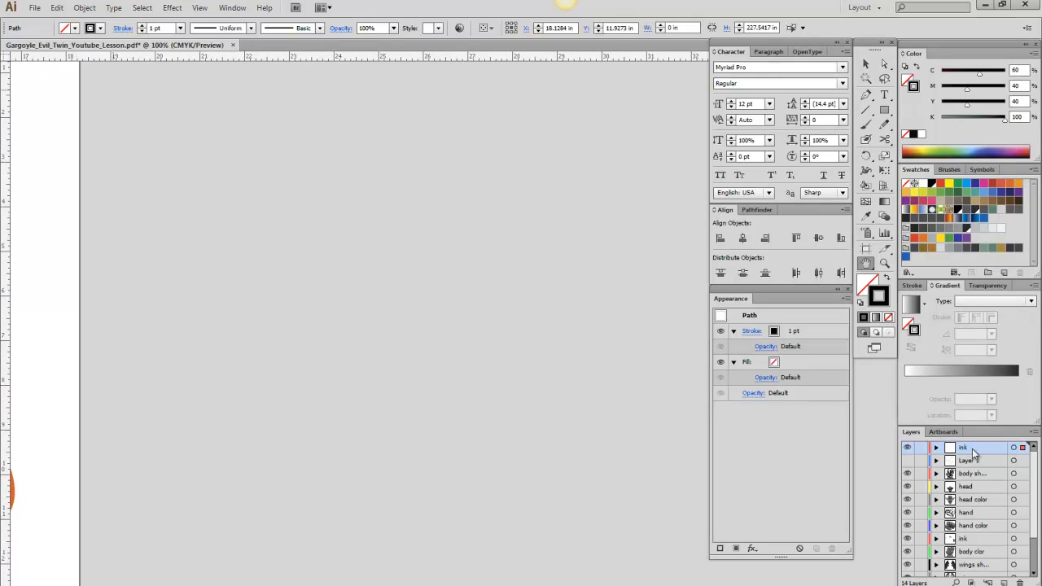
{"action": "left_click", "coordinate": [865, 95]}
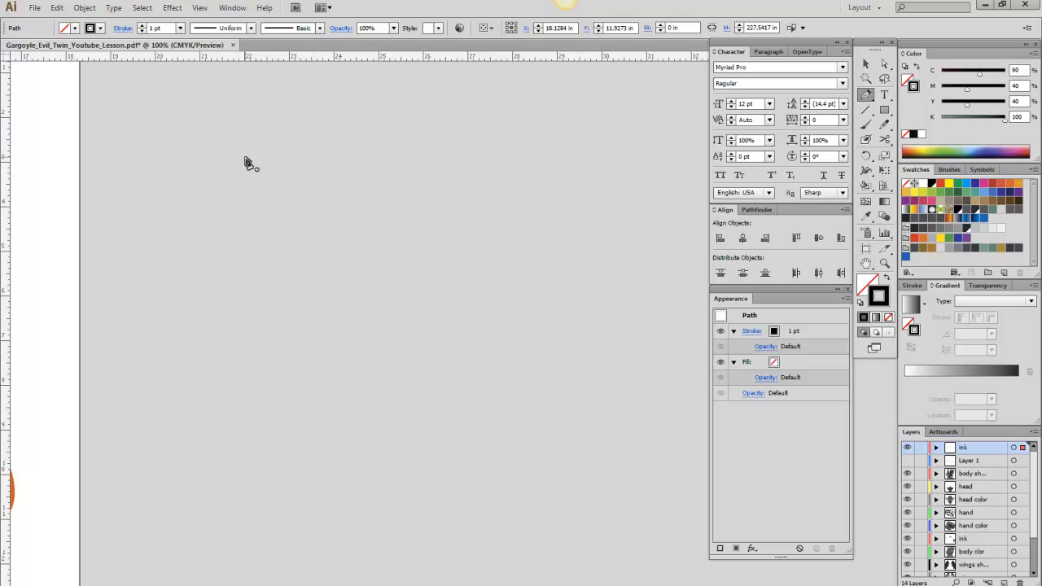
{"action": "left_click", "coordinate": [327, 138]}
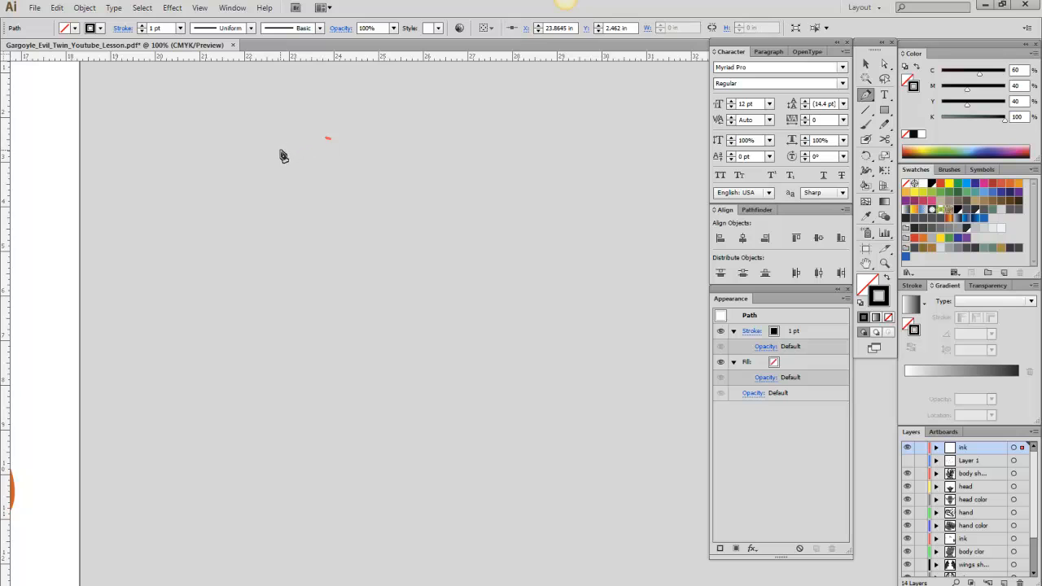
{"action": "left_click", "coordinate": [278, 149]}
{"action": "left_click", "coordinate": [250, 168]}
{"action": "left_click", "coordinate": [235, 192]}
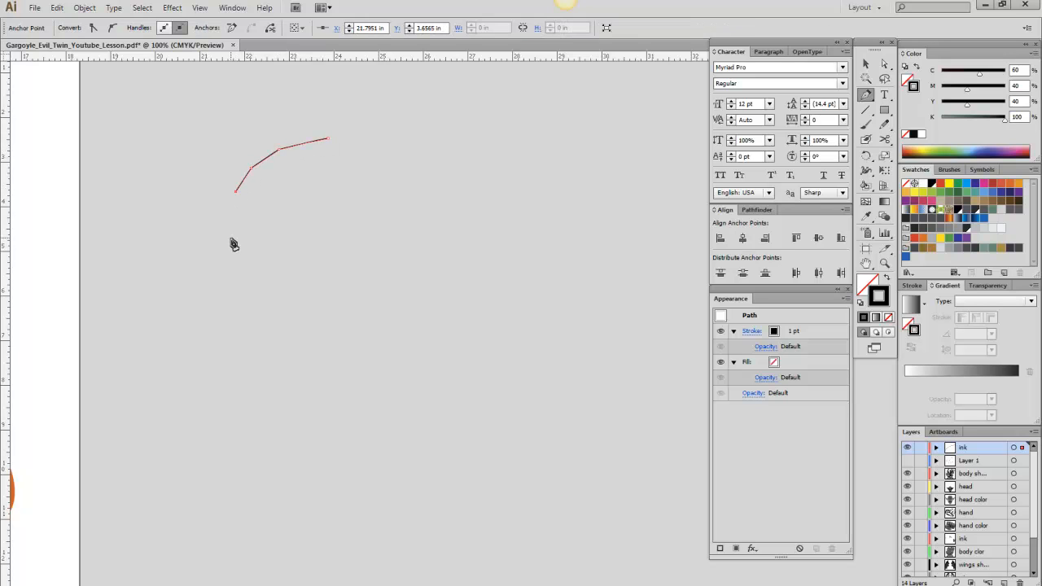
{"action": "left_click", "coordinate": [231, 264]}
{"action": "left_click", "coordinate": [221, 269]}
{"action": "left_click", "coordinate": [207, 272]}
Continue the profile path from the cheekbone down the cheek to the start of the upper teeth.
{"action": "left_click", "coordinate": [218, 308]}
{"action": "left_click", "coordinate": [239, 311]}
{"action": "left_click", "coordinate": [258, 320]}
{"action": "left_click", "coordinate": [272, 325]}
{"action": "left_click", "coordinate": [284, 352]}
{"action": "left_click", "coordinate": [285, 369]}
{"action": "left_click", "coordinate": [301, 380]}
{"action": "left_click", "coordinate": [310, 375]}
Extend the path along the upper jaw as a jagged row of tooth points, ending at the front tooth.
{"action": "left_click", "coordinate": [312, 385]}
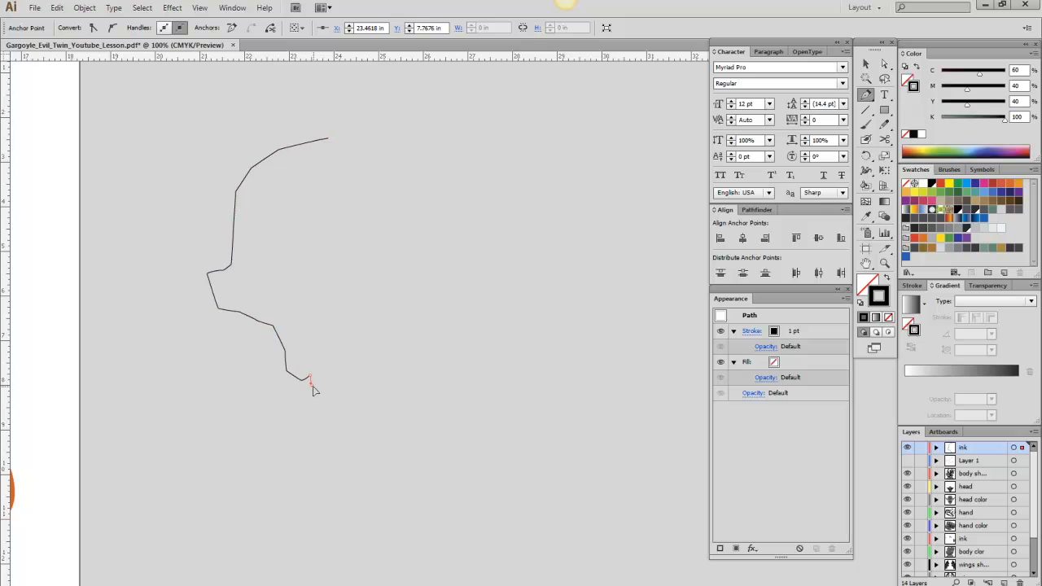
{"action": "left_click", "coordinate": [325, 390]}
{"action": "left_click", "coordinate": [335, 382]}
{"action": "left_click", "coordinate": [339, 395]}
{"action": "left_click", "coordinate": [355, 400]}
{"action": "left_click", "coordinate": [361, 389]}
{"action": "left_click", "coordinate": [363, 402]}
{"action": "left_click", "coordinate": [377, 405]}
{"action": "left_click", "coordinate": [378, 391]}
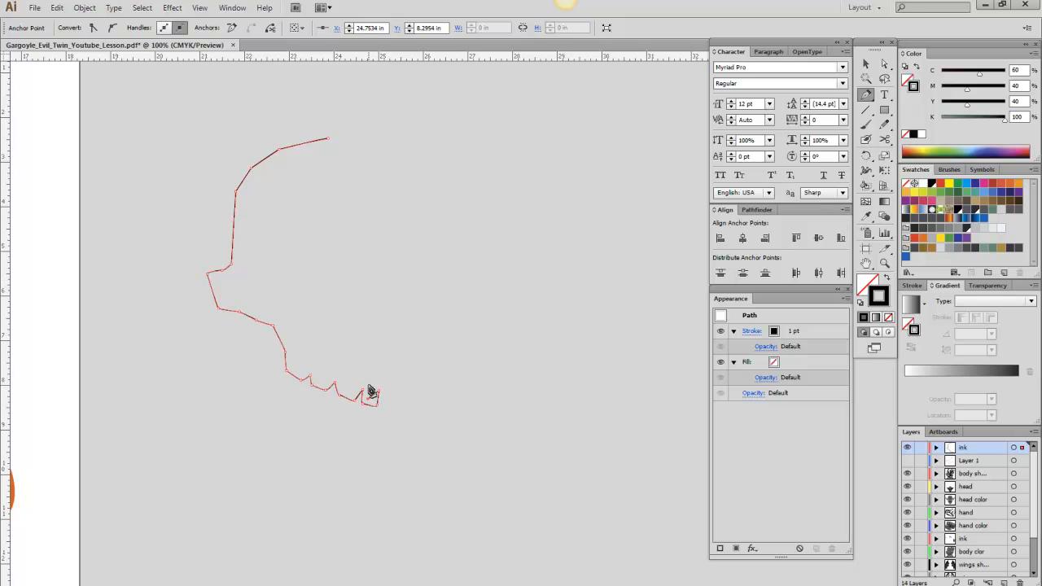
Trace the path back along the inner side of the teeth and cheek to the cheekbone, giving the line its thickness.
{"action": "left_click", "coordinate": [366, 385]}
{"action": "left_click", "coordinate": [356, 390]}
{"action": "left_click", "coordinate": [344, 389]}
{"action": "left_click", "coordinate": [292, 345]}
{"action": "left_click", "coordinate": [279, 318]}
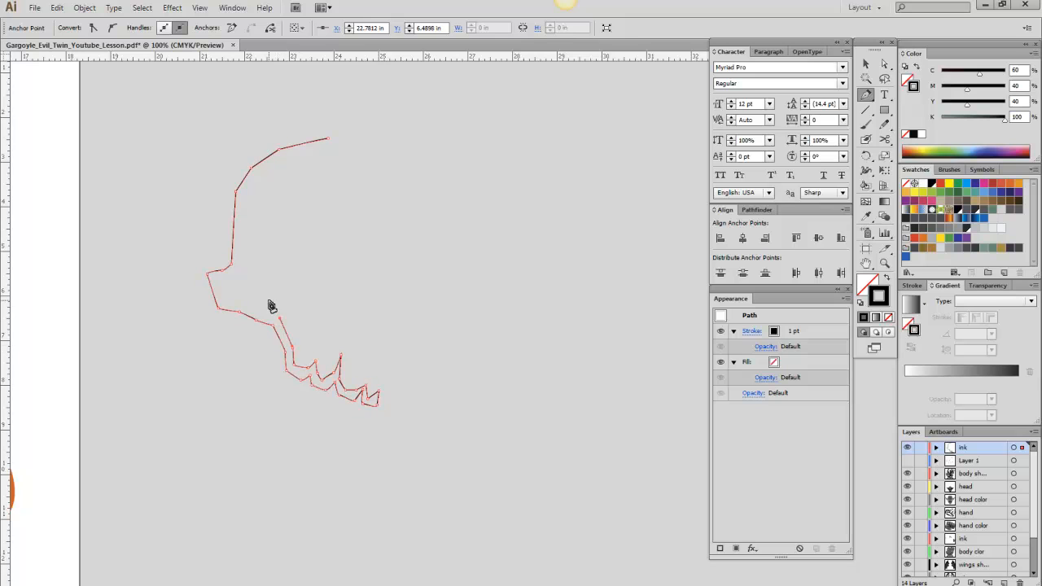
{"action": "left_click", "coordinate": [223, 305]}
{"action": "left_click", "coordinate": [217, 280]}
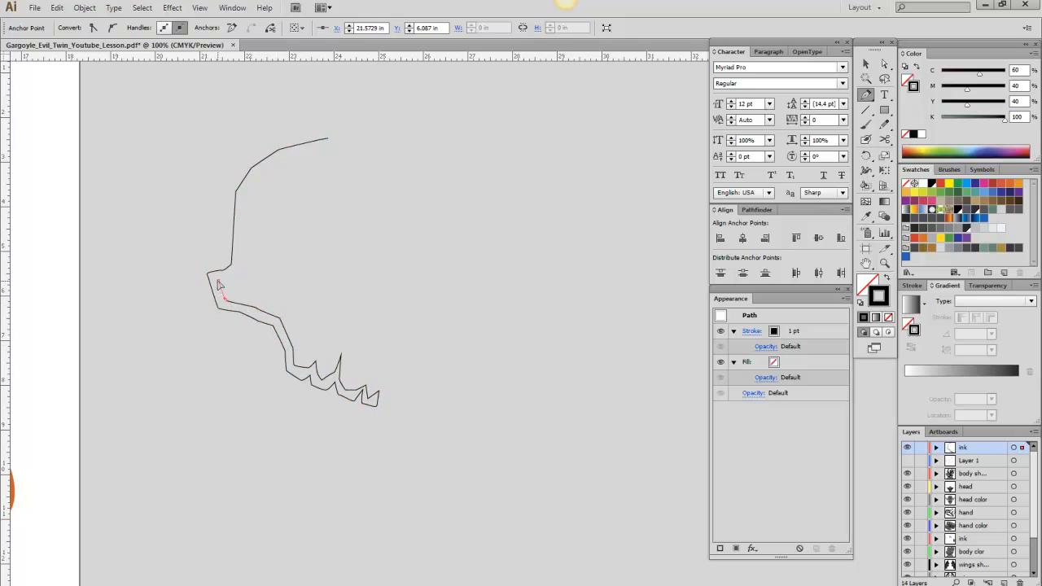
Carry the path from the inner cheekbone up and back down to form a pointed temple accent inside the profile.
{"action": "left_click", "coordinate": [237, 277]}
{"action": "left_click", "coordinate": [255, 274]}
{"action": "left_click", "coordinate": [280, 228]}
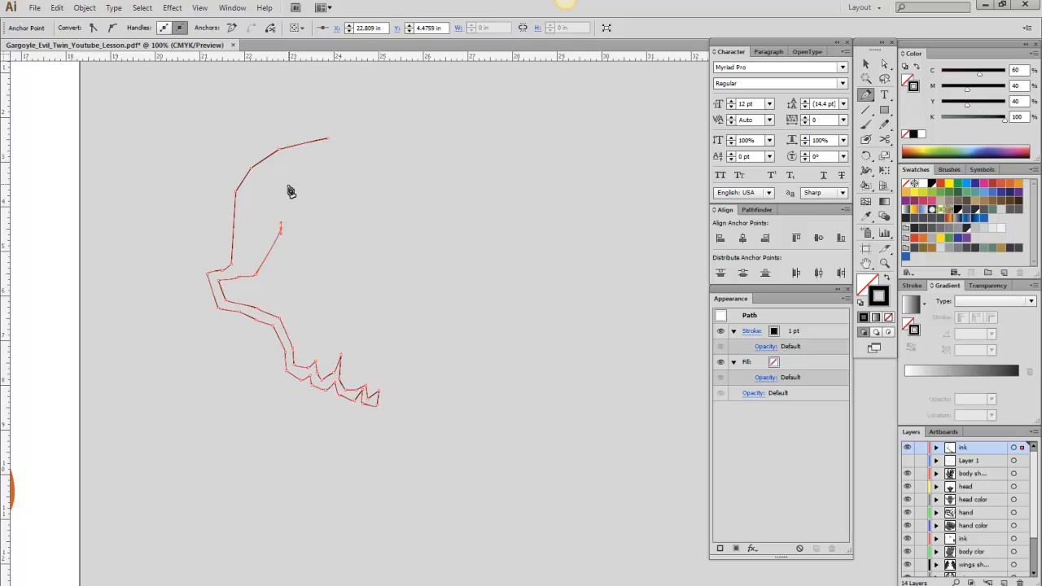
{"action": "left_click", "coordinate": [287, 184]}
{"action": "left_click", "coordinate": [272, 195]}
{"action": "left_click", "coordinate": [266, 228]}
{"action": "left_click", "coordinate": [245, 260]}
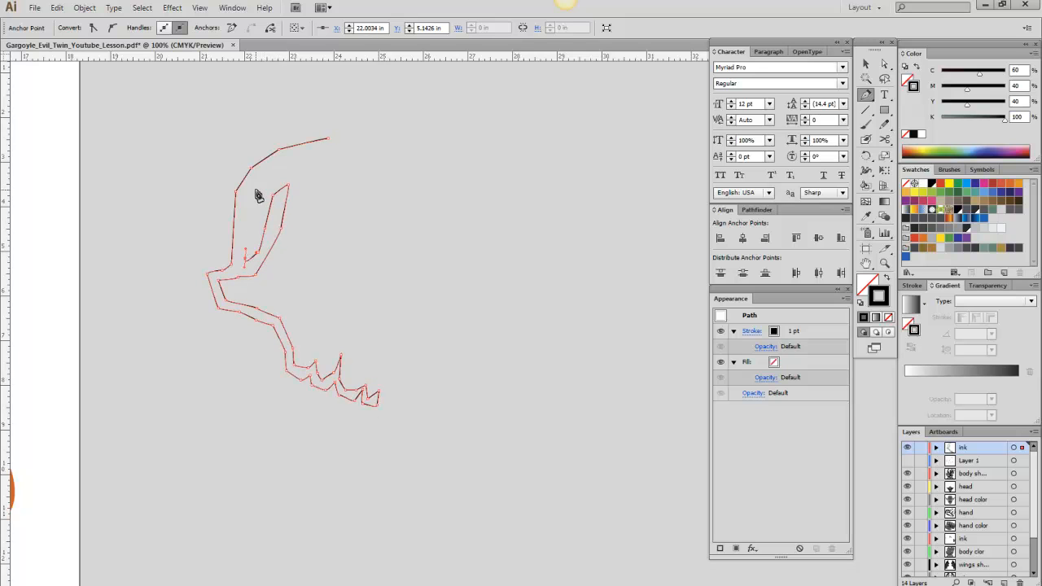
Trace the inner edge of the forehead up over the brow and close the path at its starting point.
{"action": "left_click", "coordinate": [261, 191]}
{"action": "left_click", "coordinate": [272, 165]}
{"action": "left_click", "coordinate": [304, 157]}
{"action": "left_click", "coordinate": [368, 157]}
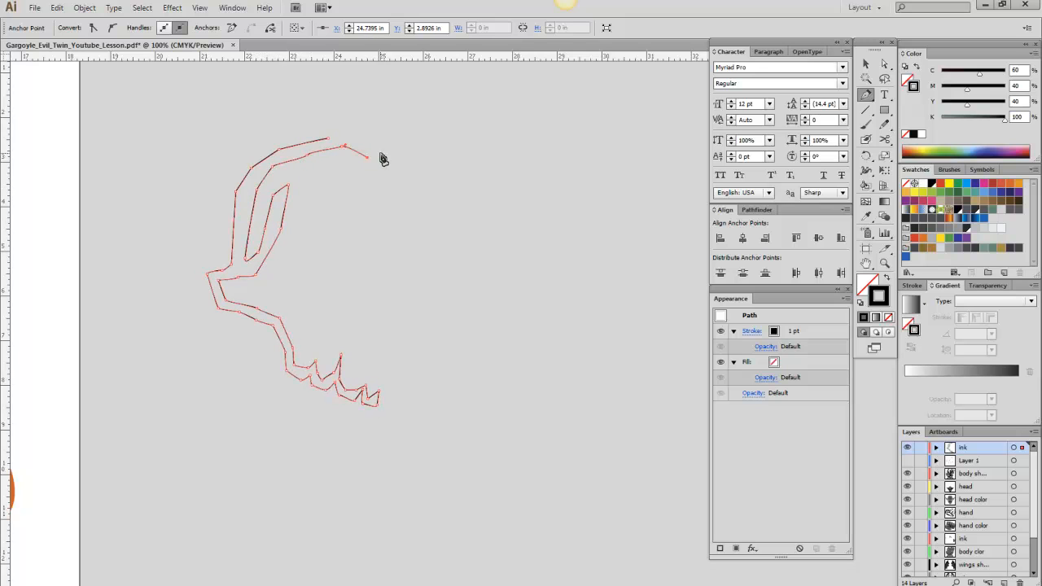
{"action": "left_click", "coordinate": [382, 149]}
{"action": "left_click", "coordinate": [384, 134]}
{"action": "left_click", "coordinate": [377, 131]}
{"action": "left_click", "coordinate": [337, 140]}
Give the closed skull profile shape a solid black fill with no stroke and deselect it.
{"action": "left_click", "coordinate": [913, 87]}
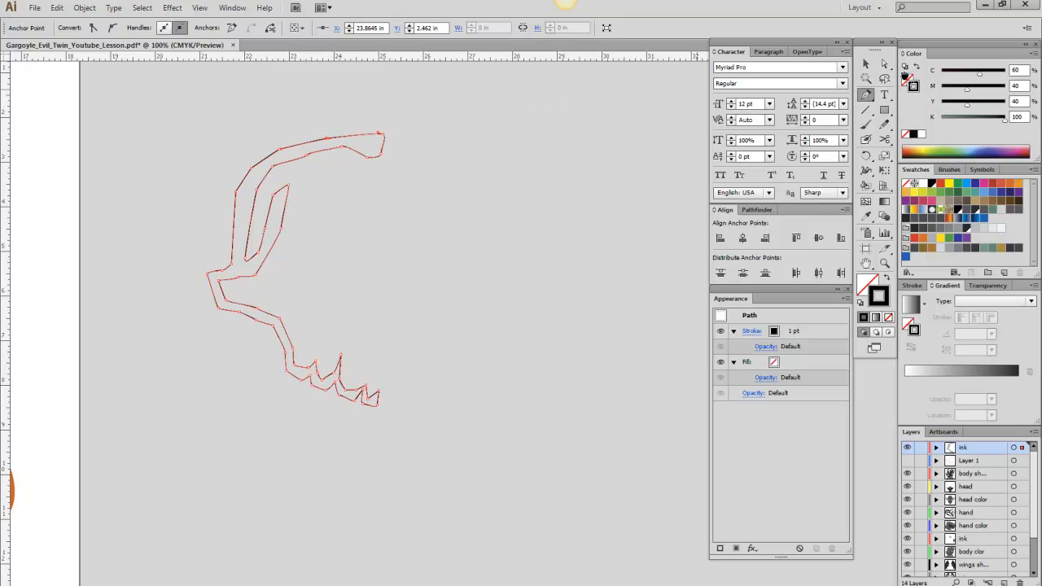
{"action": "left_click", "coordinate": [904, 135]}
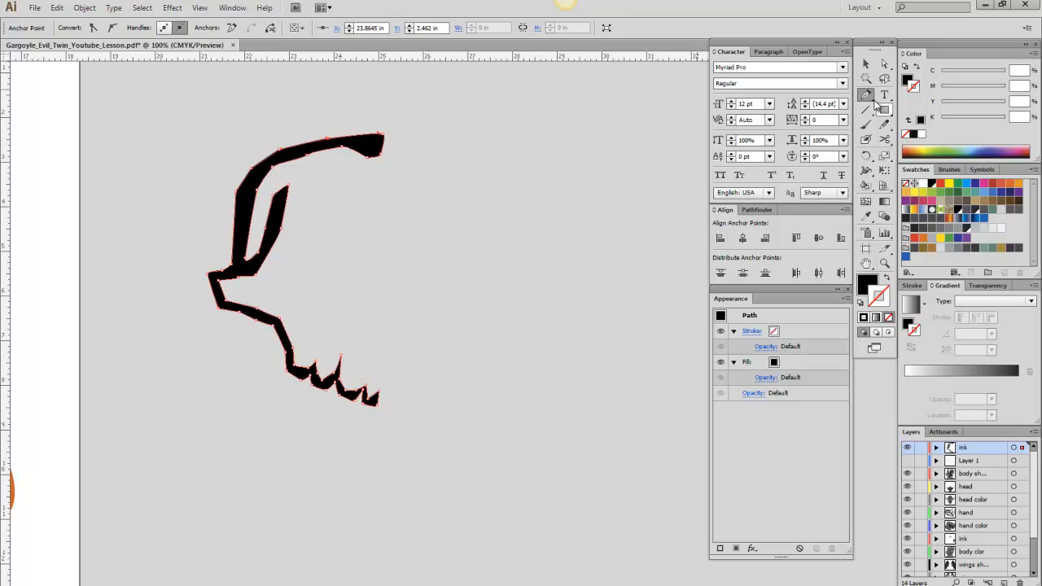
{"action": "left_click", "coordinate": [866, 65]}
{"action": "left_click", "coordinate": [411, 271]}
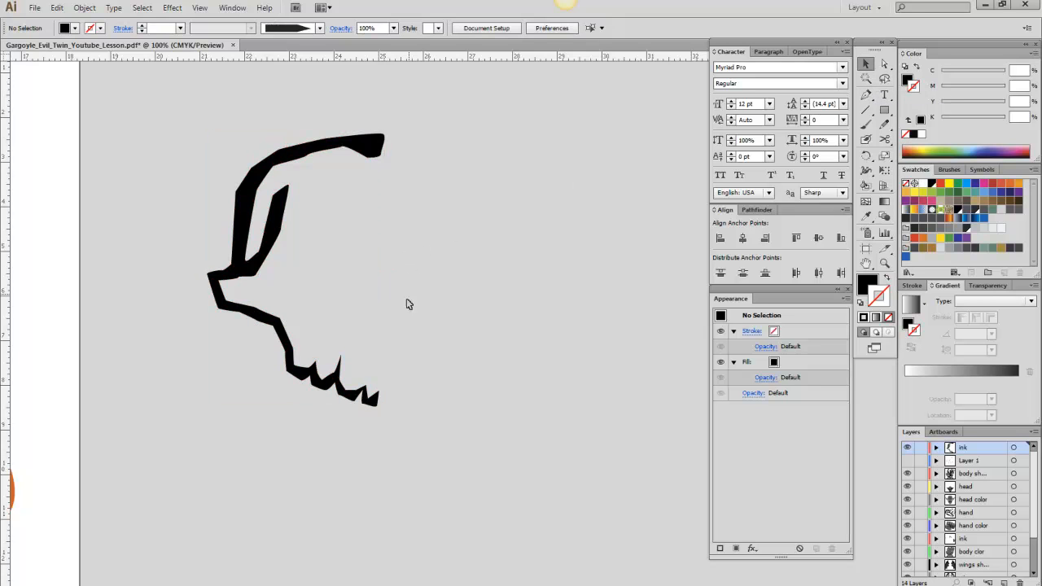
{"action": "left_click", "coordinate": [270, 256]}
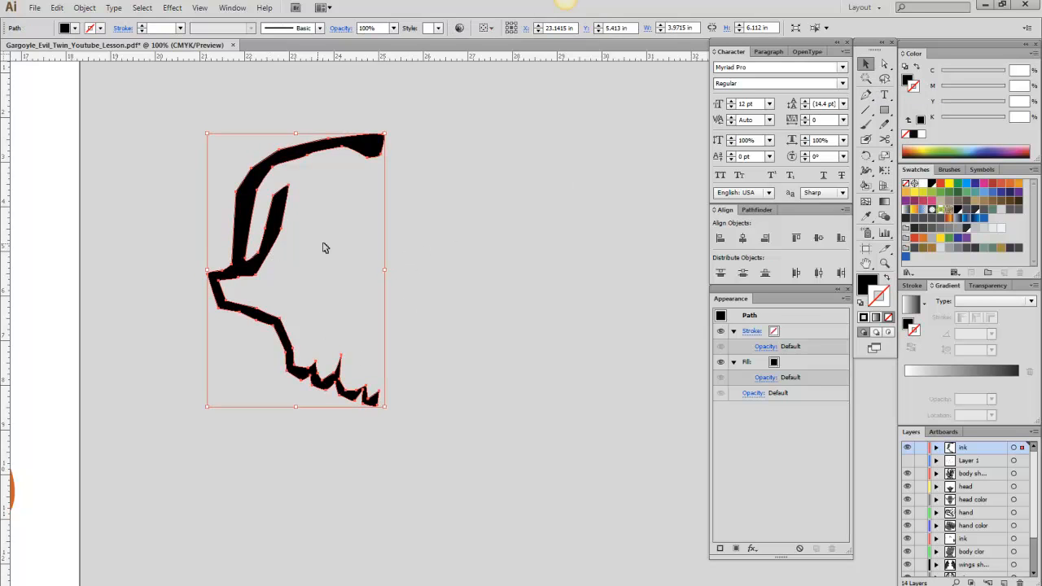
{"action": "left_click", "coordinate": [884, 262]}
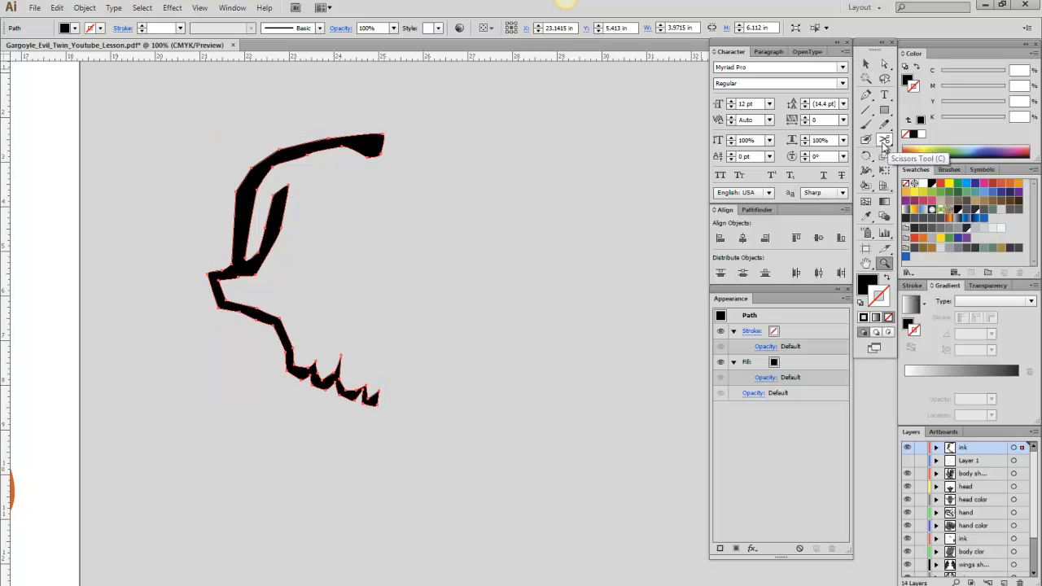
{"action": "left_click", "coordinate": [865, 63]}
{"action": "left_click", "coordinate": [544, 286]}
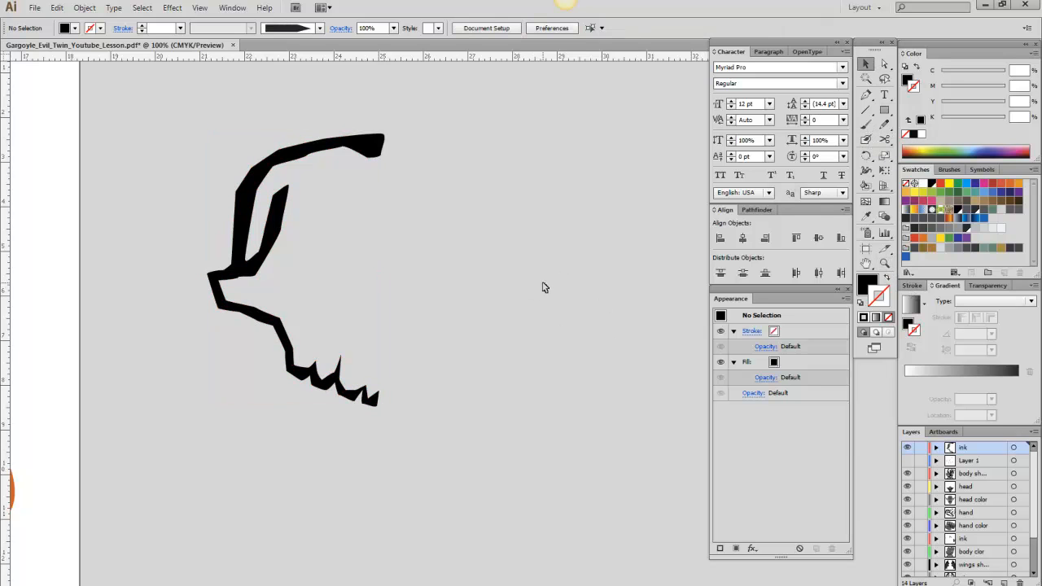
Draw the outer edge of the lower jaw with the Pen tool, from below the cheekbone down to the chin.
{"action": "left_click", "coordinate": [867, 94]}
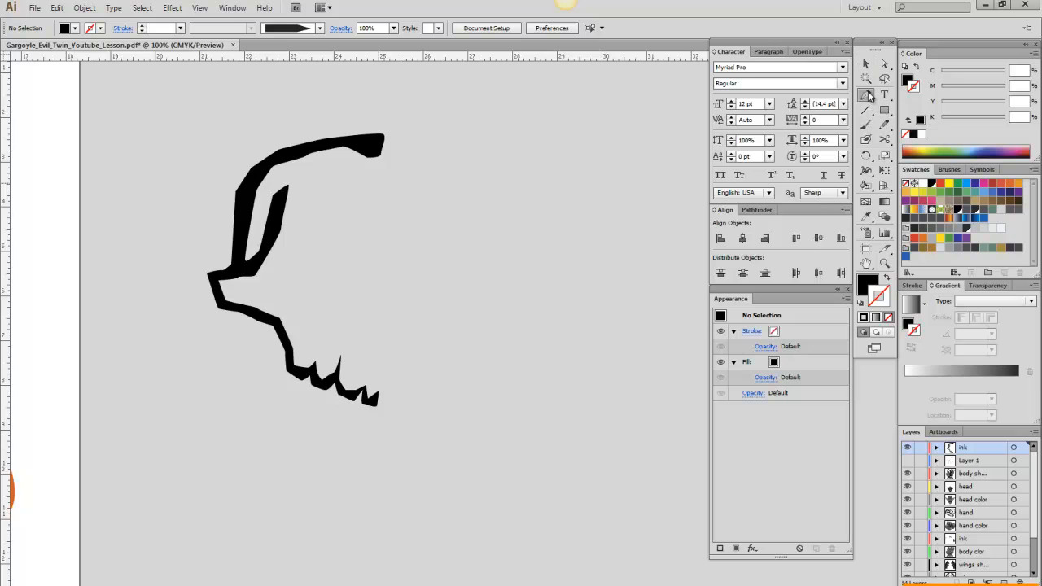
{"action": "left_click", "coordinate": [262, 318]}
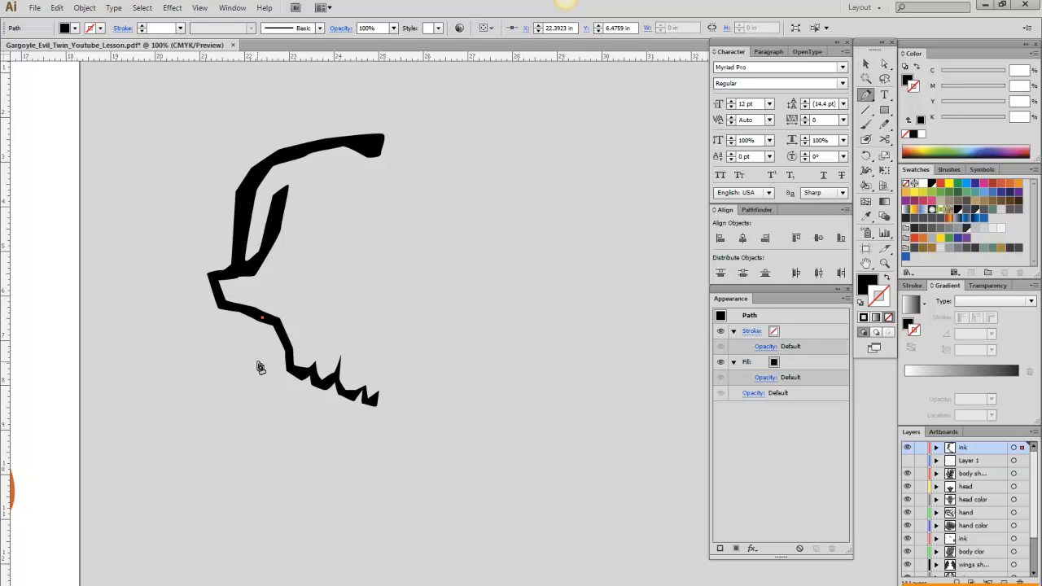
{"action": "left_click", "coordinate": [251, 400]}
{"action": "left_click", "coordinate": [285, 443]}
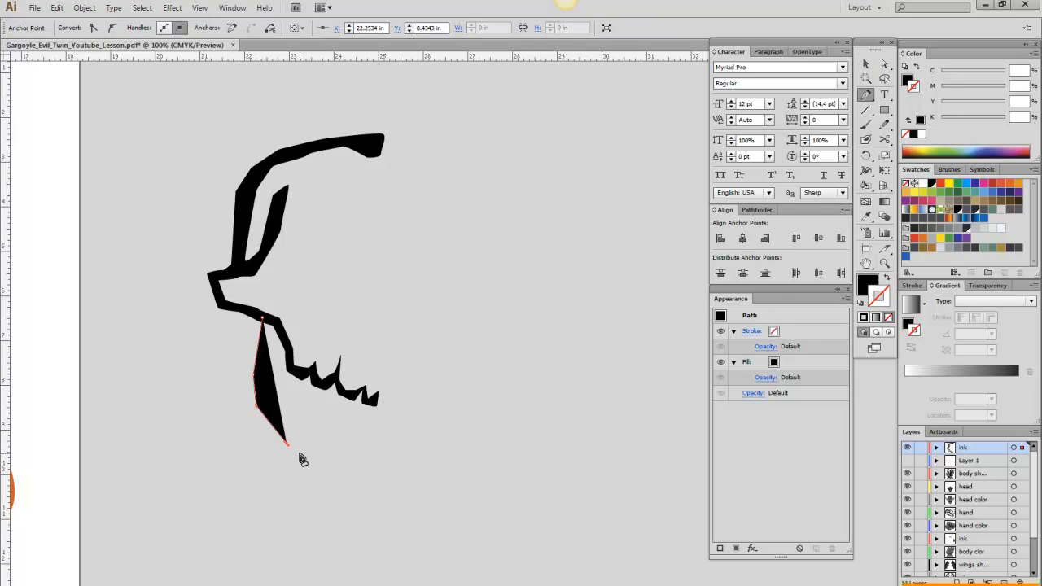
{"action": "left_click", "coordinate": [341, 503]}
{"action": "left_click", "coordinate": [372, 499]}
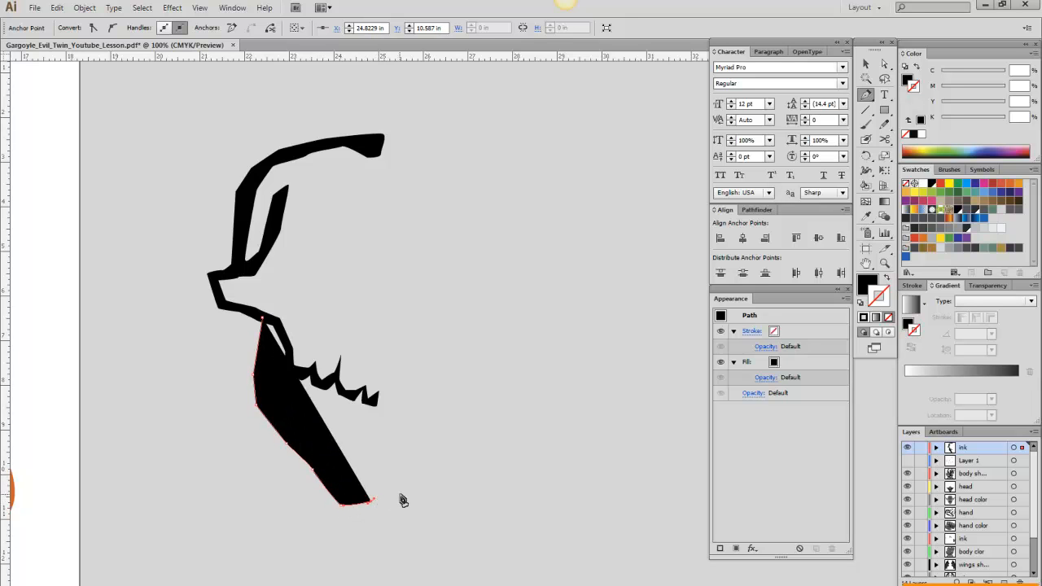
Shape the chin tip and trace the inner jaw edge back to the cheek with a small spur, closing the black jaw shape.
{"action": "left_click", "coordinate": [400, 495]}
{"action": "left_click", "coordinate": [407, 471]}
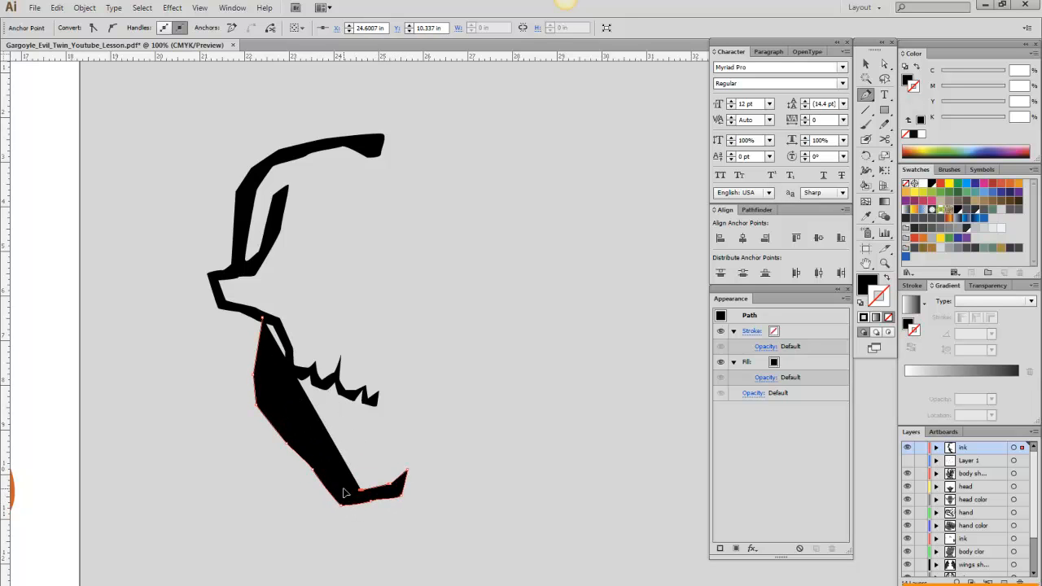
{"action": "left_click_drag", "start_coordinate": [320, 462], "coordinate": [274, 320]}
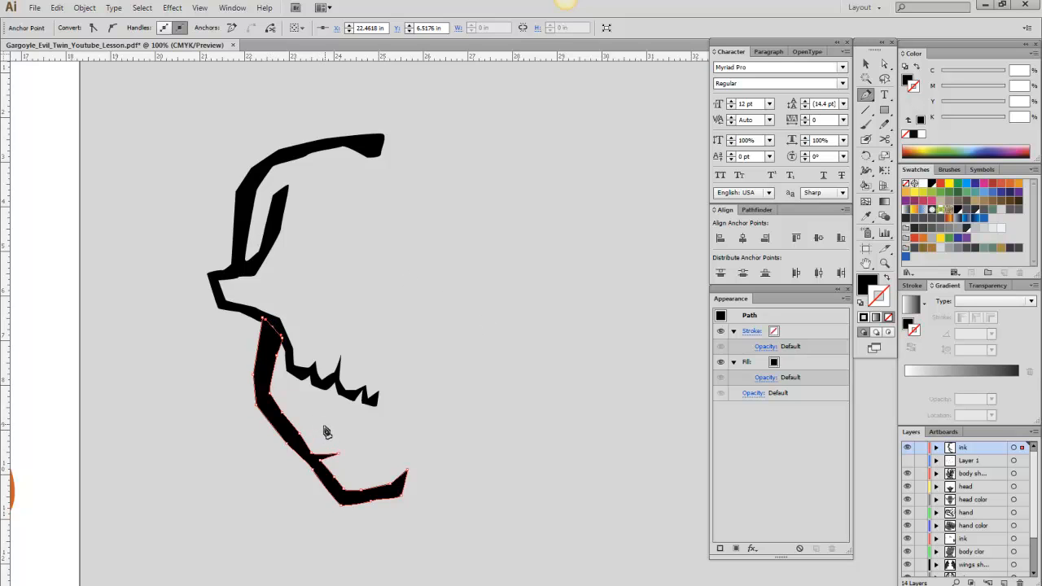
{"action": "left_click_drag", "start_coordinate": [264, 317], "coordinate": [332, 430]}
{"action": "left_click", "coordinate": [57, 7]}
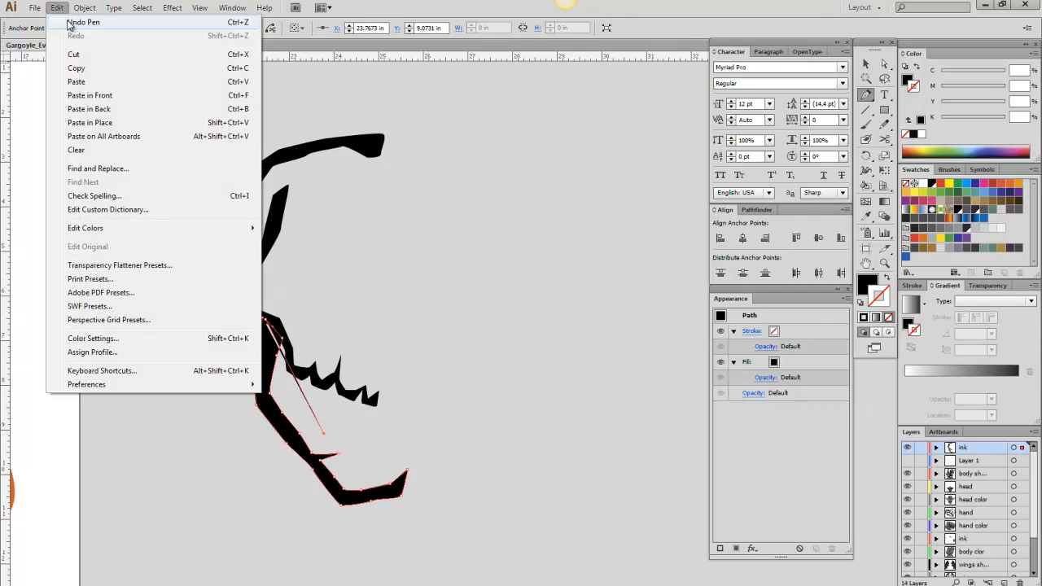
{"action": "left_click", "coordinate": [73, 19]}
Deselect the jaw and start a separate black Pen shape for the lower teeth, outlining the first gap below the upper teeth.
{"action": "left_click", "coordinate": [865, 64]}
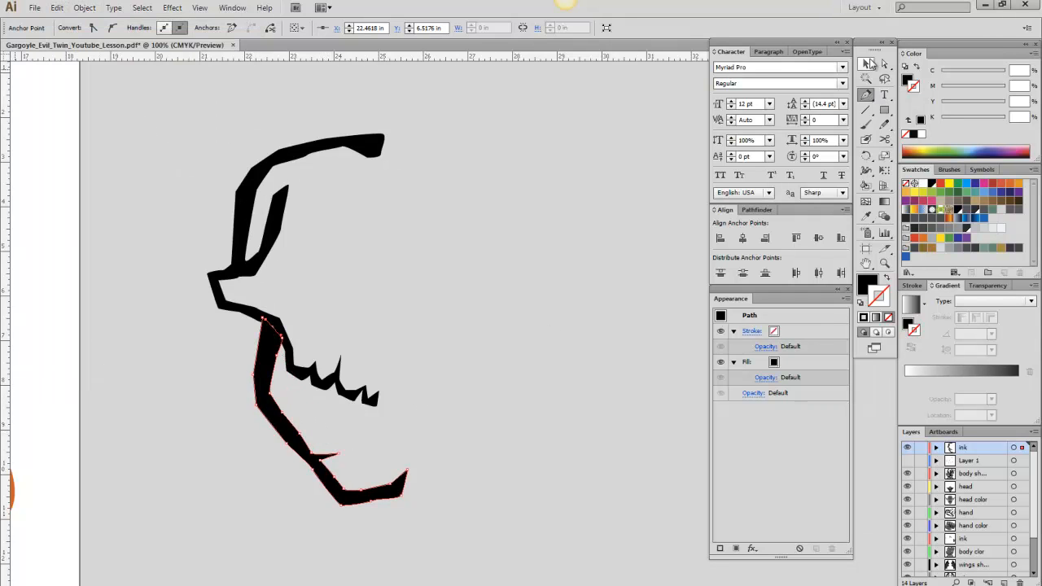
{"action": "left_click", "coordinate": [544, 300]}
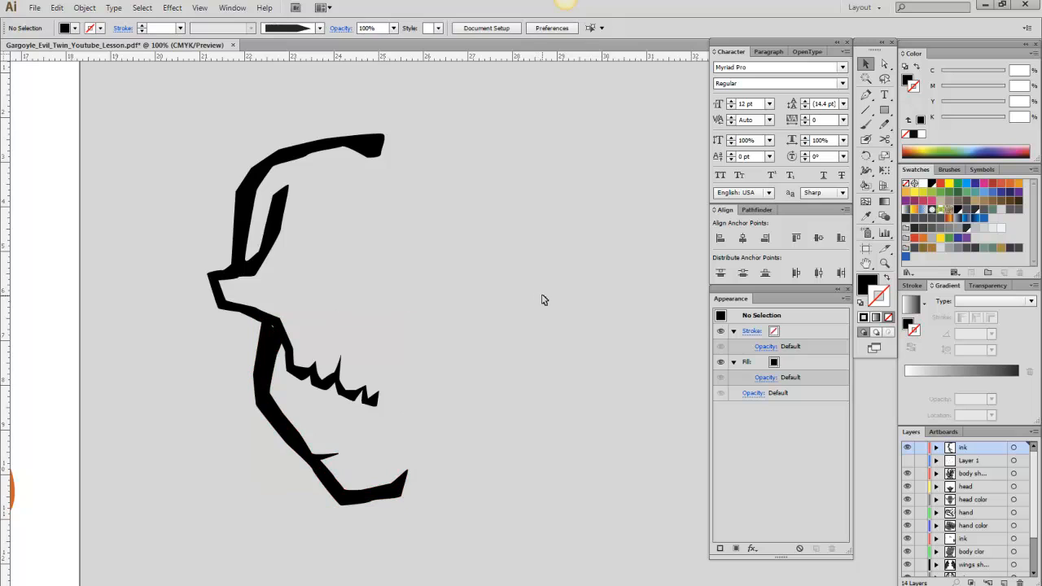
{"action": "left_click", "coordinate": [865, 94]}
{"action": "left_click", "coordinate": [321, 433]}
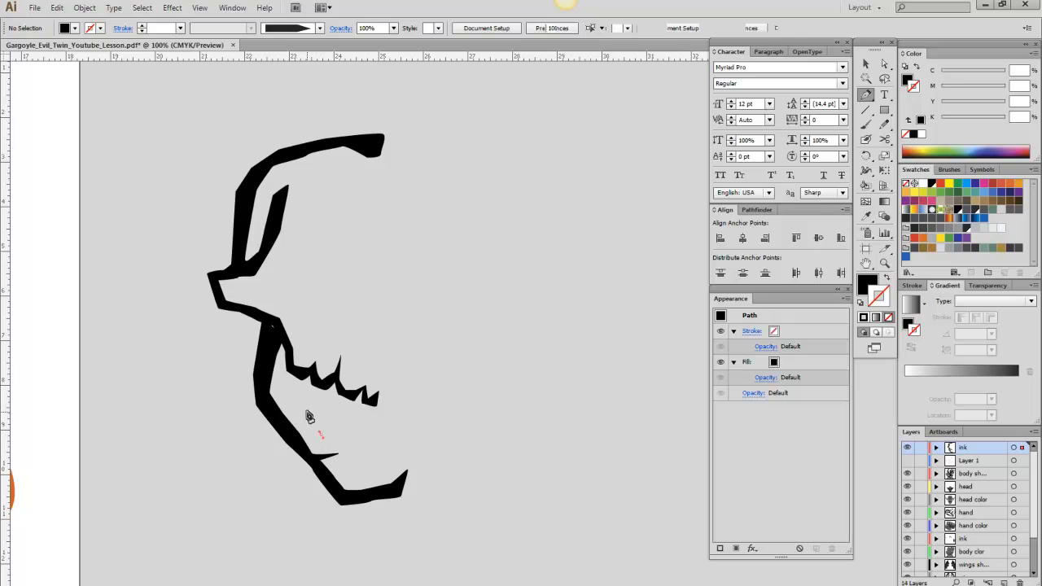
{"action": "left_click", "coordinate": [303, 396]}
{"action": "left_click", "coordinate": [329, 401]}
{"action": "left_click", "coordinate": [322, 433]}
{"action": "left_click", "coordinate": [342, 424]}
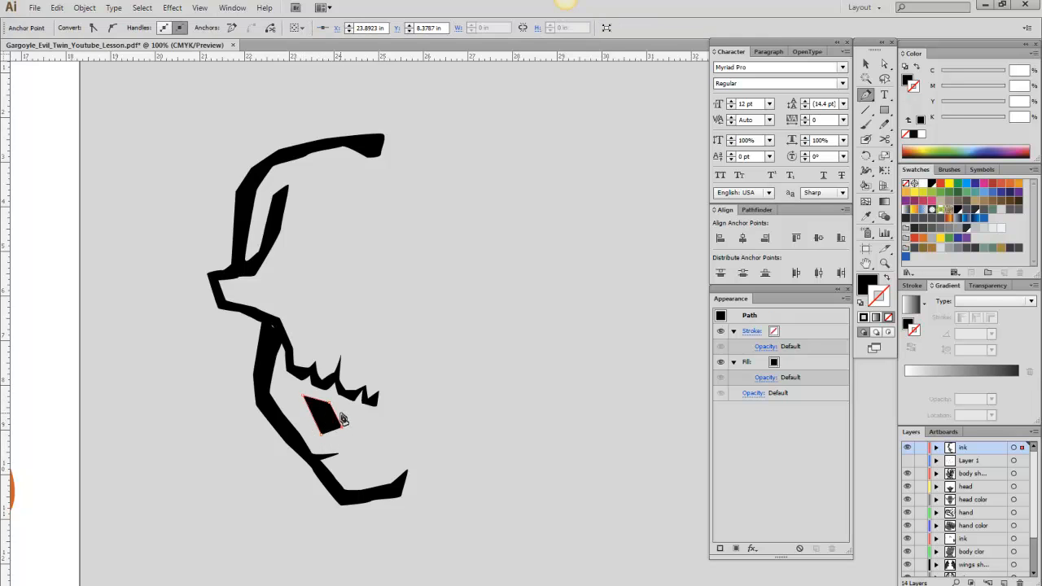
Continue the top edge of the lower-teeth shape with two more notched tooth gaps toward the front of the mouth.
{"action": "left_click", "coordinate": [336, 406]}
{"action": "left_click", "coordinate": [361, 411]}
{"action": "left_click", "coordinate": [342, 424]}
{"action": "left_click", "coordinate": [365, 426]}
{"action": "left_click", "coordinate": [370, 411]}
{"action": "left_click", "coordinate": [396, 411]}
{"action": "left_click", "coordinate": [398, 440]}
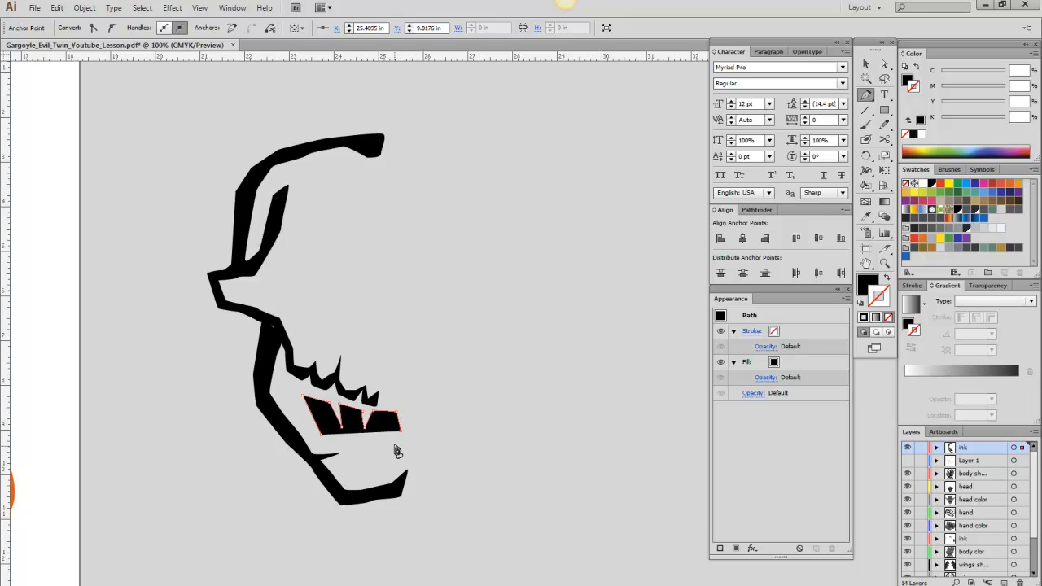
Trace the underside of the lower-teeth shape back in zigzag points to its start, close it and deselect it.
{"action": "left_click", "coordinate": [391, 429]}
{"action": "left_click", "coordinate": [377, 414]}
{"action": "left_click", "coordinate": [365, 426]}
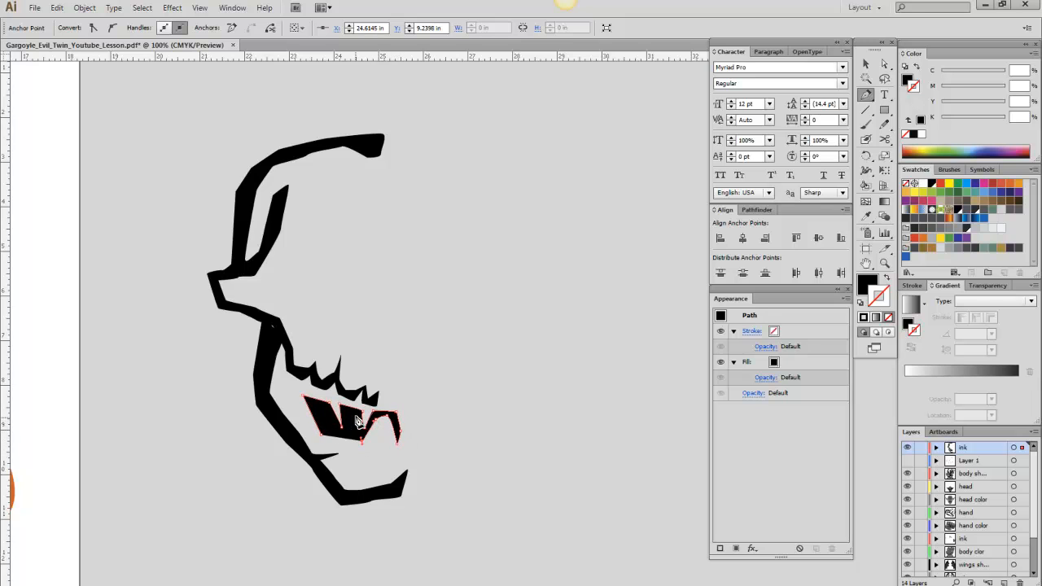
{"action": "left_click", "coordinate": [347, 411]}
{"action": "left_click", "coordinate": [330, 415]}
{"action": "left_click", "coordinate": [319, 406]}
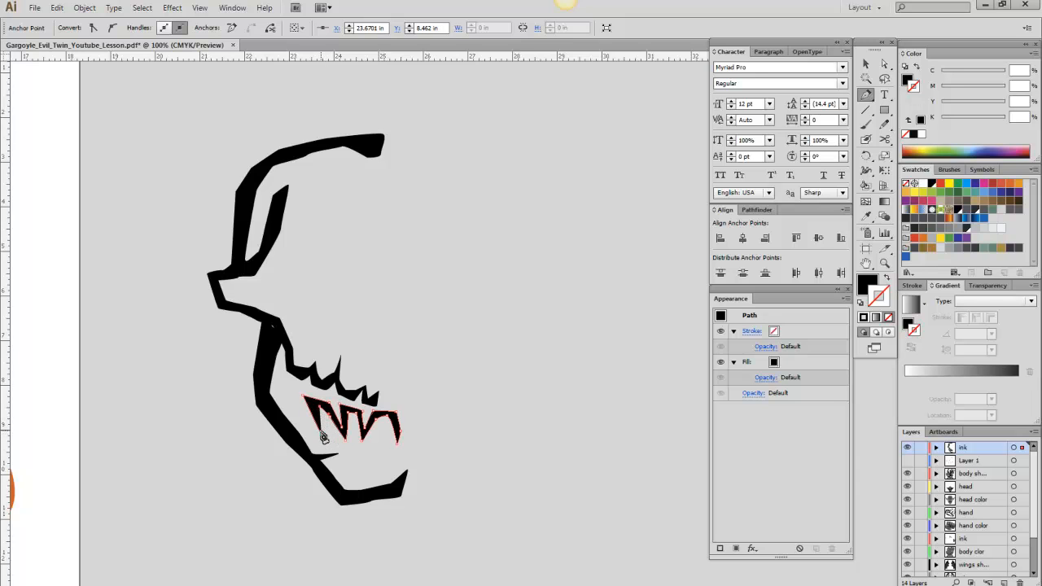
{"action": "left_click", "coordinate": [865, 64]}
{"action": "left_click", "coordinate": [525, 285]}
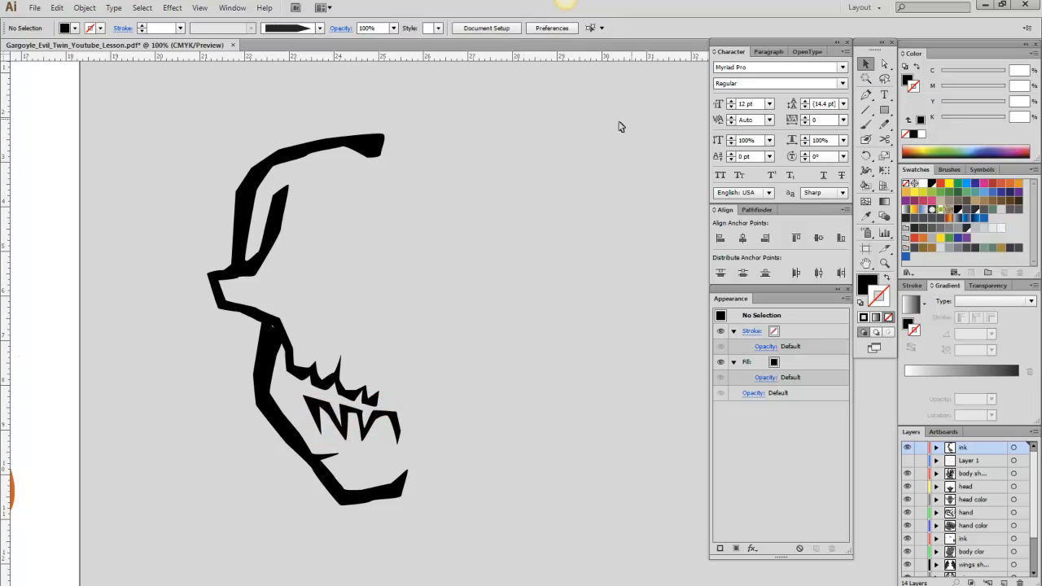
Start a new black Pen shape for the eye socket, outlining its upper edge, back side and underside inside the skull.
{"action": "left_click", "coordinate": [866, 95]}
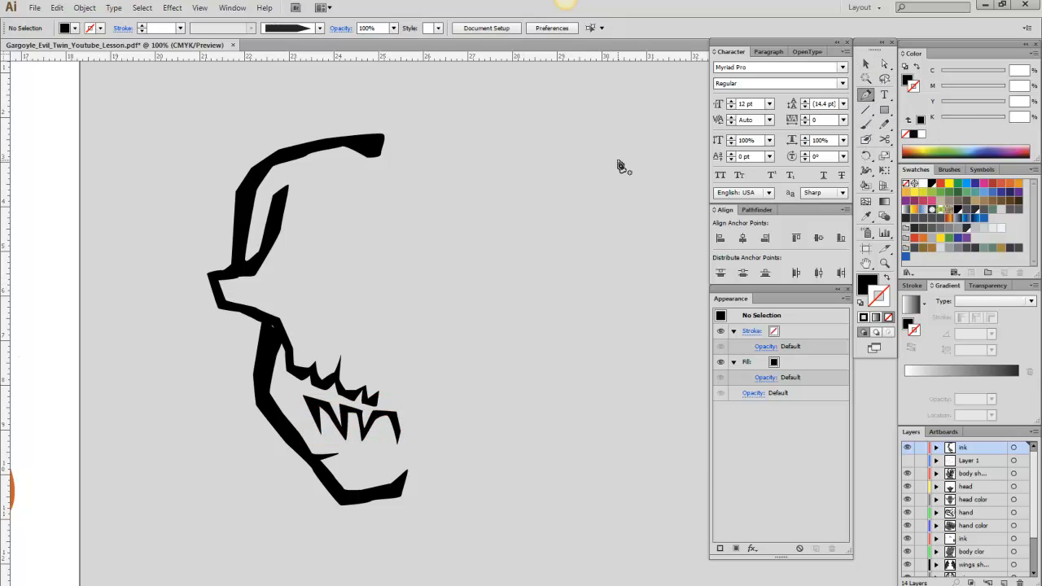
{"action": "left_click", "coordinate": [389, 241]}
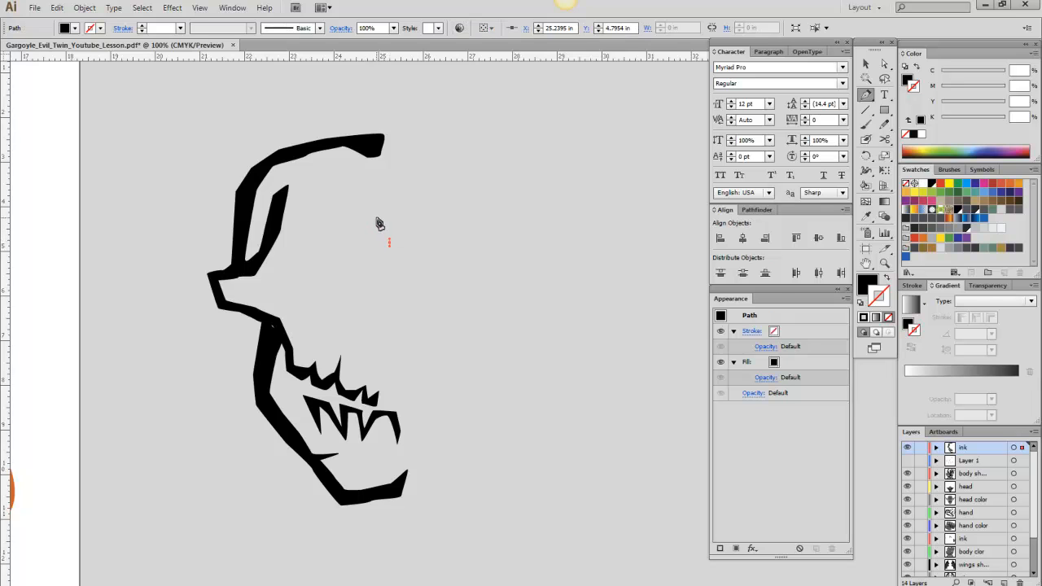
{"action": "left_click", "coordinate": [377, 218]}
{"action": "left_click", "coordinate": [342, 221]}
{"action": "left_click", "coordinate": [314, 236]}
{"action": "left_click", "coordinate": [295, 265]}
{"action": "left_click", "coordinate": [301, 289]}
{"action": "left_click", "coordinate": [346, 317]}
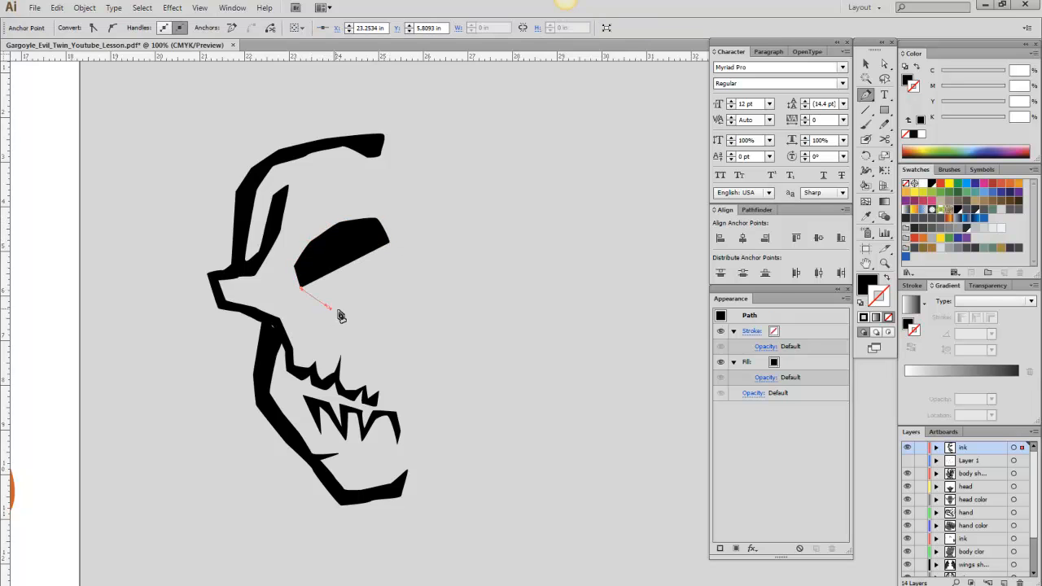
Continue the eye socket's lower edge up to a pointed front tip and back along the inner side of that tip.
{"action": "left_click", "coordinate": [365, 313]}
{"action": "left_click", "coordinate": [383, 300]}
{"action": "left_click", "coordinate": [399, 277]}
{"action": "left_click", "coordinate": [376, 290]}
{"action": "left_click", "coordinate": [359, 299]}
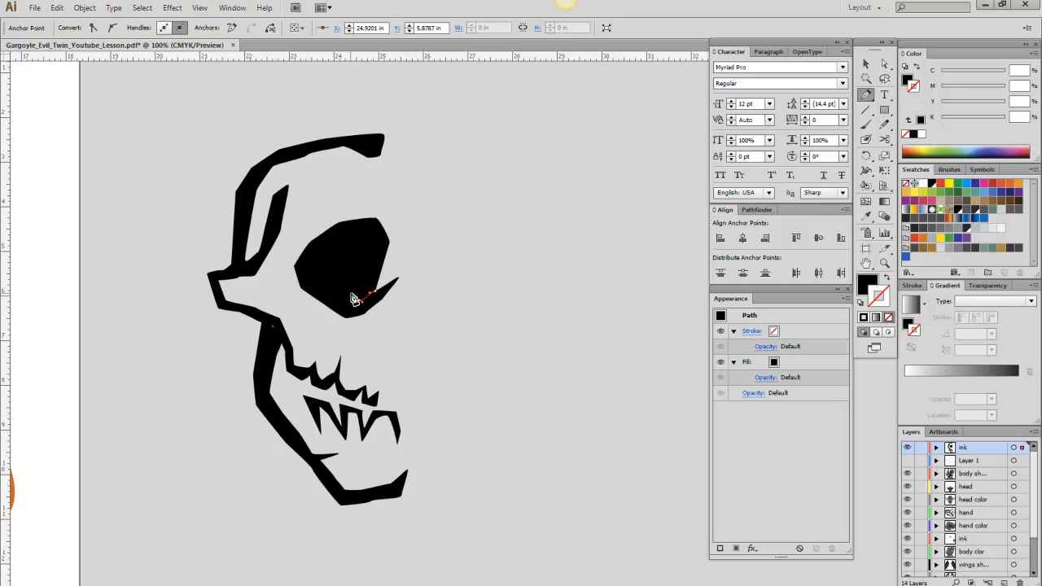
Trace the light notch inside the eye socket, finish the front corner of the shape and deselect it.
{"action": "left_click", "coordinate": [344, 287]}
{"action": "left_click", "coordinate": [352, 277]}
{"action": "left_click", "coordinate": [366, 267]}
{"action": "left_click", "coordinate": [386, 261]}
{"action": "left_click", "coordinate": [388, 266]}
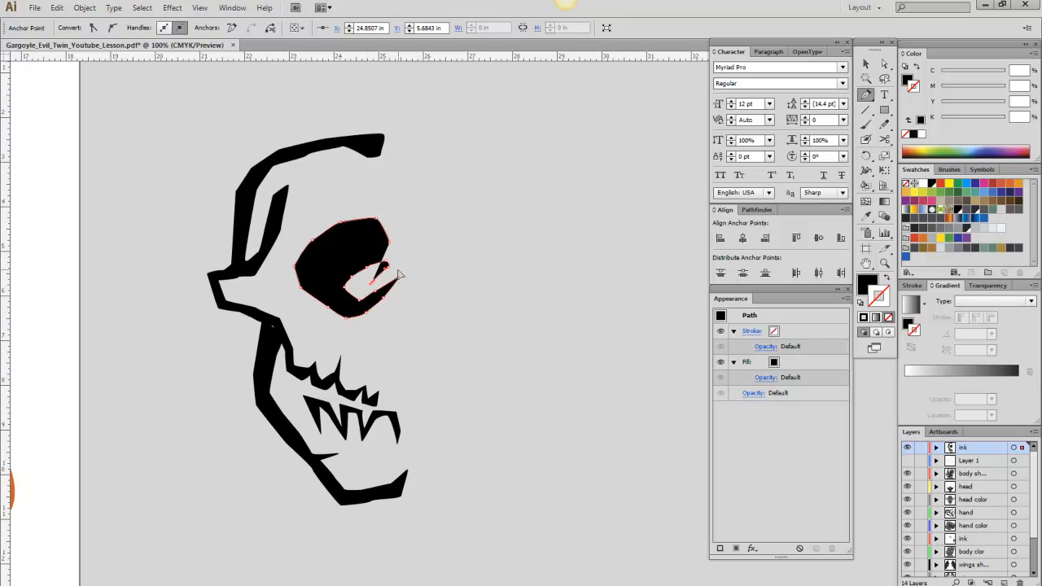
{"action": "left_click", "coordinate": [405, 265]}
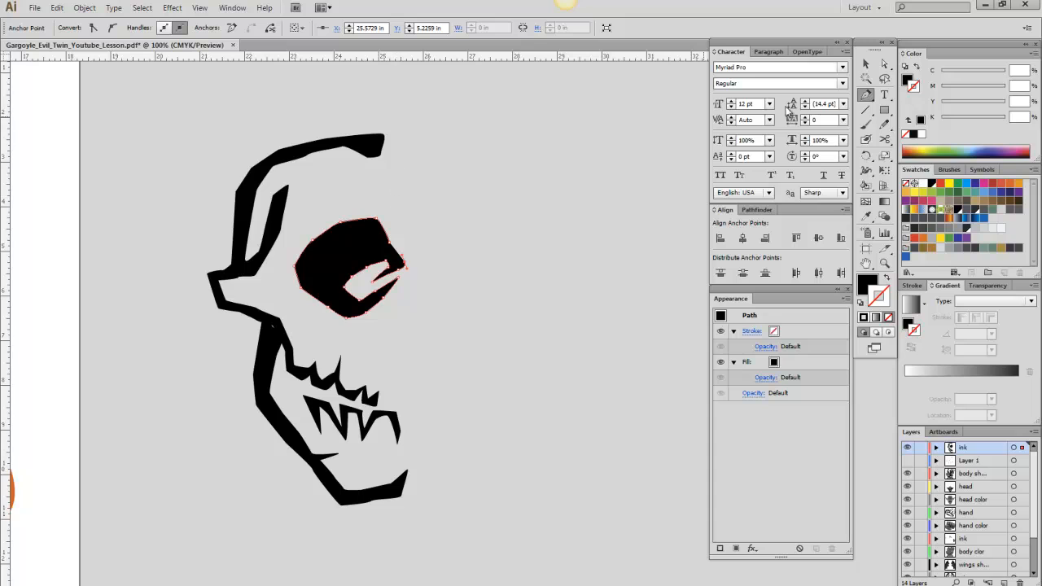
{"action": "key", "text": "a"}
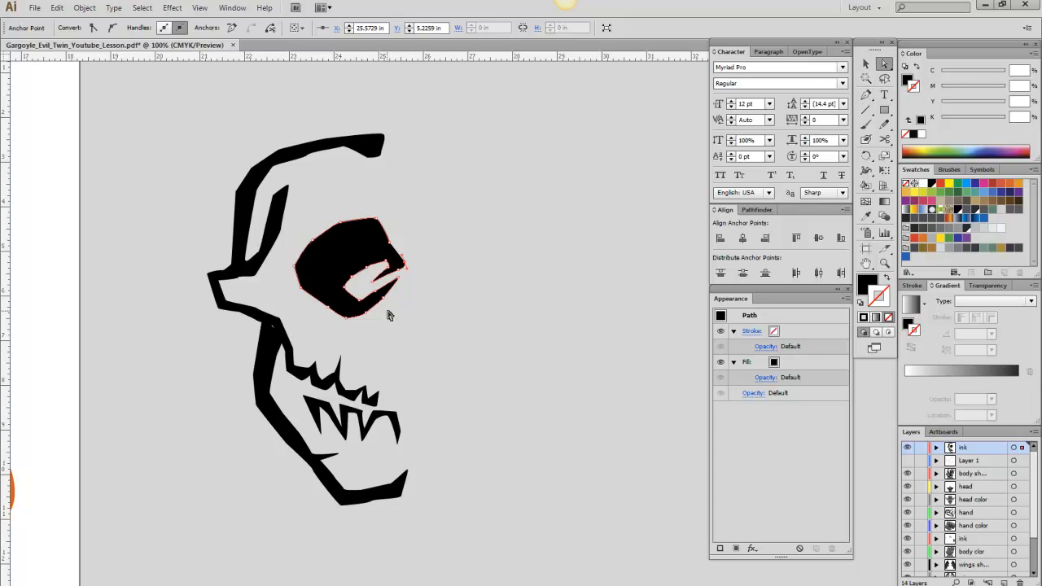
{"action": "left_click", "coordinate": [560, 194]}
Draw a small black Pen shape for the nose opening with an inner notch, below and in front of the eye socket, and close it.
{"action": "left_click", "coordinate": [865, 94]}
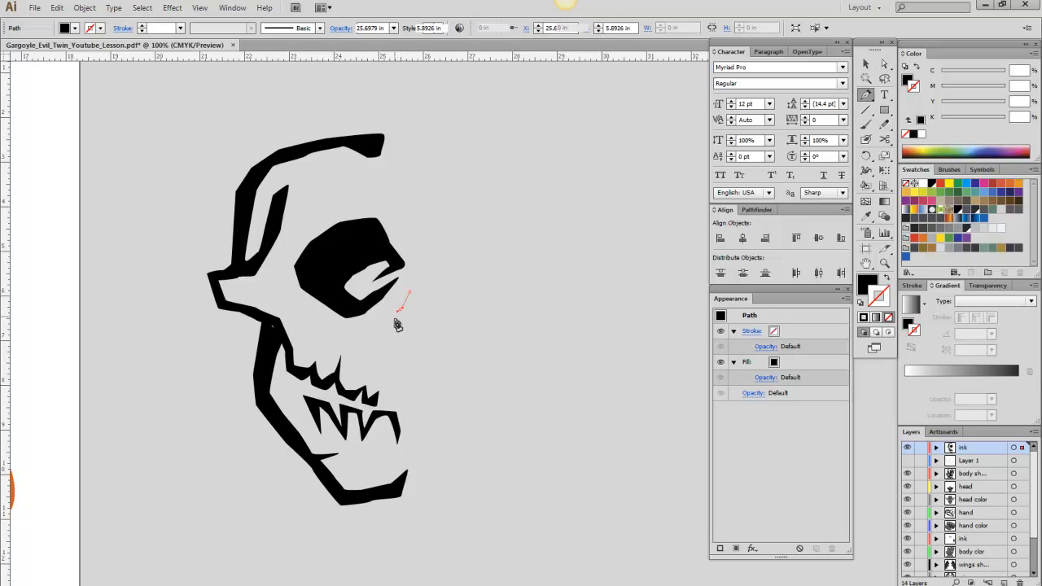
{"action": "left_click", "coordinate": [410, 291]}
{"action": "left_click", "coordinate": [385, 332]}
{"action": "left_click", "coordinate": [405, 354]}
{"action": "left_click", "coordinate": [417, 335]}
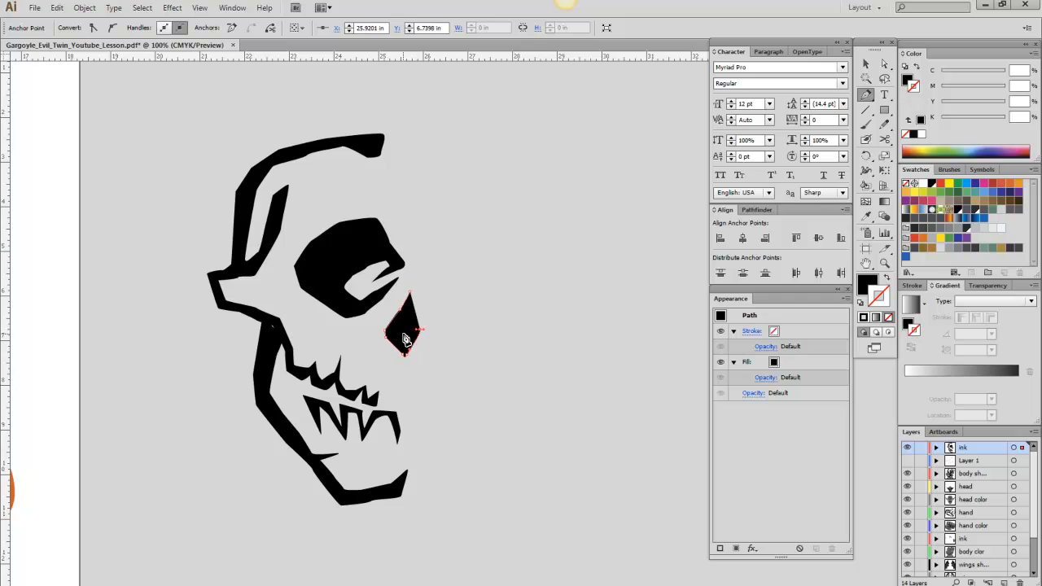
{"action": "left_click", "coordinate": [417, 311]}
{"action": "left_click", "coordinate": [409, 291]}
Move the nose shape and the eye socket slightly back into the skull to adjust their placement, leaving nothing selected.
{"action": "left_click", "coordinate": [866, 63]}
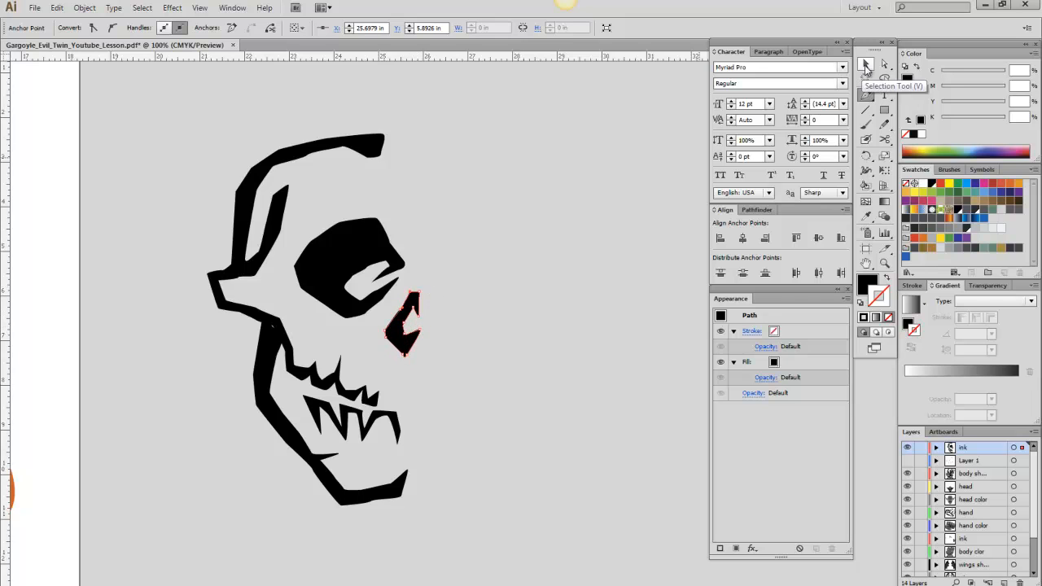
{"action": "left_click_drag", "start_coordinate": [406, 308], "coordinate": [386, 319]}
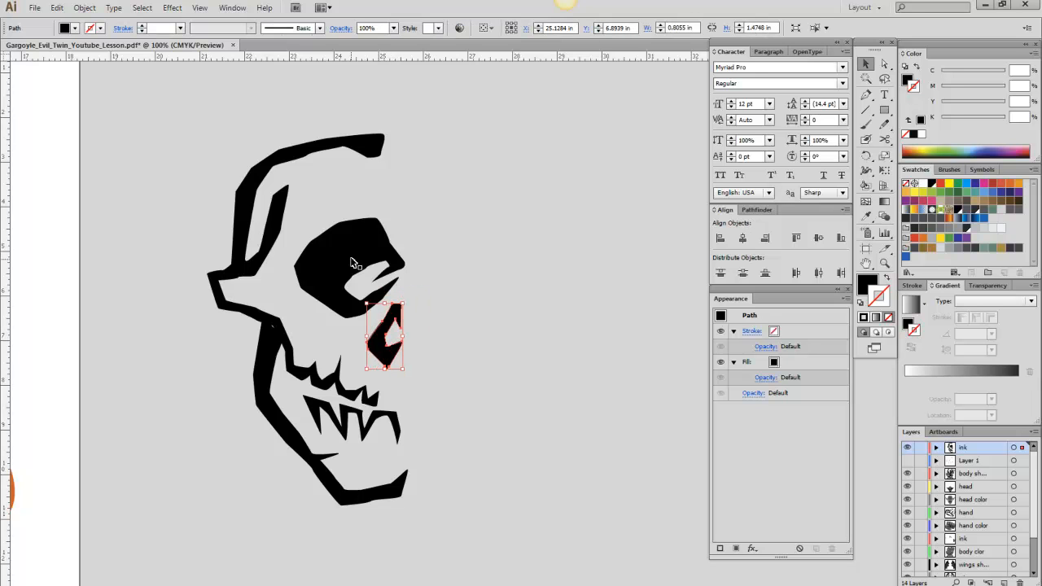
{"action": "left_click", "coordinate": [358, 248]}
{"action": "left_click_drag", "start_coordinate": [324, 257], "coordinate": [328, 250]}
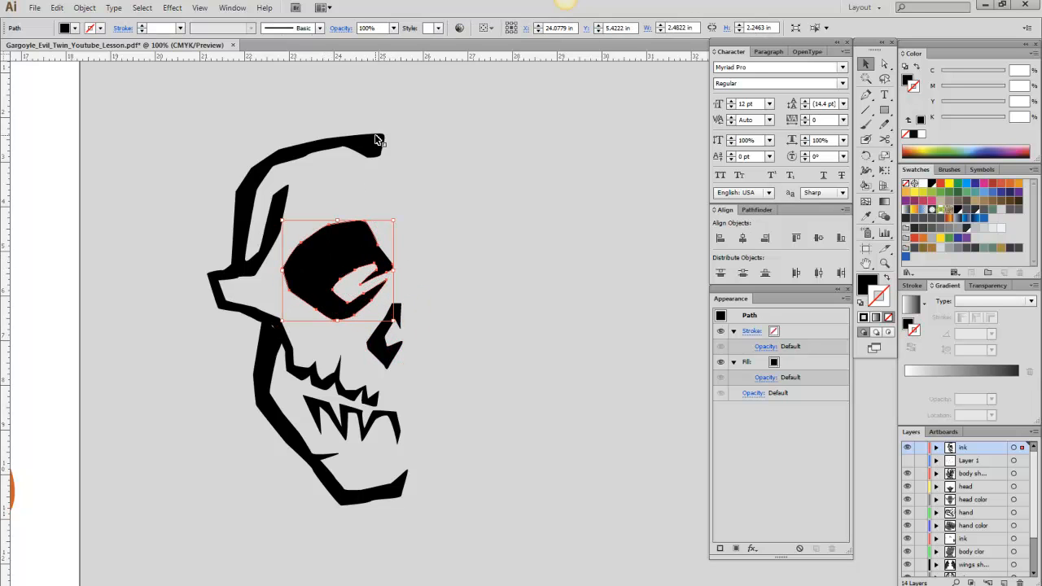
{"action": "left_click", "coordinate": [421, 167]}
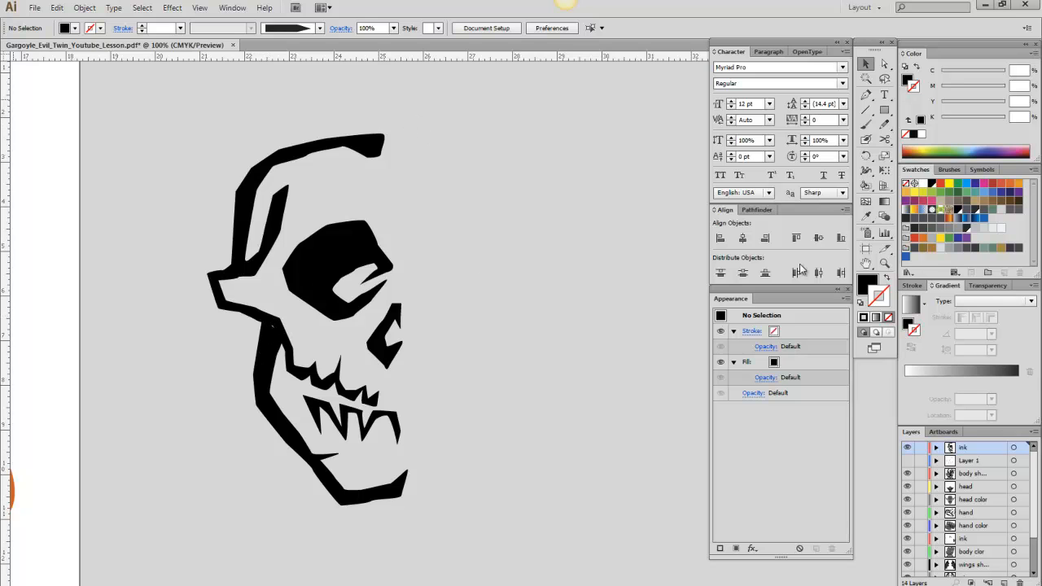
Examine the skull at 150% zoom, centred on the forehead, eye socket and teeth.
{"action": "left_click", "coordinate": [884, 263]}
{"action": "left_click_drag", "start_coordinate": [493, 383], "coordinate": [465, 391]}
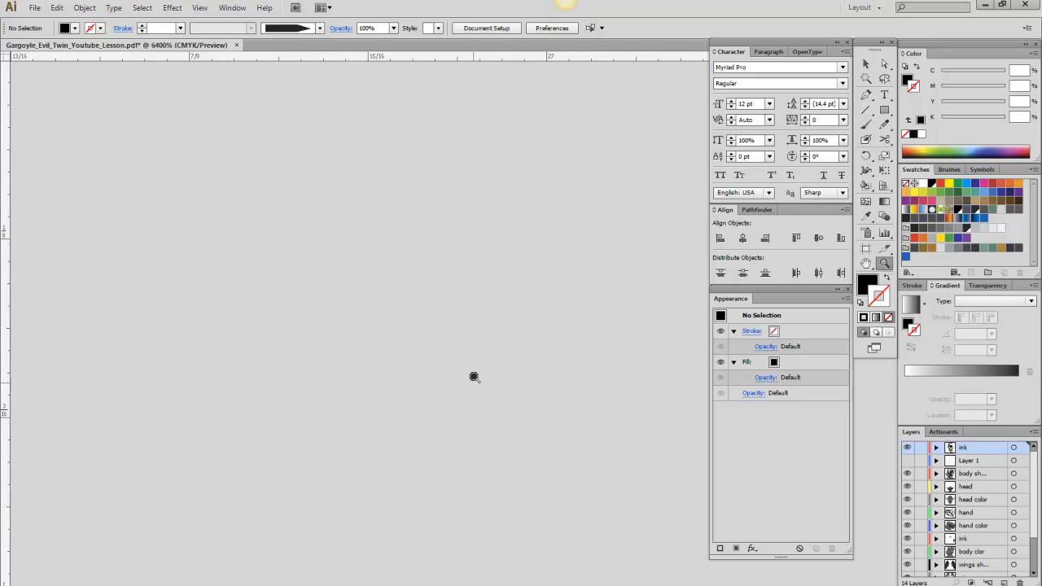
{"action": "left_click", "coordinate": [422, 349], "text": "alt"}
{"action": "left_click", "coordinate": [422, 350], "text": "alt"}
{"action": "left_click", "coordinate": [420, 347], "text": "alt"}
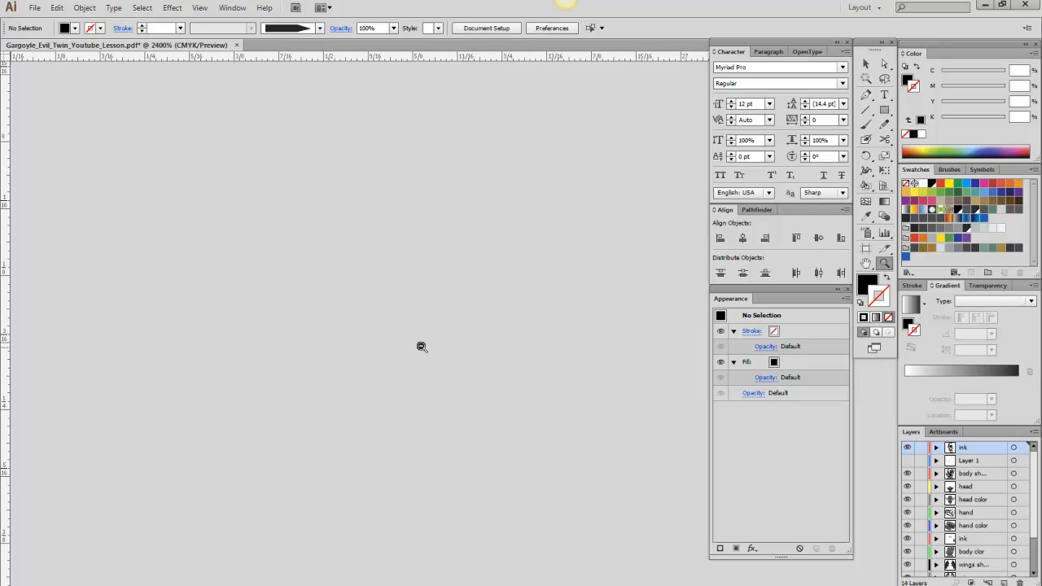
{"action": "left_click", "coordinate": [421, 347], "text": "alt"}
{"action": "left_click", "coordinate": [420, 347], "text": "alt"}
{"action": "left_click", "coordinate": [421, 347], "text": "alt"}
{"action": "left_click", "coordinate": [421, 346], "text": "alt"}
{"action": "left_click", "coordinate": [421, 346], "text": "alt"}
{"action": "left_click", "coordinate": [421, 346], "text": "alt"}
{"action": "left_click", "coordinate": [420, 345], "text": "alt"}
{"action": "left_click", "coordinate": [420, 345], "text": "alt"}
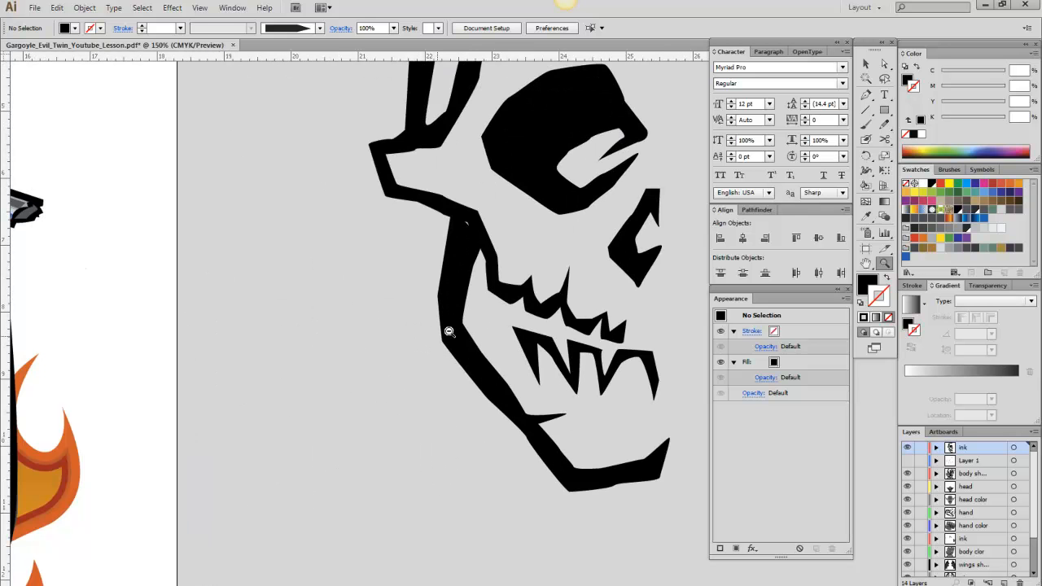
{"action": "left_click", "coordinate": [865, 262]}
{"action": "left_click_drag", "start_coordinate": [574, 300], "coordinate": [333, 429]}
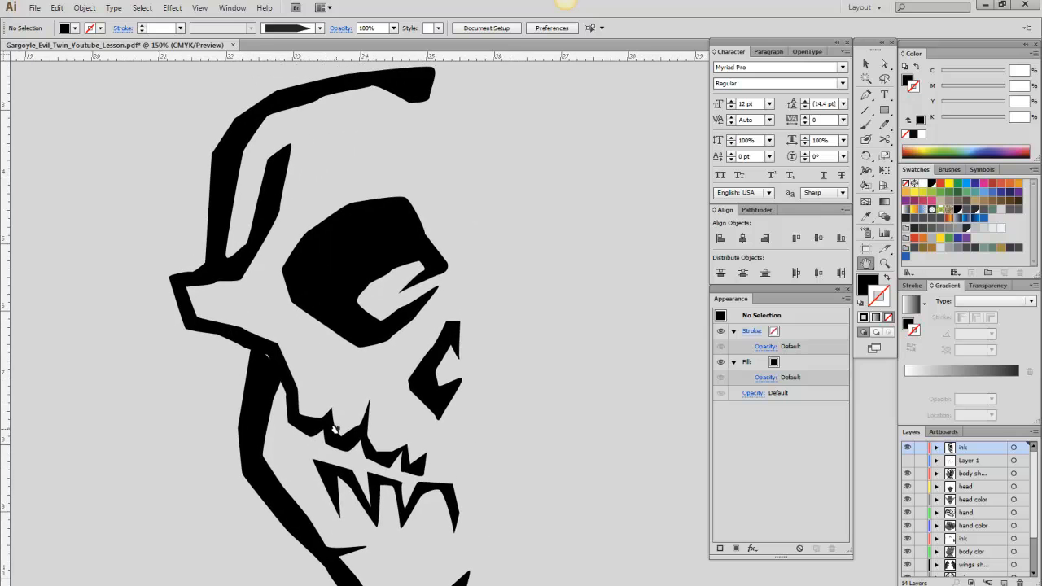
Select the skull outline and round the two outer corner points of the cheekbone projection.
{"action": "left_click", "coordinate": [884, 63]}
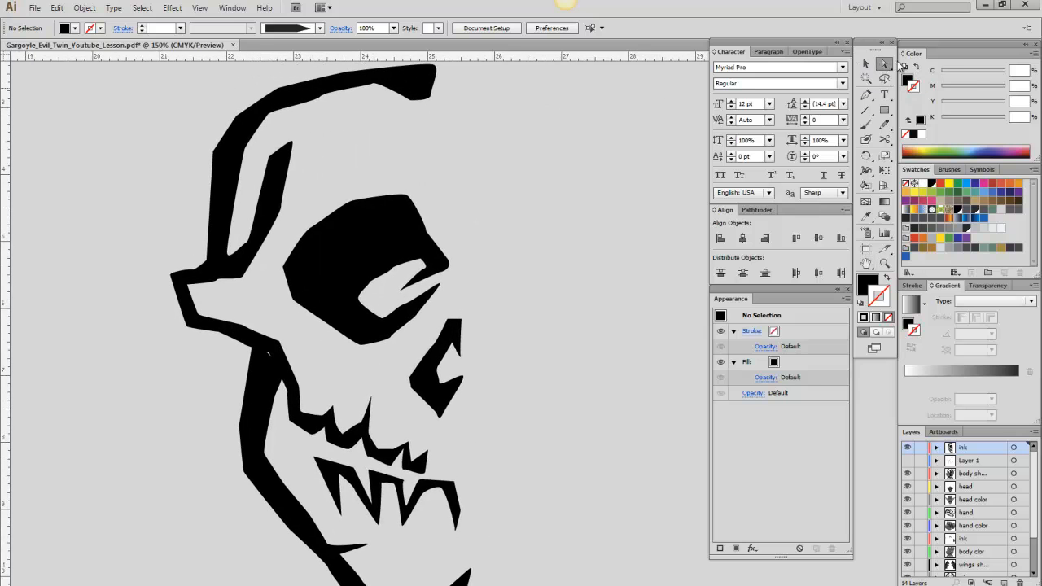
{"action": "left_click", "coordinate": [252, 107]}
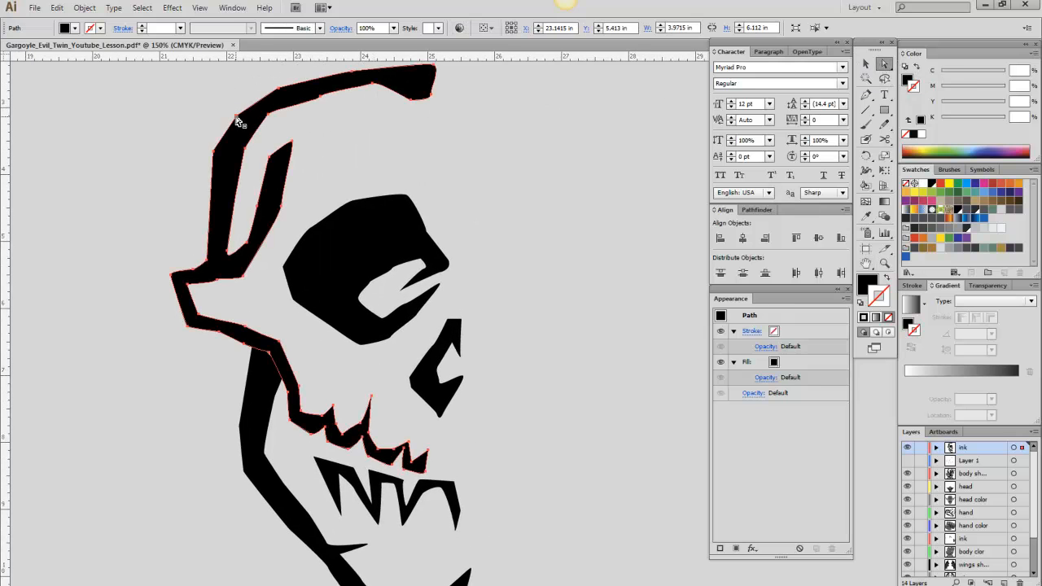
{"action": "left_click", "coordinate": [216, 155]}
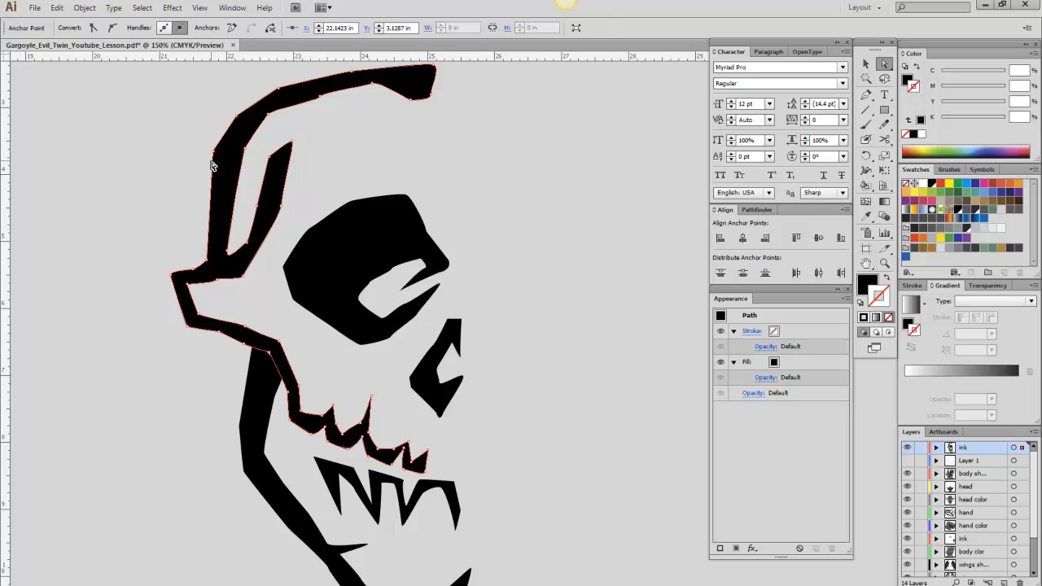
{"action": "left_click", "coordinate": [171, 279]}
{"action": "left_click_drag", "start_coordinate": [170, 275], "coordinate": [173, 267]}
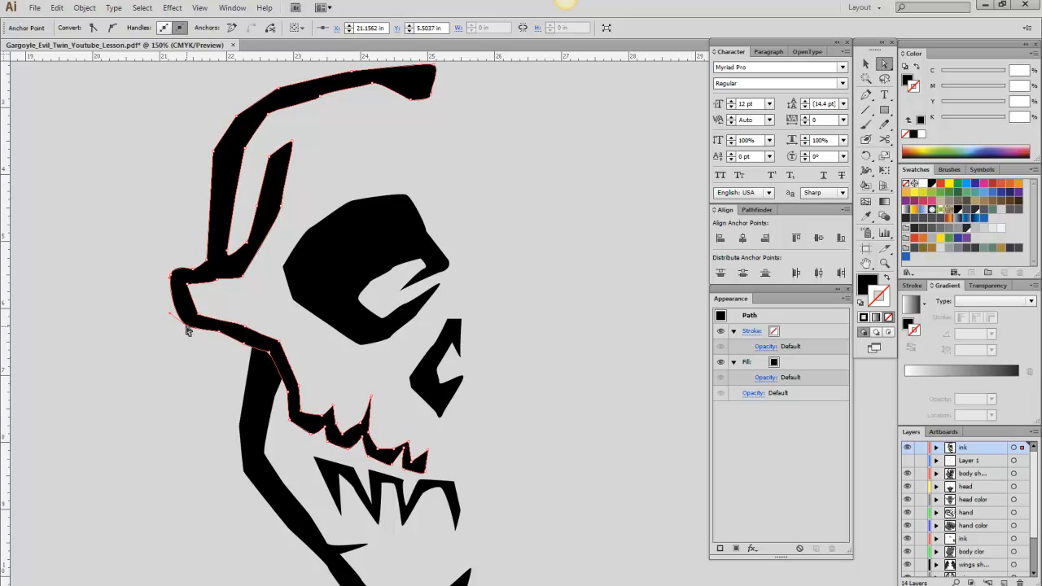
{"action": "left_click_drag", "start_coordinate": [189, 332], "coordinate": [203, 338]}
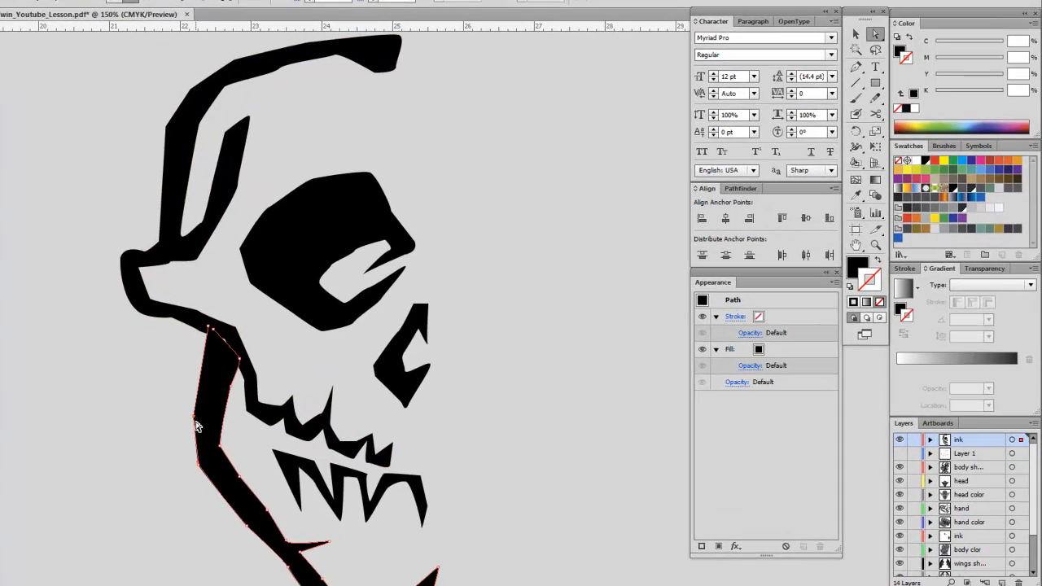
Move the jaw's rear anchor point outward and convert it to a smooth curve with the Convert Anchor Point tool.
{"action": "left_click_drag", "start_coordinate": [242, 430], "coordinate": [186, 417]}
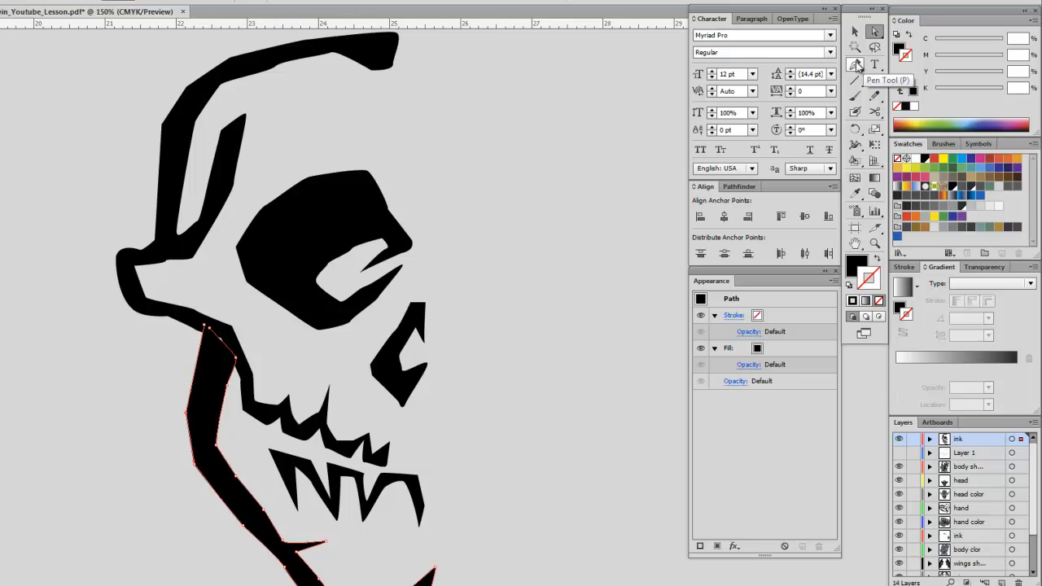
{"action": "left_click", "coordinate": [858, 66]}
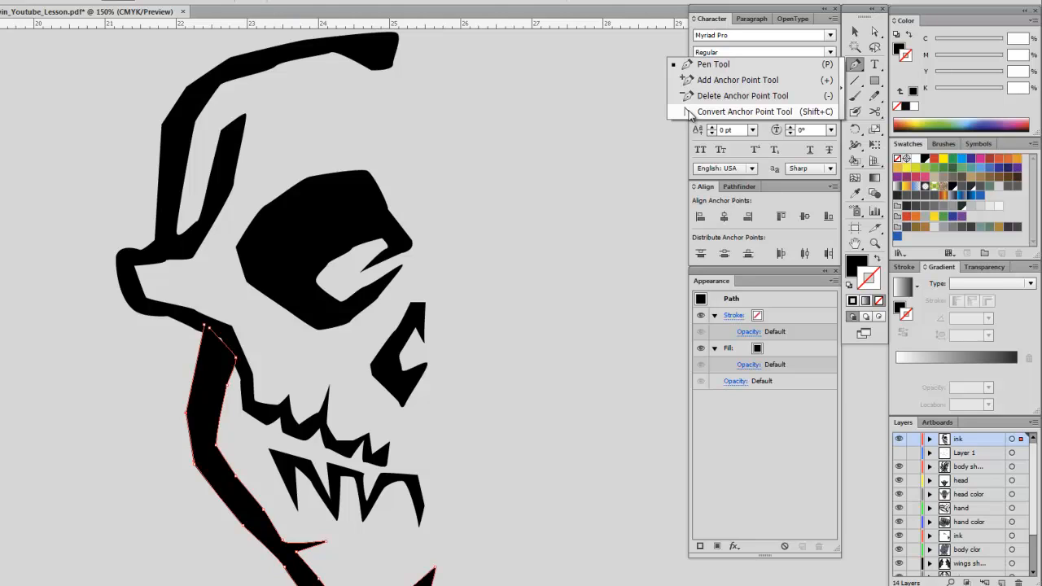
{"action": "left_click", "coordinate": [690, 114]}
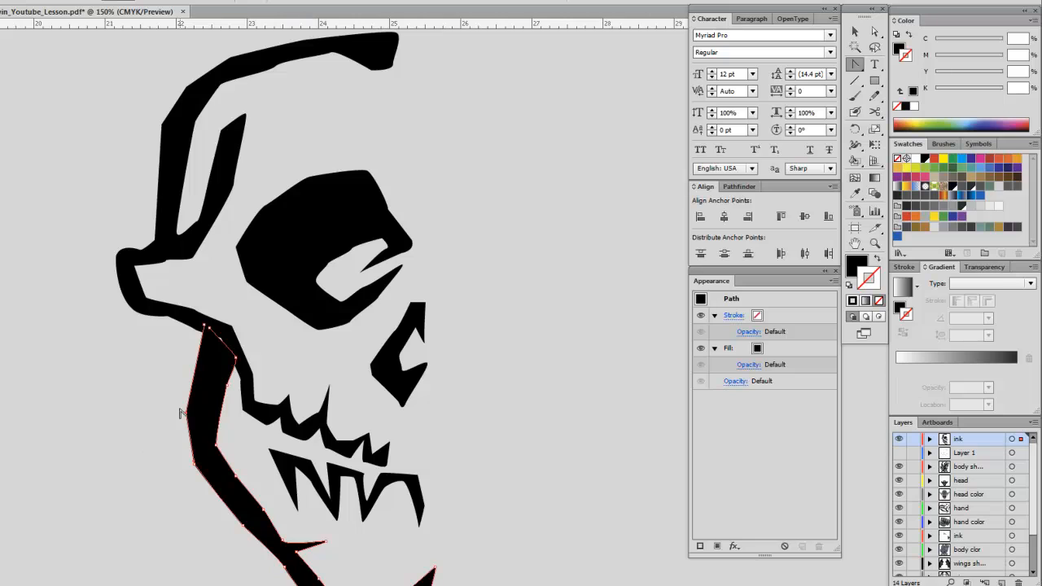
{"action": "left_click_drag", "start_coordinate": [186, 416], "coordinate": [209, 489]}
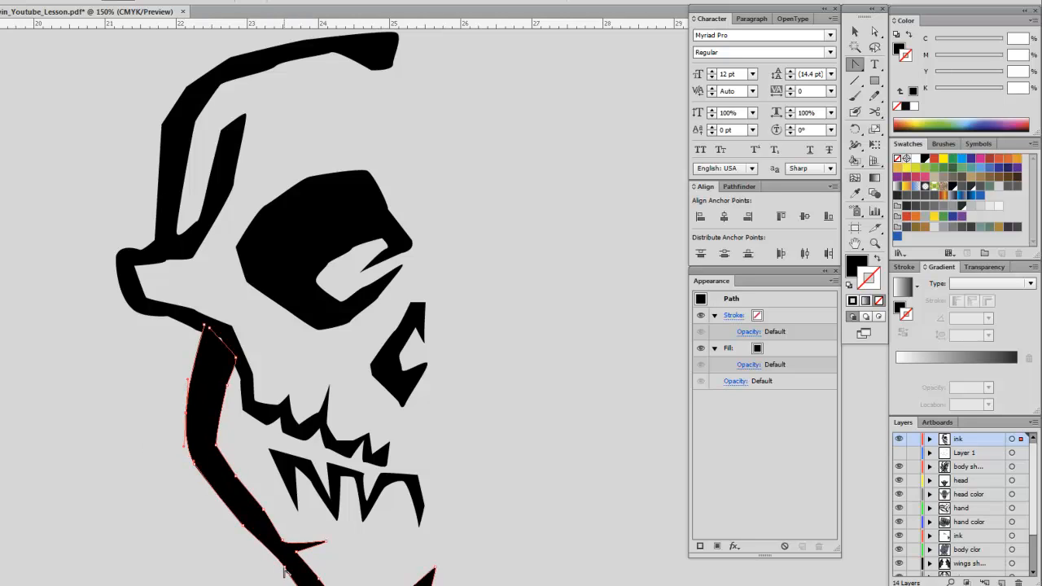
Curve the jaw shape's lower outer point and the bend on its inner edge.
{"action": "left_click_drag", "start_coordinate": [284, 567], "coordinate": [298, 585]}
{"action": "left_click", "coordinate": [317, 580]}
{"action": "left_click", "coordinate": [317, 581]}
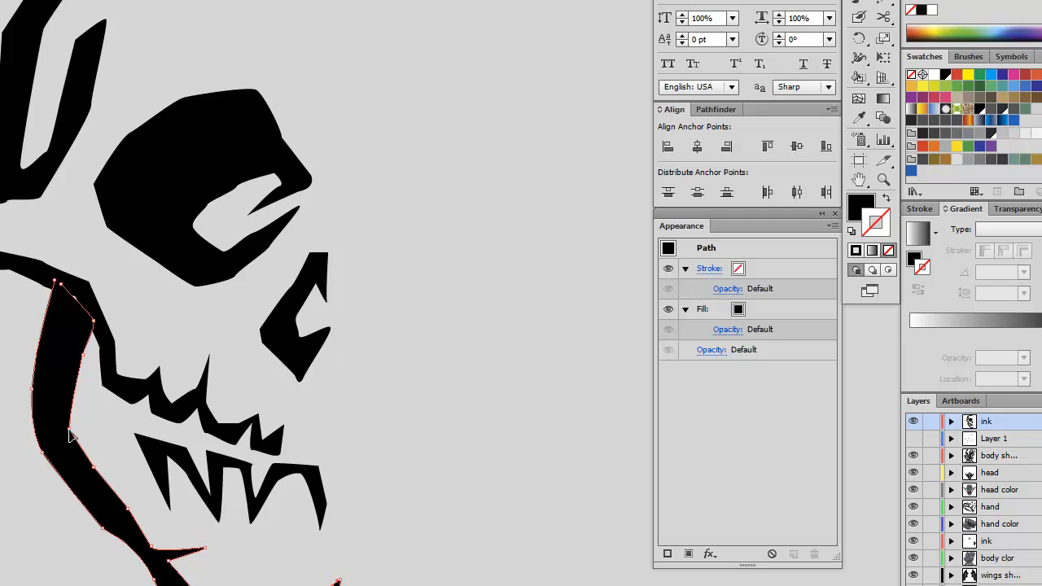
{"action": "left_click_drag", "start_coordinate": [70, 429], "coordinate": [54, 372]}
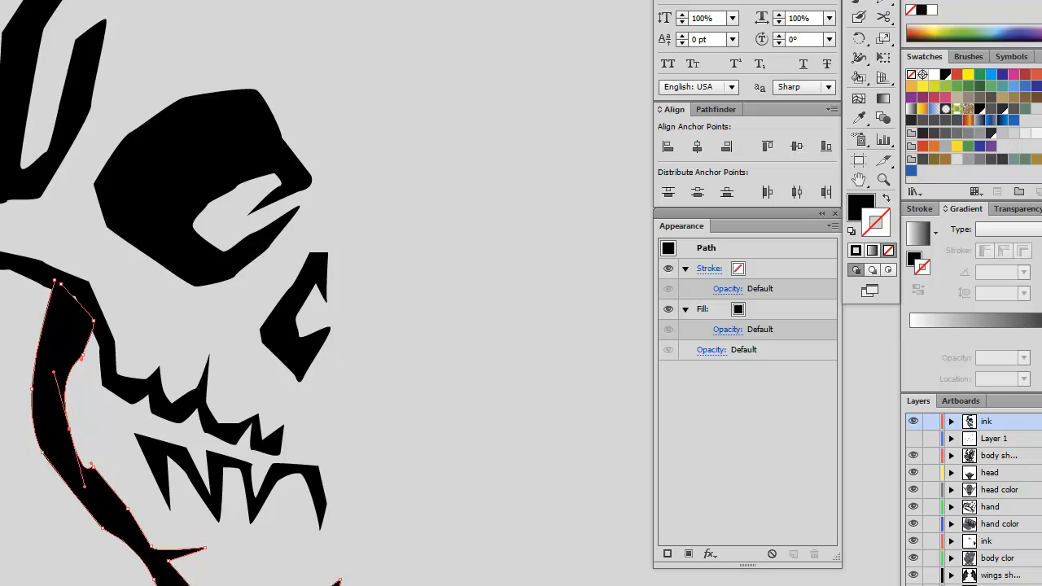
Select the eye socket shape and convert its two upper anchor points into smooth curves.
{"action": "left_click", "coordinate": [859, 179]}
{"action": "left_click_drag", "start_coordinate": [307, 328], "coordinate": [288, 286]}
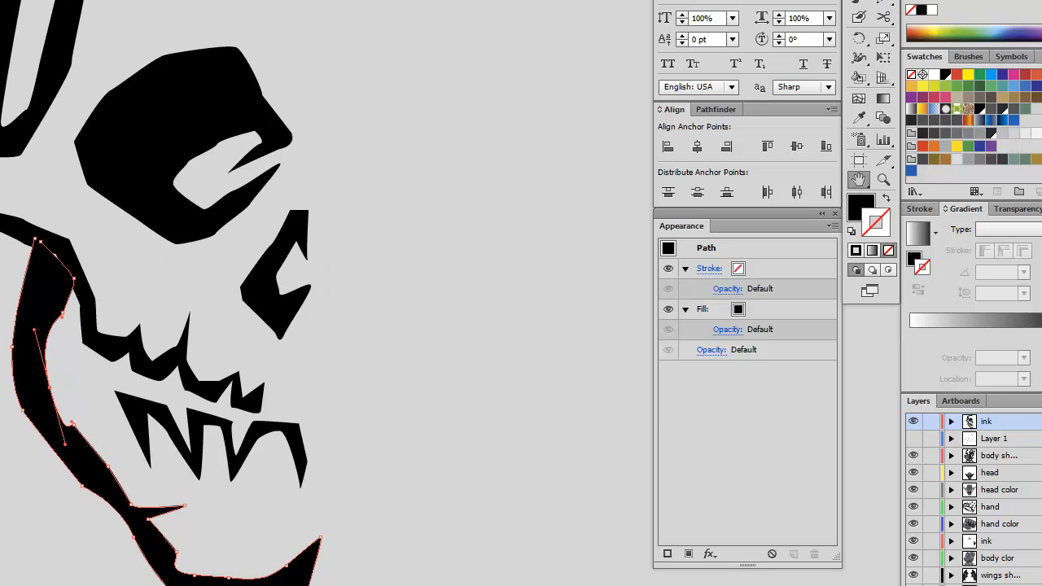
{"action": "key", "text": "v"}
{"action": "left_click", "coordinate": [226, 86]}
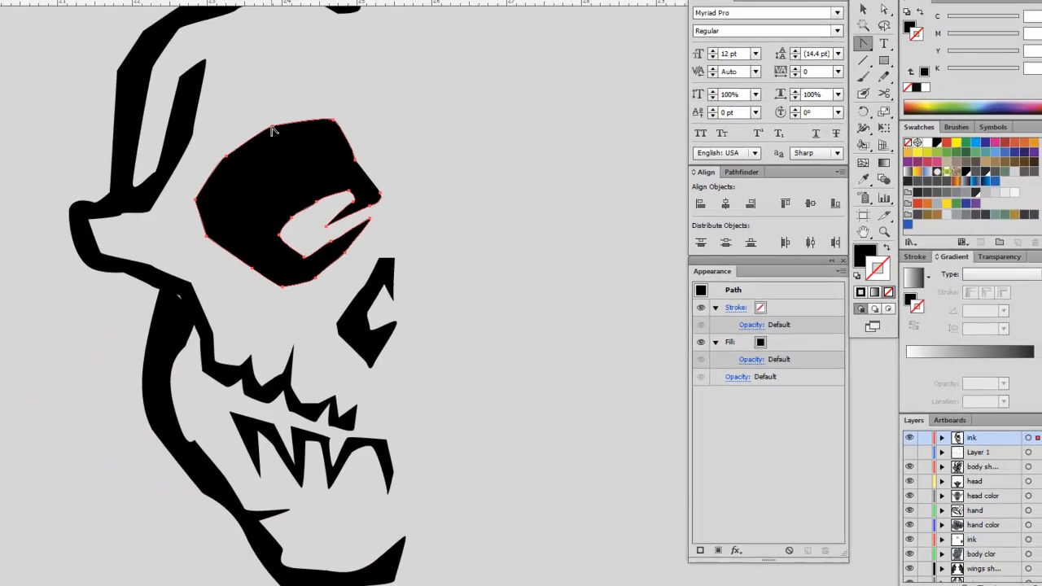
{"action": "left_click_drag", "start_coordinate": [166, 55], "coordinate": [126, 63]}
{"action": "left_click_drag", "start_coordinate": [309, 176], "coordinate": [308, 175]}
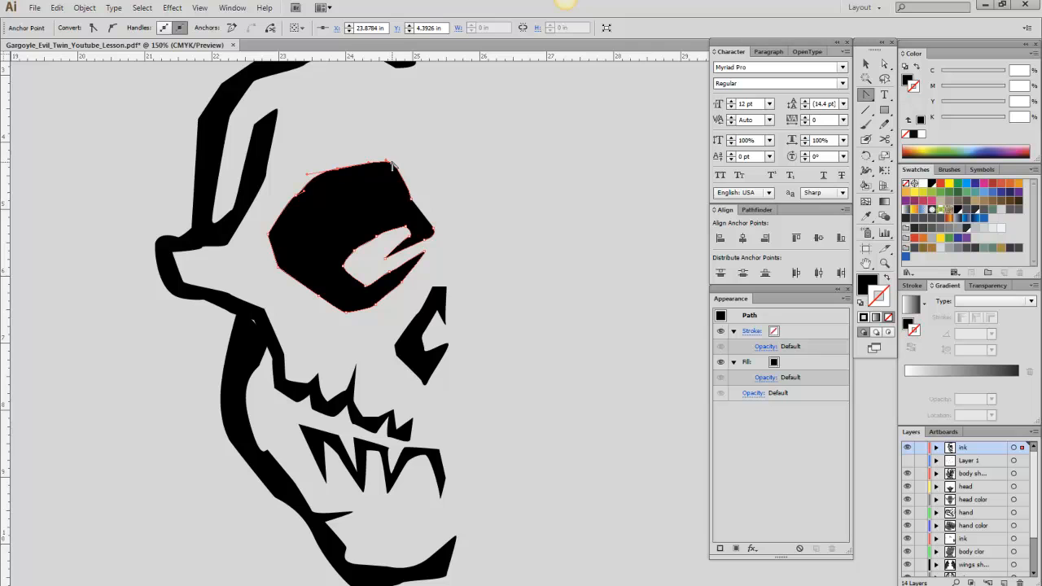
{"action": "left_click", "coordinate": [389, 164]}
{"action": "left_click_drag", "start_coordinate": [389, 165], "coordinate": [371, 153]}
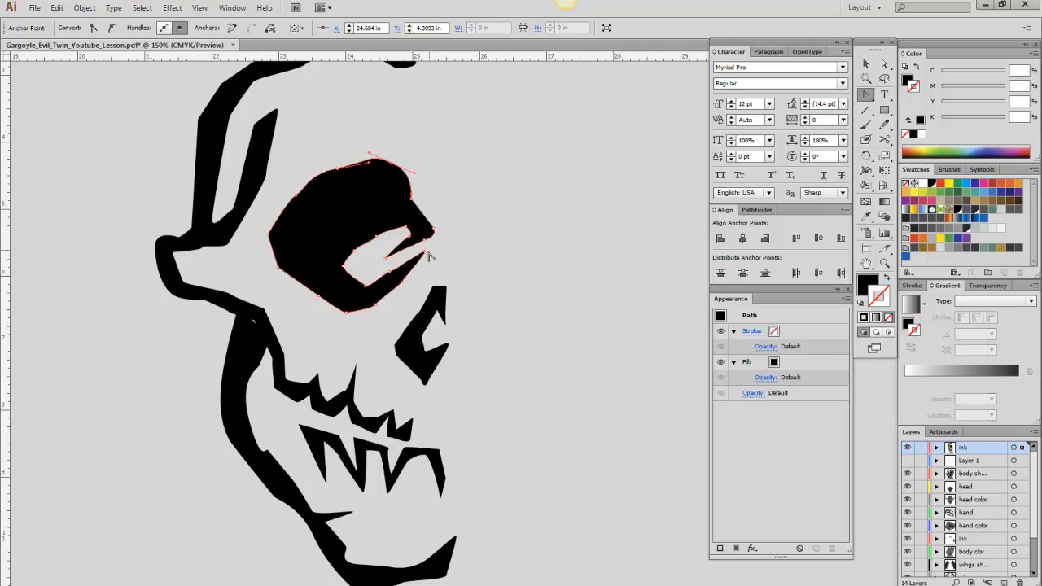
Round the bottom and lower back anchor points of the eye socket into curves.
{"action": "left_click_drag", "start_coordinate": [348, 314], "coordinate": [380, 322]}
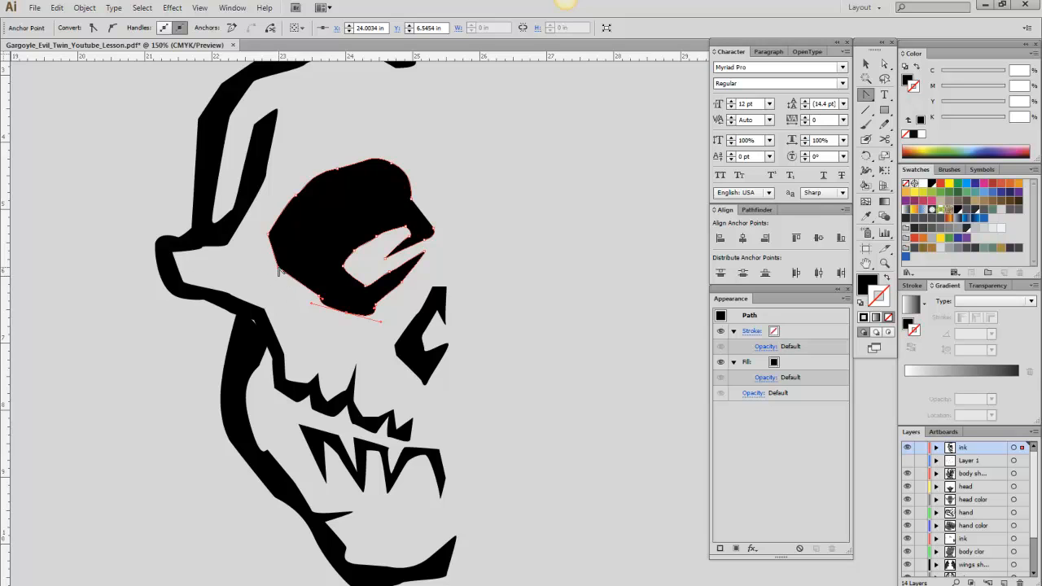
{"action": "left_click_drag", "start_coordinate": [278, 267], "coordinate": [293, 281]}
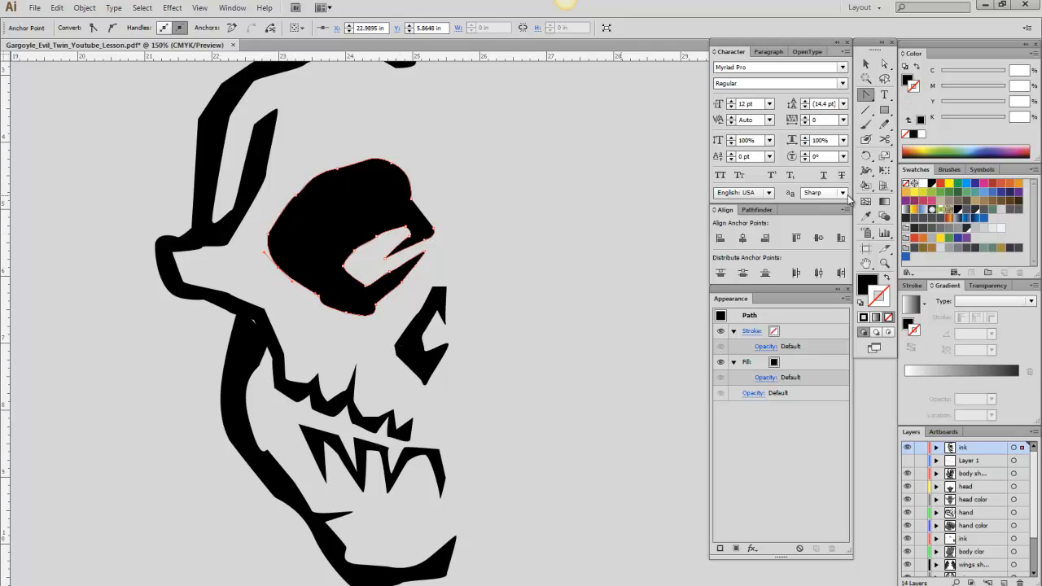
{"action": "left_click", "coordinate": [866, 263]}
{"action": "left_click_drag", "start_coordinate": [427, 261], "coordinate": [414, 377]}
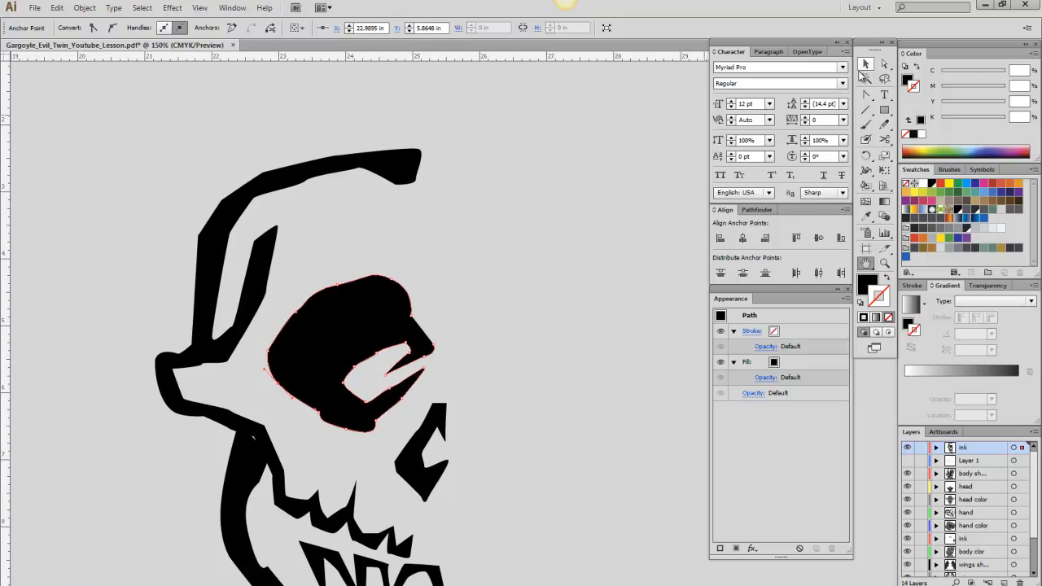
Select the main skull outline and convert two outer anchor points on the cranium into smooth curves with the Convert Anchor Point tool.
{"action": "left_click", "coordinate": [884, 64]}
{"action": "left_click", "coordinate": [419, 158]}
{"action": "left_click", "coordinate": [866, 94]}
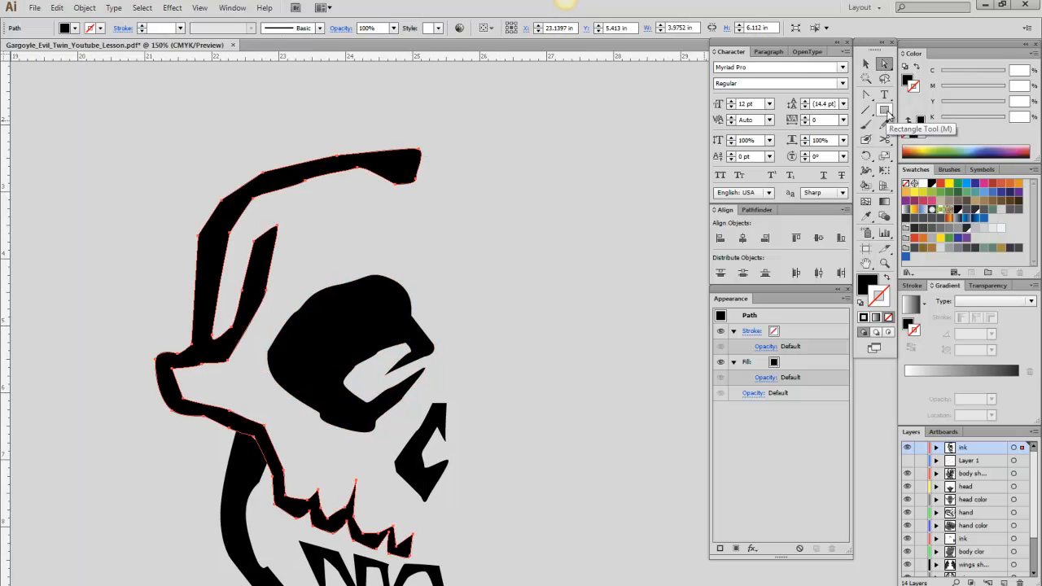
{"action": "left_click", "coordinate": [928, 112]}
{"action": "left_click", "coordinate": [867, 98]}
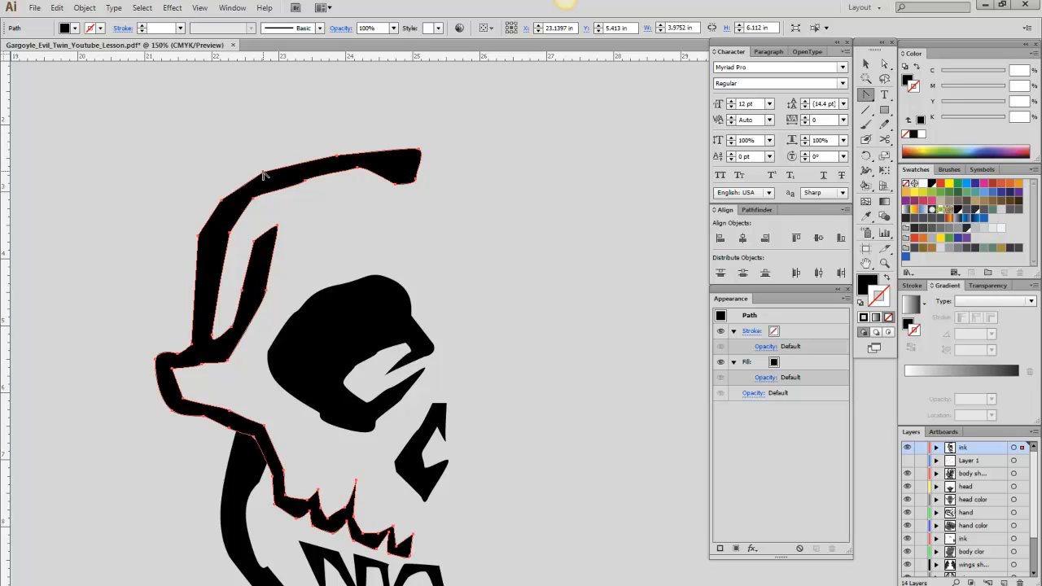
{"action": "left_click_drag", "start_coordinate": [263, 174], "coordinate": [301, 151]}
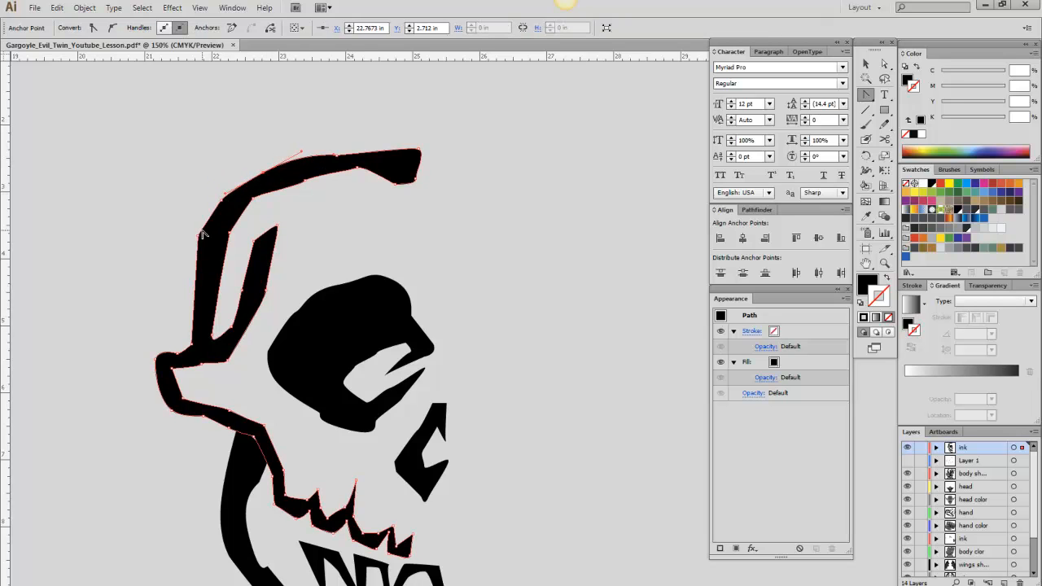
{"action": "left_click_drag", "start_coordinate": [198, 238], "coordinate": [190, 277]}
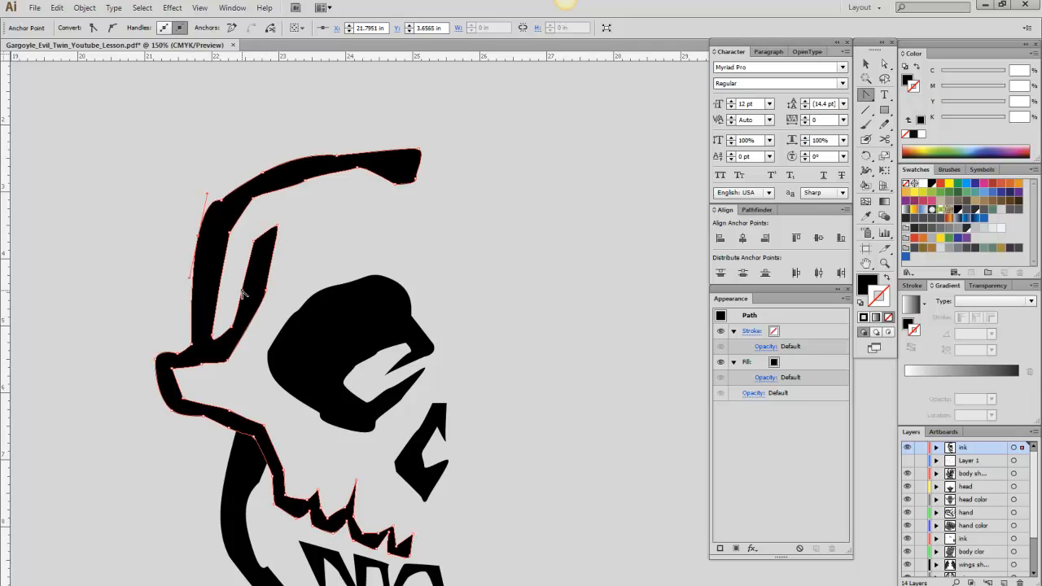
Curve the lower anchor points of the temple spur on the skull outline.
{"action": "left_click_drag", "start_coordinate": [237, 324], "coordinate": [226, 367]}
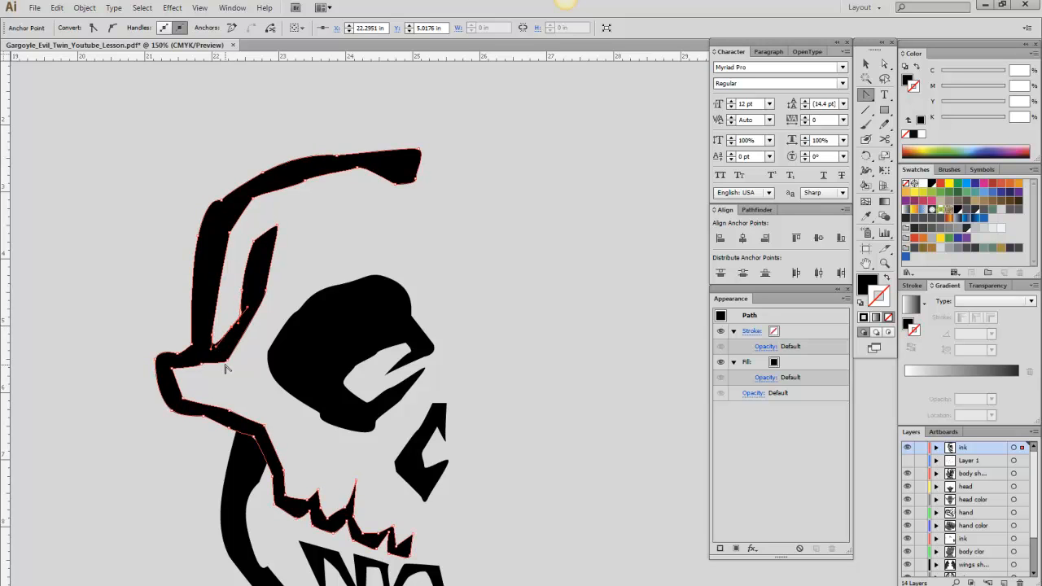
{"action": "left_click", "coordinate": [226, 368]}
{"action": "left_click", "coordinate": [242, 344]}
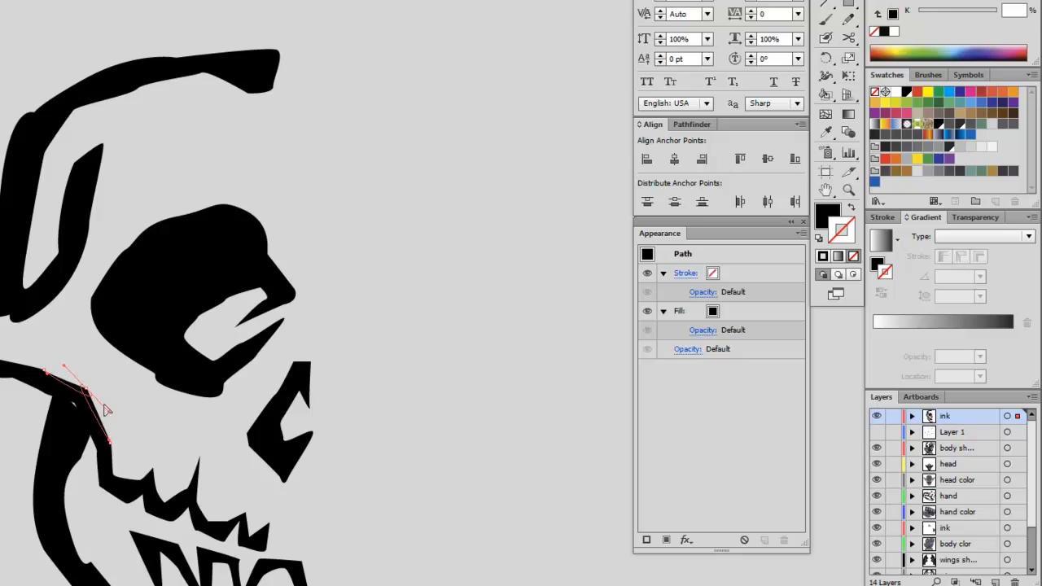
Round the gaps between the upper teeth by converting their anchor points into smooth curves.
{"action": "left_click", "coordinate": [148, 501]}
{"action": "mouse_move", "coordinate": [139, 481]}
{"action": "left_mouse_down"}
{"action": "mouse_move", "coordinate": [118, 484]}
{"action": "mouse_move", "coordinate": [127, 495]}
{"action": "left_mouse_up"}
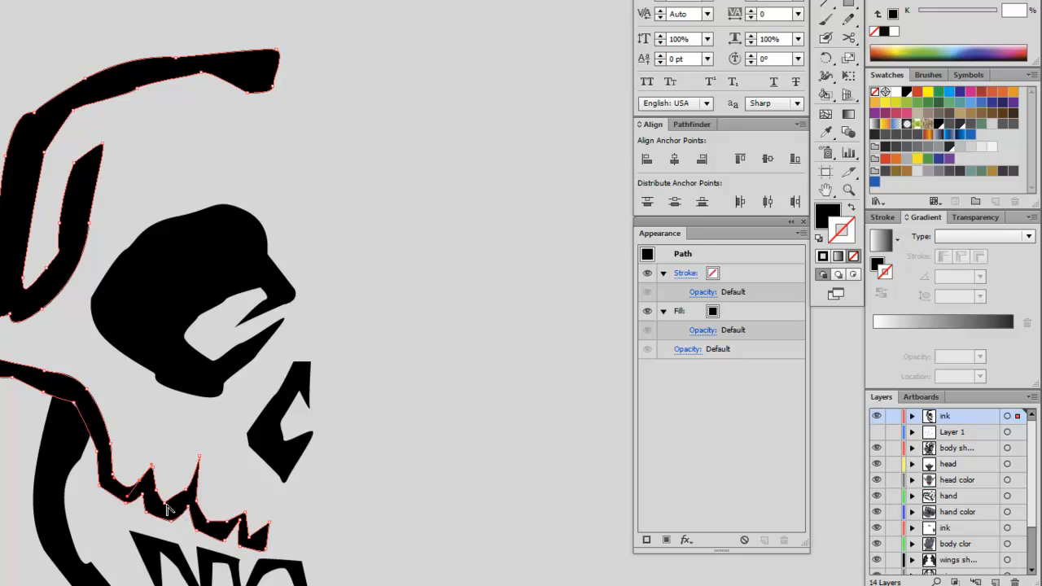
{"action": "left_click", "coordinate": [166, 508]}
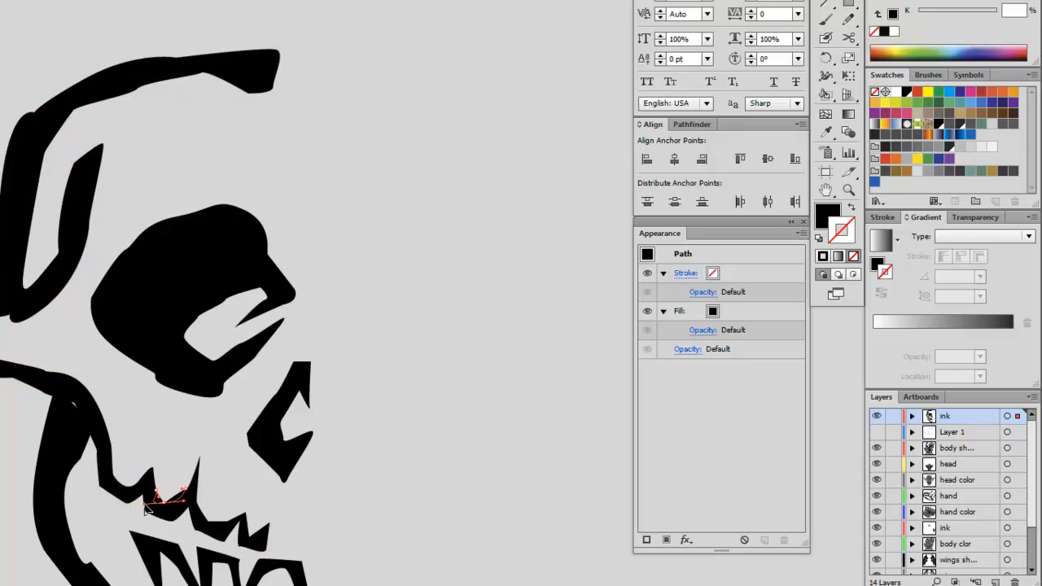
{"action": "left_click", "coordinate": [214, 519]}
{"action": "left_click_drag", "start_coordinate": [208, 522], "coordinate": [222, 533]}
{"action": "left_click", "coordinate": [249, 540]}
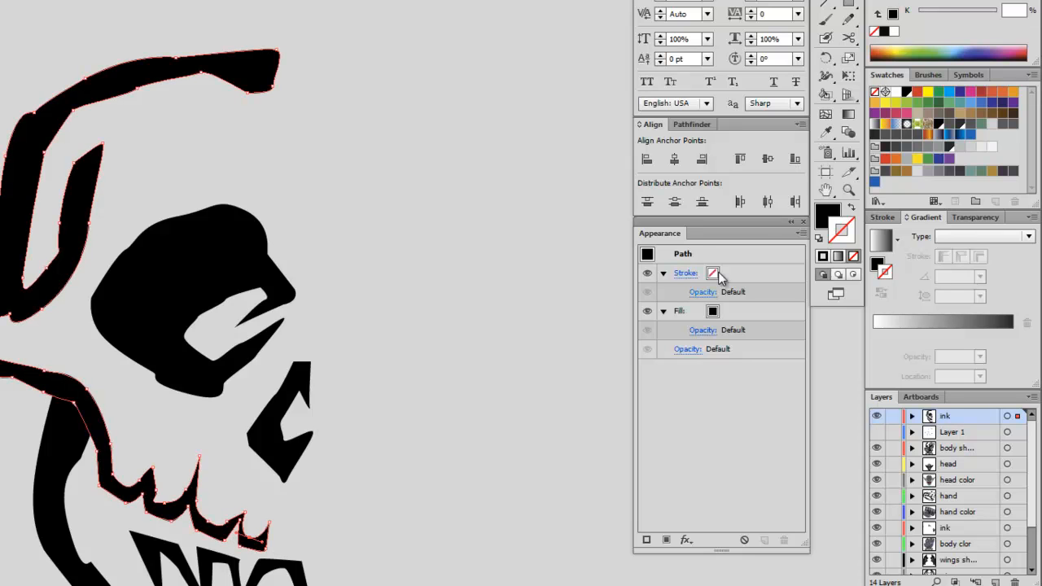
Select the lower teeth shape and curve the inner anchor point of its rearmost tooth.
{"action": "left_click", "coordinate": [825, 189]}
{"action": "left_click_drag", "start_coordinate": [367, 386], "coordinate": [355, 241]}
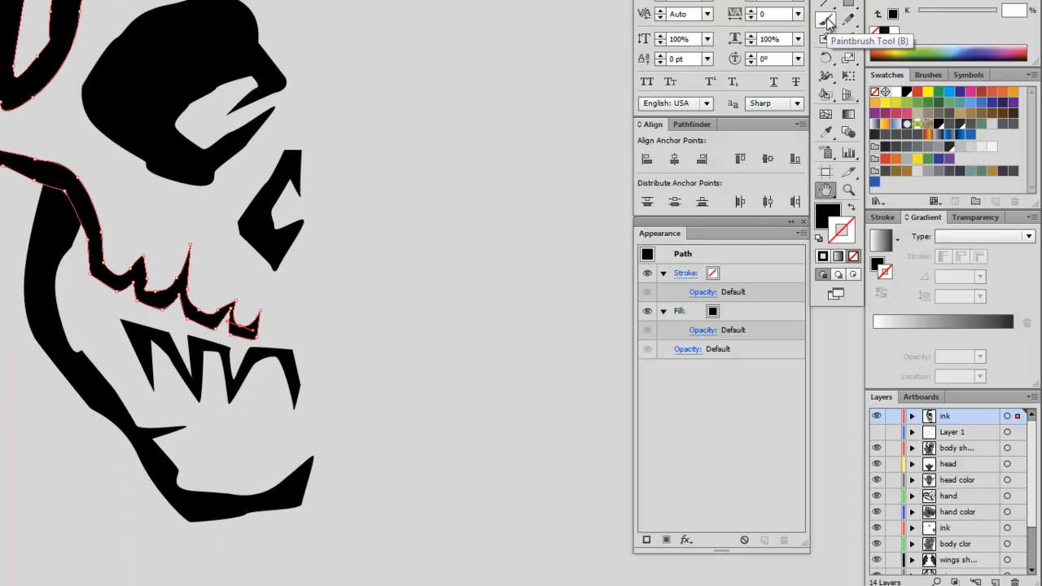
{"action": "left_click", "coordinate": [826, 21]}
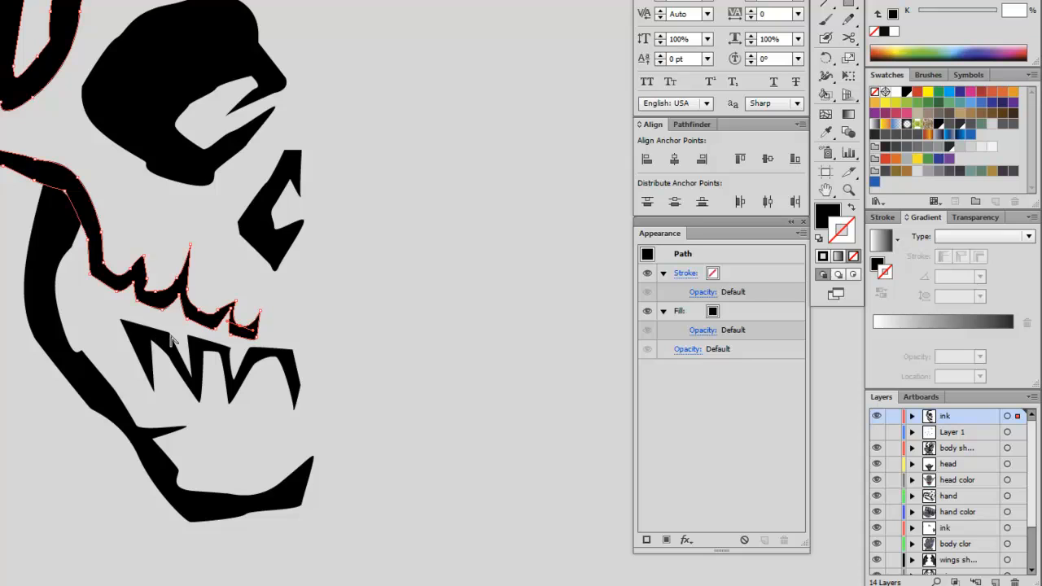
{"action": "left_click", "coordinate": [325, 342]}
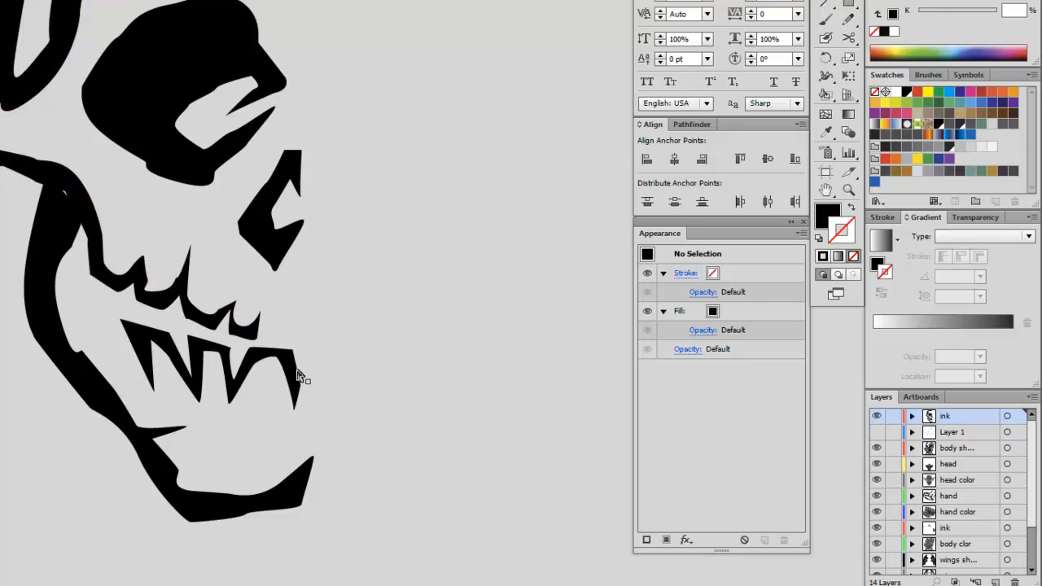
{"action": "left_click", "coordinate": [298, 376]}
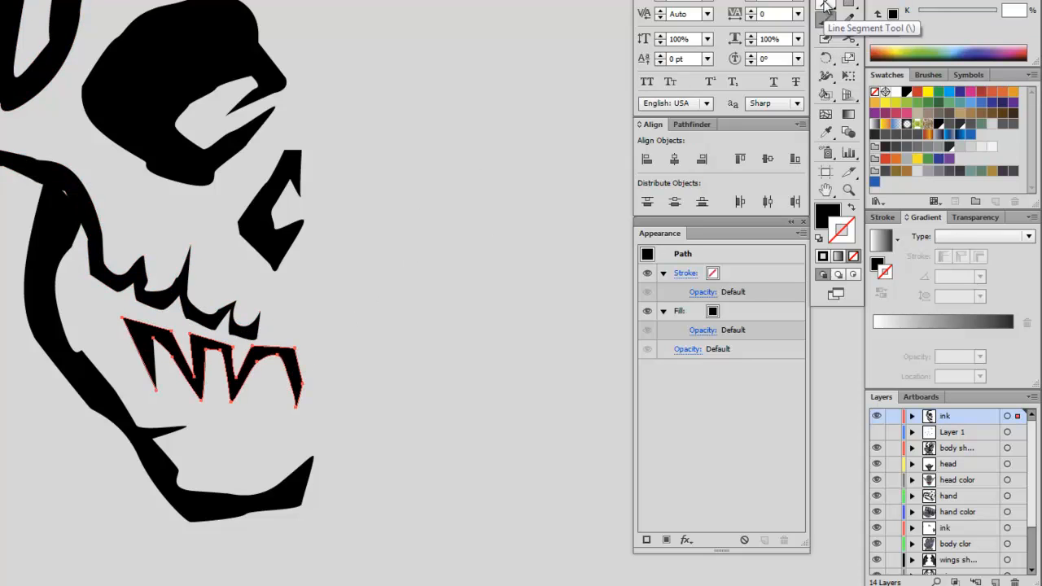
{"action": "left_click_drag", "start_coordinate": [153, 342], "coordinate": [145, 346]}
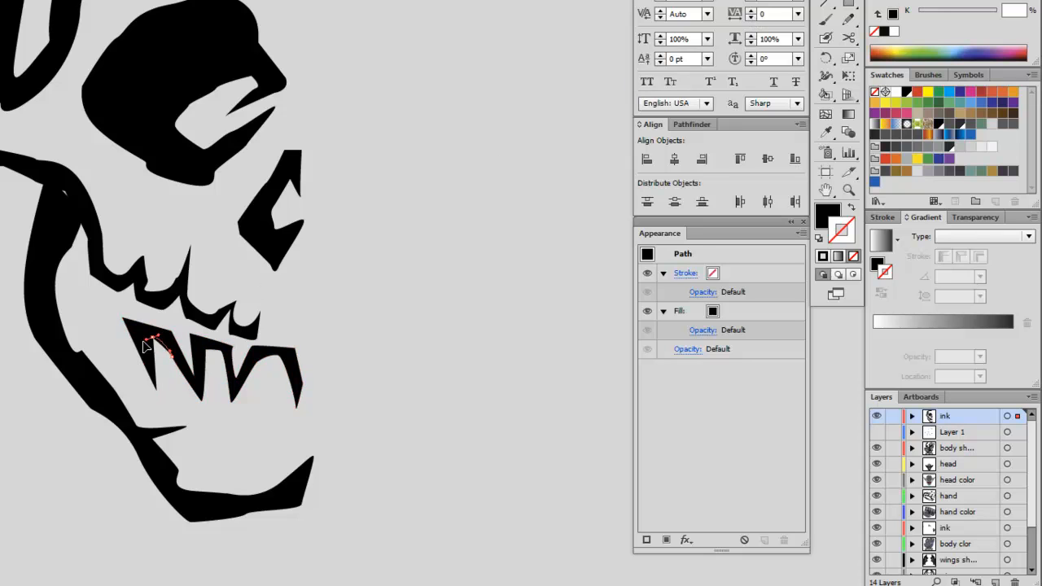
{"action": "left_click", "coordinate": [145, 346]}
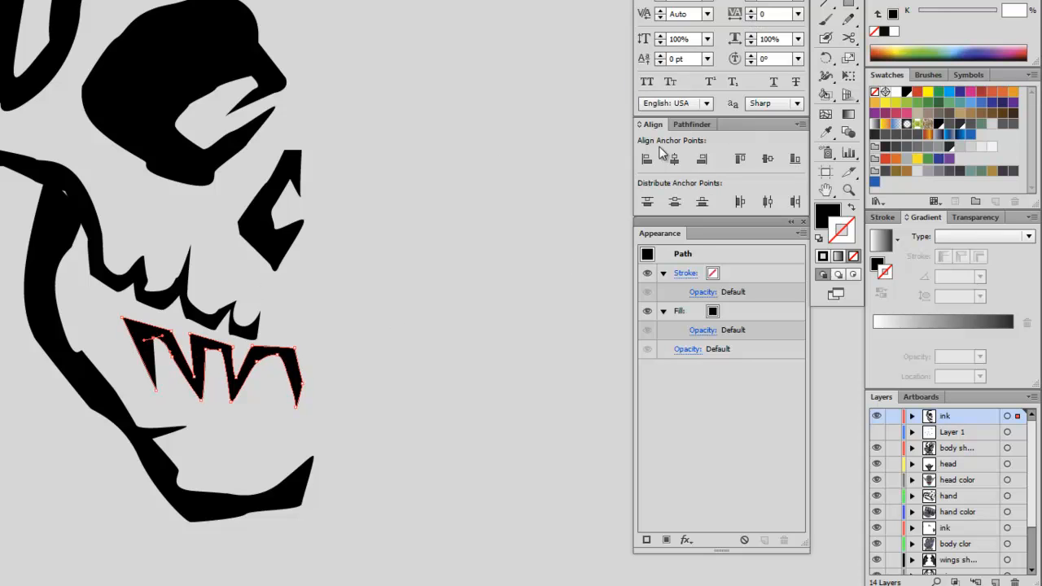
Round the upper corners of the lower teeth shape at its front, middle and rear.
{"action": "left_click", "coordinate": [691, 124]}
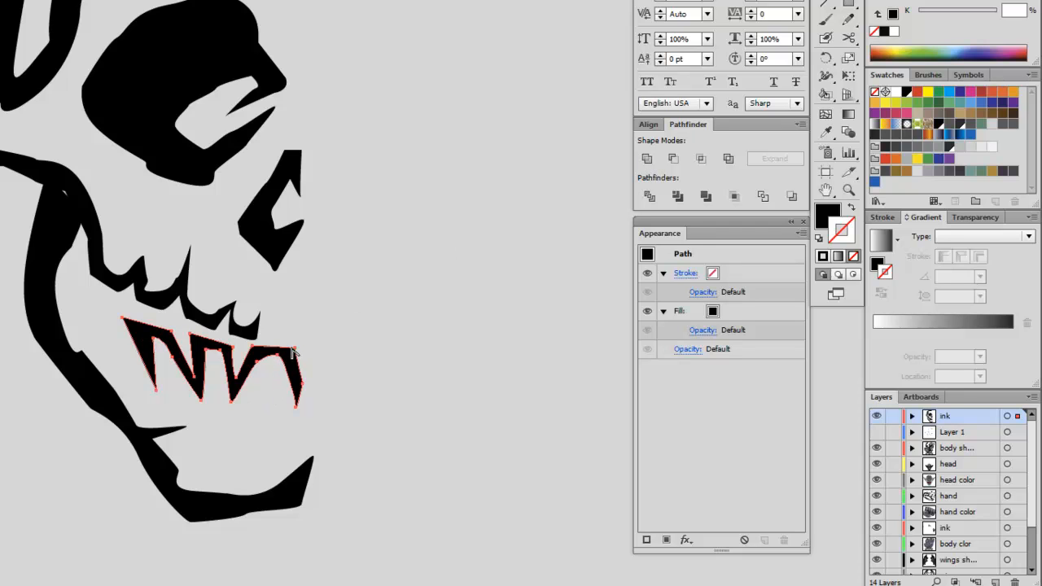
{"action": "left_click_drag", "start_coordinate": [291, 351], "coordinate": [279, 340]}
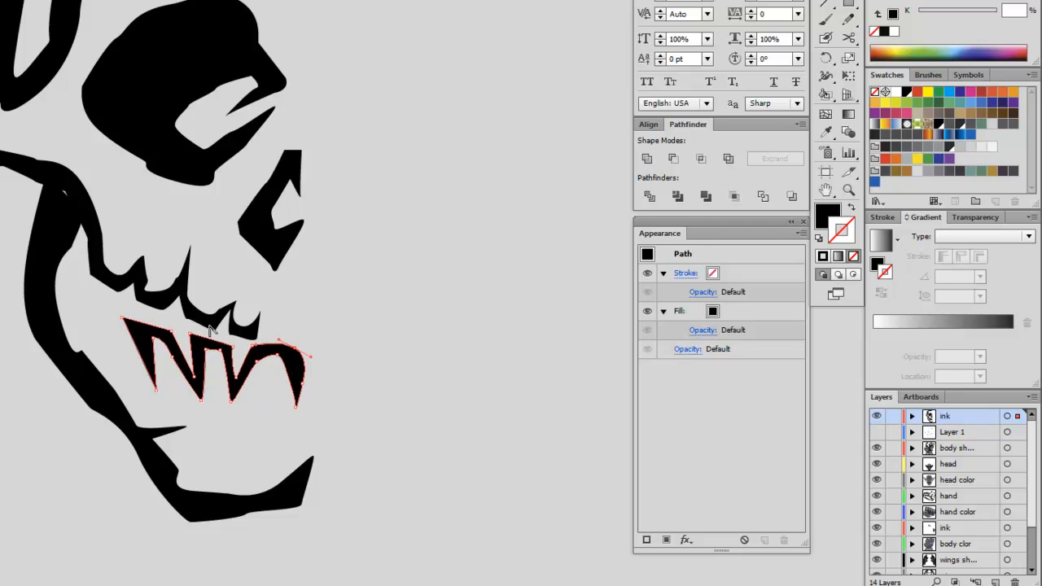
{"action": "mouse_move", "coordinate": [189, 334]}
{"action": "left_mouse_down"}
{"action": "mouse_move", "coordinate": [200, 338]}
{"action": "mouse_move", "coordinate": [182, 339]}
{"action": "left_mouse_up"}
{"action": "left_click_drag", "start_coordinate": [122, 323], "coordinate": [113, 324]}
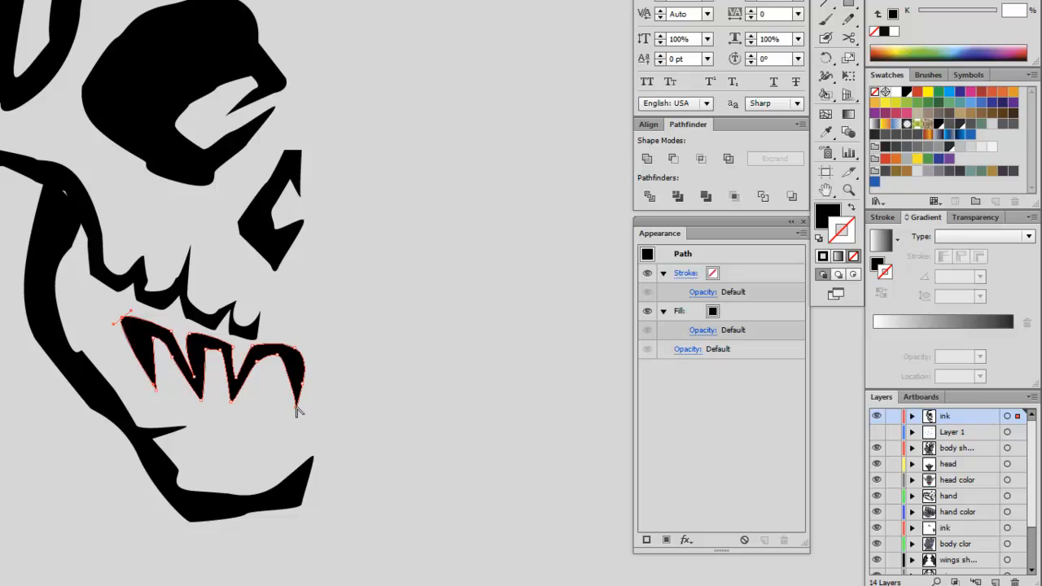
Reshape the forehead end and top of the cranium outline by moving anchor points with the Direct Selection tool.
{"action": "left_click", "coordinate": [848, 190]}
{"action": "left_click", "coordinate": [359, 306], "text": "alt"}
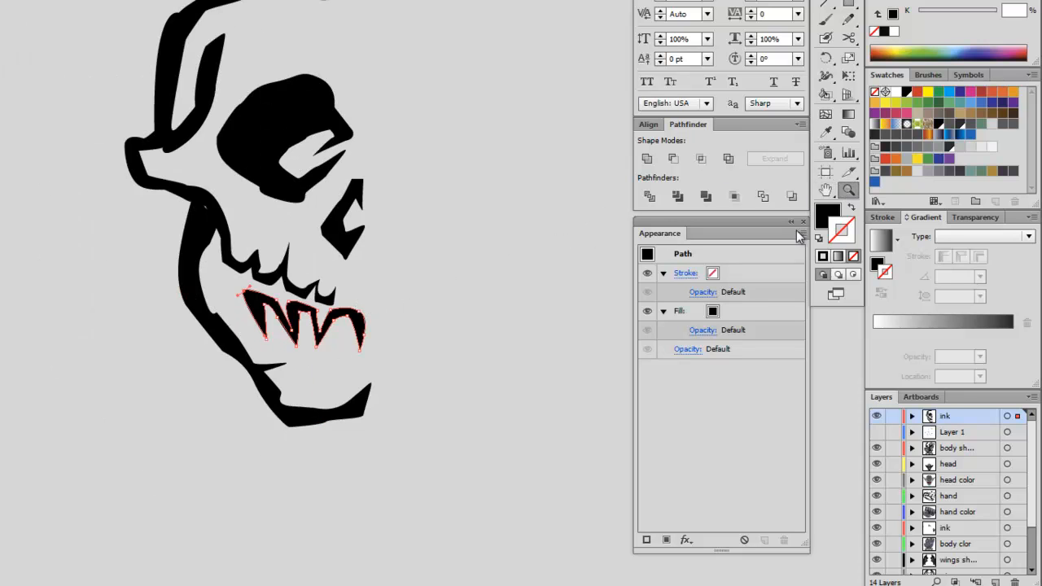
{"action": "left_click", "coordinate": [825, 190]}
{"action": "left_click_drag", "start_coordinate": [356, 210], "coordinate": [253, 309]}
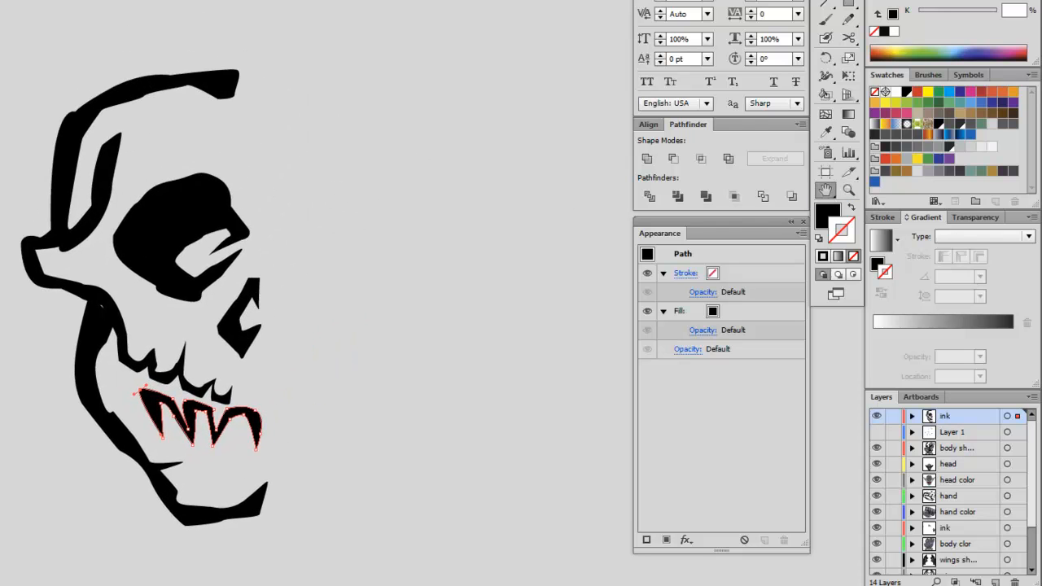
{"action": "key", "text": "a"}
{"action": "left_click_drag", "start_coordinate": [234, 77], "coordinate": [245, 38]}
{"action": "left_click_drag", "start_coordinate": [170, 76], "coordinate": [159, 49]}
{"action": "left_click_drag", "start_coordinate": [113, 93], "coordinate": [197, 57]}
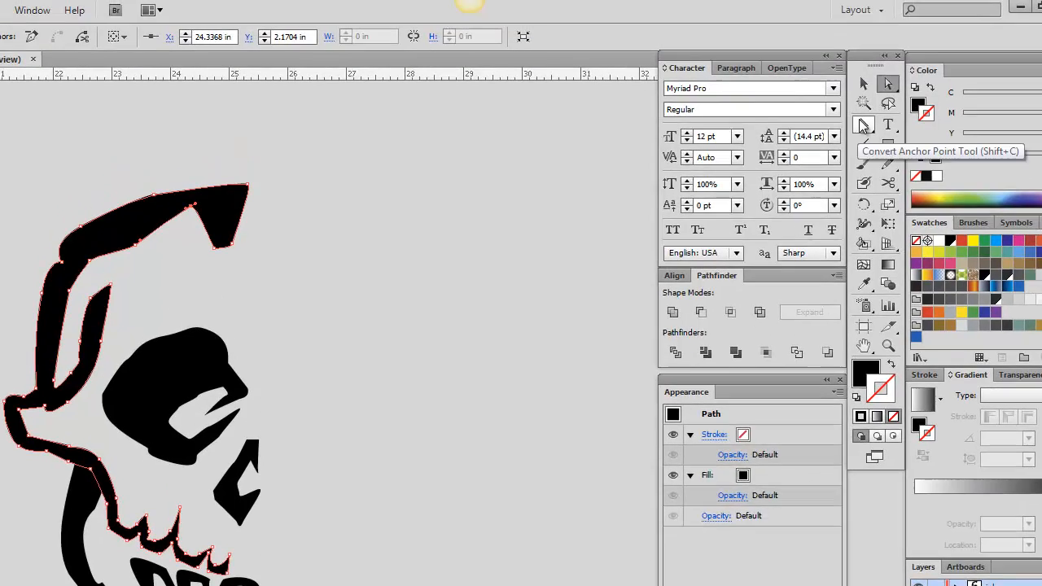
Remove surplus anchor points from the cranium's inner edge and the temple spur with the Delete Anchor Point tool.
{"action": "left_click", "coordinate": [846, 131]}
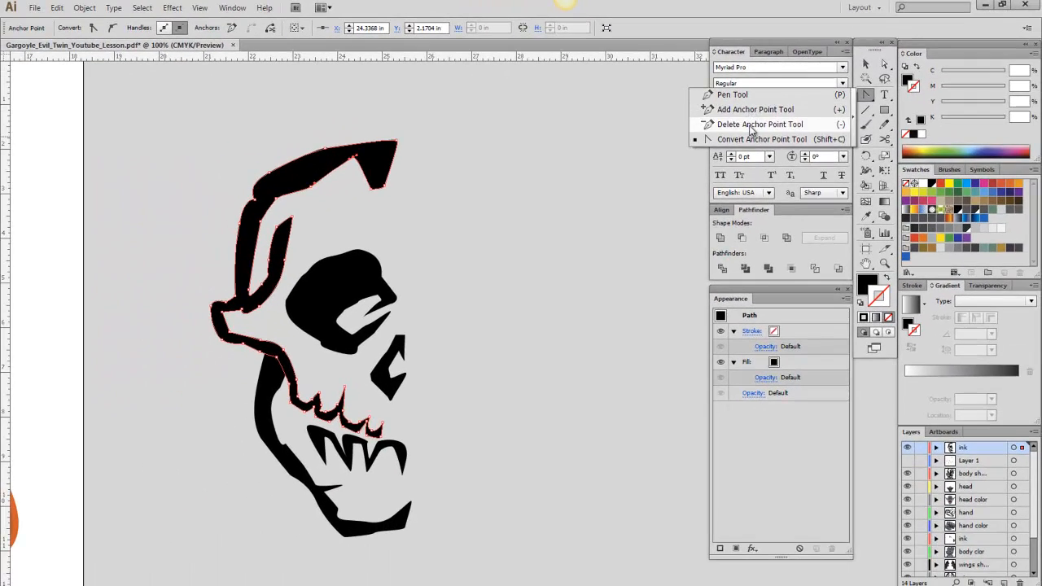
{"action": "left_click", "coordinate": [749, 156]}
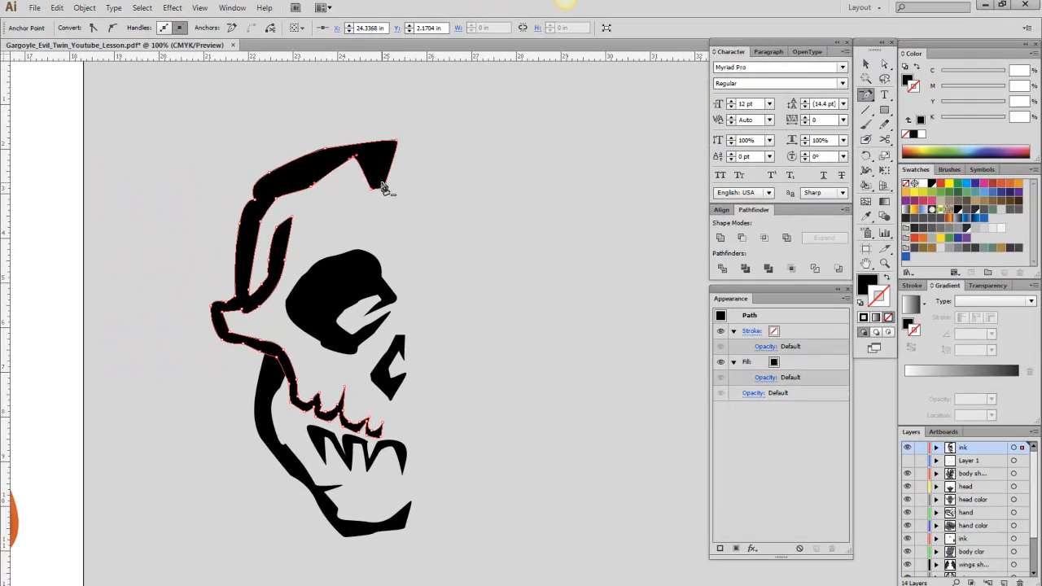
{"action": "left_click", "coordinate": [310, 213]}
{"action": "left_click_drag", "start_coordinate": [372, 195], "coordinate": [315, 193]}
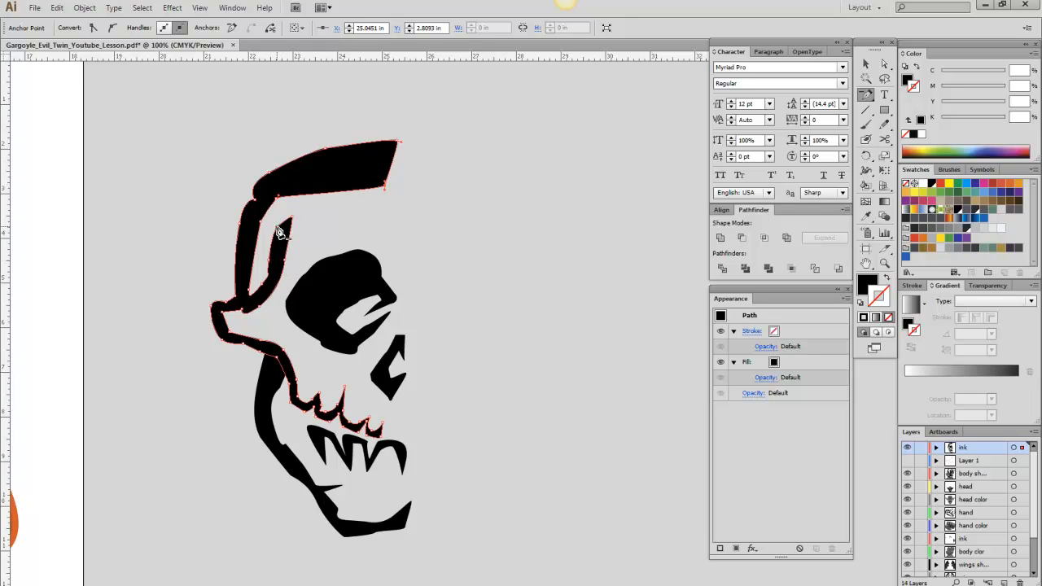
{"action": "left_click", "coordinate": [282, 238]}
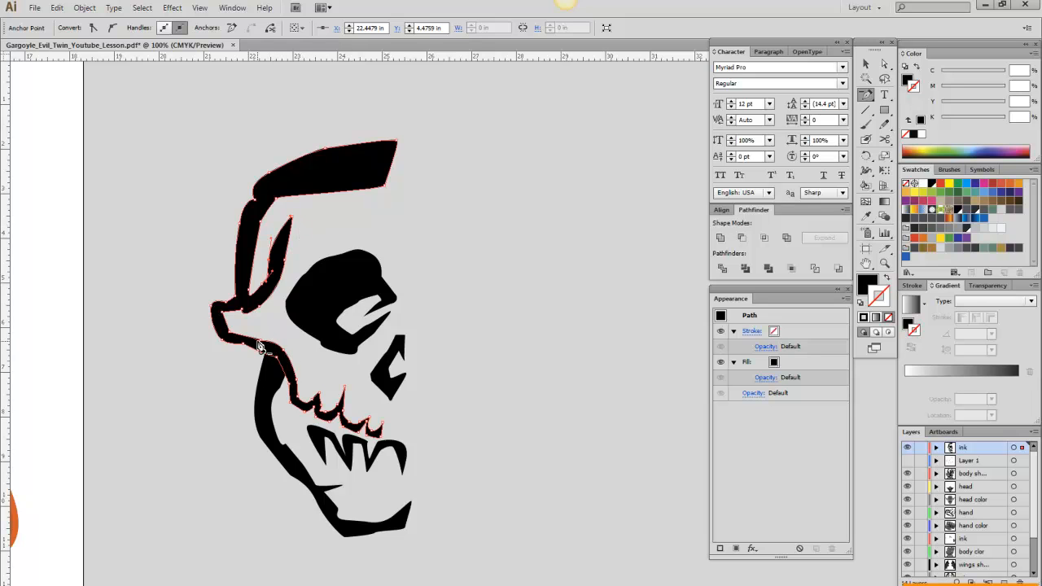
{"action": "left_click", "coordinate": [242, 316]}
Raise the lower corner of the forehead end to thin the cranium line, and delete the extra anchor point at the crown's rear bend.
{"action": "left_click", "coordinate": [884, 63]}
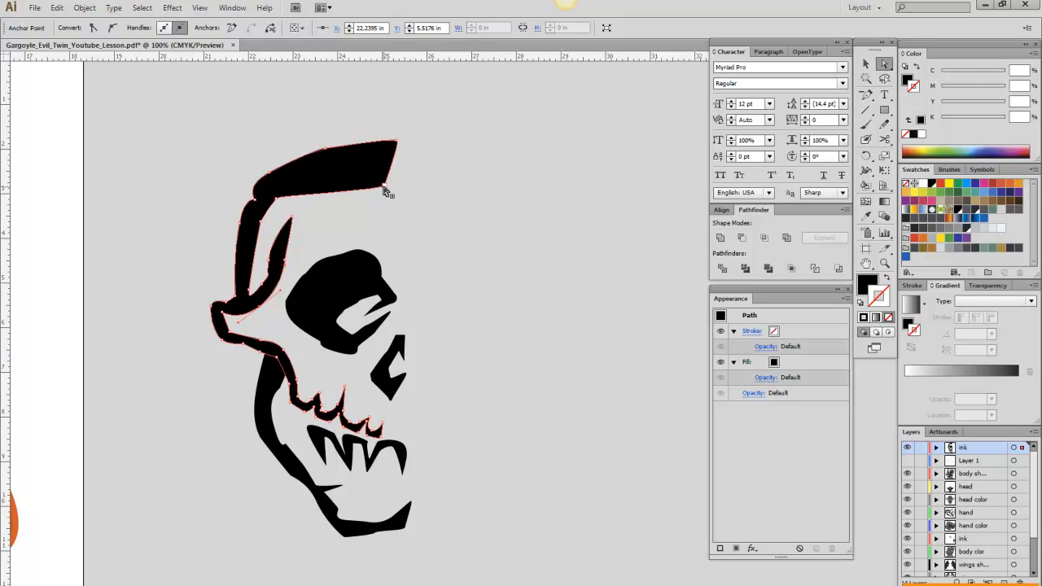
{"action": "left_click_drag", "start_coordinate": [385, 185], "coordinate": [301, 149]}
{"action": "left_click", "coordinate": [257, 197]}
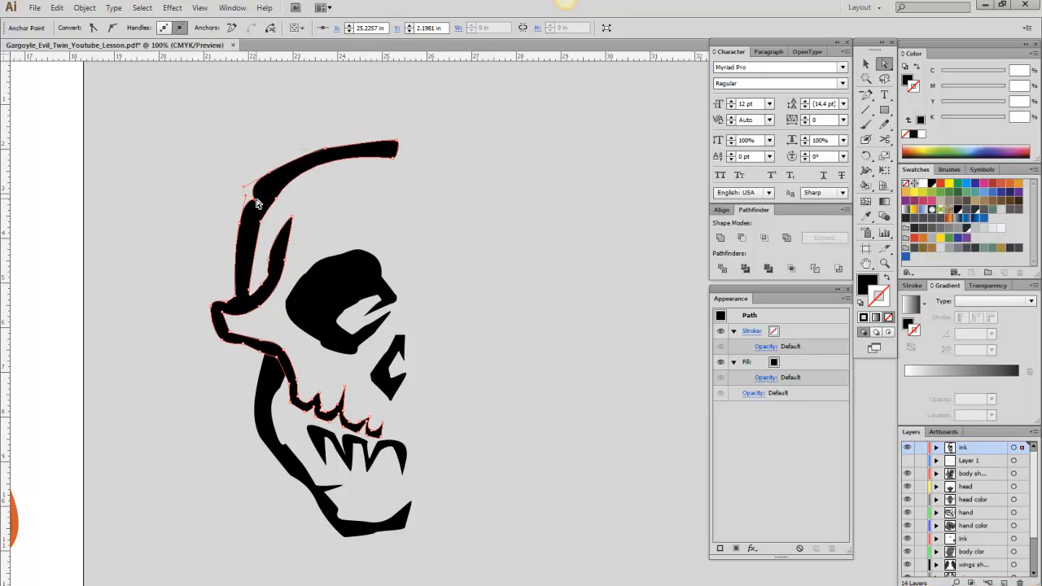
{"action": "left_click", "coordinate": [865, 94]}
{"action": "left_click", "coordinate": [256, 203]}
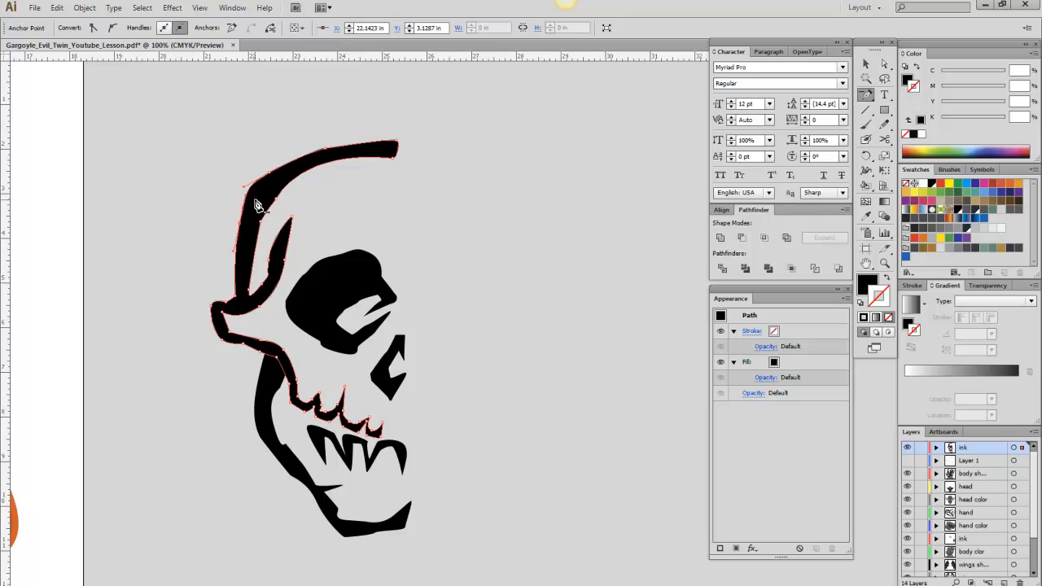
Select all the half-skull shapes and group them.
{"action": "left_click", "coordinate": [865, 64]}
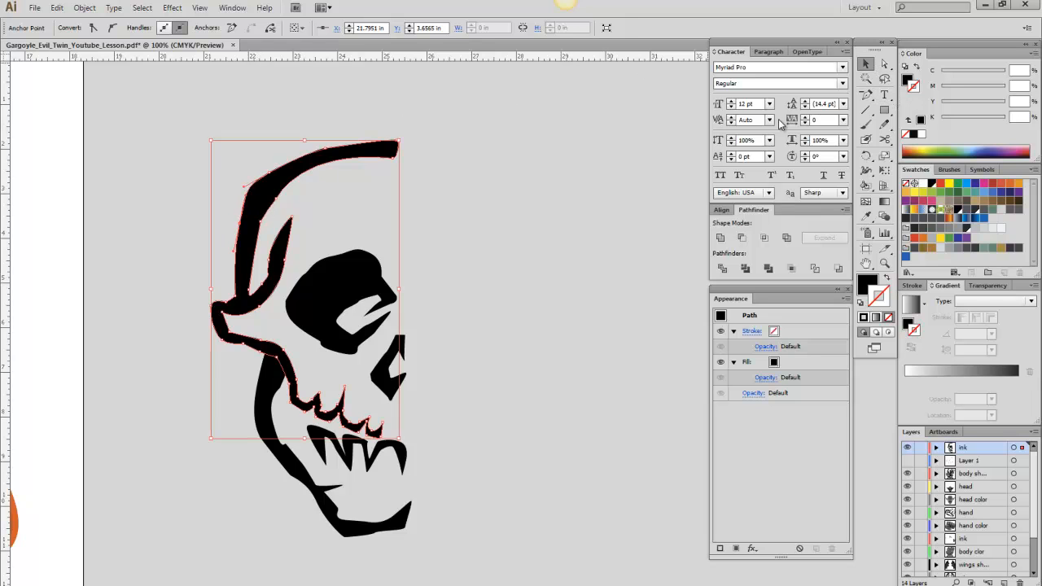
{"action": "left_click", "coordinate": [443, 420]}
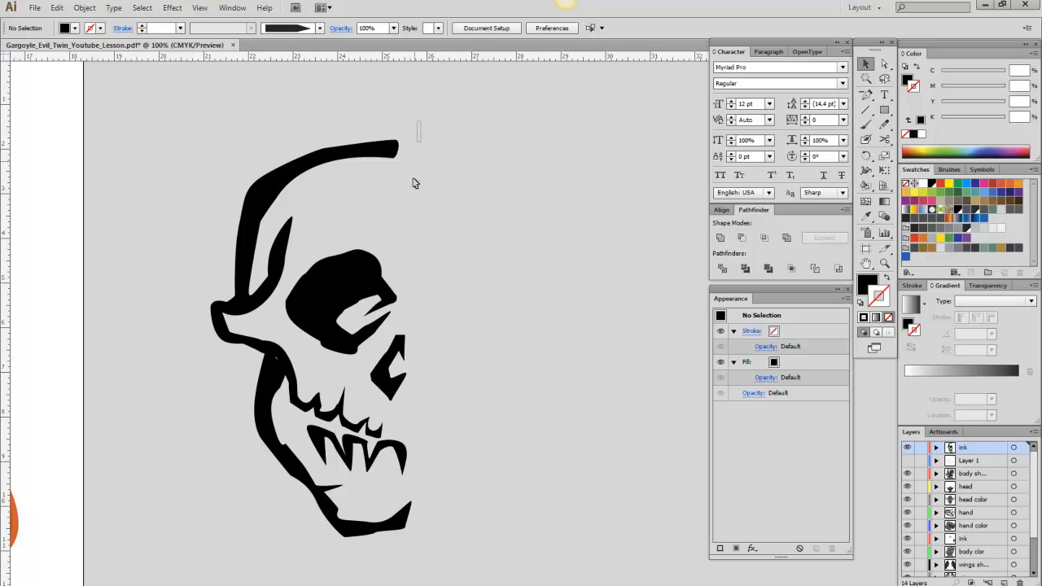
{"action": "left_click_drag", "start_coordinate": [413, 183], "coordinate": [180, 558]}
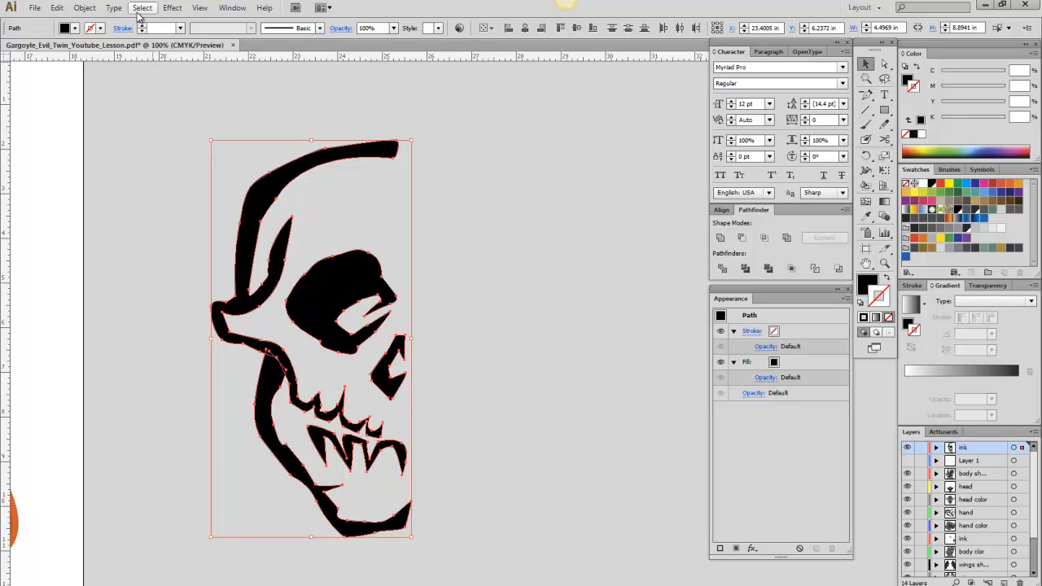
{"action": "left_click", "coordinate": [84, 8]}
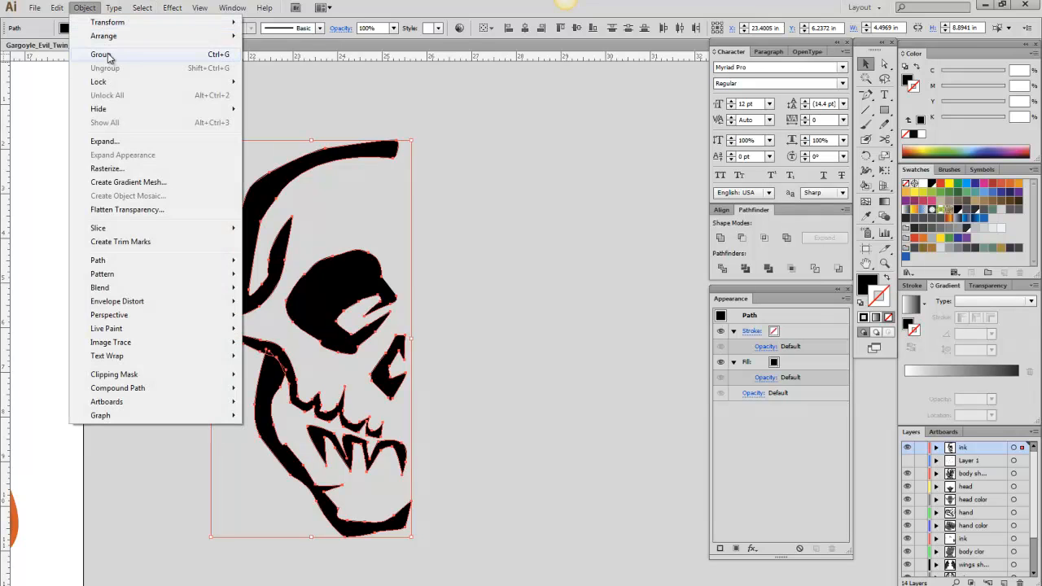
{"action": "left_click", "coordinate": [114, 56]}
Duplicate the half-skull group and place the copy beside the original, on its open face side.
{"action": "key", "text": "ctrl+c"}
{"action": "key", "text": "ctrl+v"}
{"action": "left_click", "coordinate": [554, 315]}
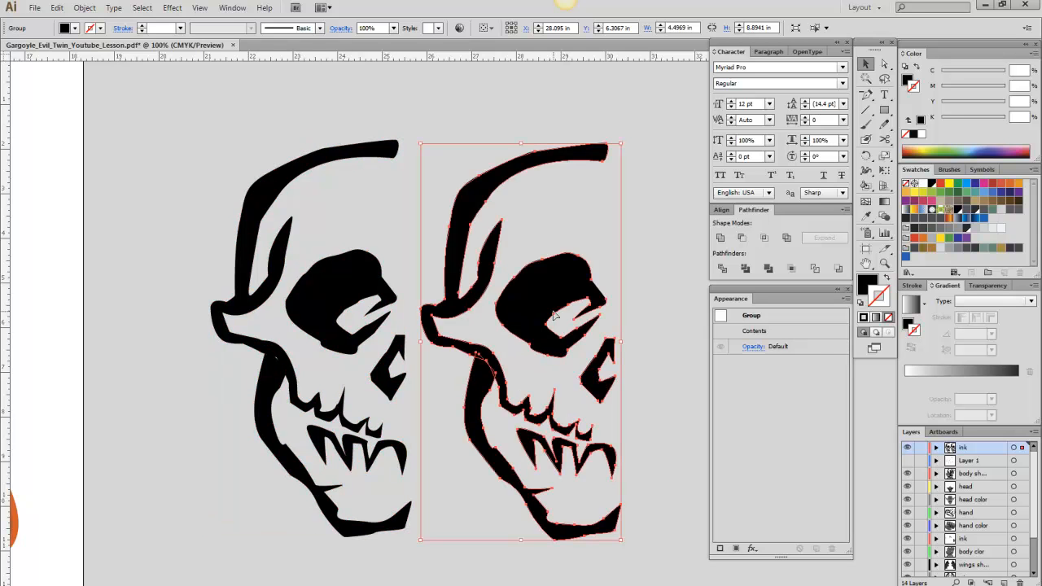
Reflect the duplicated half-skull group across the vertical axis.
{"action": "left_click", "coordinate": [84, 8]}
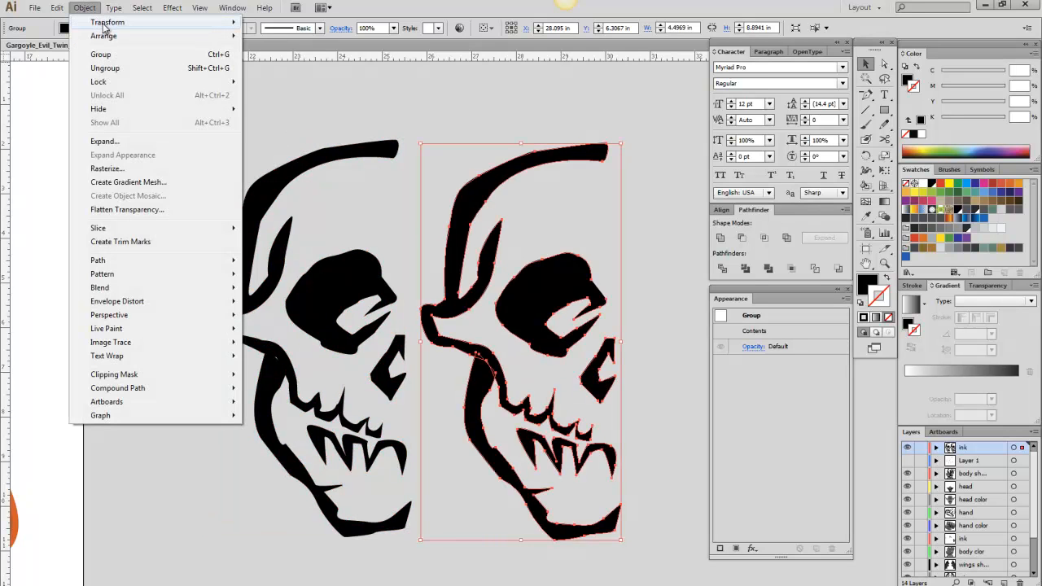
{"action": "mouse_move", "coordinate": [106, 24]}
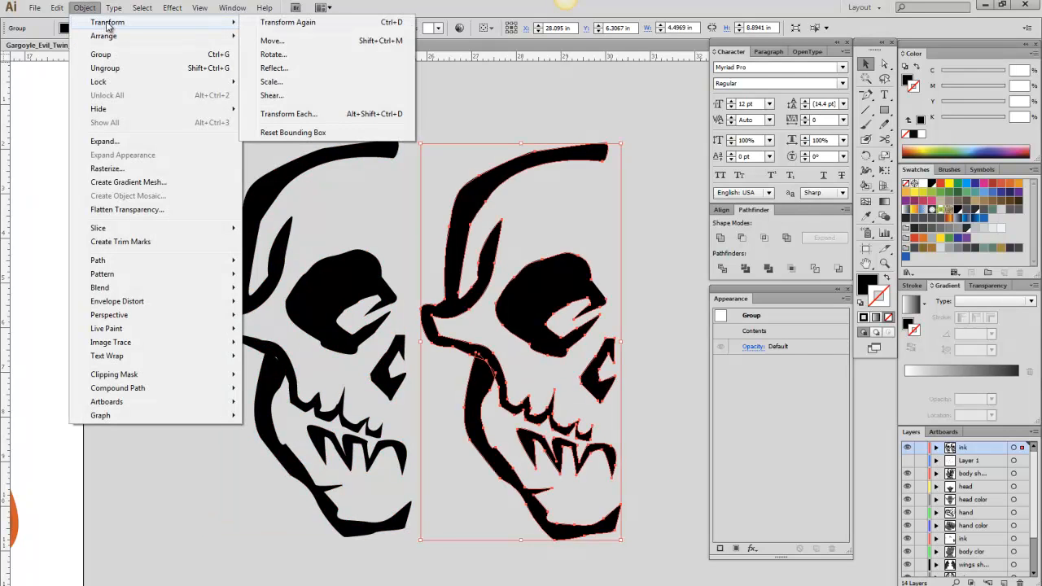
{"action": "left_click", "coordinate": [288, 68]}
{"action": "left_click", "coordinate": [531, 401]}
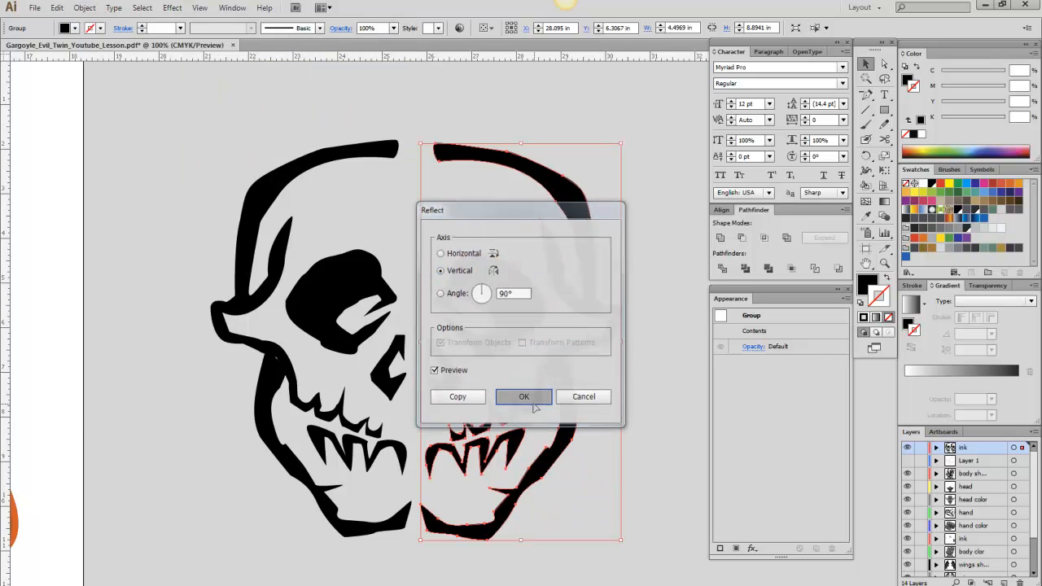
Move the mirrored half-skull against the original until their cranium ends and chins overlap along the centre.
{"action": "left_click_drag", "start_coordinate": [595, 318], "coordinate": [565, 314]}
{"action": "left_click", "coordinate": [626, 289]}
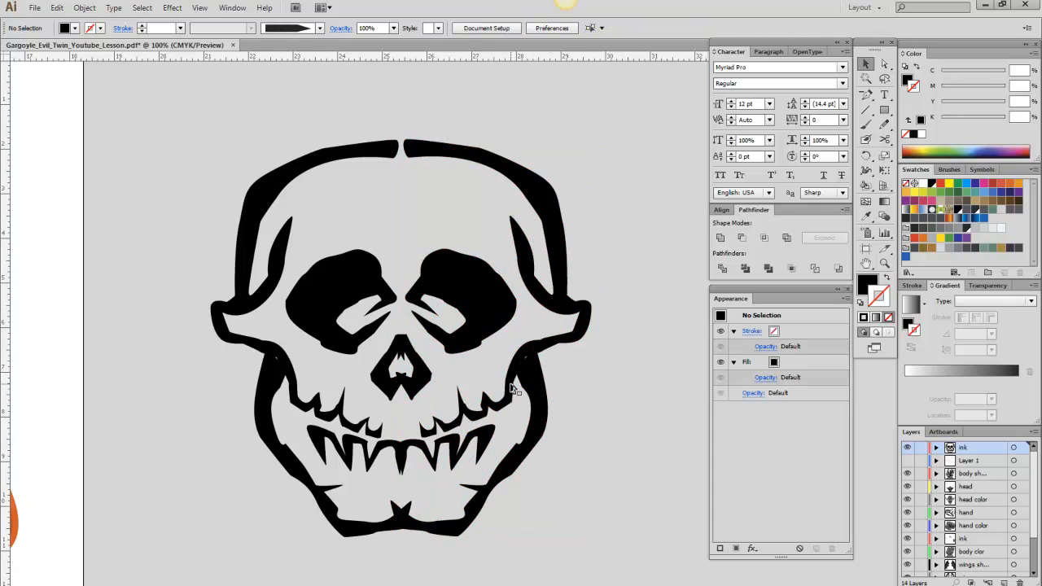
{"action": "left_click", "coordinate": [480, 307]}
{"action": "left_click_drag", "start_coordinate": [563, 309], "coordinate": [545, 316]}
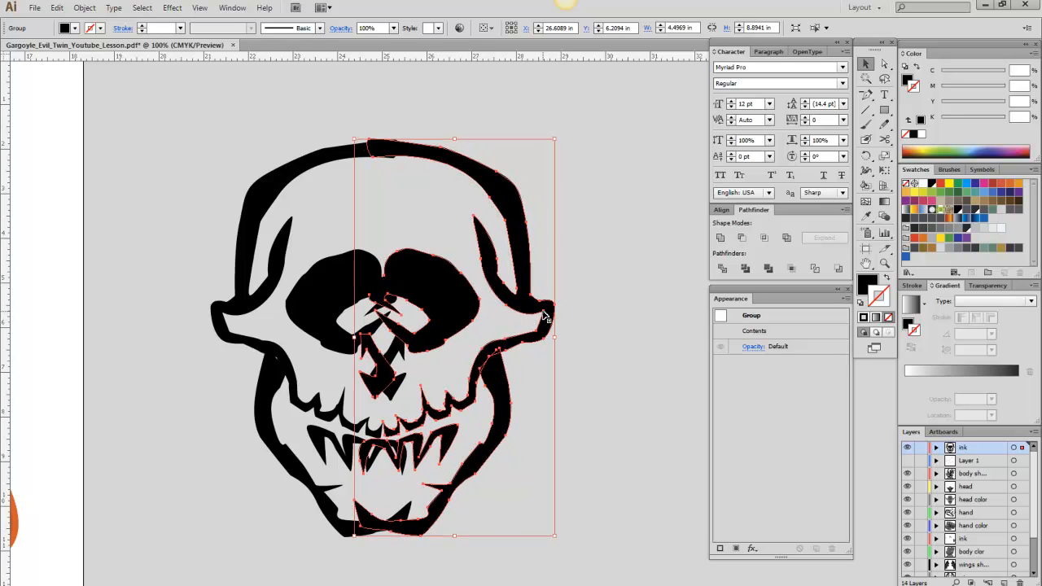
{"action": "left_click", "coordinate": [610, 348]}
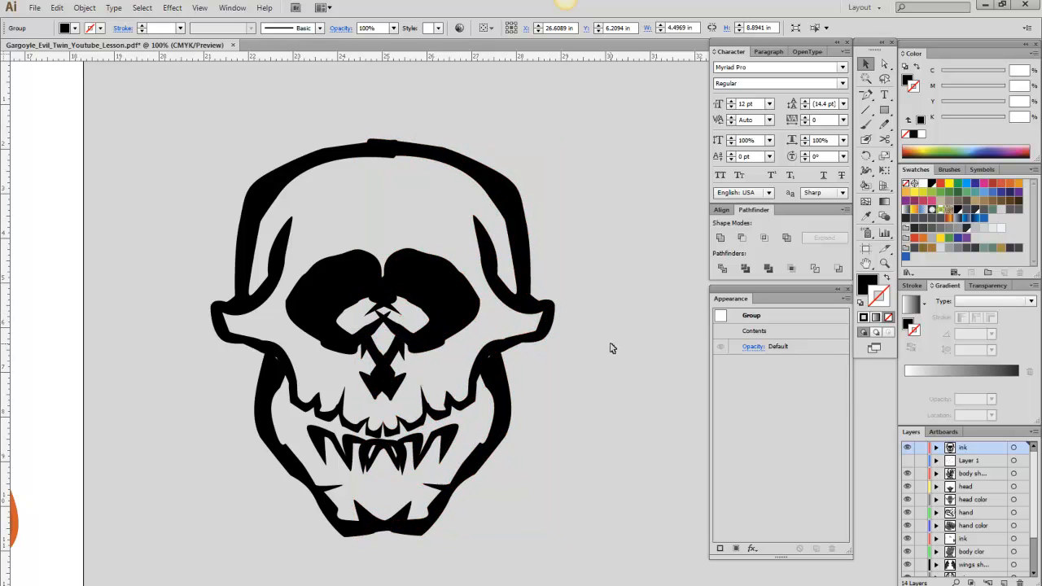
Isolate the mirrored half group and shrink its eye socket to about 1.91 by 1.90 in, clear of the centre.
{"action": "double_click", "coordinate": [454, 300]}
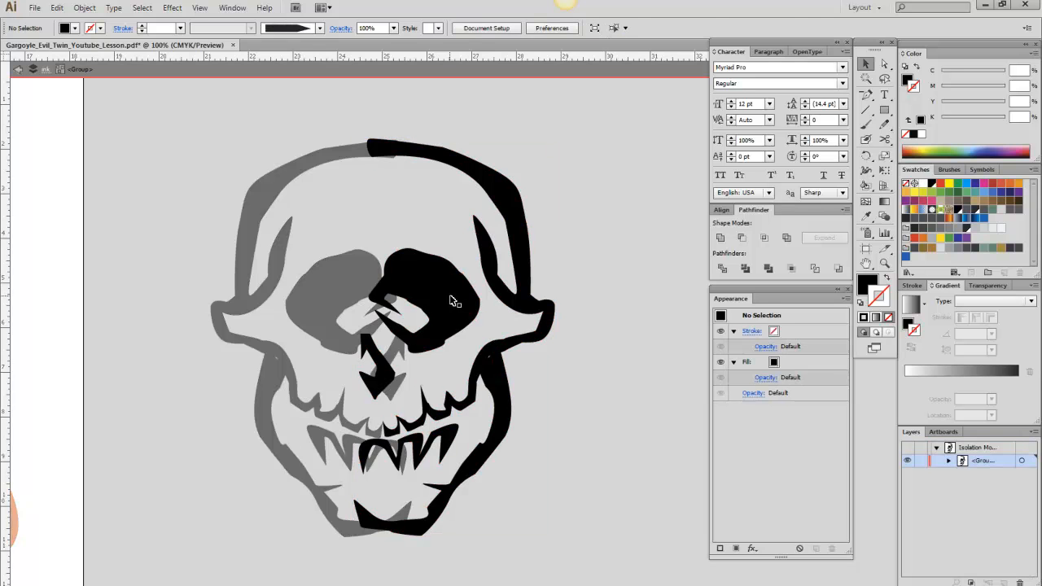
{"action": "left_click", "coordinate": [453, 300]}
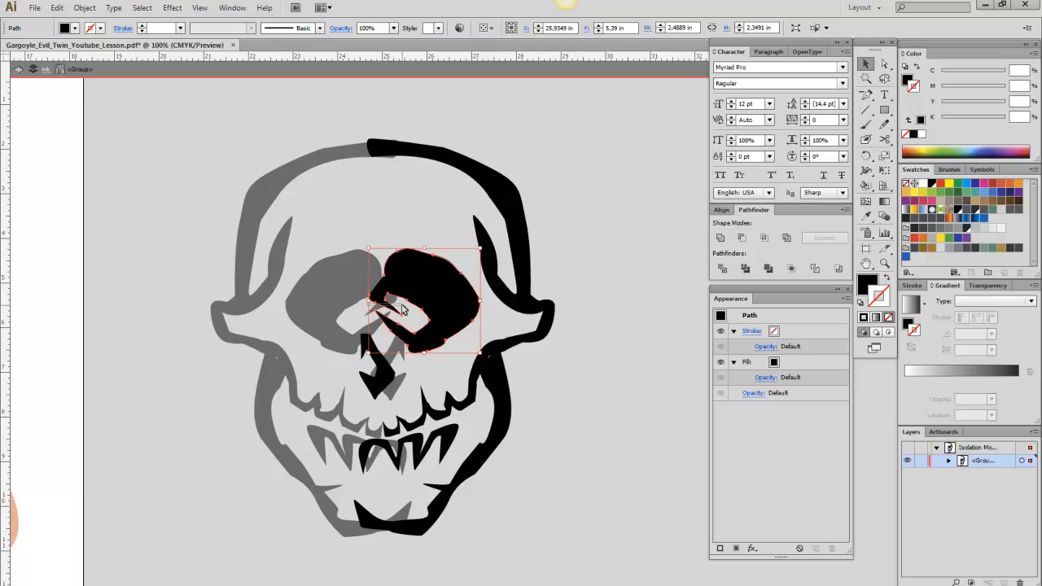
{"action": "left_click_drag", "start_coordinate": [367, 301], "coordinate": [399, 300]}
{"action": "left_click_drag", "start_coordinate": [480, 355], "coordinate": [464, 313]}
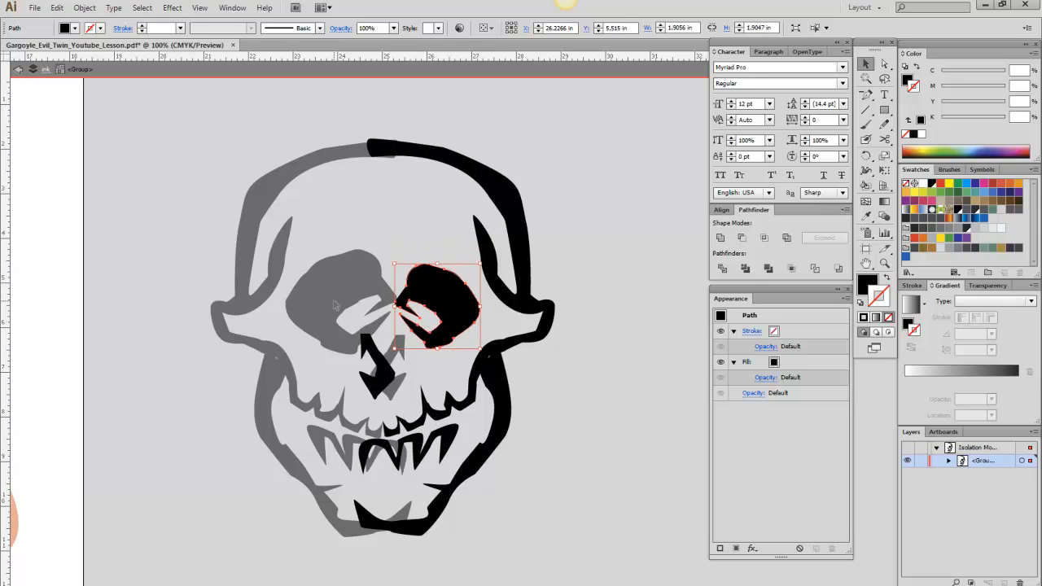
{"action": "left_click", "coordinate": [329, 305]}
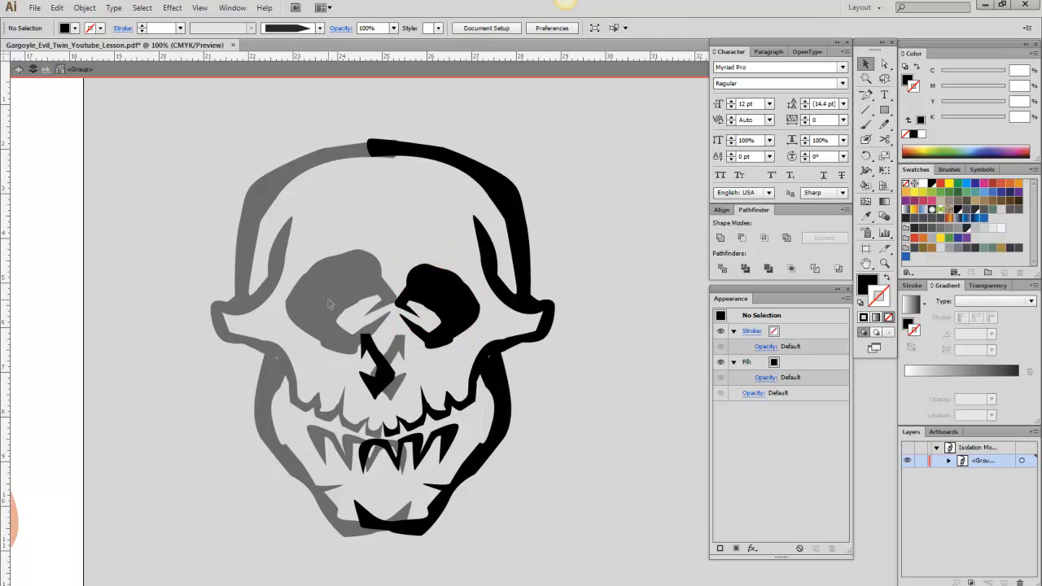
{"action": "double_click", "coordinate": [582, 373]}
Isolate the original half group, shrink its eye socket to about 2.11 by 2.00 in, and shift it outward.
{"action": "left_click", "coordinate": [340, 293]}
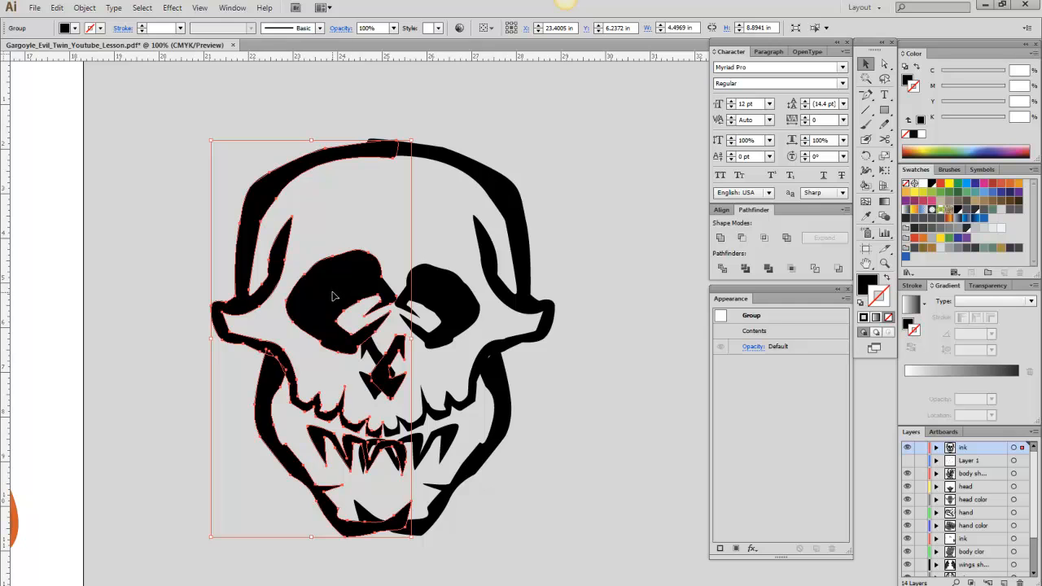
{"action": "double_click", "coordinate": [334, 297]}
{"action": "left_click", "coordinate": [333, 298]}
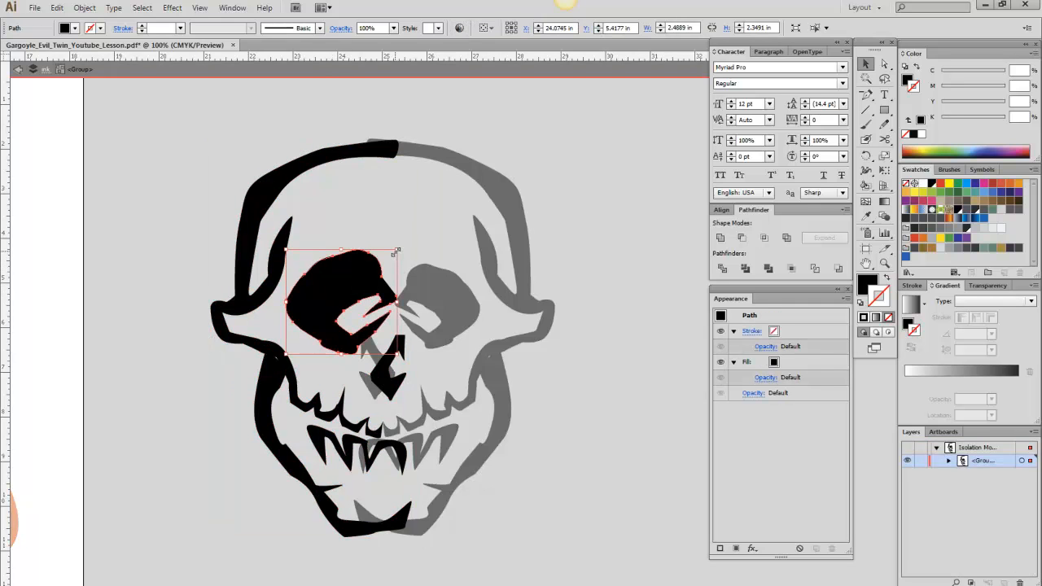
{"action": "left_click_drag", "start_coordinate": [395, 252], "coordinate": [379, 265]}
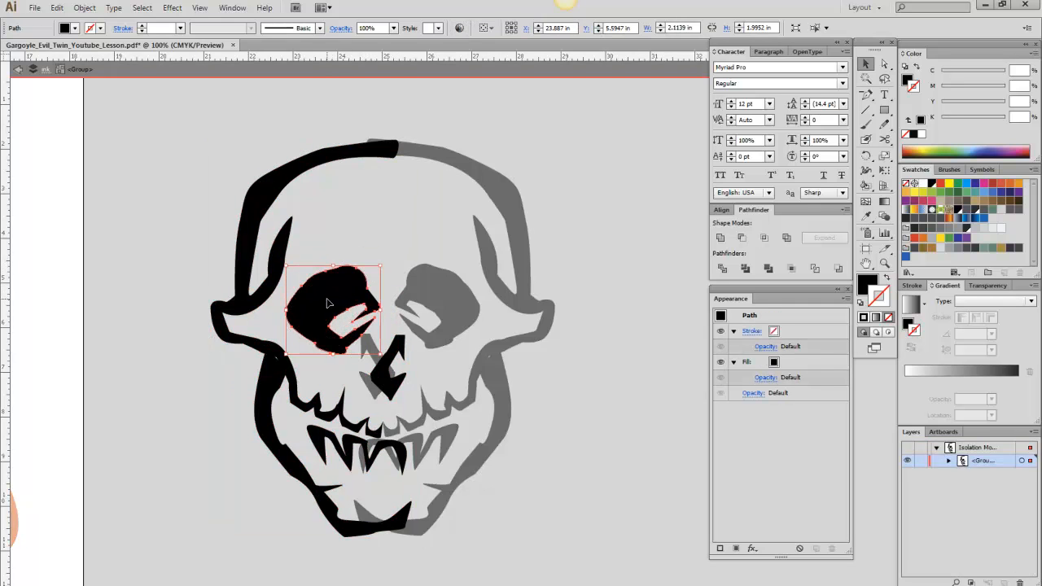
{"action": "left_click_drag", "start_coordinate": [327, 303], "coordinate": [319, 300]}
Move the nose shape of each half group outward so the two meet as one nose cavity on the centre line.
{"action": "left_click", "coordinate": [386, 378]}
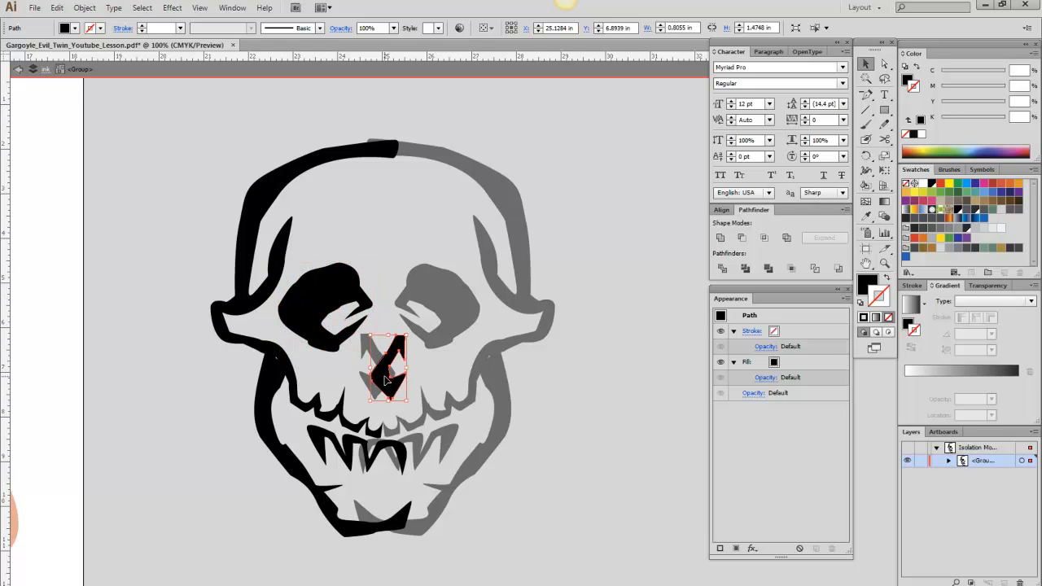
{"action": "left_click_drag", "start_coordinate": [387, 381], "coordinate": [380, 378]}
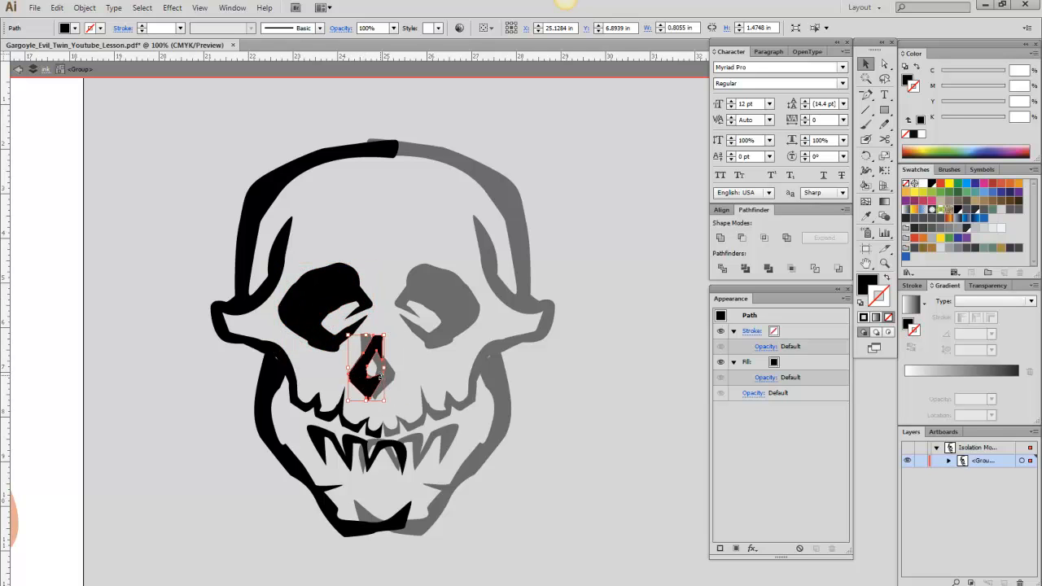
{"action": "key", "text": "Escape"}
{"action": "left_click", "coordinate": [389, 380]}
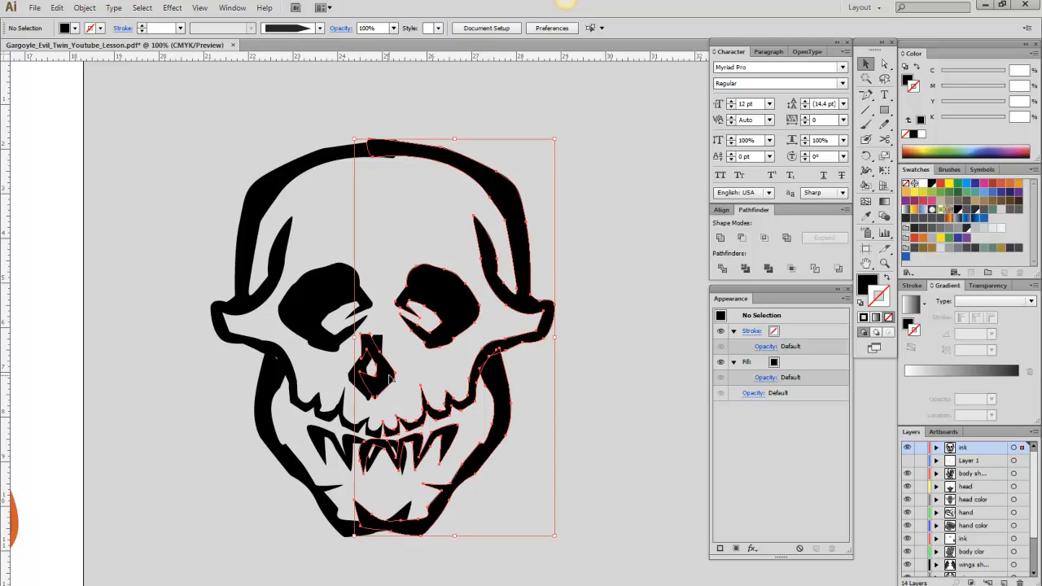
{"action": "double_click", "coordinate": [390, 380]}
{"action": "left_click_drag", "start_coordinate": [389, 380], "coordinate": [421, 381]}
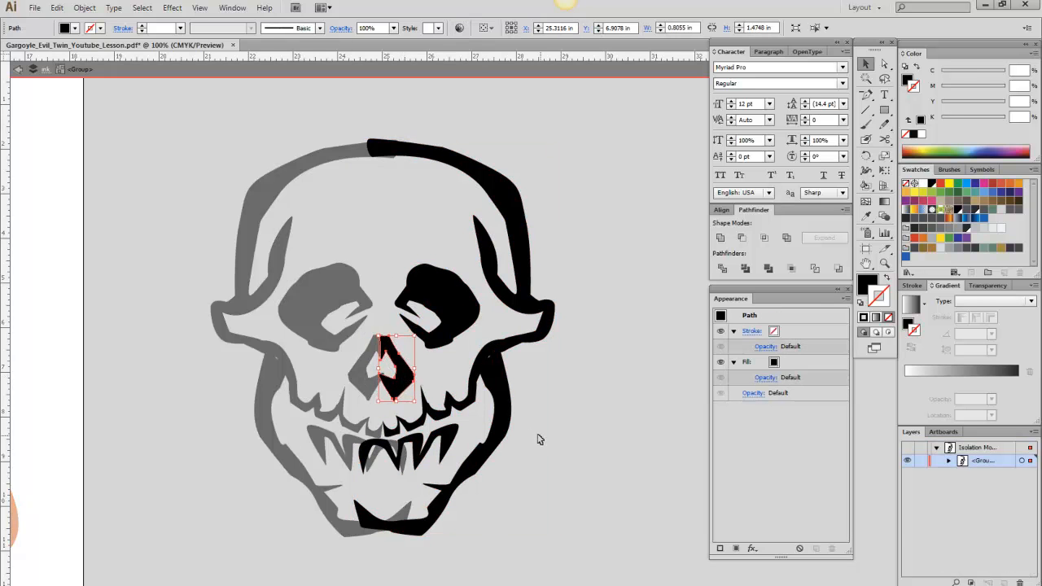
Remove the innermost tooth from the mirrored half's lower teeth shape with the Delete Anchor Point tool.
{"action": "left_click", "coordinate": [374, 447]}
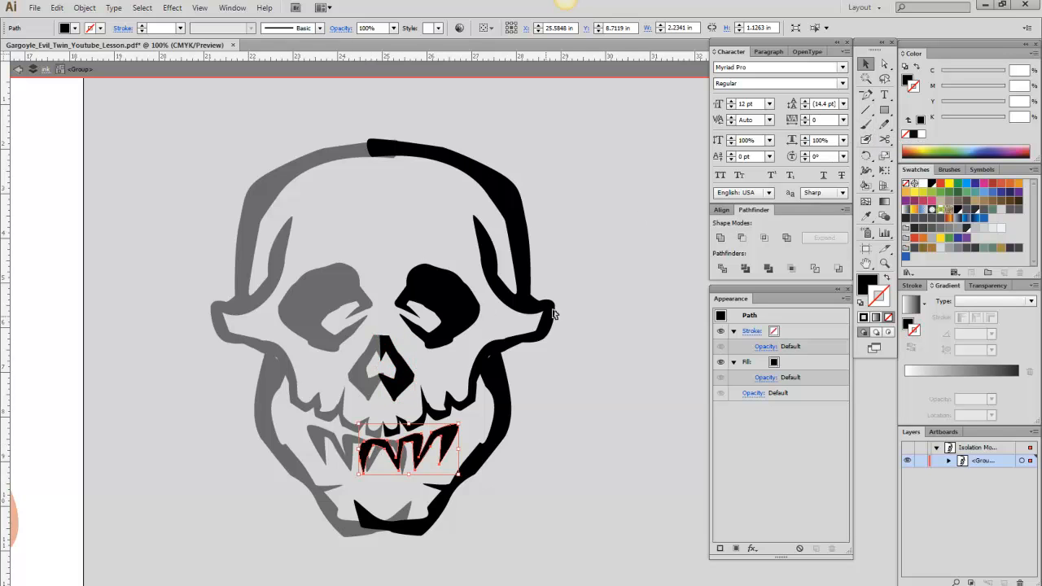
{"action": "left_click", "coordinate": [885, 64]}
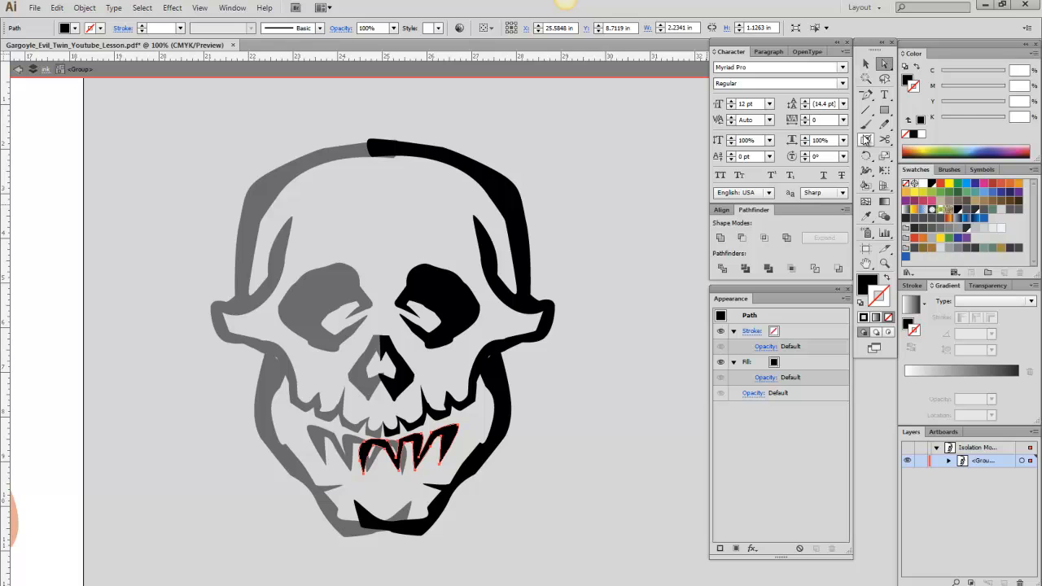
{"action": "left_click", "coordinate": [865, 95]}
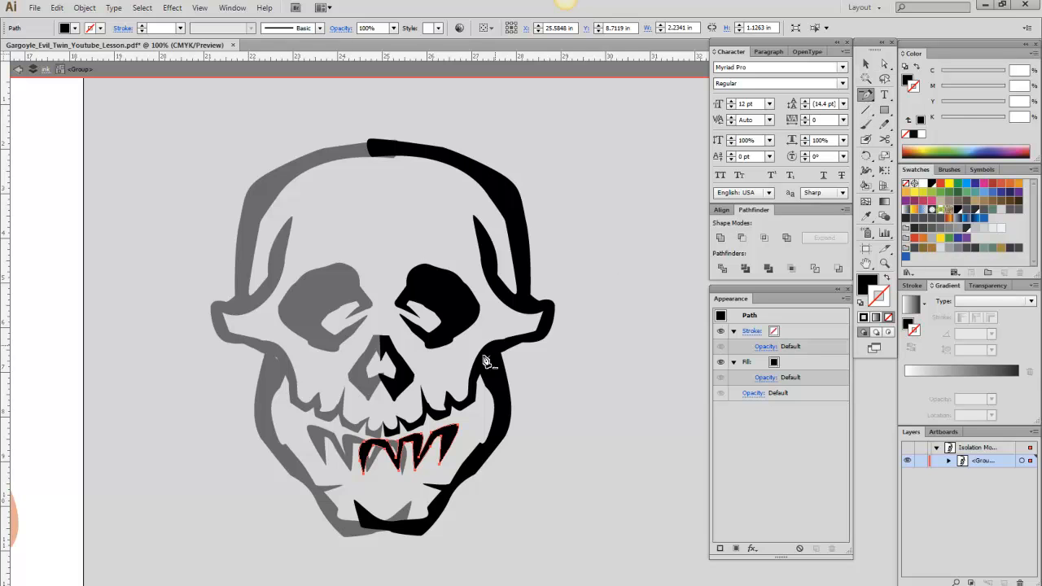
{"action": "left_click", "coordinate": [368, 472]}
{"action": "left_click", "coordinate": [372, 450]}
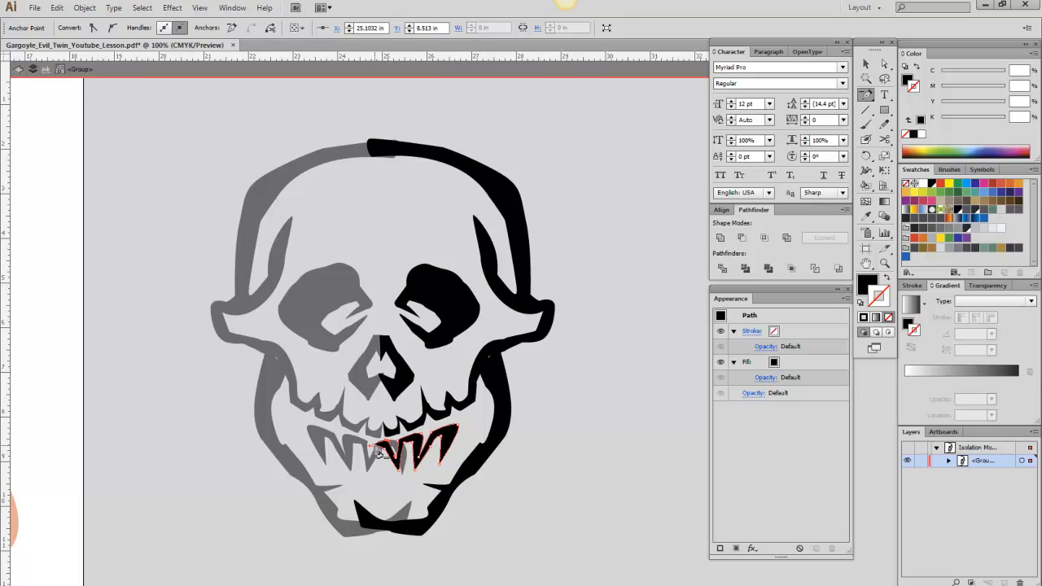
{"action": "left_click", "coordinate": [376, 451]}
{"action": "left_click", "coordinate": [389, 458]}
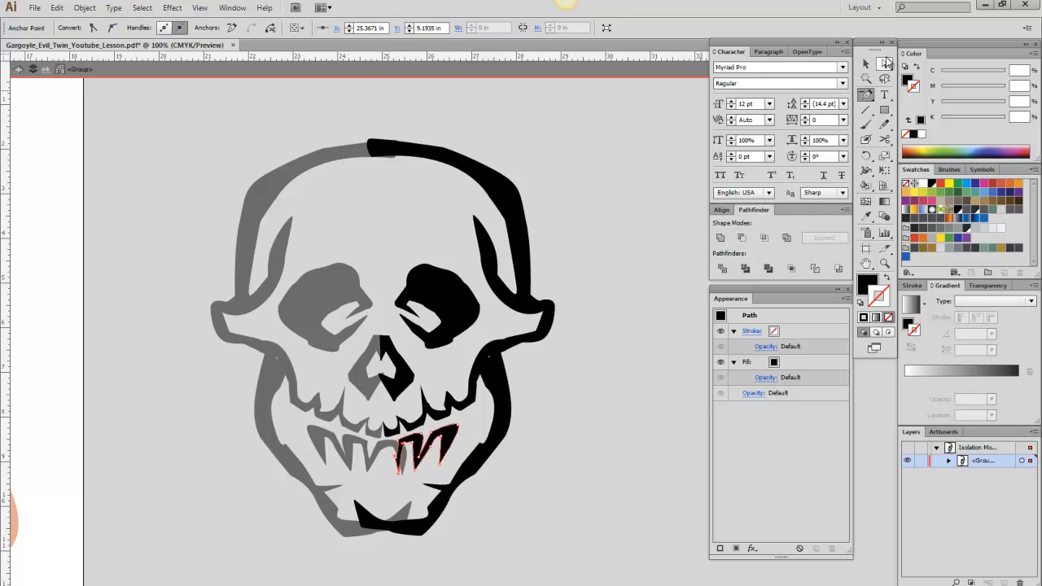
Adjust the remaining anchor points at the inner end of the mirrored lower teeth with Direct Selection.
{"action": "key", "text": "a"}
{"action": "left_click", "coordinate": [399, 478]}
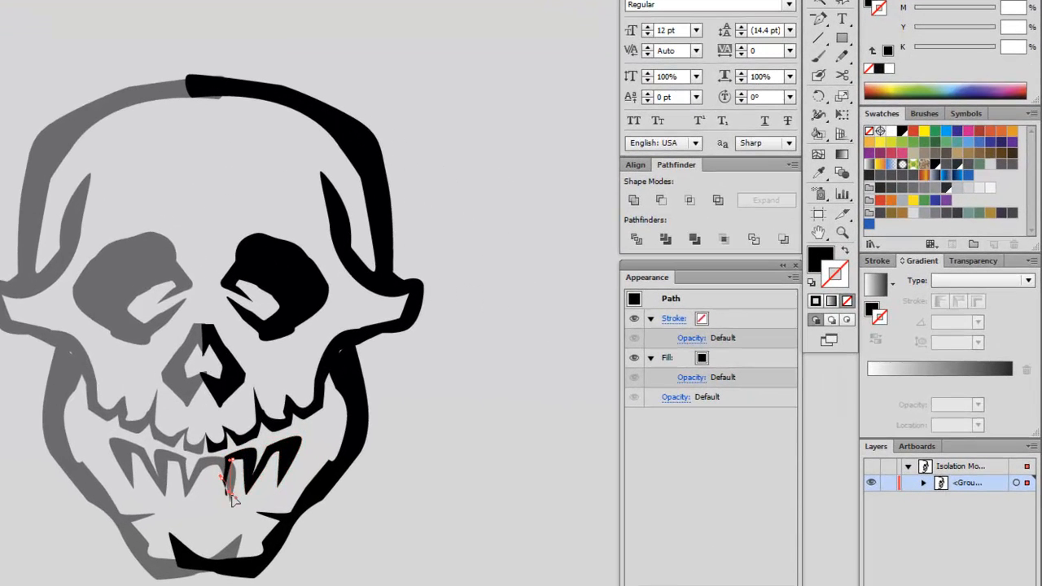
{"action": "left_click", "coordinate": [225, 482]}
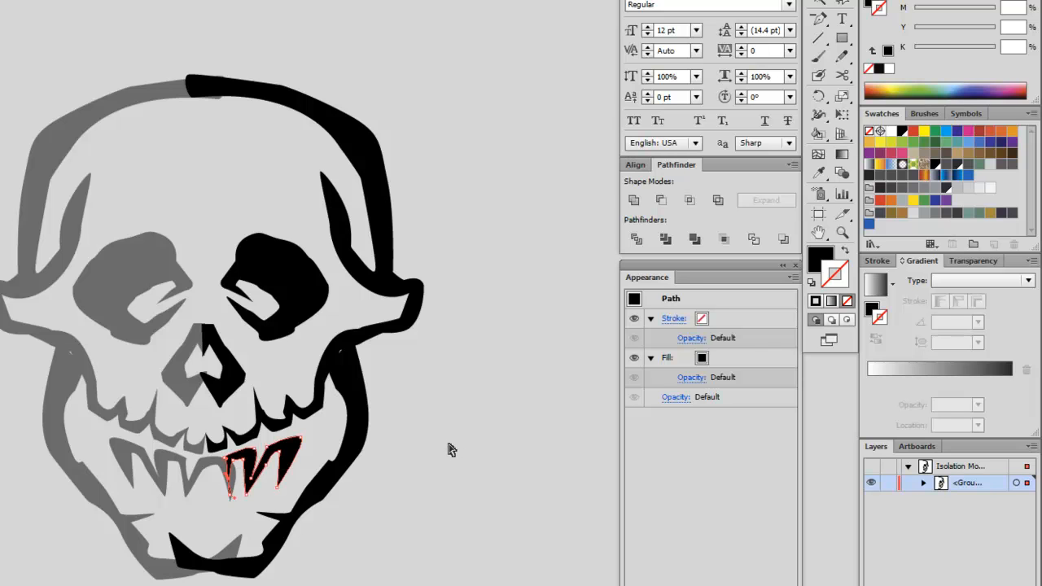
Nudge the upper end anchor of each half's cranium line so the overlapping ends blend at the crown.
{"action": "left_click", "coordinate": [226, 87]}
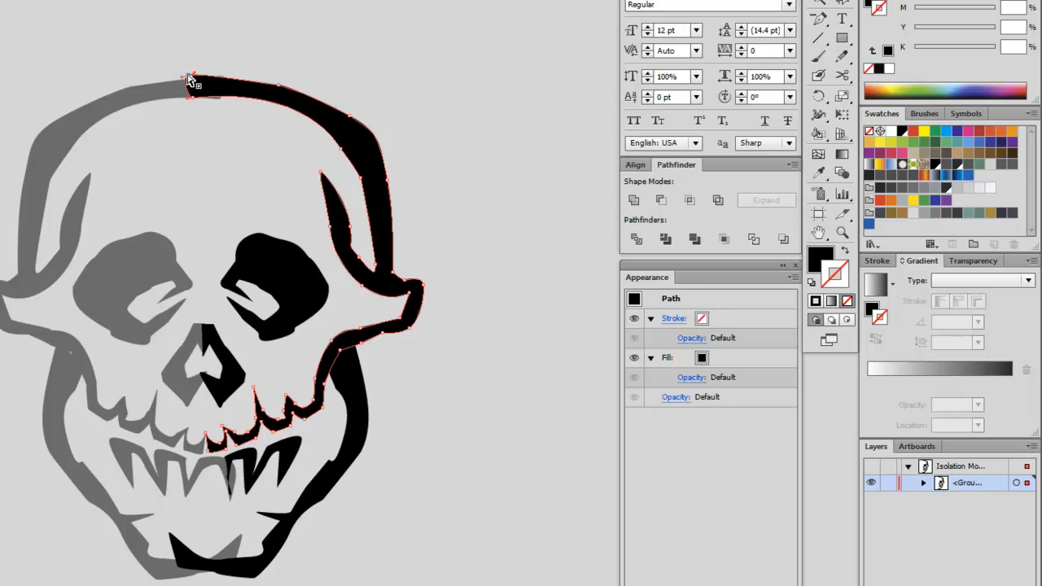
{"action": "left_click_drag", "start_coordinate": [188, 81], "coordinate": [190, 89]}
{"action": "key", "text": "Escape"}
{"action": "left_click", "coordinate": [228, 85]}
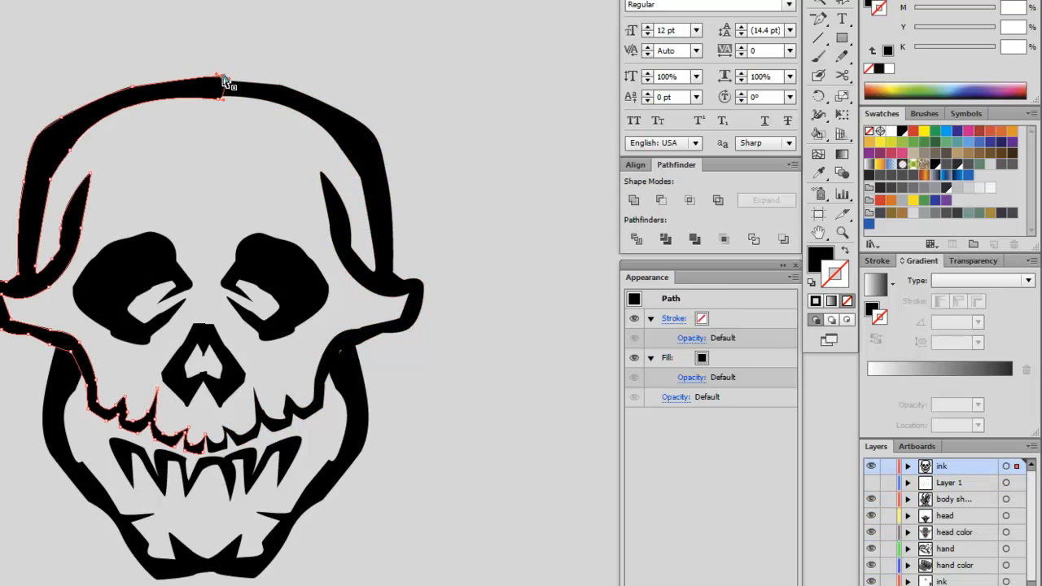
{"action": "left_click_drag", "start_coordinate": [226, 81], "coordinate": [232, 80]}
{"action": "left_click", "coordinate": [386, 539]}
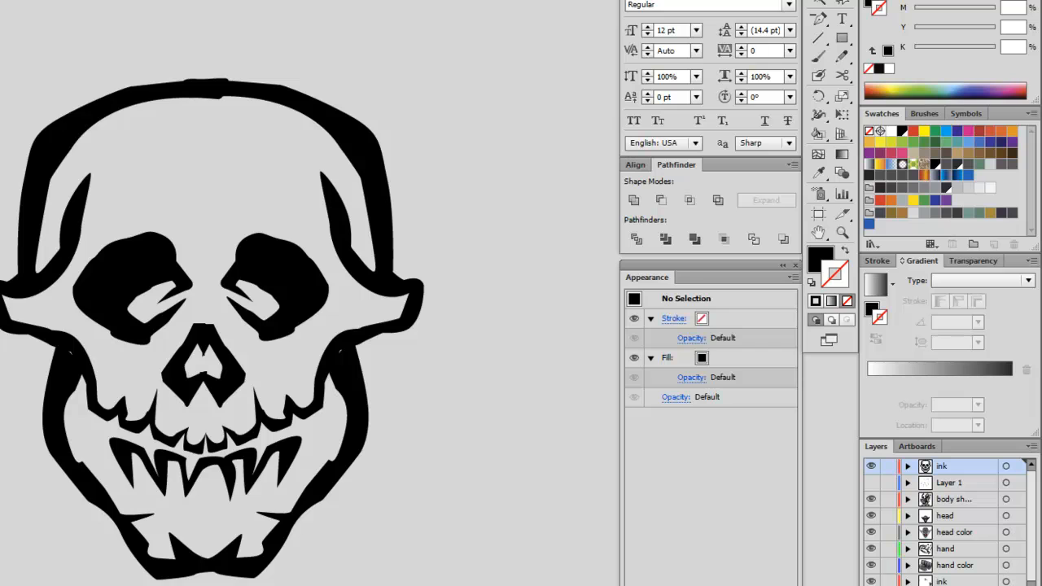
Start a black Pen tool silhouette in the empty space beside the finished skull, tracing the left cranium from the crown down to the cheekbone.
{"action": "left_click", "coordinate": [842, 233]}
{"action": "left_click", "coordinate": [299, 325], "text": "alt"}
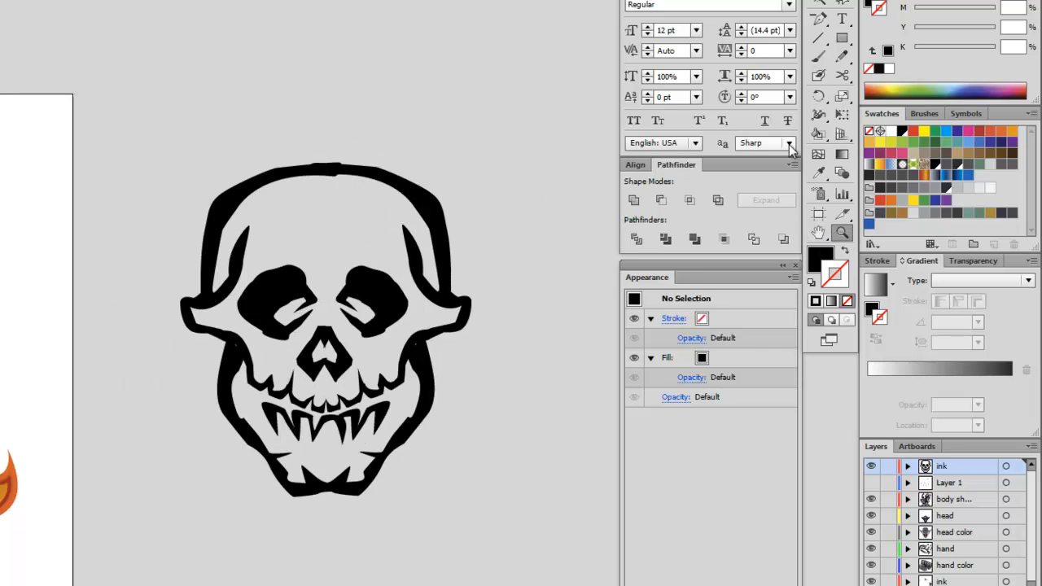
{"action": "left_click", "coordinate": [818, 233]}
{"action": "left_click_drag", "start_coordinate": [373, 259], "coordinate": [69, 245]}
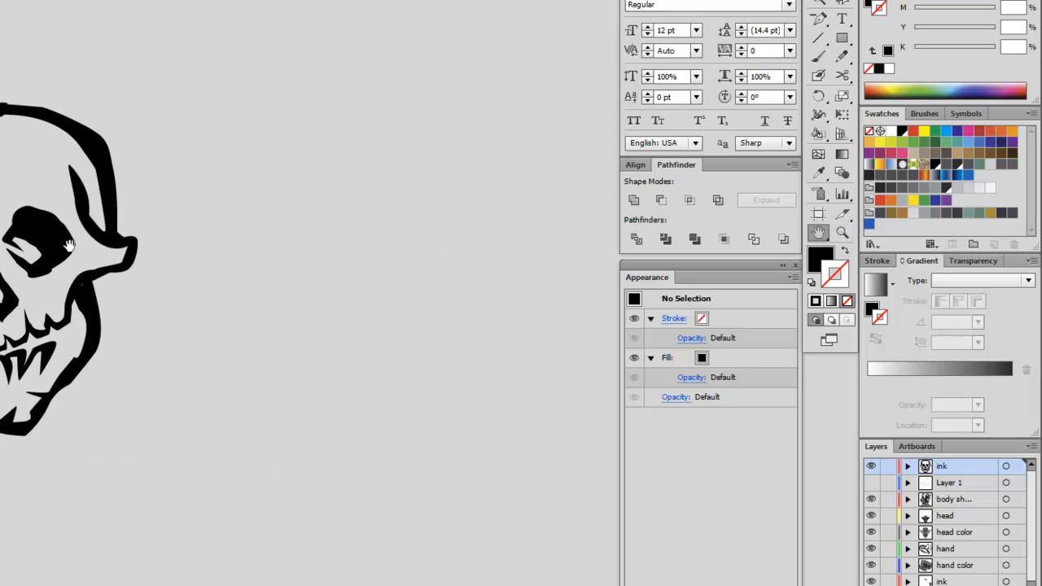
{"action": "left_click", "coordinate": [819, 18]}
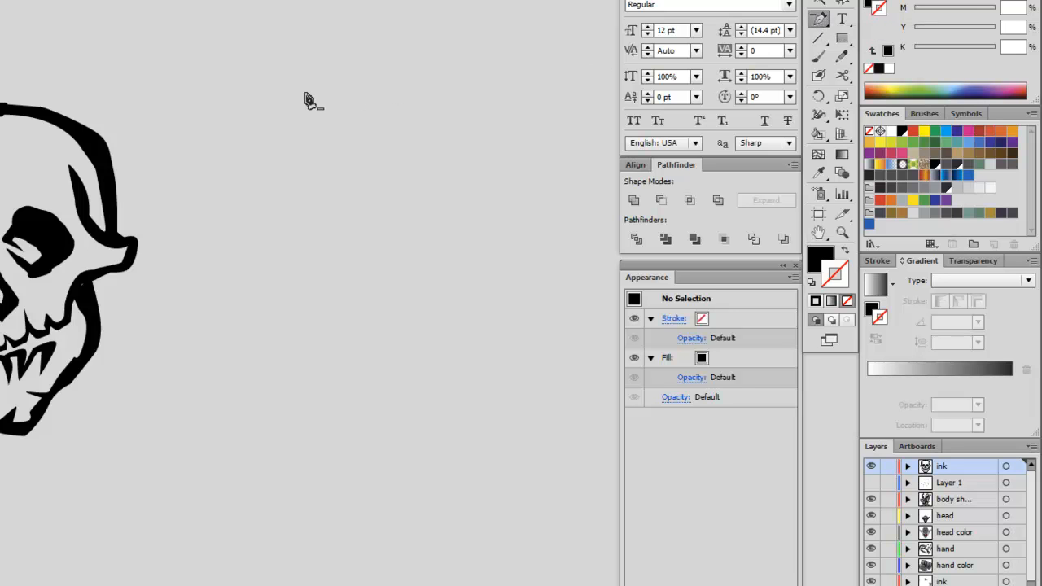
{"action": "left_click", "coordinate": [819, 17]}
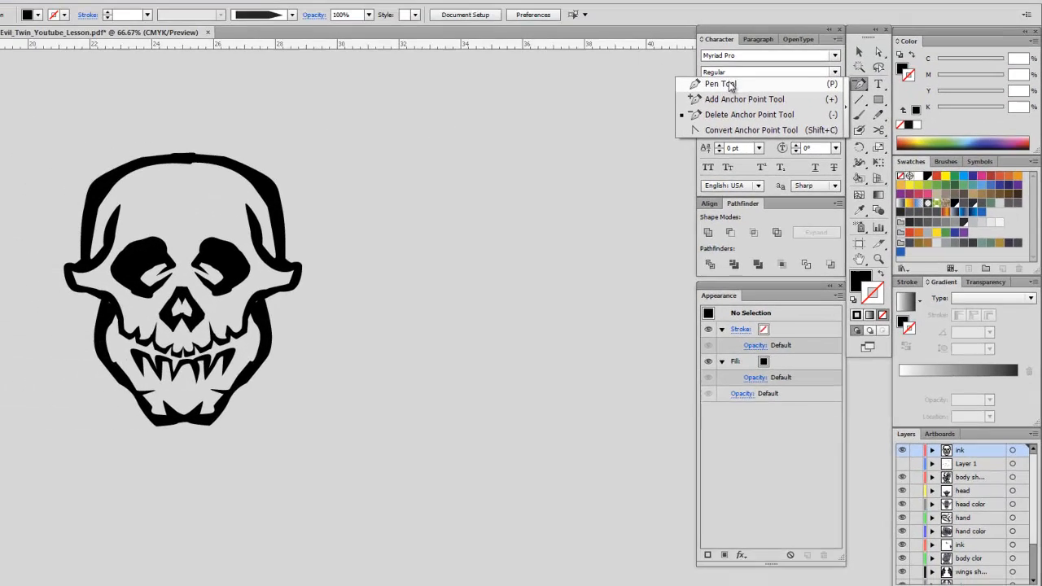
{"action": "left_click", "coordinate": [658, 26]}
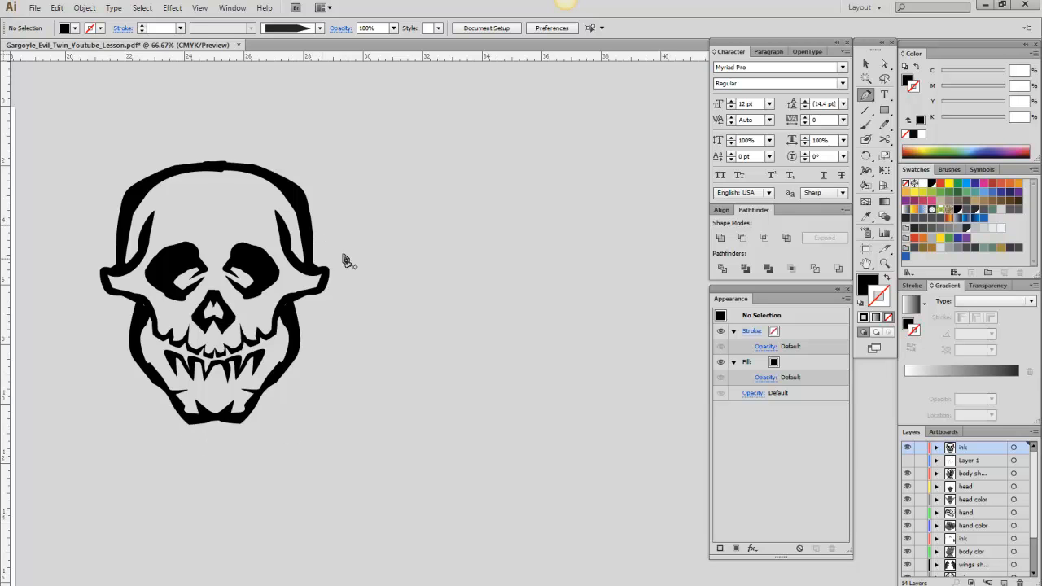
{"action": "left_click", "coordinate": [499, 161]}
{"action": "left_click", "coordinate": [459, 167]}
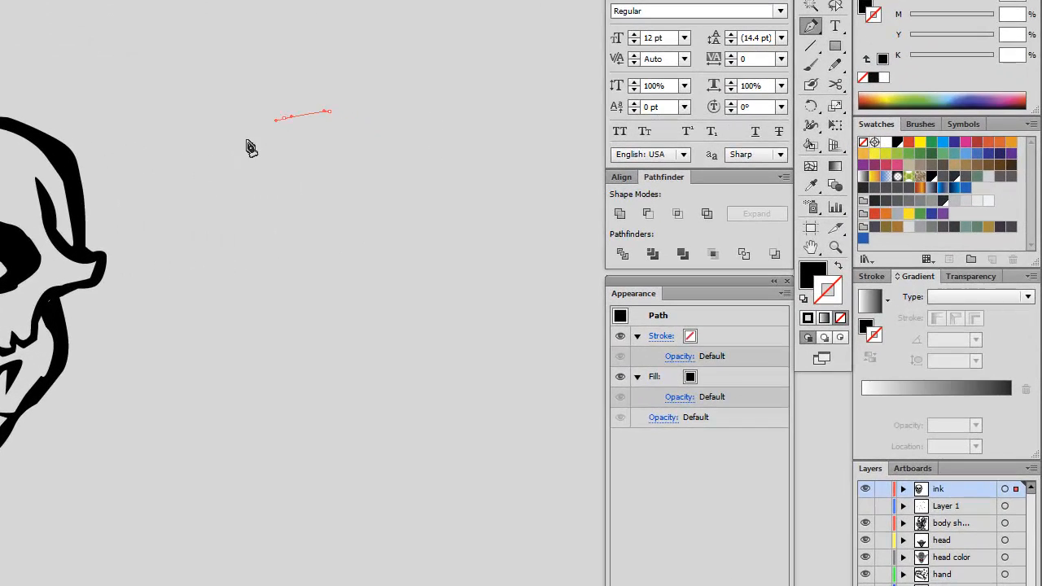
{"action": "left_click_drag", "start_coordinate": [240, 154], "coordinate": [234, 161]}
{"action": "left_click_drag", "start_coordinate": [224, 200], "coordinate": [225, 205]}
{"action": "left_click_drag", "start_coordinate": [233, 239], "coordinate": [201, 282]}
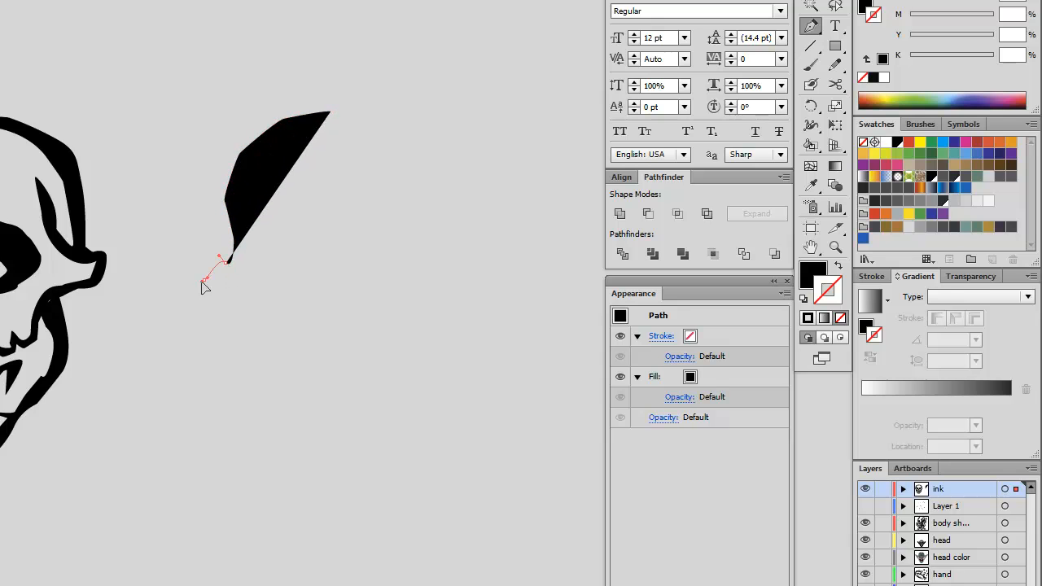
Continue the silhouette path below the left cheekbone, around the left jaw and notched chin, and up to the right jaw corner.
{"action": "left_click_drag", "start_coordinate": [254, 317], "coordinate": [255, 338]}
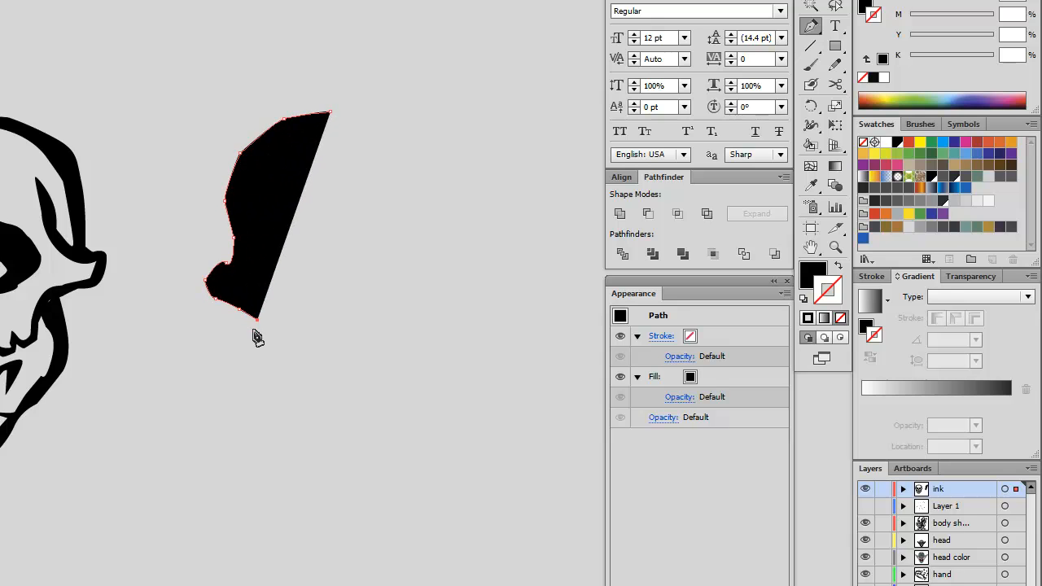
{"action": "left_click", "coordinate": [249, 385]}
{"action": "left_click", "coordinate": [287, 449]}
{"action": "left_click", "coordinate": [329, 464]}
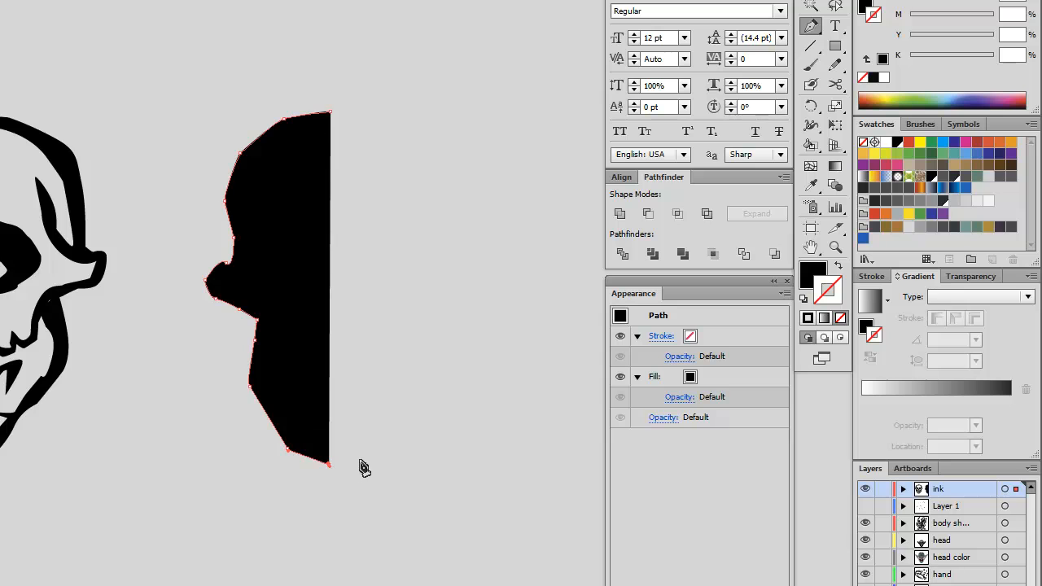
{"action": "left_click", "coordinate": [360, 461]}
{"action": "left_click", "coordinate": [403, 466]}
{"action": "left_click", "coordinate": [462, 402]}
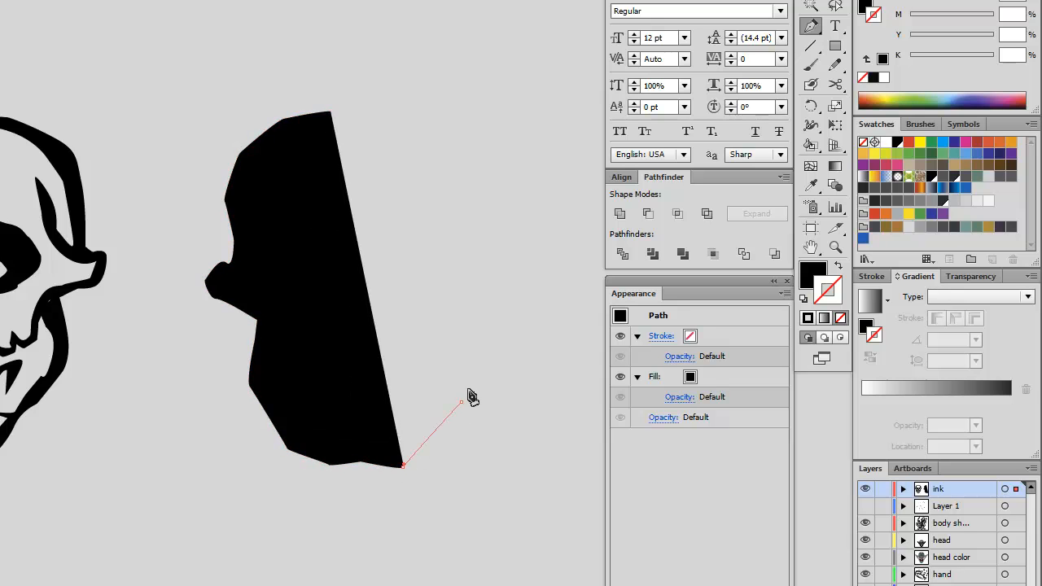
Trace the silhouette's right cheekbone and right cranium back up to the crown with the Pen tool.
{"action": "left_click", "coordinate": [450, 314]}
{"action": "left_click", "coordinate": [495, 286]}
{"action": "left_click", "coordinate": [488, 253]}
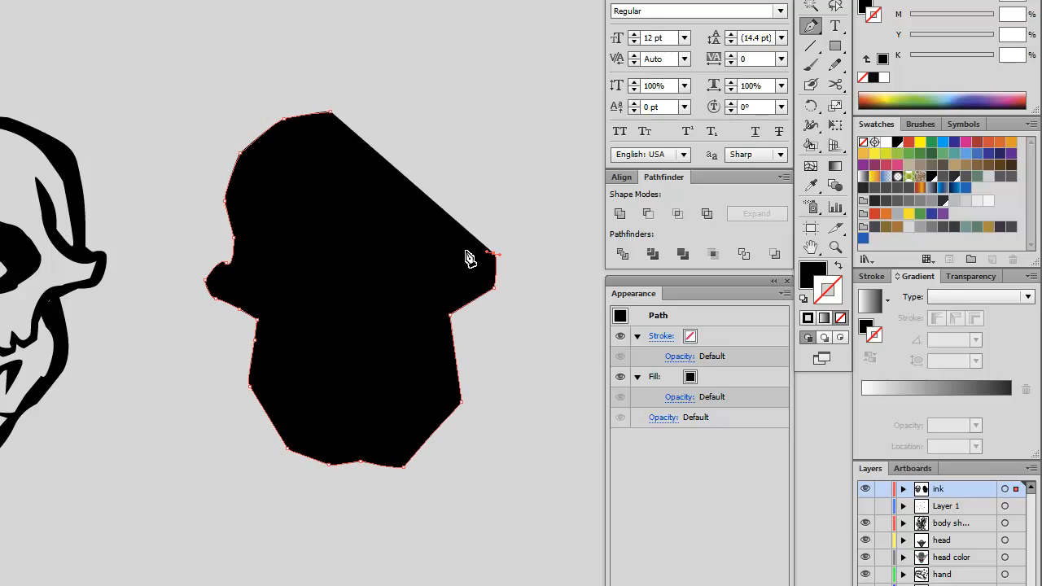
{"action": "left_click", "coordinate": [464, 253]}
{"action": "left_click", "coordinate": [462, 190]}
{"action": "left_click", "coordinate": [451, 130]}
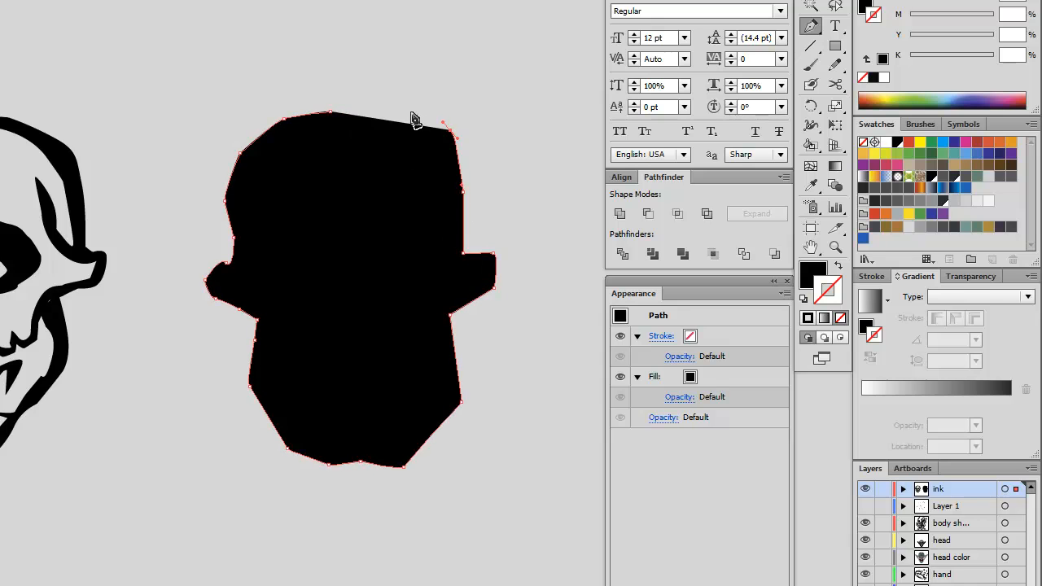
{"action": "left_click_drag", "start_coordinate": [414, 115], "coordinate": [397, 109]}
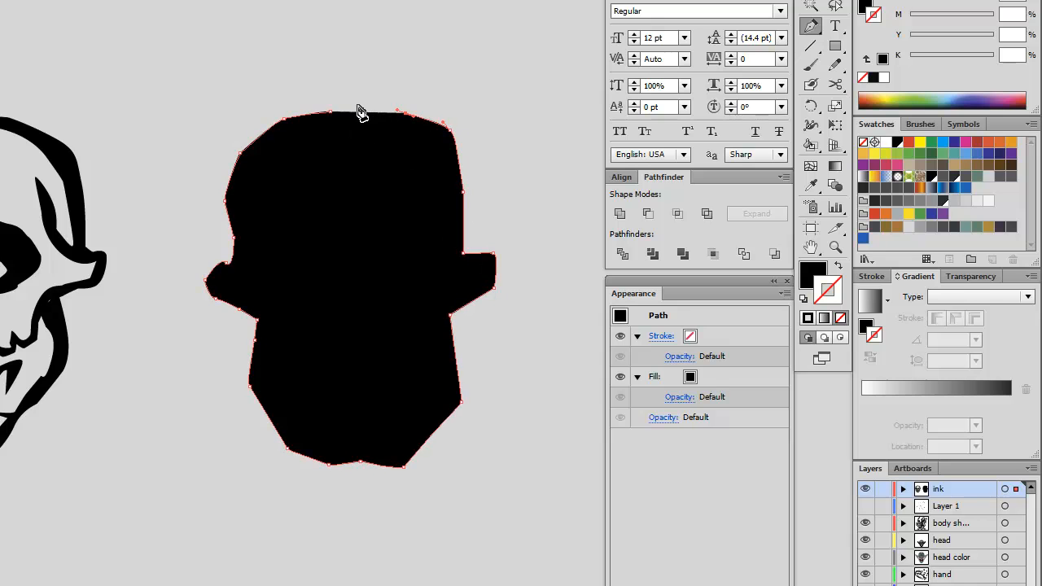
Move the black head silhouette slightly closer to the finished skull and deselect it.
{"action": "left_click", "coordinate": [620, 213]}
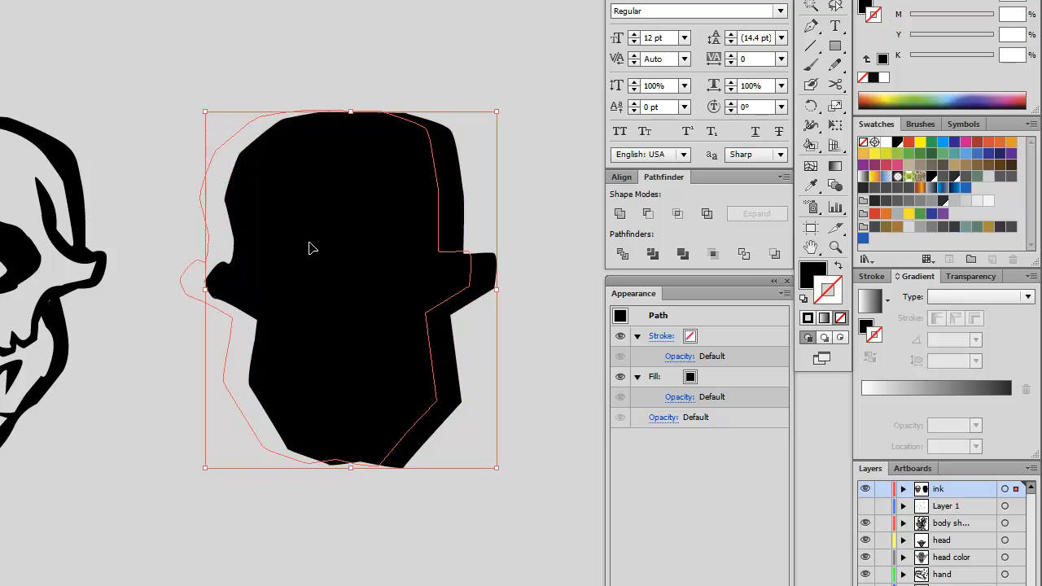
{"action": "left_click_drag", "start_coordinate": [309, 247], "coordinate": [298, 250]}
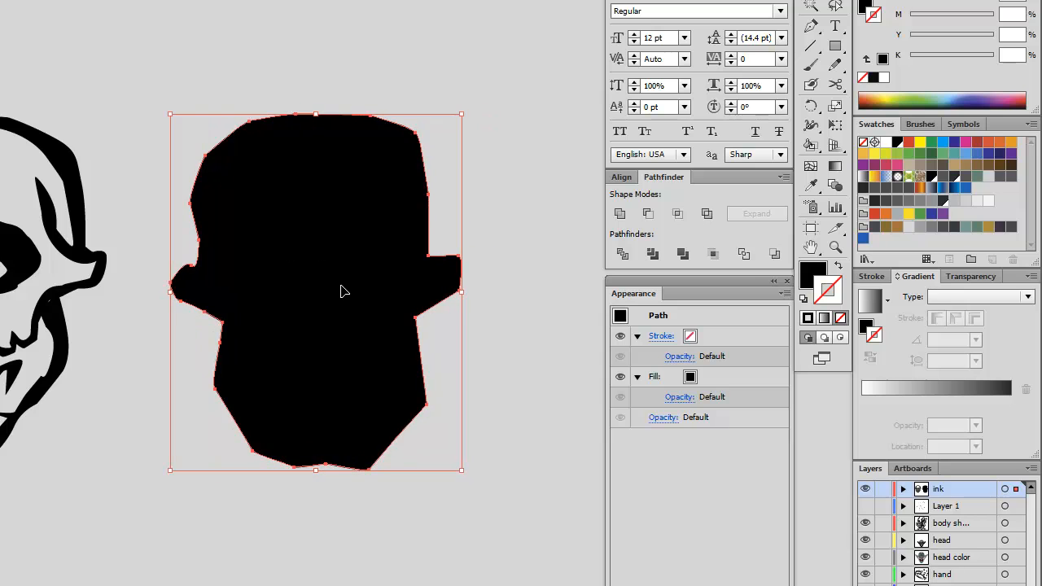
{"action": "left_click", "coordinate": [541, 131]}
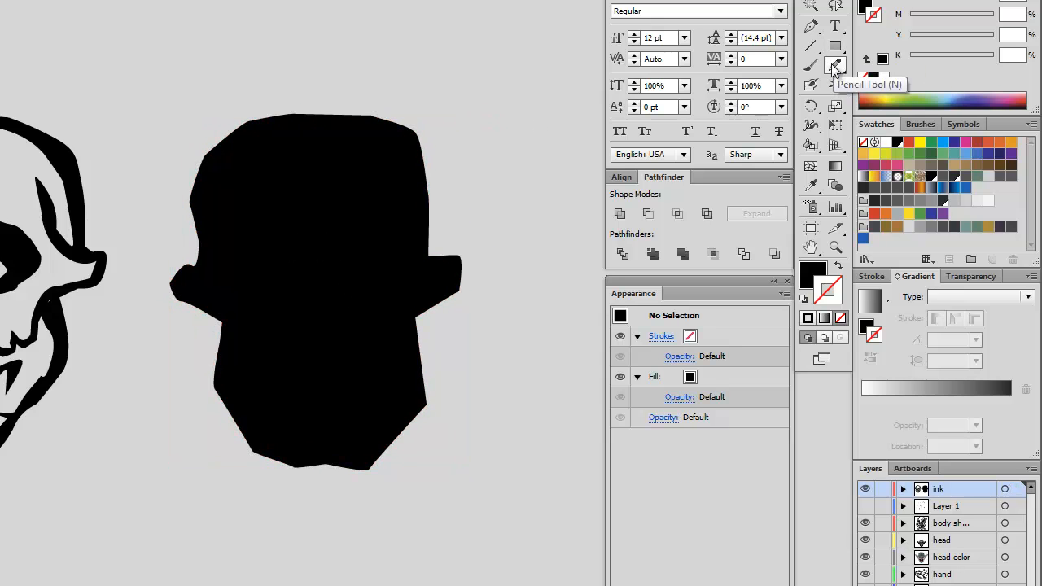
Draw a face shape with the Pencil tool just inside the silhouette's edge and set the black (K) value of its fill to 63%.
{"action": "left_click", "coordinate": [835, 65]}
{"action": "mouse_move", "coordinate": [247, 138]}
{"action": "left_mouse_down"}
{"action": "mouse_move", "coordinate": [214, 158]}
{"action": "mouse_move", "coordinate": [202, 193]}
{"action": "mouse_move", "coordinate": [212, 278]}
{"action": "mouse_move", "coordinate": [185, 283]}
{"action": "mouse_move", "coordinate": [220, 310]}
{"action": "mouse_move", "coordinate": [228, 397]}
{"action": "mouse_move", "coordinate": [236, 388]}
{"action": "mouse_move", "coordinate": [266, 447]}
{"action": "mouse_move", "coordinate": [355, 457]}
{"action": "mouse_move", "coordinate": [410, 414]}
{"action": "mouse_move", "coordinate": [418, 383]}
{"action": "mouse_move", "coordinate": [404, 315]}
{"action": "mouse_move", "coordinate": [447, 276]}
{"action": "mouse_move", "coordinate": [424, 252]}
{"action": "mouse_move", "coordinate": [396, 139]}
{"action": "mouse_move", "coordinate": [366, 128]}
{"action": "mouse_move", "coordinate": [266, 124]}
{"action": "left_mouse_up"}
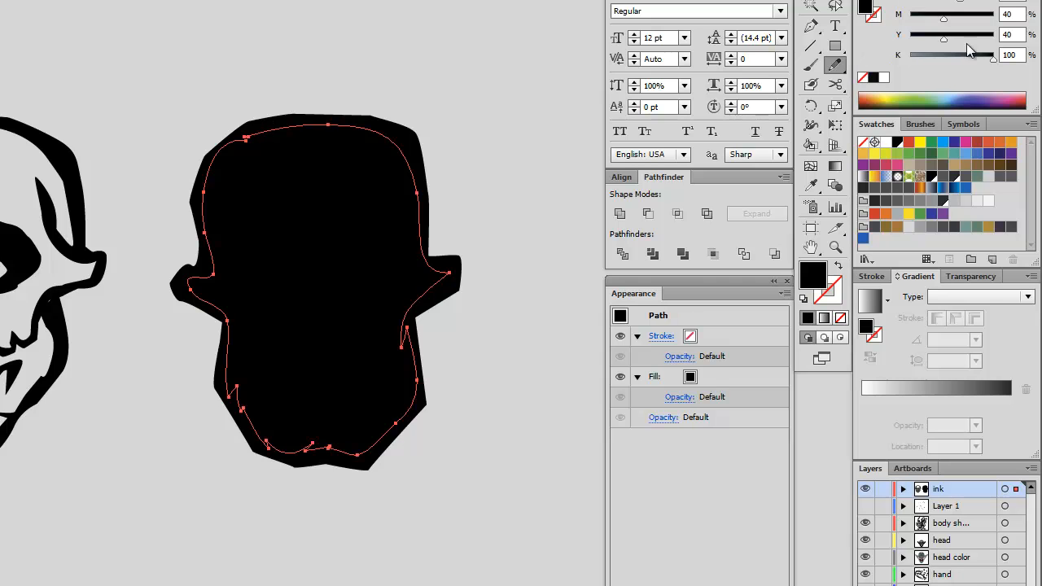
{"action": "left_click_drag", "start_coordinate": [979, 59], "coordinate": [964, 57]}
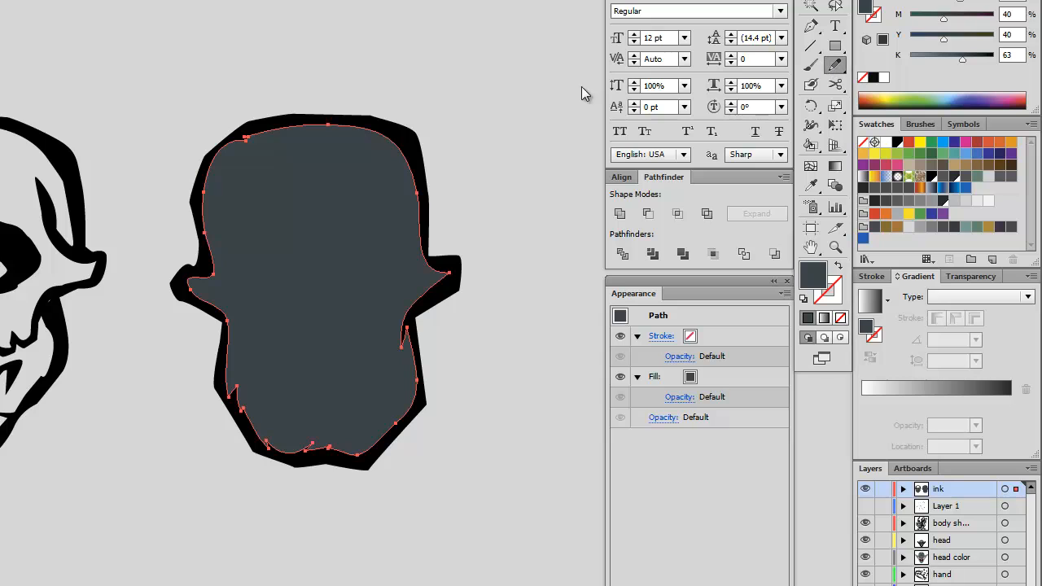
{"action": "key", "text": "v"}
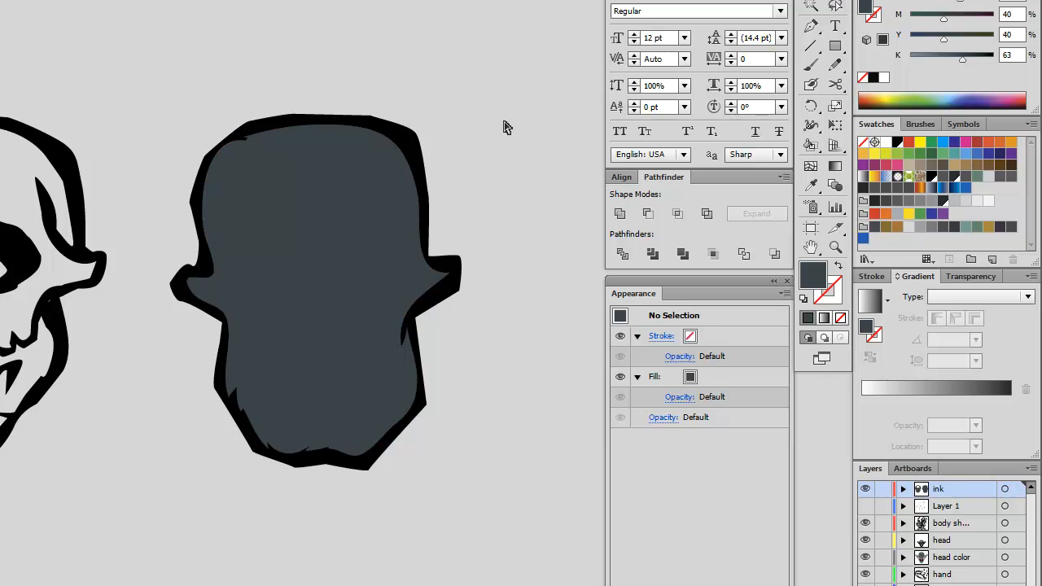
{"action": "left_click", "coordinate": [502, 125]}
Draw a jagged-edged forehead highlight with the Pencil tool and set the black (K) value of its fill to 28%.
{"action": "left_click", "coordinate": [835, 65]}
{"action": "mouse_move", "coordinate": [307, 130]}
{"action": "left_mouse_down"}
{"action": "mouse_move", "coordinate": [251, 142]}
{"action": "mouse_move", "coordinate": [219, 175]}
{"action": "mouse_move", "coordinate": [213, 207]}
{"action": "mouse_move", "coordinate": [224, 235]}
{"action": "mouse_move", "coordinate": [238, 205]}
{"action": "mouse_move", "coordinate": [321, 238]}
{"action": "mouse_move", "coordinate": [366, 203]}
{"action": "mouse_move", "coordinate": [374, 214]}
{"action": "mouse_move", "coordinate": [398, 205]}
{"action": "mouse_move", "coordinate": [392, 162]}
{"action": "mouse_move", "coordinate": [404, 160]}
{"action": "mouse_move", "coordinate": [358, 141]}
{"action": "mouse_move", "coordinate": [385, 139]}
{"action": "mouse_move", "coordinate": [328, 133]}
{"action": "left_mouse_up"}
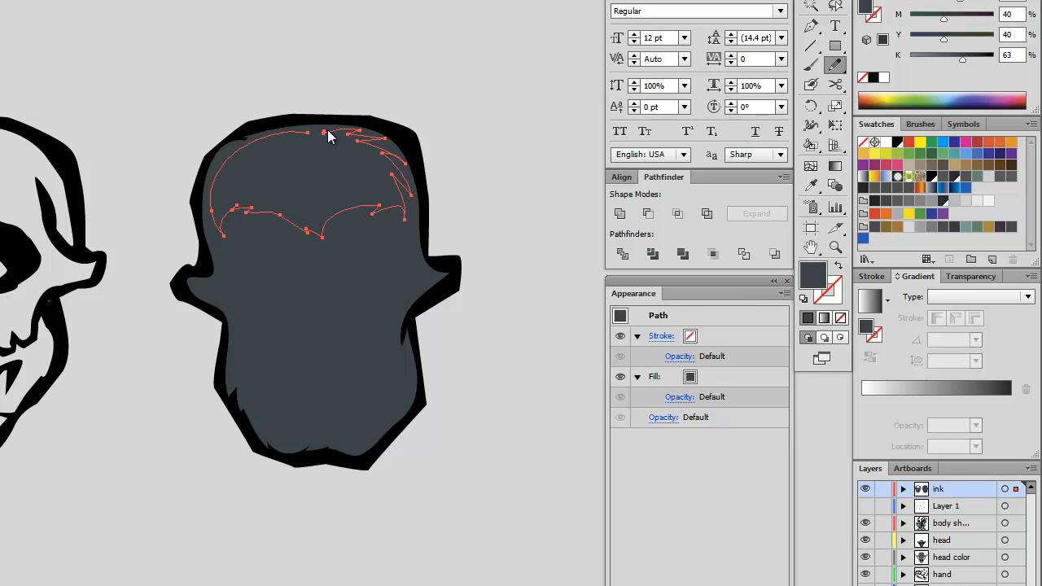
{"action": "left_click_drag", "start_coordinate": [963, 59], "coordinate": [934, 62]}
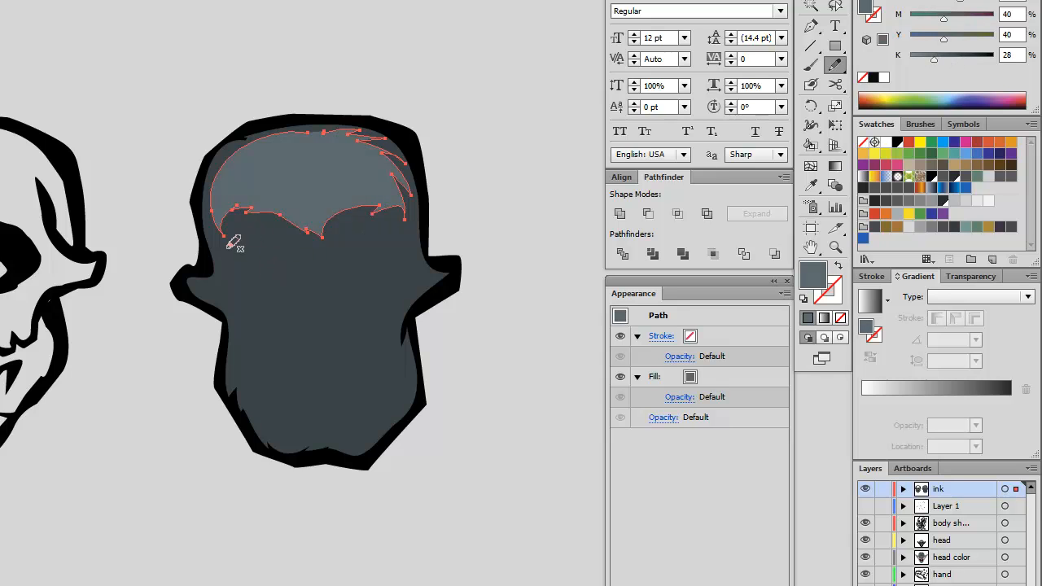
Draw a curved brow highlight with the Pencil tool below the left side of the forehead highlight.
{"action": "mouse_move", "coordinate": [231, 244]}
{"action": "left_mouse_down"}
{"action": "mouse_move", "coordinate": [264, 246]}
{"action": "mouse_move", "coordinate": [317, 261]}
{"action": "mouse_move", "coordinate": [297, 238]}
{"action": "mouse_move", "coordinate": [253, 227]}
{"action": "mouse_move", "coordinate": [231, 245]}
{"action": "left_mouse_up"}
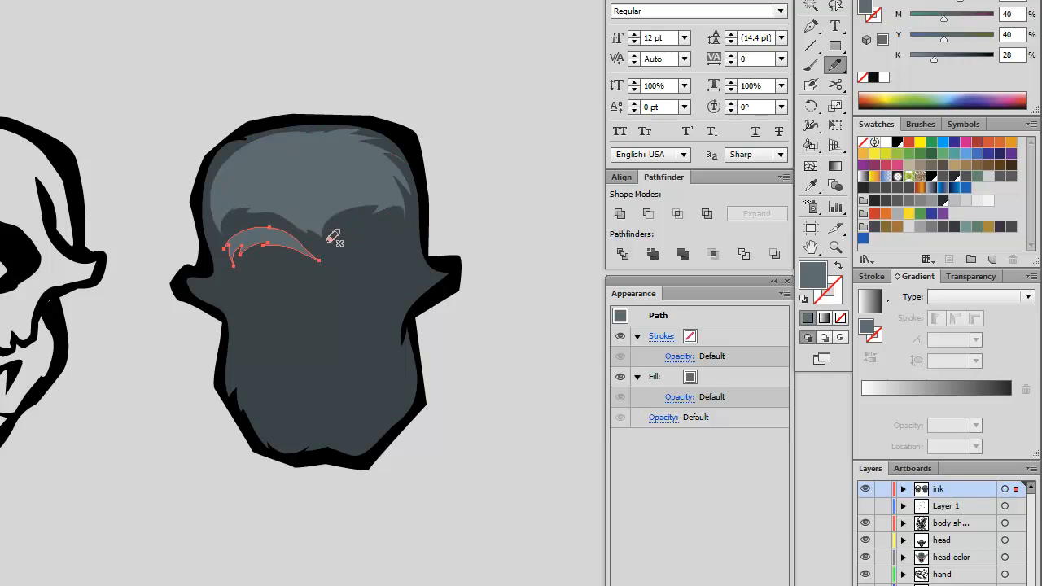
Draw gray Pencil highlights on the dark skull above the second eye, beneath both eyes and down the nose.
{"action": "mouse_move", "coordinate": [329, 259]}
{"action": "left_mouse_down"}
{"action": "mouse_move", "coordinate": [370, 238]}
{"action": "mouse_move", "coordinate": [404, 255]}
{"action": "mouse_move", "coordinate": [411, 229]}
{"action": "mouse_move", "coordinate": [382, 220]}
{"action": "mouse_move", "coordinate": [329, 254]}
{"action": "left_mouse_up"}
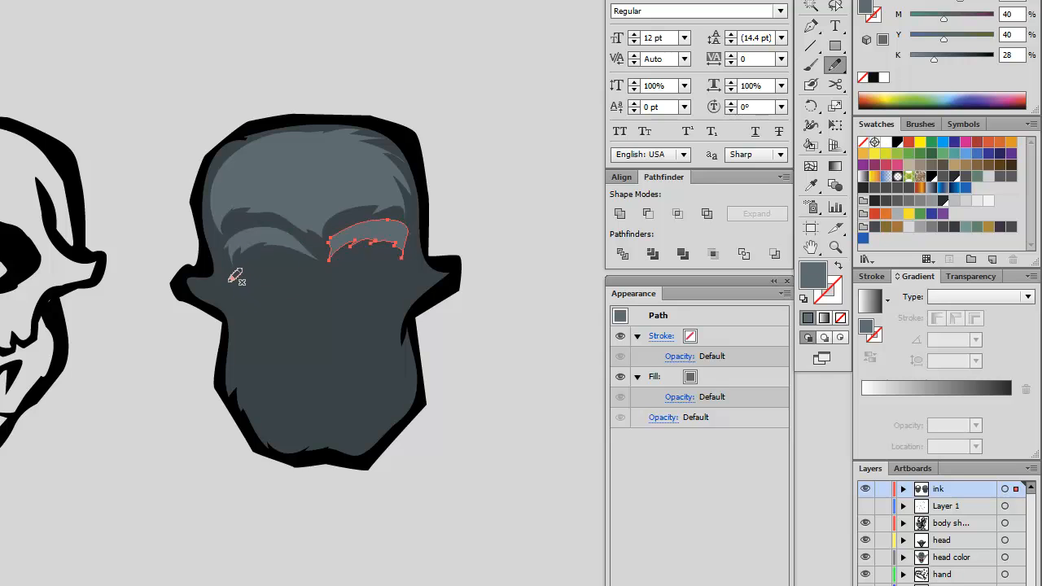
{"action": "mouse_move", "coordinate": [233, 281]}
{"action": "left_mouse_down"}
{"action": "mouse_move", "coordinate": [249, 302]}
{"action": "mouse_move", "coordinate": [319, 270]}
{"action": "mouse_move", "coordinate": [306, 287]}
{"action": "mouse_move", "coordinate": [267, 286]}
{"action": "mouse_move", "coordinate": [258, 273]}
{"action": "left_mouse_up"}
{"action": "mouse_move", "coordinate": [333, 276]}
{"action": "left_mouse_down"}
{"action": "mouse_move", "coordinate": [409, 284]}
{"action": "mouse_move", "coordinate": [395, 291]}
{"action": "mouse_move", "coordinate": [398, 283]}
{"action": "mouse_move", "coordinate": [381, 288]}
{"action": "mouse_move", "coordinate": [338, 271]}
{"action": "mouse_move", "coordinate": [285, 317]}
{"action": "mouse_move", "coordinate": [298, 313]}
{"action": "mouse_move", "coordinate": [302, 334]}
{"action": "mouse_move", "coordinate": [322, 283]}
{"action": "mouse_move", "coordinate": [323, 305]}
{"action": "mouse_move", "coordinate": [354, 330]}
{"action": "mouse_move", "coordinate": [316, 274]}
{"action": "left_mouse_up"}
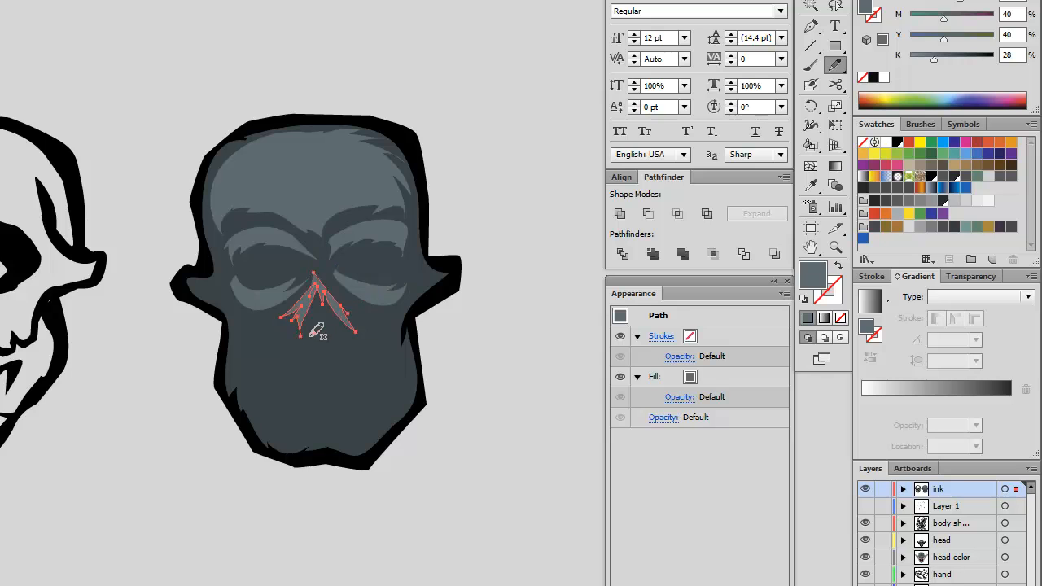
Draw jagged gray highlights across the upper jaw, about 3.8 in wide, and along the chin, about 4.1 in wide.
{"action": "mouse_move", "coordinate": [254, 332]}
{"action": "left_mouse_down"}
{"action": "mouse_move", "coordinate": [278, 376]}
{"action": "mouse_move", "coordinate": [394, 368]}
{"action": "mouse_move", "coordinate": [396, 325]}
{"action": "mouse_move", "coordinate": [360, 350]}
{"action": "mouse_move", "coordinate": [338, 336]}
{"action": "mouse_move", "coordinate": [303, 337]}
{"action": "left_mouse_up"}
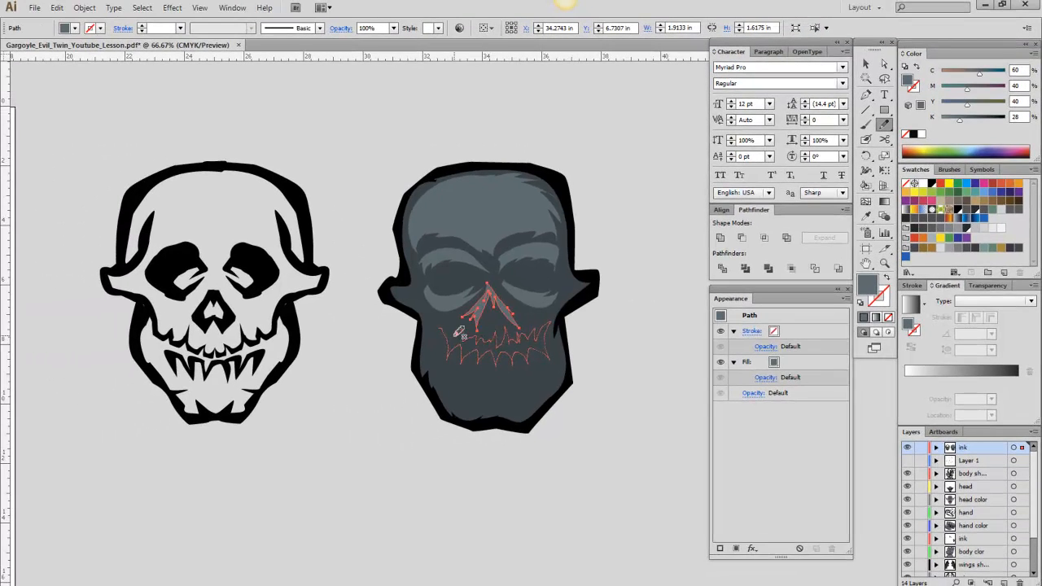
{"action": "left_click_drag", "start_coordinate": [457, 332], "coordinate": [447, 310]}
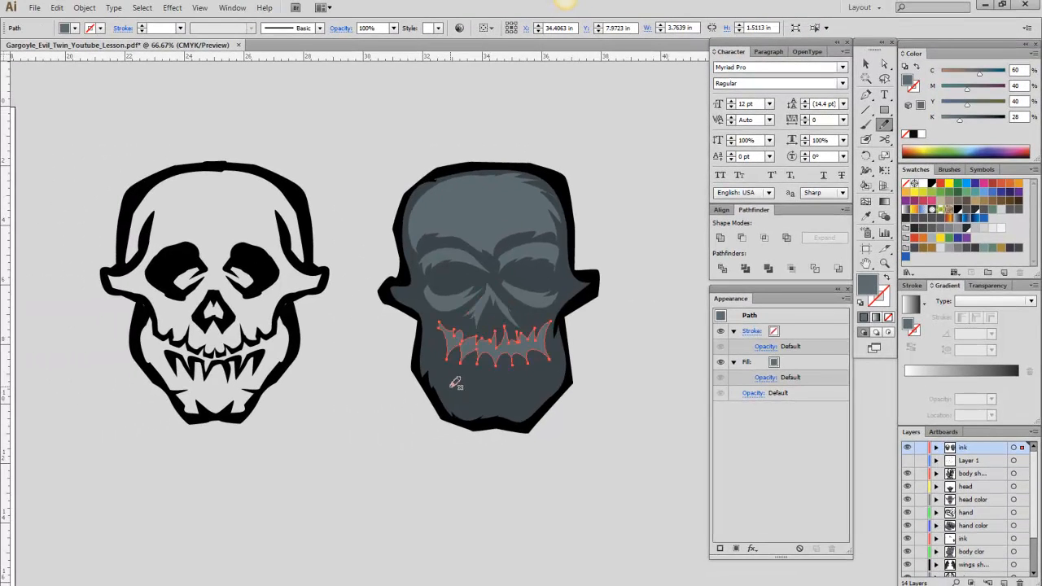
{"action": "mouse_move", "coordinate": [444, 382]}
{"action": "left_mouse_down"}
{"action": "mouse_move", "coordinate": [516, 410]}
{"action": "mouse_move", "coordinate": [557, 386]}
{"action": "left_mouse_up"}
{"action": "left_click_drag", "start_coordinate": [458, 384], "coordinate": [446, 380]}
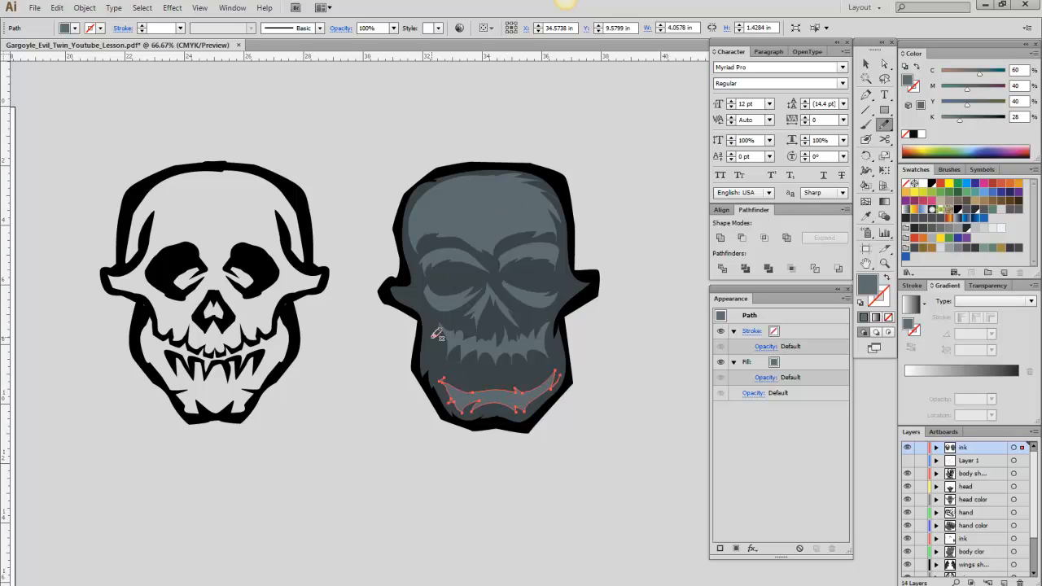
Draw small jagged gray highlights along both sides of the jaw and inside both ear-like side points of the skull.
{"action": "left_click_drag", "start_coordinate": [434, 358], "coordinate": [426, 323]}
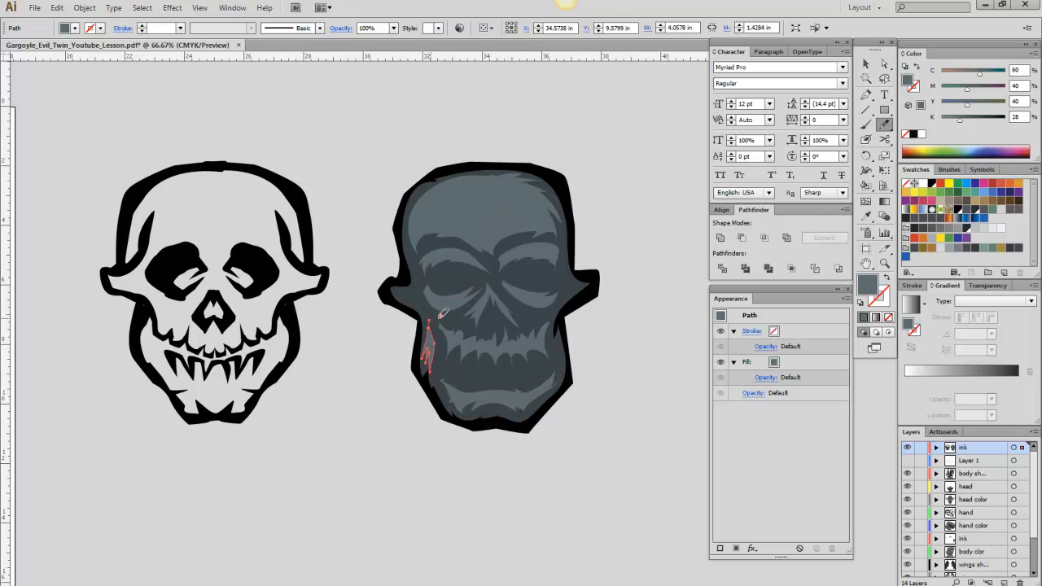
{"action": "mouse_move", "coordinate": [557, 339]}
{"action": "left_mouse_down"}
{"action": "mouse_move", "coordinate": [565, 342]}
{"action": "mouse_move", "coordinate": [558, 332]}
{"action": "left_mouse_up"}
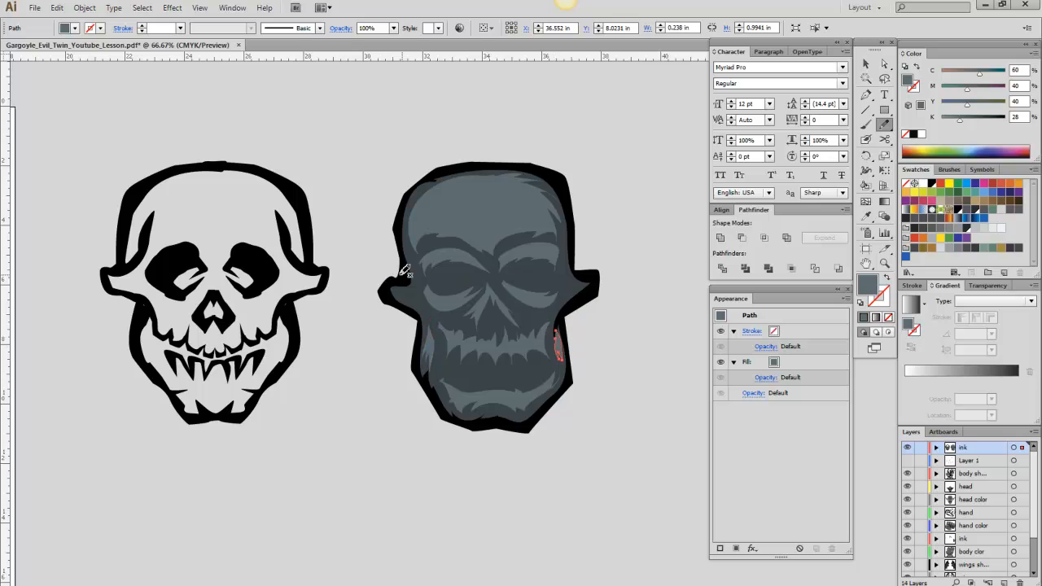
{"action": "left_click_drag", "start_coordinate": [414, 291], "coordinate": [415, 284]}
{"action": "left_click_drag", "start_coordinate": [579, 282], "coordinate": [570, 280]}
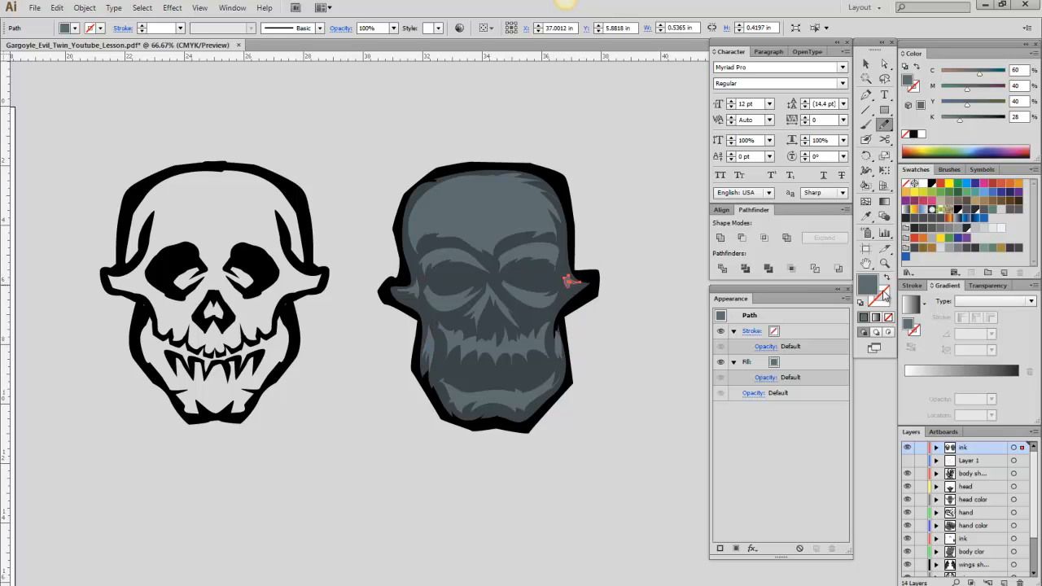
{"action": "key", "text": "z"}
{"action": "left_click", "coordinate": [546, 333]}
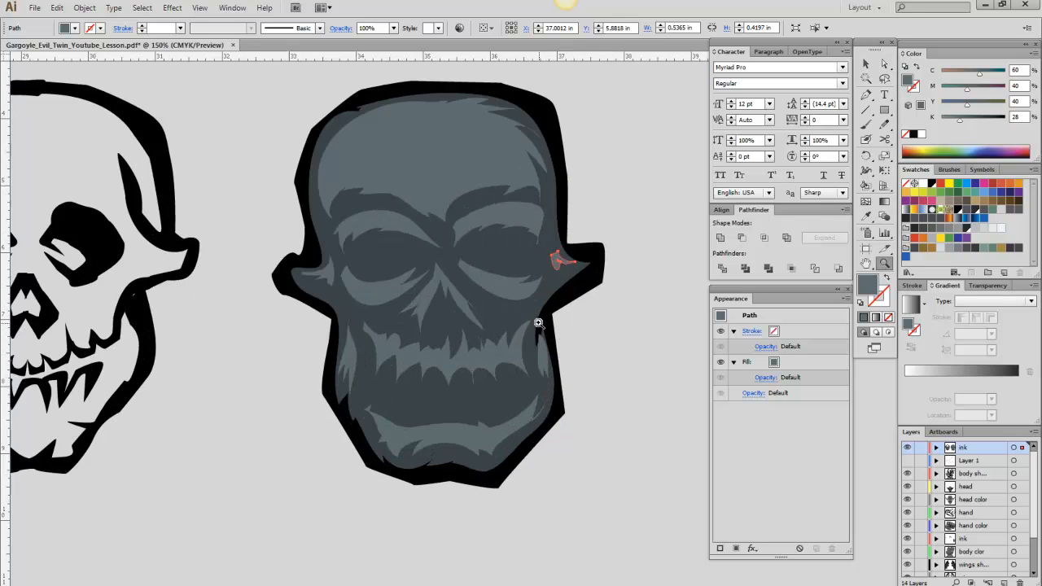
{"action": "left_click", "coordinate": [539, 323]}
{"action": "left_click", "coordinate": [500, 319], "text": "alt"}
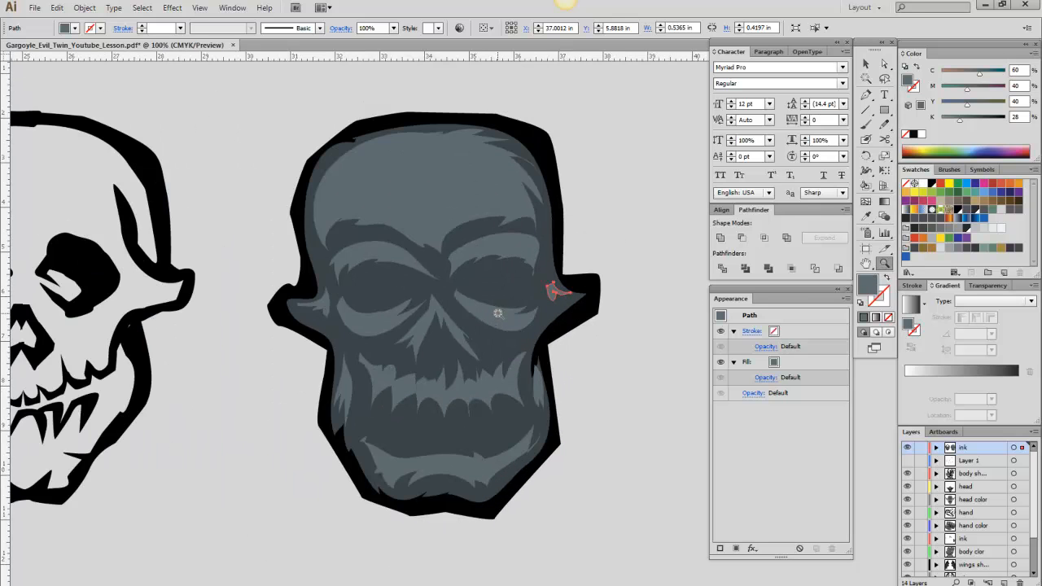
{"action": "left_click_drag", "start_coordinate": [503, 318], "coordinate": [505, 309]}
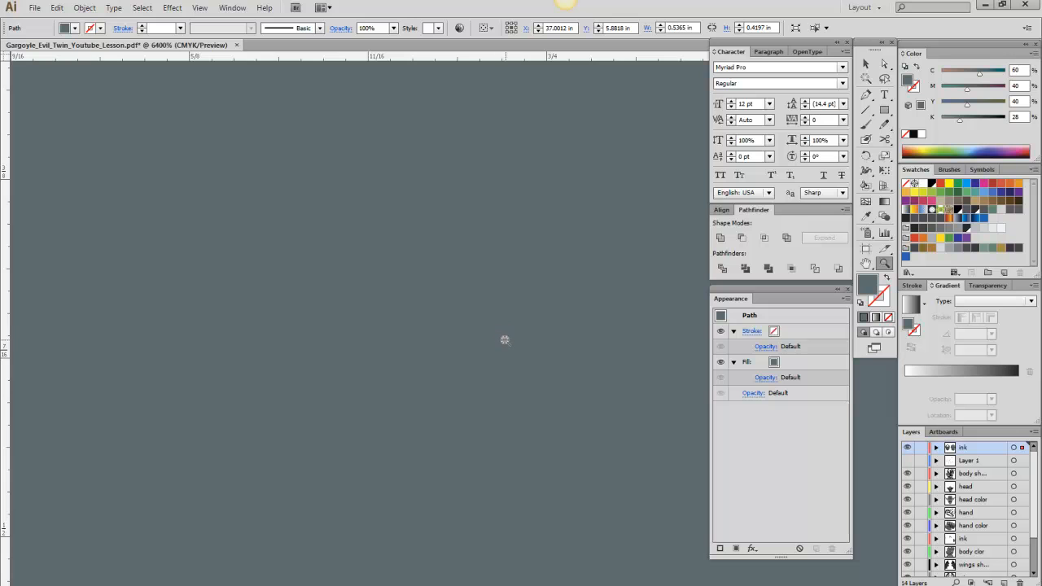
{"action": "left_click", "coordinate": [504, 338], "text": "alt"}
{"action": "left_click", "coordinate": [502, 336], "text": "alt"}
{"action": "left_click", "coordinate": [501, 334], "text": "alt"}
{"action": "left_click", "coordinate": [501, 333], "text": "alt"}
{"action": "left_click", "coordinate": [500, 333], "text": "alt"}
{"action": "left_click", "coordinate": [501, 332], "text": "alt"}
{"action": "left_click", "coordinate": [502, 332], "text": "alt"}
{"action": "left_click", "coordinate": [503, 331], "text": "alt"}
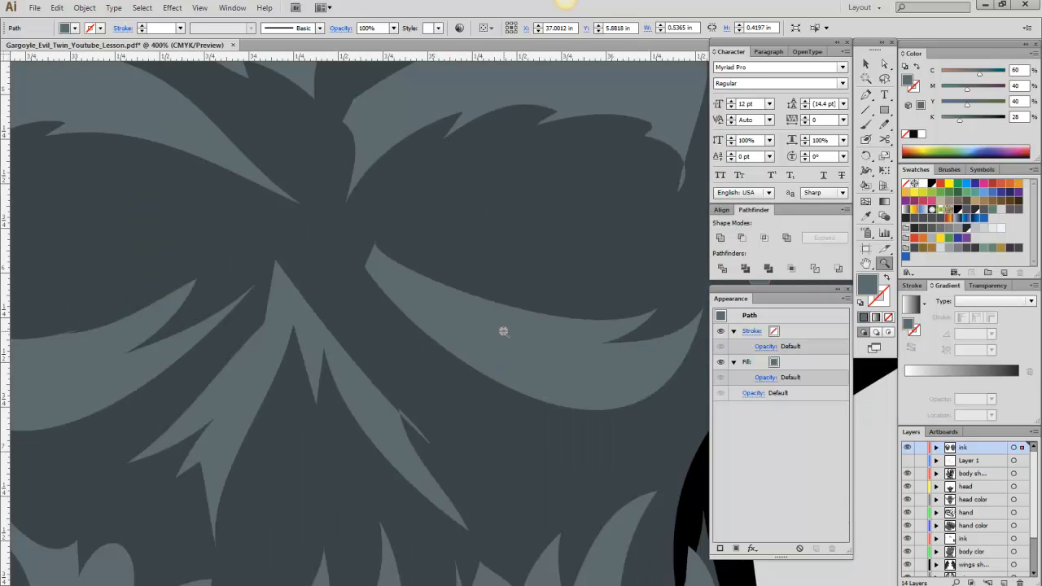
{"action": "left_click", "coordinate": [502, 331], "text": "alt"}
{"action": "left_click", "coordinate": [501, 332], "text": "alt"}
{"action": "left_click", "coordinate": [500, 330], "text": "alt"}
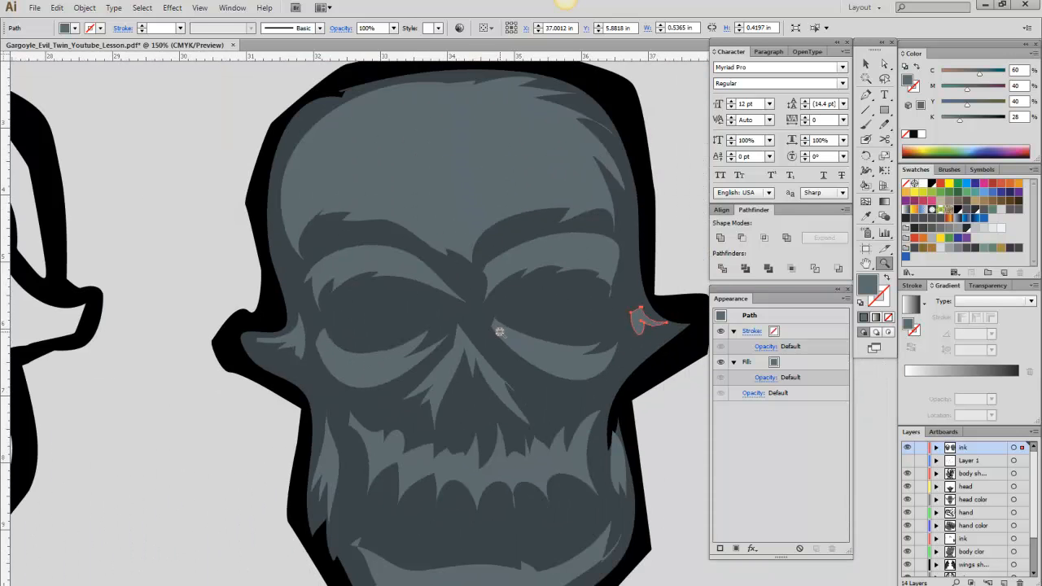
Pick up the skull outline's black fill and draw both eye sockets with the Pencil tool, leaving gray notches at the inner corners.
{"action": "left_click", "coordinate": [865, 263]}
{"action": "left_click_drag", "start_coordinate": [570, 326], "coordinate": [496, 254]}
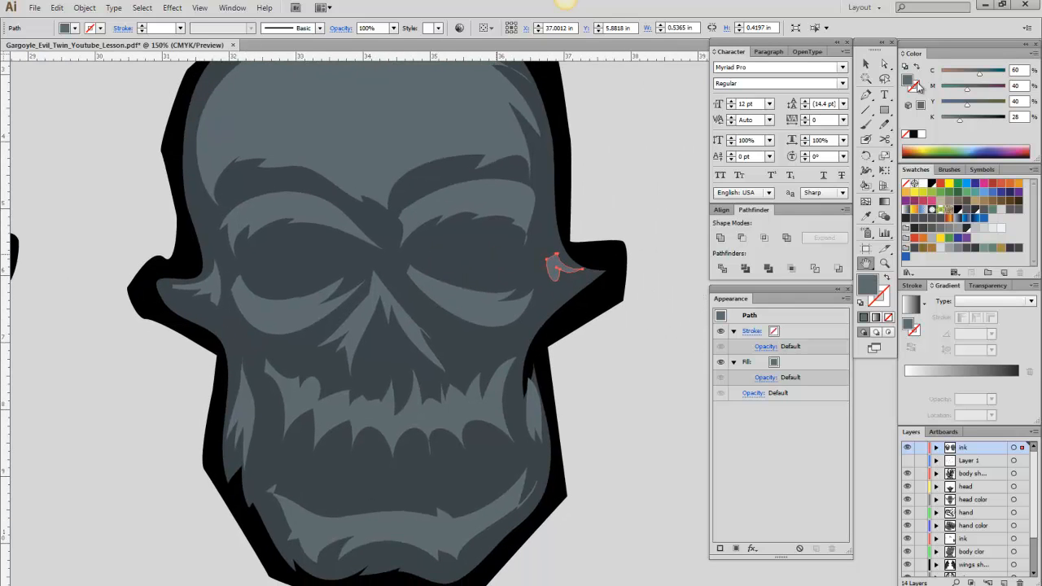
{"action": "left_click", "coordinate": [886, 65]}
{"action": "left_click", "coordinate": [618, 291]}
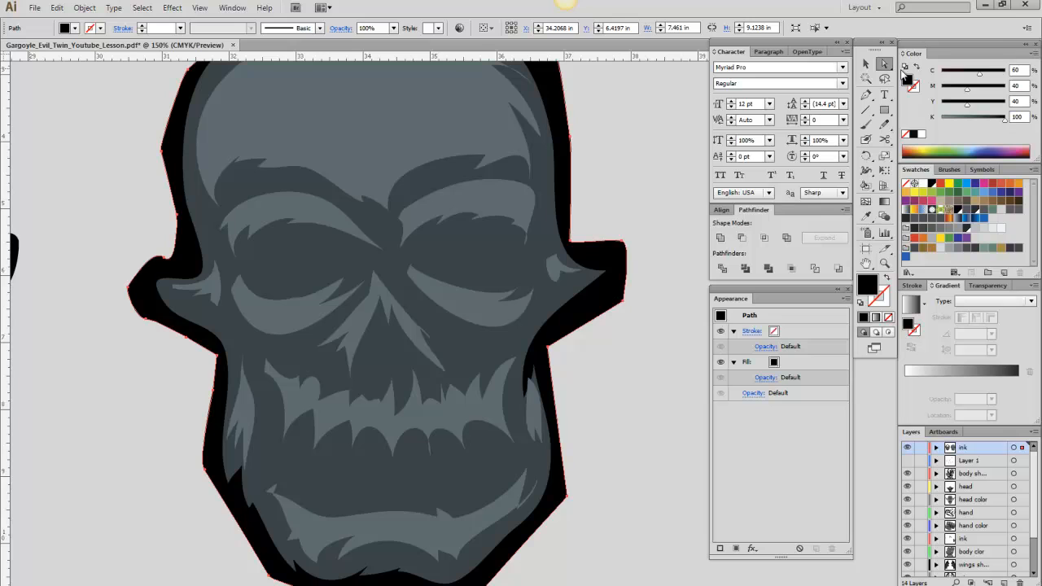
{"action": "left_click", "coordinate": [884, 123]}
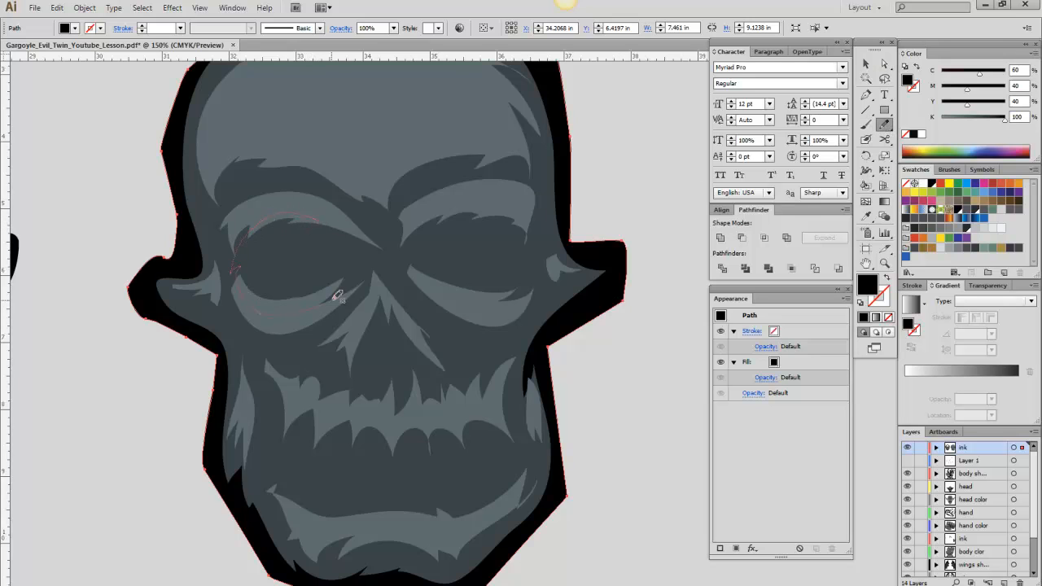
{"action": "mouse_move", "coordinate": [333, 297]}
{"action": "left_mouse_down"}
{"action": "mouse_move", "coordinate": [356, 271]}
{"action": "mouse_move", "coordinate": [326, 287]}
{"action": "mouse_move", "coordinate": [351, 267]}
{"action": "mouse_move", "coordinate": [316, 283]}
{"action": "mouse_move", "coordinate": [343, 263]}
{"action": "mouse_move", "coordinate": [324, 262]}
{"action": "mouse_move", "coordinate": [338, 244]}
{"action": "mouse_move", "coordinate": [366, 261]}
{"action": "mouse_move", "coordinate": [358, 236]}
{"action": "mouse_move", "coordinate": [333, 214]}
{"action": "left_mouse_up"}
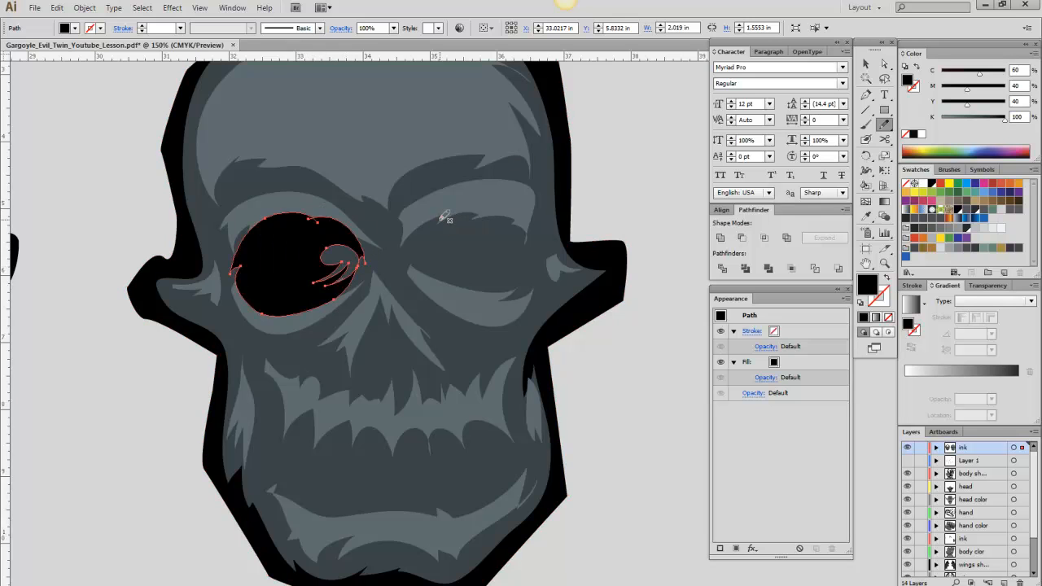
{"action": "mouse_move", "coordinate": [443, 232]}
{"action": "left_mouse_down"}
{"action": "mouse_move", "coordinate": [460, 230]}
{"action": "mouse_move", "coordinate": [426, 259]}
{"action": "left_mouse_up"}
{"action": "left_click_drag", "start_coordinate": [477, 213], "coordinate": [437, 212]}
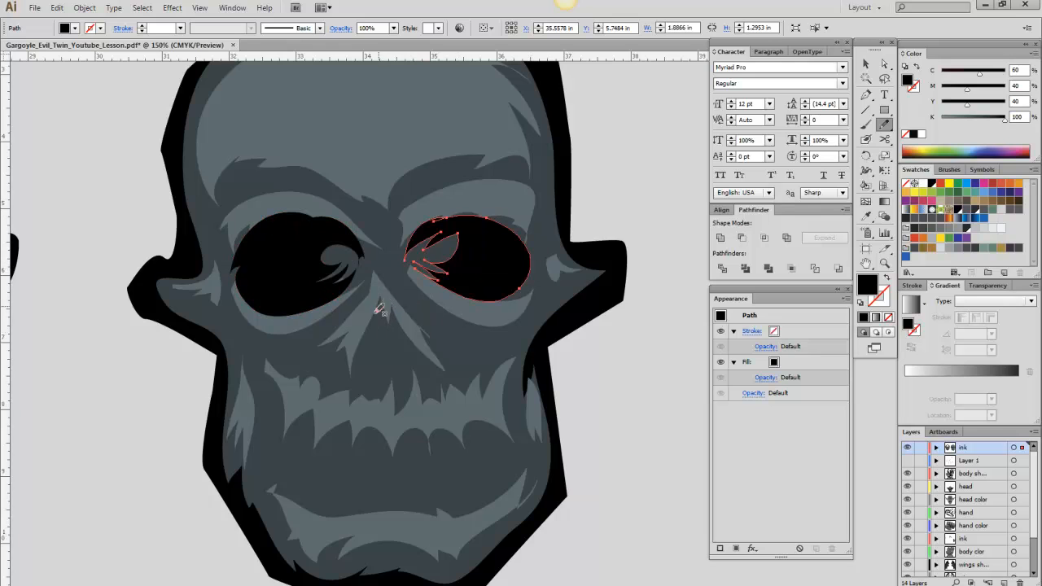
Draw the black nose cavity, about 0.9 by 1.2 in, and spiky black shadows under both cheekbones.
{"action": "mouse_move", "coordinate": [378, 306]}
{"action": "left_mouse_down"}
{"action": "mouse_move", "coordinate": [359, 345]}
{"action": "mouse_move", "coordinate": [367, 366]}
{"action": "mouse_move", "coordinate": [385, 337]}
{"action": "mouse_move", "coordinate": [414, 365]}
{"action": "left_mouse_up"}
{"action": "left_click_drag", "start_coordinate": [397, 299], "coordinate": [383, 283]}
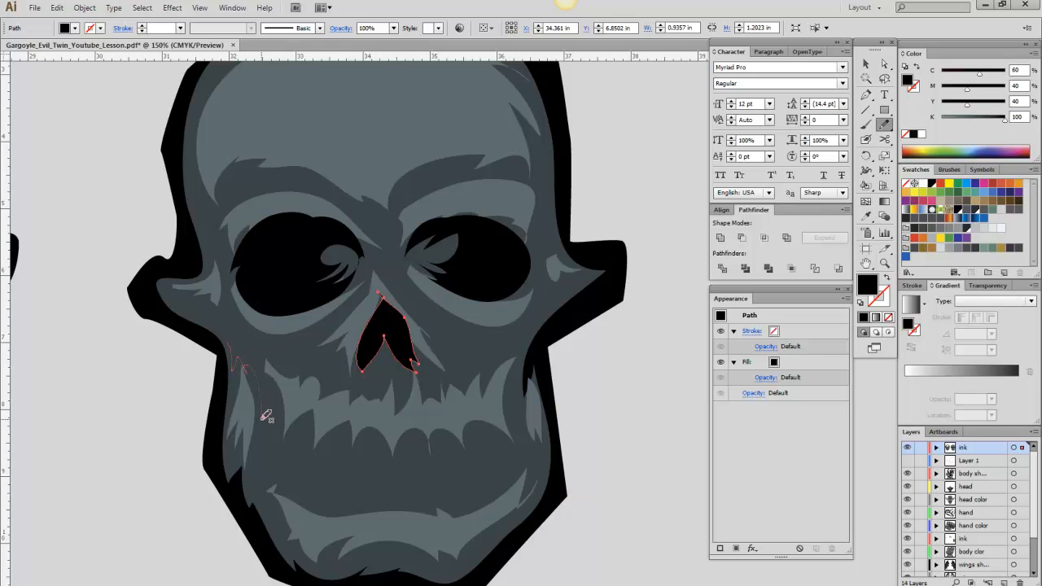
{"action": "left_click_drag", "start_coordinate": [280, 345], "coordinate": [228, 335]}
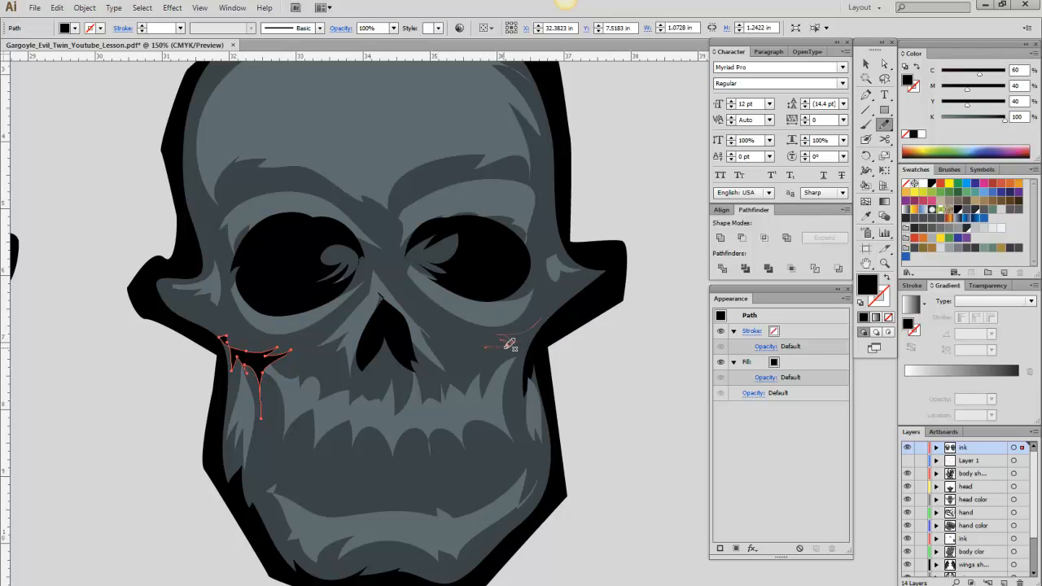
{"action": "left_click_drag", "start_coordinate": [547, 321], "coordinate": [543, 320]}
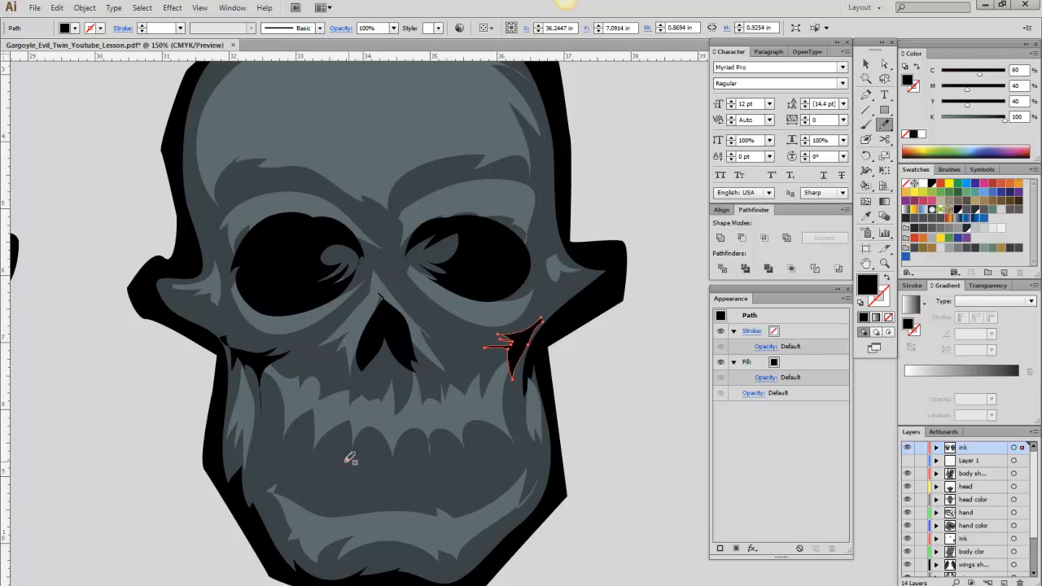
Draw the black mouth gap, about 3.8 in wide, with its upper edge following the rounded bottoms of the upper teeth.
{"action": "mouse_move", "coordinate": [272, 420]}
{"action": "left_mouse_down"}
{"action": "mouse_move", "coordinate": [278, 453]}
{"action": "mouse_move", "coordinate": [333, 462]}
{"action": "left_mouse_up"}
{"action": "mouse_move", "coordinate": [398, 461]}
{"action": "left_mouse_down"}
{"action": "mouse_move", "coordinate": [430, 456]}
{"action": "mouse_move", "coordinate": [464, 469]}
{"action": "mouse_move", "coordinate": [464, 445]}
{"action": "mouse_move", "coordinate": [477, 465]}
{"action": "mouse_move", "coordinate": [511, 449]}
{"action": "left_mouse_up"}
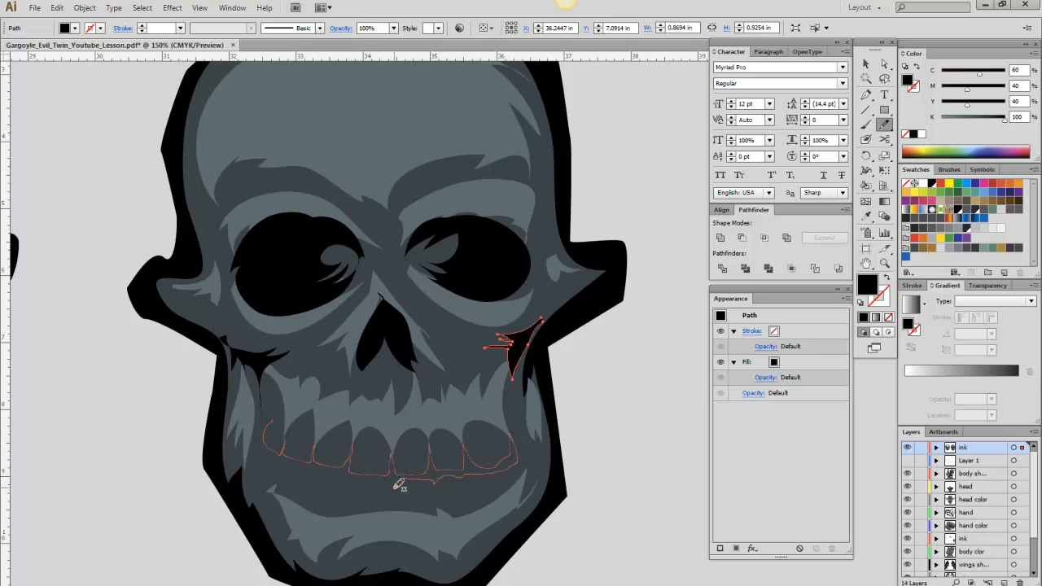
{"action": "mouse_move", "coordinate": [345, 476]}
{"action": "left_mouse_down"}
{"action": "mouse_move", "coordinate": [267, 453]}
{"action": "mouse_move", "coordinate": [268, 420]}
{"action": "left_mouse_up"}
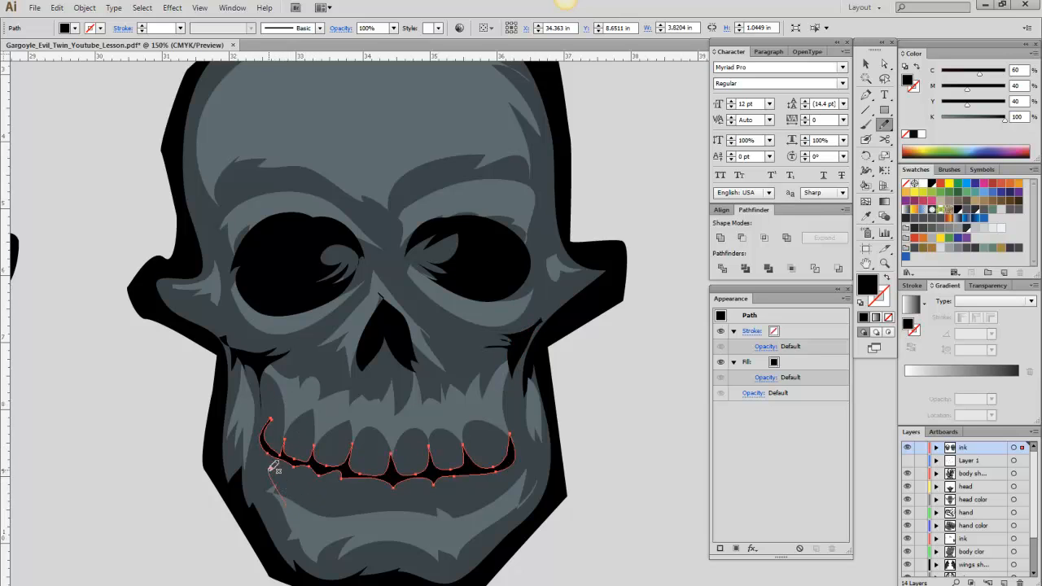
Draw black shapes along the tops of the lower teeth and small pointed black shadows beneath them.
{"action": "left_click_drag", "start_coordinate": [270, 471], "coordinate": [269, 470]}
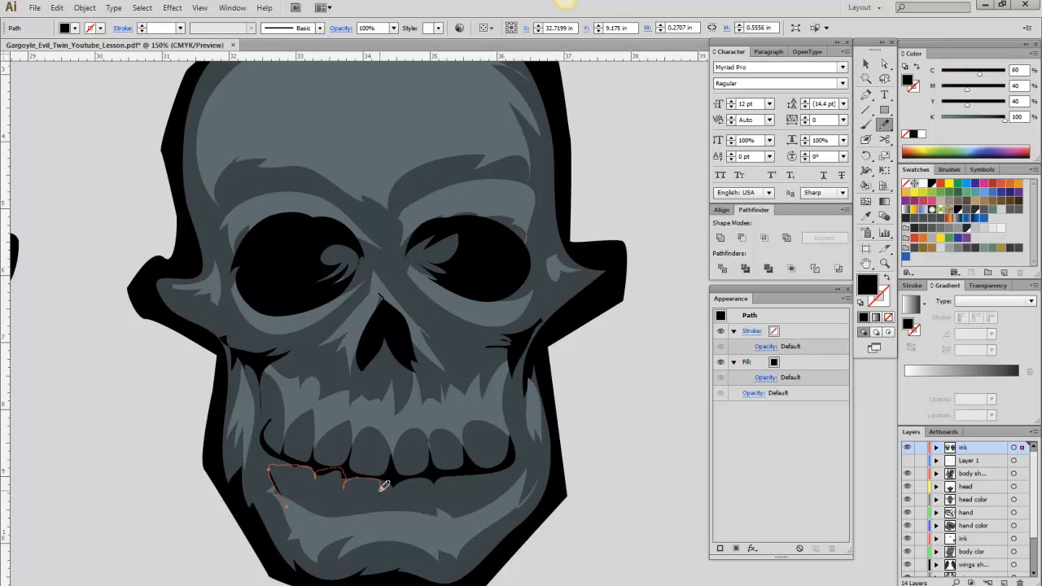
{"action": "left_click_drag", "start_coordinate": [409, 493], "coordinate": [442, 481]}
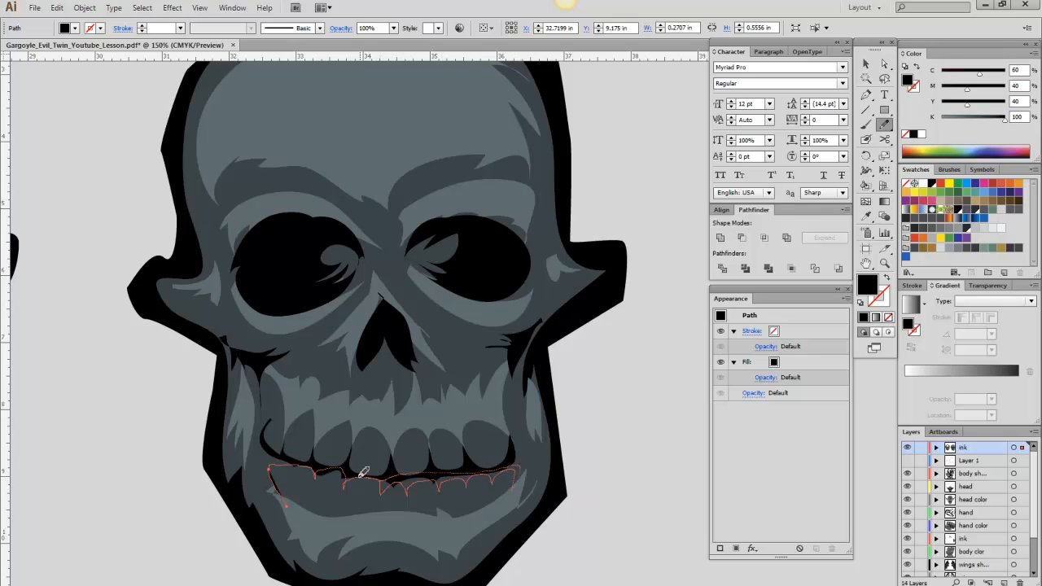
{"action": "mouse_move", "coordinate": [363, 472]}
{"action": "left_mouse_down"}
{"action": "mouse_move", "coordinate": [264, 460]}
{"action": "mouse_move", "coordinate": [280, 486]}
{"action": "left_mouse_up"}
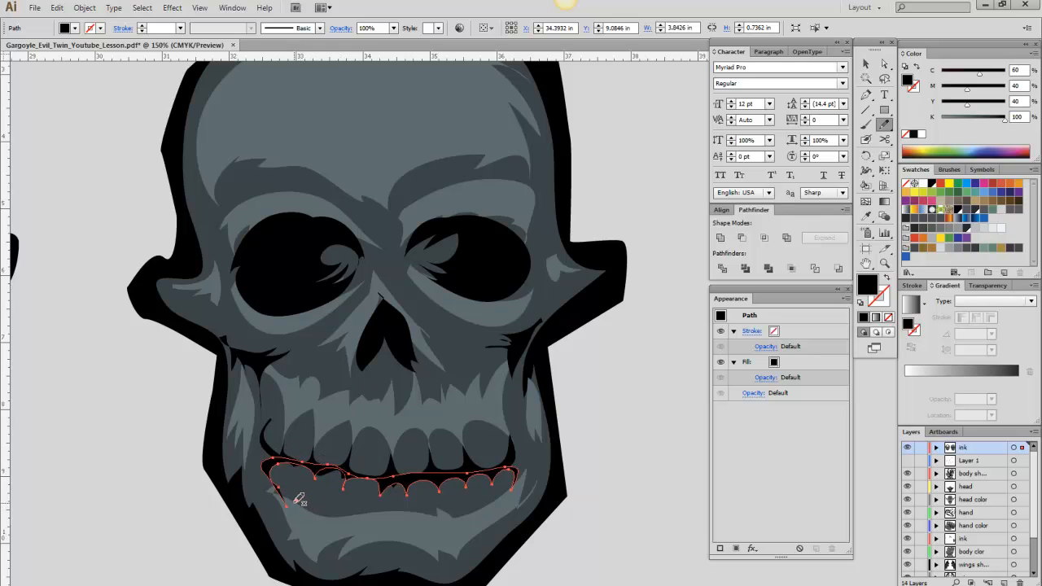
{"action": "mouse_move", "coordinate": [319, 497]}
{"action": "left_mouse_down"}
{"action": "mouse_move", "coordinate": [331, 512]}
{"action": "mouse_move", "coordinate": [337, 503]}
{"action": "mouse_move", "coordinate": [499, 498]}
{"action": "left_mouse_up"}
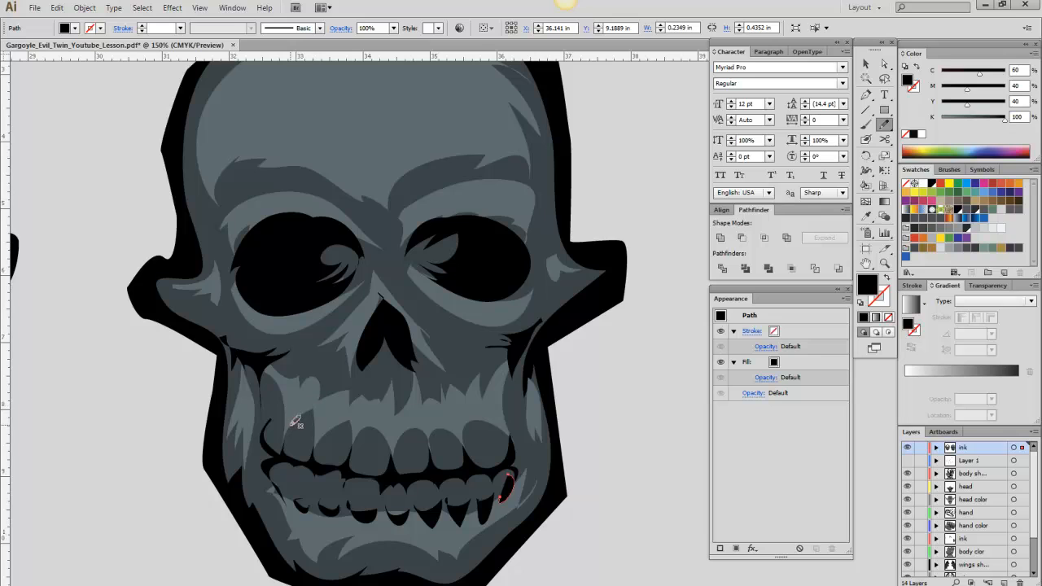
Draw curved black shadows over the gum line of each upper tooth.
{"action": "left_click_drag", "start_coordinate": [321, 412], "coordinate": [292, 424]}
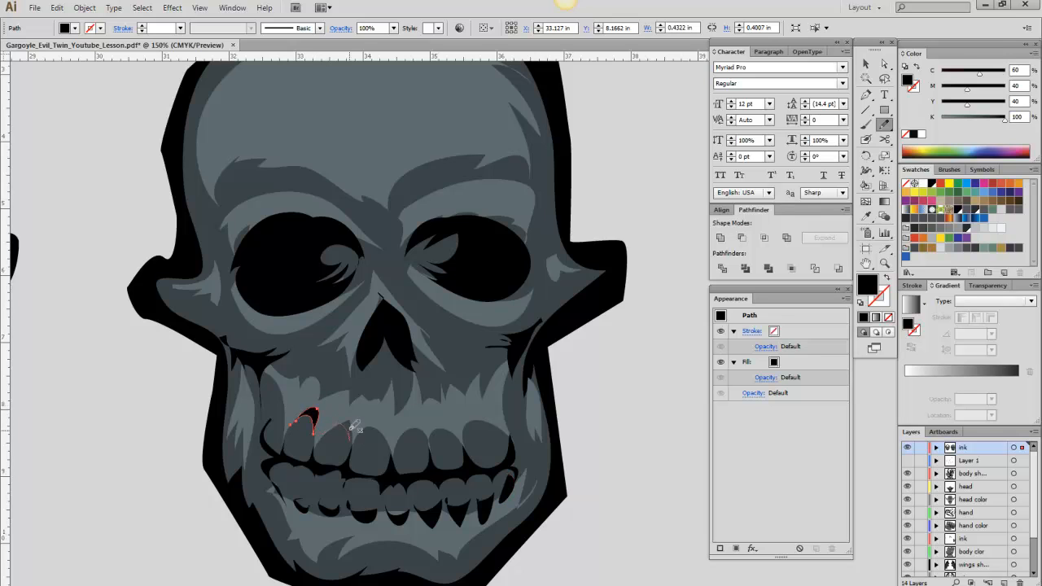
{"action": "left_click_drag", "start_coordinate": [350, 438], "coordinate": [322, 434]}
{"action": "left_click_drag", "start_coordinate": [383, 450], "coordinate": [393, 450]}
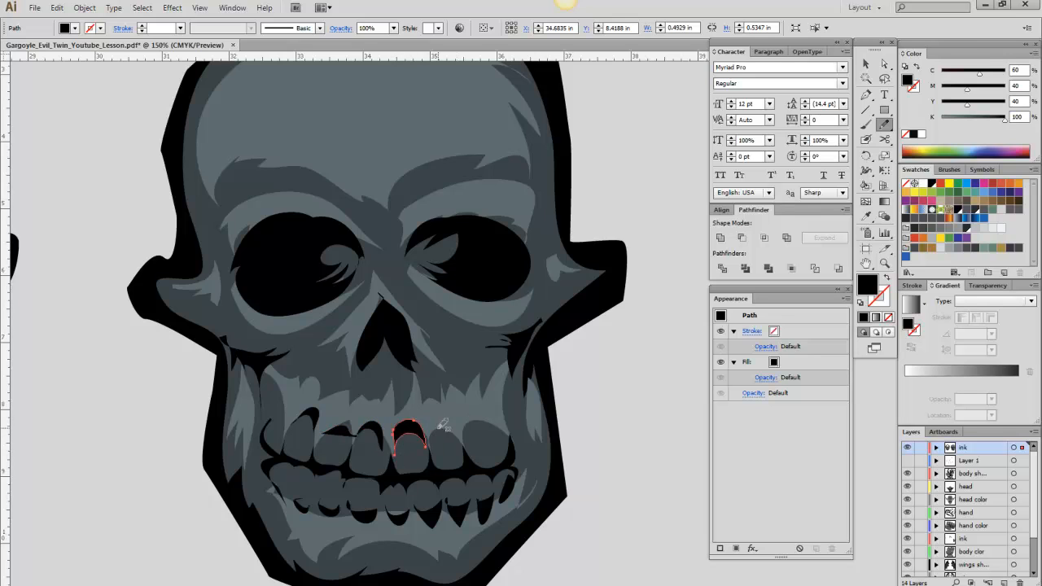
{"action": "left_click_drag", "start_coordinate": [445, 426], "coordinate": [461, 446]}
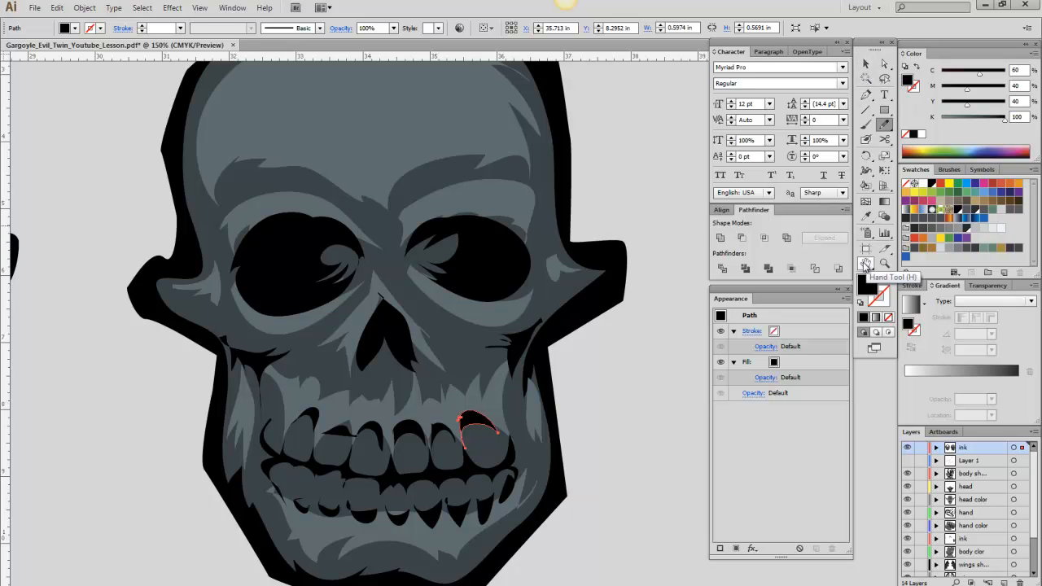
Draw a large black shape with jagged sides on the forehead, about 4.2 by 2.2 in, pointing down between the brows.
{"action": "left_click", "coordinate": [866, 263]}
{"action": "mouse_move", "coordinate": [446, 315]}
{"action": "left_mouse_down"}
{"action": "mouse_move", "coordinate": [439, 363]}
{"action": "mouse_move", "coordinate": [442, 309]}
{"action": "mouse_move", "coordinate": [433, 328]}
{"action": "mouse_move", "coordinate": [444, 328]}
{"action": "left_mouse_up"}
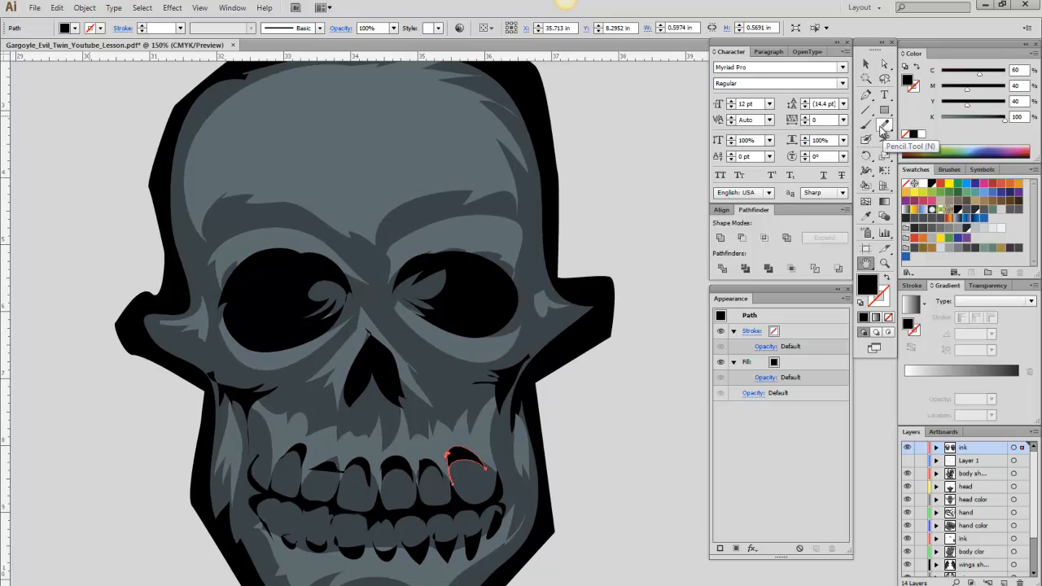
{"action": "left_click", "coordinate": [884, 123]}
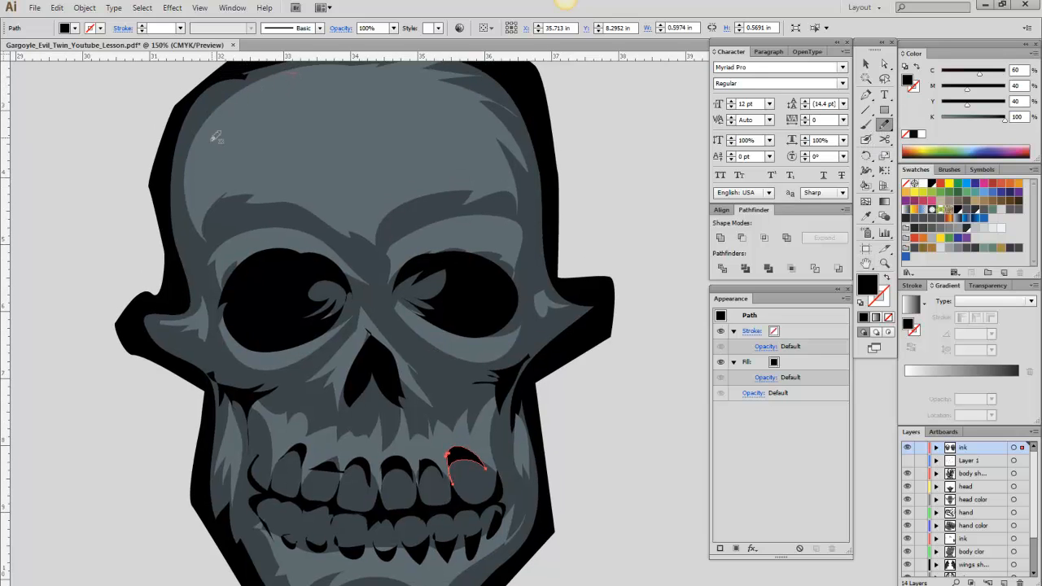
{"action": "left_click", "coordinate": [261, 168]}
{"action": "left_click", "coordinate": [314, 170]}
{"action": "mouse_move", "coordinate": [404, 73]}
{"action": "left_mouse_down"}
{"action": "mouse_move", "coordinate": [372, 59]}
{"action": "mouse_move", "coordinate": [316, 60]}
{"action": "left_mouse_up"}
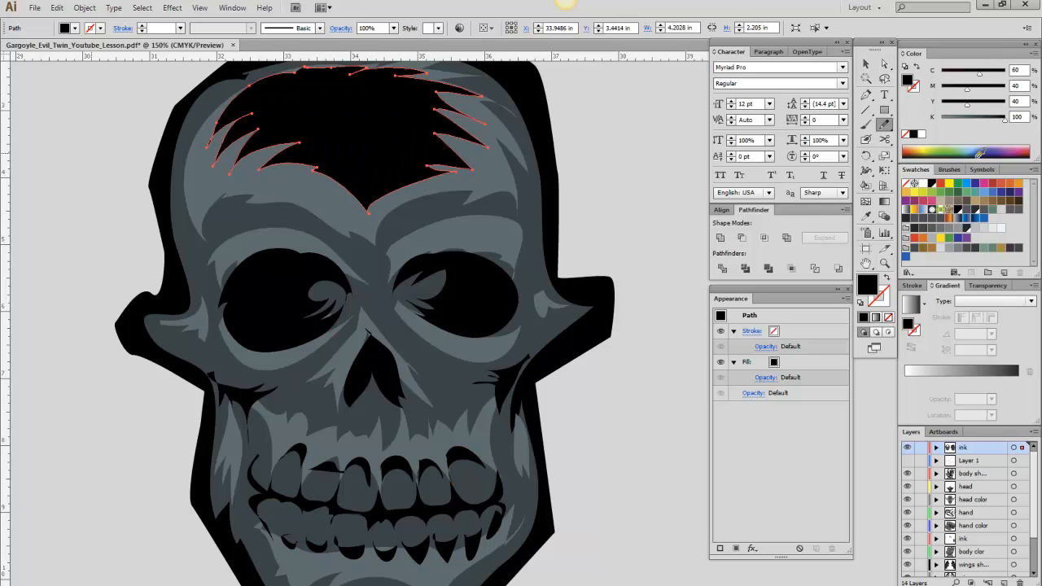
Lighten the large jagged forehead shape to a medium gray fill with 2% black.
{"action": "left_click", "coordinate": [865, 64]}
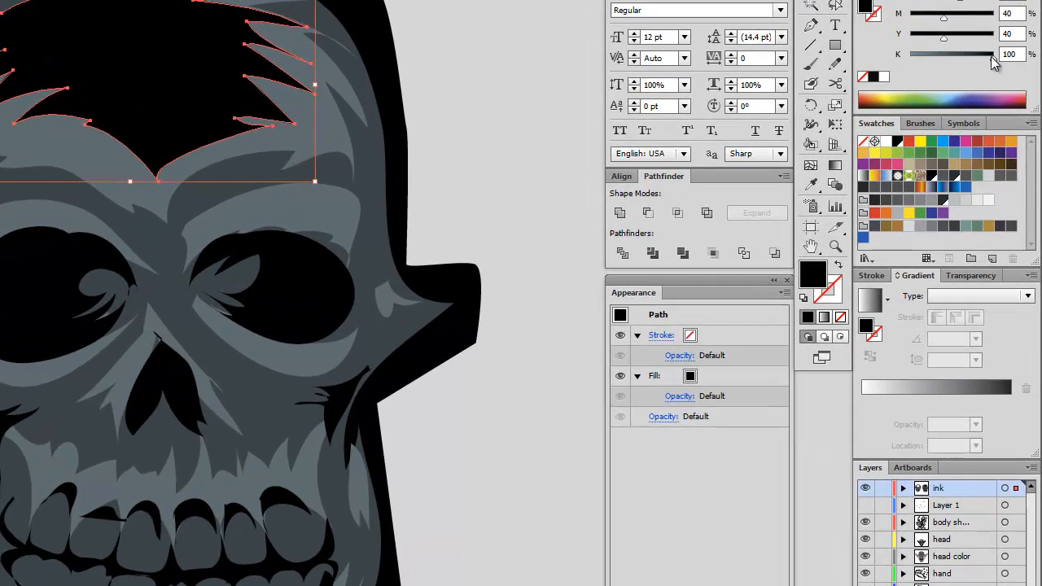
{"action": "left_click_drag", "start_coordinate": [1000, 93], "coordinate": [956, 94]}
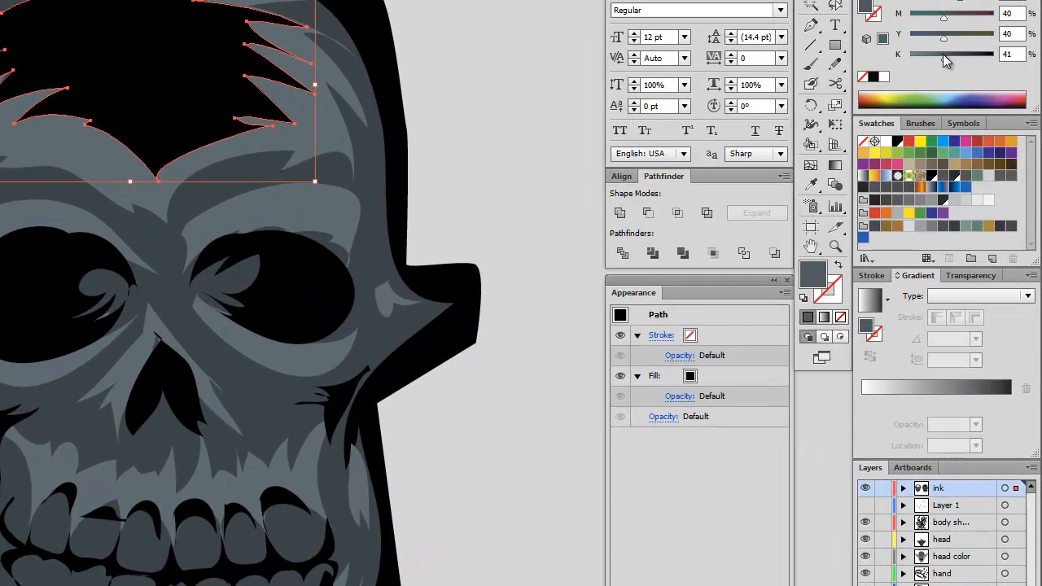
{"action": "left_click_drag", "start_coordinate": [942, 54], "coordinate": [915, 63]}
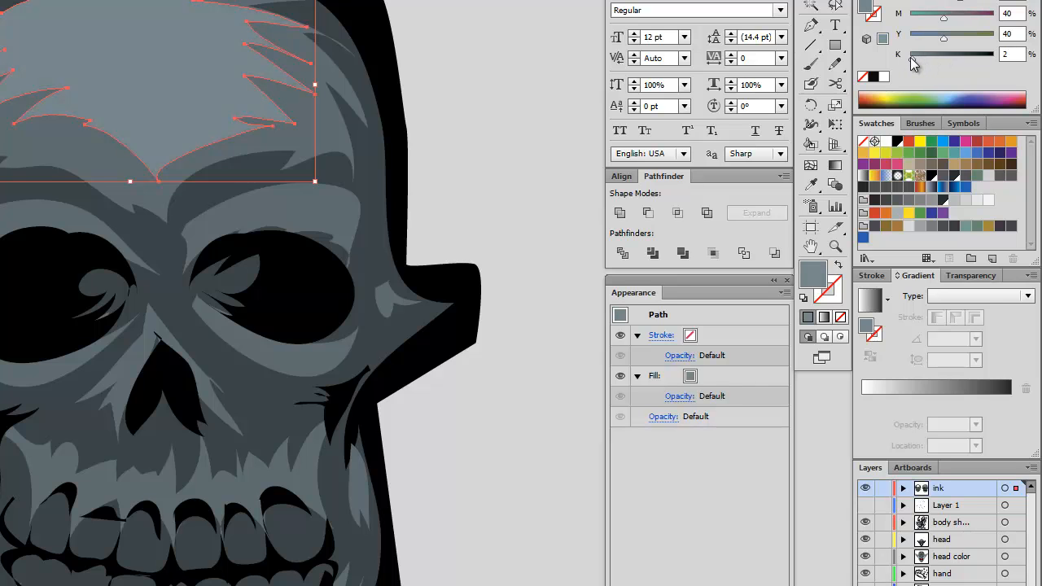
Draw gray highlights above both eye sockets, about 1.8 and 2.2 in wide, and one about 1 in wide over the nose bridge.
{"action": "left_click", "coordinate": [809, 65]}
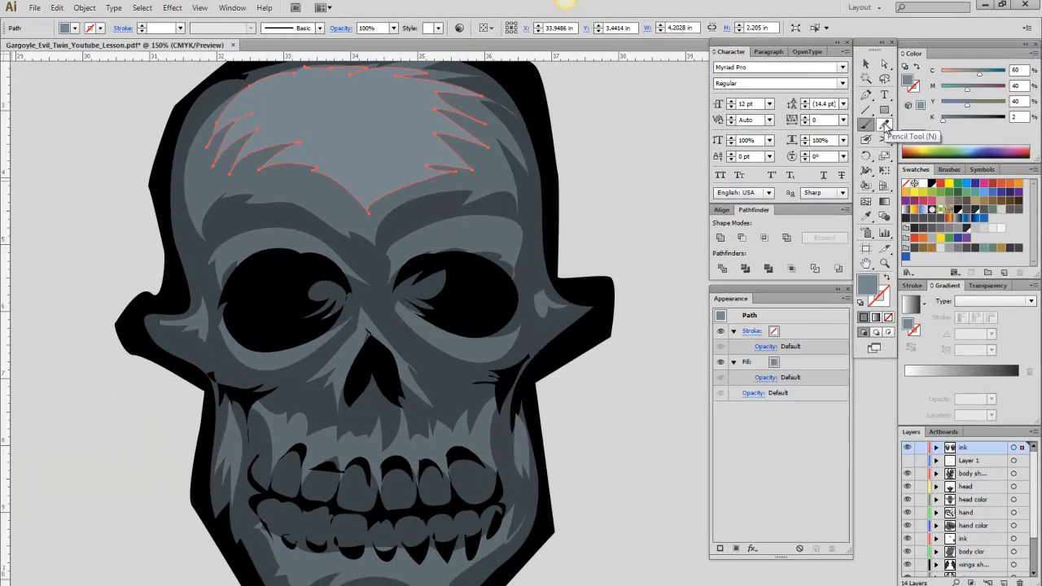
{"action": "left_click", "coordinate": [884, 124]}
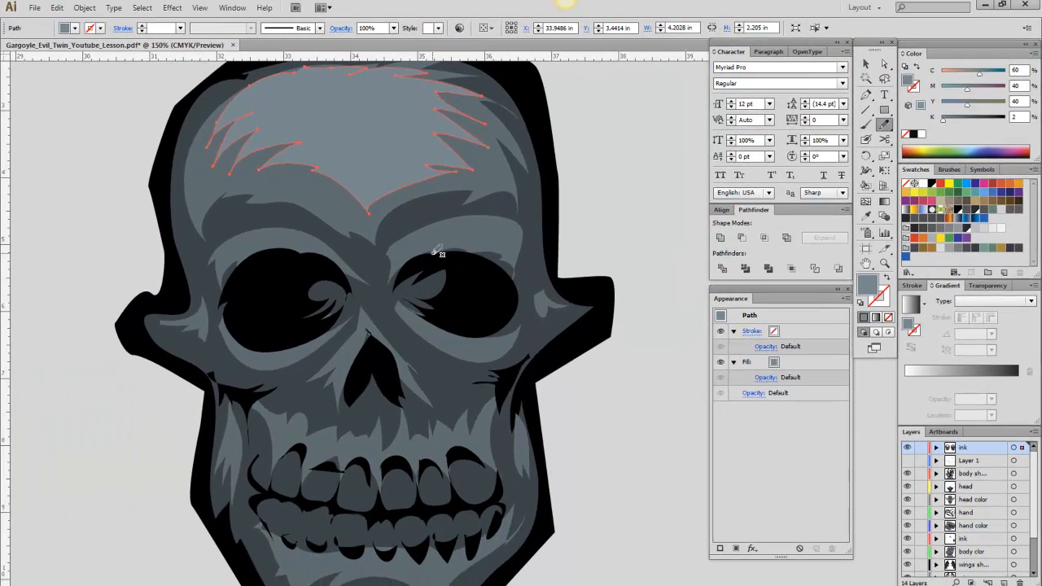
{"action": "mouse_move", "coordinate": [400, 257]}
{"action": "left_mouse_down"}
{"action": "mouse_move", "coordinate": [461, 252]}
{"action": "mouse_move", "coordinate": [510, 270]}
{"action": "left_mouse_up"}
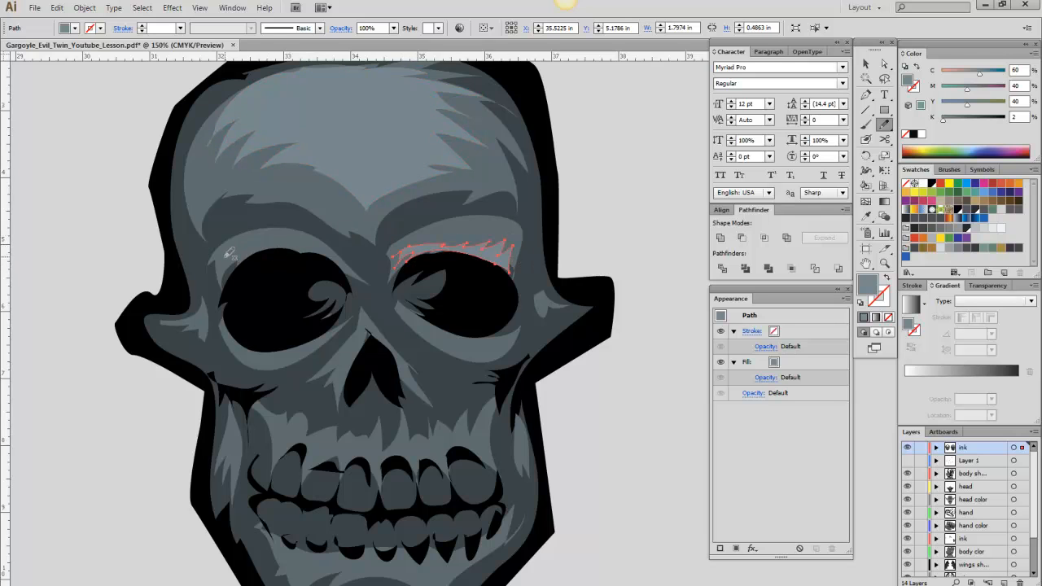
{"action": "mouse_move", "coordinate": [283, 244]}
{"action": "left_mouse_down"}
{"action": "mouse_move", "coordinate": [316, 249]}
{"action": "mouse_move", "coordinate": [346, 269]}
{"action": "mouse_move", "coordinate": [314, 244]}
{"action": "mouse_move", "coordinate": [326, 247]}
{"action": "mouse_move", "coordinate": [285, 239]}
{"action": "mouse_move", "coordinate": [249, 241]}
{"action": "mouse_move", "coordinate": [202, 267]}
{"action": "left_mouse_up"}
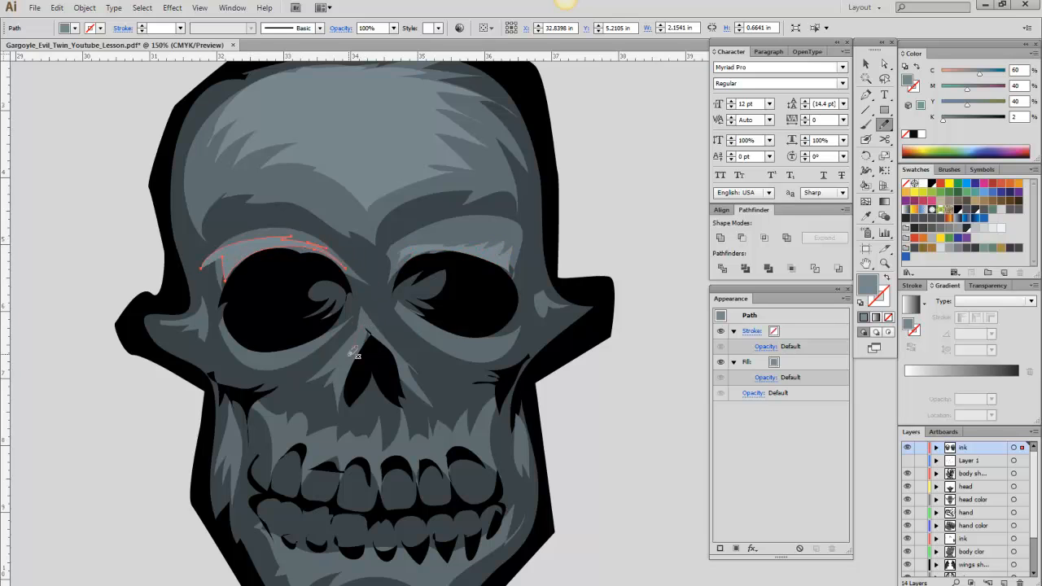
{"action": "mouse_move", "coordinate": [382, 330]}
{"action": "left_mouse_down"}
{"action": "mouse_move", "coordinate": [386, 317]}
{"action": "mouse_move", "coordinate": [359, 329]}
{"action": "left_mouse_up"}
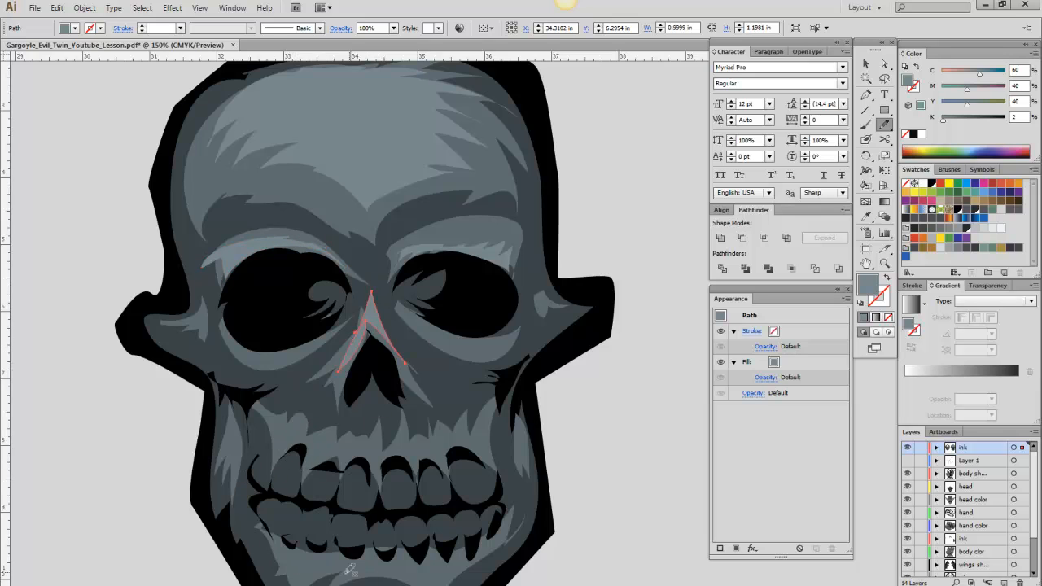
Draw two small gray highlights on the chin and branching highlights about 0.8 in wide on both cheekbones.
{"action": "left_click_drag", "start_coordinate": [361, 580], "coordinate": [311, 573]}
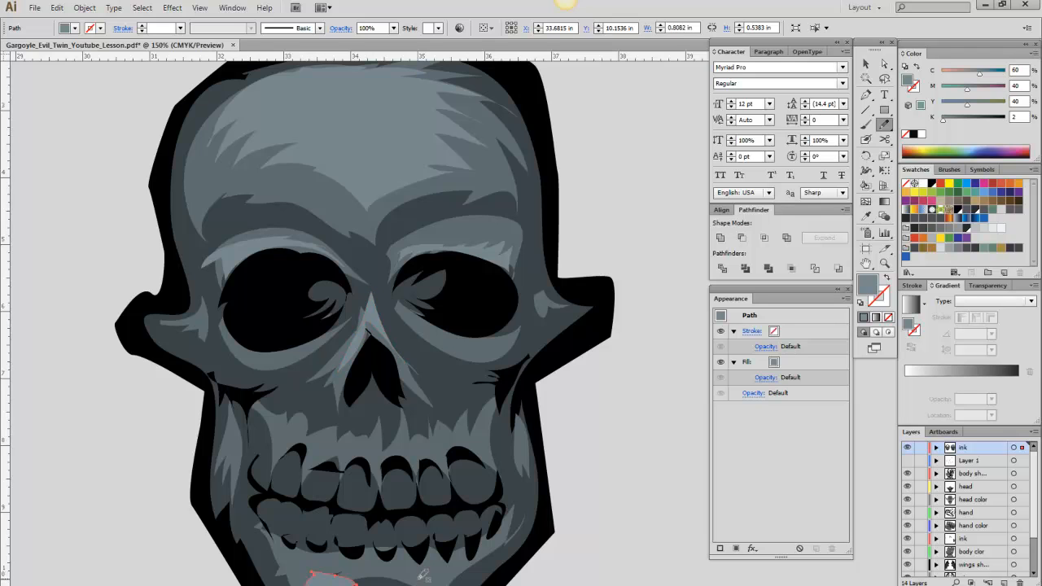
{"action": "left_click_drag", "start_coordinate": [447, 572], "coordinate": [377, 580]}
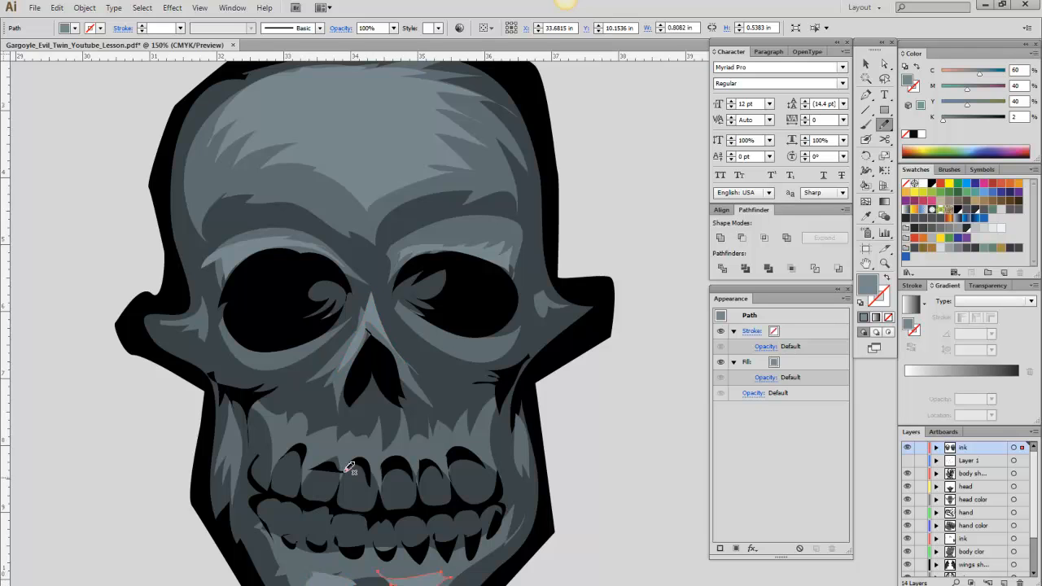
{"action": "mouse_move", "coordinate": [195, 325]}
{"action": "left_mouse_down"}
{"action": "mouse_move", "coordinate": [163, 321]}
{"action": "mouse_move", "coordinate": [194, 320]}
{"action": "mouse_move", "coordinate": [197, 344]}
{"action": "mouse_move", "coordinate": [209, 302]}
{"action": "mouse_move", "coordinate": [156, 317]}
{"action": "left_mouse_up"}
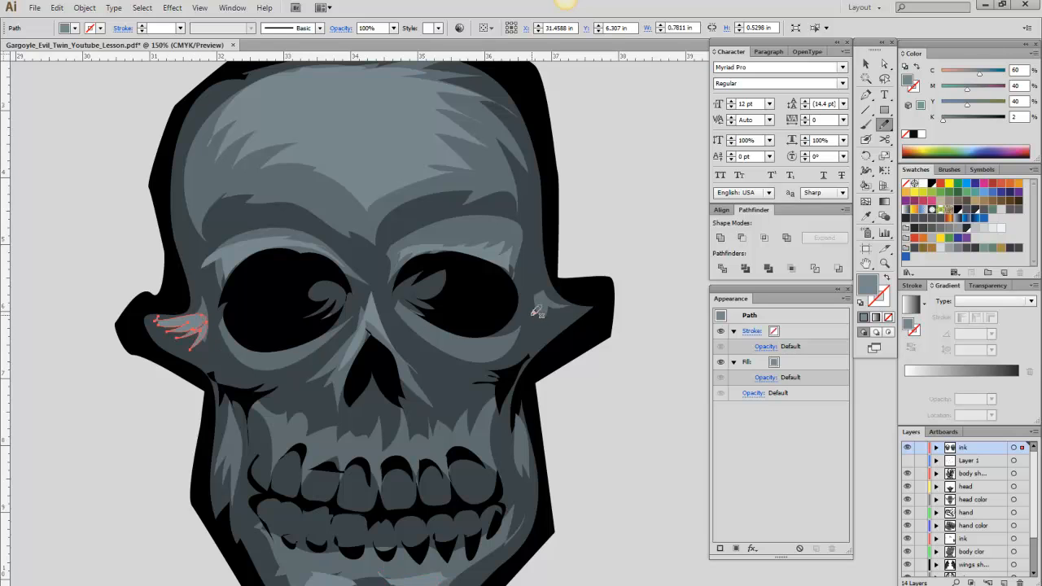
{"action": "mouse_move", "coordinate": [531, 325]}
{"action": "left_mouse_down"}
{"action": "mouse_move", "coordinate": [549, 326]}
{"action": "mouse_move", "coordinate": [544, 290]}
{"action": "mouse_move", "coordinate": [525, 304]}
{"action": "left_mouse_up"}
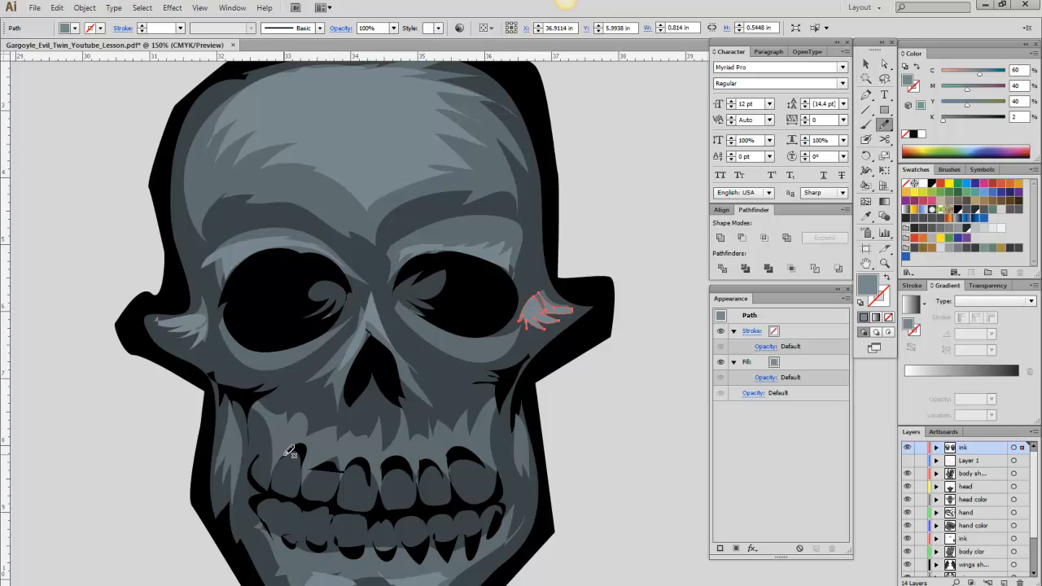
Draw gray highlight shapes with jagged edges inside each of the upper and lower teeth.
{"action": "mouse_move", "coordinate": [270, 444]}
{"action": "left_mouse_down"}
{"action": "mouse_move", "coordinate": [265, 491]}
{"action": "mouse_move", "coordinate": [277, 453]}
{"action": "mouse_move", "coordinate": [279, 488]}
{"action": "mouse_move", "coordinate": [302, 473]}
{"action": "mouse_move", "coordinate": [295, 446]}
{"action": "mouse_move", "coordinate": [313, 495]}
{"action": "mouse_move", "coordinate": [340, 492]}
{"action": "mouse_move", "coordinate": [336, 453]}
{"action": "mouse_move", "coordinate": [346, 495]}
{"action": "mouse_move", "coordinate": [370, 500]}
{"action": "mouse_move", "coordinate": [361, 459]}
{"action": "mouse_move", "coordinate": [389, 476]}
{"action": "mouse_move", "coordinate": [394, 503]}
{"action": "mouse_move", "coordinate": [417, 496]}
{"action": "mouse_move", "coordinate": [401, 460]}
{"action": "mouse_move", "coordinate": [425, 474]}
{"action": "mouse_move", "coordinate": [423, 500]}
{"action": "mouse_move", "coordinate": [448, 496]}
{"action": "mouse_move", "coordinate": [434, 461]}
{"action": "mouse_move", "coordinate": [465, 466]}
{"action": "mouse_move", "coordinate": [454, 475]}
{"action": "mouse_move", "coordinate": [460, 492]}
{"action": "mouse_move", "coordinate": [488, 494]}
{"action": "mouse_move", "coordinate": [465, 457]}
{"action": "left_mouse_up"}
{"action": "mouse_move", "coordinate": [285, 511]}
{"action": "left_mouse_down"}
{"action": "mouse_move", "coordinate": [265, 498]}
{"action": "mouse_move", "coordinate": [275, 527]}
{"action": "mouse_move", "coordinate": [273, 498]}
{"action": "mouse_move", "coordinate": [295, 501]}
{"action": "mouse_move", "coordinate": [293, 529]}
{"action": "mouse_move", "coordinate": [286, 512]}
{"action": "mouse_move", "coordinate": [315, 504]}
{"action": "mouse_move", "coordinate": [308, 531]}
{"action": "mouse_move", "coordinate": [326, 525]}
{"action": "mouse_move", "coordinate": [319, 503]}
{"action": "mouse_move", "coordinate": [313, 510]}
{"action": "left_mouse_up"}
{"action": "mouse_move", "coordinate": [341, 511]}
{"action": "left_mouse_down"}
{"action": "mouse_move", "coordinate": [341, 538]}
{"action": "mouse_move", "coordinate": [358, 534]}
{"action": "mouse_move", "coordinate": [354, 506]}
{"action": "mouse_move", "coordinate": [342, 513]}
{"action": "left_mouse_up"}
{"action": "mouse_move", "coordinate": [396, 518]}
{"action": "left_mouse_down"}
{"action": "mouse_move", "coordinate": [386, 515]}
{"action": "mouse_move", "coordinate": [379, 539]}
{"action": "mouse_move", "coordinate": [395, 531]}
{"action": "mouse_move", "coordinate": [390, 511]}
{"action": "mouse_move", "coordinate": [403, 537]}
{"action": "mouse_move", "coordinate": [411, 525]}
{"action": "mouse_move", "coordinate": [447, 537]}
{"action": "mouse_move", "coordinate": [440, 512]}
{"action": "mouse_move", "coordinate": [460, 515]}
{"action": "mouse_move", "coordinate": [453, 537]}
{"action": "mouse_move", "coordinate": [467, 529]}
{"action": "mouse_move", "coordinate": [461, 513]}
{"action": "mouse_move", "coordinate": [478, 527]}
{"action": "mouse_move", "coordinate": [471, 535]}
{"action": "mouse_move", "coordinate": [485, 527]}
{"action": "left_mouse_up"}
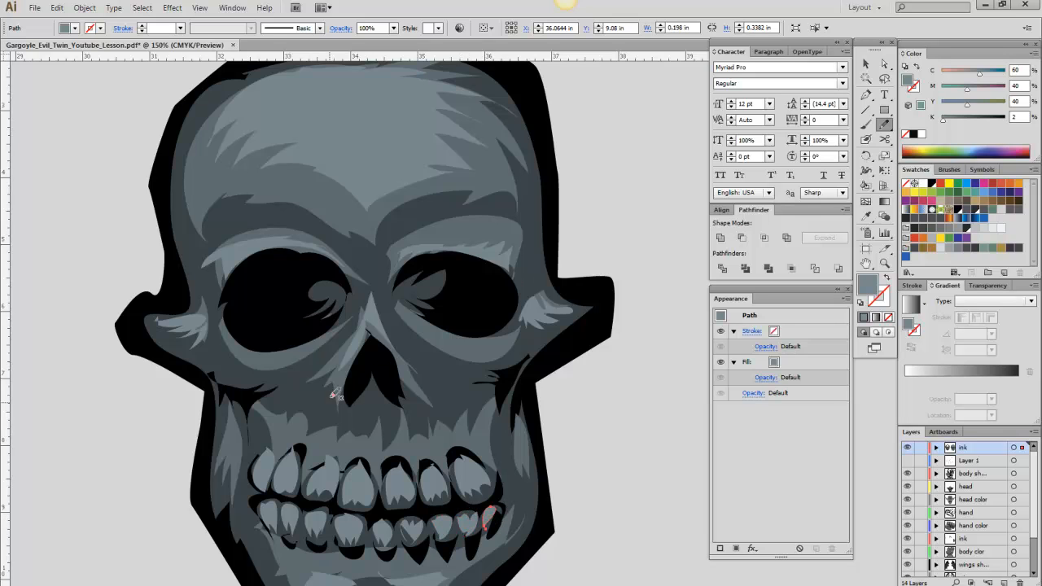
Draw jagged gray highlights on both cheeks above the upper teeth, the first about 0.9 by 0.8 in, and clear the selection.
{"action": "mouse_move", "coordinate": [276, 407]}
{"action": "left_mouse_down"}
{"action": "mouse_move", "coordinate": [274, 428]}
{"action": "mouse_move", "coordinate": [294, 423]}
{"action": "mouse_move", "coordinate": [314, 403]}
{"action": "mouse_move", "coordinate": [295, 399]}
{"action": "left_mouse_up"}
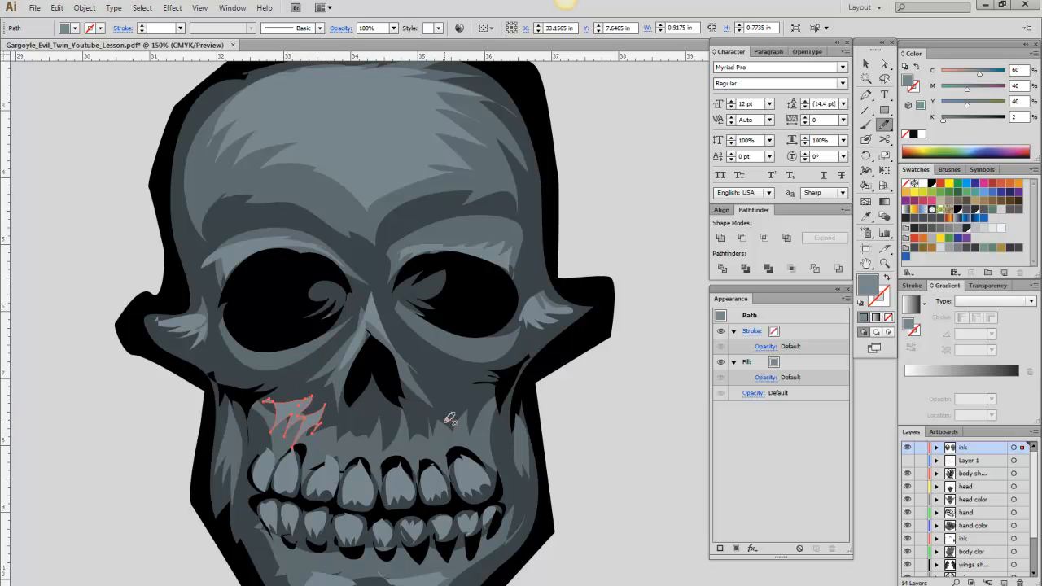
{"action": "mouse_move", "coordinate": [444, 432]}
{"action": "left_mouse_down"}
{"action": "mouse_move", "coordinate": [460, 412]}
{"action": "mouse_move", "coordinate": [496, 406]}
{"action": "mouse_move", "coordinate": [425, 409]}
{"action": "left_mouse_up"}
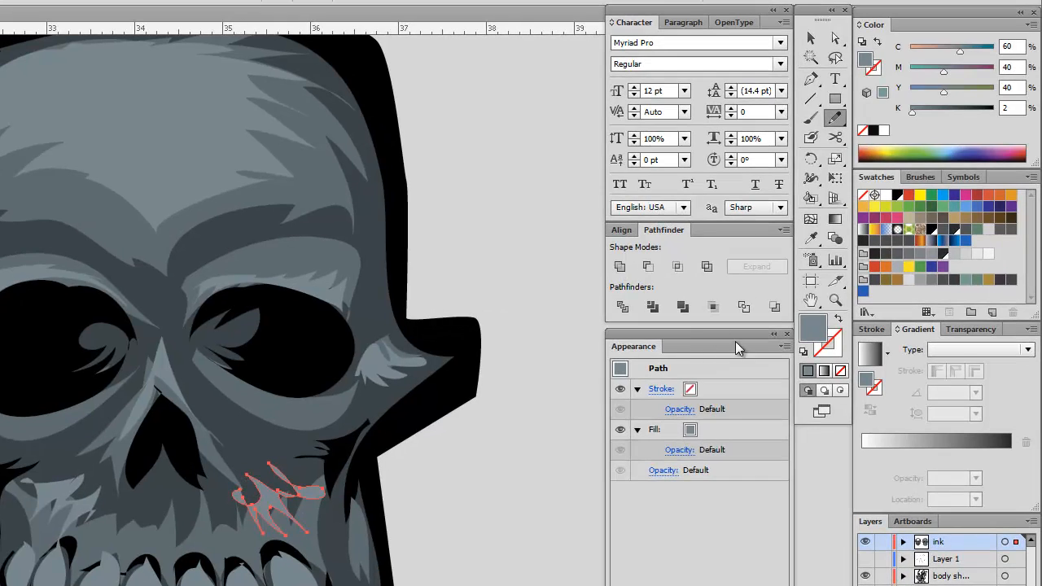
{"action": "left_click", "coordinate": [835, 300]}
{"action": "left_click", "coordinate": [391, 394], "text": "alt"}
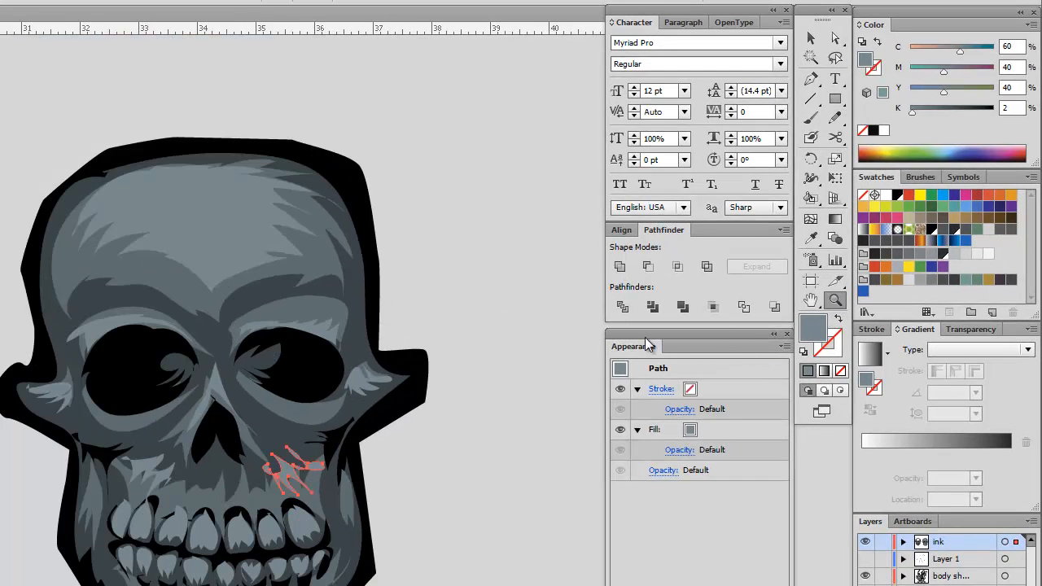
{"action": "left_click", "coordinate": [811, 299]}
{"action": "left_click_drag", "start_coordinate": [387, 371], "coordinate": [315, 345]}
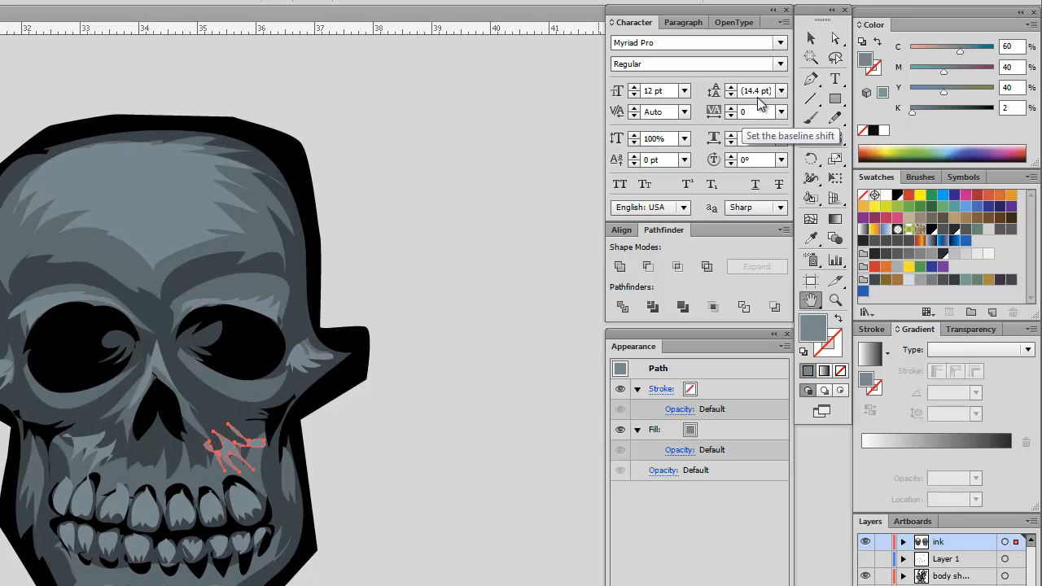
{"action": "left_click", "coordinate": [811, 38]}
{"action": "left_click", "coordinate": [456, 210]}
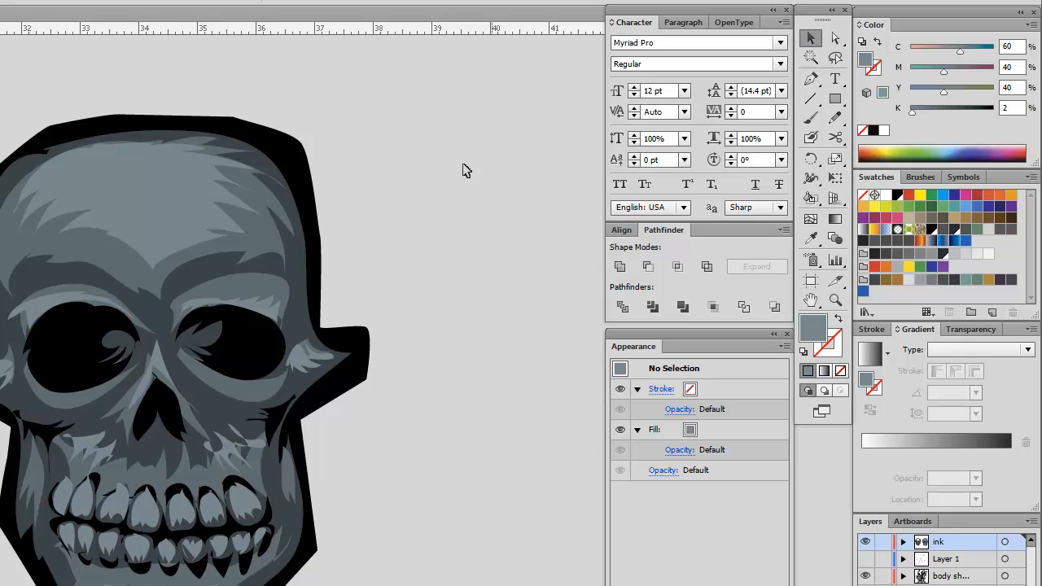
Move the black head outline aside and return it behind the skull.
{"action": "mouse_move", "coordinate": [289, 155]}
{"action": "left_mouse_down"}
{"action": "mouse_move", "coordinate": [377, 147]}
{"action": "mouse_move", "coordinate": [570, 216]}
{"action": "left_mouse_up"}
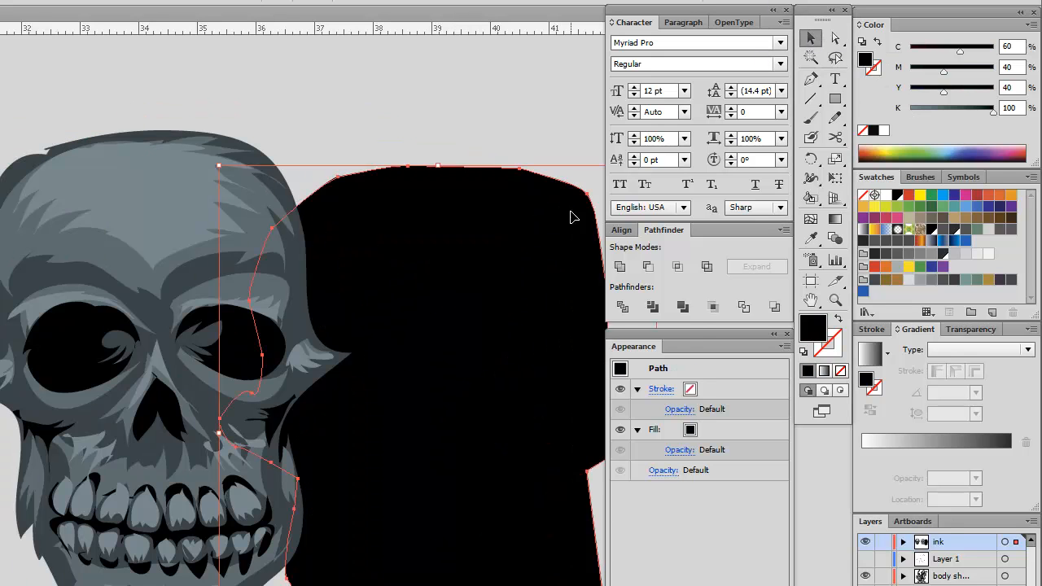
{"action": "mouse_move", "coordinate": [513, 424]}
{"action": "left_mouse_down"}
{"action": "mouse_move", "coordinate": [345, 390]}
{"action": "mouse_move", "coordinate": [211, 386]}
{"action": "left_mouse_up"}
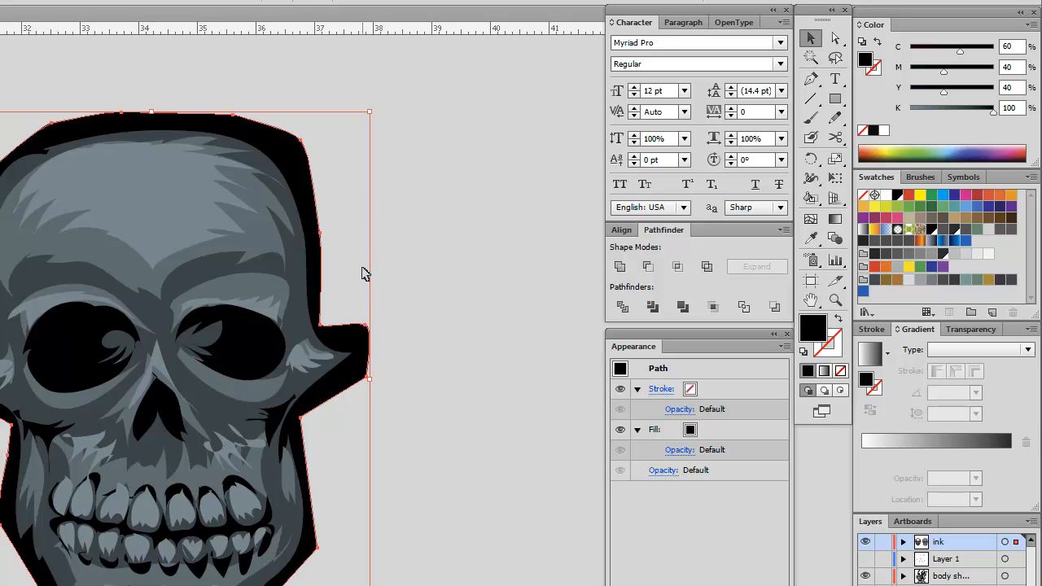
Draw a jagged highlight about 2.3 in wide on the upper forehead and fill it with a light neutral gray of 34% black.
{"action": "left_click", "coordinate": [835, 117]}
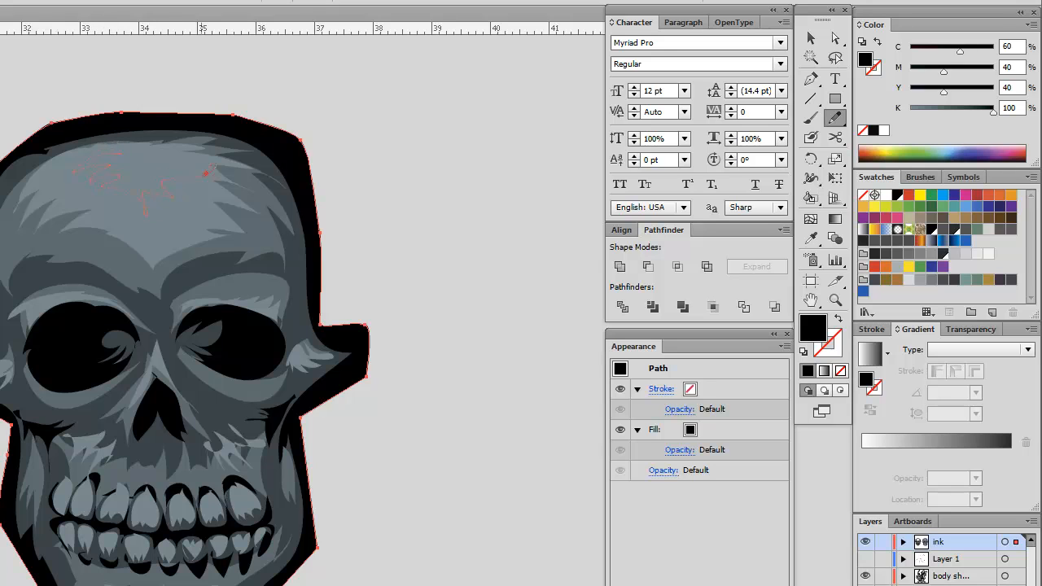
{"action": "left_click_drag", "start_coordinate": [181, 150], "coordinate": [133, 151]}
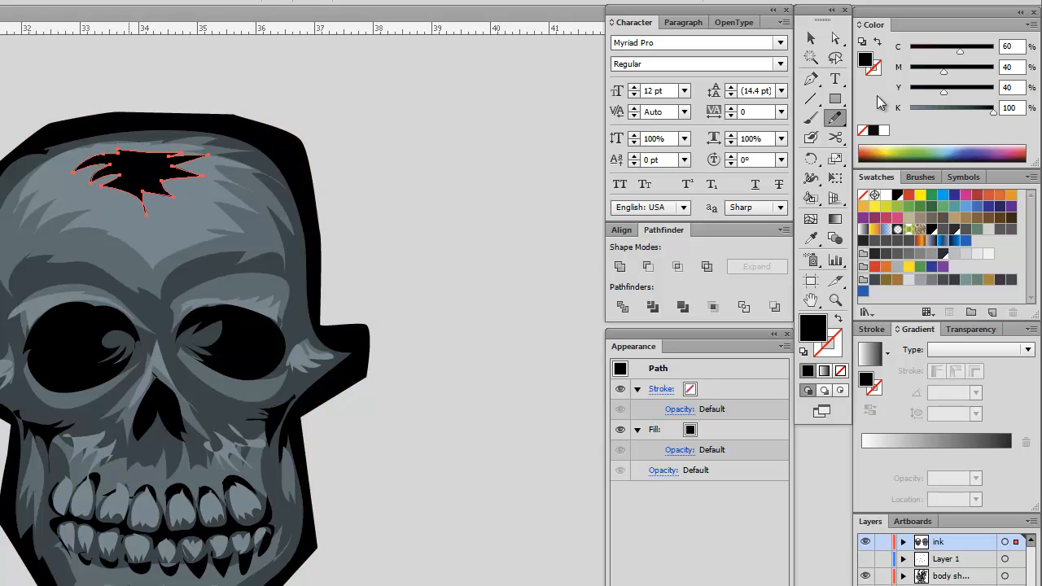
{"action": "left_click", "coordinate": [810, 39]}
{"action": "left_click_drag", "start_coordinate": [989, 109], "coordinate": [911, 107]}
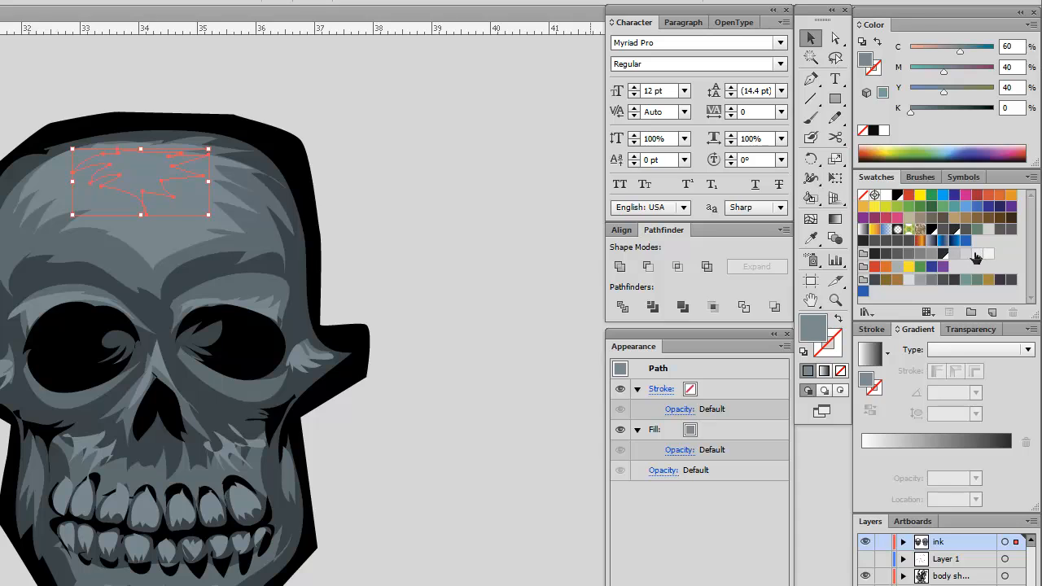
{"action": "left_click", "coordinate": [966, 255]}
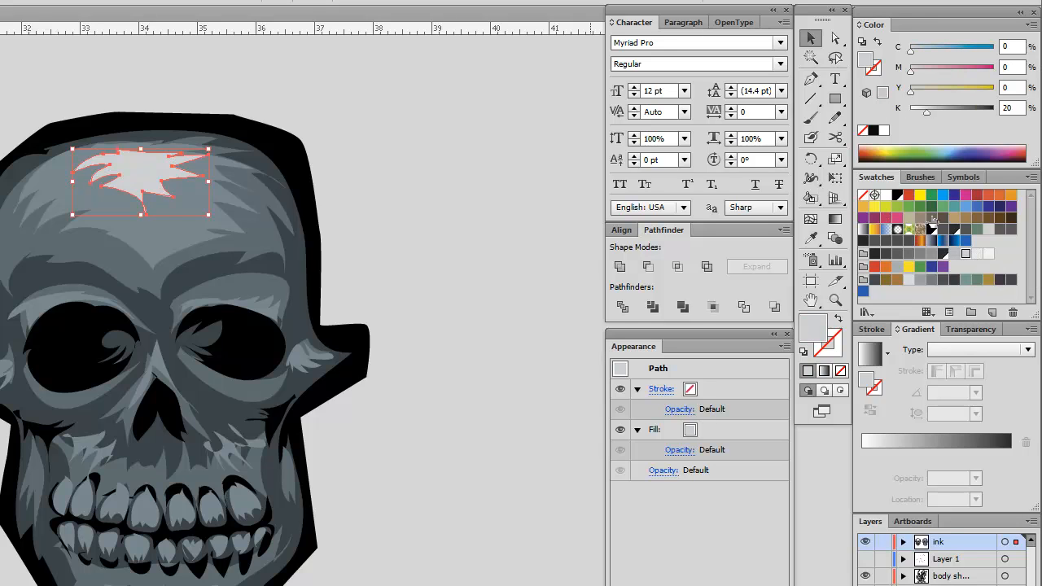
{"action": "left_click_drag", "start_coordinate": [925, 109], "coordinate": [939, 110]}
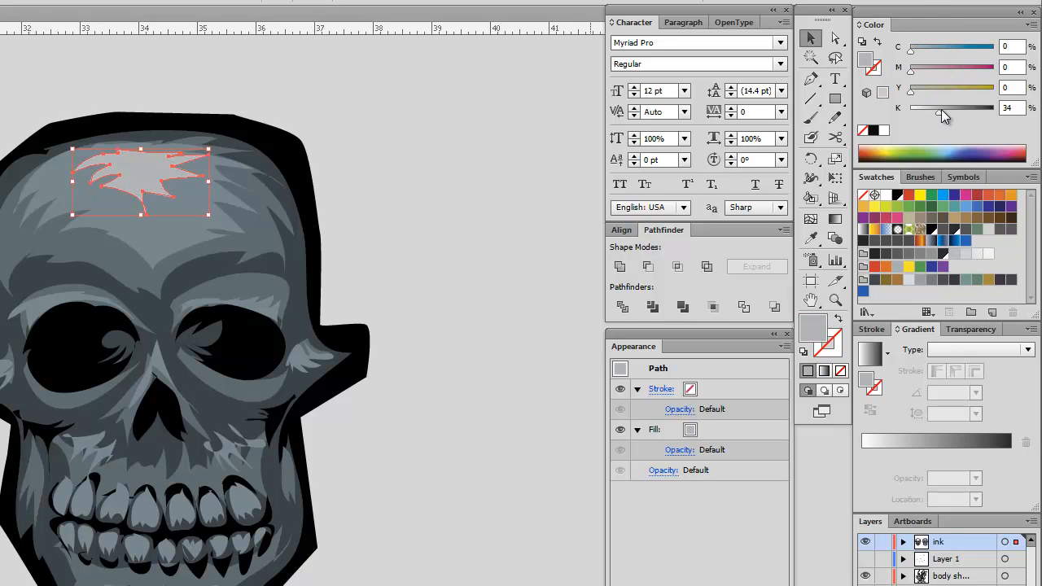
Draw smaller light gray highlights inside each upper and lower tooth using the 34% black fill.
{"action": "left_click", "coordinate": [836, 118]}
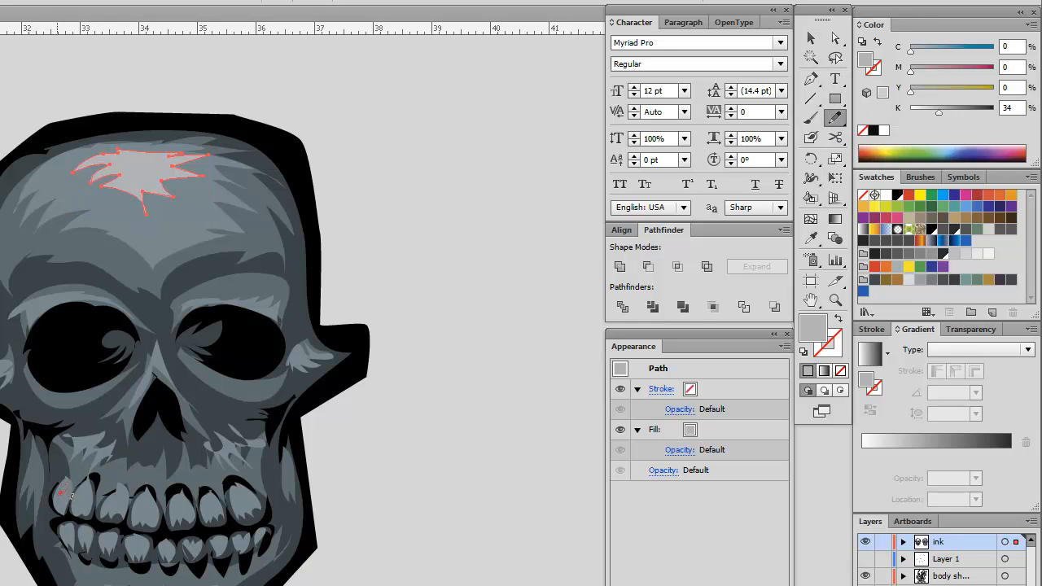
{"action": "mouse_move", "coordinate": [72, 490]}
{"action": "left_mouse_down"}
{"action": "mouse_move", "coordinate": [92, 506]}
{"action": "mouse_move", "coordinate": [122, 488]}
{"action": "left_mouse_up"}
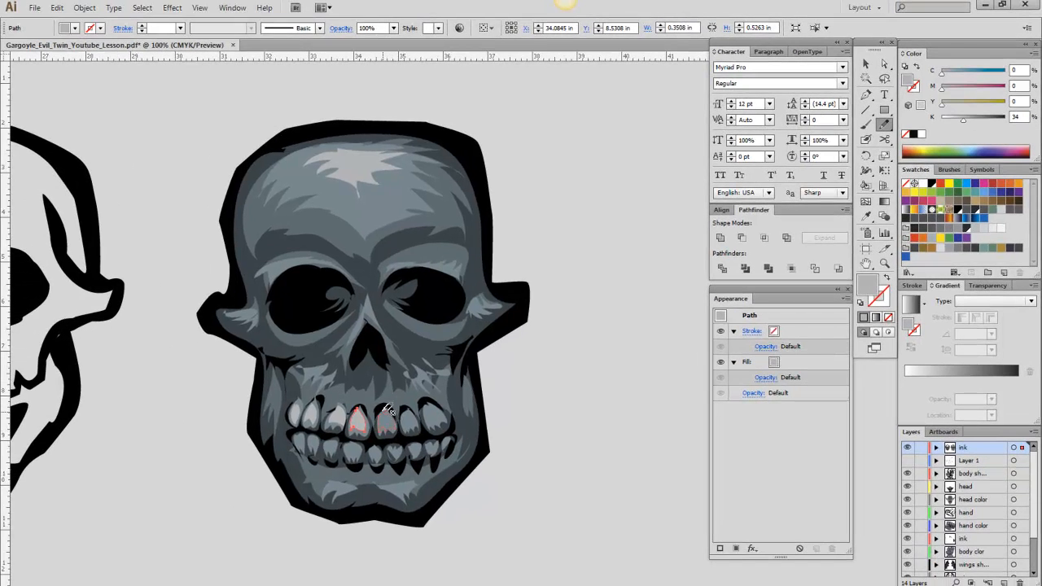
{"action": "left_click_drag", "start_coordinate": [389, 410], "coordinate": [425, 405]}
{"action": "mouse_move", "coordinate": [303, 428]}
{"action": "left_mouse_down"}
{"action": "mouse_move", "coordinate": [364, 444]}
{"action": "mouse_move", "coordinate": [349, 442]}
{"action": "mouse_move", "coordinate": [359, 453]}
{"action": "mouse_move", "coordinate": [354, 443]}
{"action": "mouse_move", "coordinate": [385, 445]}
{"action": "mouse_move", "coordinate": [373, 453]}
{"action": "mouse_move", "coordinate": [411, 445]}
{"action": "mouse_move", "coordinate": [418, 454]}
{"action": "mouse_move", "coordinate": [407, 447]}
{"action": "mouse_move", "coordinate": [456, 432]}
{"action": "left_mouse_up"}
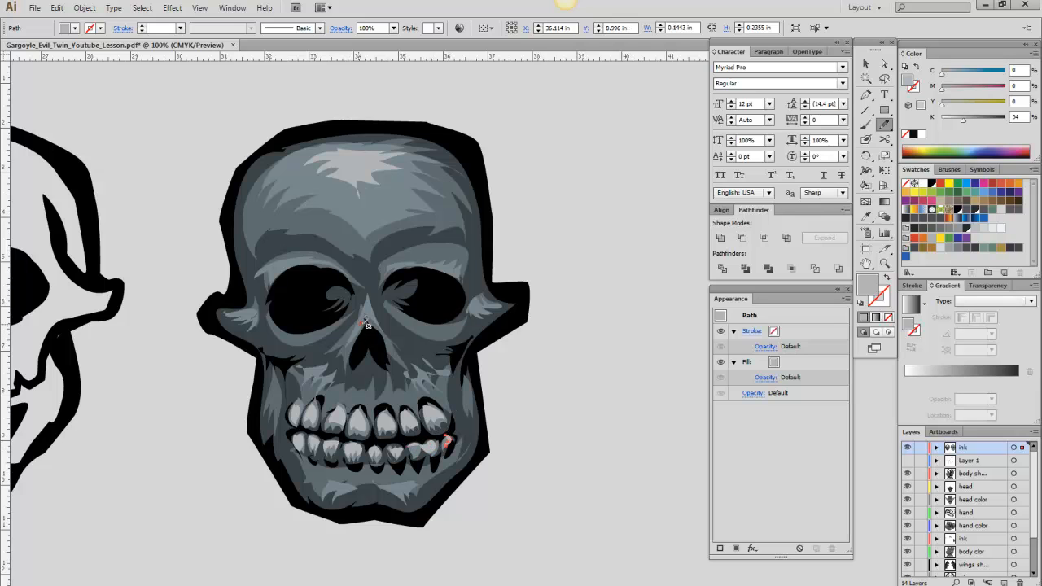
Draw thin light gray highlights along both sides of the nose opening and small branching ones on both cheekbones.
{"action": "mouse_move", "coordinate": [350, 363]}
{"action": "left_mouse_down"}
{"action": "mouse_move", "coordinate": [361, 333]}
{"action": "mouse_move", "coordinate": [398, 316]}
{"action": "mouse_move", "coordinate": [389, 330]}
{"action": "mouse_move", "coordinate": [381, 324]}
{"action": "mouse_move", "coordinate": [389, 366]}
{"action": "mouse_move", "coordinate": [388, 327]}
{"action": "left_mouse_up"}
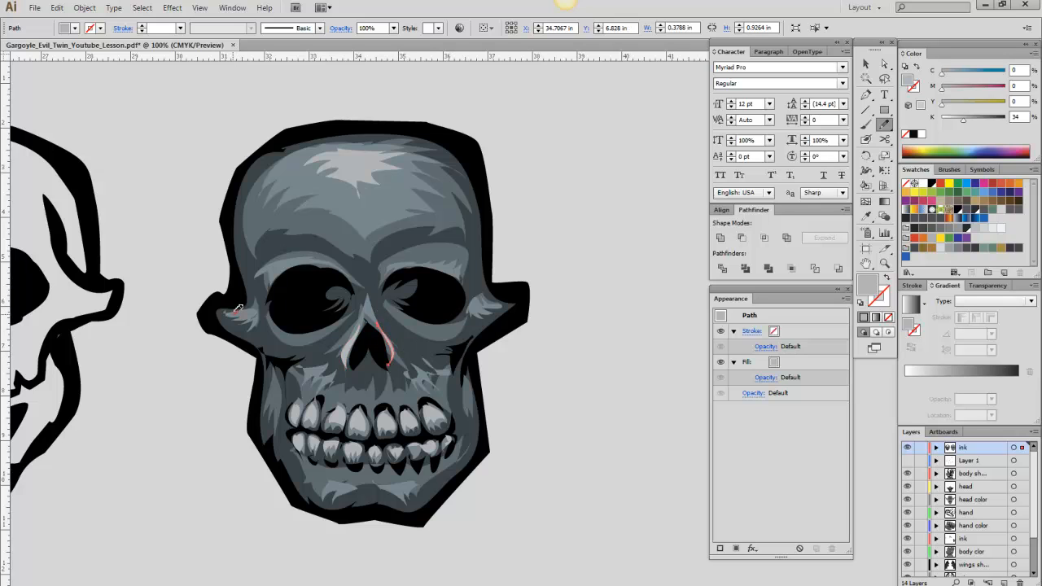
{"action": "left_click_drag", "start_coordinate": [254, 313], "coordinate": [236, 320]}
{"action": "left_click_drag", "start_coordinate": [488, 317], "coordinate": [474, 303]}
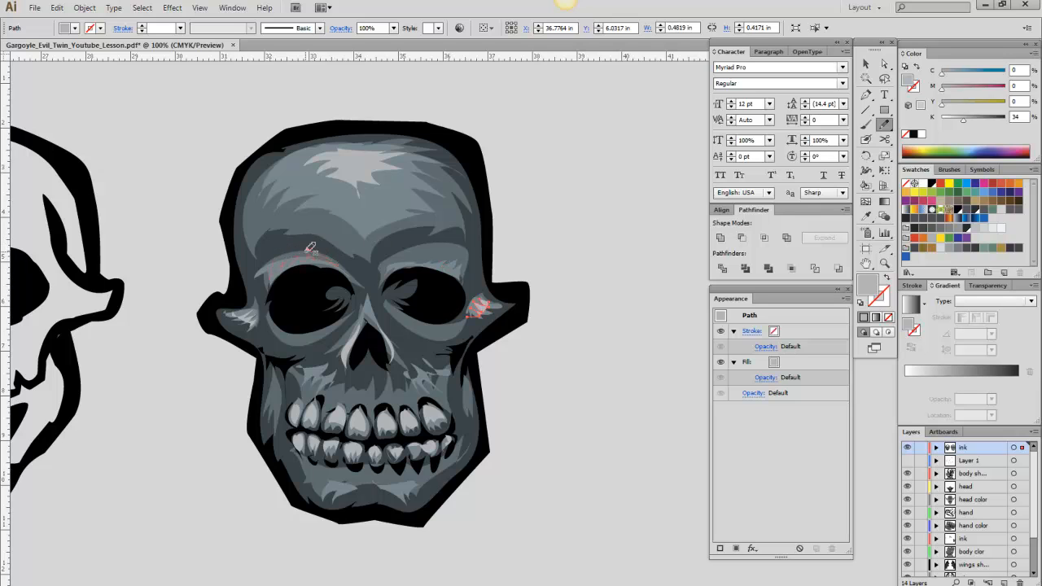
Draw light gray highlights about 1.7 and 1.6 in wide above the eye sockets and a thin 1.4 in tall one along the left temple.
{"action": "left_click_drag", "start_coordinate": [288, 249], "coordinate": [265, 269]}
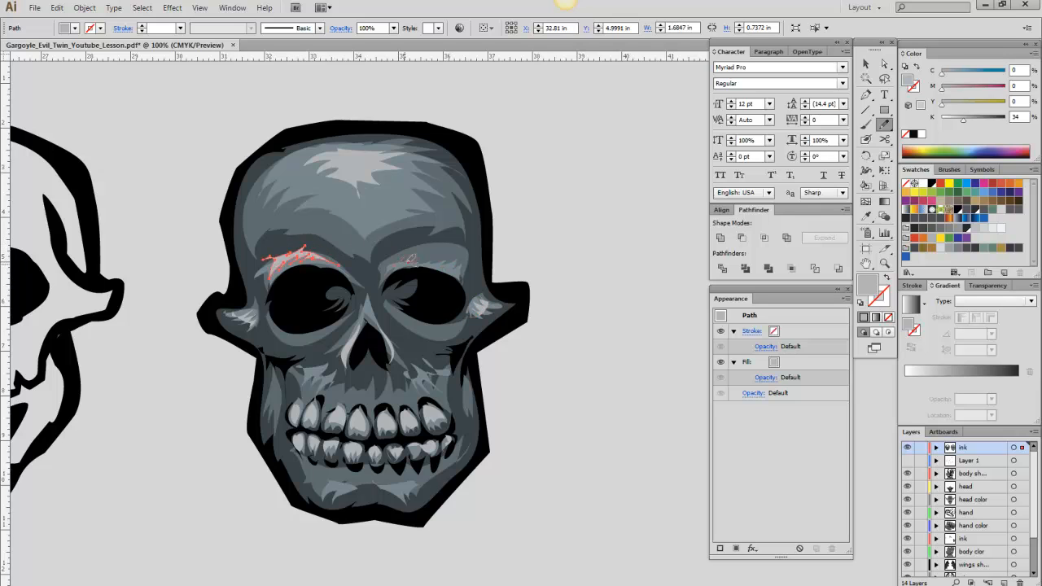
{"action": "mouse_move", "coordinate": [411, 259]}
{"action": "left_mouse_down"}
{"action": "mouse_move", "coordinate": [460, 271]}
{"action": "mouse_move", "coordinate": [458, 256]}
{"action": "mouse_move", "coordinate": [394, 262]}
{"action": "left_mouse_up"}
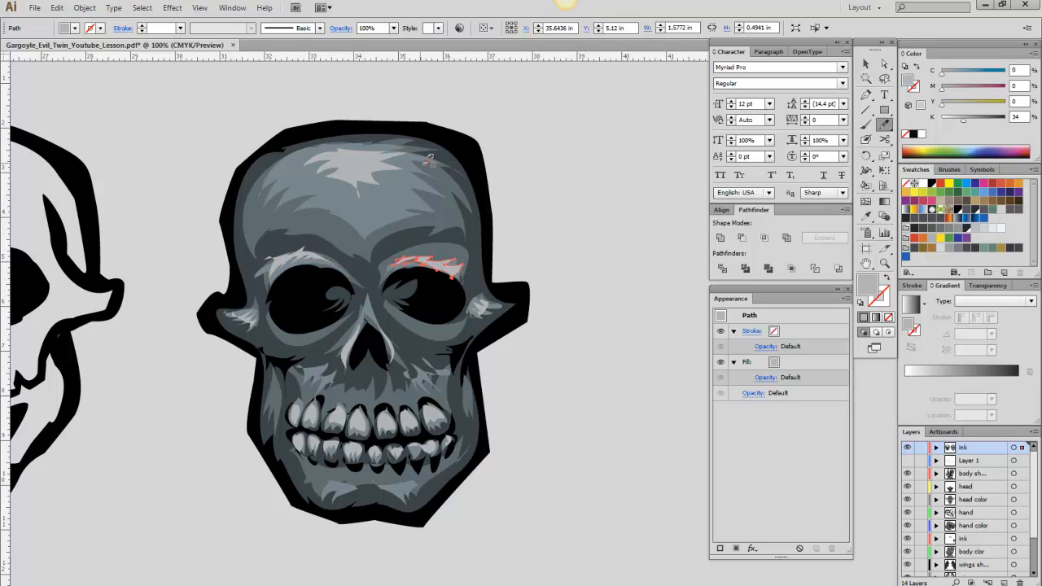
{"action": "left_click_drag", "start_coordinate": [253, 234], "coordinate": [263, 163]}
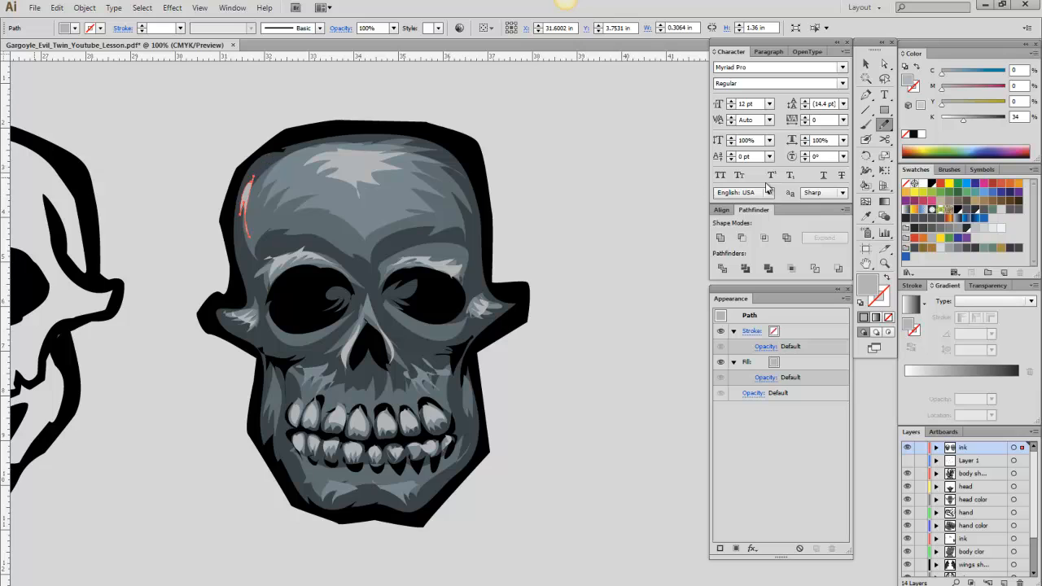
{"action": "left_click", "coordinate": [865, 64]}
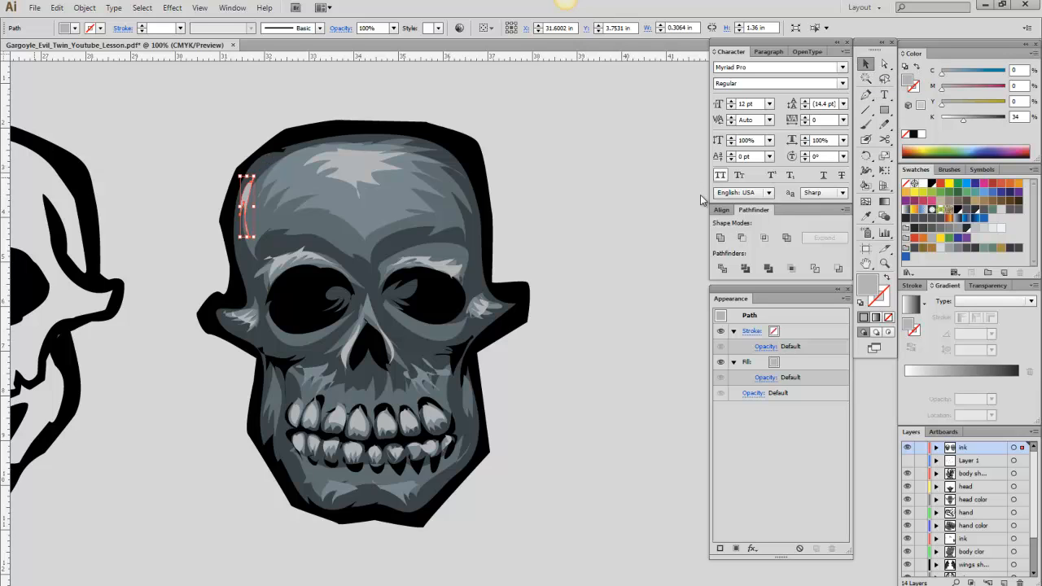
{"action": "left_click", "coordinate": [586, 303]}
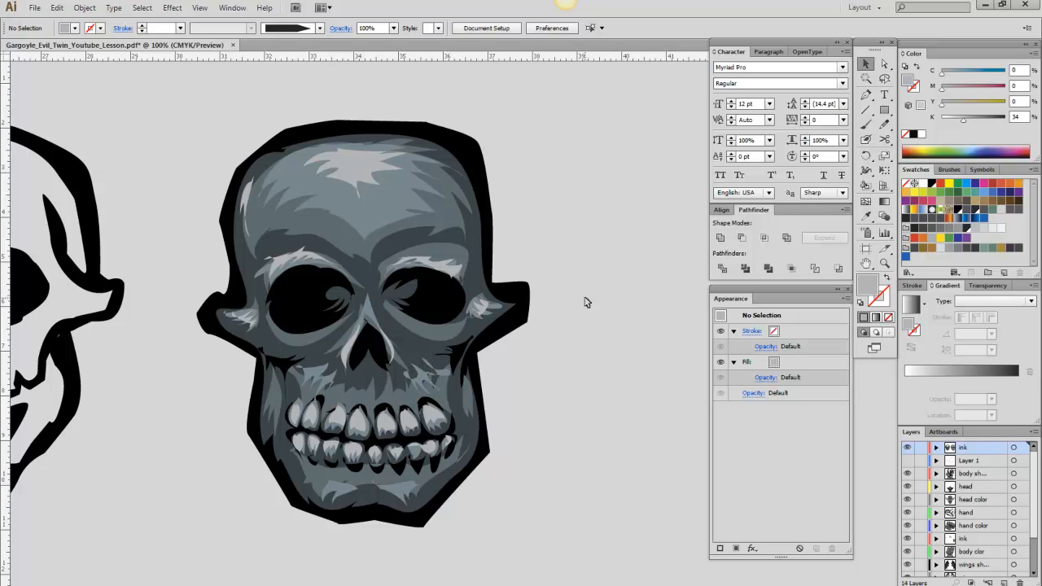
Examine the shaded skull's highlights up close and at reduced size beside the black line-art skull.
{"action": "left_click", "coordinate": [885, 263]}
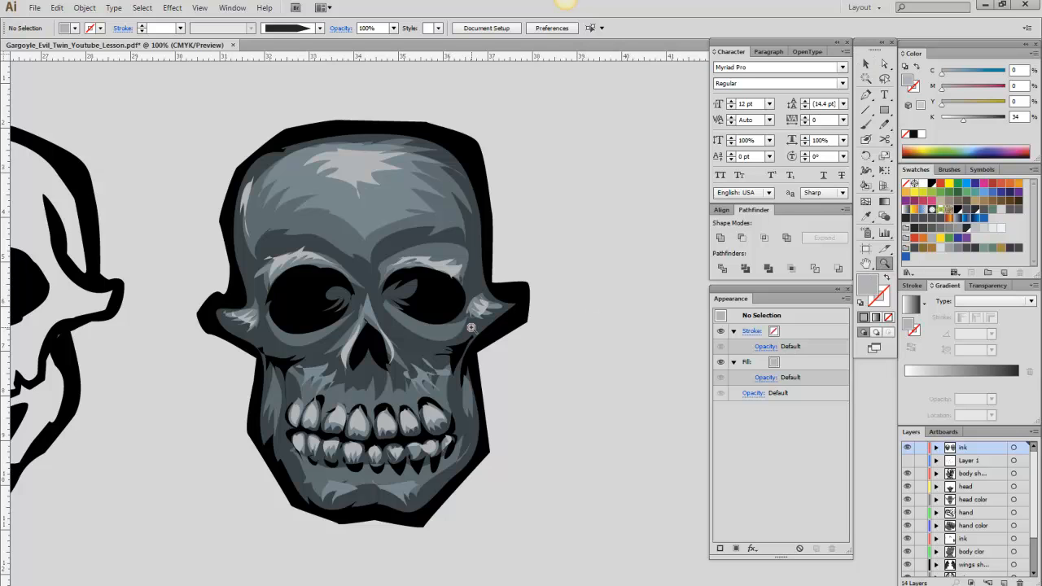
{"action": "left_click", "coordinate": [440, 340], "text": "alt"}
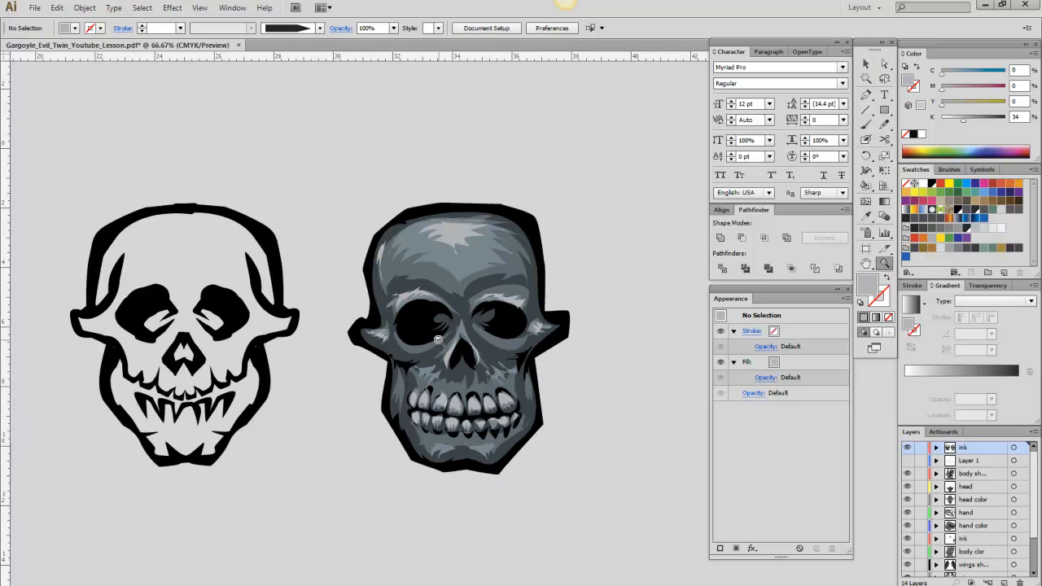
{"action": "left_click", "coordinate": [865, 63]}
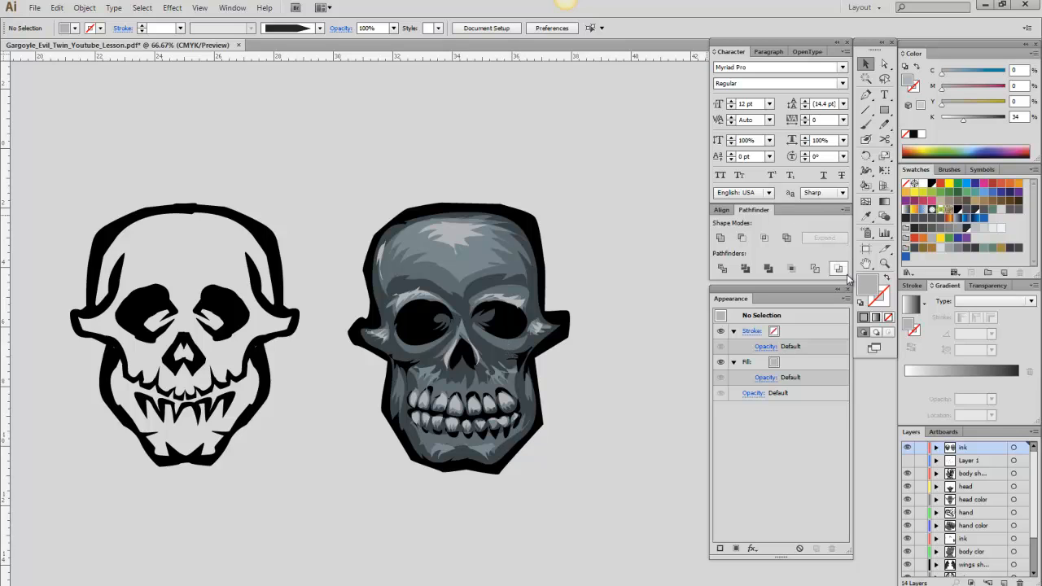
{"action": "left_click", "coordinate": [885, 263]}
{"action": "left_click", "coordinate": [573, 341]}
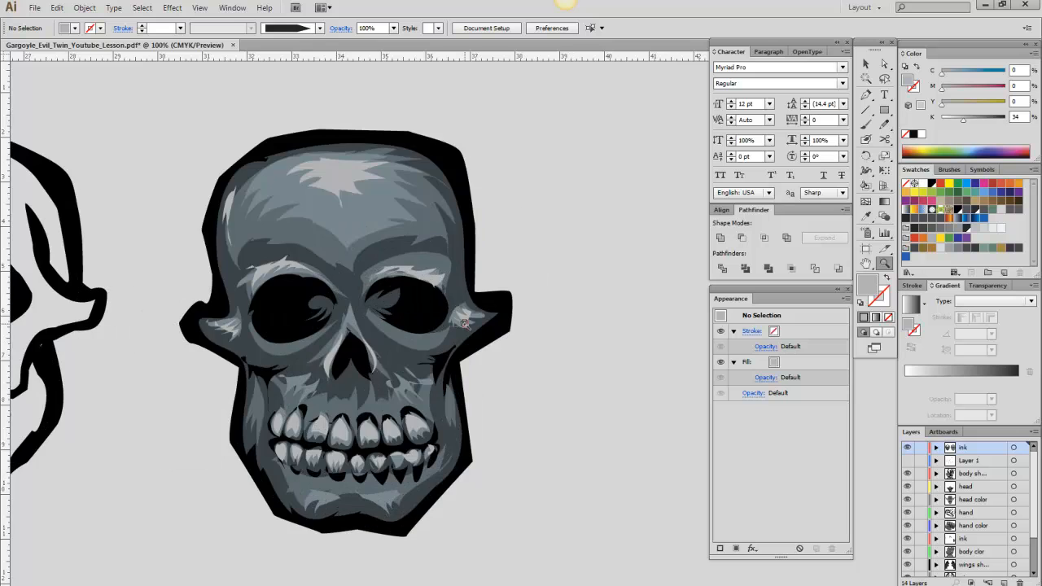
{"action": "left_click", "coordinate": [471, 327]}
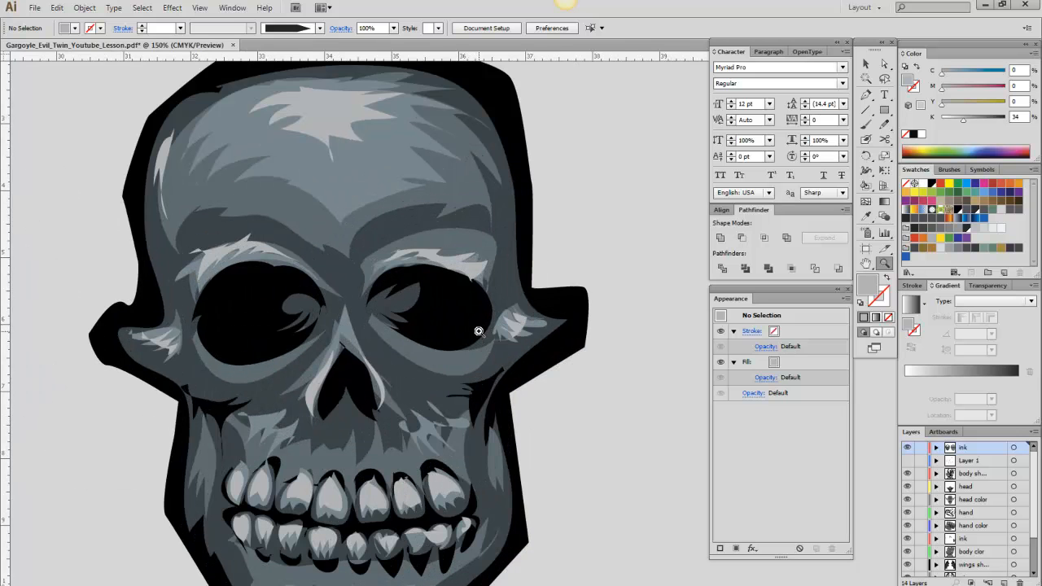
{"action": "left_click", "coordinate": [865, 262]}
{"action": "left_click_drag", "start_coordinate": [473, 336], "coordinate": [486, 330]}
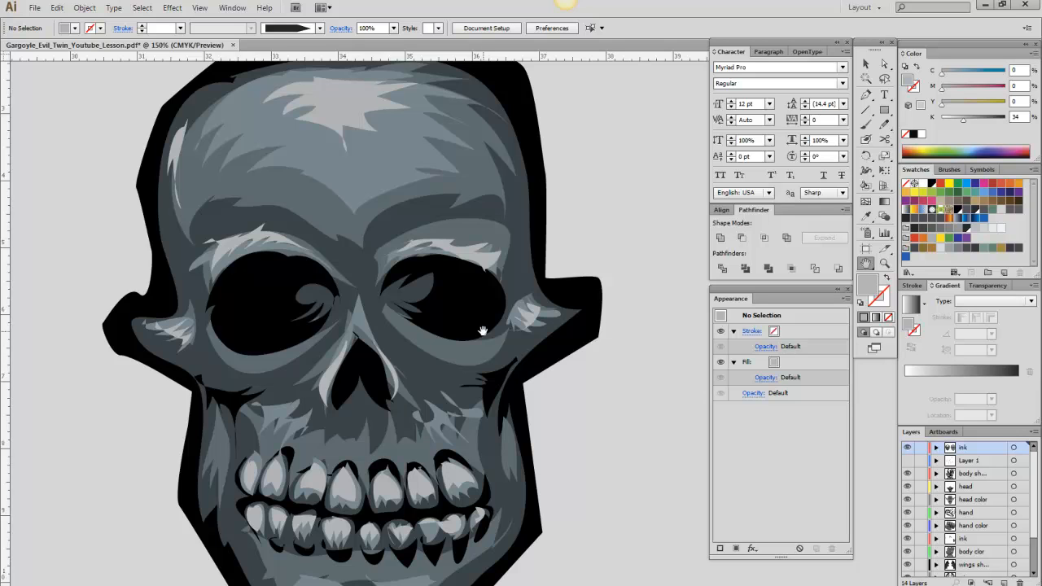
{"action": "left_click", "coordinate": [884, 263]}
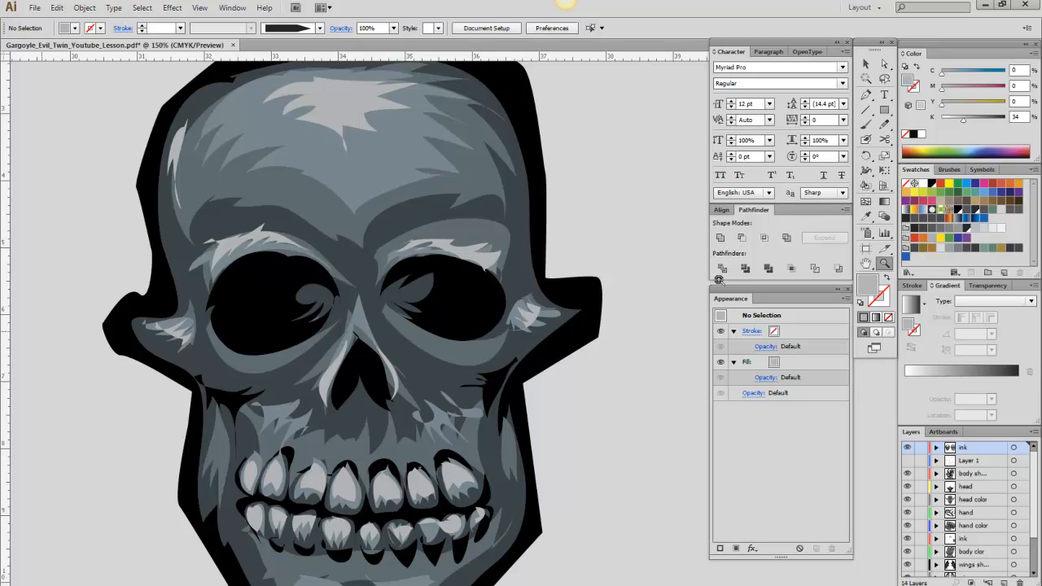
{"action": "left_click", "coordinate": [512, 333], "text": "alt"}
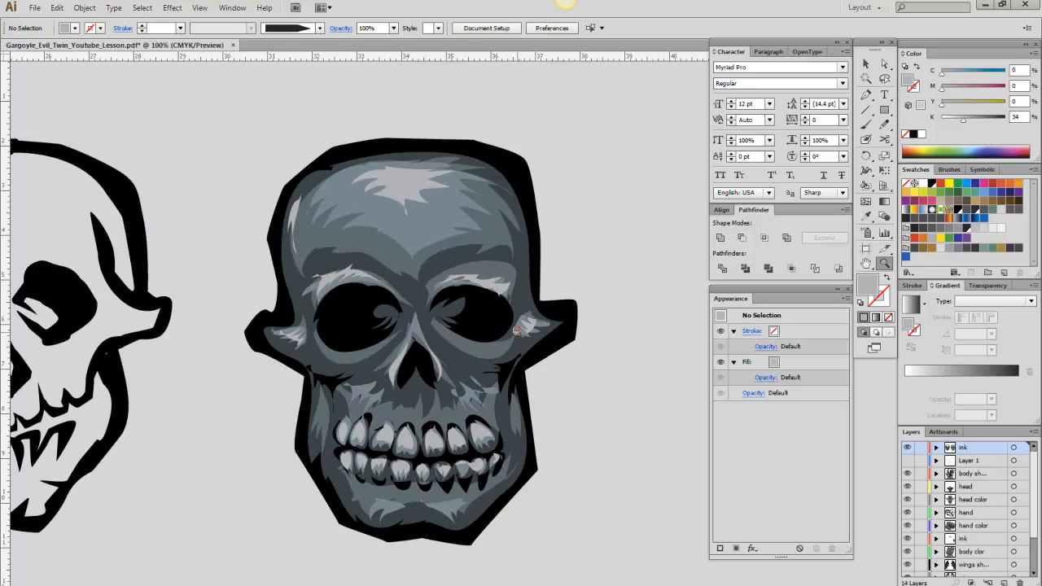
{"action": "left_click", "coordinate": [865, 263]}
{"action": "left_click_drag", "start_coordinate": [473, 288], "coordinate": [546, 278]}
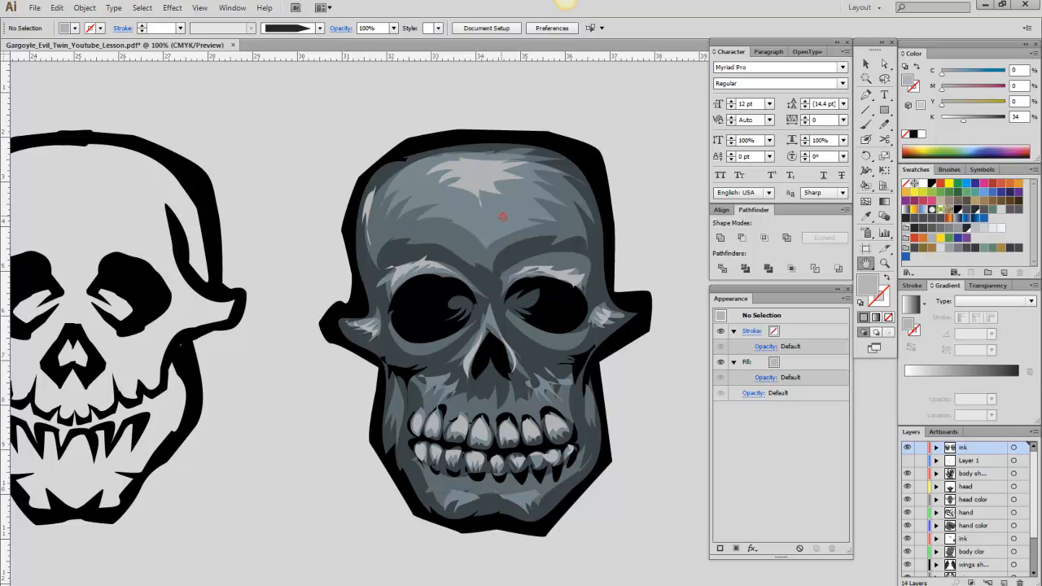
{"action": "left_click_drag", "start_coordinate": [436, 330], "coordinate": [502, 333]}
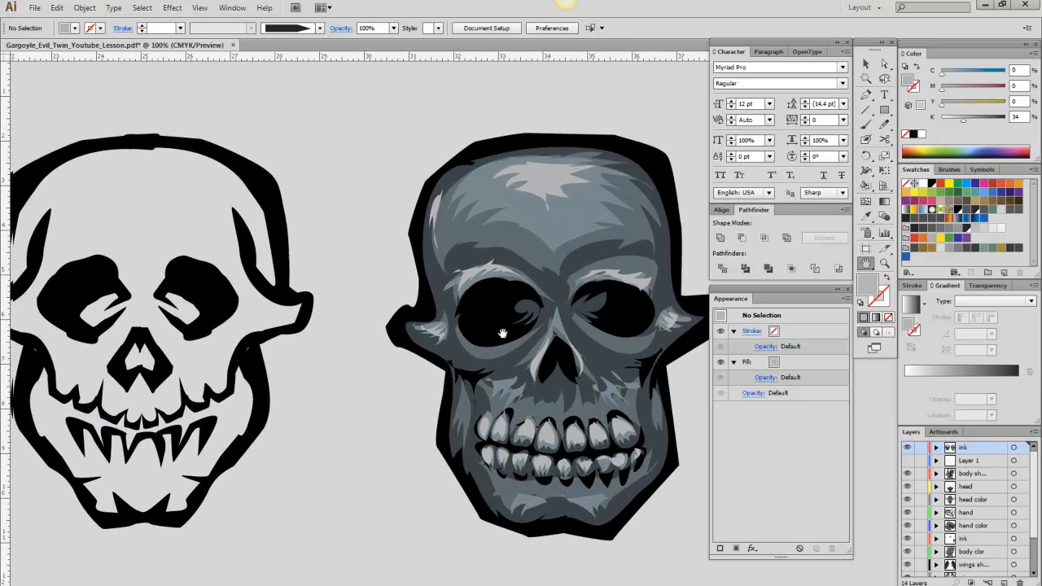
Group both halves of the black line-art skull and unite them into a single shape.
{"action": "left_click_drag", "start_coordinate": [302, 321], "coordinate": [520, 306]}
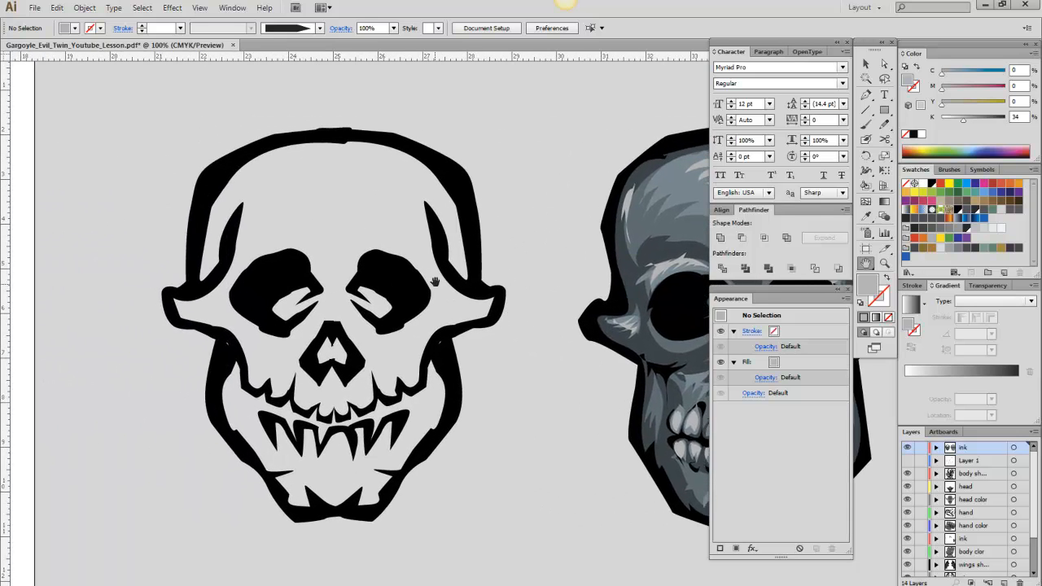
{"action": "left_click", "coordinate": [866, 63]}
{"action": "left_click", "coordinate": [458, 178]}
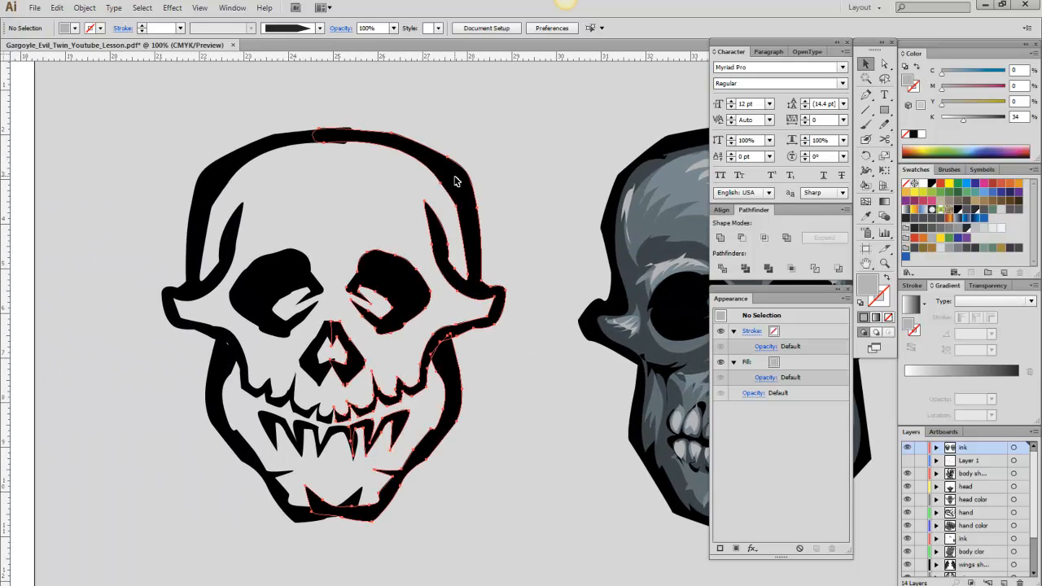
{"action": "left_click", "coordinate": [57, 7]}
{"action": "left_click", "coordinate": [73, 19]}
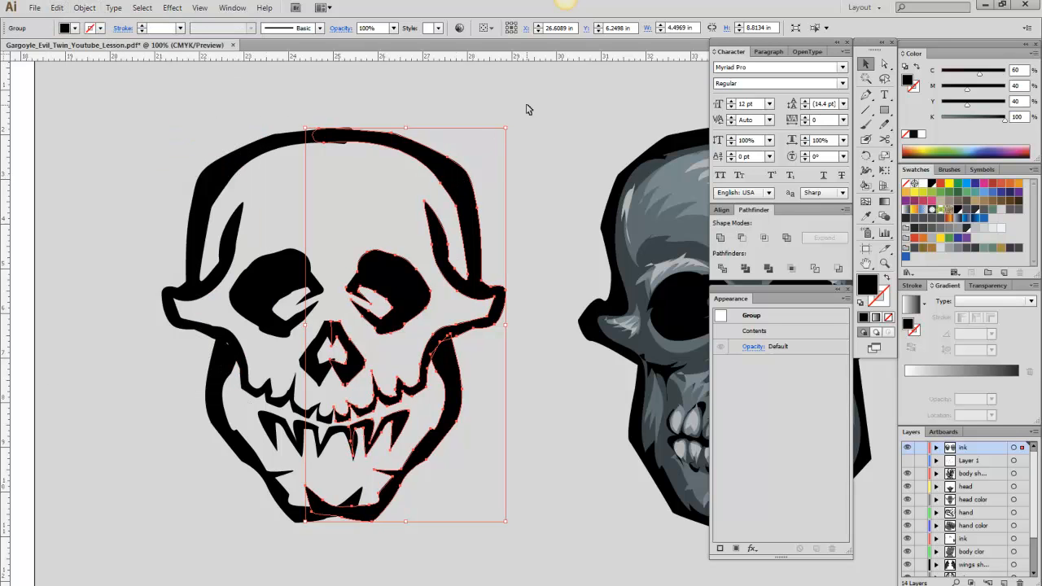
{"action": "left_click_drag", "start_coordinate": [528, 118], "coordinate": [104, 539]}
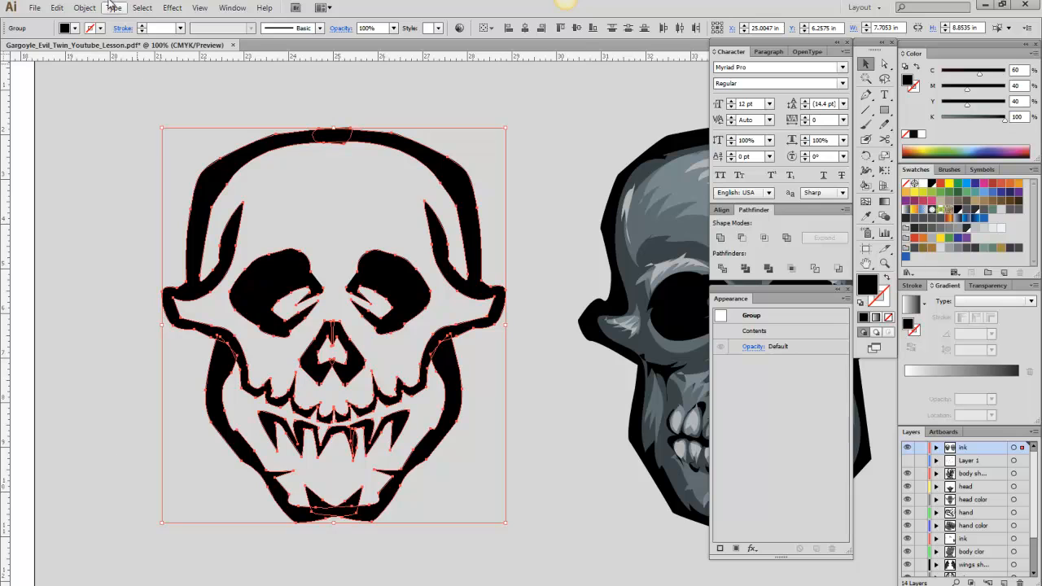
{"action": "left_click", "coordinate": [85, 8]}
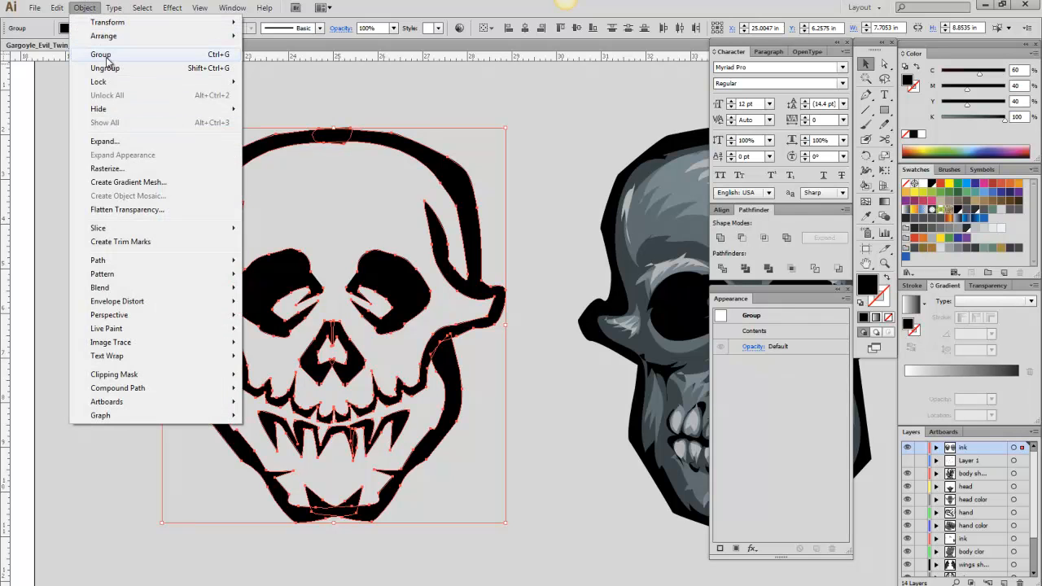
{"action": "left_click", "coordinate": [106, 56]}
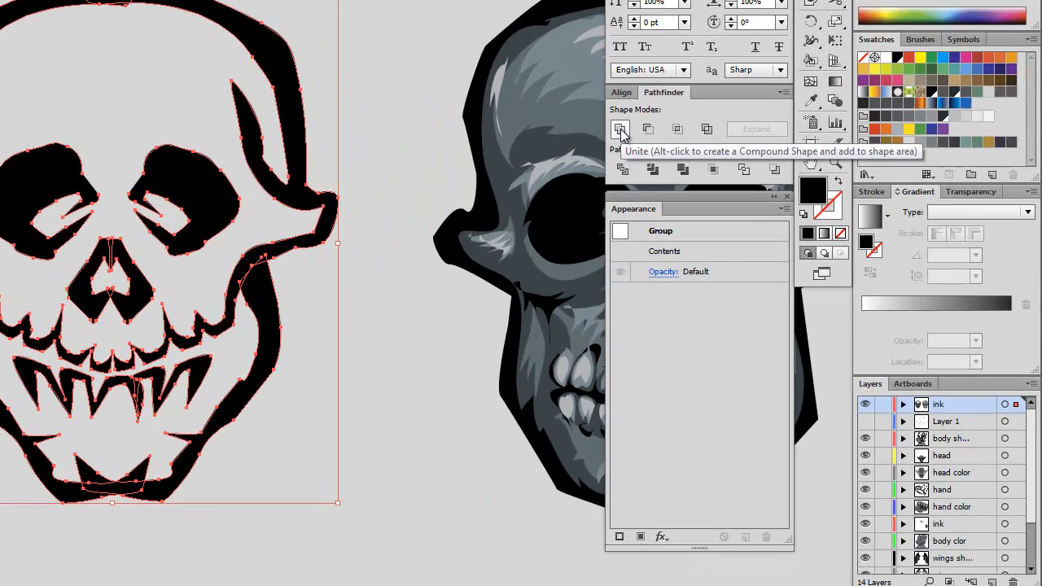
{"action": "left_click", "coordinate": [720, 237]}
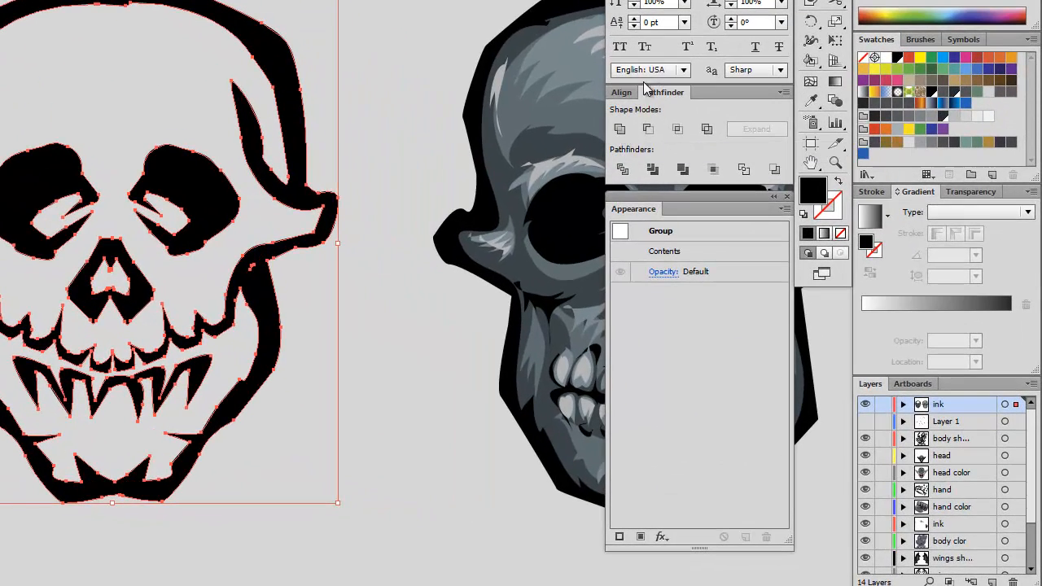
{"action": "left_click", "coordinate": [303, 44]}
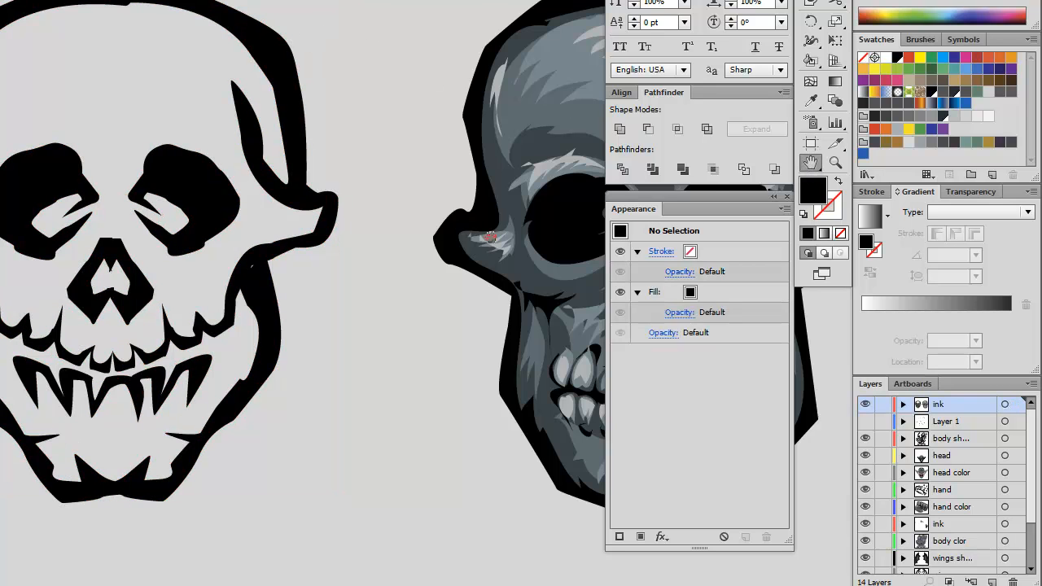
Add a new layer and place it directly below the top ink layer.
{"action": "left_click_drag", "start_coordinate": [490, 237], "coordinate": [329, 242]}
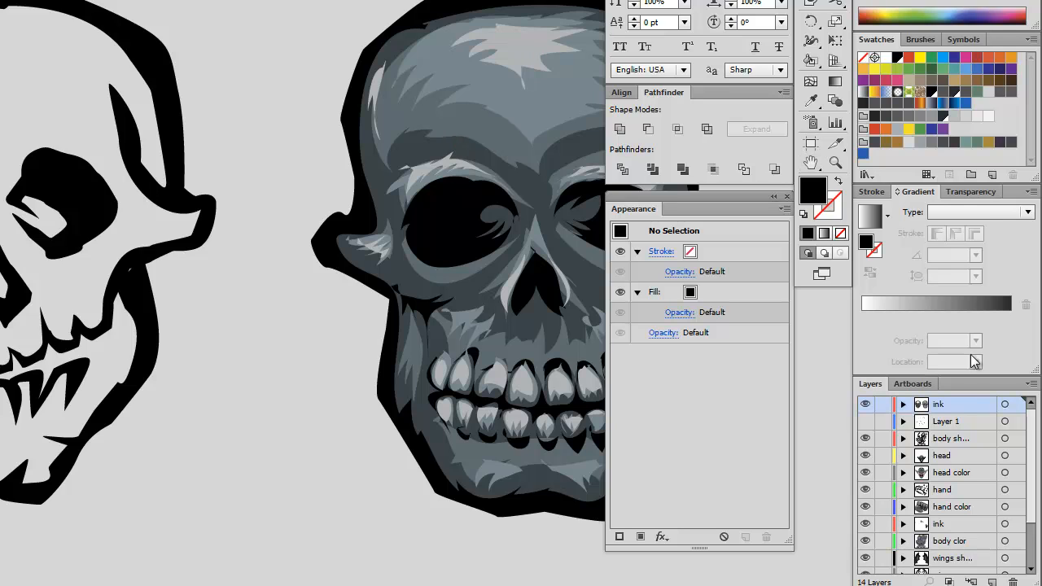
{"action": "left_click", "coordinate": [991, 581]}
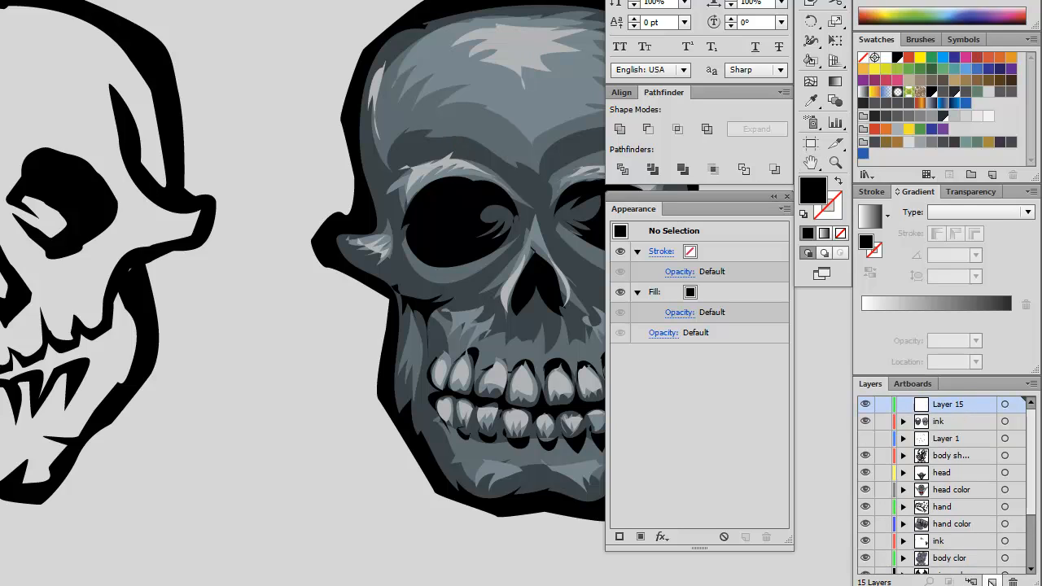
{"action": "left_click_drag", "start_coordinate": [963, 406], "coordinate": [974, 434]}
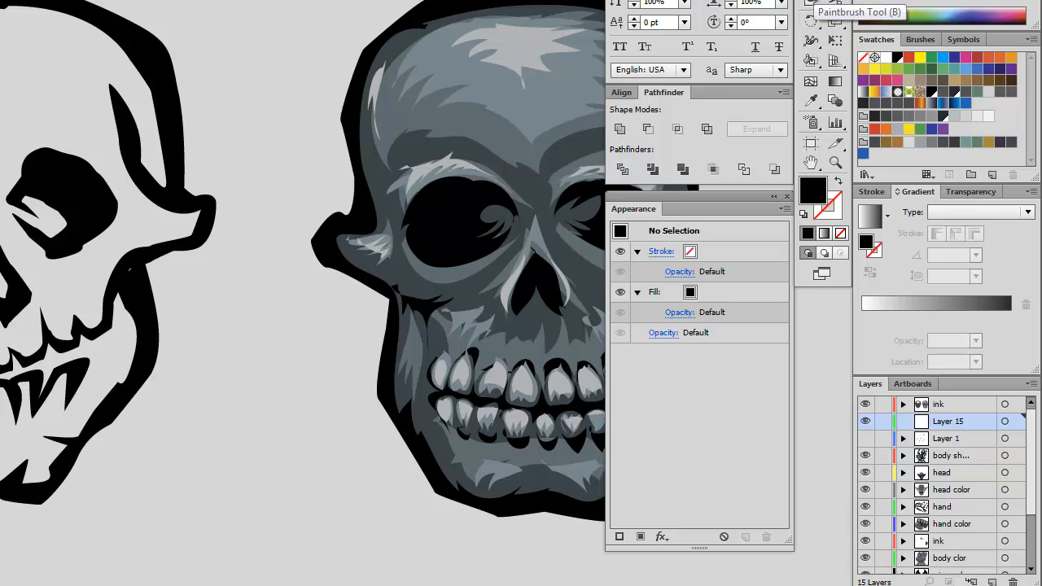
Draw a closed freehand shape about 8.6 in tall behind the line-art skull and fill it with white, all CMYK values 0.
{"action": "left_click", "coordinate": [814, 2]}
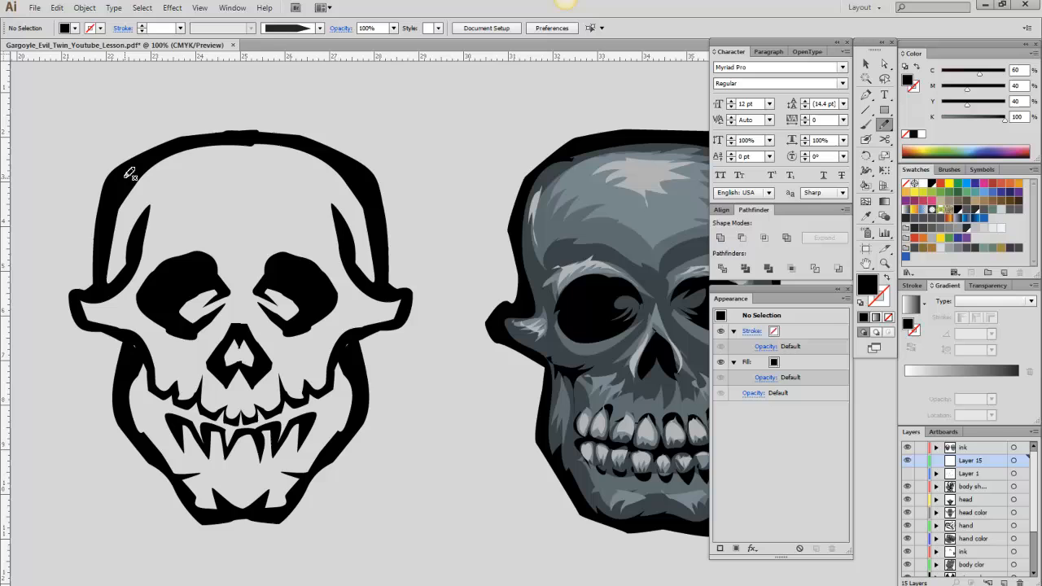
{"action": "mouse_move", "coordinate": [130, 173]}
{"action": "left_mouse_down"}
{"action": "mouse_move", "coordinate": [118, 187]}
{"action": "mouse_move", "coordinate": [110, 262]}
{"action": "mouse_move", "coordinate": [81, 303]}
{"action": "mouse_move", "coordinate": [121, 336]}
{"action": "mouse_move", "coordinate": [124, 364]}
{"action": "mouse_move", "coordinate": [105, 412]}
{"action": "mouse_move", "coordinate": [174, 504]}
{"action": "mouse_move", "coordinate": [181, 552]}
{"action": "mouse_move", "coordinate": [216, 562]}
{"action": "mouse_move", "coordinate": [308, 556]}
{"action": "mouse_move", "coordinate": [385, 476]}
{"action": "mouse_move", "coordinate": [411, 425]}
{"action": "mouse_move", "coordinate": [399, 338]}
{"action": "mouse_move", "coordinate": [453, 314]}
{"action": "mouse_move", "coordinate": [472, 281]}
{"action": "mouse_move", "coordinate": [436, 262]}
{"action": "mouse_move", "coordinate": [433, 176]}
{"action": "mouse_move", "coordinate": [409, 117]}
{"action": "mouse_move", "coordinate": [364, 85]}
{"action": "mouse_move", "coordinate": [293, 66]}
{"action": "mouse_move", "coordinate": [205, 66]}
{"action": "mouse_move", "coordinate": [106, 103]}
{"action": "left_mouse_up"}
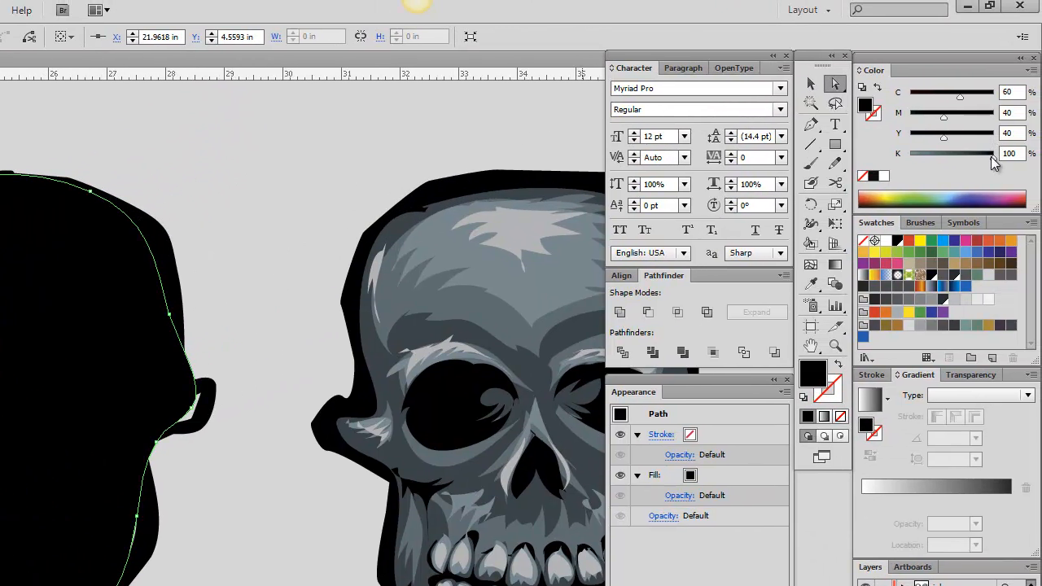
{"action": "left_click_drag", "start_coordinate": [990, 154], "coordinate": [901, 151]}
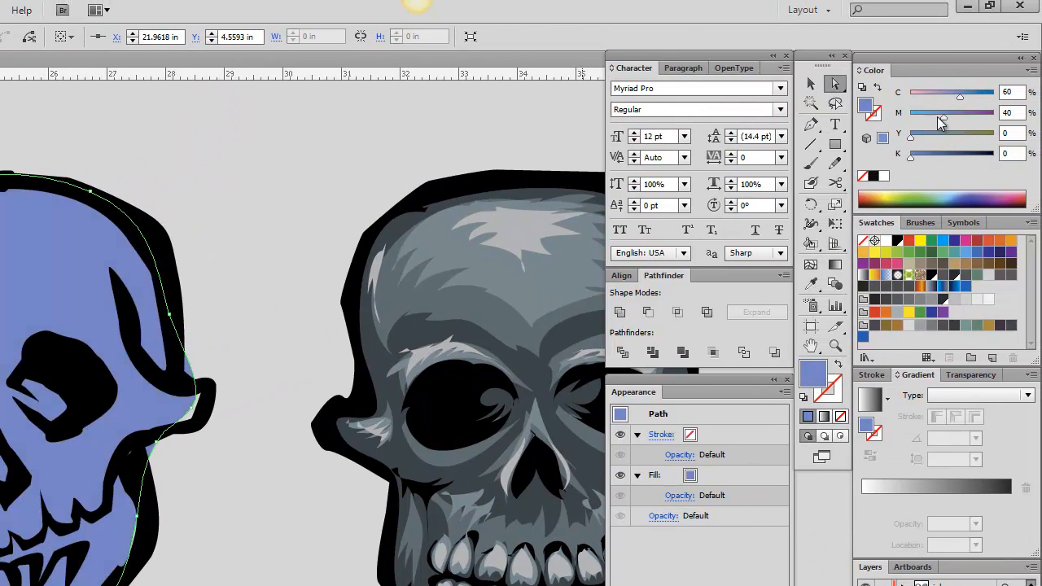
{"action": "left_click_drag", "start_coordinate": [940, 120], "coordinate": [905, 119]}
{"action": "left_click_drag", "start_coordinate": [963, 98], "coordinate": [905, 96]}
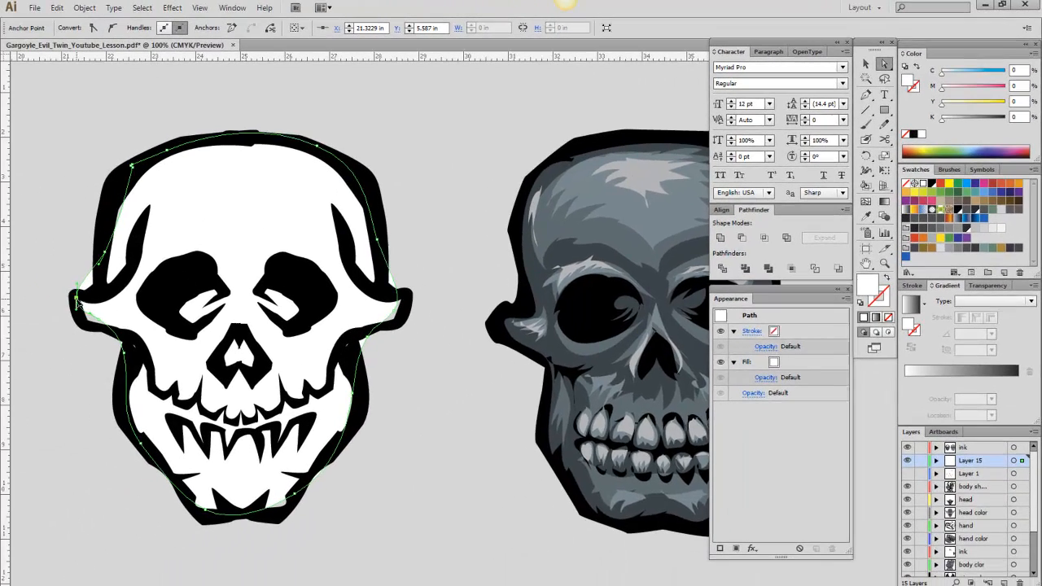
Reshape the white base's anchor points at both cheekbones so its edge stays beneath the black outline.
{"action": "left_click_drag", "start_coordinate": [99, 323], "coordinate": [133, 341]}
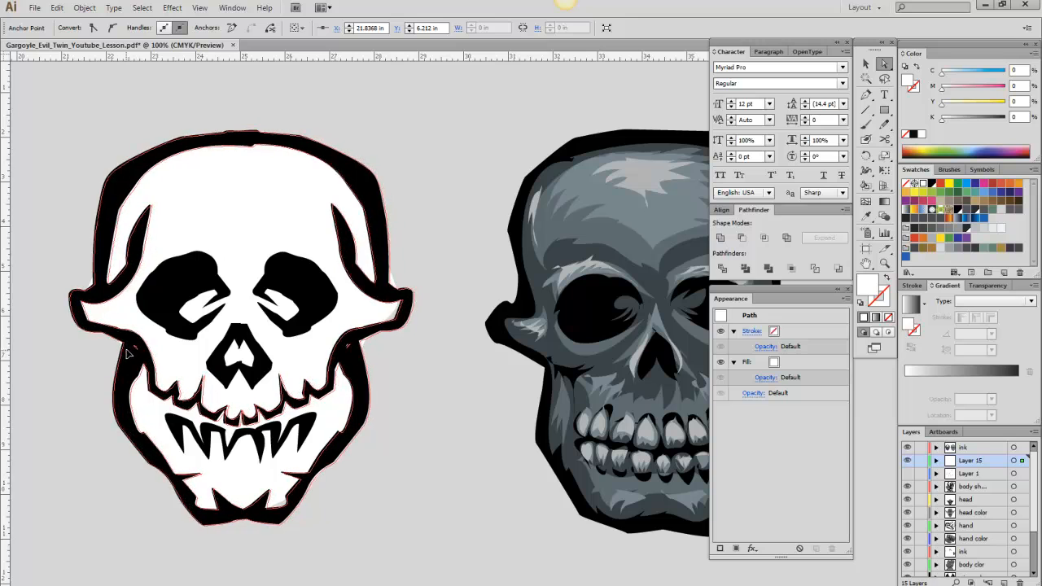
{"action": "left_click", "coordinate": [173, 301]}
{"action": "left_click", "coordinate": [391, 314]}
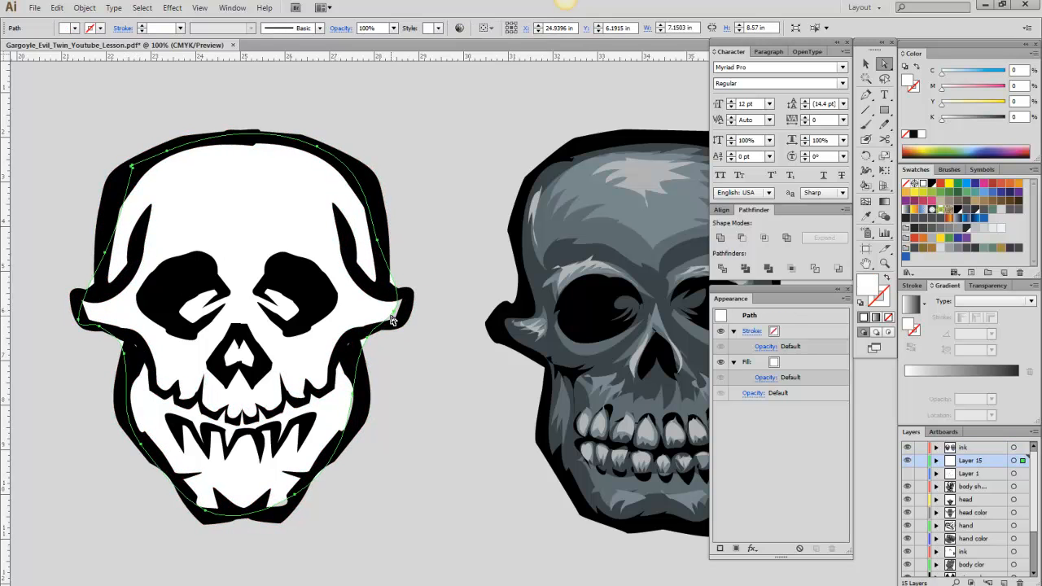
{"action": "left_click", "coordinate": [394, 315]}
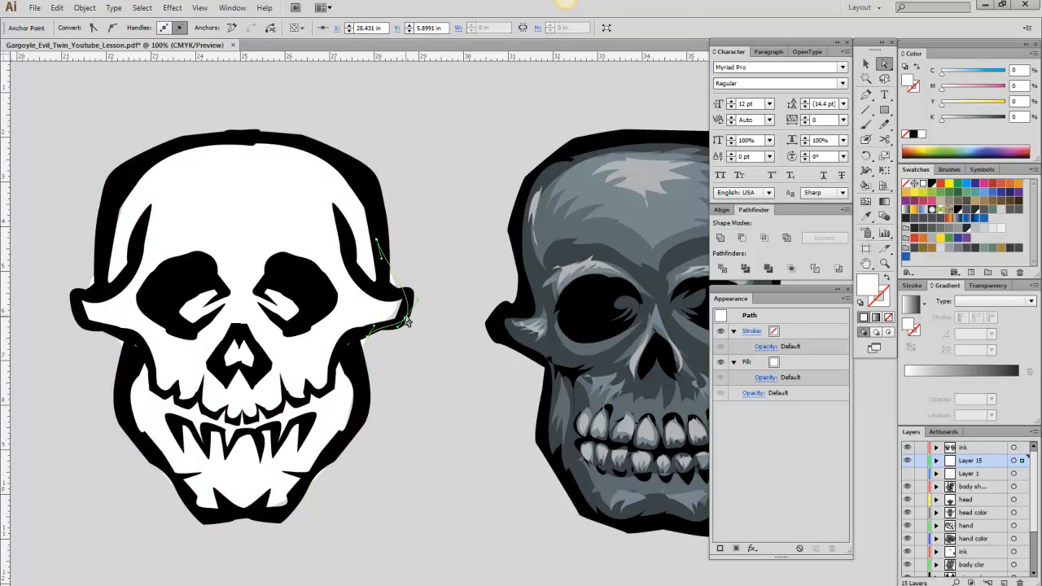
{"action": "left_click_drag", "start_coordinate": [381, 259], "coordinate": [379, 305]}
{"action": "left_click", "coordinate": [413, 317]}
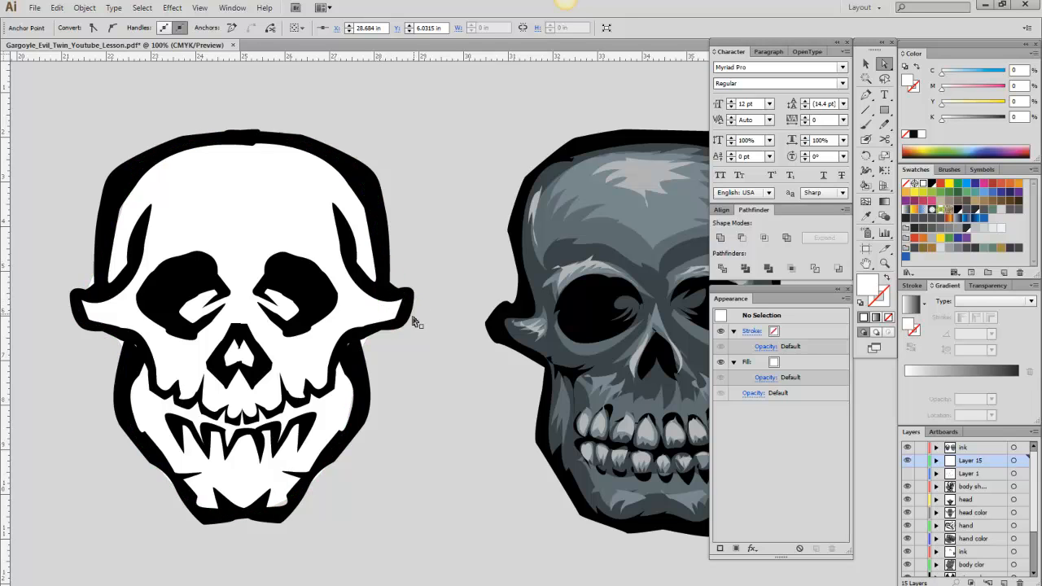
Adjust the white base's anchor points and handles along the chin and right jaw to tuck its edge under the black outline.
{"action": "left_click", "coordinate": [295, 500]}
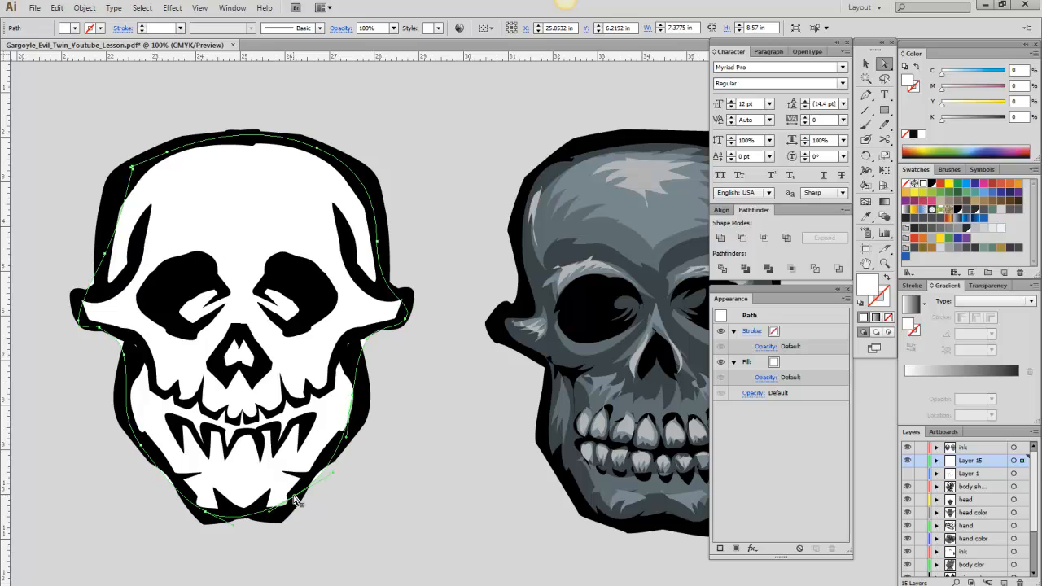
{"action": "left_click", "coordinate": [300, 497]}
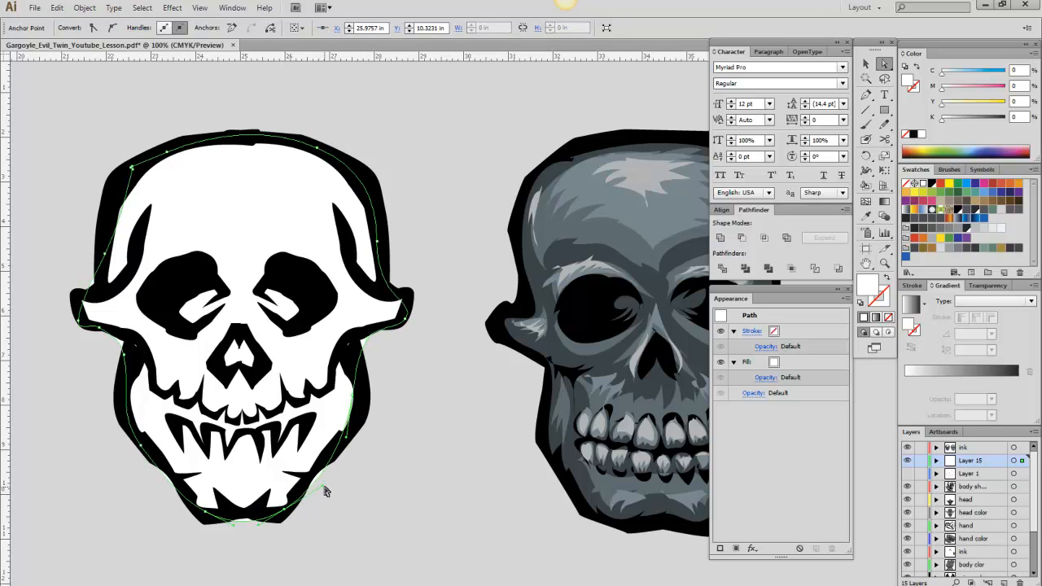
{"action": "left_click_drag", "start_coordinate": [323, 491], "coordinate": [250, 527]}
{"action": "left_click", "coordinate": [265, 530]}
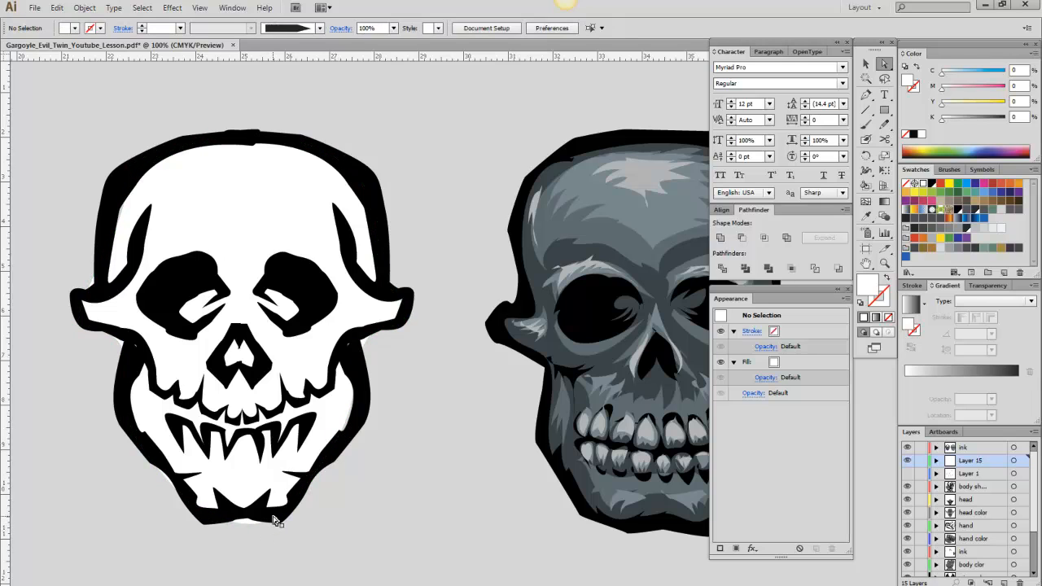
{"action": "left_click", "coordinate": [271, 525]}
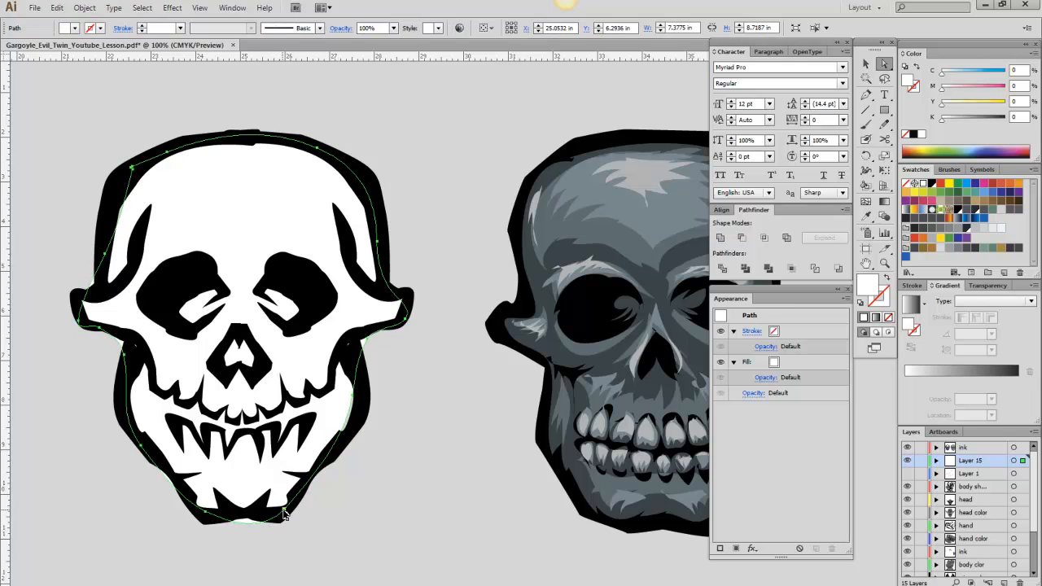
{"action": "left_click", "coordinate": [274, 526]}
{"action": "left_click_drag", "start_coordinate": [262, 536], "coordinate": [275, 521]}
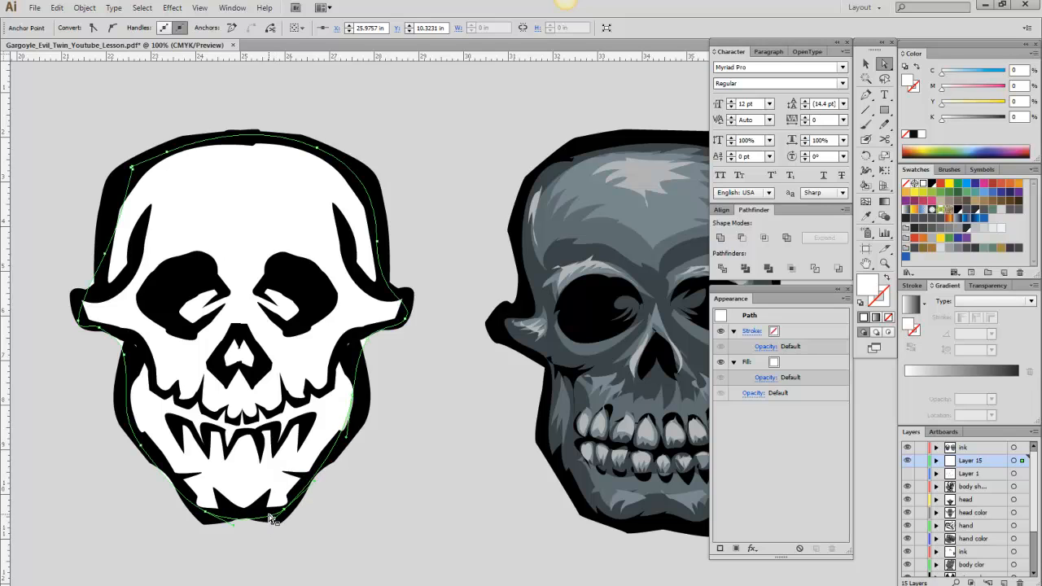
{"action": "left_click_drag", "start_coordinate": [368, 342], "coordinate": [380, 369]}
{"action": "left_click", "coordinate": [410, 384]}
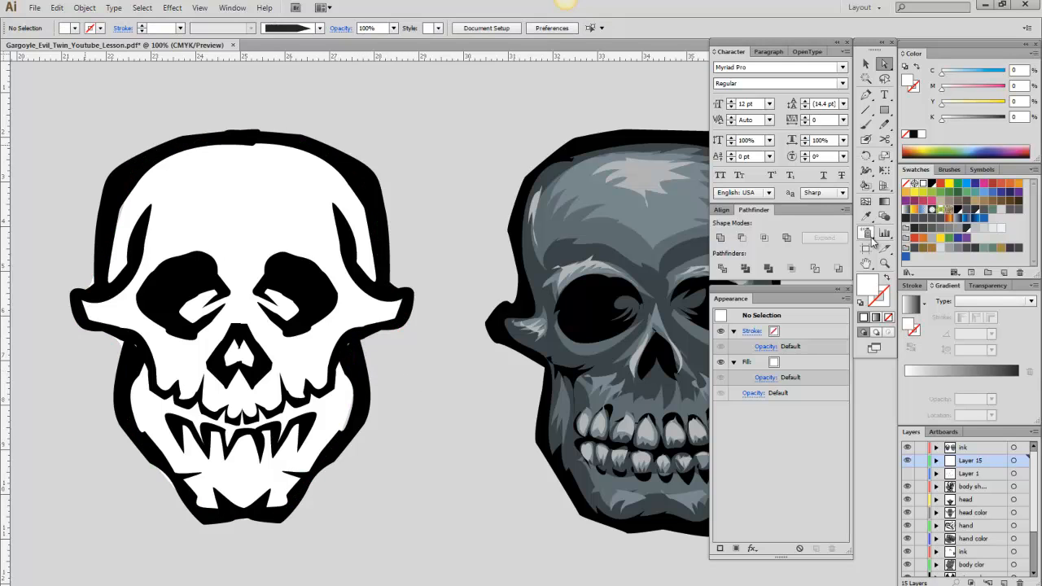
Rename the white base's layer as "color".
{"action": "left_click", "coordinate": [866, 262]}
{"action": "left_click_drag", "start_coordinate": [377, 337], "coordinate": [376, 308]}
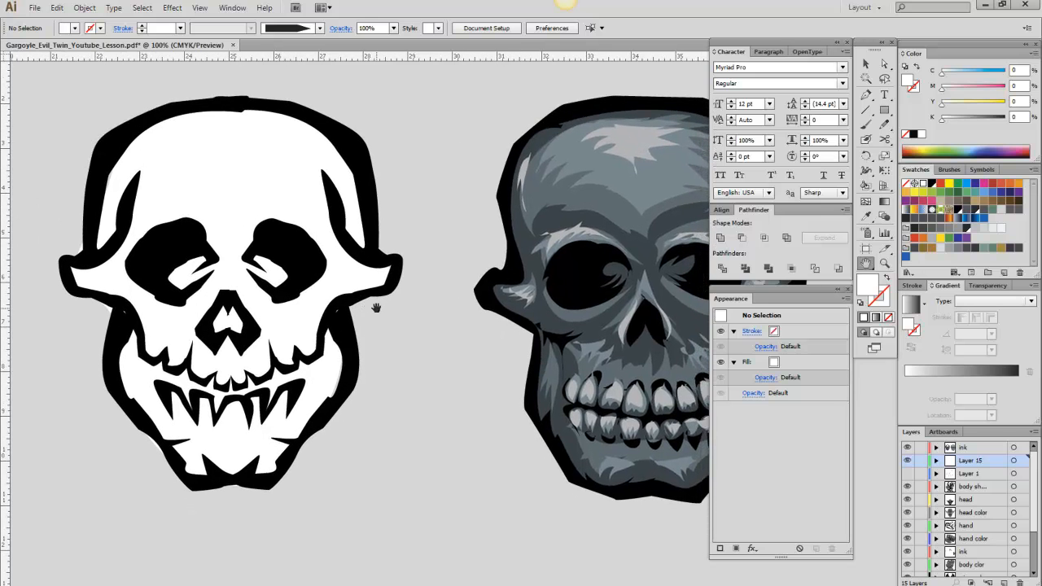
{"action": "scroll", "coordinate": [580, 281], "scroll_direction": "right", "scroll_amount": 2}
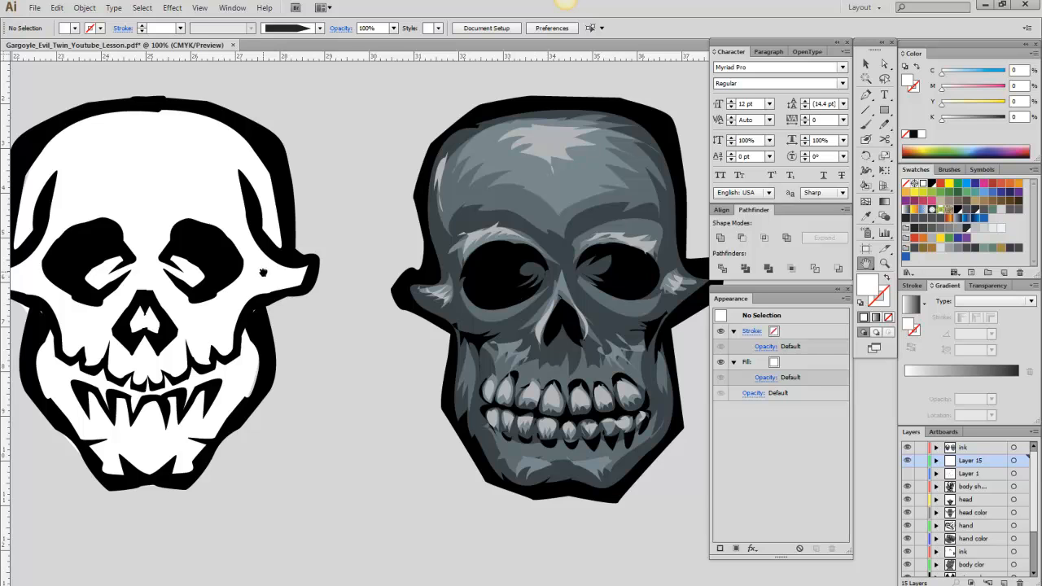
{"action": "left_click_drag", "start_coordinate": [263, 272], "coordinate": [363, 279]}
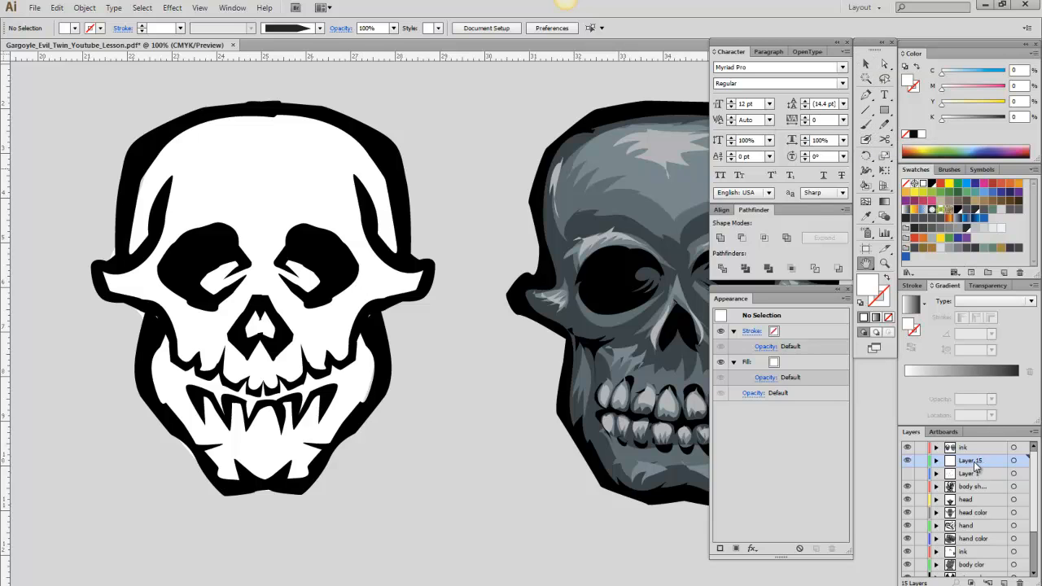
{"action": "double_click", "coordinate": [972, 461]}
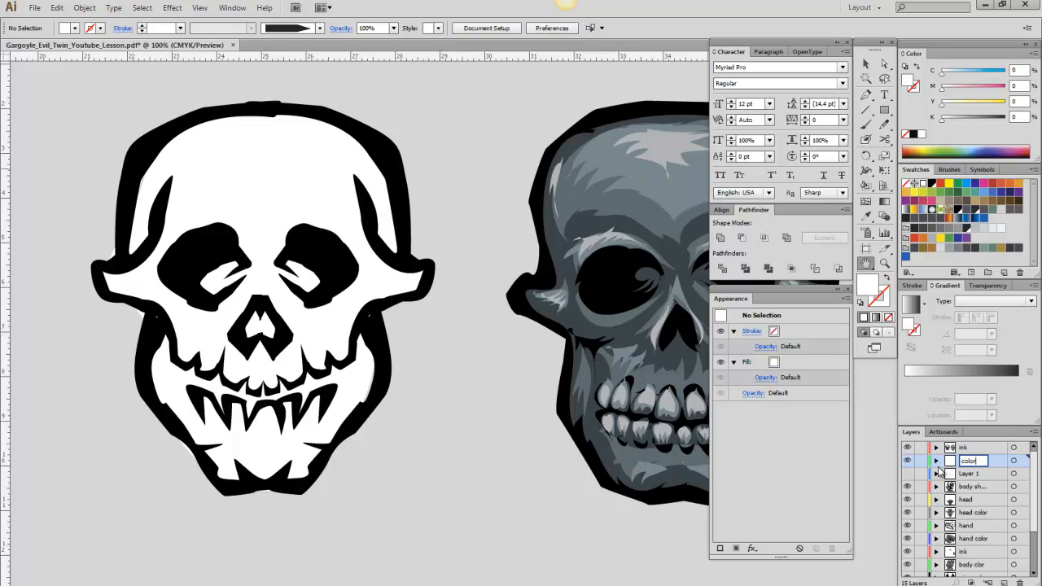
{"action": "left_click", "coordinate": [865, 64]}
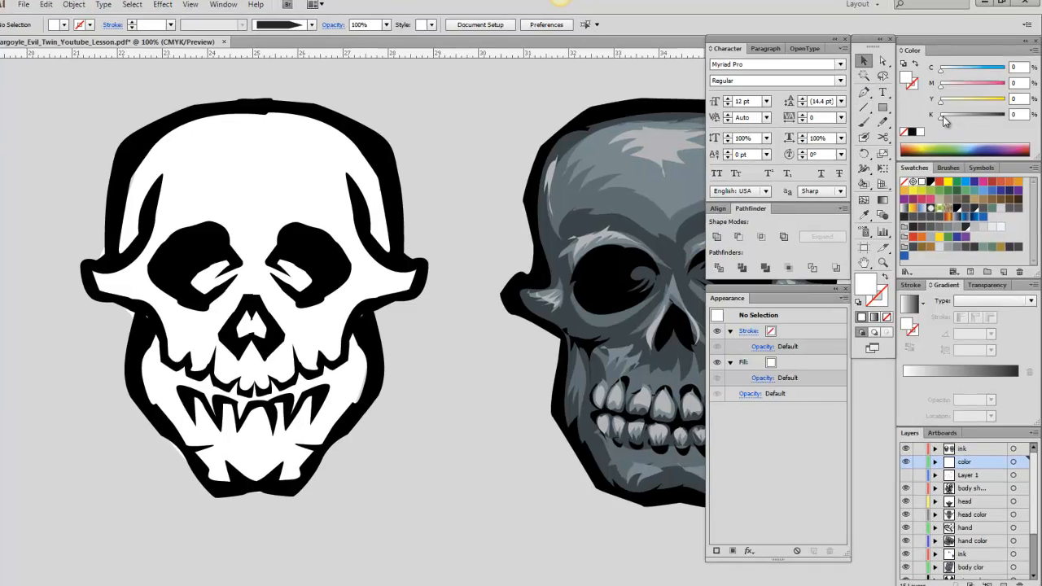
Try a full-face 28% black shadow shape with a jagged highlight left open at the forehead, then delete it.
{"action": "left_click_drag", "start_coordinate": [942, 117], "coordinate": [960, 120]}
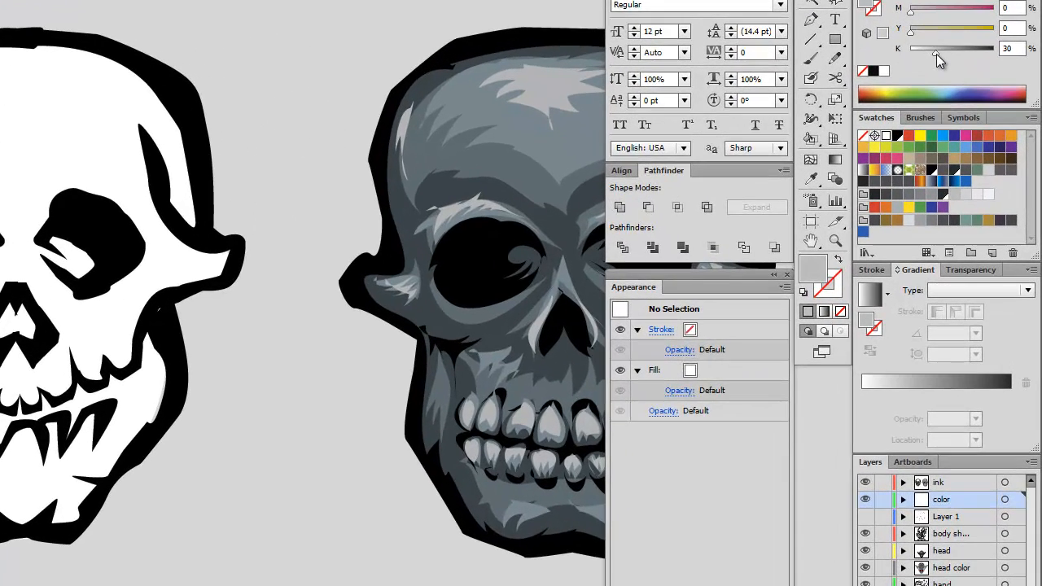
{"action": "left_click_drag", "start_coordinate": [936, 53], "coordinate": [933, 54]}
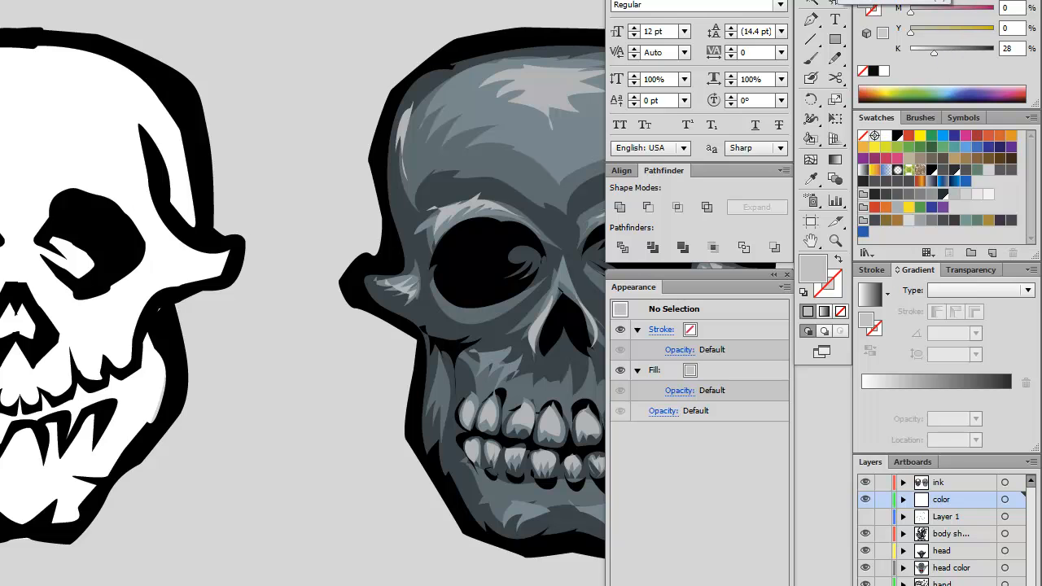
{"action": "left_click", "coordinate": [834, 58]}
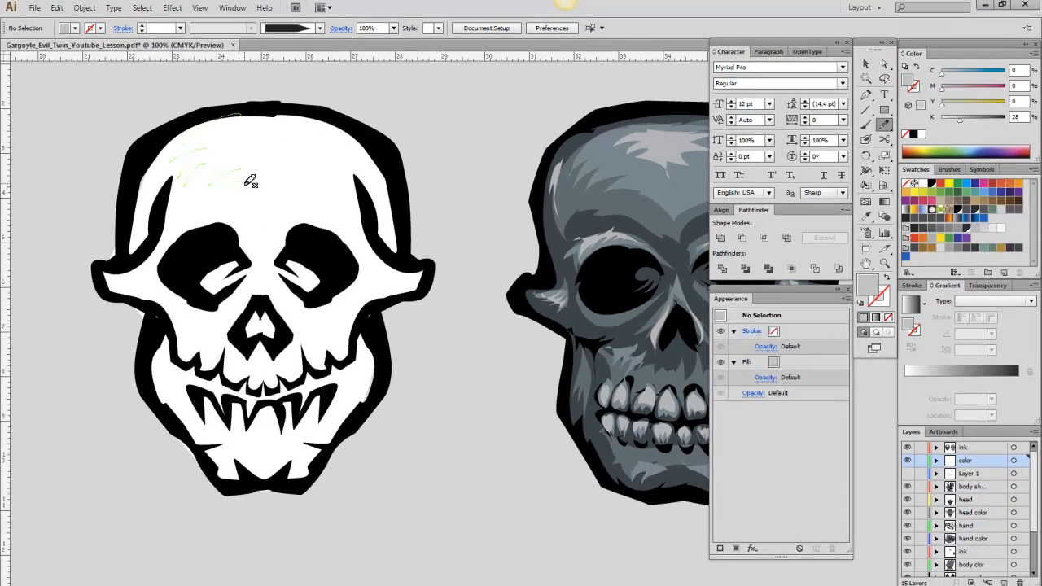
{"action": "mouse_move", "coordinate": [250, 181]}
{"action": "left_mouse_down"}
{"action": "mouse_move", "coordinate": [256, 213]}
{"action": "mouse_move", "coordinate": [273, 218]}
{"action": "left_mouse_up"}
{"action": "mouse_move", "coordinate": [295, 111]}
{"action": "left_mouse_down"}
{"action": "mouse_move", "coordinate": [366, 132]}
{"action": "mouse_move", "coordinate": [398, 176]}
{"action": "mouse_move", "coordinate": [412, 258]}
{"action": "mouse_move", "coordinate": [431, 281]}
{"action": "mouse_move", "coordinate": [382, 308]}
{"action": "mouse_move", "coordinate": [373, 335]}
{"action": "mouse_move", "coordinate": [383, 384]}
{"action": "mouse_move", "coordinate": [306, 480]}
{"action": "mouse_move", "coordinate": [226, 487]}
{"action": "mouse_move", "coordinate": [149, 395]}
{"action": "mouse_move", "coordinate": [144, 293]}
{"action": "mouse_move", "coordinate": [102, 281]}
{"action": "mouse_move", "coordinate": [120, 255]}
{"action": "mouse_move", "coordinate": [139, 175]}
{"action": "mouse_move", "coordinate": [183, 122]}
{"action": "mouse_move", "coordinate": [240, 106]}
{"action": "left_mouse_up"}
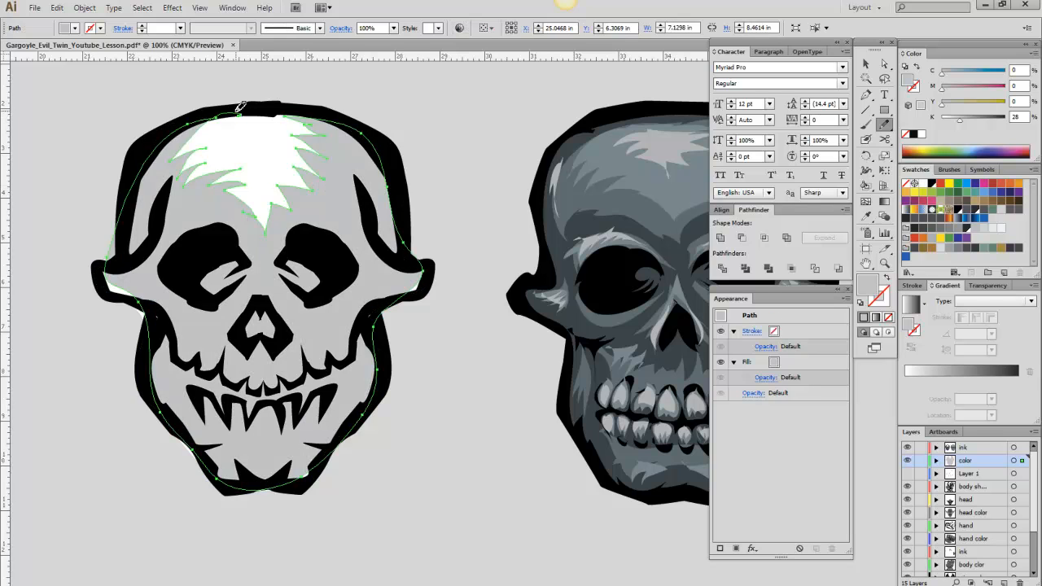
{"action": "left_click", "coordinate": [865, 63]}
{"action": "key", "text": "Delete"}
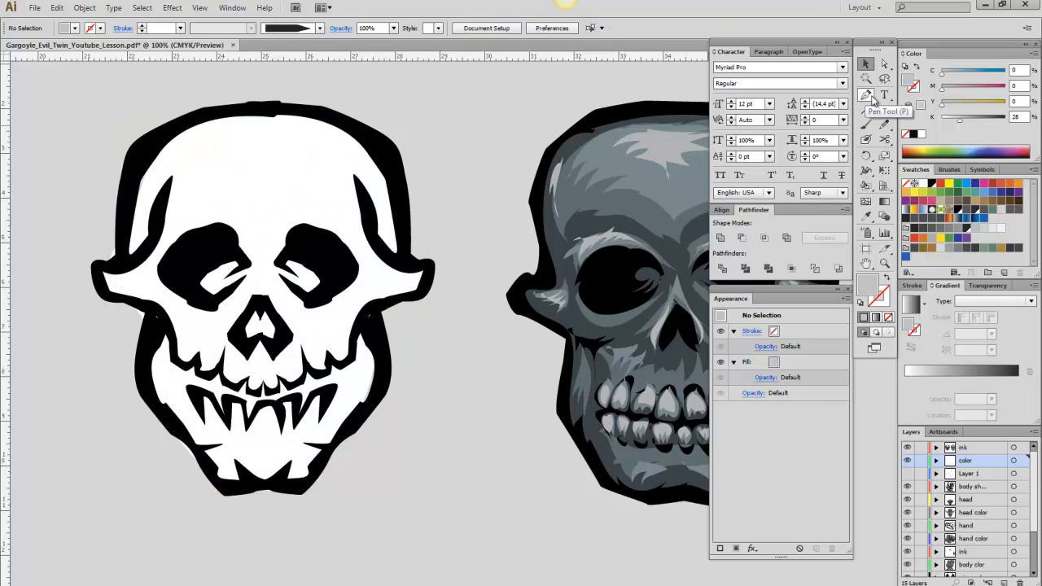
Draw jagged freehand shadow shapes filled with 25% black along both sides of the forehead and across both cheekbones.
{"action": "left_click", "coordinate": [885, 64]}
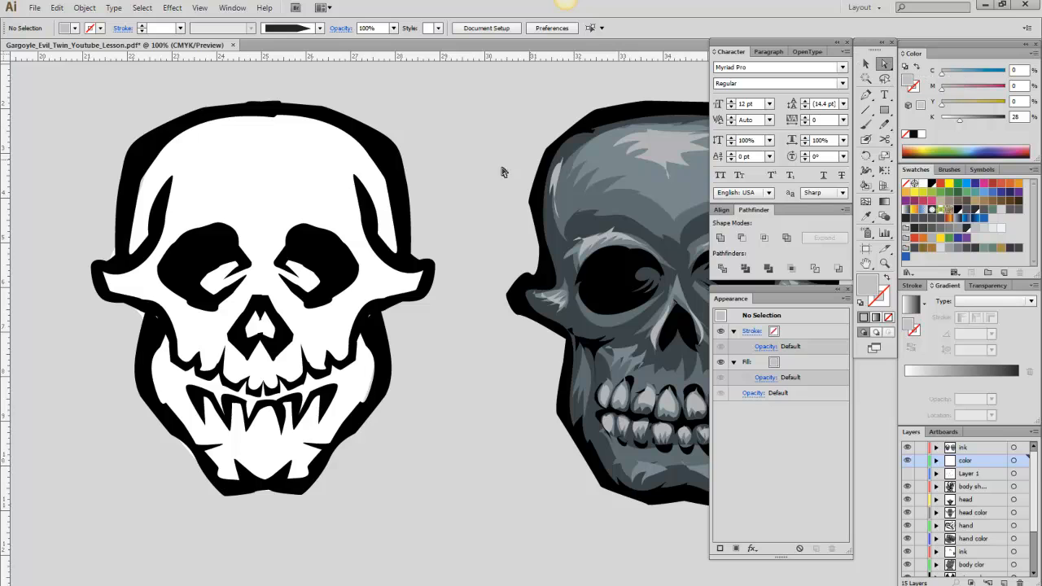
{"action": "left_click", "coordinate": [333, 202]}
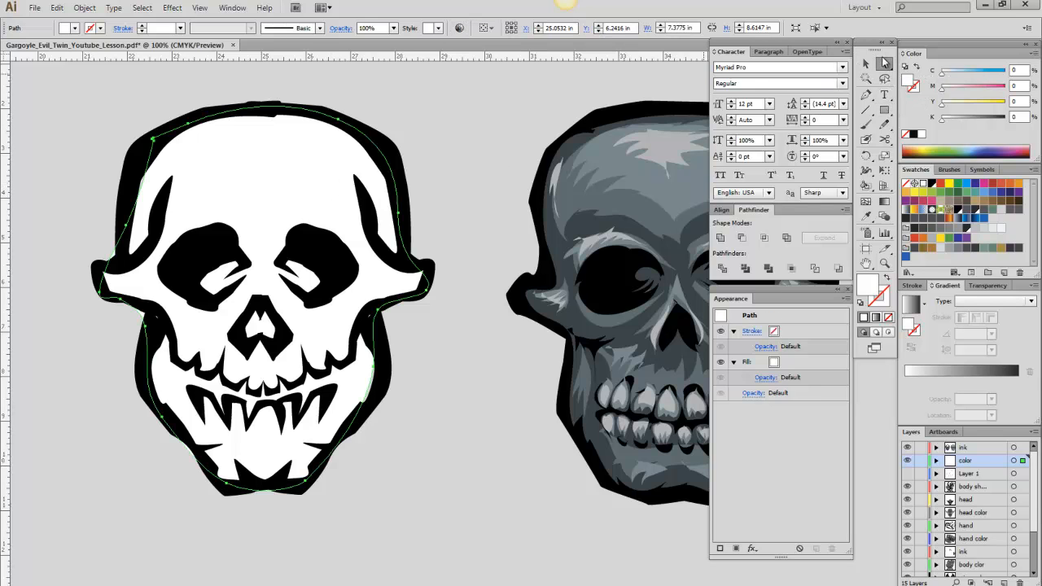
{"action": "left_click", "coordinate": [885, 124]}
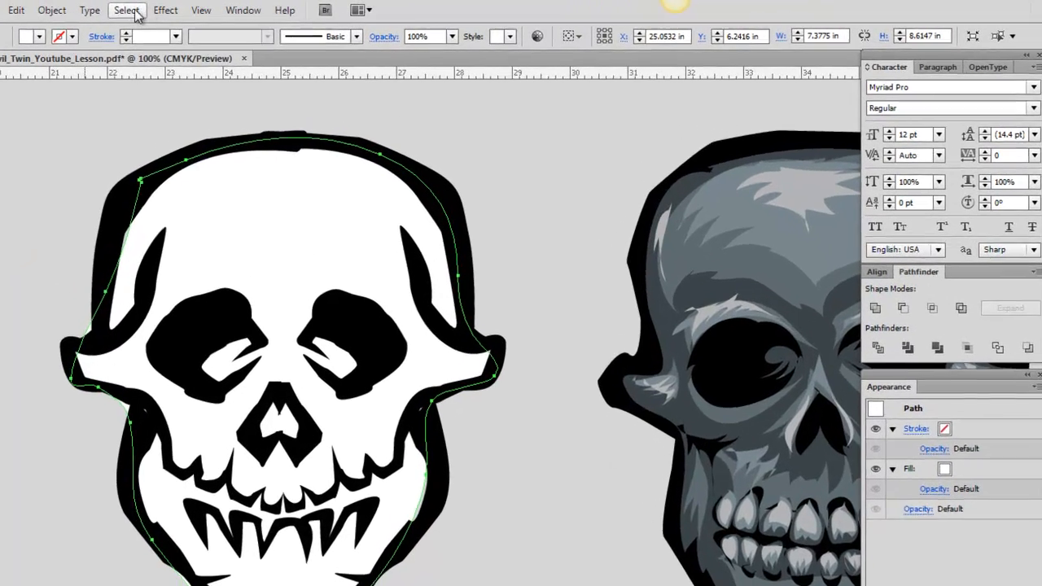
{"action": "left_click", "coordinate": [141, 7]}
{"action": "left_click", "coordinate": [161, 51]}
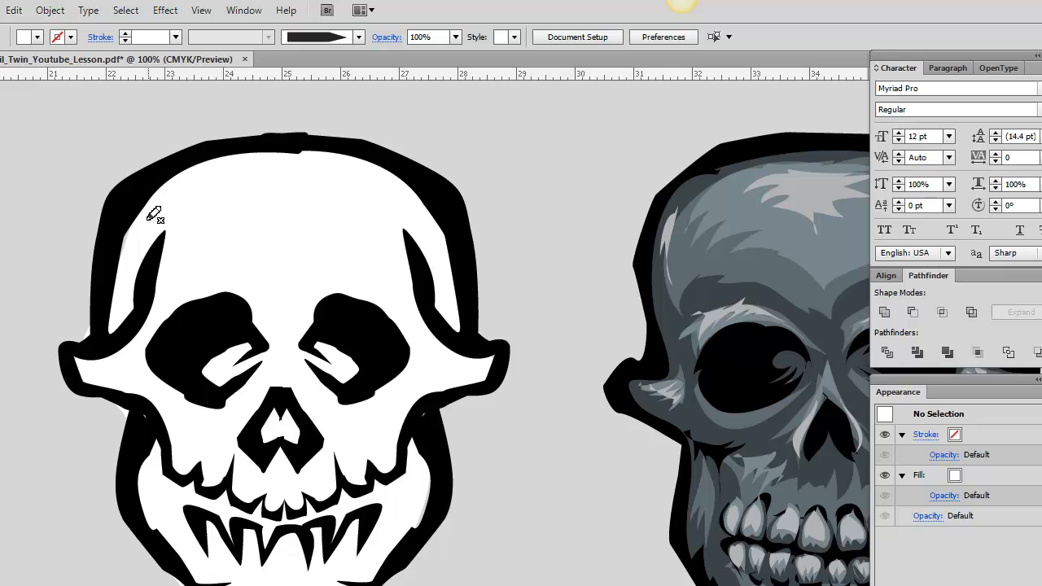
{"action": "mouse_move", "coordinate": [193, 166]}
{"action": "left_mouse_down"}
{"action": "mouse_move", "coordinate": [250, 161]}
{"action": "mouse_move", "coordinate": [189, 195]}
{"action": "mouse_move", "coordinate": [242, 193]}
{"action": "mouse_move", "coordinate": [197, 227]}
{"action": "mouse_move", "coordinate": [194, 243]}
{"action": "mouse_move", "coordinate": [226, 241]}
{"action": "mouse_move", "coordinate": [270, 276]}
{"action": "mouse_move", "coordinate": [214, 265]}
{"action": "mouse_move", "coordinate": [155, 309]}
{"action": "mouse_move", "coordinate": [151, 297]}
{"action": "mouse_move", "coordinate": [98, 345]}
{"action": "mouse_move", "coordinate": [99, 292]}
{"action": "mouse_move", "coordinate": [123, 219]}
{"action": "mouse_move", "coordinate": [192, 155]}
{"action": "left_mouse_up"}
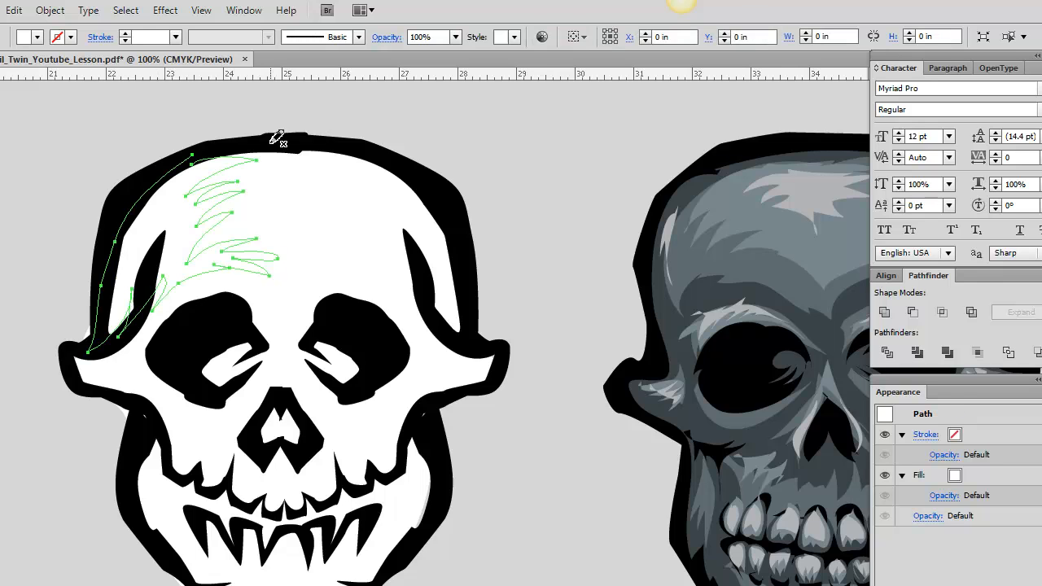
{"action": "left_click", "coordinate": [682, 1]}
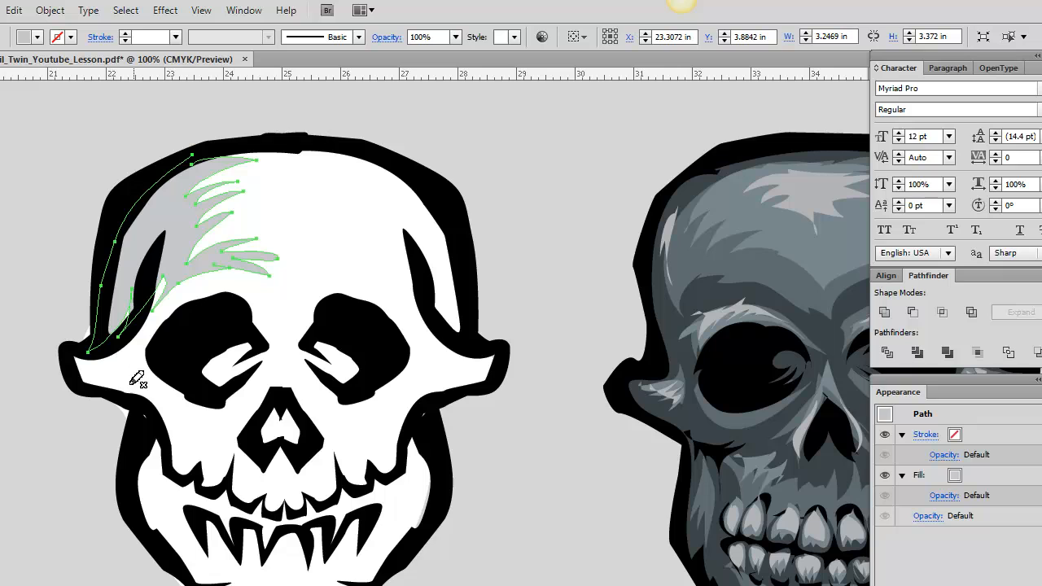
{"action": "mouse_move", "coordinate": [81, 373]}
{"action": "left_mouse_down"}
{"action": "mouse_move", "coordinate": [106, 382]}
{"action": "mouse_move", "coordinate": [112, 366]}
{"action": "mouse_move", "coordinate": [142, 376]}
{"action": "mouse_move", "coordinate": [132, 355]}
{"action": "mouse_move", "coordinate": [181, 380]}
{"action": "mouse_move", "coordinate": [191, 401]}
{"action": "mouse_move", "coordinate": [214, 406]}
{"action": "mouse_move", "coordinate": [232, 393]}
{"action": "mouse_move", "coordinate": [199, 404]}
{"action": "mouse_move", "coordinate": [167, 395]}
{"action": "mouse_move", "coordinate": [192, 418]}
{"action": "mouse_move", "coordinate": [177, 455]}
{"action": "mouse_move", "coordinate": [145, 401]}
{"action": "mouse_move", "coordinate": [89, 390]}
{"action": "mouse_move", "coordinate": [79, 366]}
{"action": "left_mouse_up"}
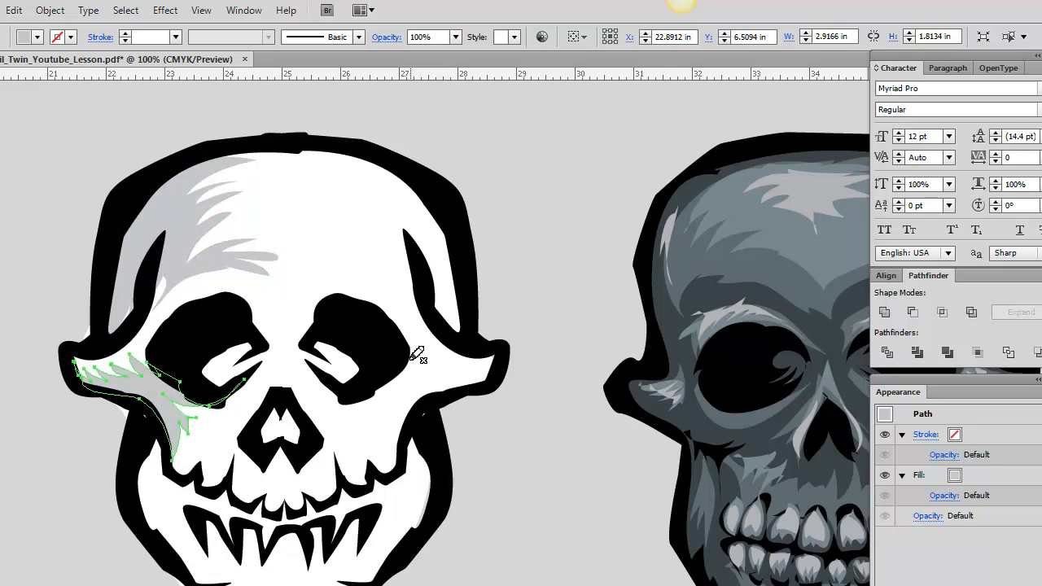
{"action": "mouse_move", "coordinate": [416, 359]}
{"action": "left_mouse_down"}
{"action": "mouse_move", "coordinate": [356, 408]}
{"action": "mouse_move", "coordinate": [317, 386]}
{"action": "mouse_move", "coordinate": [332, 421]}
{"action": "mouse_move", "coordinate": [370, 416]}
{"action": "mouse_move", "coordinate": [379, 430]}
{"action": "mouse_move", "coordinate": [403, 406]}
{"action": "mouse_move", "coordinate": [395, 456]}
{"action": "mouse_move", "coordinate": [421, 406]}
{"action": "mouse_move", "coordinate": [496, 374]}
{"action": "mouse_move", "coordinate": [477, 361]}
{"action": "mouse_move", "coordinate": [448, 367]}
{"action": "mouse_move", "coordinate": [436, 351]}
{"action": "mouse_move", "coordinate": [421, 374]}
{"action": "mouse_move", "coordinate": [424, 344]}
{"action": "mouse_move", "coordinate": [408, 363]}
{"action": "mouse_move", "coordinate": [390, 285]}
{"action": "mouse_move", "coordinate": [340, 275]}
{"action": "mouse_move", "coordinate": [390, 281]}
{"action": "mouse_move", "coordinate": [364, 256]}
{"action": "mouse_move", "coordinate": [377, 251]}
{"action": "mouse_move", "coordinate": [358, 226]}
{"action": "mouse_move", "coordinate": [441, 226]}
{"action": "mouse_move", "coordinate": [464, 339]}
{"action": "mouse_move", "coordinate": [420, 301]}
{"action": "left_mouse_up"}
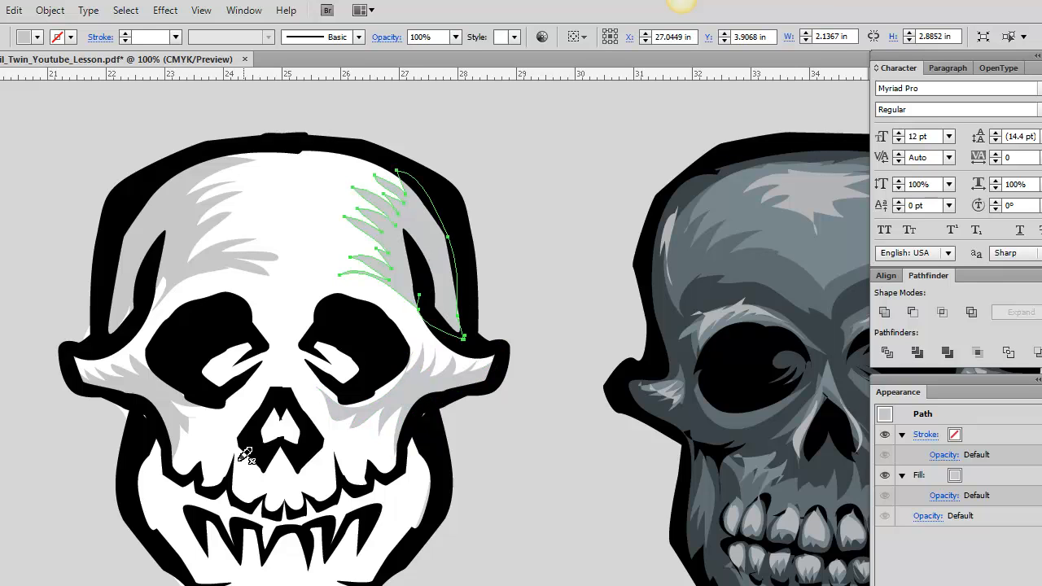
Draw 25% black shadows around the mouth and jaw sides, plus a jagged one about 3.4 in wide across the chin.
{"action": "mouse_move", "coordinate": [147, 444]}
{"action": "left_mouse_down"}
{"action": "mouse_move", "coordinate": [140, 487]}
{"action": "mouse_move", "coordinate": [187, 552]}
{"action": "mouse_move", "coordinate": [239, 524]}
{"action": "left_mouse_up"}
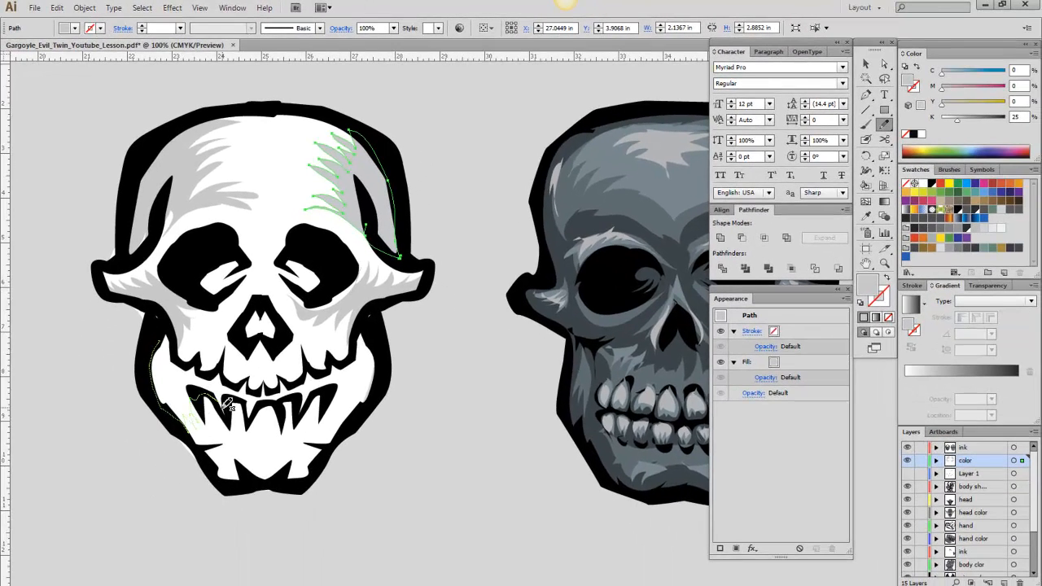
{"action": "mouse_move", "coordinate": [281, 411]}
{"action": "left_mouse_down"}
{"action": "mouse_move", "coordinate": [321, 394]}
{"action": "mouse_move", "coordinate": [332, 393]}
{"action": "mouse_move", "coordinate": [320, 420]}
{"action": "mouse_move", "coordinate": [345, 410]}
{"action": "mouse_move", "coordinate": [369, 374]}
{"action": "mouse_move", "coordinate": [361, 343]}
{"action": "mouse_move", "coordinate": [308, 380]}
{"action": "left_mouse_up"}
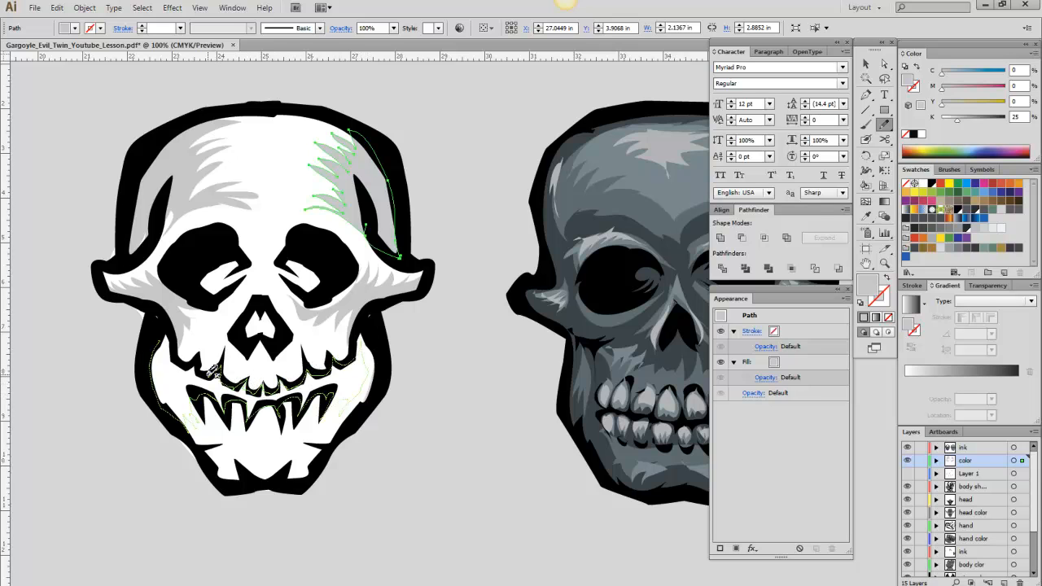
{"action": "left_click_drag", "start_coordinate": [209, 368], "coordinate": [178, 358]}
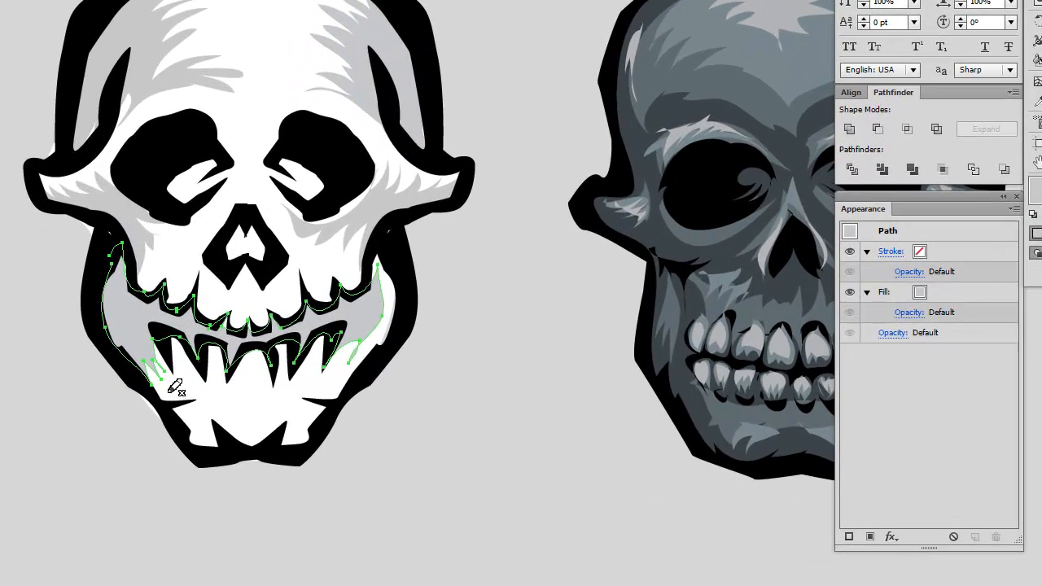
{"action": "mouse_move", "coordinate": [175, 387]}
{"action": "left_mouse_down"}
{"action": "mouse_move", "coordinate": [193, 438]}
{"action": "mouse_move", "coordinate": [210, 442]}
{"action": "mouse_move", "coordinate": [213, 416]}
{"action": "mouse_move", "coordinate": [246, 442]}
{"action": "mouse_move", "coordinate": [275, 425]}
{"action": "mouse_move", "coordinate": [273, 439]}
{"action": "mouse_move", "coordinate": [294, 448]}
{"action": "mouse_move", "coordinate": [348, 383]}
{"action": "mouse_move", "coordinate": [296, 406]}
{"action": "mouse_move", "coordinate": [293, 389]}
{"action": "mouse_move", "coordinate": [269, 394]}
{"action": "mouse_move", "coordinate": [256, 408]}
{"action": "mouse_move", "coordinate": [241, 387]}
{"action": "mouse_move", "coordinate": [176, 398]}
{"action": "left_mouse_up"}
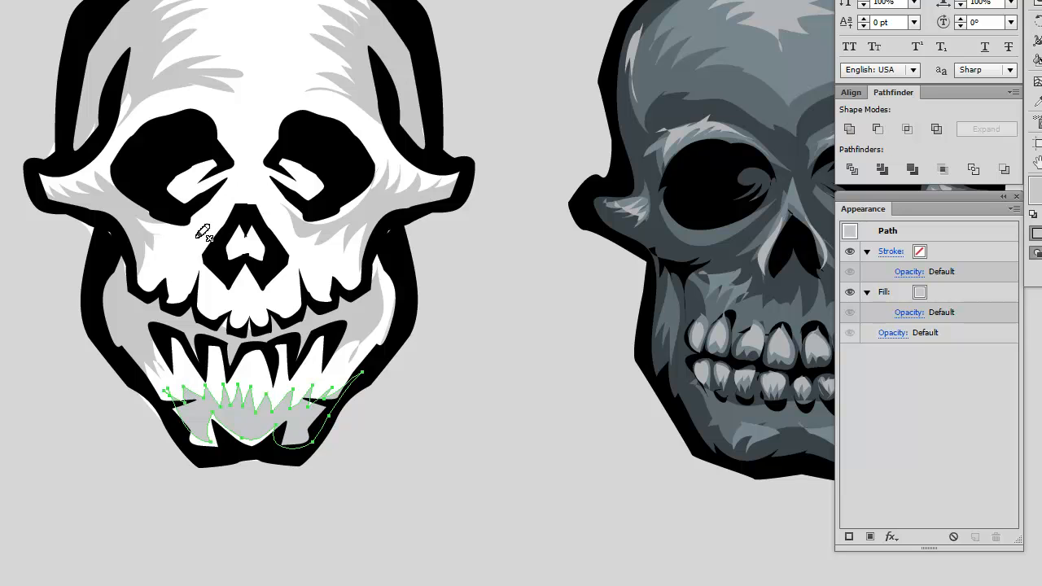
Draw 25% black shadows above the upper teeth, about 3.5 by 1.9 in, and between the brows, about 0.8 by 1.2 in.
{"action": "mouse_move", "coordinate": [166, 236]}
{"action": "left_mouse_down"}
{"action": "mouse_move", "coordinate": [156, 252]}
{"action": "mouse_move", "coordinate": [163, 276]}
{"action": "mouse_move", "coordinate": [276, 297]}
{"action": "mouse_move", "coordinate": [339, 254]}
{"action": "mouse_move", "coordinate": [262, 205]}
{"action": "mouse_move", "coordinate": [232, 233]}
{"action": "mouse_move", "coordinate": [161, 233]}
{"action": "left_mouse_up"}
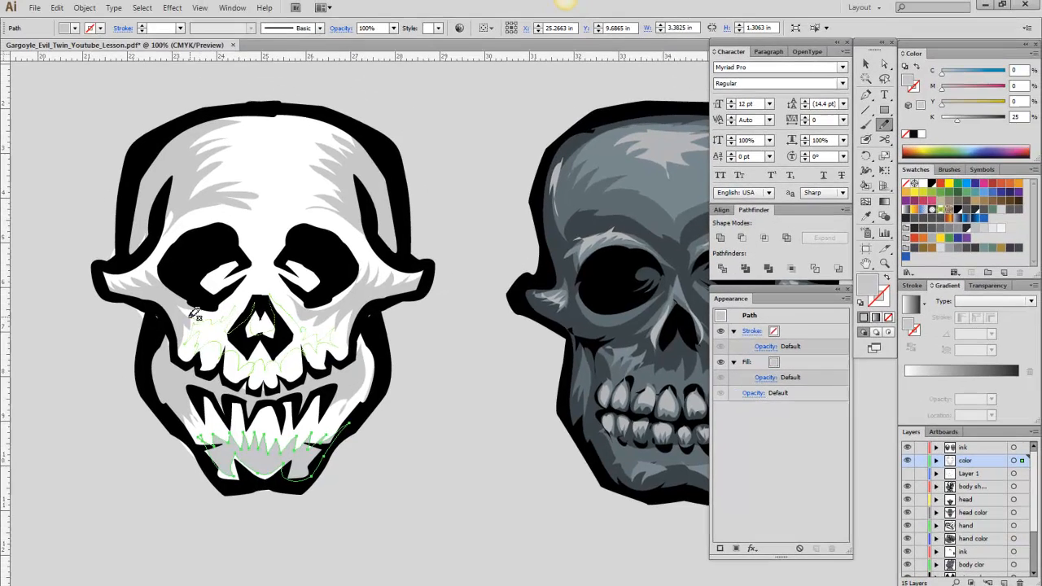
{"action": "left_click_drag", "start_coordinate": [191, 316], "coordinate": [196, 324]}
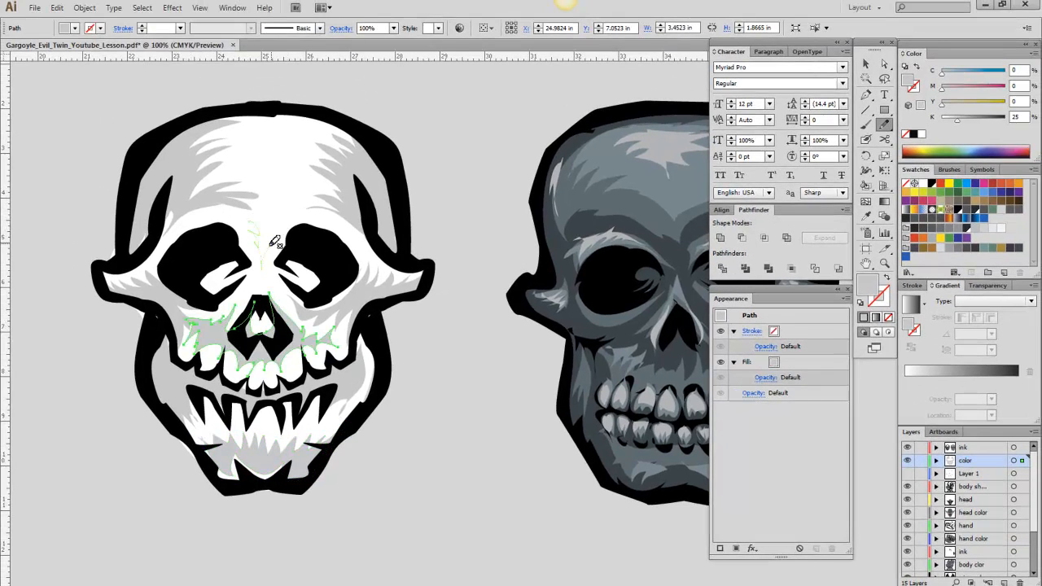
{"action": "left_click_drag", "start_coordinate": [271, 220], "coordinate": [275, 219]}
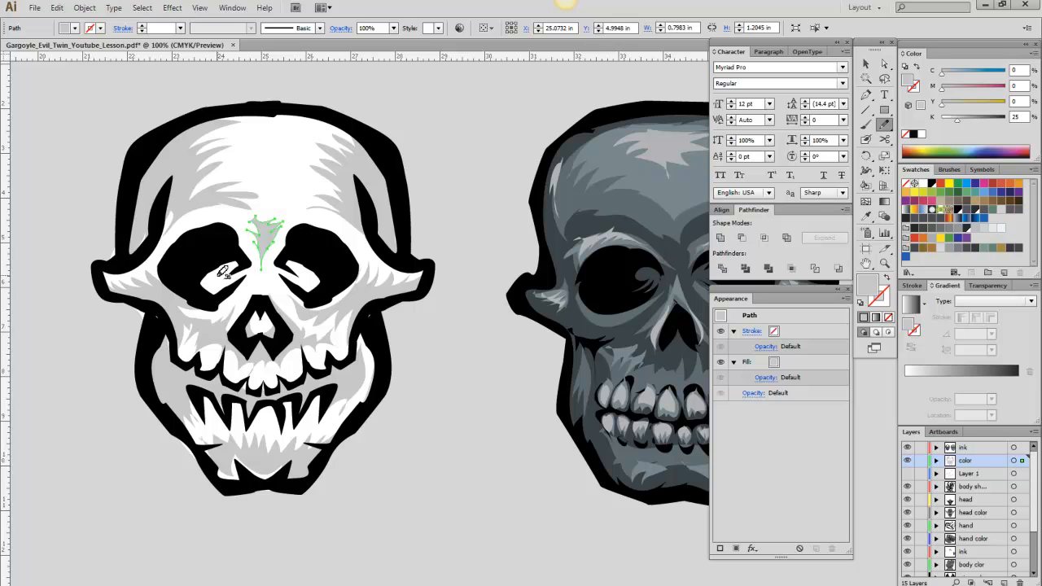
Cover the white highlights inside both eye sockets and the nose cavity with 25% black shapes.
{"action": "mouse_move", "coordinate": [200, 273]}
{"action": "left_mouse_down"}
{"action": "mouse_move", "coordinate": [202, 298]}
{"action": "mouse_move", "coordinate": [227, 295]}
{"action": "left_mouse_up"}
{"action": "left_click_drag", "start_coordinate": [253, 259], "coordinate": [246, 261]}
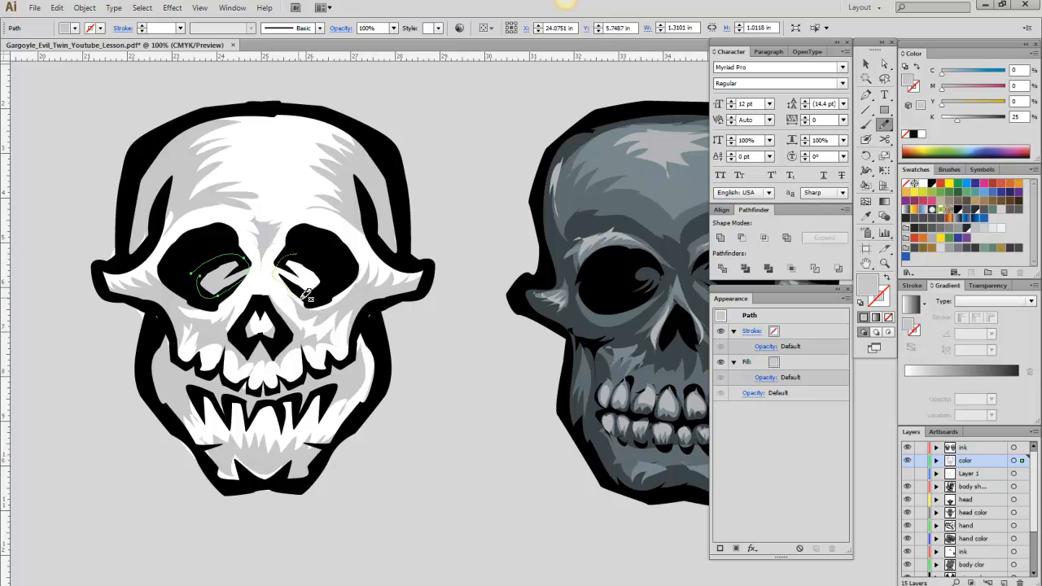
{"action": "left_click_drag", "start_coordinate": [307, 297], "coordinate": [308, 241]}
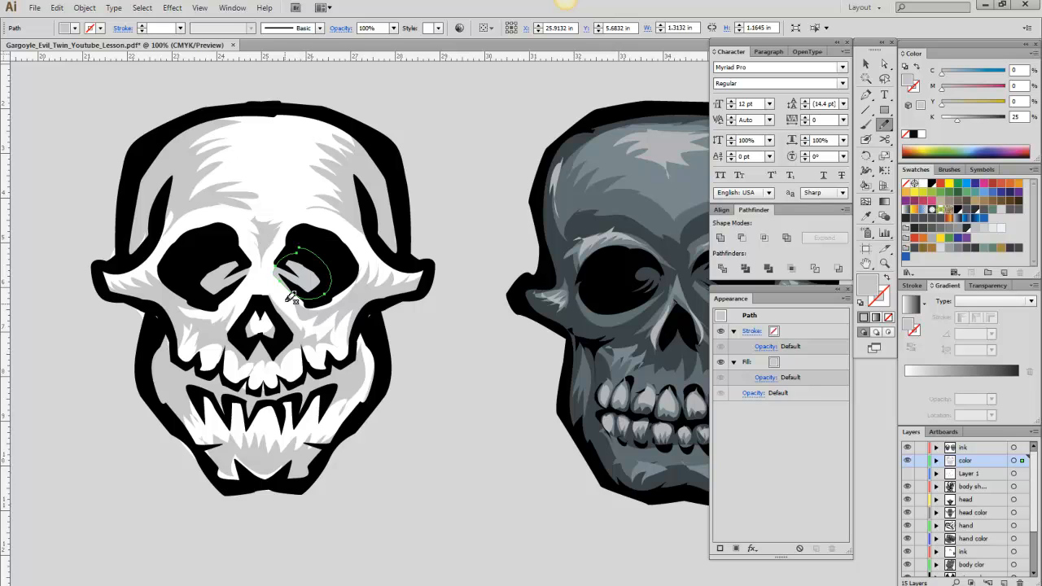
{"action": "mouse_move", "coordinate": [258, 303]}
{"action": "left_mouse_down"}
{"action": "mouse_move", "coordinate": [255, 331]}
{"action": "mouse_move", "coordinate": [273, 341]}
{"action": "mouse_move", "coordinate": [280, 319]}
{"action": "mouse_move", "coordinate": [271, 294]}
{"action": "left_mouse_up"}
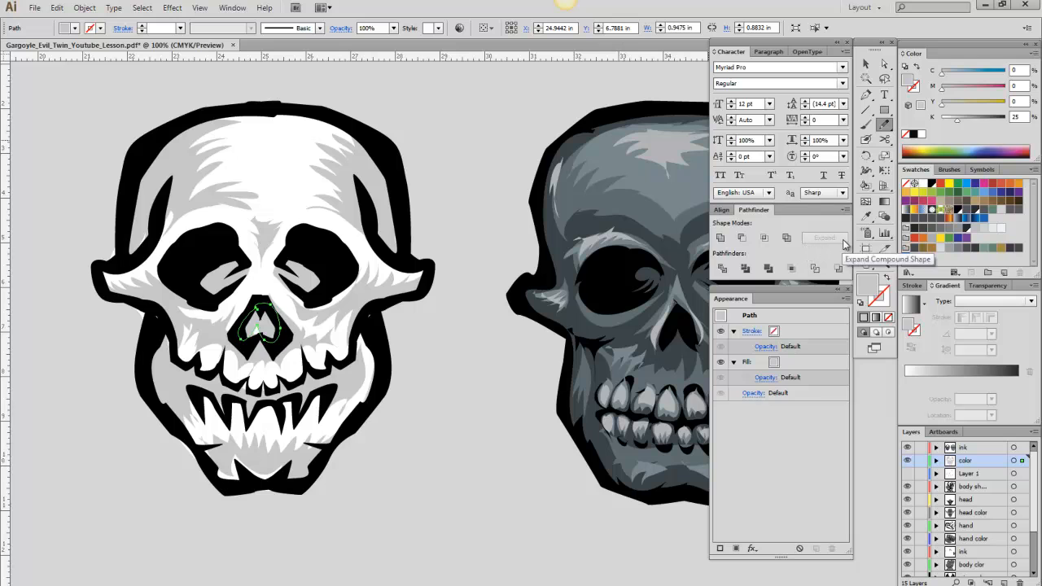
Darken the nose cavity's gray fill to 59% black and clear the selection for drawing with the Pencil tool.
{"action": "left_click", "coordinate": [865, 263]}
{"action": "mouse_move", "coordinate": [363, 355]}
{"action": "left_mouse_down"}
{"action": "mouse_move", "coordinate": [342, 322]}
{"action": "mouse_move", "coordinate": [363, 350]}
{"action": "mouse_move", "coordinate": [354, 355]}
{"action": "left_mouse_up"}
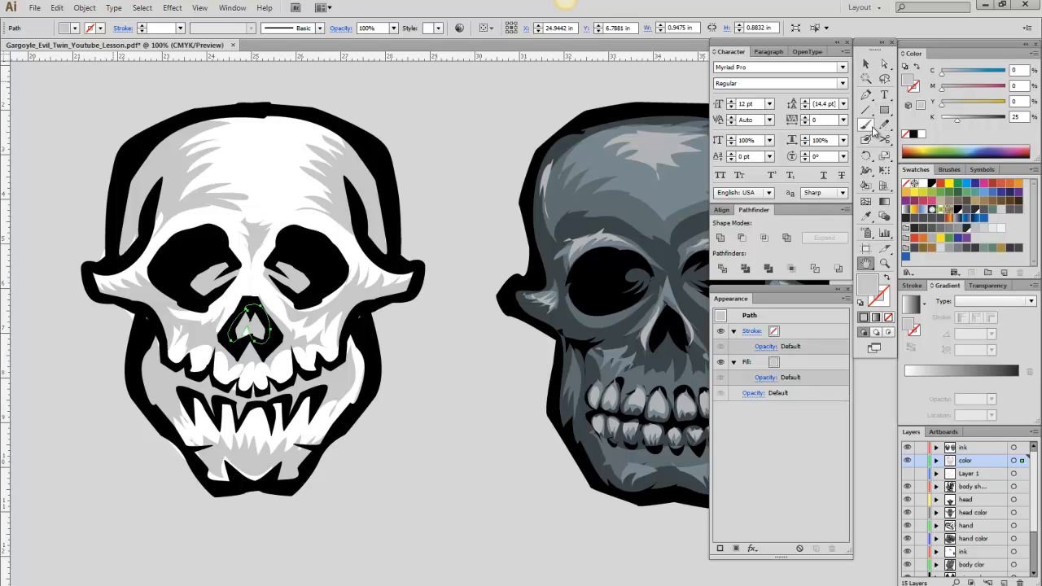
{"action": "left_click_drag", "start_coordinate": [956, 118], "coordinate": [984, 124]}
{"action": "left_click", "coordinate": [883, 123]}
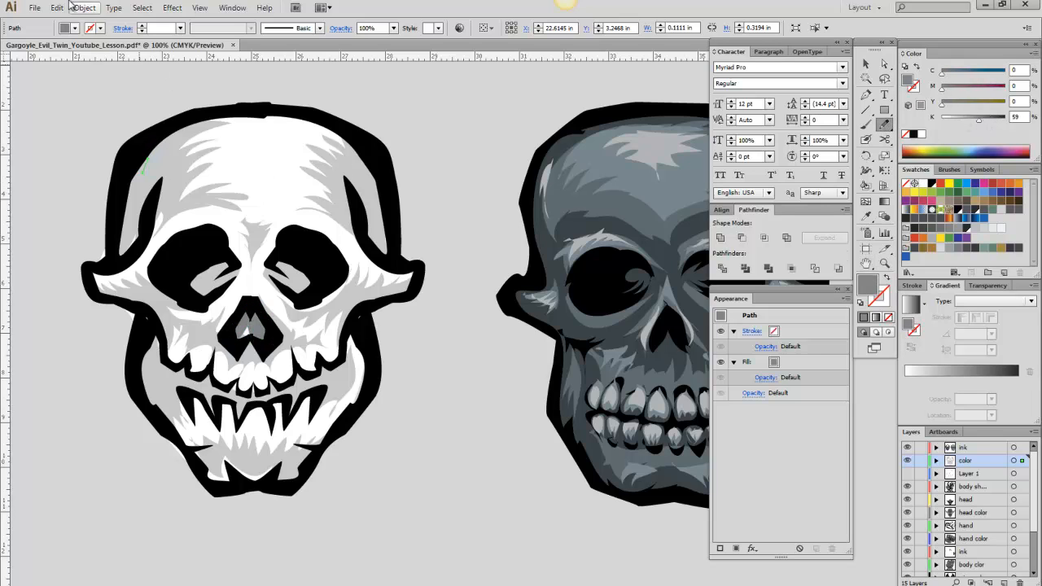
{"action": "left_click", "coordinate": [142, 8]}
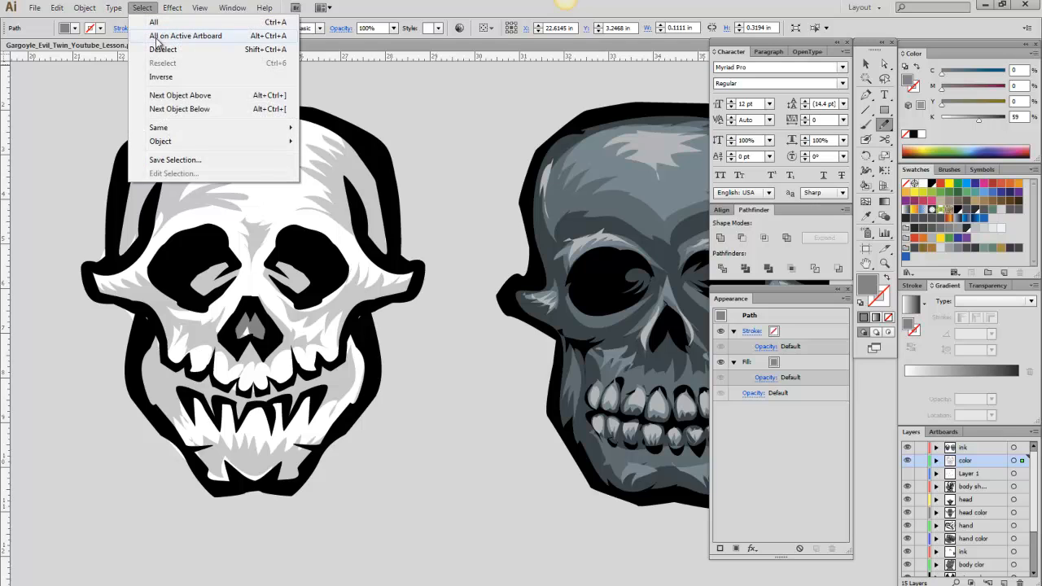
{"action": "left_click", "coordinate": [158, 50]}
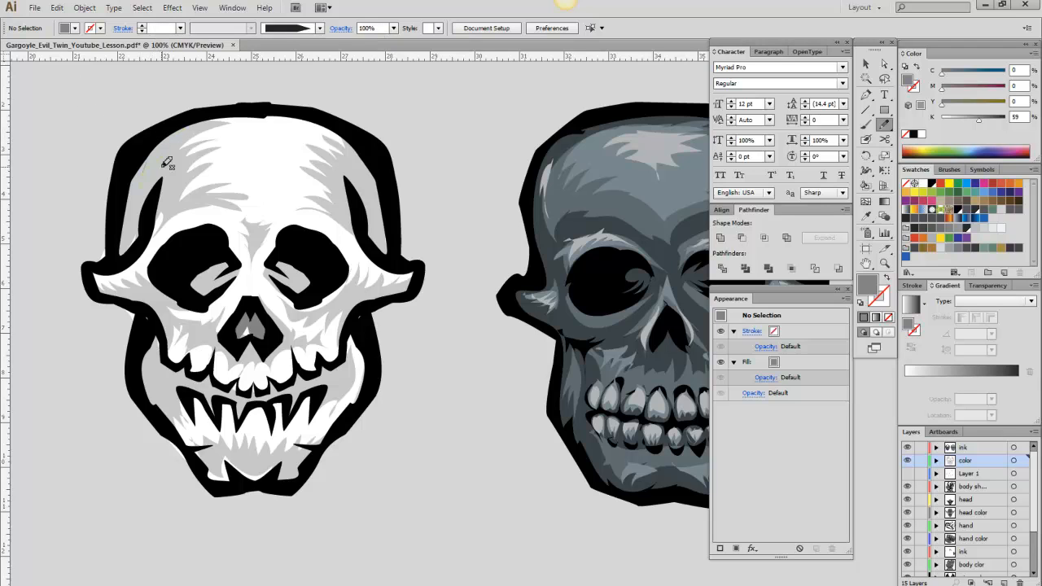
Draw jagged 59% black shadows inside both temples and a small one about 0.8 by 0.9 in above the left eye socket.
{"action": "left_click_drag", "start_coordinate": [121, 227], "coordinate": [171, 134]}
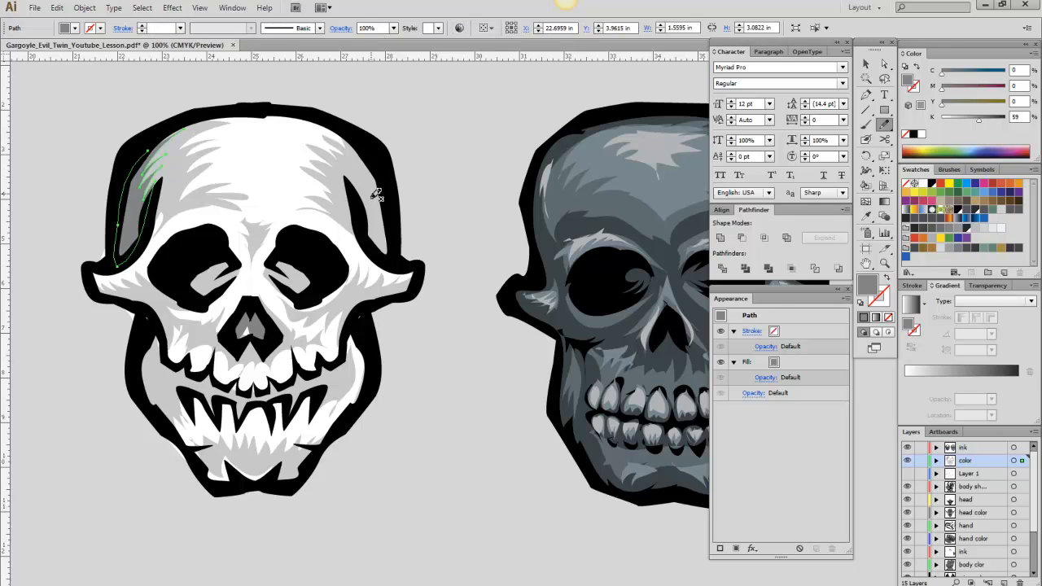
{"action": "left_click_drag", "start_coordinate": [362, 242], "coordinate": [361, 187]}
{"action": "mouse_move", "coordinate": [362, 143]}
{"action": "left_mouse_down"}
{"action": "mouse_move", "coordinate": [387, 233]}
{"action": "mouse_move", "coordinate": [389, 258]}
{"action": "left_mouse_up"}
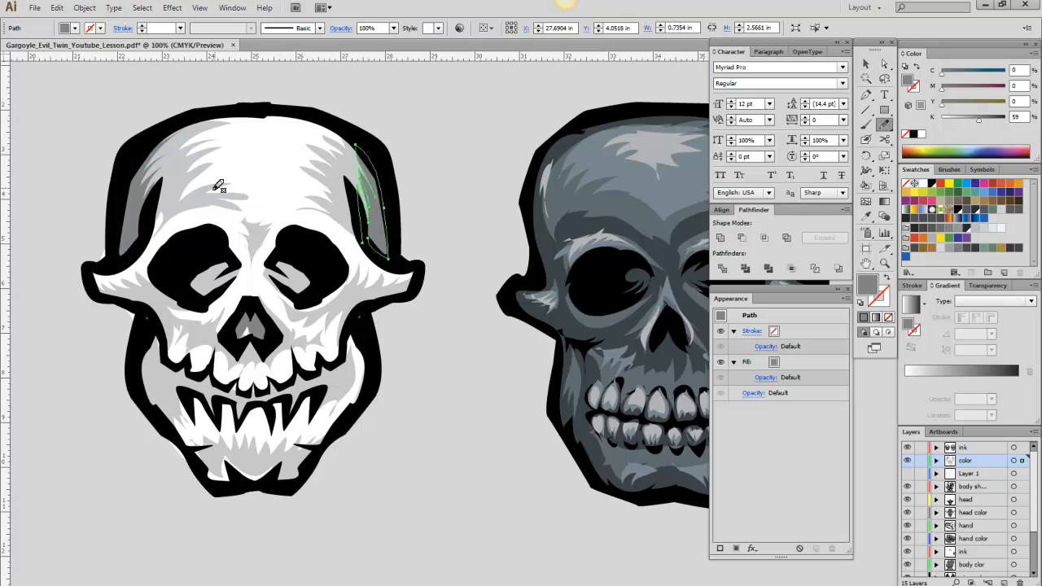
{"action": "mouse_move", "coordinate": [181, 179]}
{"action": "left_mouse_down"}
{"action": "mouse_move", "coordinate": [165, 201]}
{"action": "mouse_move", "coordinate": [193, 204]}
{"action": "left_mouse_up"}
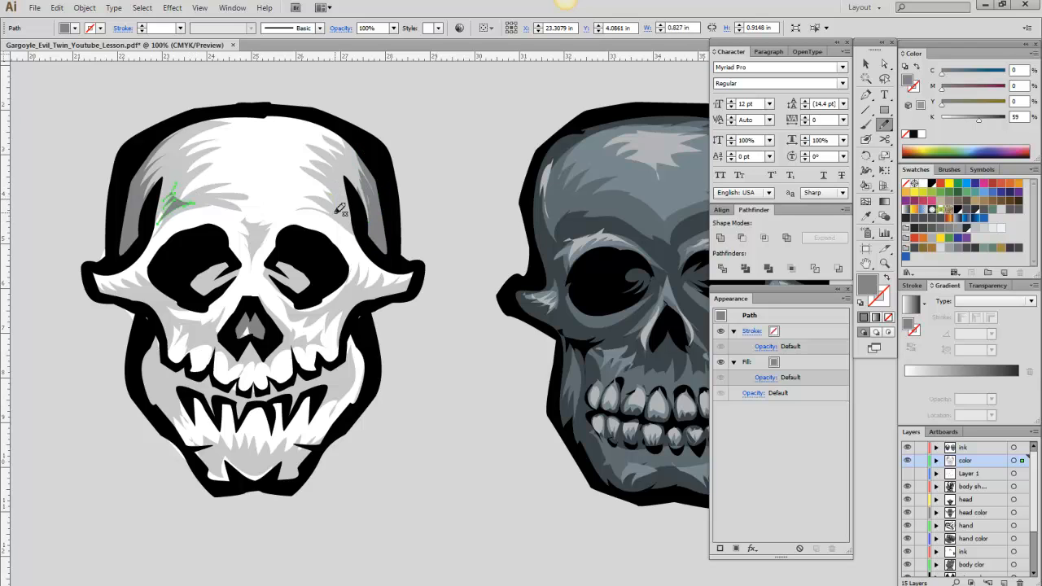
Draw 59% black shadows above the right eye socket, about 0.7 by 0.7 in, between the brows, and over the gray inside both sockets.
{"action": "left_click_drag", "start_coordinate": [340, 211], "coordinate": [332, 192]}
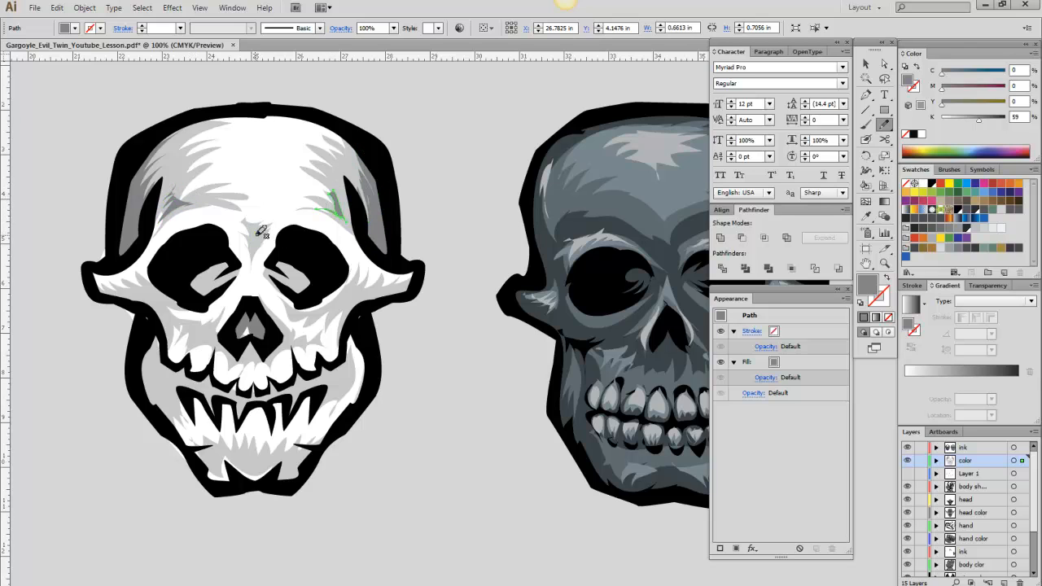
{"action": "mouse_move", "coordinate": [262, 234]}
{"action": "left_mouse_down"}
{"action": "mouse_move", "coordinate": [192, 287]}
{"action": "mouse_move", "coordinate": [226, 286]}
{"action": "mouse_move", "coordinate": [239, 269]}
{"action": "mouse_move", "coordinate": [205, 263]}
{"action": "left_mouse_up"}
{"action": "mouse_move", "coordinate": [310, 259]}
{"action": "left_mouse_down"}
{"action": "mouse_move", "coordinate": [275, 277]}
{"action": "mouse_move", "coordinate": [306, 261]}
{"action": "left_mouse_up"}
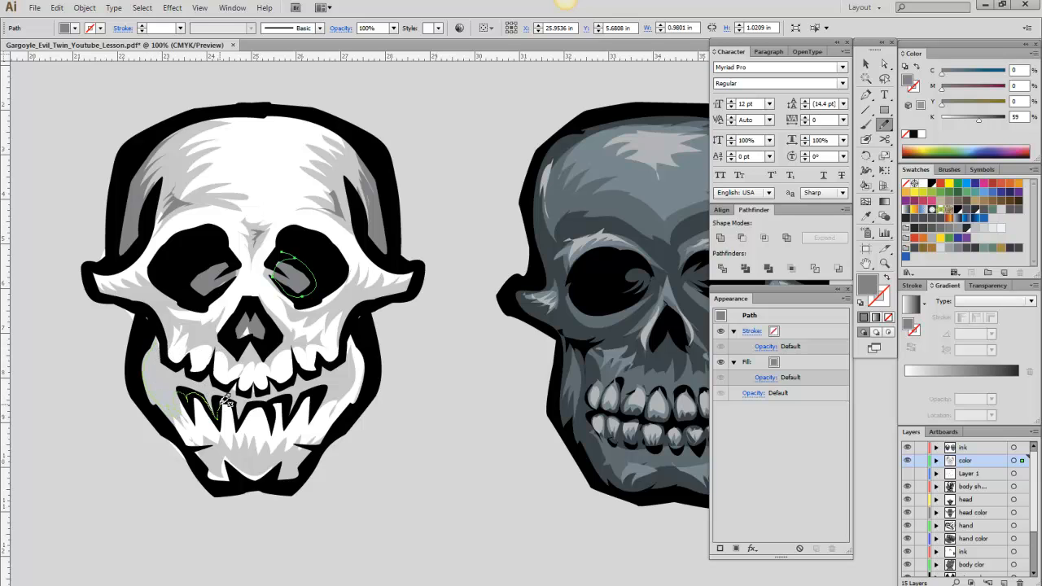
Draw 59% black shadows between the tooth rows, about 4.6 by 1.9 in, and along the chin, about 2.7 by 0.8 in, then clear the selection.
{"action": "left_click_drag", "start_coordinate": [226, 401], "coordinate": [294, 411]}
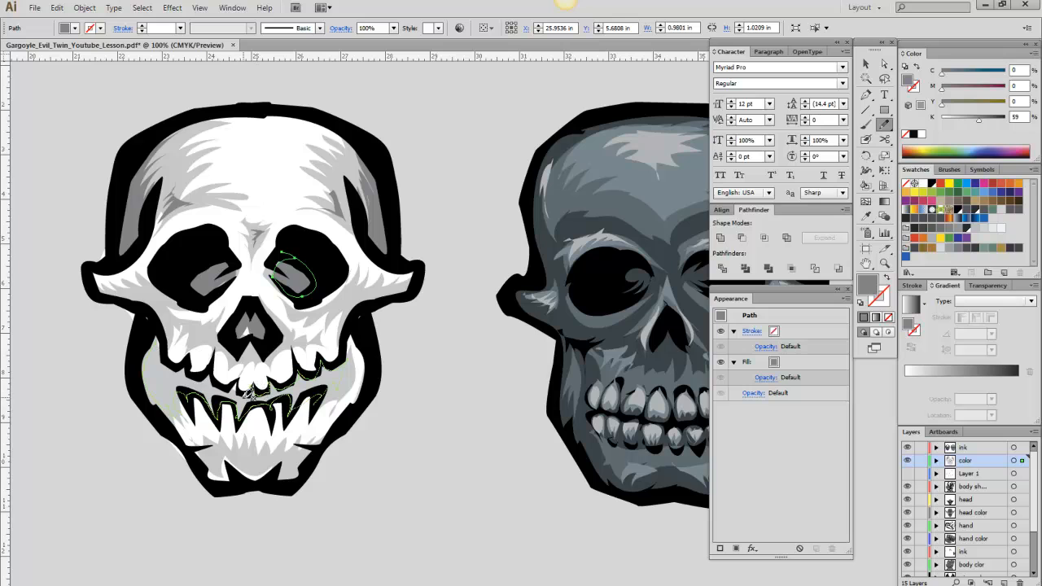
{"action": "left_click", "coordinate": [163, 348], "text": "ctrl"}
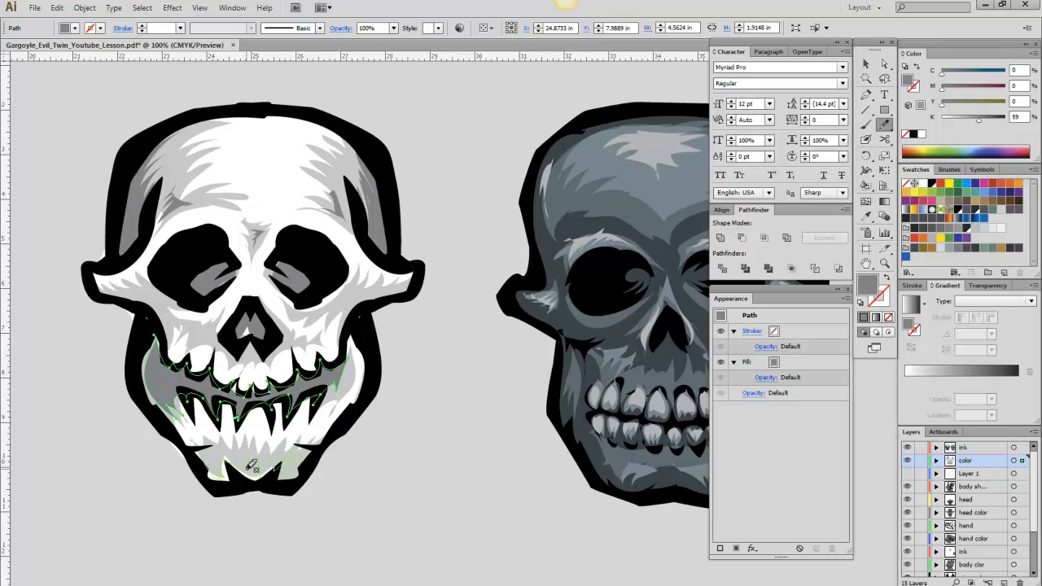
{"action": "left_click", "coordinate": [189, 445]}
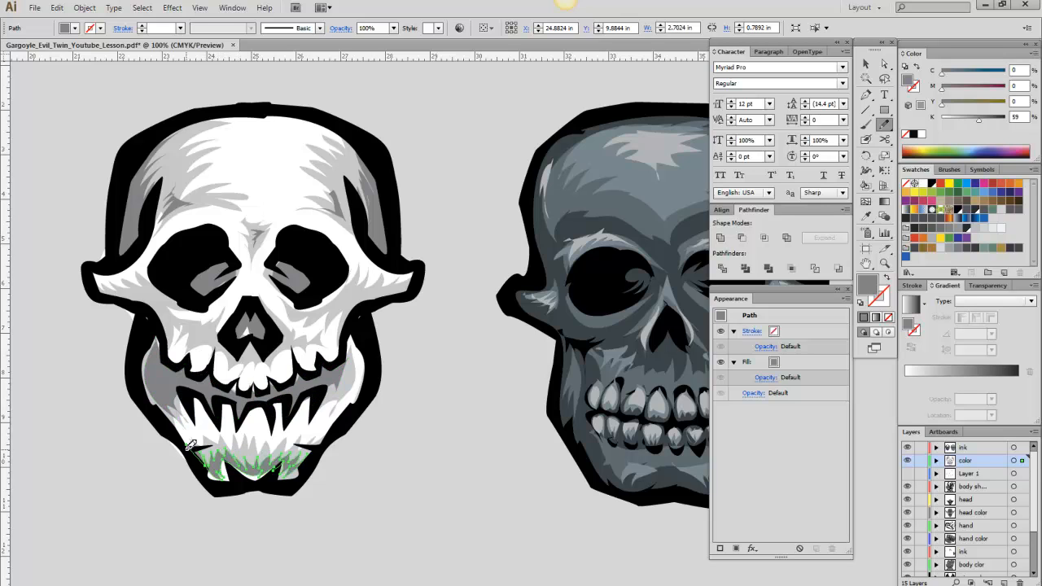
{"action": "left_click", "coordinate": [865, 263]}
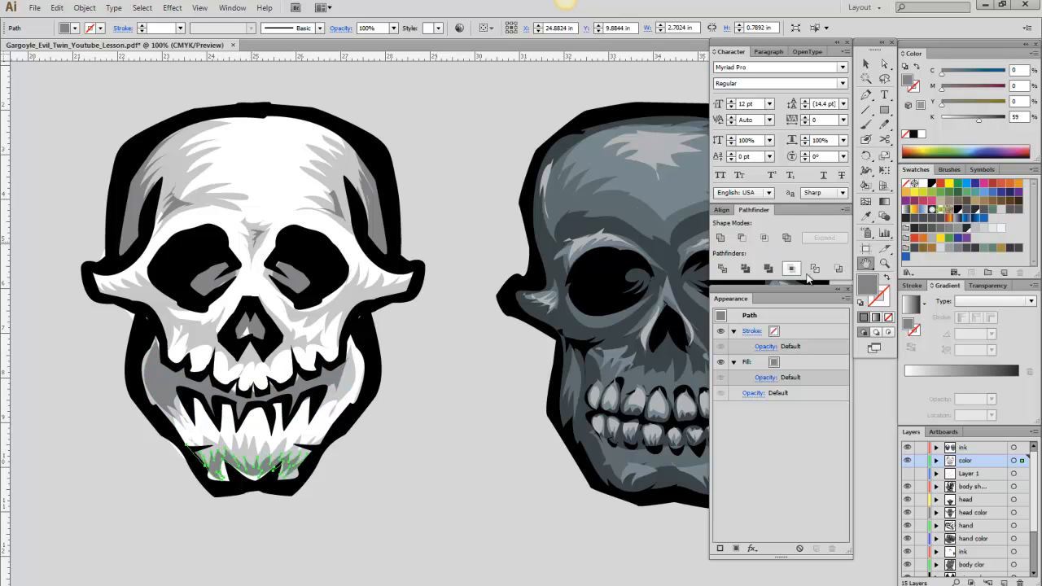
{"action": "left_click_drag", "start_coordinate": [358, 361], "coordinate": [389, 343]}
{"action": "left_click", "coordinate": [866, 64]}
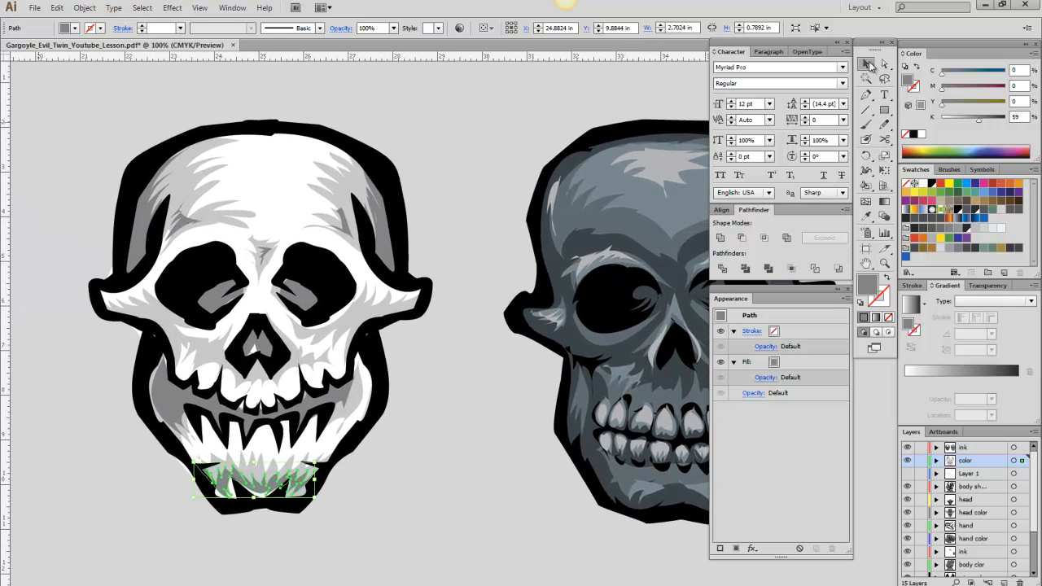
{"action": "left_click", "coordinate": [429, 166]}
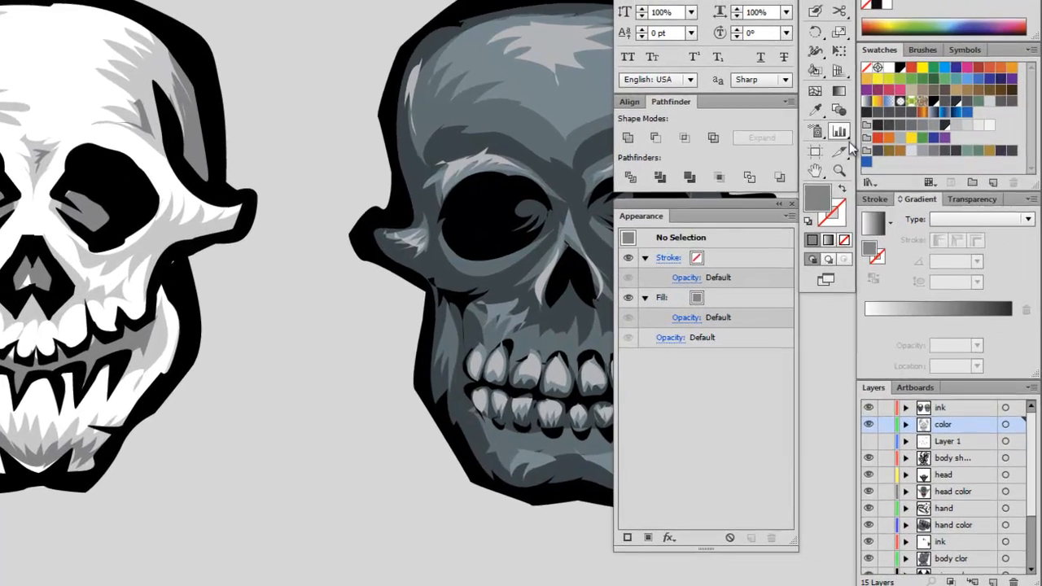
Add a new layer directly above the color layer and name it "line work".
{"action": "left_click", "coordinate": [865, 263]}
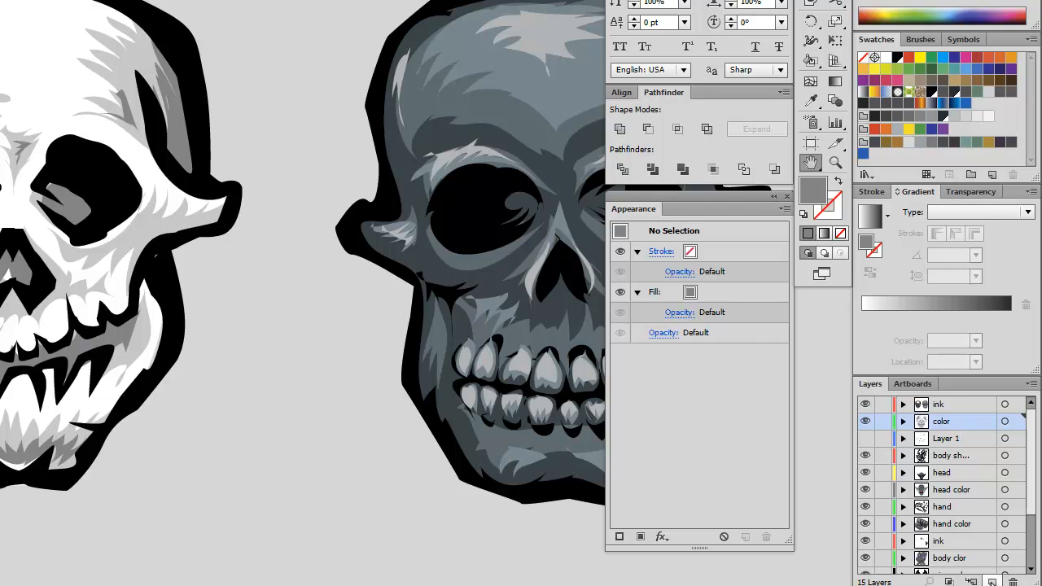
{"action": "left_click", "coordinate": [991, 581]}
{"action": "double_click", "coordinate": [950, 422]}
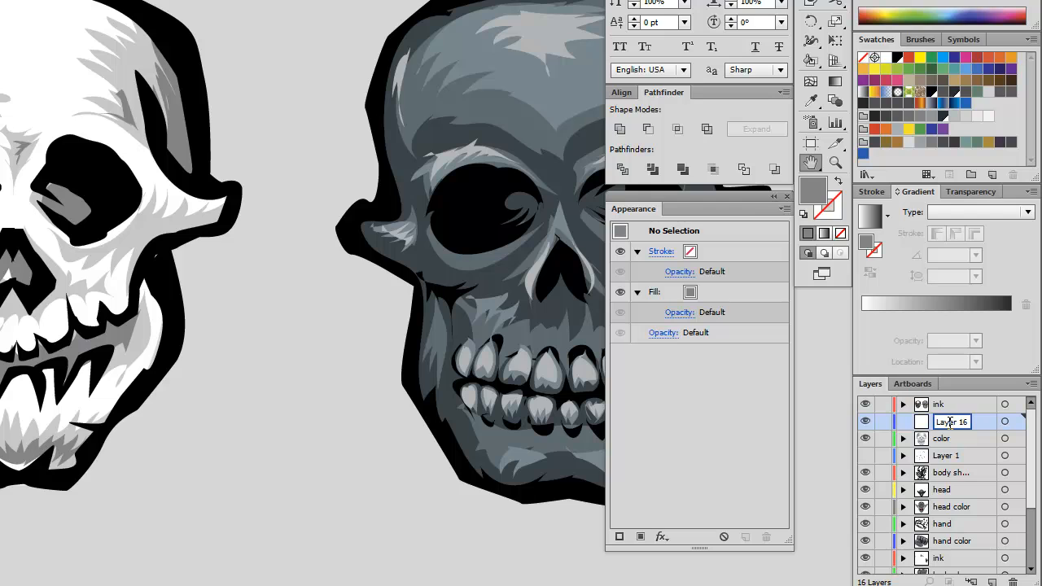
{"action": "left_click_drag", "start_coordinate": [937, 422], "coordinate": [1018, 425]}
{"action": "type", "text": "line work"}
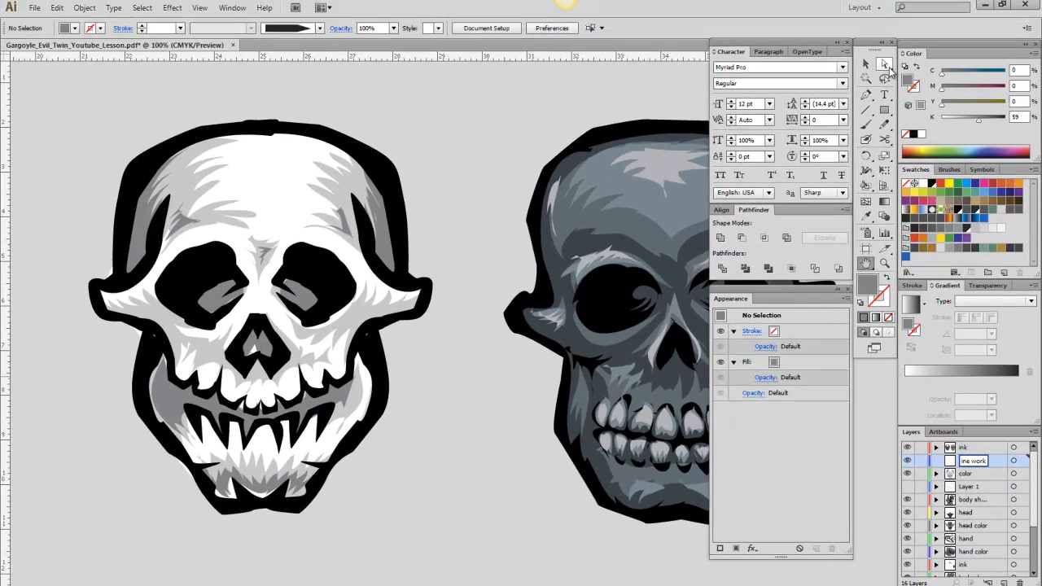
{"action": "left_click", "coordinate": [865, 64]}
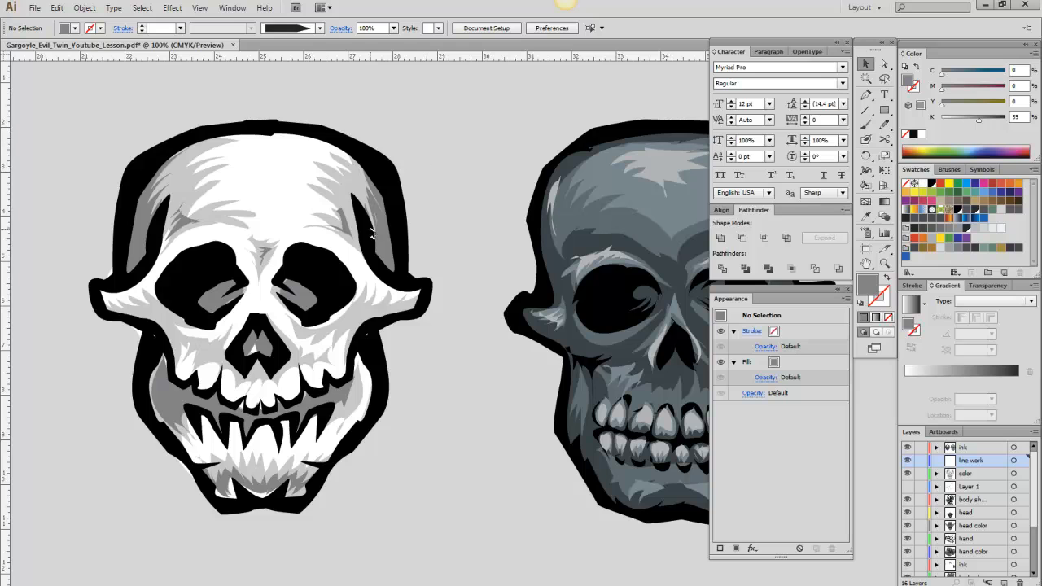
Pick up the black Art Brush 1 stroke from a line on the gargoyle's arm and ready the Paintbrush on the line work layer.
{"action": "left_click", "coordinate": [865, 263]}
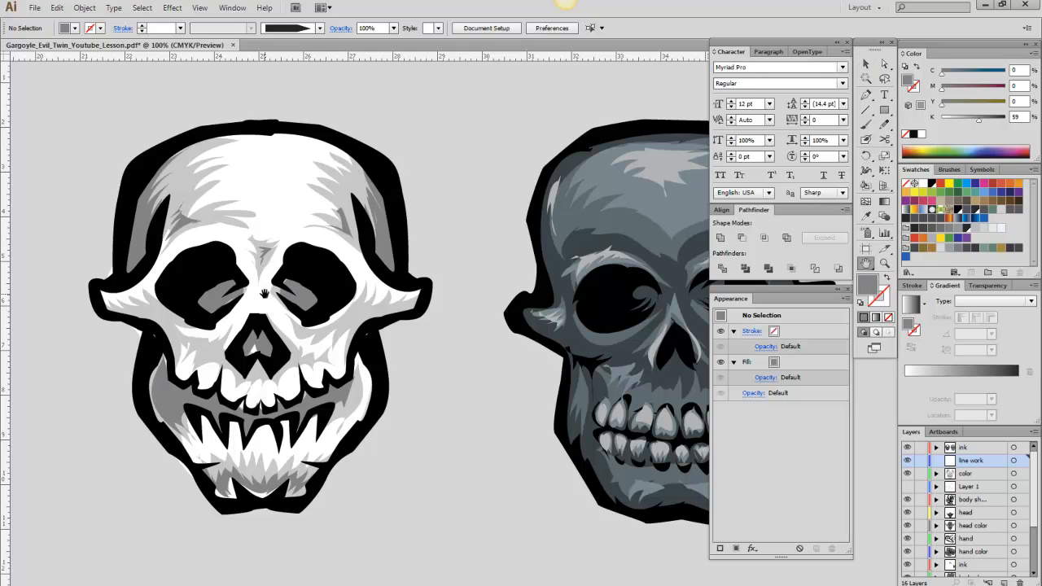
{"action": "left_click_drag", "start_coordinate": [265, 293], "coordinate": [371, 303]}
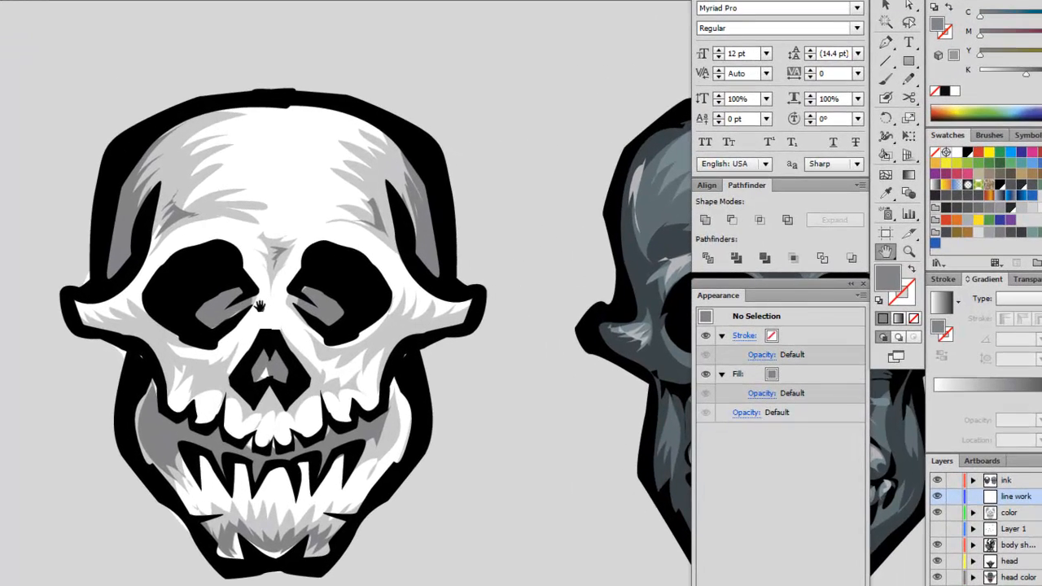
{"action": "left_click_drag", "start_coordinate": [206, 307], "coordinate": [389, 319]}
{"action": "left_click_drag", "start_coordinate": [89, 322], "coordinate": [421, 279]}
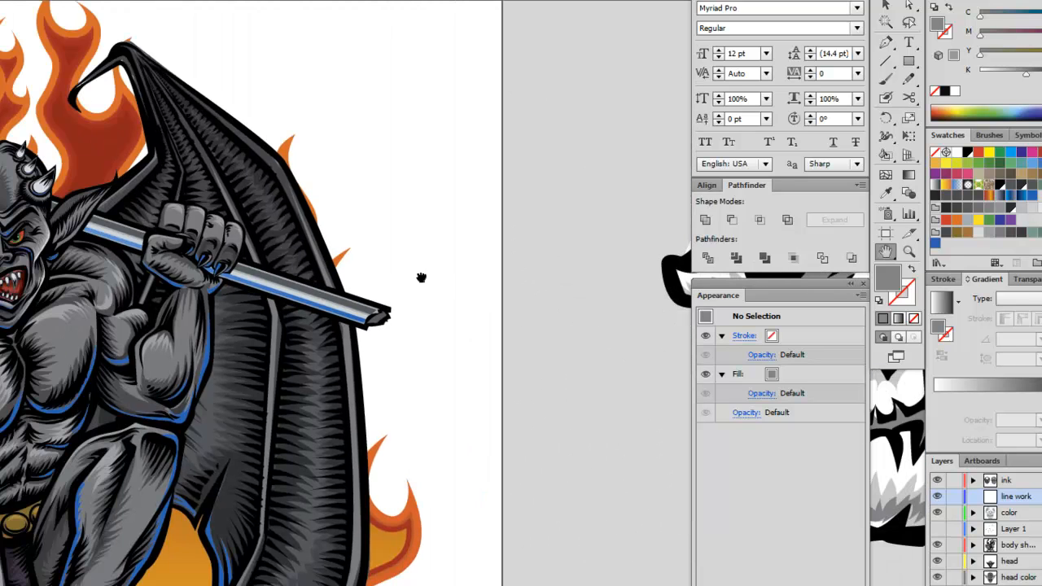
{"action": "left_click", "coordinate": [909, 5]}
{"action": "left_click", "coordinate": [172, 394]}
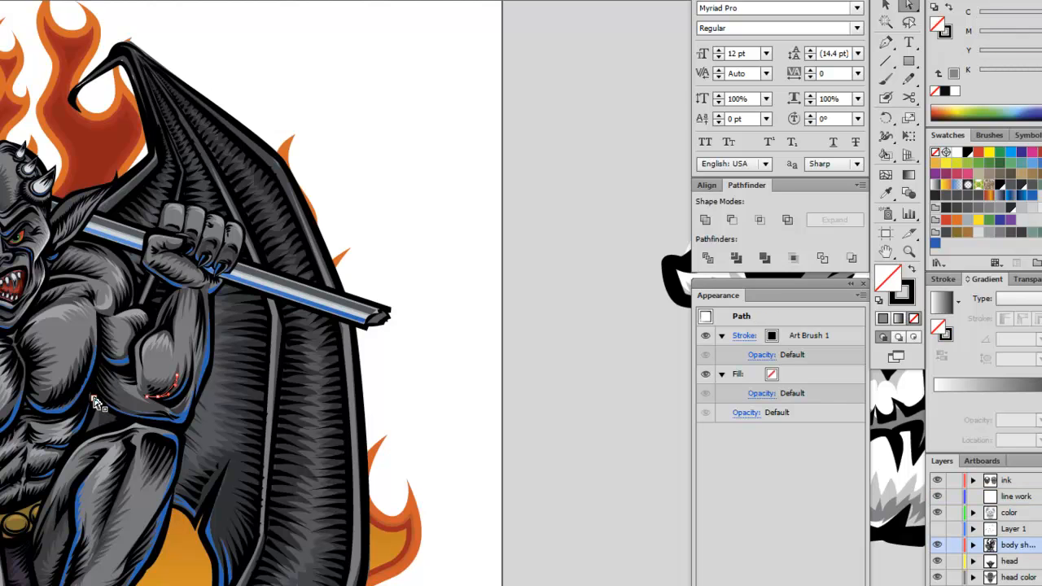
{"action": "left_click", "coordinate": [885, 251]}
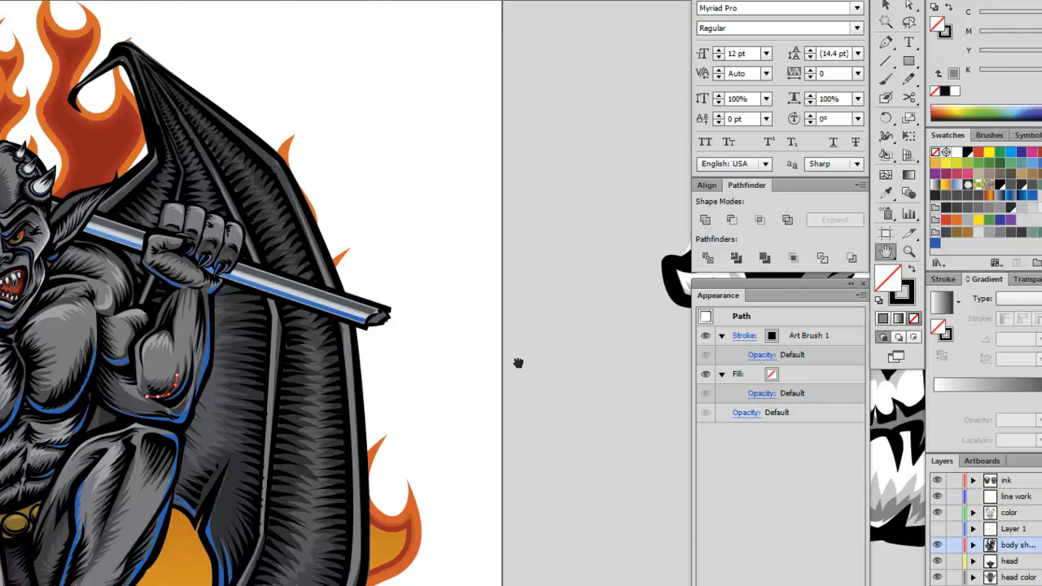
{"action": "left_click_drag", "start_coordinate": [518, 362], "coordinate": [112, 365]}
{"action": "left_click_drag", "start_coordinate": [242, 350], "coordinate": [174, 342]}
{"action": "left_click_drag", "start_coordinate": [431, 244], "coordinate": [365, 240]}
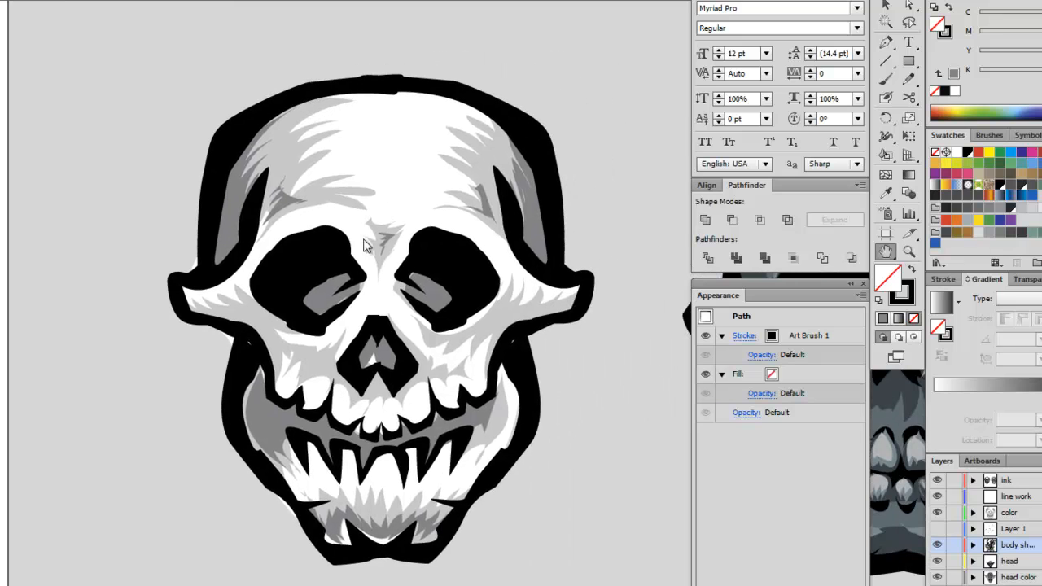
{"action": "left_click", "coordinate": [887, 79]}
{"action": "left_click", "coordinate": [945, 32]}
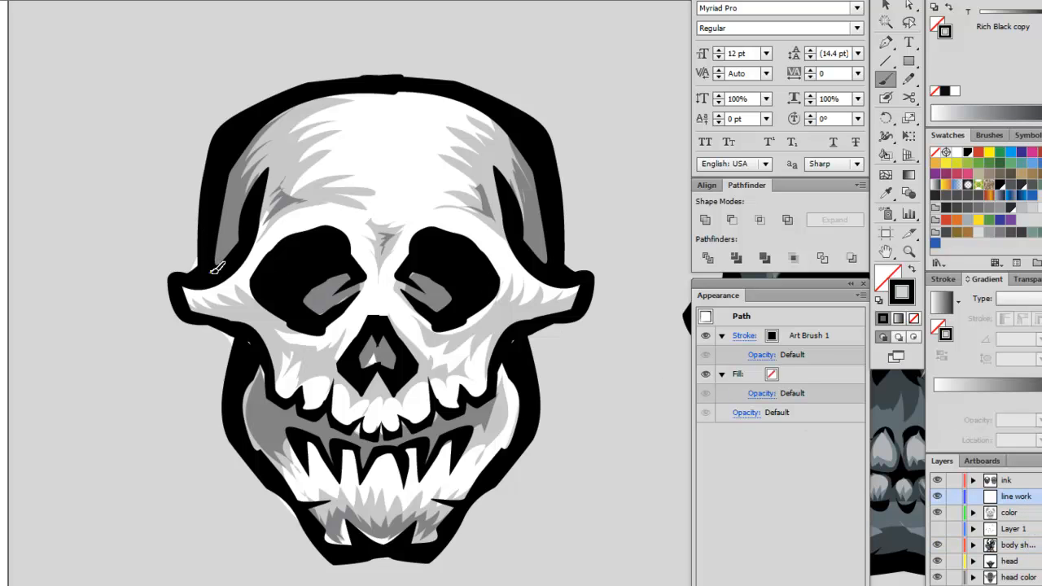
Paint thin tapered black hatch lines inside the left temple and at the upper ends of both sides of the jaw.
{"action": "left_click_drag", "start_coordinate": [227, 225], "coordinate": [256, 147]}
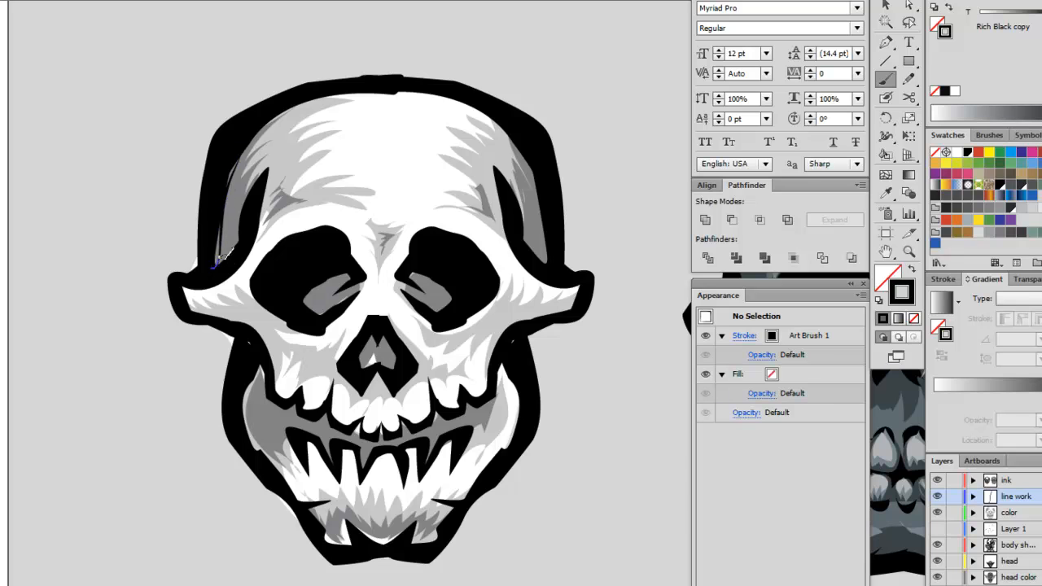
{"action": "mouse_move", "coordinate": [216, 260]}
{"action": "left_mouse_down"}
{"action": "mouse_move", "coordinate": [244, 161]}
{"action": "mouse_move", "coordinate": [238, 234]}
{"action": "mouse_move", "coordinate": [219, 266]}
{"action": "mouse_move", "coordinate": [245, 196]}
{"action": "left_mouse_up"}
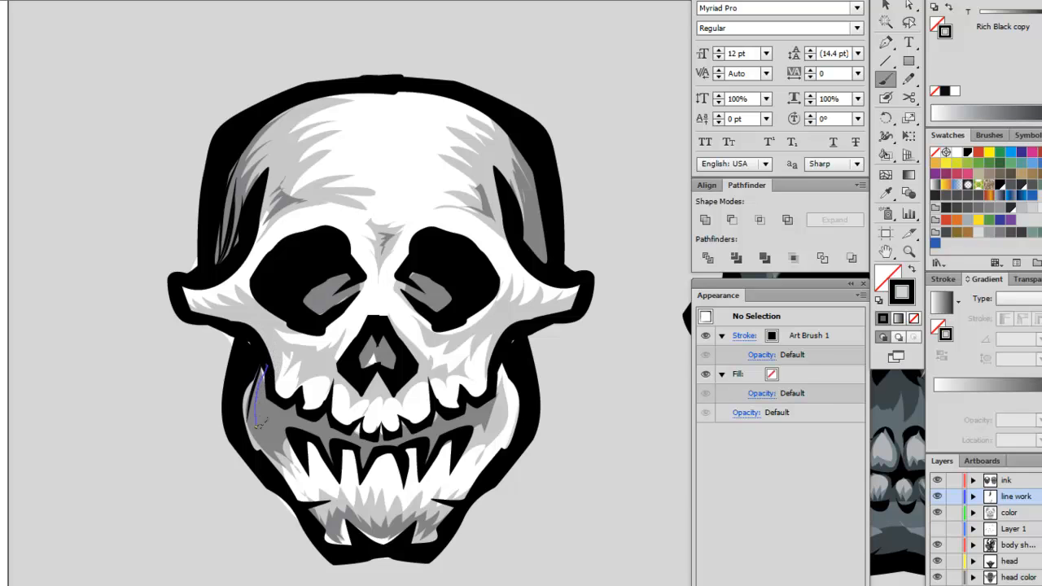
{"action": "left_click_drag", "start_coordinate": [259, 421], "coordinate": [260, 423]}
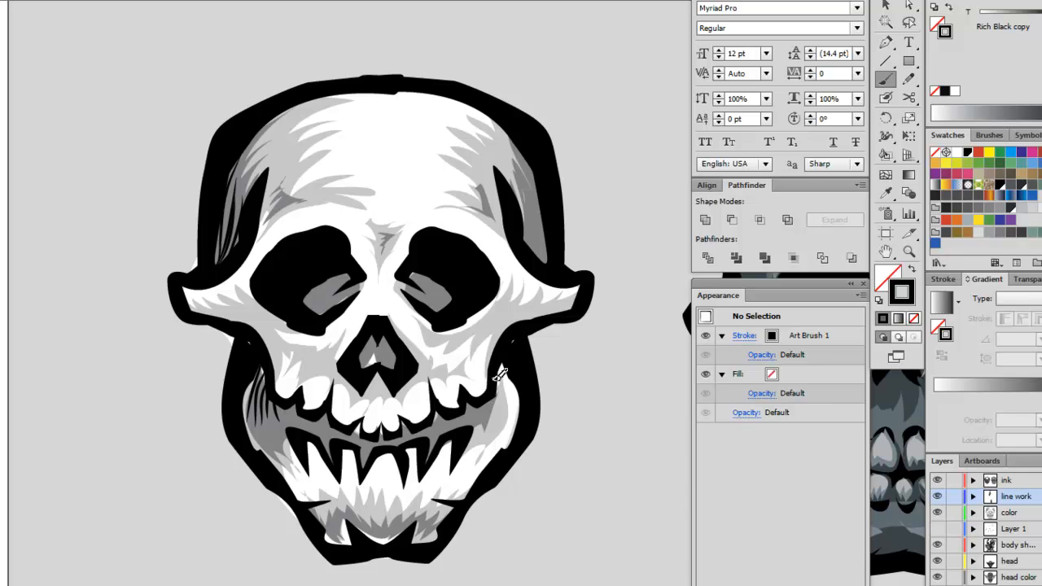
{"action": "mouse_move", "coordinate": [495, 407]}
{"action": "left_mouse_down"}
{"action": "mouse_move", "coordinate": [502, 362]}
{"action": "mouse_move", "coordinate": [498, 407]}
{"action": "left_mouse_up"}
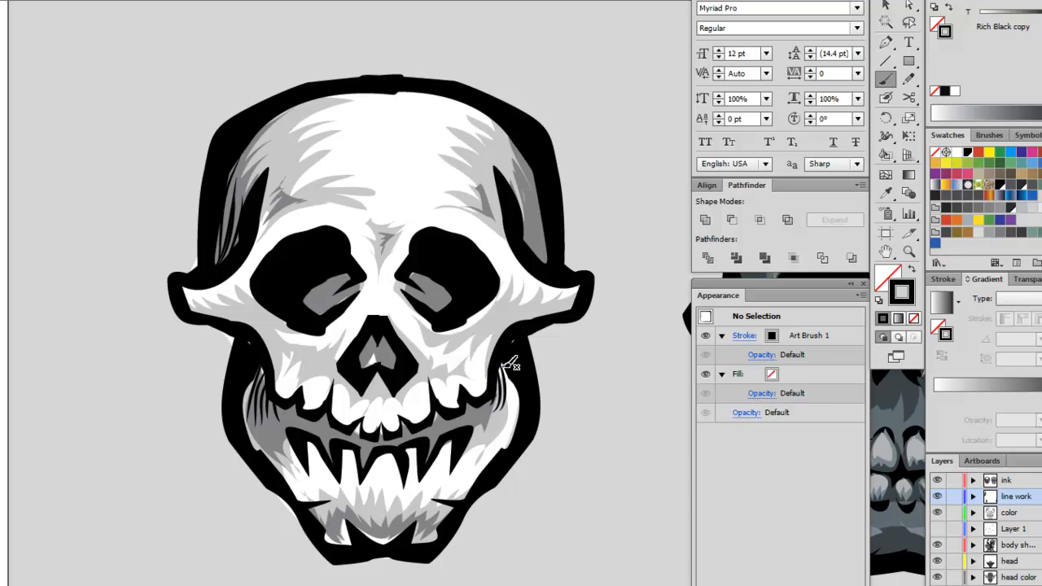
{"action": "left_click_drag", "start_coordinate": [504, 355], "coordinate": [518, 429]}
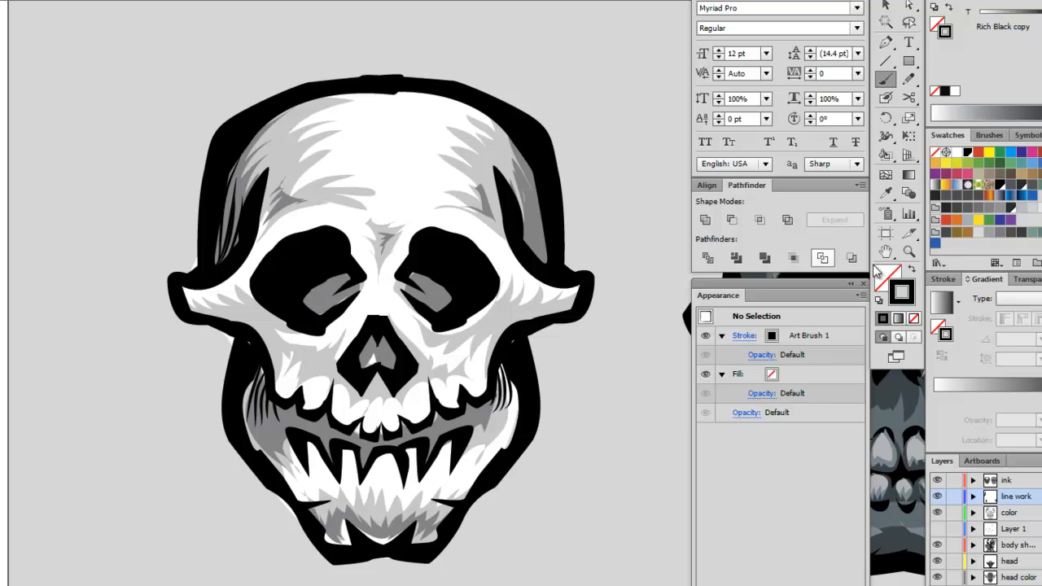
Set the brush stroke weight to 2 pt and paint black hatch lines across the dark shadow on the chin.
{"action": "key", "text": "z"}
{"action": "left_click", "coordinate": [508, 400]}
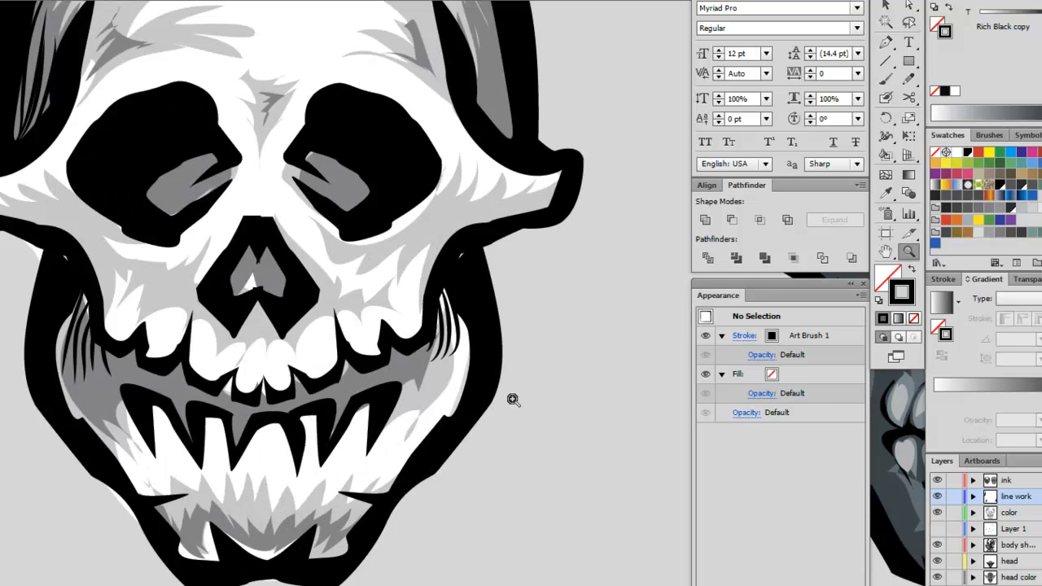
{"action": "left_click_drag", "start_coordinate": [514, 400], "coordinate": [484, 447]}
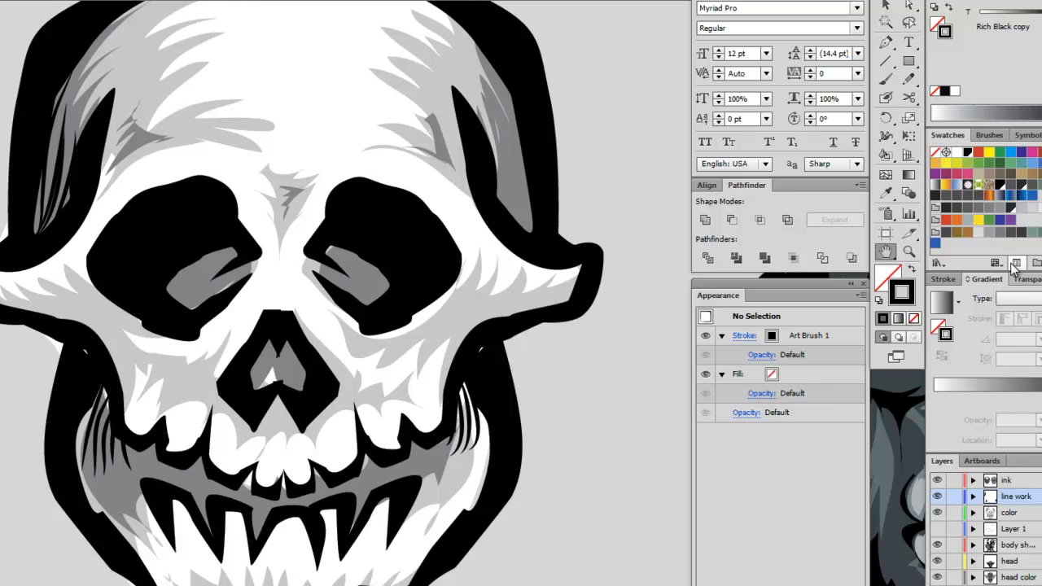
{"action": "left_click", "coordinate": [943, 278]}
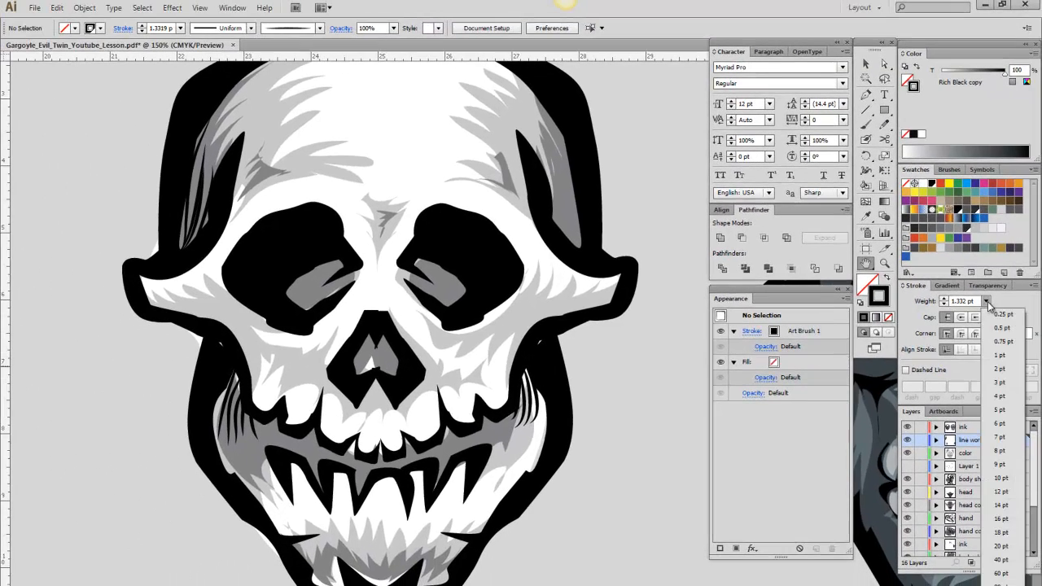
{"action": "left_click", "coordinate": [1031, 300]}
{"action": "left_click", "coordinate": [1003, 369]}
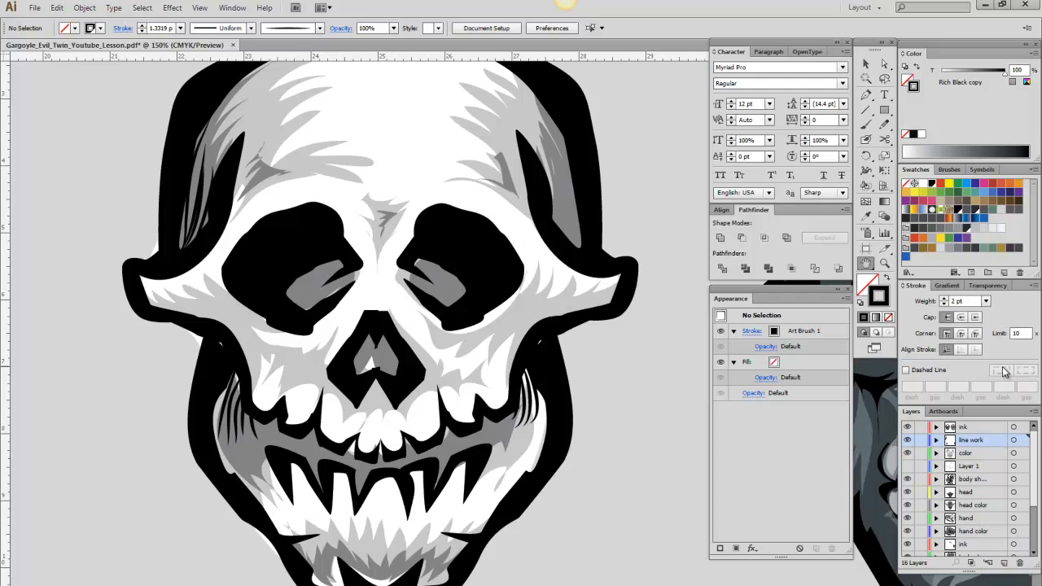
{"action": "key", "text": "b"}
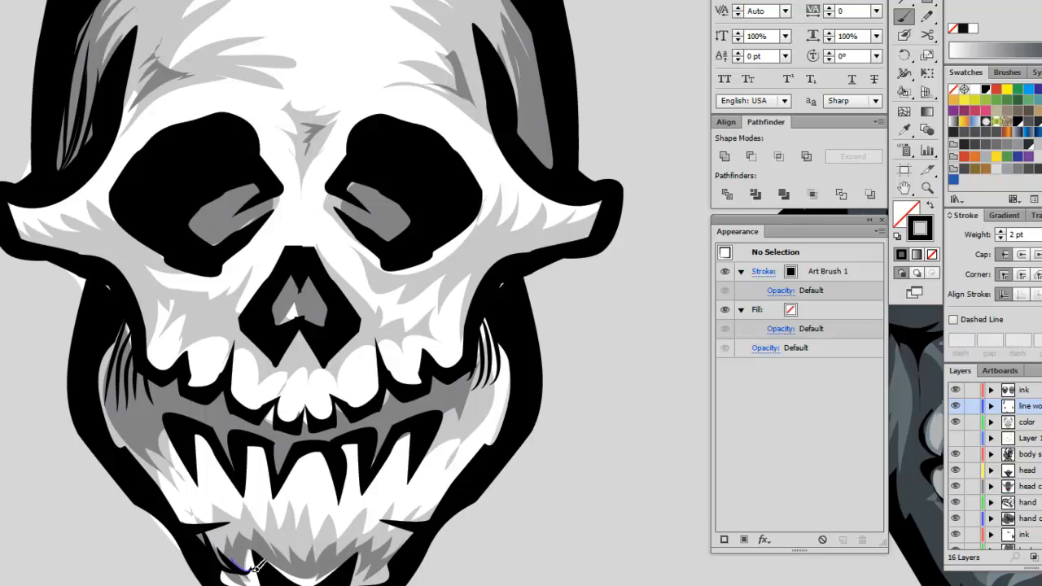
{"action": "mouse_move", "coordinate": [253, 567]}
{"action": "left_mouse_down"}
{"action": "mouse_move", "coordinate": [300, 546]}
{"action": "mouse_move", "coordinate": [286, 566]}
{"action": "mouse_move", "coordinate": [268, 549]}
{"action": "mouse_move", "coordinate": [295, 576]}
{"action": "mouse_move", "coordinate": [301, 552]}
{"action": "left_mouse_up"}
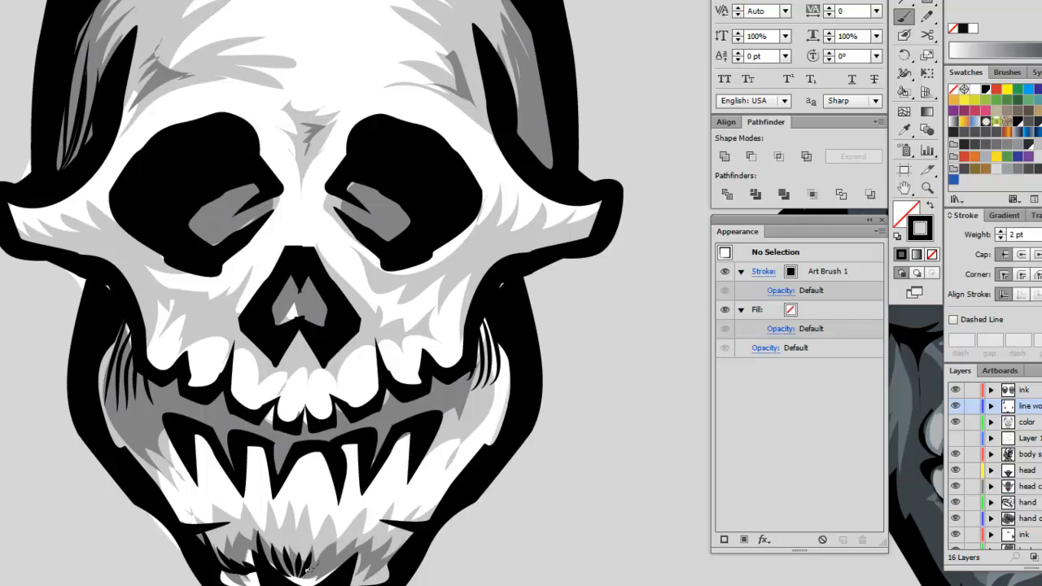
{"action": "mouse_move", "coordinate": [313, 574]}
{"action": "left_mouse_down"}
{"action": "mouse_move", "coordinate": [368, 532]}
{"action": "mouse_move", "coordinate": [334, 578]}
{"action": "mouse_move", "coordinate": [350, 580]}
{"action": "left_mouse_up"}
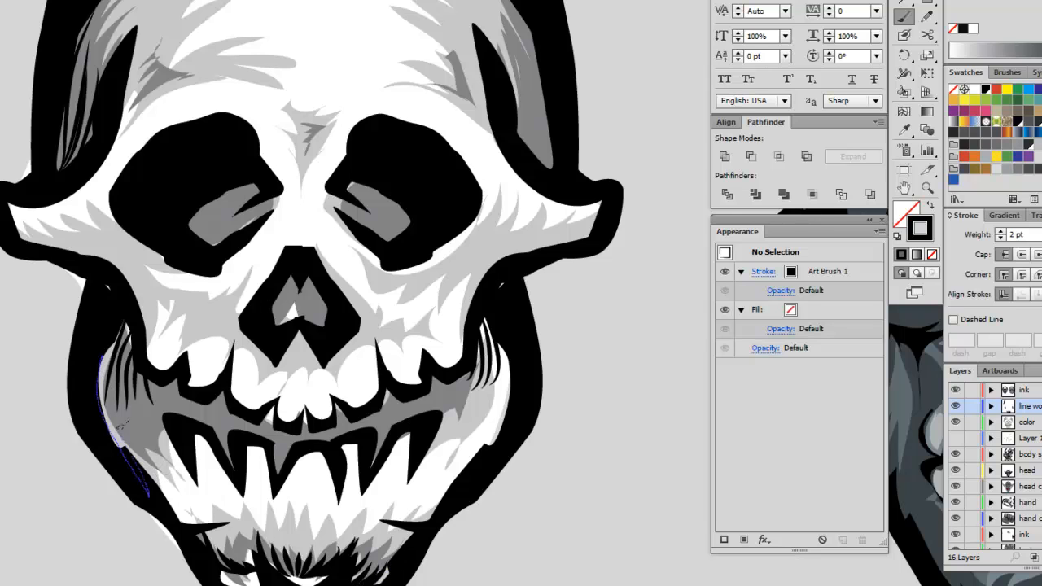
Paint tapered 2 pt black hatch lines along the outer edges of both sides of the lower jaw, down toward the chin.
{"action": "left_click_drag", "start_coordinate": [126, 414], "coordinate": [149, 468]}
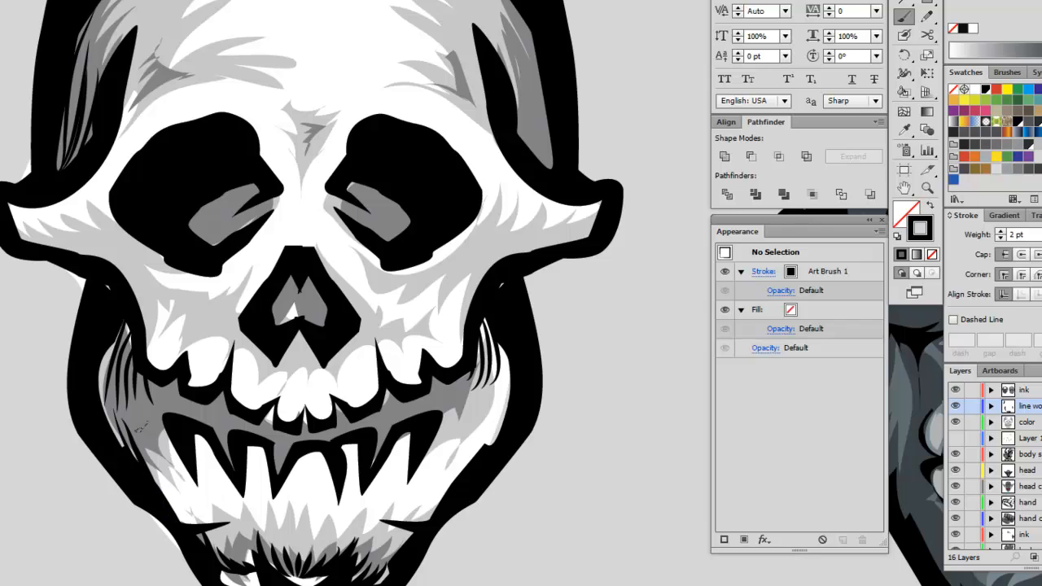
{"action": "mouse_move", "coordinate": [138, 430]}
{"action": "left_mouse_down"}
{"action": "mouse_move", "coordinate": [185, 524]}
{"action": "mouse_move", "coordinate": [169, 471]}
{"action": "left_mouse_up"}
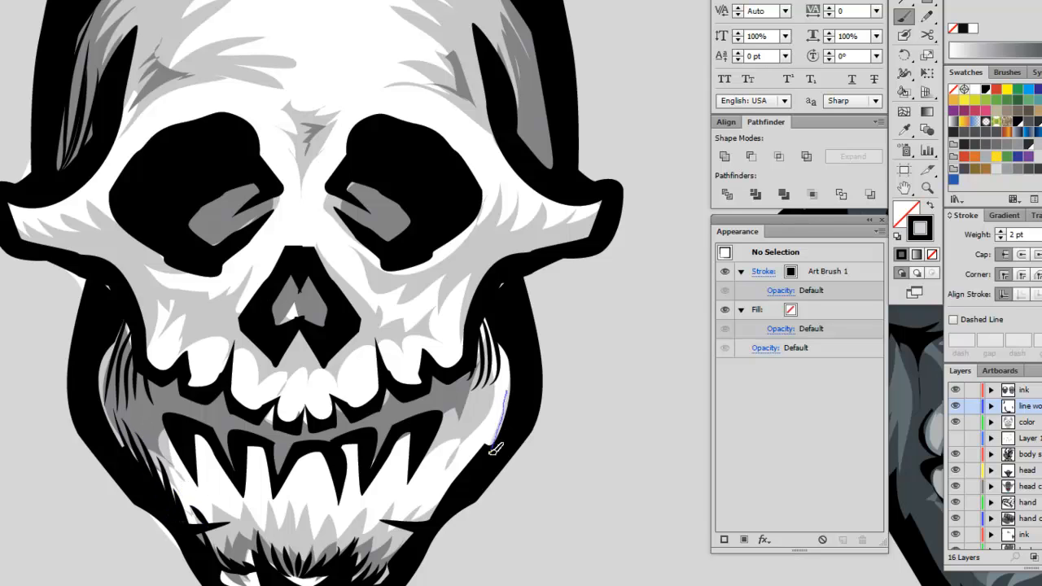
{"action": "mouse_move", "coordinate": [493, 404]}
{"action": "left_mouse_down"}
{"action": "mouse_move", "coordinate": [488, 442]}
{"action": "mouse_move", "coordinate": [458, 477]}
{"action": "mouse_move", "coordinate": [459, 464]}
{"action": "mouse_move", "coordinate": [449, 493]}
{"action": "left_mouse_up"}
{"action": "left_click_drag", "start_coordinate": [450, 459], "coordinate": [424, 522]}
{"action": "left_click_drag", "start_coordinate": [442, 474], "coordinate": [413, 533]}
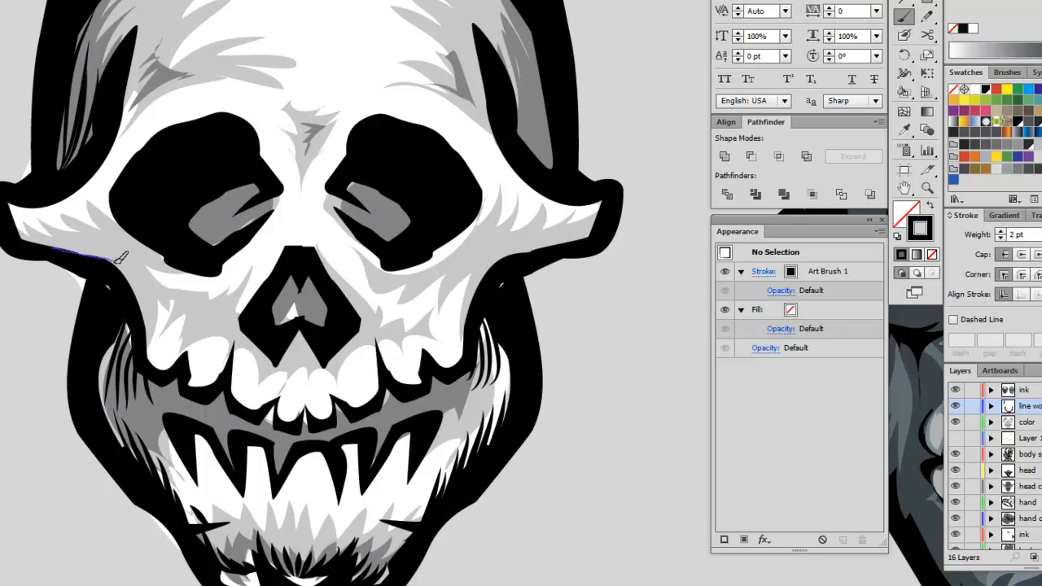
Paint tapered 2 pt black hatch lines beneath both cheekbones, curving down toward the sides of the upper jaw.
{"action": "left_click_drag", "start_coordinate": [122, 256], "coordinate": [158, 327]}
{"action": "left_click_drag", "start_coordinate": [50, 249], "coordinate": [81, 248]}
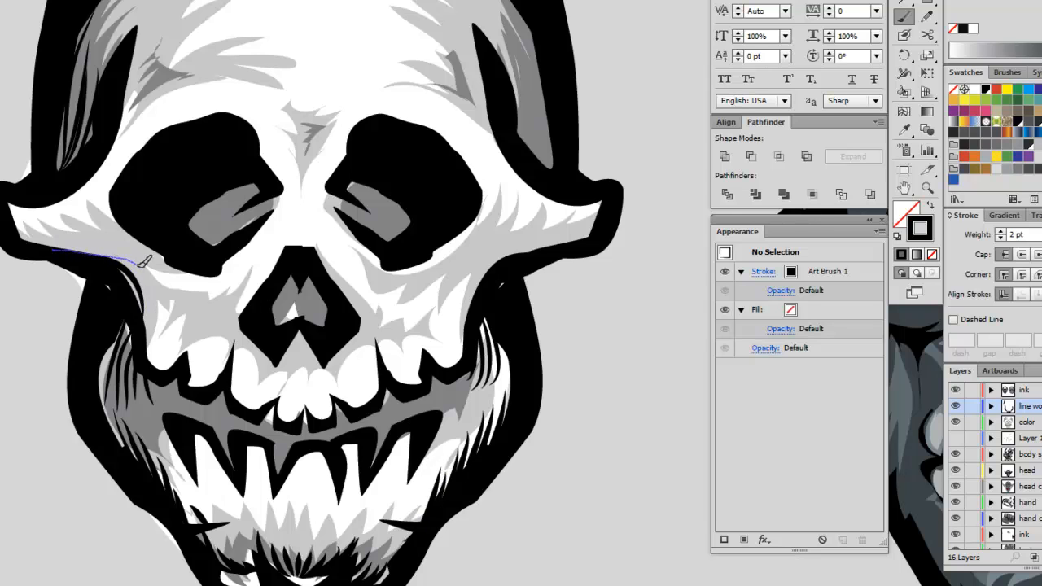
{"action": "left_click_drag", "start_coordinate": [145, 260], "coordinate": [163, 302]}
{"action": "left_click_drag", "start_coordinate": [138, 244], "coordinate": [167, 273]}
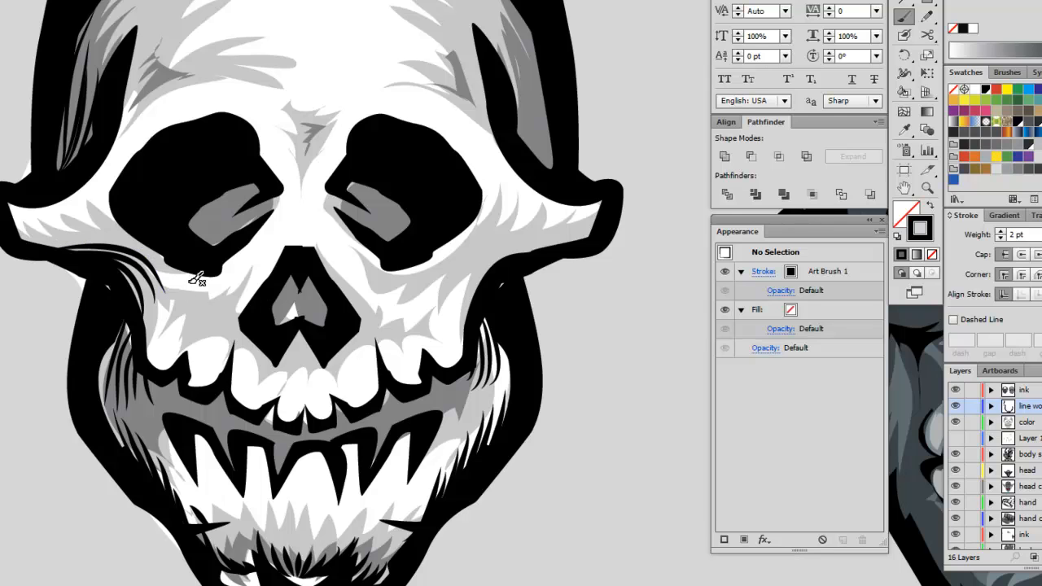
{"action": "left_click_drag", "start_coordinate": [502, 249], "coordinate": [475, 304]}
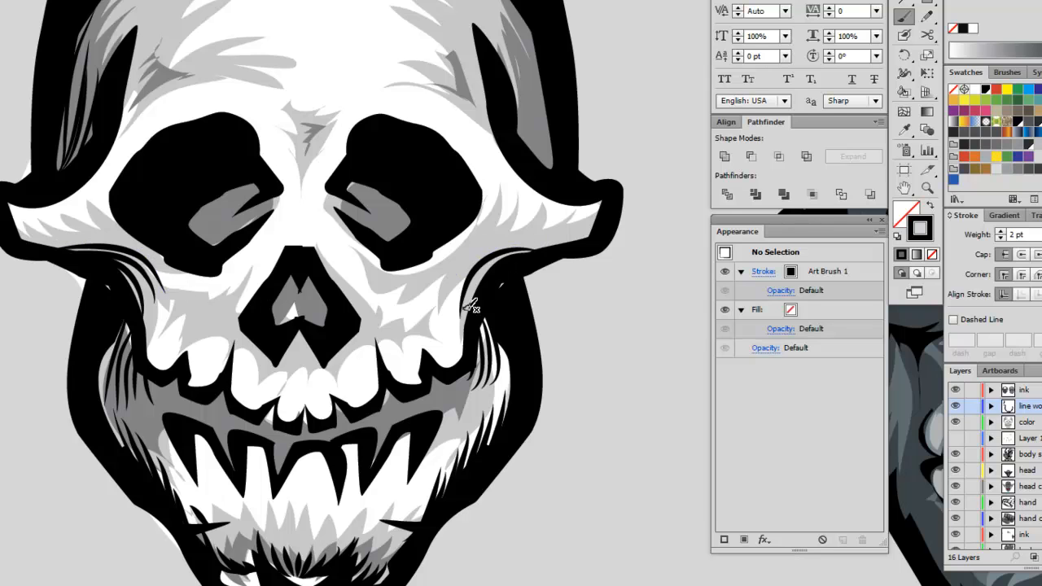
{"action": "mouse_move", "coordinate": [561, 239]}
{"action": "left_mouse_down"}
{"action": "mouse_move", "coordinate": [489, 248]}
{"action": "mouse_move", "coordinate": [458, 267]}
{"action": "mouse_move", "coordinate": [471, 246]}
{"action": "mouse_move", "coordinate": [453, 262]}
{"action": "left_mouse_up"}
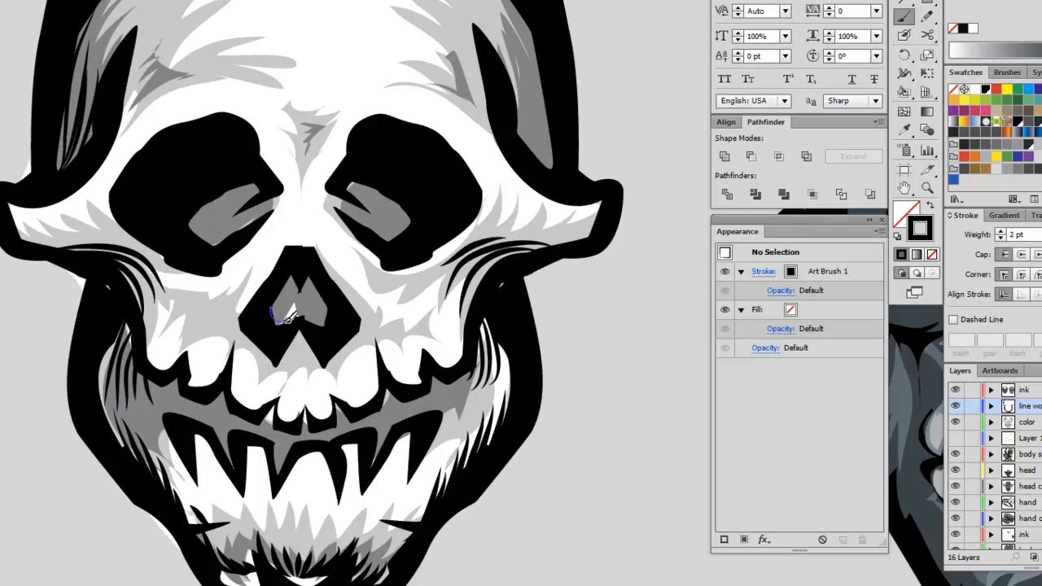
Paint black hatch lines over the gray shapes inside the nose cavity and both eye sockets, and in the crease between the brows.
{"action": "mouse_move", "coordinate": [289, 318]}
{"action": "left_mouse_down"}
{"action": "mouse_move", "coordinate": [277, 303]}
{"action": "mouse_move", "coordinate": [295, 284]}
{"action": "mouse_move", "coordinate": [298, 294]}
{"action": "left_mouse_up"}
{"action": "mouse_move", "coordinate": [319, 302]}
{"action": "left_mouse_down"}
{"action": "mouse_move", "coordinate": [313, 314]}
{"action": "mouse_move", "coordinate": [324, 322]}
{"action": "left_mouse_up"}
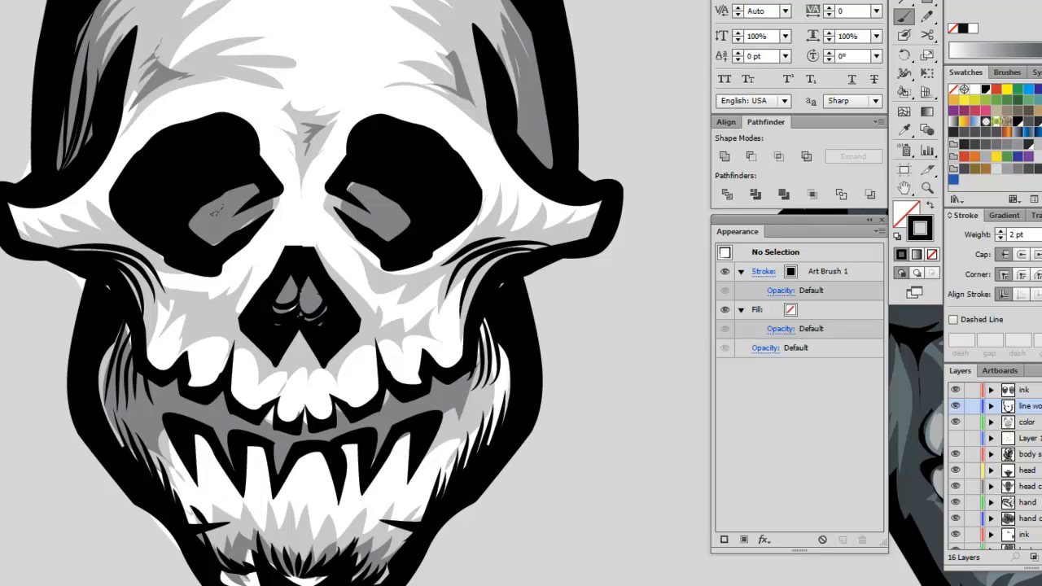
{"action": "left_click_drag", "start_coordinate": [220, 199], "coordinate": [218, 202]}
{"action": "left_click_drag", "start_coordinate": [237, 244], "coordinate": [251, 178]}
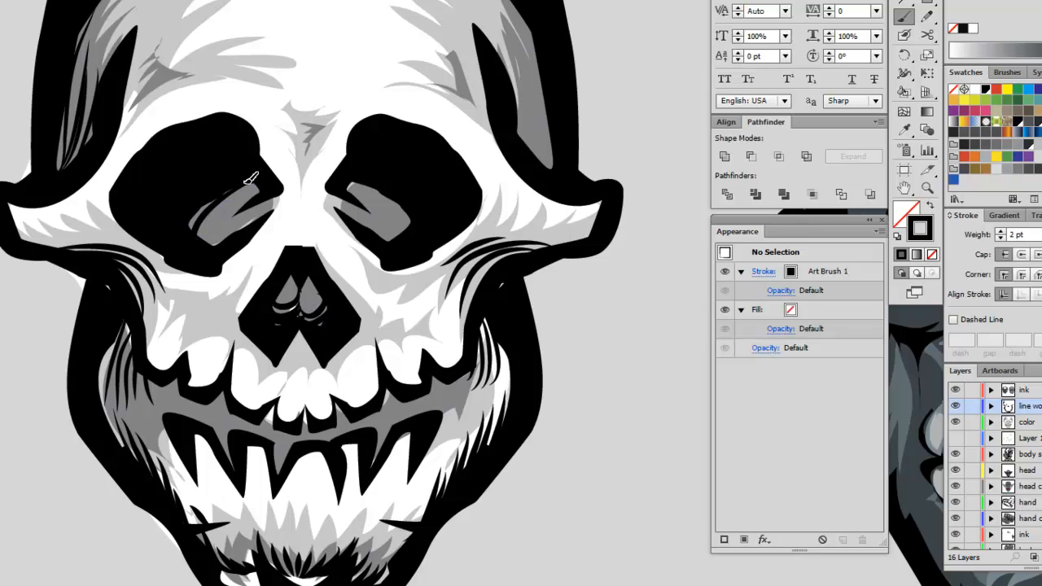
{"action": "left_click_drag", "start_coordinate": [208, 243], "coordinate": [210, 244]}
{"action": "mouse_move", "coordinate": [244, 205]}
{"action": "left_mouse_down"}
{"action": "mouse_move", "coordinate": [218, 244]}
{"action": "mouse_move", "coordinate": [246, 231]}
{"action": "left_mouse_up"}
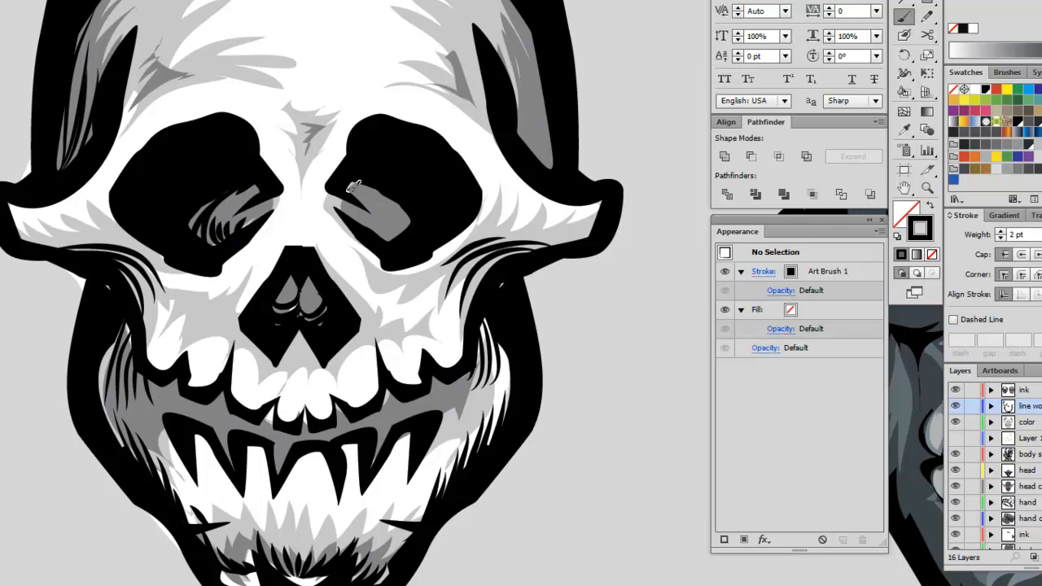
{"action": "left_click_drag", "start_coordinate": [371, 199], "coordinate": [381, 213]}
{"action": "left_click_drag", "start_coordinate": [358, 172], "coordinate": [409, 222]}
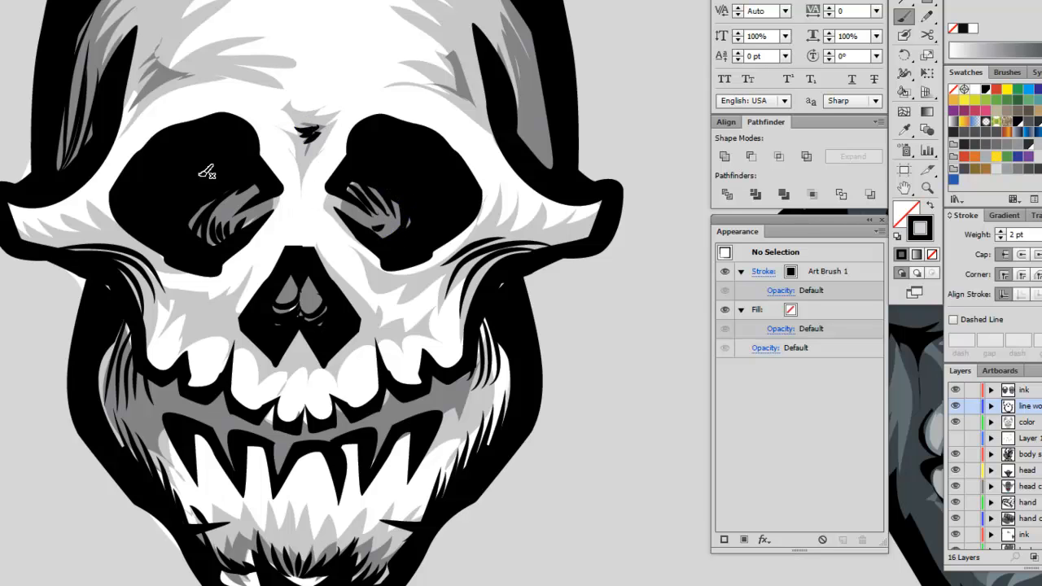
Paint short black hatch strokes and specks in the gray shadows on both sides of the forehead above the eye sockets.
{"action": "mouse_move", "coordinate": [144, 98]}
{"action": "left_mouse_down"}
{"action": "mouse_move", "coordinate": [173, 74]}
{"action": "mouse_move", "coordinate": [152, 74]}
{"action": "mouse_move", "coordinate": [161, 41]}
{"action": "left_mouse_up"}
{"action": "left_click", "coordinate": [163, 36]}
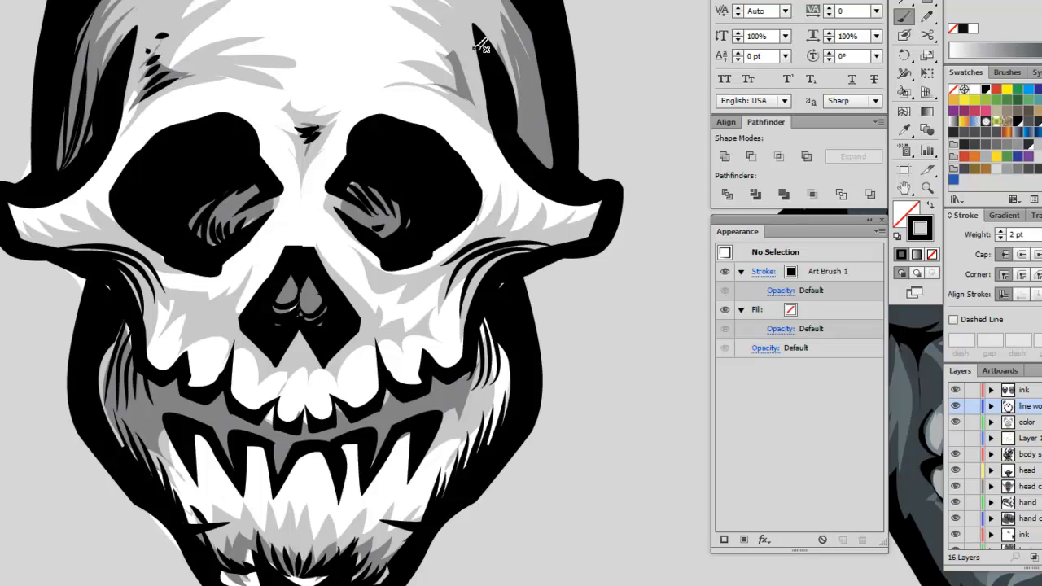
{"action": "mouse_move", "coordinate": [444, 88]}
{"action": "left_mouse_down"}
{"action": "mouse_move", "coordinate": [462, 75]}
{"action": "mouse_move", "coordinate": [455, 43]}
{"action": "left_mouse_up"}
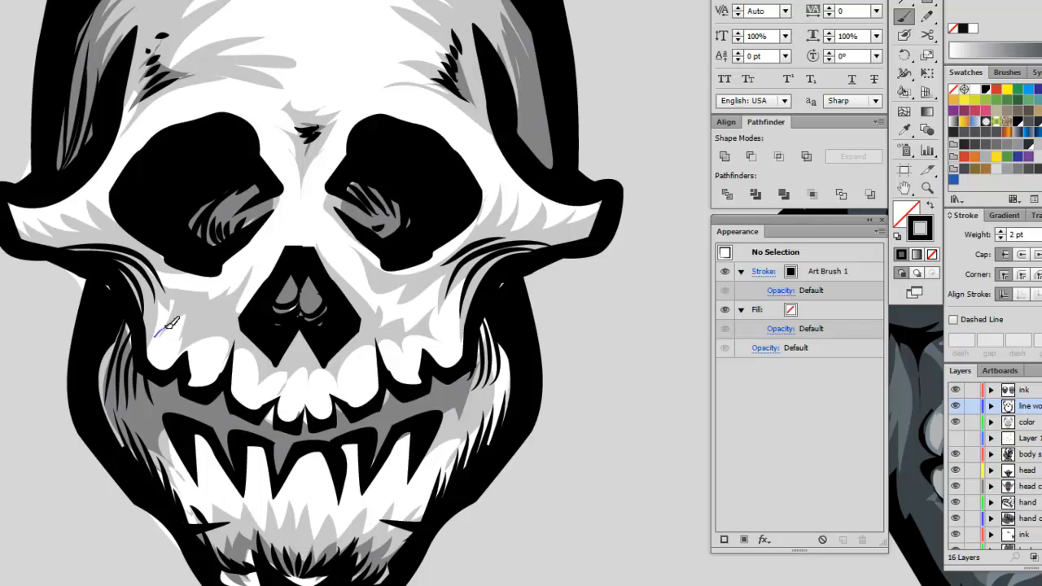
Outline the tops of the upper teeth with curved black strokes and add short black marks on the gum area above them.
{"action": "mouse_move", "coordinate": [169, 324]}
{"action": "left_mouse_down"}
{"action": "mouse_move", "coordinate": [189, 337]}
{"action": "mouse_move", "coordinate": [236, 335]}
{"action": "mouse_move", "coordinate": [282, 372]}
{"action": "left_mouse_up"}
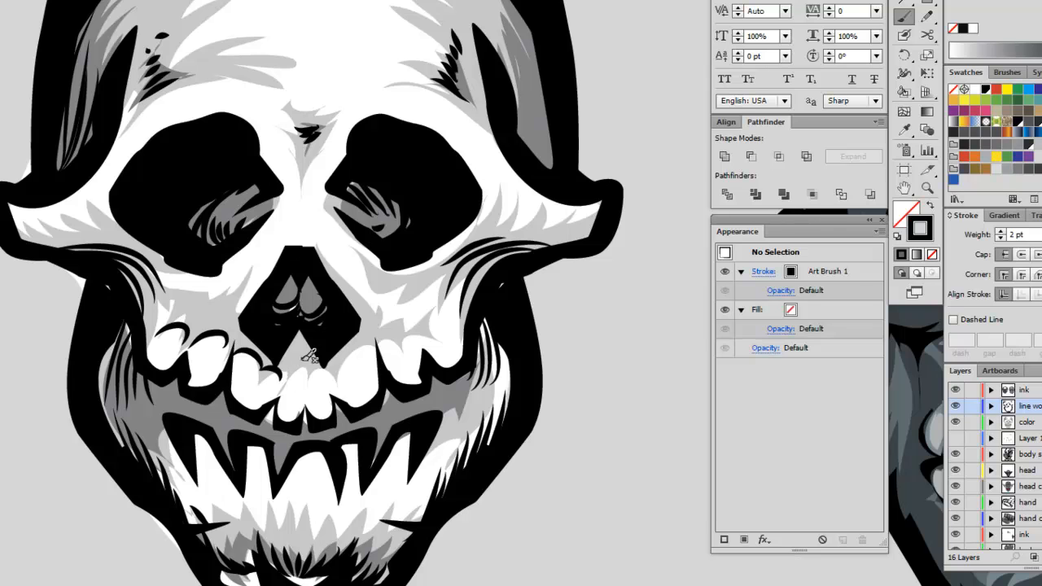
{"action": "mouse_move", "coordinate": [300, 370]}
{"action": "left_mouse_down"}
{"action": "mouse_move", "coordinate": [307, 380]}
{"action": "mouse_move", "coordinate": [335, 376]}
{"action": "left_mouse_up"}
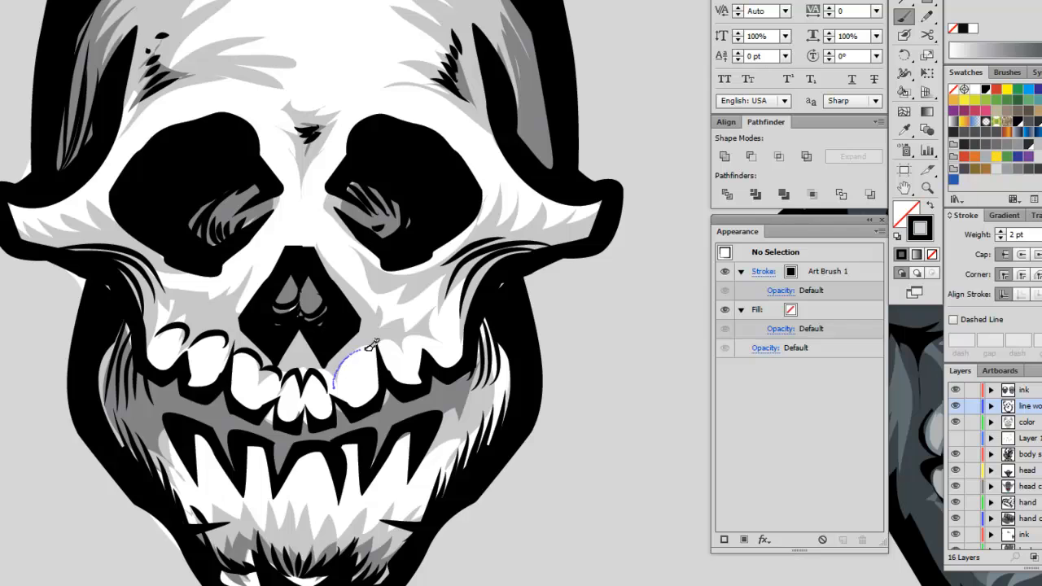
{"action": "mouse_move", "coordinate": [370, 346]}
{"action": "left_mouse_down"}
{"action": "mouse_move", "coordinate": [416, 340]}
{"action": "mouse_move", "coordinate": [423, 326]}
{"action": "left_mouse_up"}
{"action": "left_click_drag", "start_coordinate": [198, 324], "coordinate": [214, 312]}
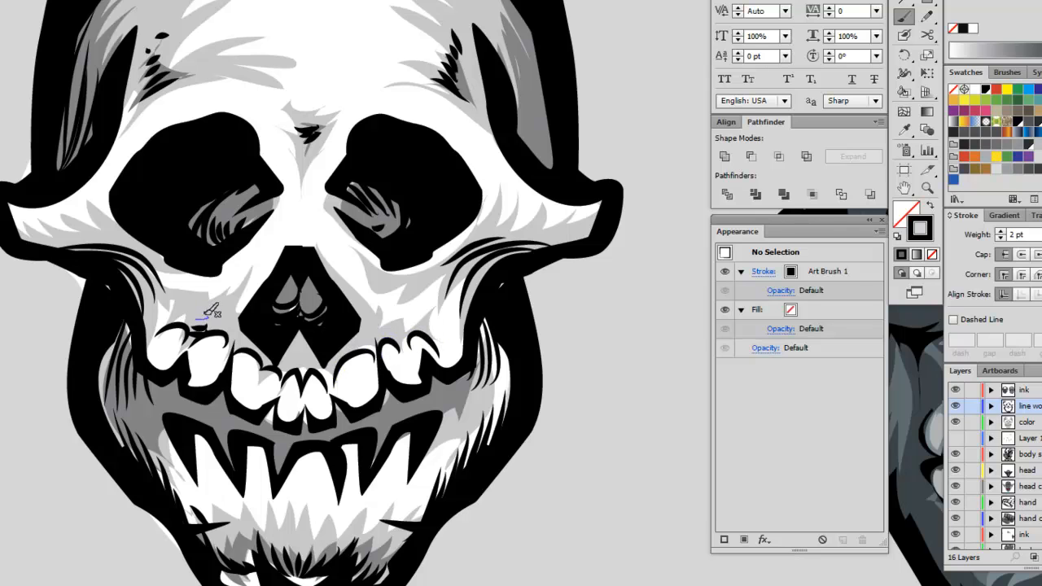
{"action": "left_click_drag", "start_coordinate": [225, 347], "coordinate": [244, 329]}
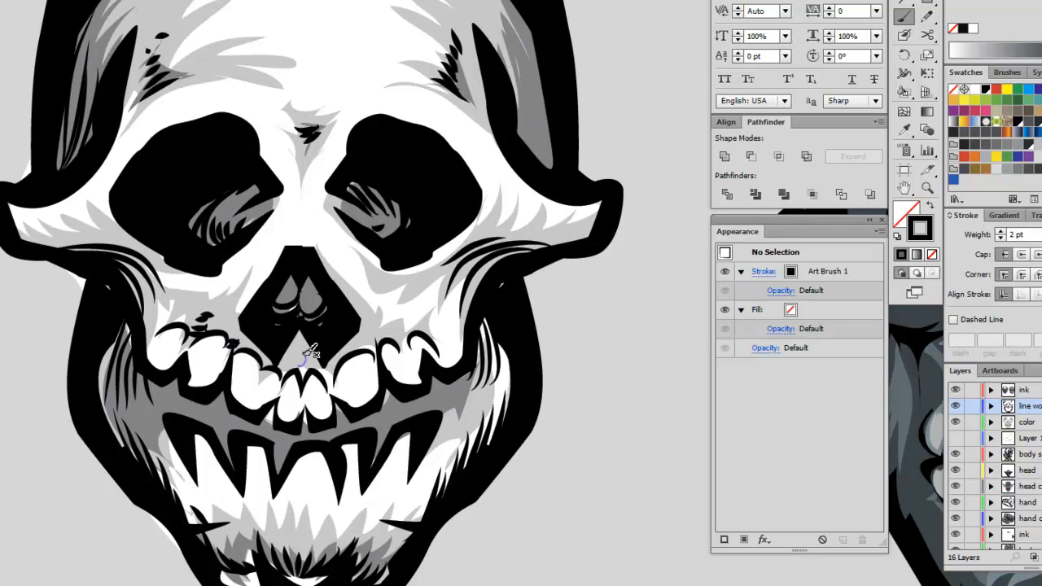
Paint curved black strokes around the bases of the lower teeth and small black marks between and below them.
{"action": "mouse_move", "coordinate": [205, 476]}
{"action": "left_mouse_down"}
{"action": "mouse_move", "coordinate": [306, 514]}
{"action": "mouse_move", "coordinate": [336, 498]}
{"action": "left_mouse_up"}
{"action": "left_click_drag", "start_coordinate": [407, 475], "coordinate": [393, 492]}
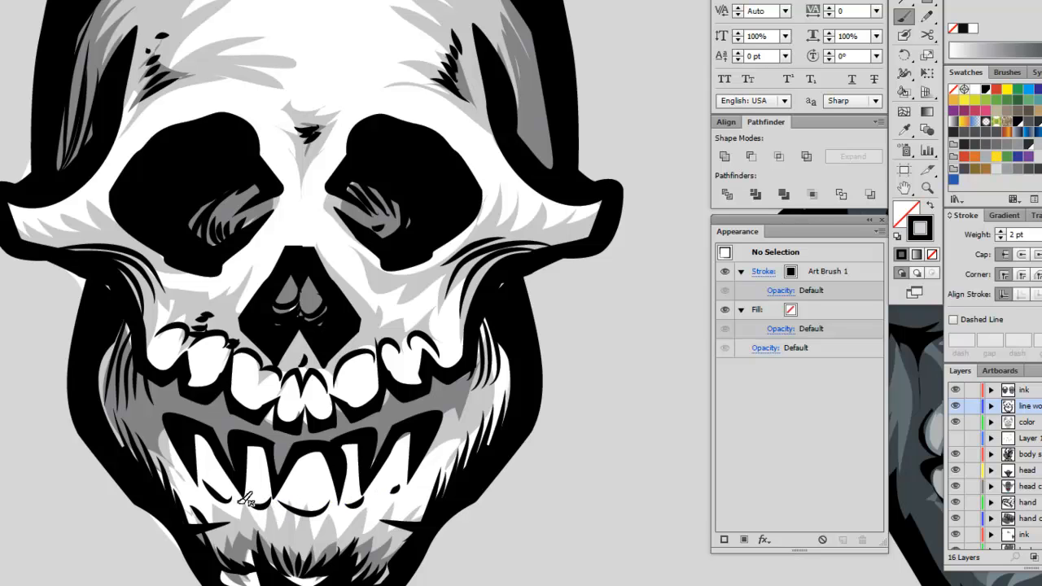
{"action": "mouse_move", "coordinate": [230, 503]}
{"action": "left_mouse_down"}
{"action": "mouse_move", "coordinate": [253, 519]}
{"action": "mouse_move", "coordinate": [287, 518]}
{"action": "left_mouse_up"}
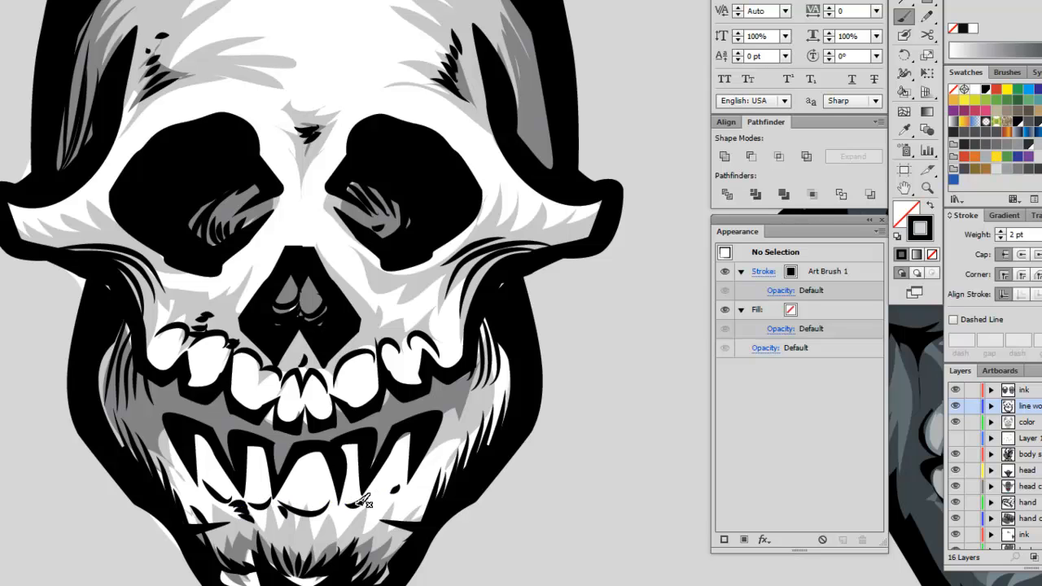
{"action": "left_click_drag", "start_coordinate": [358, 503], "coordinate": [337, 514]}
Paint spiky black strokes around the upper and outer rims of both eye sockets and curved creases beneath their inner corners.
{"action": "mouse_move", "coordinate": [229, 113]}
{"action": "left_mouse_down"}
{"action": "mouse_move", "coordinate": [181, 112]}
{"action": "mouse_move", "coordinate": [191, 119]}
{"action": "mouse_move", "coordinate": [160, 135]}
{"action": "mouse_move", "coordinate": [128, 179]}
{"action": "mouse_move", "coordinate": [122, 224]}
{"action": "left_mouse_up"}
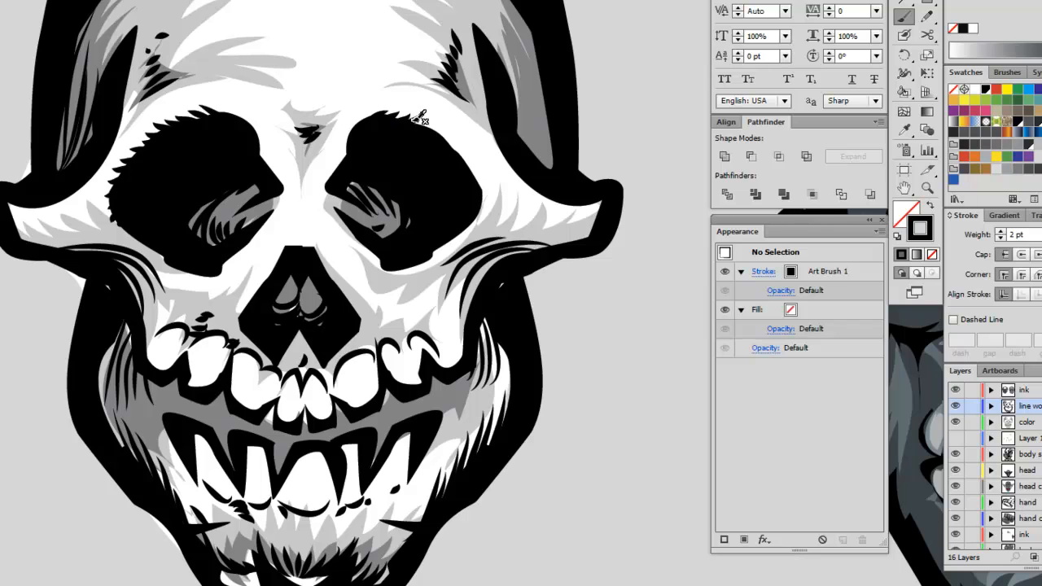
{"action": "mouse_move", "coordinate": [437, 134]}
{"action": "left_mouse_down"}
{"action": "mouse_move", "coordinate": [466, 151]}
{"action": "mouse_move", "coordinate": [457, 157]}
{"action": "mouse_move", "coordinate": [473, 177]}
{"action": "mouse_move", "coordinate": [457, 234]}
{"action": "left_mouse_up"}
{"action": "mouse_move", "coordinate": [368, 257]}
{"action": "left_mouse_down"}
{"action": "mouse_move", "coordinate": [396, 271]}
{"action": "mouse_move", "coordinate": [370, 283]}
{"action": "left_mouse_up"}
{"action": "left_click_drag", "start_coordinate": [228, 281], "coordinate": [236, 276]}
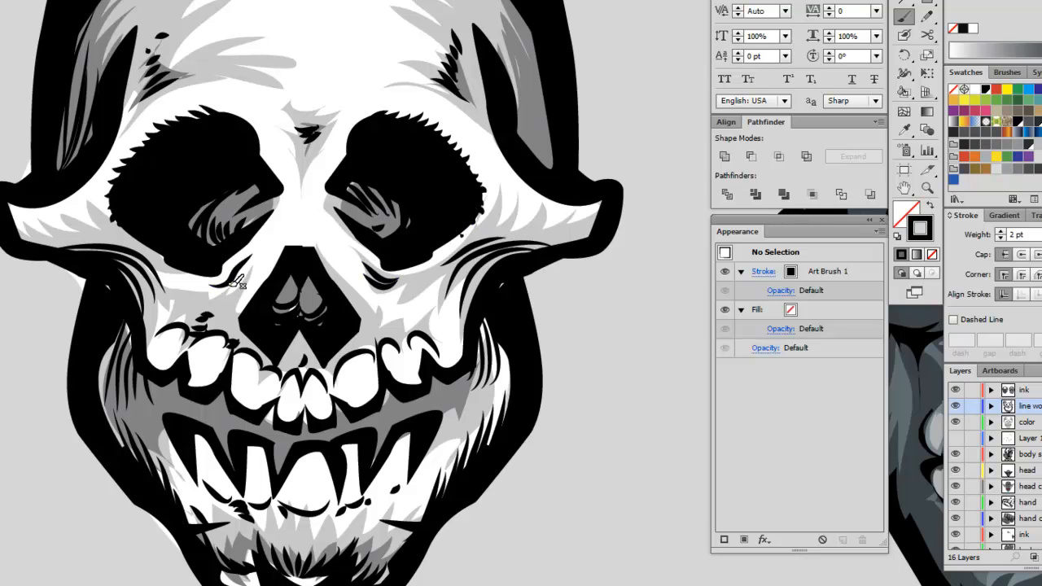
Dot small black specks down the nose bridge and hatch the dark gray shadow between the teeth at both mouth corners.
{"action": "left_click", "coordinate": [298, 211]}
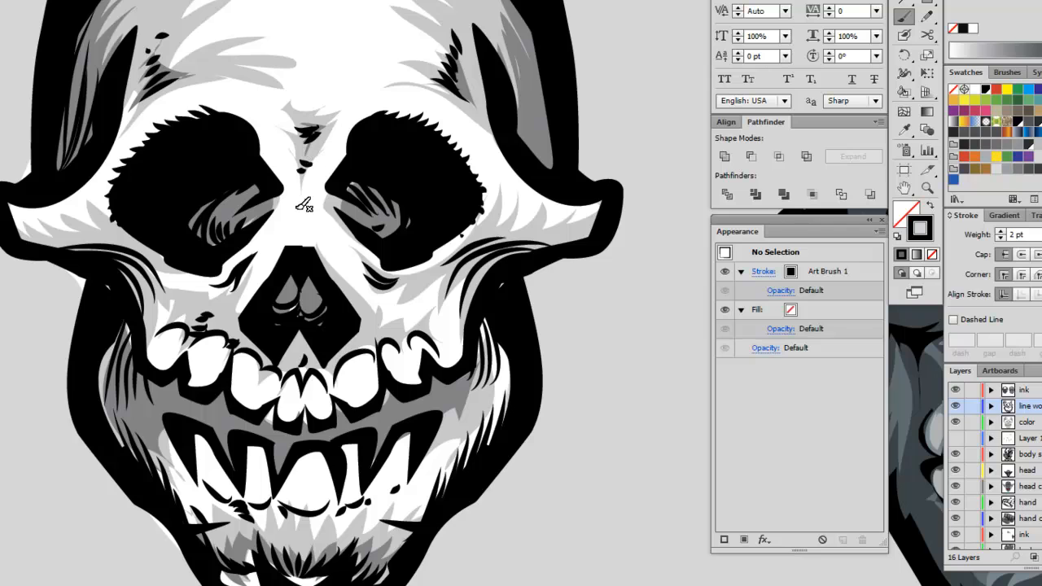
{"action": "left_click", "coordinate": [300, 217]}
{"action": "left_click", "coordinate": [301, 222]}
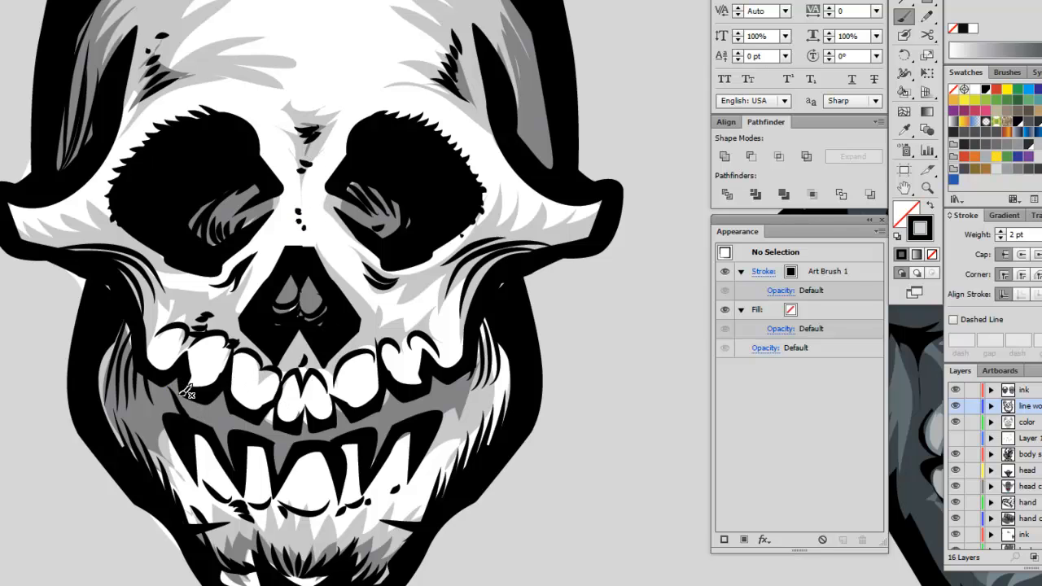
{"action": "mouse_move", "coordinate": [229, 420]}
{"action": "left_mouse_down"}
{"action": "mouse_move", "coordinate": [189, 402]}
{"action": "mouse_move", "coordinate": [231, 416]}
{"action": "left_mouse_up"}
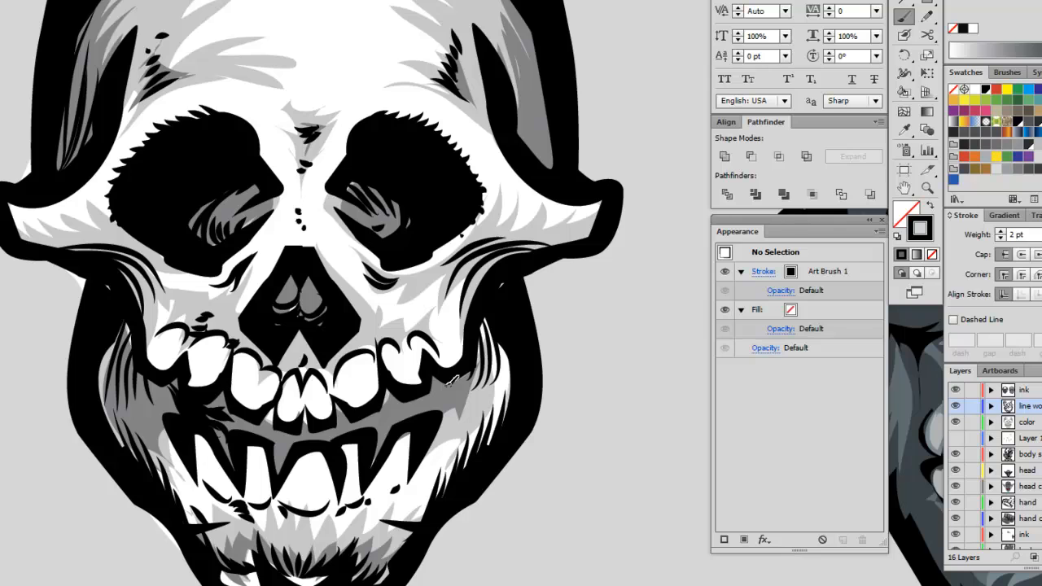
{"action": "left_click_drag", "start_coordinate": [456, 371], "coordinate": [423, 419]}
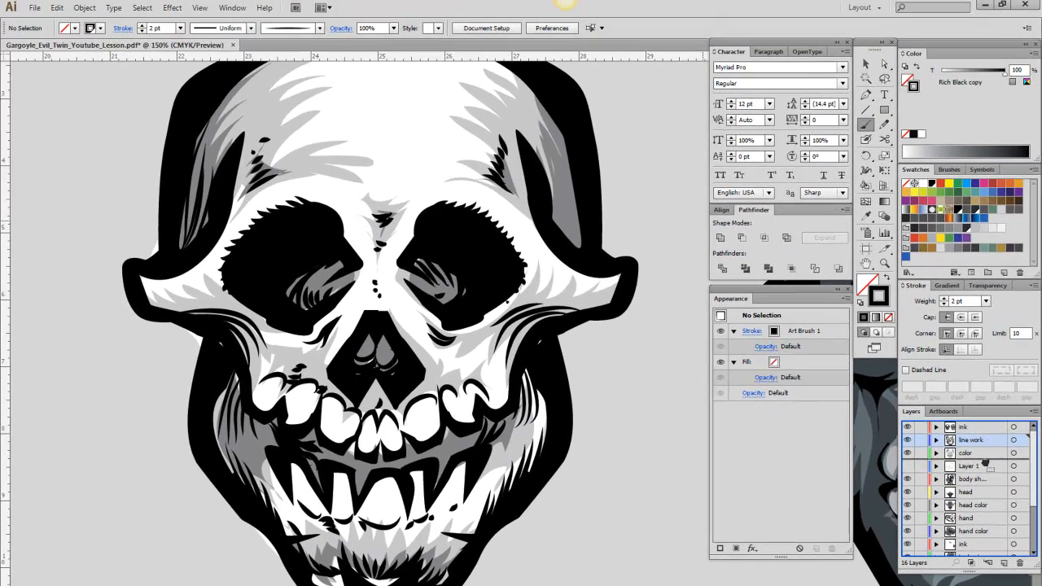
Examine the hatched skull as a whole beside the neighboring gray skull, and inspect the jaw and face up close.
{"action": "left_click_drag", "start_coordinate": [987, 460], "coordinate": [995, 444]}
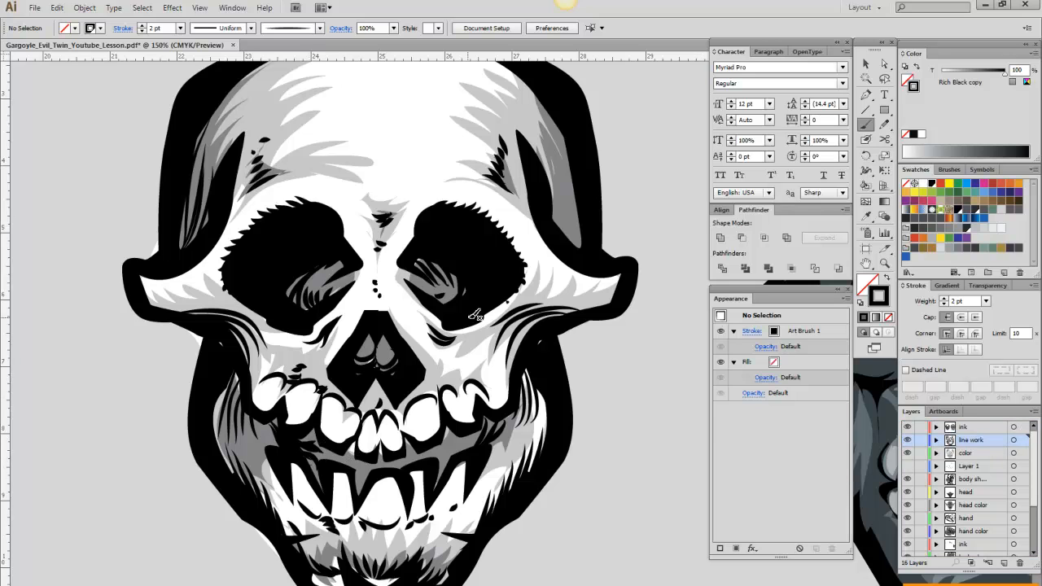
{"action": "left_click", "coordinate": [885, 263]}
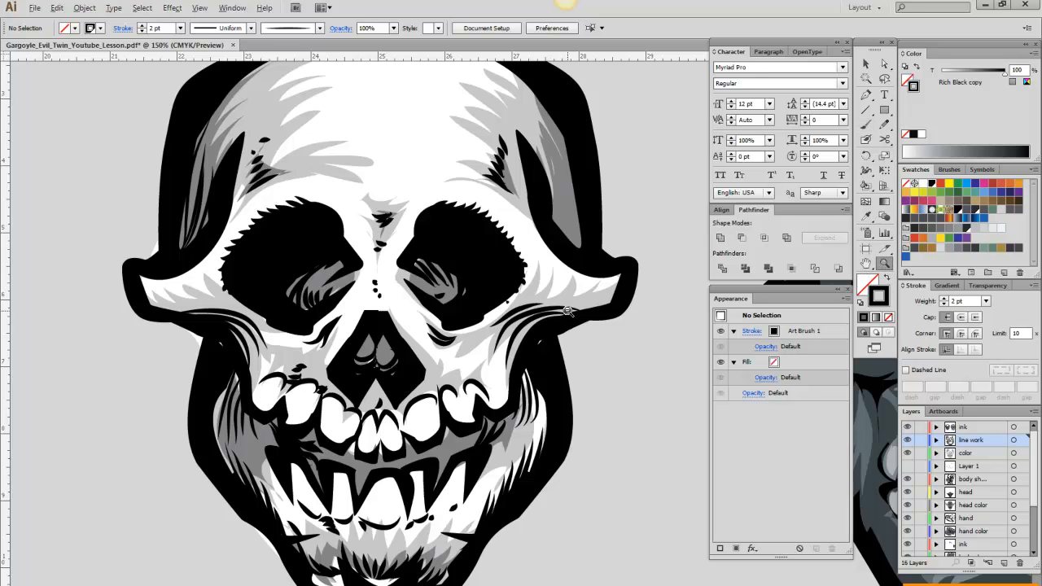
{"action": "left_click", "coordinate": [567, 311], "text": "alt"}
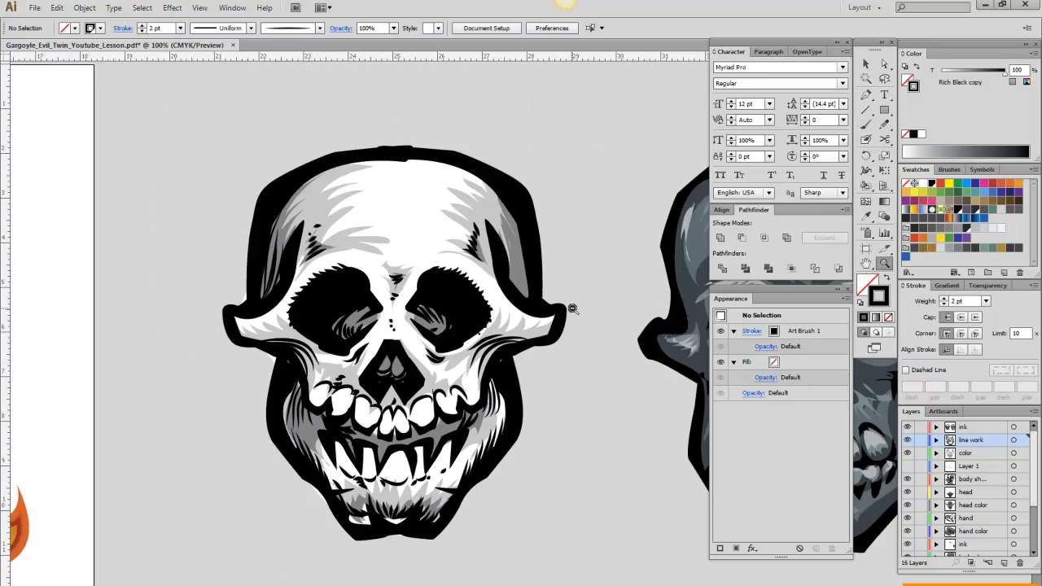
{"action": "left_click", "coordinate": [866, 263]}
{"action": "left_click_drag", "start_coordinate": [572, 320], "coordinate": [440, 322]}
{"action": "left_click", "coordinate": [884, 262]}
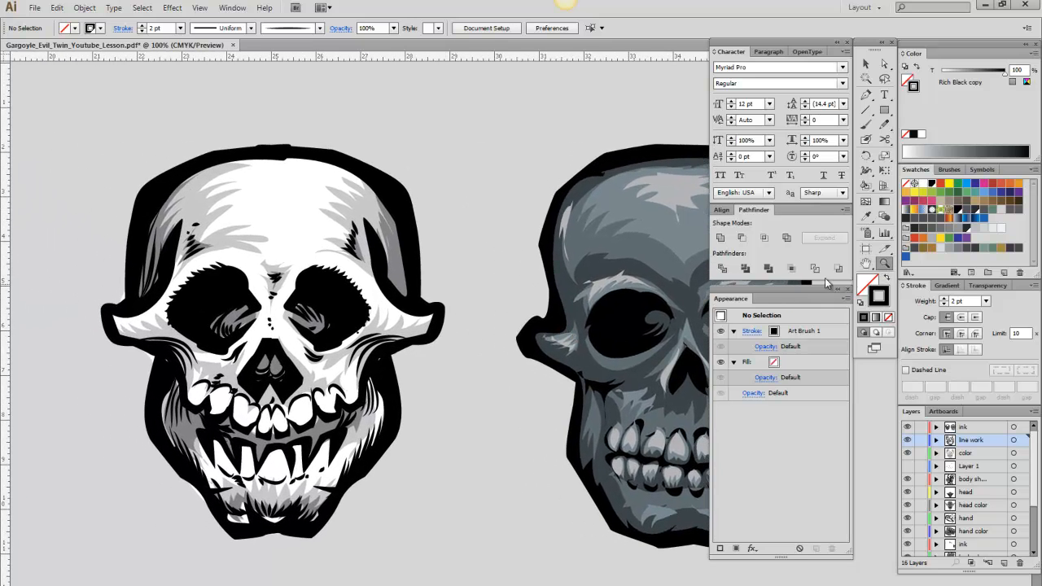
{"action": "left_click", "coordinate": [296, 471]}
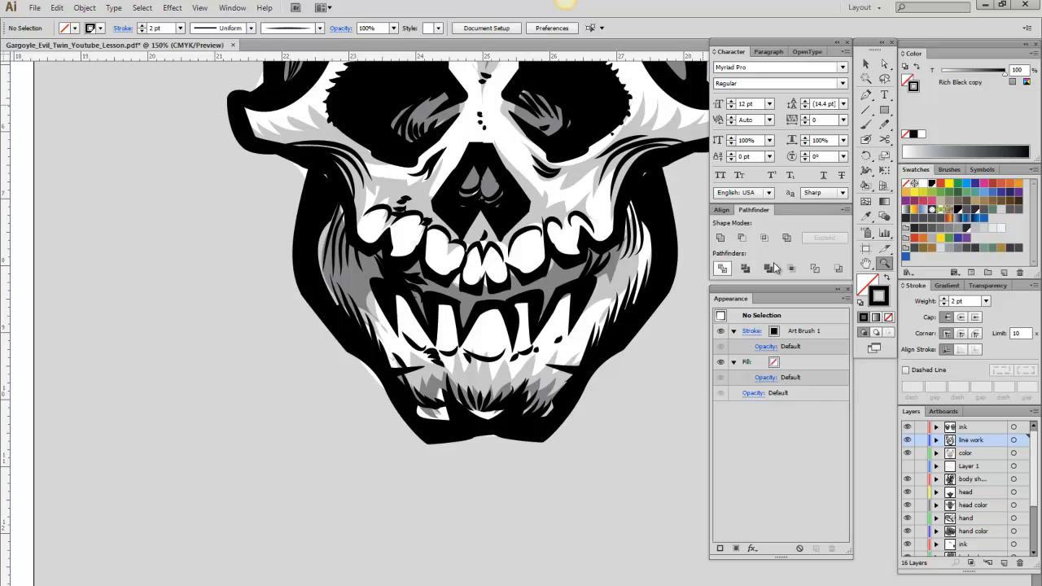
{"action": "left_click", "coordinate": [865, 262]}
{"action": "left_click_drag", "start_coordinate": [547, 288], "coordinate": [417, 453]}
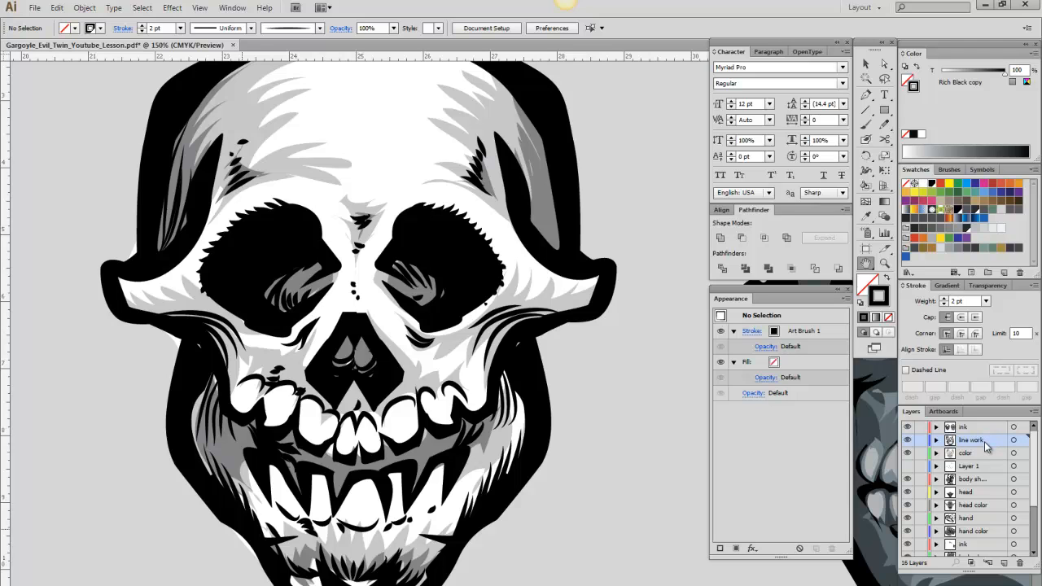
Add a new layer above the line work layer and name it reflective.
{"action": "left_click", "coordinate": [1005, 563]}
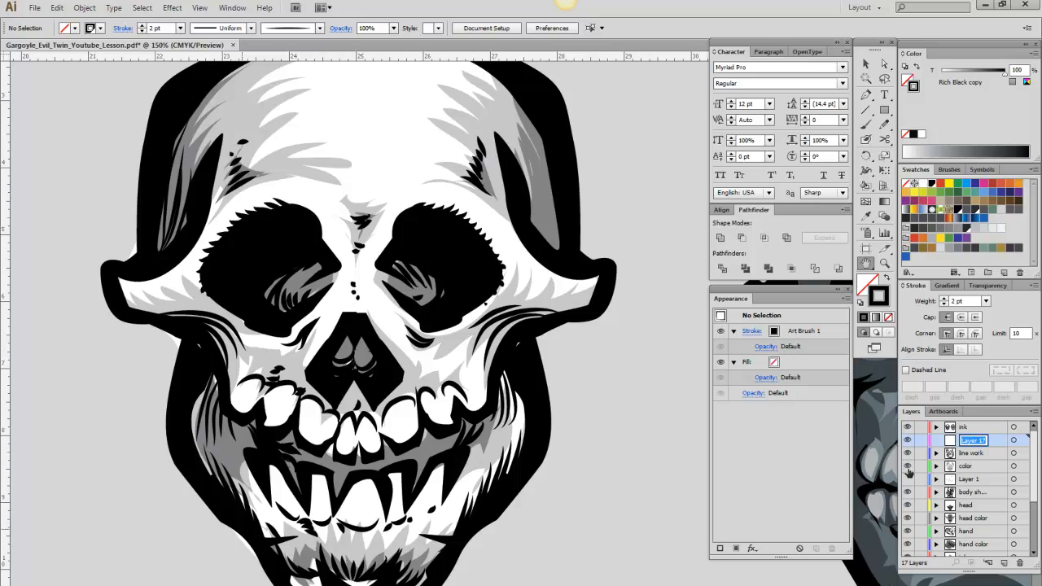
{"action": "type", "text": "reflective"}
{"action": "key", "text": "Return"}
Examine the blue reflected-light edges on the gargoyle artwork as a reference for the skull.
{"action": "left_click_drag", "start_coordinate": [91, 313], "coordinate": [552, 330]}
{"action": "left_click_drag", "start_coordinate": [157, 341], "coordinate": [610, 317]}
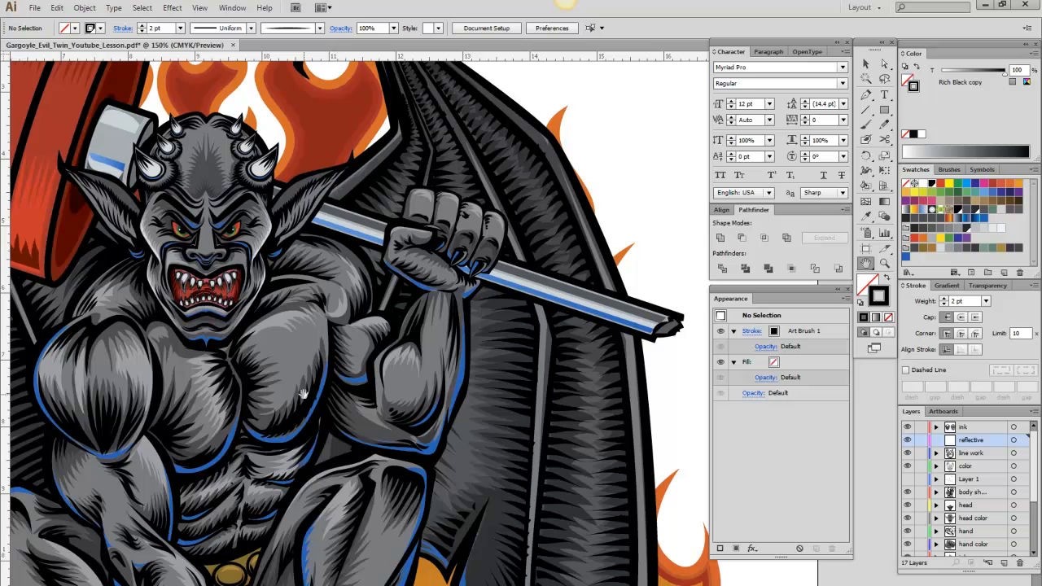
{"action": "left_click_drag", "start_coordinate": [574, 413], "coordinate": [205, 302]}
{"action": "left_click_drag", "start_coordinate": [698, 334], "coordinate": [397, 317]}
{"action": "mouse_move", "coordinate": [476, 319]}
{"action": "left_mouse_down"}
{"action": "mouse_move", "coordinate": [314, 326]}
{"action": "mouse_move", "coordinate": [309, 335]}
{"action": "left_mouse_up"}
{"action": "left_click_drag", "start_coordinate": [489, 285], "coordinate": [492, 355]}
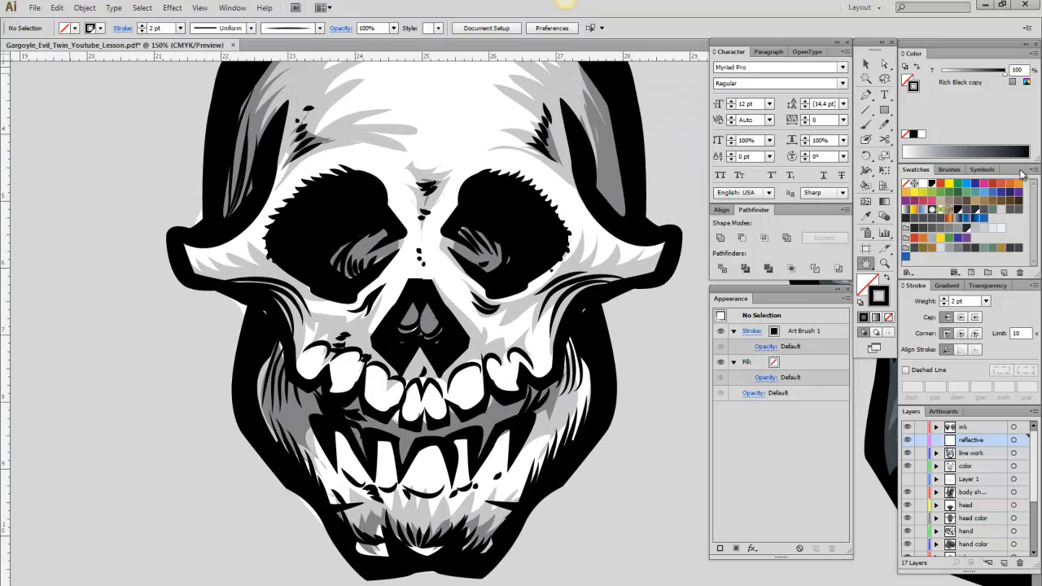
Paint teal (C65 M25 Y46 K0) reflected-light strokes along both outer edges of the skull's jaw with a 2 pt art brush.
{"action": "left_click", "coordinate": [985, 249]}
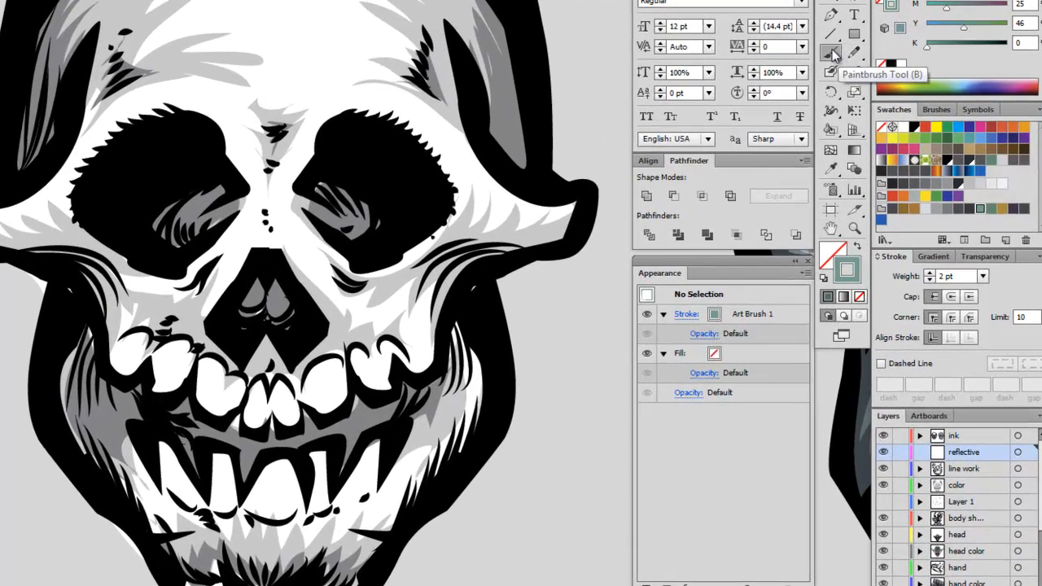
{"action": "left_click", "coordinate": [865, 123]}
{"action": "left_click_drag", "start_coordinate": [81, 314], "coordinate": [79, 334]}
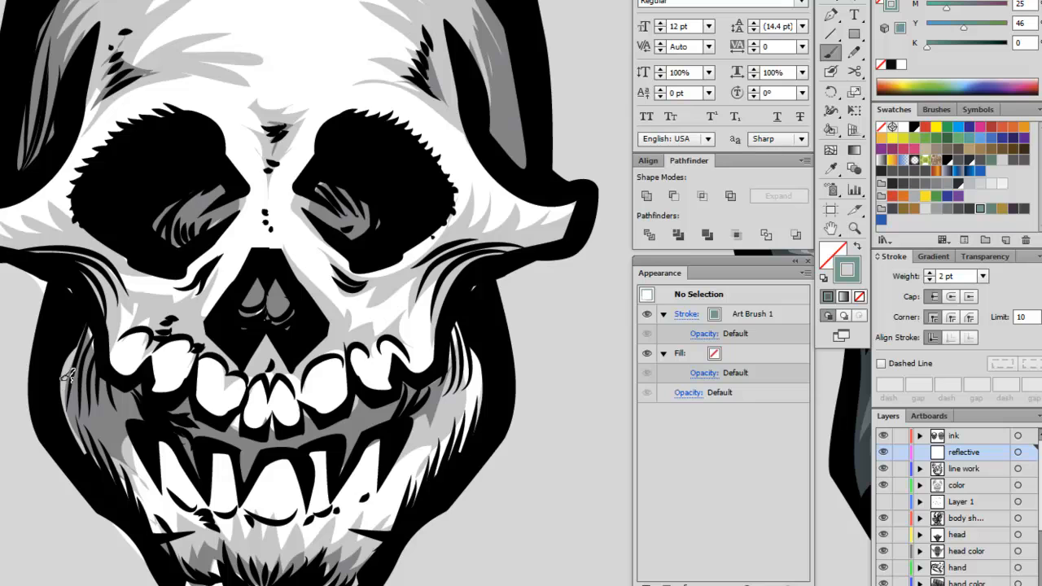
{"action": "mouse_move", "coordinate": [74, 352]}
{"action": "left_mouse_down"}
{"action": "mouse_move", "coordinate": [64, 401]}
{"action": "mouse_move", "coordinate": [81, 431]}
{"action": "mouse_move", "coordinate": [75, 363]}
{"action": "mouse_move", "coordinate": [75, 425]}
{"action": "mouse_move", "coordinate": [90, 443]}
{"action": "mouse_move", "coordinate": [72, 408]}
{"action": "mouse_move", "coordinate": [78, 393]}
{"action": "mouse_move", "coordinate": [78, 437]}
{"action": "mouse_move", "coordinate": [89, 435]}
{"action": "mouse_move", "coordinate": [83, 419]}
{"action": "mouse_move", "coordinate": [125, 502]}
{"action": "mouse_move", "coordinate": [122, 469]}
{"action": "mouse_move", "coordinate": [130, 504]}
{"action": "mouse_move", "coordinate": [137, 484]}
{"action": "mouse_move", "coordinate": [155, 531]}
{"action": "left_mouse_up"}
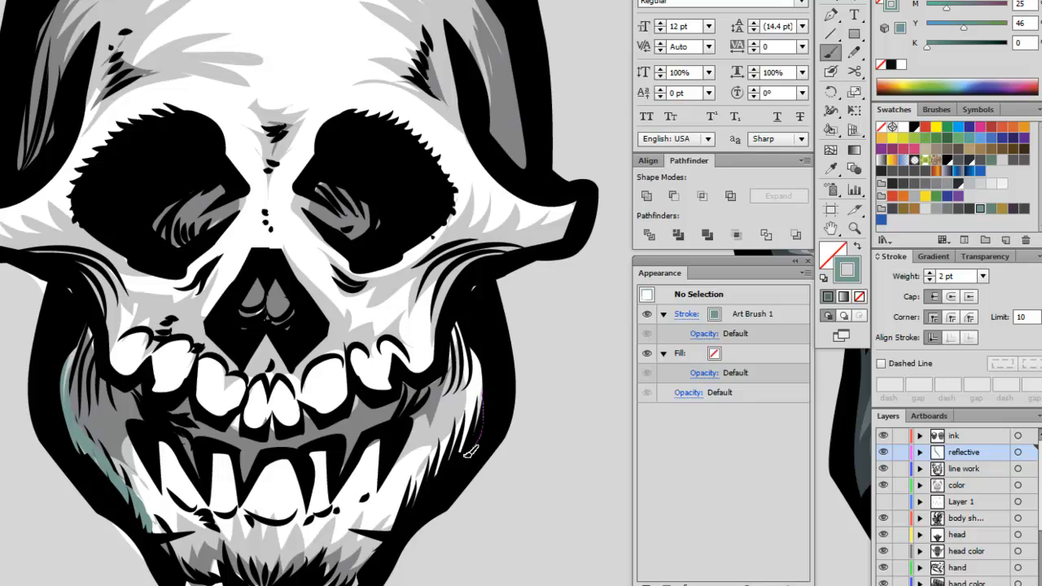
{"action": "left_click_drag", "start_coordinate": [458, 450], "coordinate": [468, 421]}
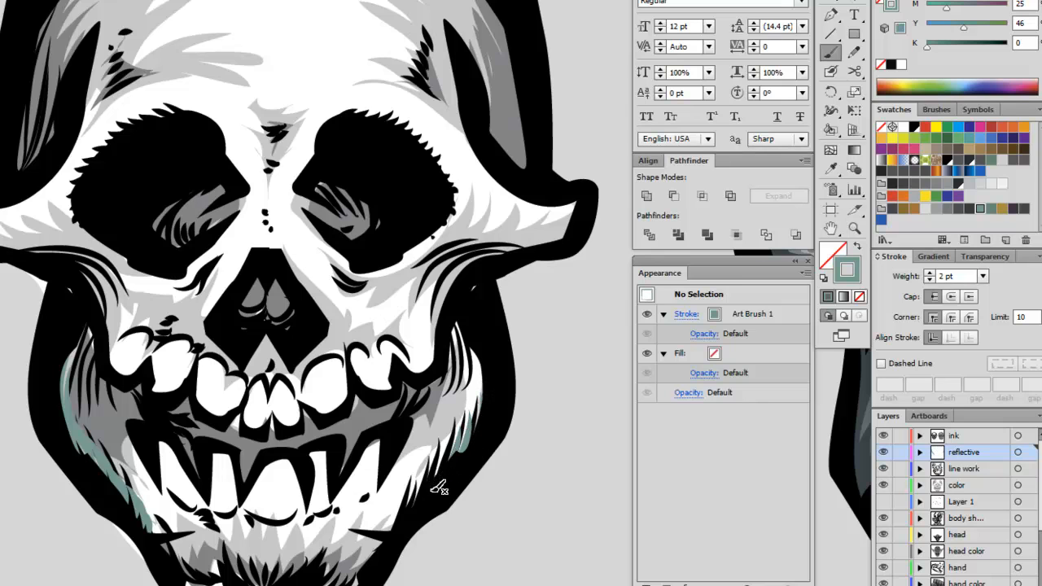
{"action": "left_click_drag", "start_coordinate": [440, 456], "coordinate": [413, 500]}
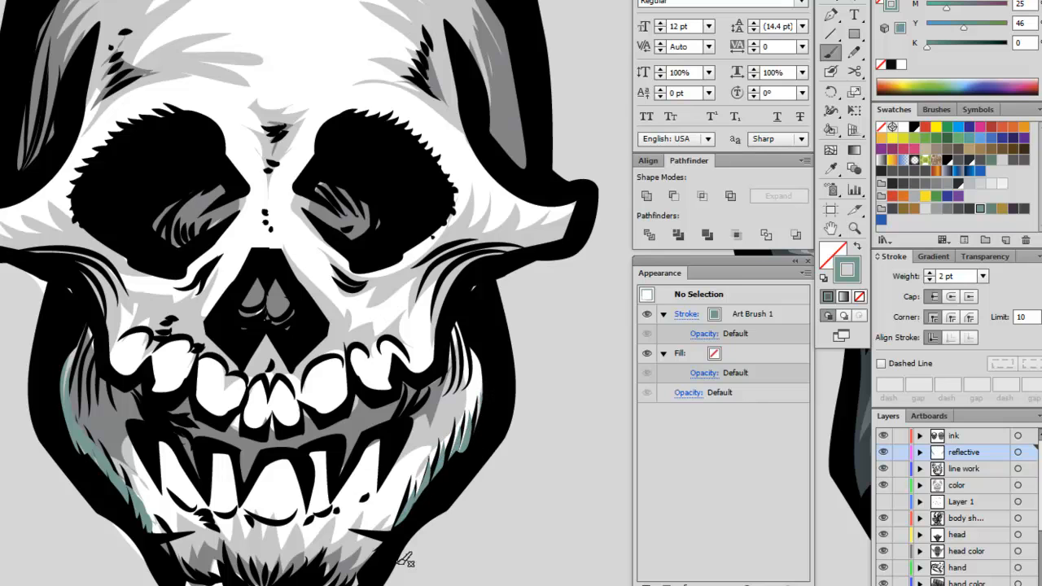
{"action": "left_click_drag", "start_coordinate": [480, 396], "coordinate": [472, 417]}
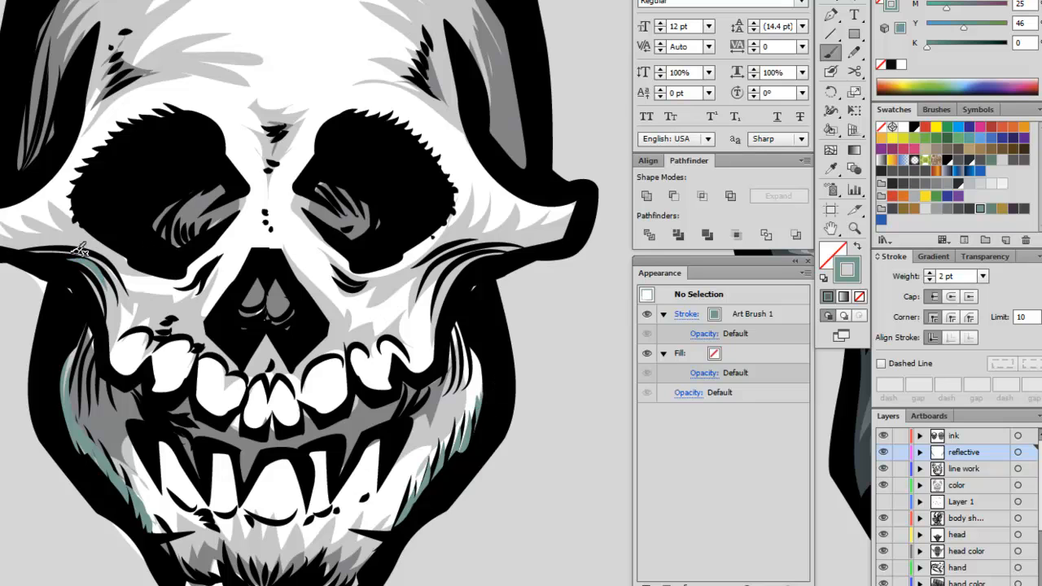
Paint teal strokes under both cheekbones and move the reflective layer below the line work layer.
{"action": "left_click_drag", "start_coordinate": [51, 249], "coordinate": [114, 276]}
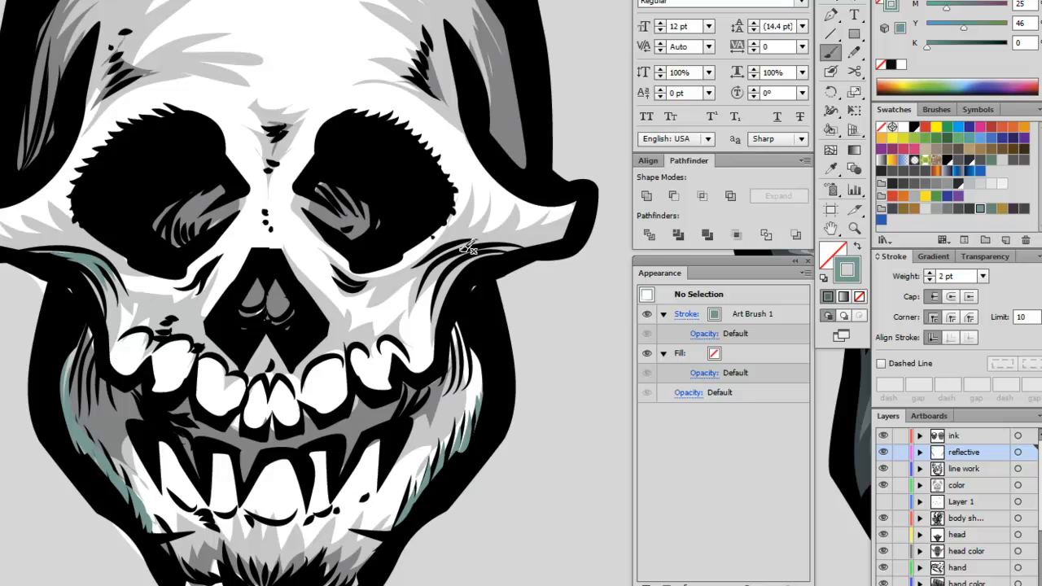
{"action": "left_click_drag", "start_coordinate": [482, 246], "coordinate": [456, 270]}
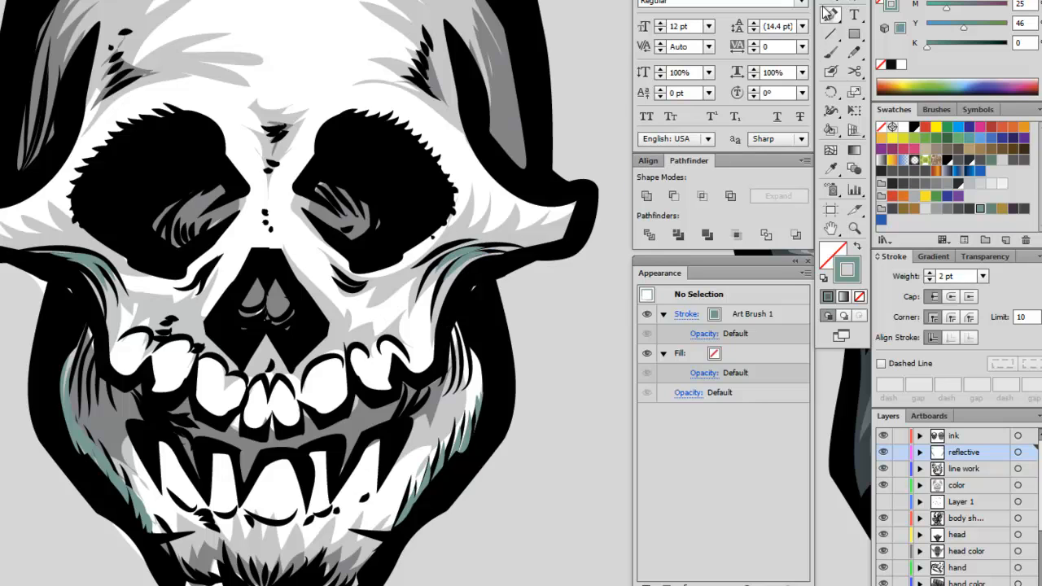
{"action": "left_click_drag", "start_coordinate": [989, 453], "coordinate": [996, 482]}
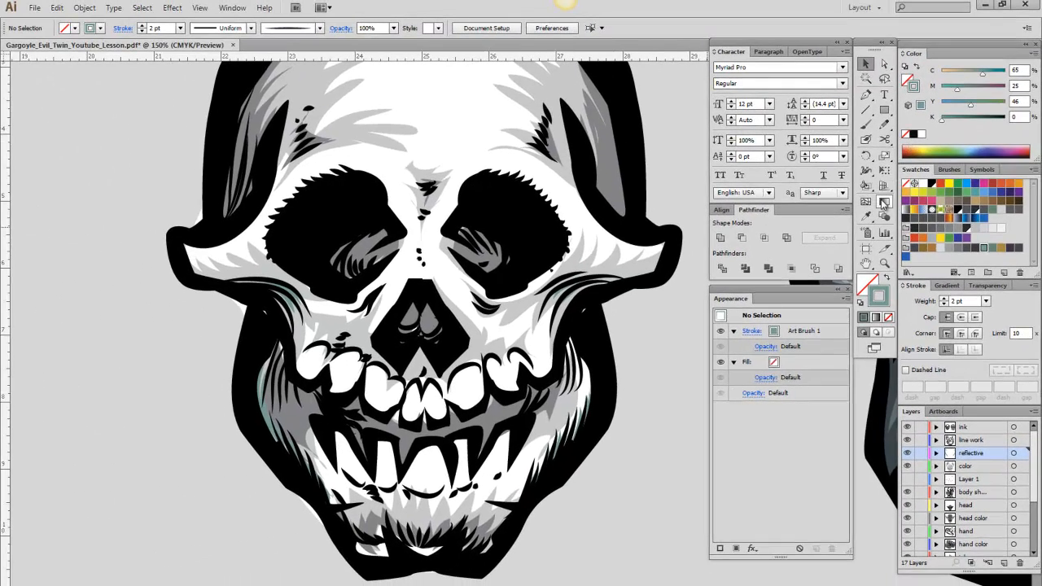
Brush teal reflected light onto the cheekbone ends, temples, lower teeth, chin, nose sides and the areas under the eye sockets.
{"action": "left_click", "coordinate": [866, 124]}
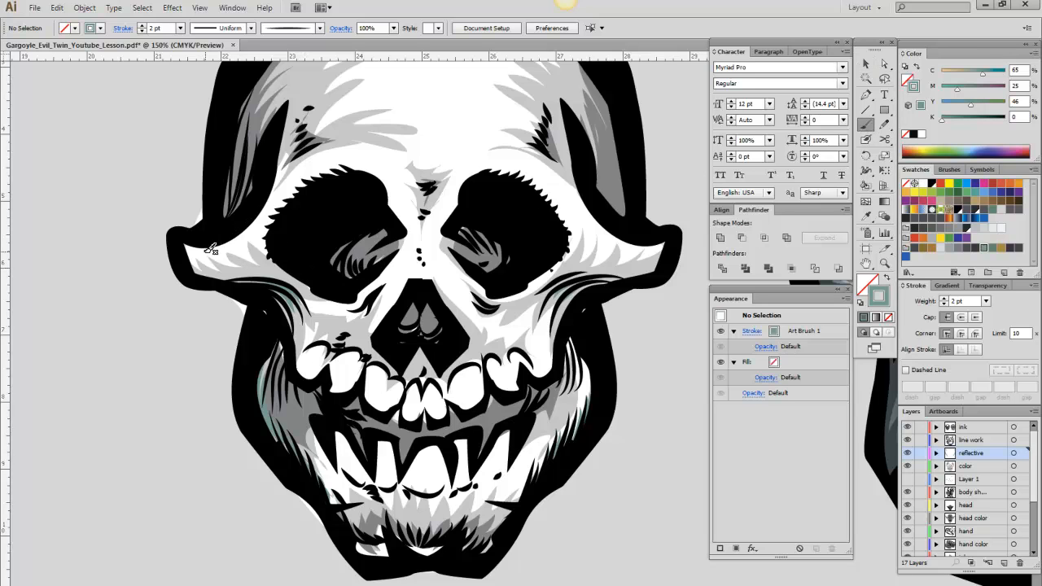
{"action": "mouse_move", "coordinate": [196, 267]}
{"action": "left_mouse_down"}
{"action": "mouse_move", "coordinate": [232, 263]}
{"action": "mouse_move", "coordinate": [209, 270]}
{"action": "mouse_move", "coordinate": [222, 266]}
{"action": "left_mouse_up"}
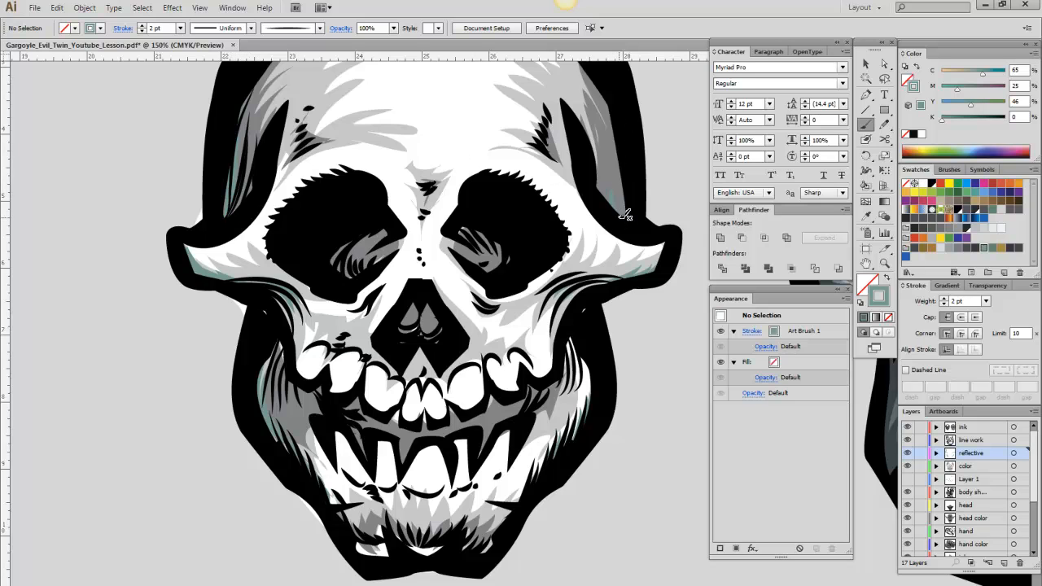
{"action": "left_click_drag", "start_coordinate": [627, 210], "coordinate": [604, 62]}
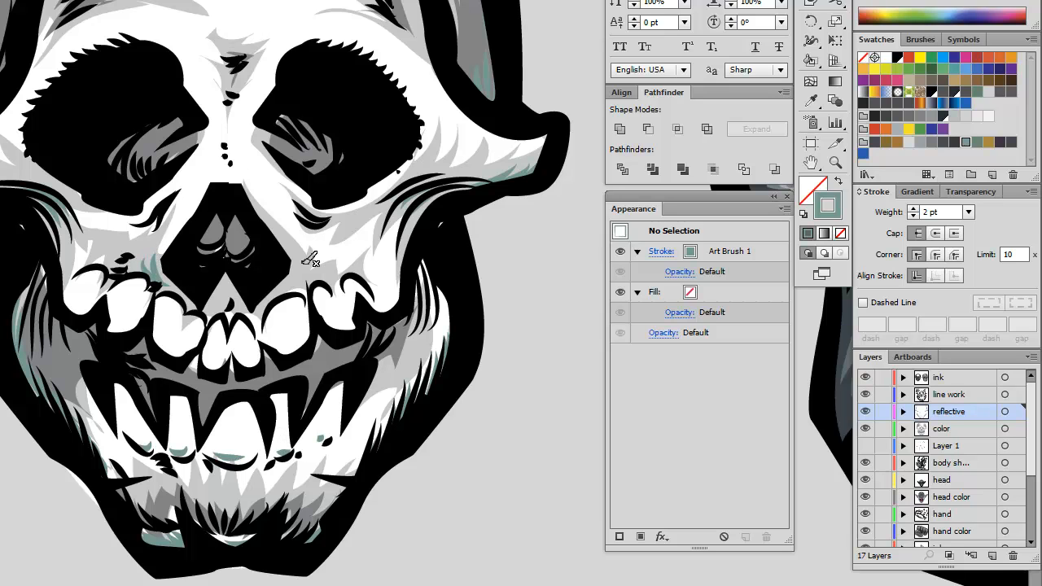
{"action": "mouse_move", "coordinate": [101, 212]}
{"action": "left_mouse_down"}
{"action": "mouse_move", "coordinate": [150, 223]}
{"action": "mouse_move", "coordinate": [115, 228]}
{"action": "mouse_move", "coordinate": [145, 235]}
{"action": "left_mouse_up"}
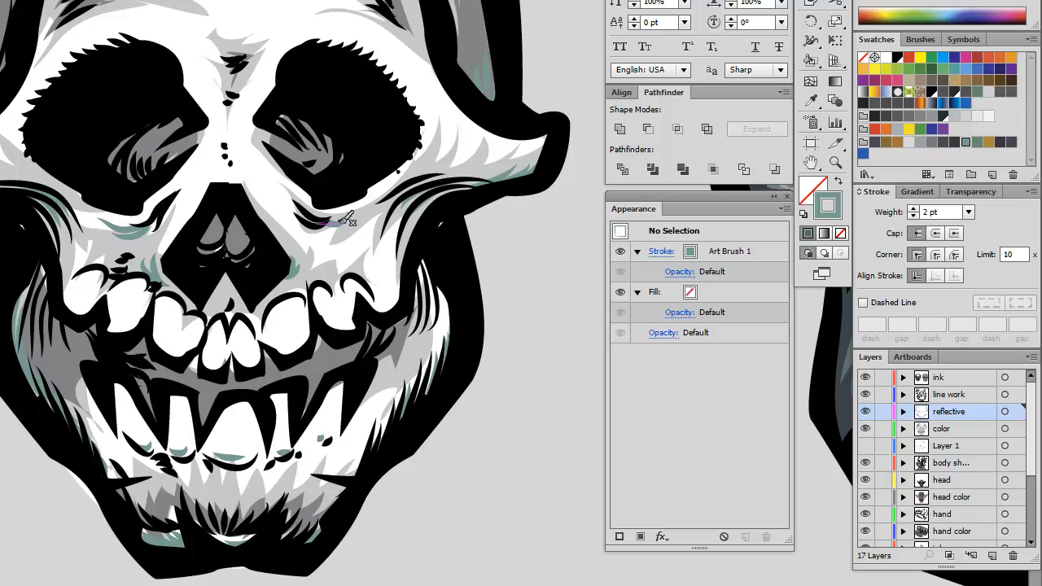
Add a new layer above the ink layer and give it a name beginning with reflective.
{"action": "left_click", "coordinate": [835, 162]}
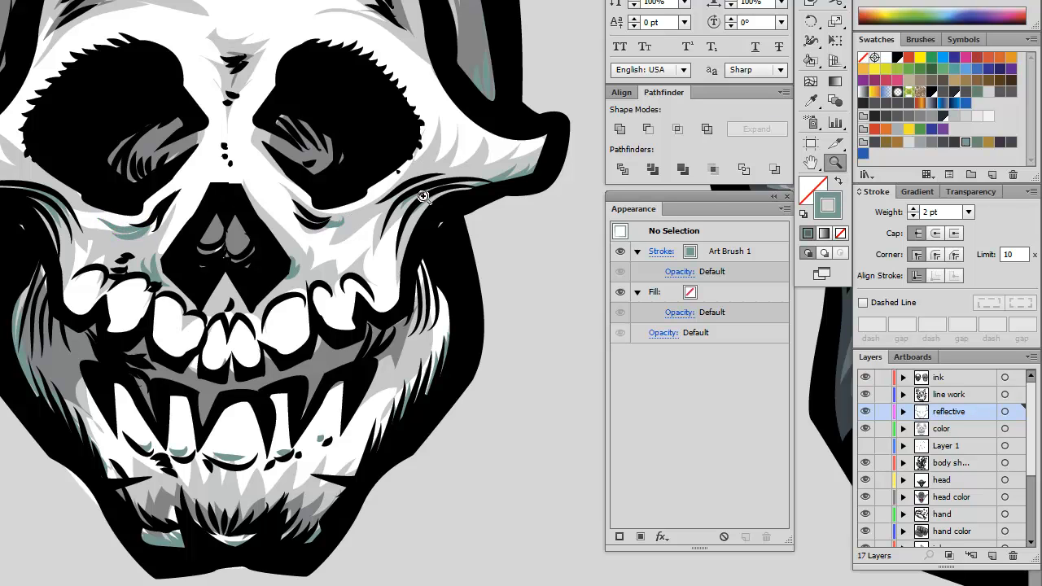
{"action": "left_click", "coordinate": [386, 226], "text": "alt"}
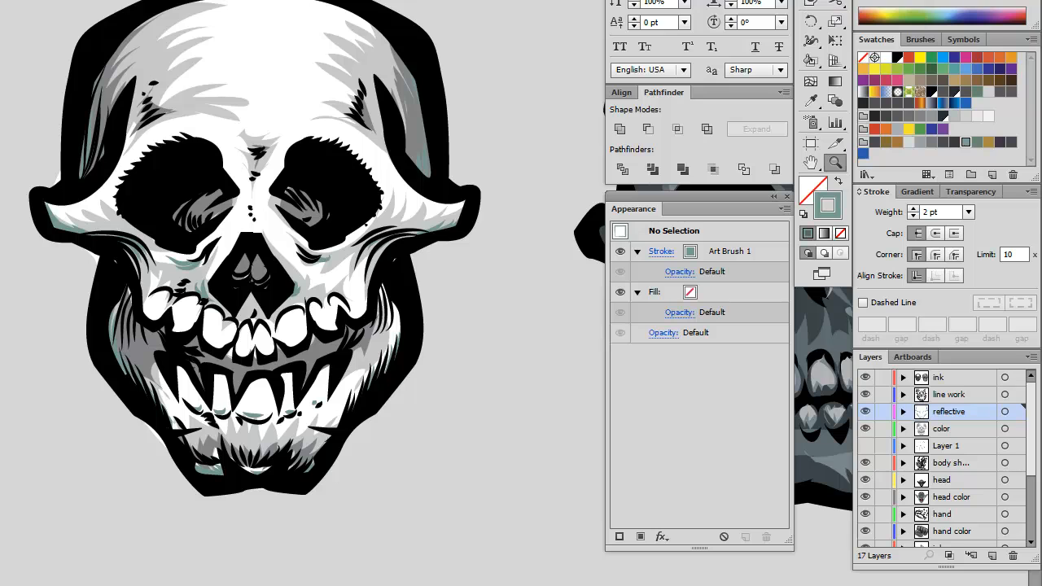
{"action": "left_click", "coordinate": [952, 380]}
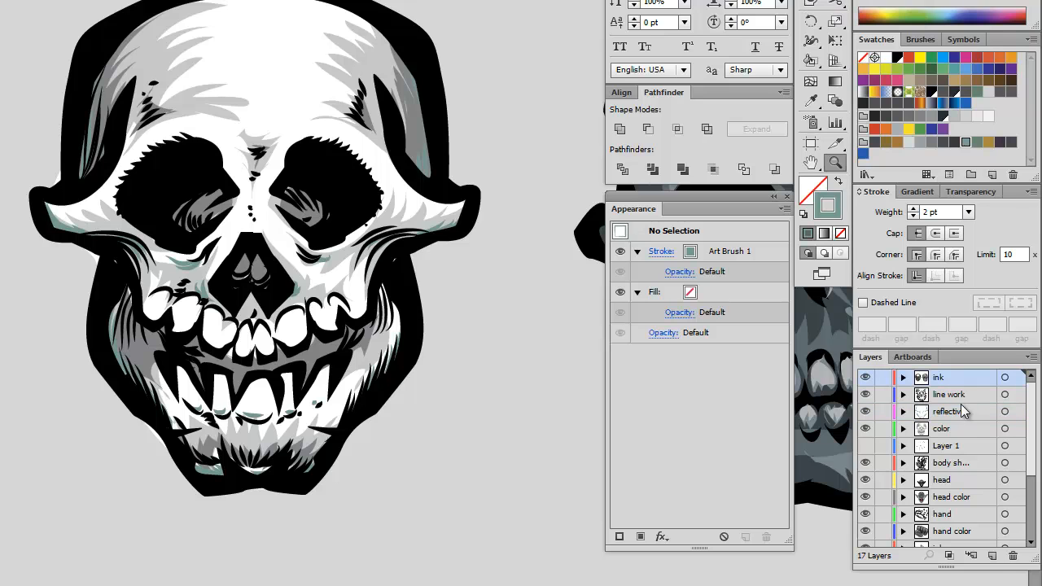
{"action": "left_click", "coordinate": [991, 555]}
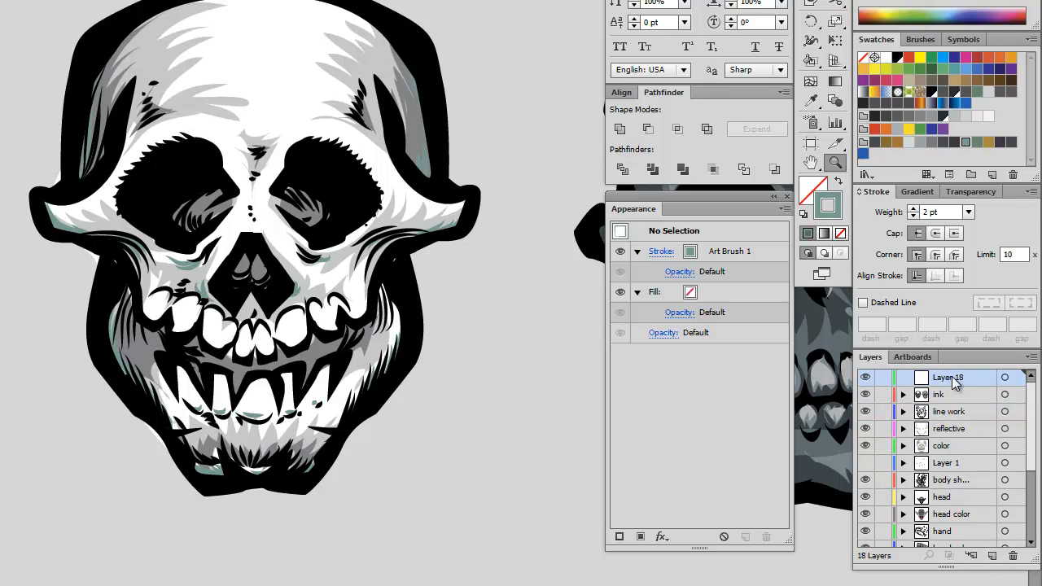
{"action": "double_click", "coordinate": [960, 378]}
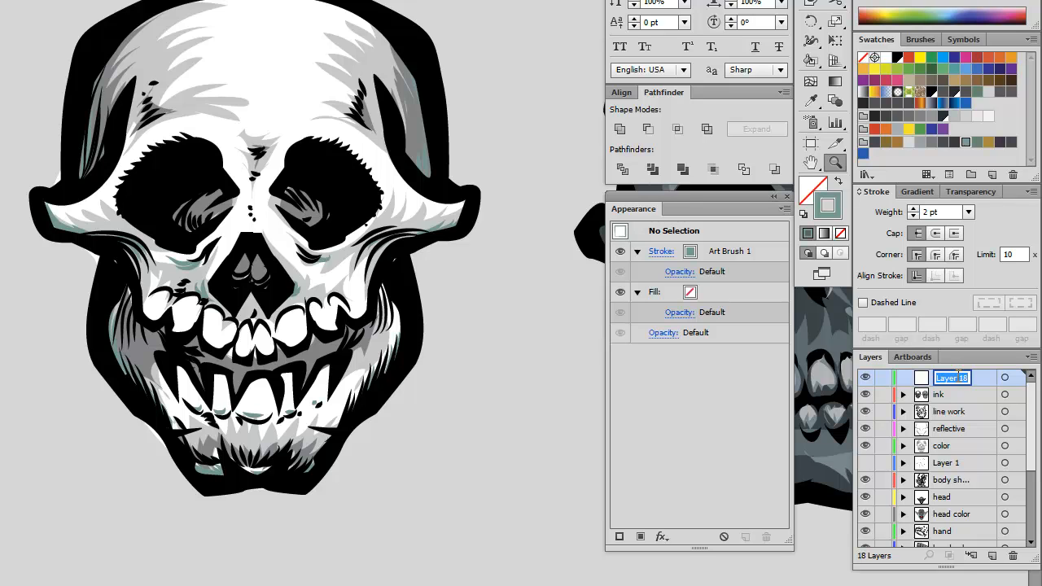
{"action": "type", "text": "re"}
{"action": "key", "text": "Return"}
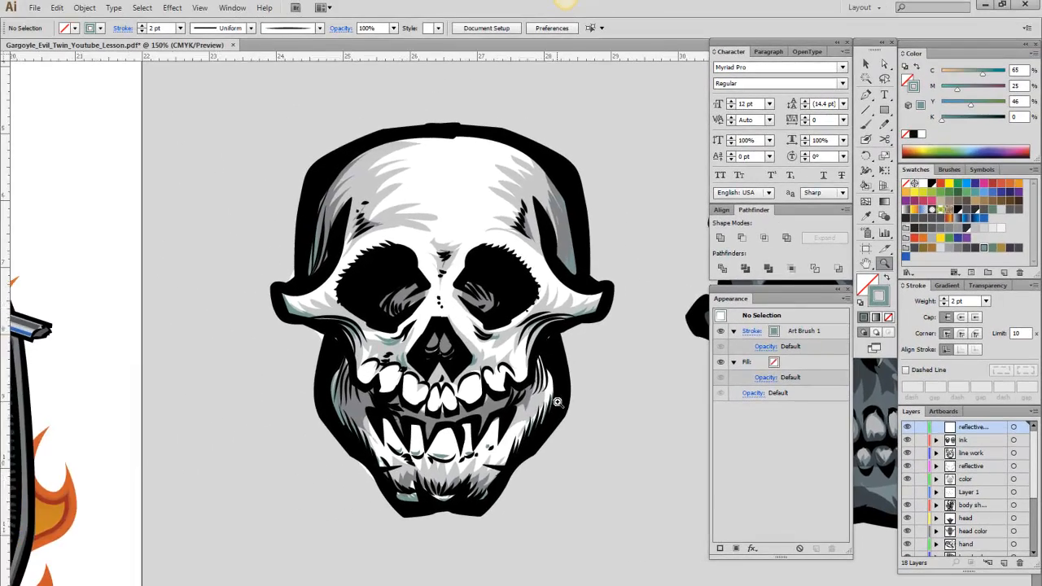
Try brushing teal highlight strokes inside the black outline beside the skull's left jaw on the new top layer.
{"action": "left_click", "coordinate": [557, 402]}
{"action": "left_click", "coordinate": [865, 263]}
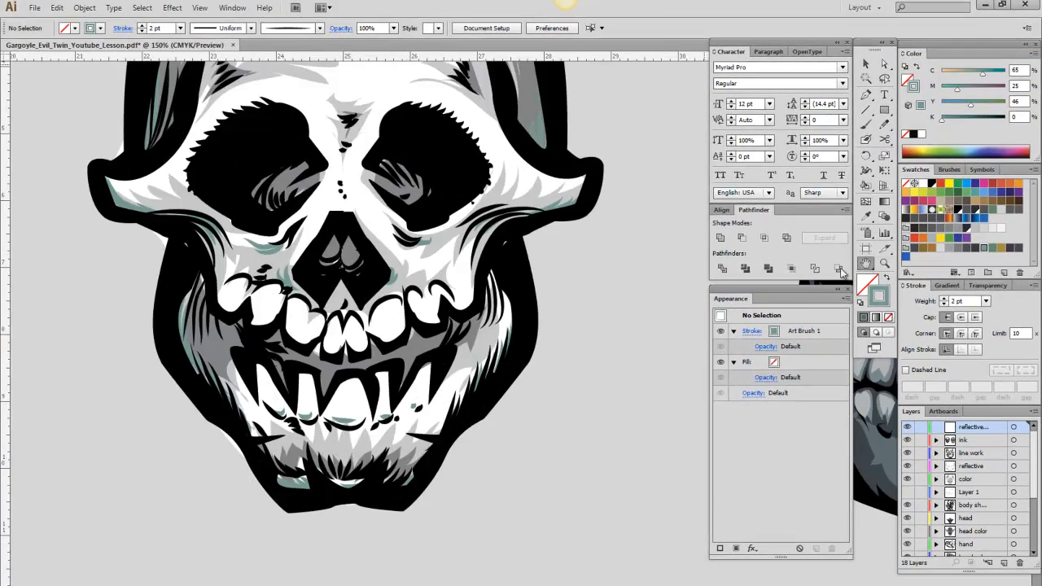
{"action": "left_click_drag", "start_coordinate": [401, 375], "coordinate": [447, 448]}
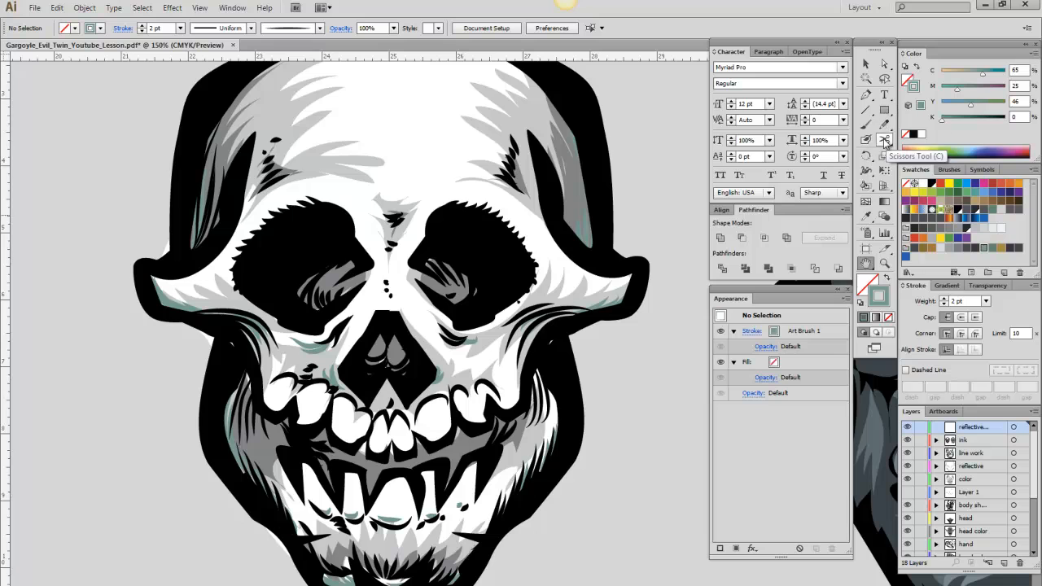
{"action": "left_click", "coordinate": [867, 124]}
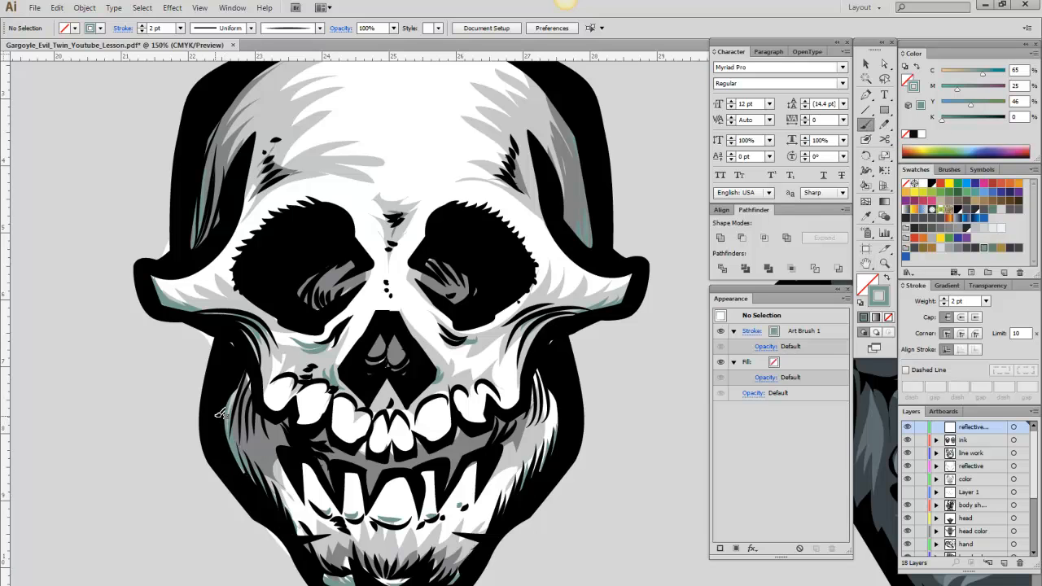
{"action": "left_click_drag", "start_coordinate": [217, 440], "coordinate": [218, 445]}
{"action": "mouse_move", "coordinate": [223, 400]}
{"action": "left_mouse_down"}
{"action": "mouse_move", "coordinate": [214, 441]}
{"action": "mouse_move", "coordinate": [219, 448]}
{"action": "mouse_move", "coordinate": [219, 433]}
{"action": "mouse_move", "coordinate": [233, 476]}
{"action": "mouse_move", "coordinate": [274, 494]}
{"action": "left_mouse_up"}
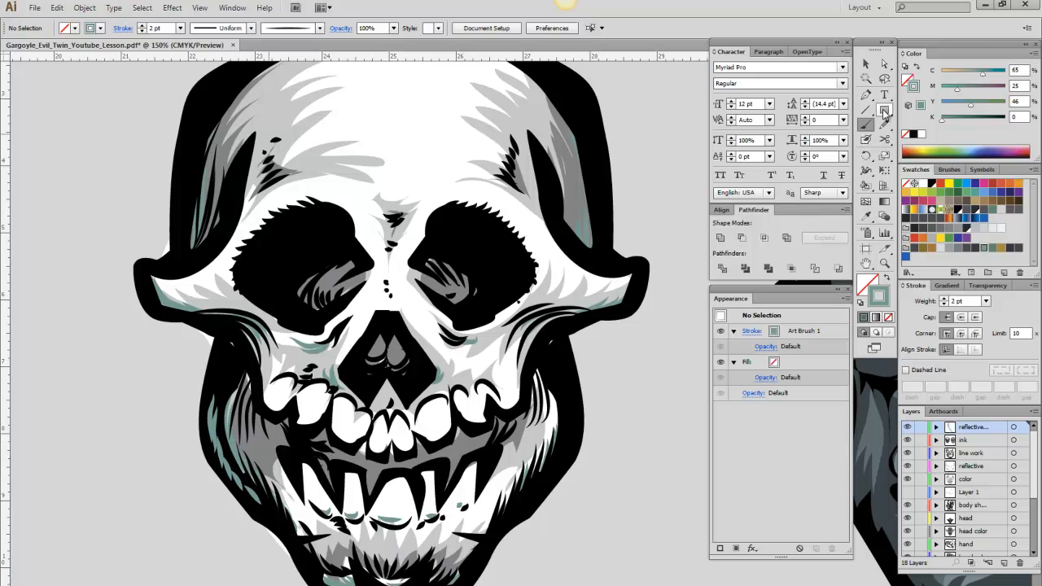
Select the teal strokes in the black outline beside the left jaw and set their stroke weight to 1.5 pt.
{"action": "left_click", "coordinate": [865, 64]}
{"action": "left_click", "coordinate": [218, 438]}
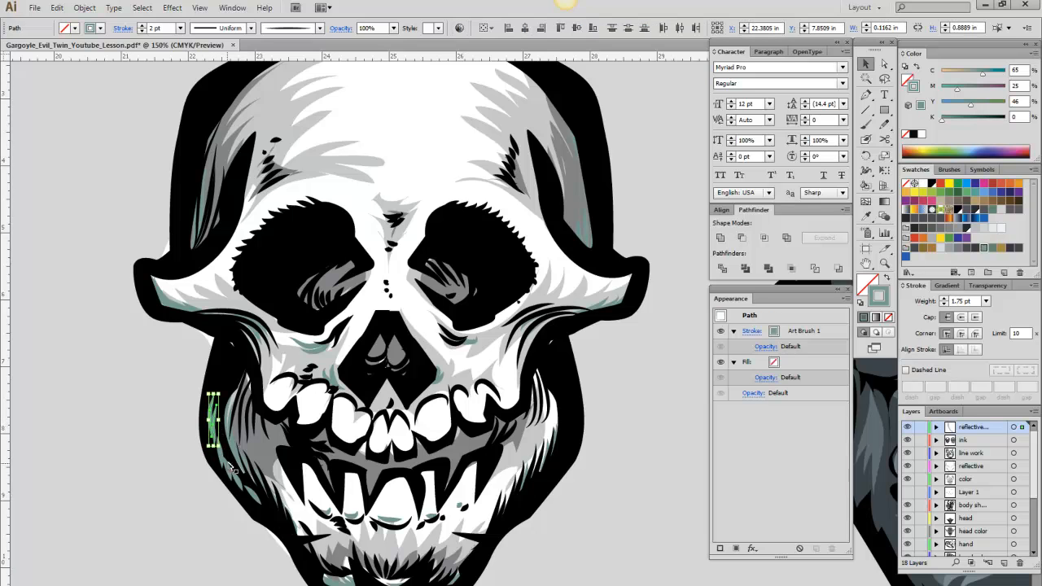
{"action": "left_click", "coordinate": [230, 470], "text": "shift"}
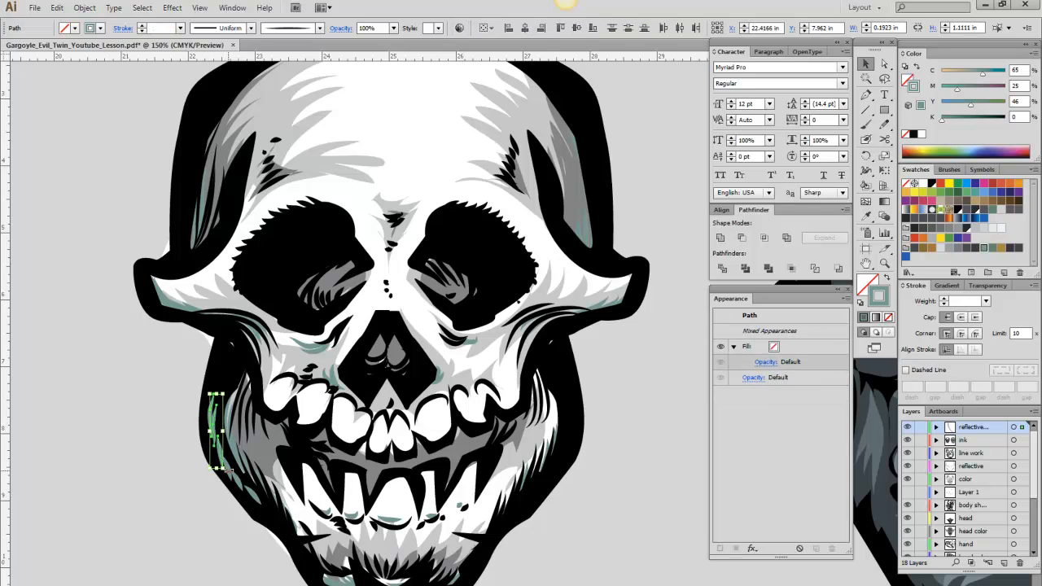
{"action": "left_click_drag", "start_coordinate": [227, 470], "coordinate": [263, 504]}
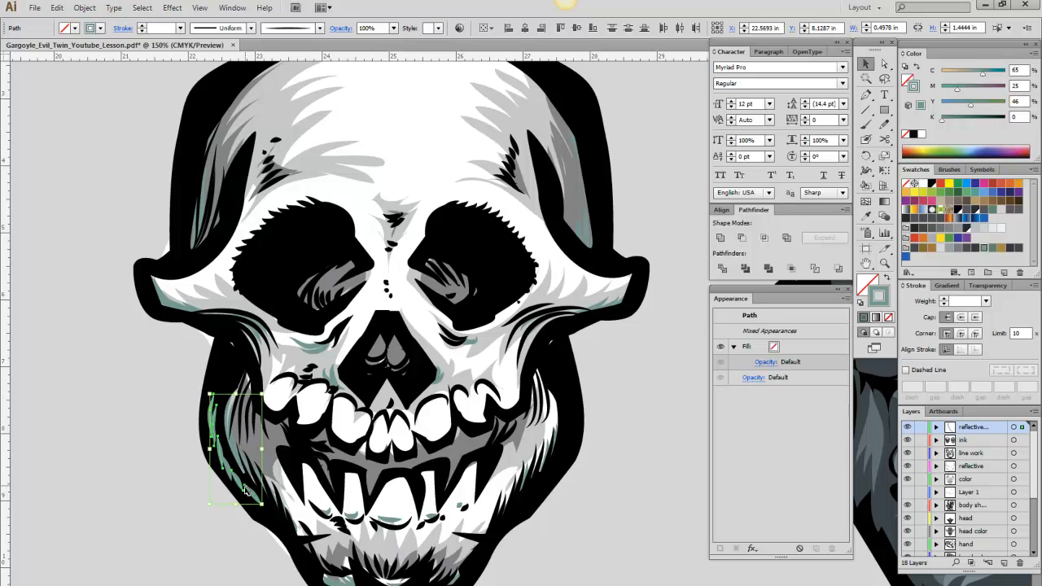
{"action": "left_click", "coordinate": [986, 300]}
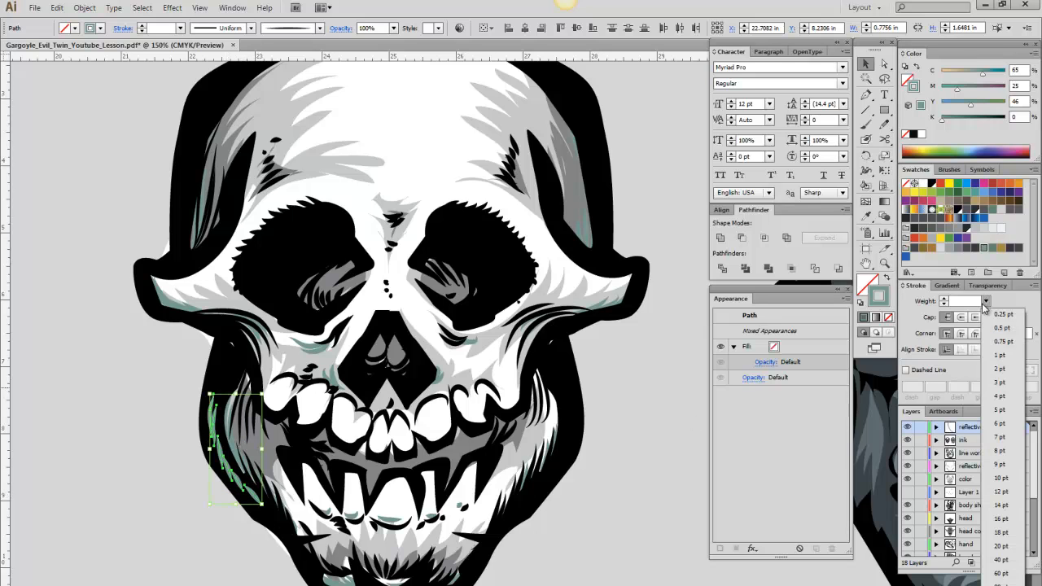
{"action": "left_click", "coordinate": [1003, 348]}
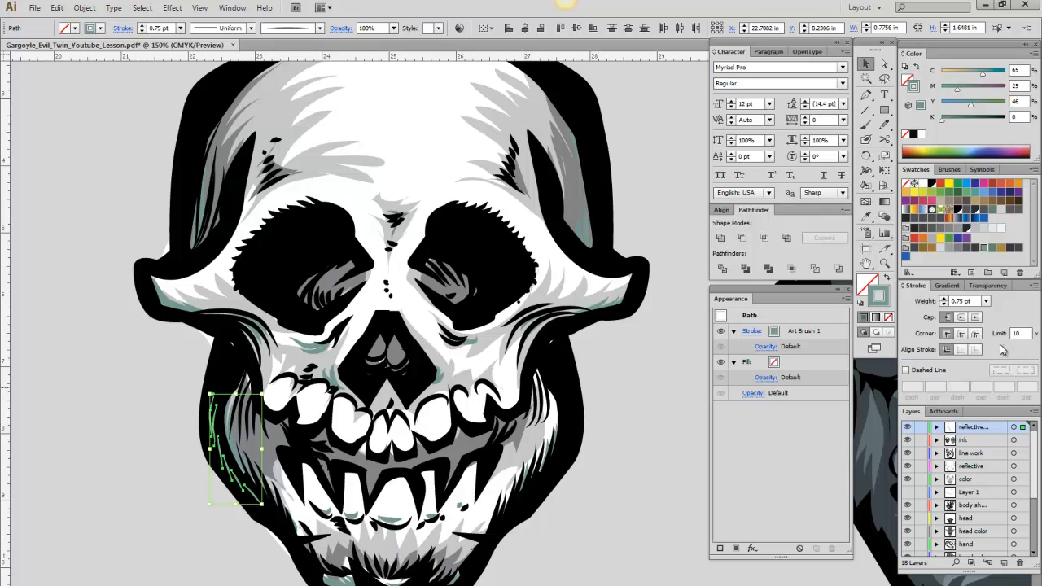
{"action": "left_click", "coordinate": [986, 300]}
{"action": "left_click", "coordinate": [998, 361]}
{"action": "left_click", "coordinate": [958, 301]}
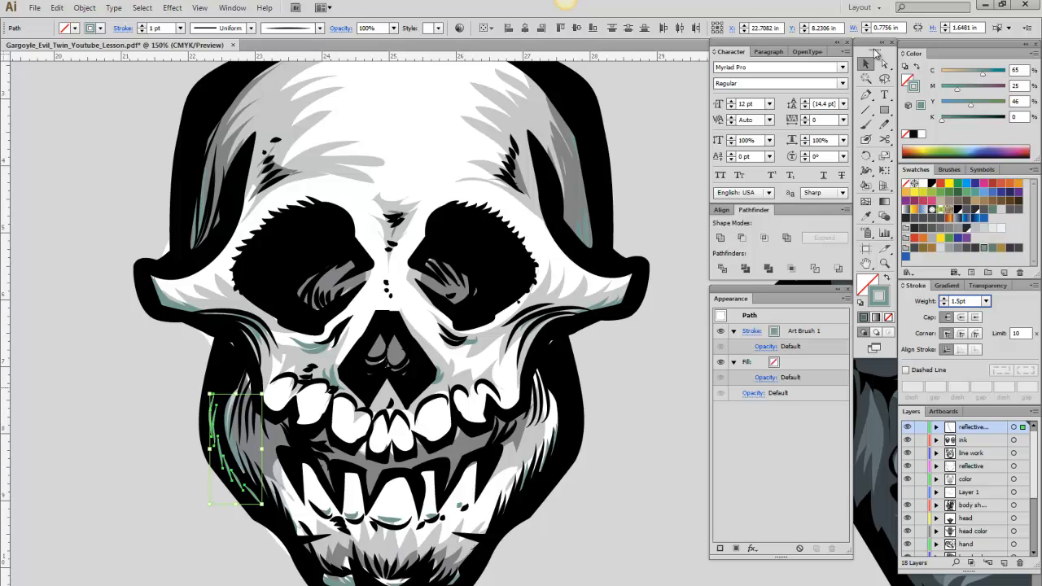
{"action": "key", "text": "Return"}
Delete the teal brush strokes from the black outline beside the left jaw.
{"action": "left_click", "coordinate": [607, 469]}
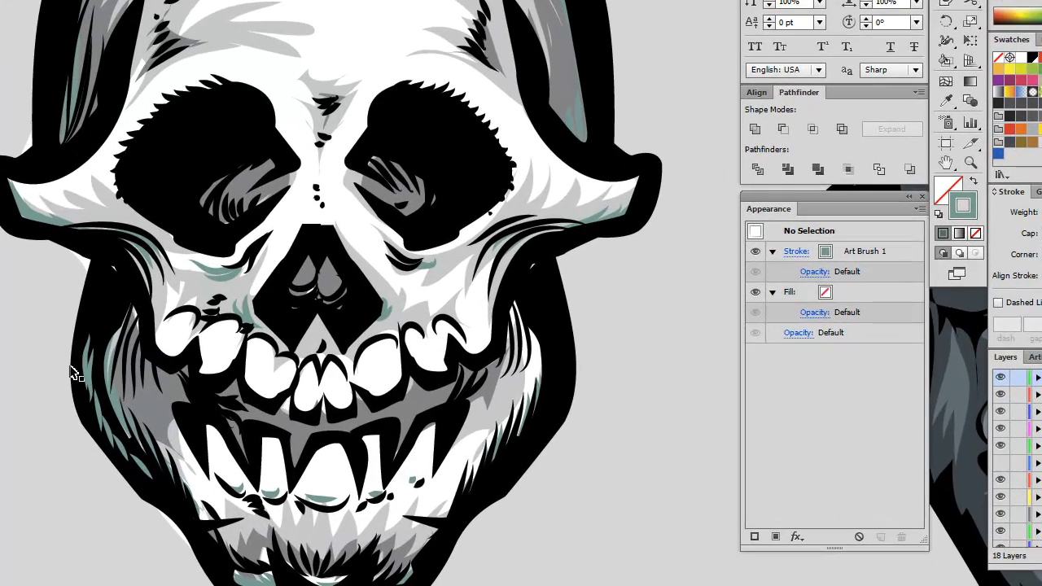
{"action": "left_click", "coordinate": [98, 376]}
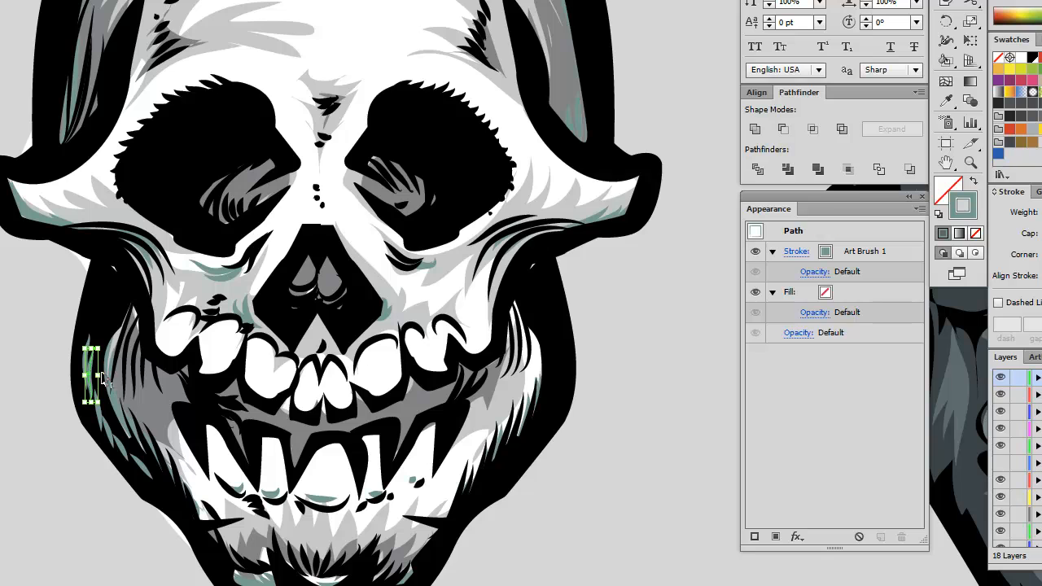
{"action": "left_click", "coordinate": [122, 397]}
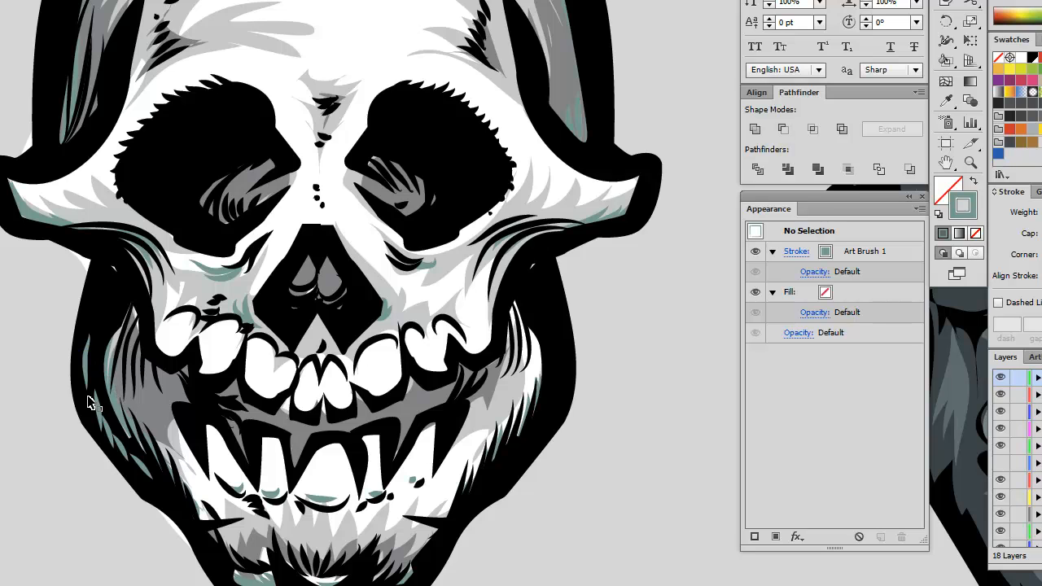
{"action": "left_click", "coordinate": [112, 433]}
{"action": "key", "text": "Delete"}
{"action": "left_click", "coordinate": [111, 434]}
{"action": "key", "text": "Delete"}
{"action": "left_click", "coordinate": [123, 451]}
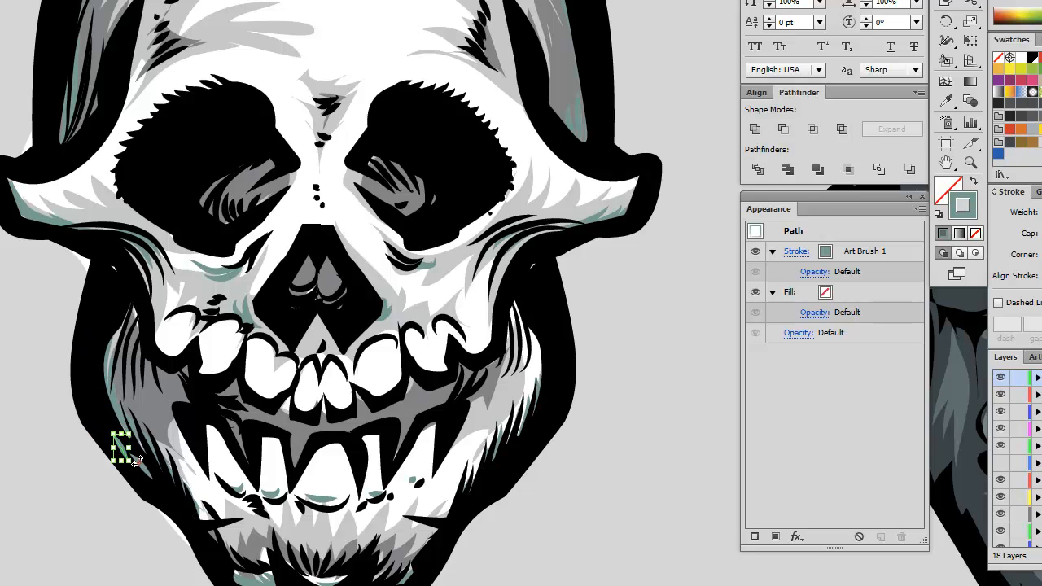
{"action": "key", "text": "Delete"}
{"action": "left_click", "coordinate": [140, 466]}
{"action": "key", "text": "Delete"}
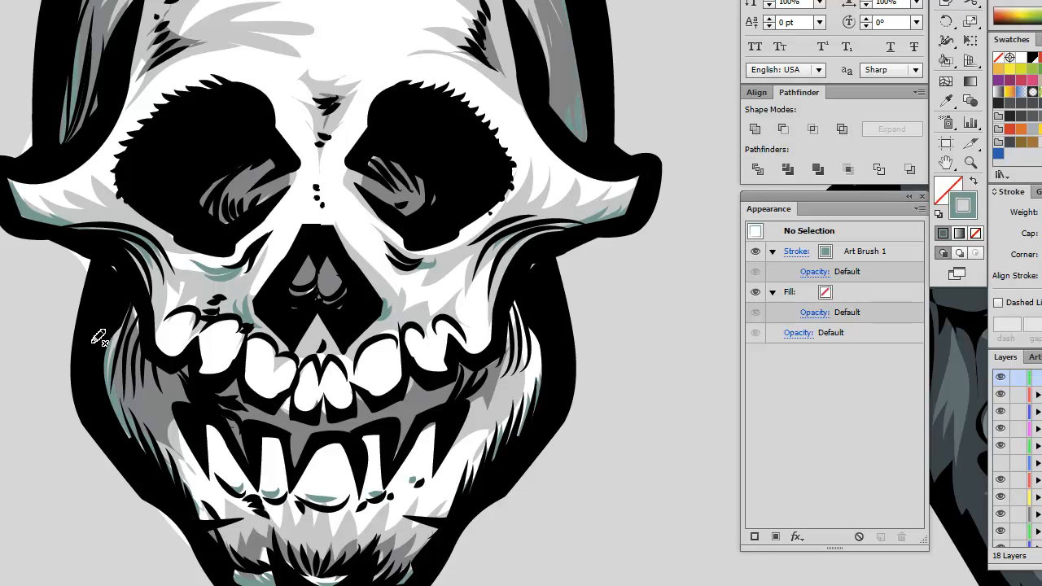
Draw a jagged Pencil shape in the black outline beside the skull's left jaw and give it a teal fill with no stroke.
{"action": "mouse_move", "coordinate": [89, 324]}
{"action": "left_mouse_down"}
{"action": "mouse_move", "coordinate": [94, 429]}
{"action": "mouse_move", "coordinate": [141, 470]}
{"action": "mouse_move", "coordinate": [104, 398]}
{"action": "mouse_move", "coordinate": [96, 305]}
{"action": "left_mouse_up"}
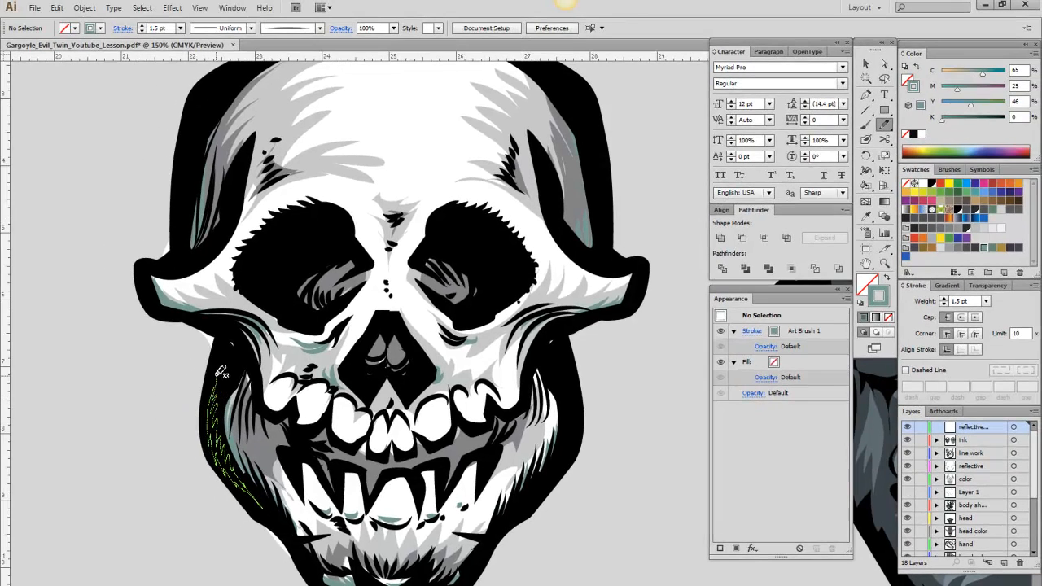
{"action": "left_click_drag", "start_coordinate": [220, 371], "coordinate": [218, 372]}
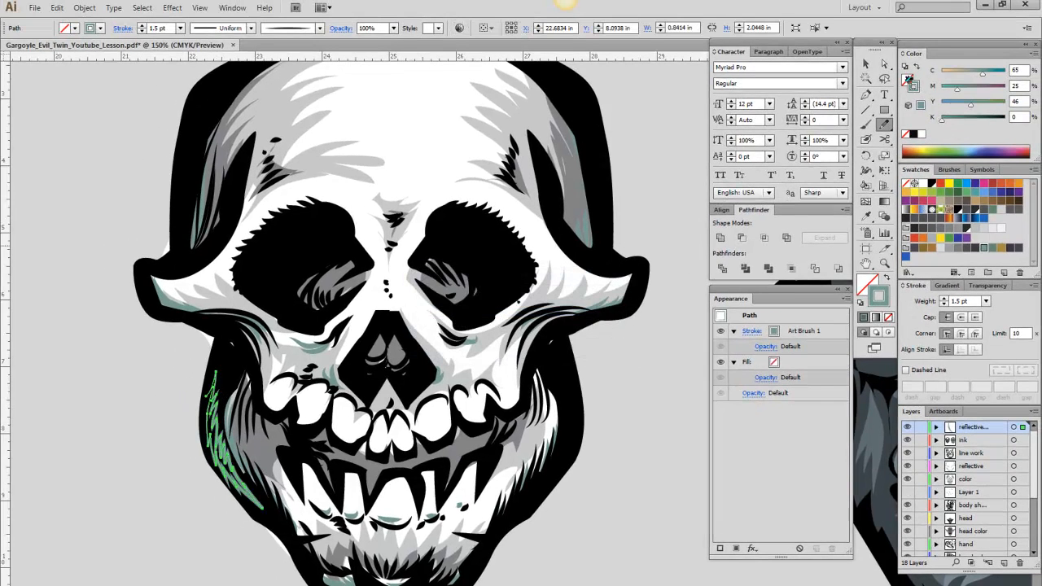
{"action": "left_click", "coordinate": [910, 81]}
{"action": "left_click", "coordinate": [906, 135]}
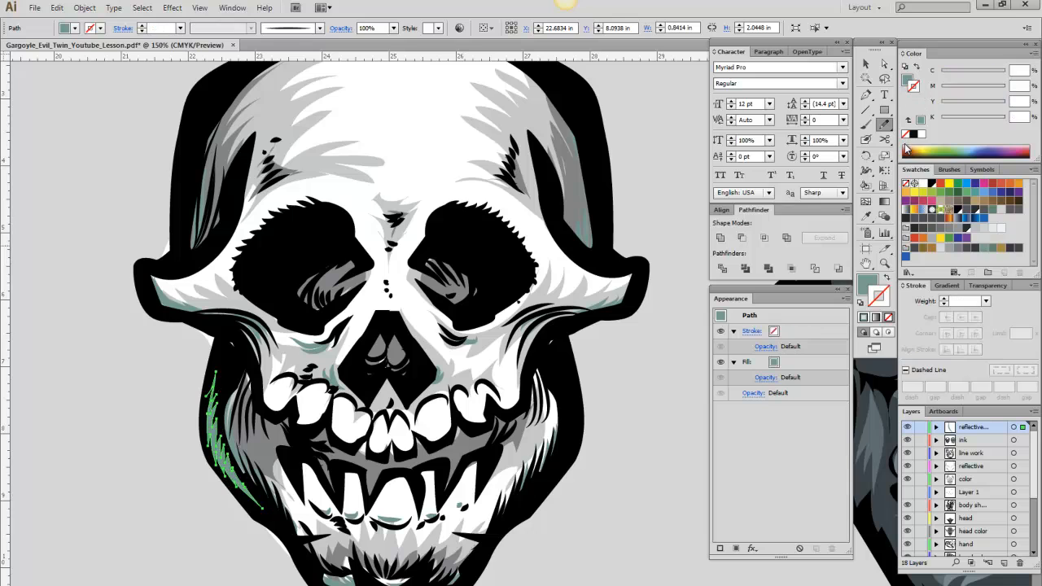
{"action": "left_click", "coordinate": [865, 63]}
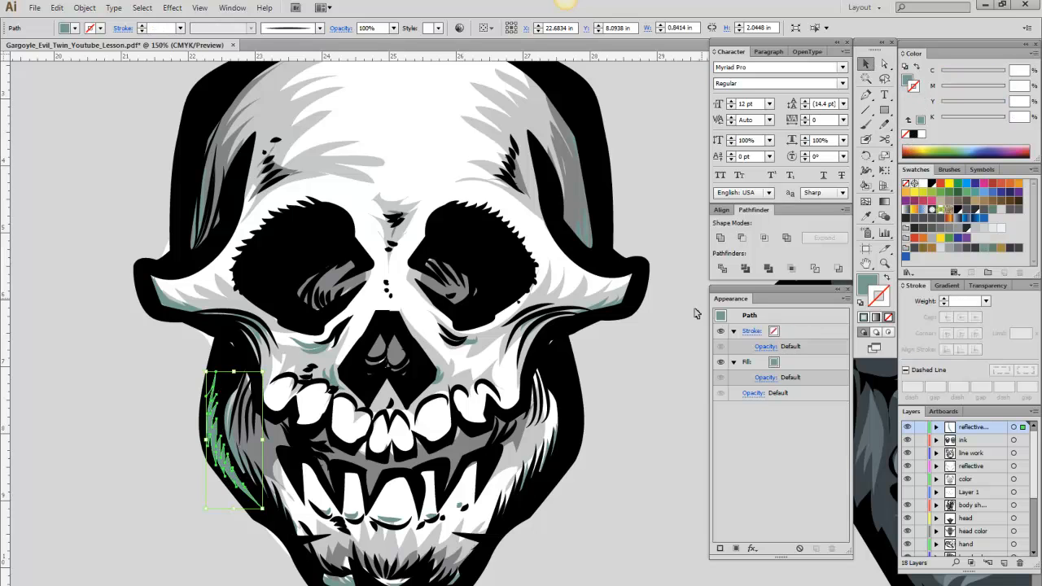
{"action": "left_click", "coordinate": [626, 448]}
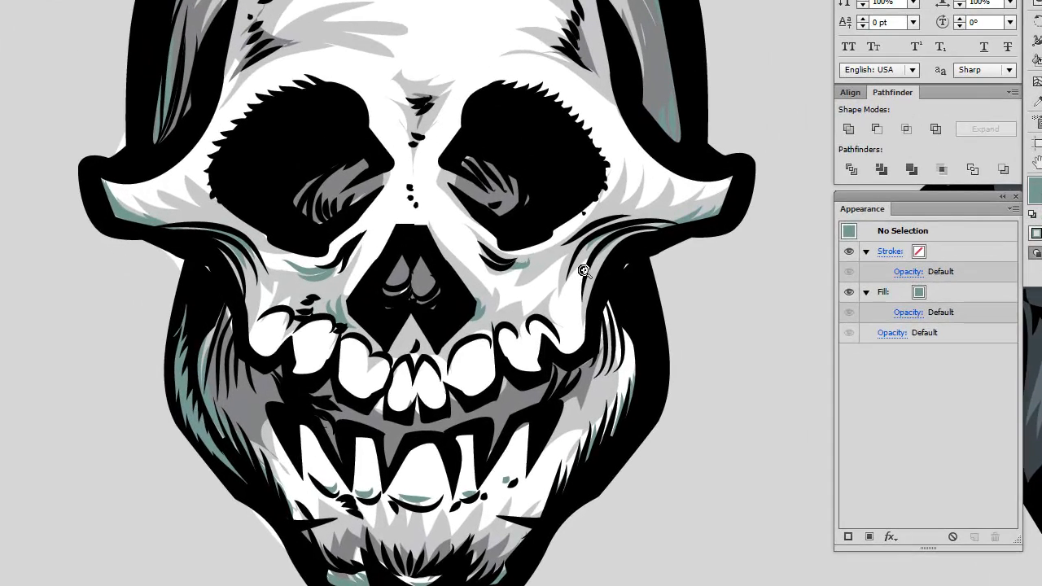
Draw a matching jagged teal reflected-light shape in the black outline along the white skull's right jaw.
{"action": "left_click", "coordinate": [585, 279], "text": "alt"}
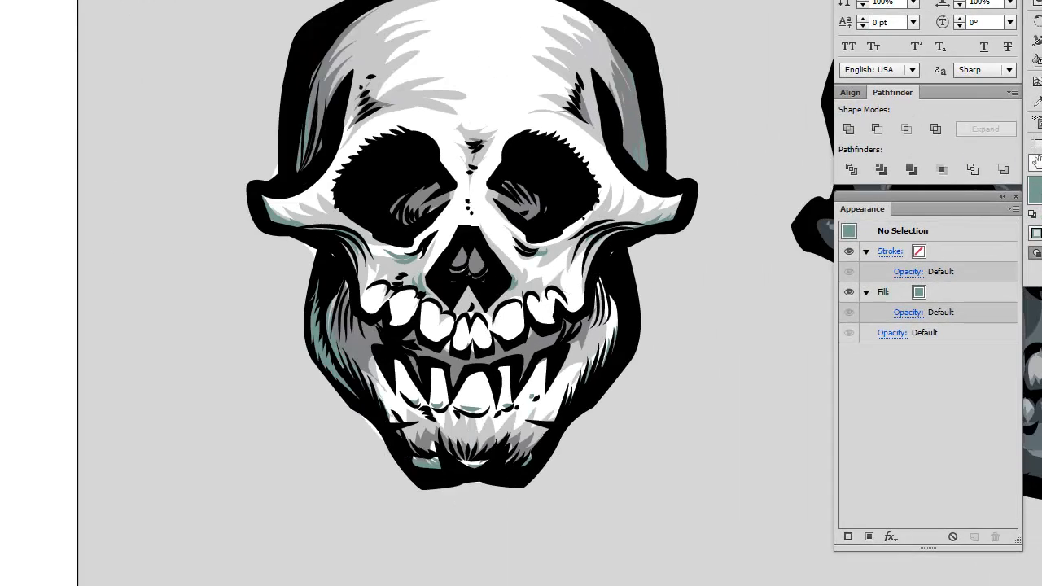
{"action": "left_click", "coordinate": [1035, 162]}
{"action": "left_click_drag", "start_coordinate": [631, 282], "coordinate": [399, 299]}
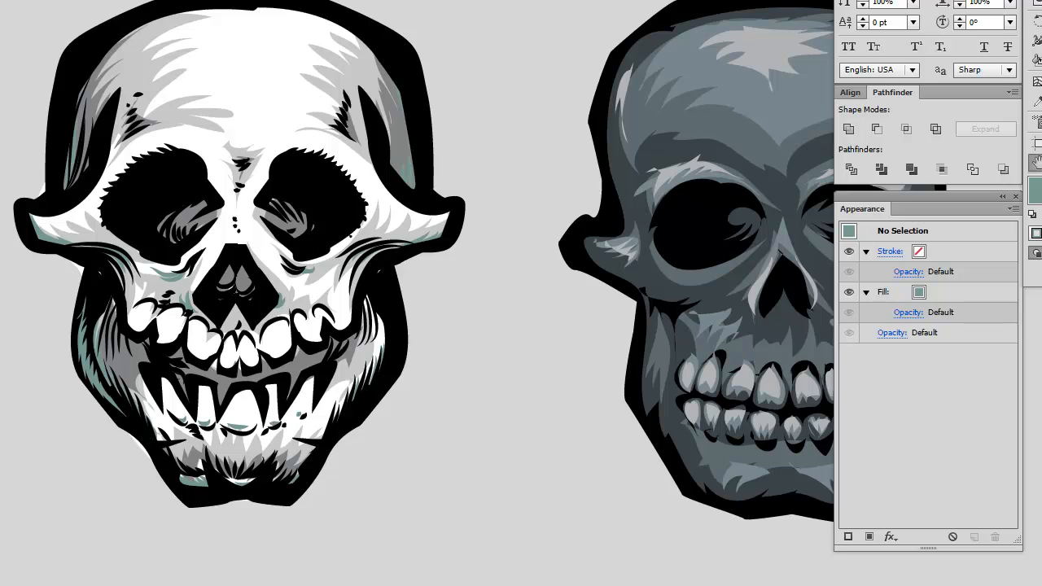
{"action": "key", "text": "p"}
{"action": "mouse_move", "coordinate": [356, 416]}
{"action": "left_mouse_down"}
{"action": "mouse_move", "coordinate": [392, 371]}
{"action": "mouse_move", "coordinate": [392, 350]}
{"action": "mouse_move", "coordinate": [394, 360]}
{"action": "mouse_move", "coordinate": [388, 288]}
{"action": "mouse_move", "coordinate": [402, 359]}
{"action": "mouse_move", "coordinate": [337, 430]}
{"action": "left_mouse_up"}
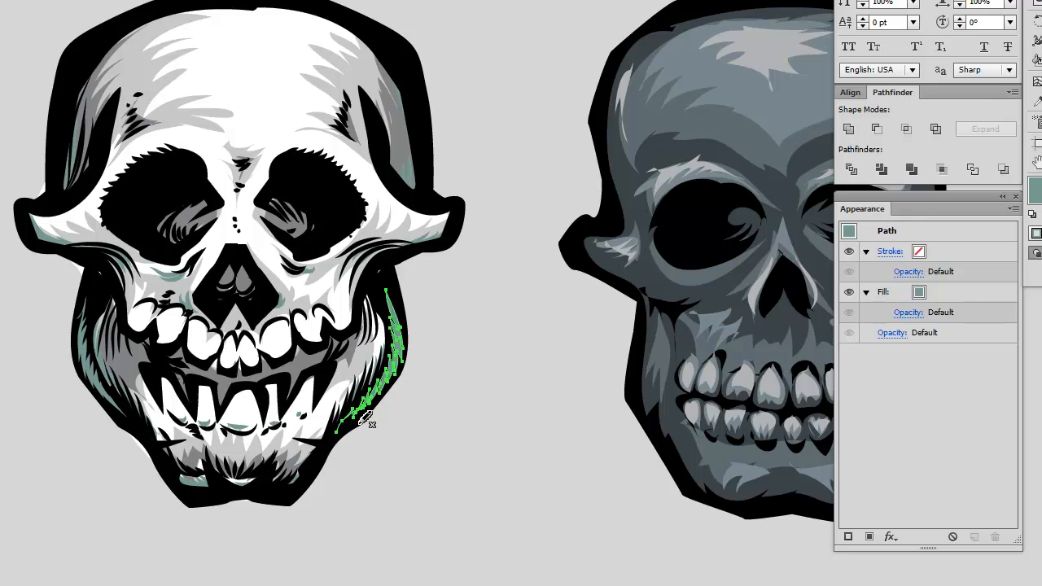
{"action": "left_click", "coordinate": [462, 338]}
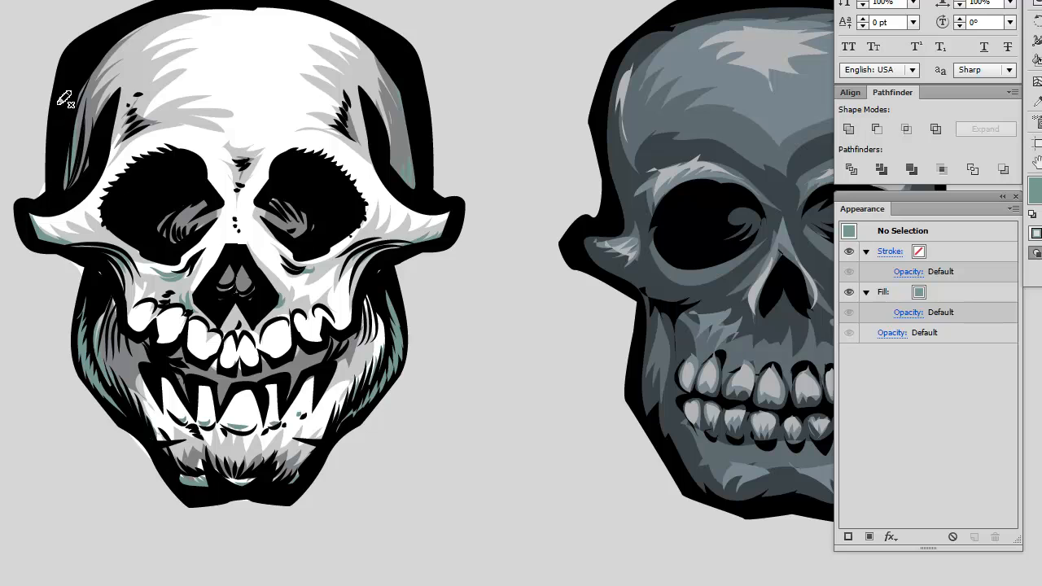
Draw teal reflected-light shapes in the black outline beside both temples and jagged ones along the upper inside of both eye sockets.
{"action": "mouse_move", "coordinate": [58, 99]}
{"action": "left_mouse_down"}
{"action": "mouse_move", "coordinate": [57, 190]}
{"action": "mouse_move", "coordinate": [60, 117]}
{"action": "mouse_move", "coordinate": [62, 90]}
{"action": "left_mouse_up"}
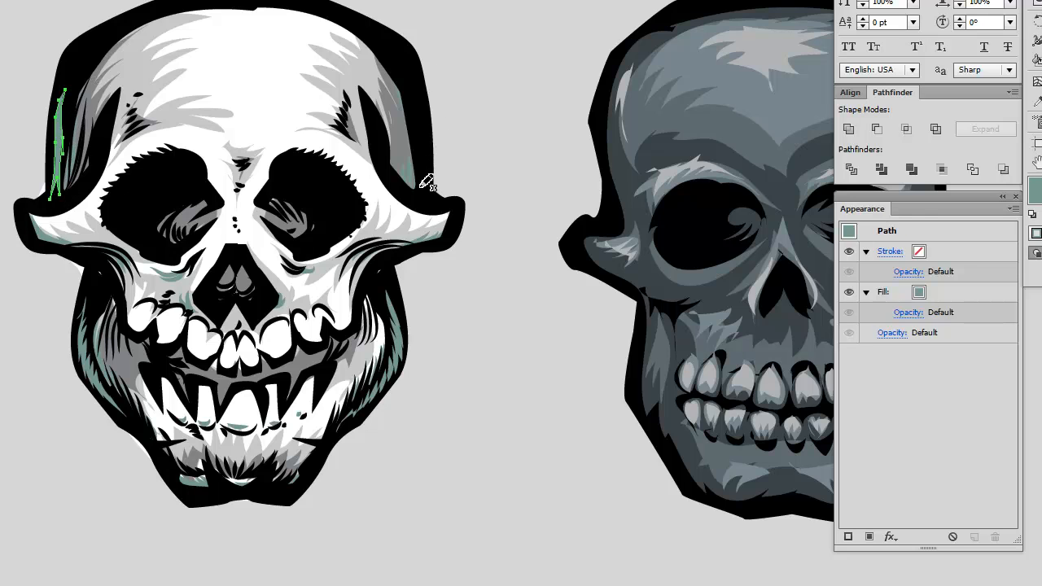
{"action": "mouse_move", "coordinate": [421, 187]}
{"action": "left_mouse_down"}
{"action": "mouse_move", "coordinate": [414, 100]}
{"action": "mouse_move", "coordinate": [424, 187]}
{"action": "left_mouse_up"}
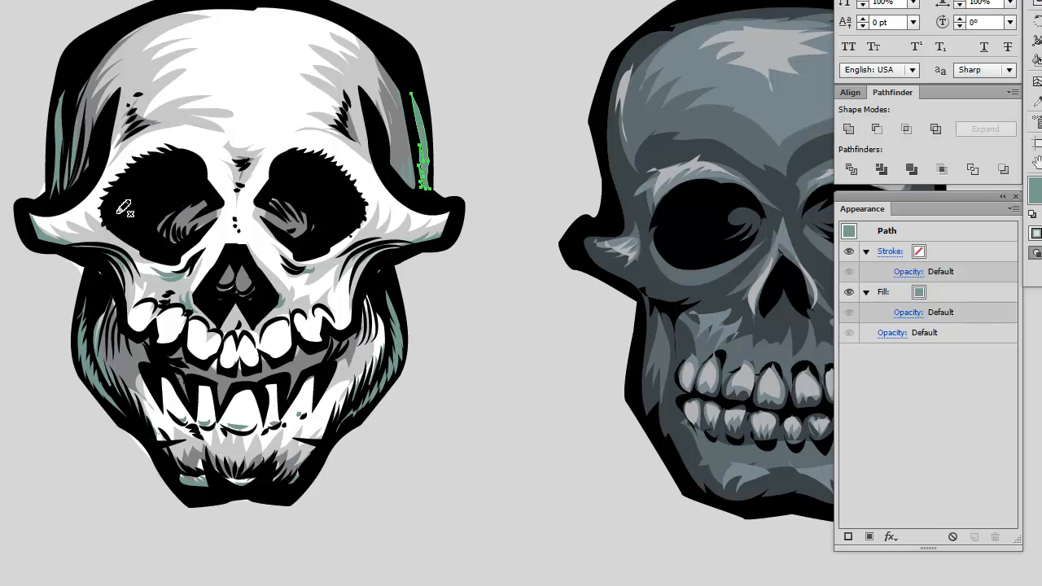
{"action": "mouse_move", "coordinate": [189, 160]}
{"action": "left_mouse_down"}
{"action": "mouse_move", "coordinate": [138, 176]}
{"action": "mouse_move", "coordinate": [149, 175]}
{"action": "mouse_move", "coordinate": [128, 185]}
{"action": "mouse_move", "coordinate": [118, 218]}
{"action": "mouse_move", "coordinate": [127, 195]}
{"action": "mouse_move", "coordinate": [205, 169]}
{"action": "left_mouse_up"}
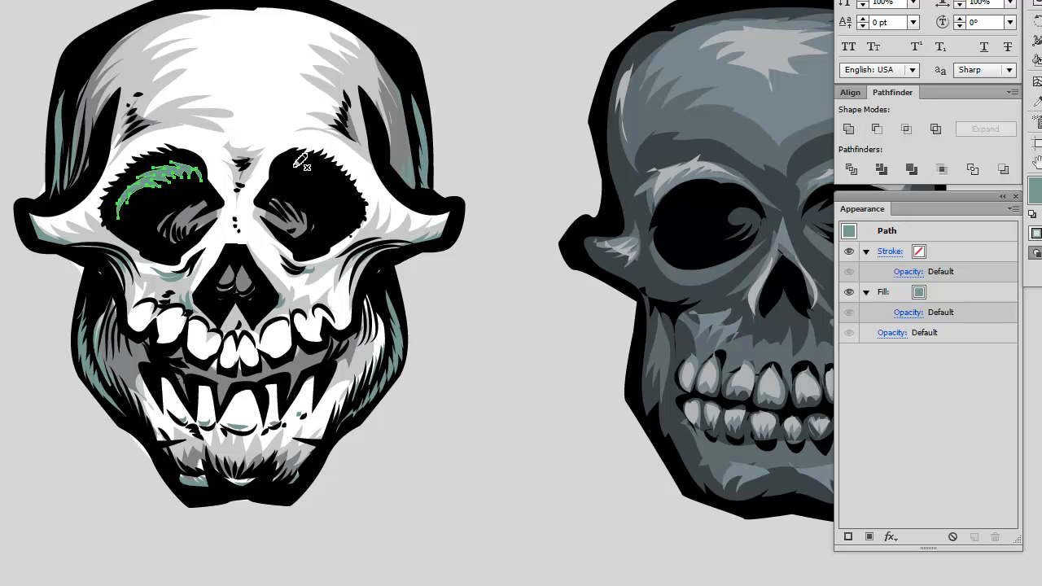
{"action": "mouse_move", "coordinate": [291, 166]}
{"action": "left_mouse_down"}
{"action": "mouse_move", "coordinate": [282, 181]}
{"action": "mouse_move", "coordinate": [316, 176]}
{"action": "mouse_move", "coordinate": [352, 194]}
{"action": "mouse_move", "coordinate": [316, 164]}
{"action": "mouse_move", "coordinate": [287, 166]}
{"action": "left_mouse_up"}
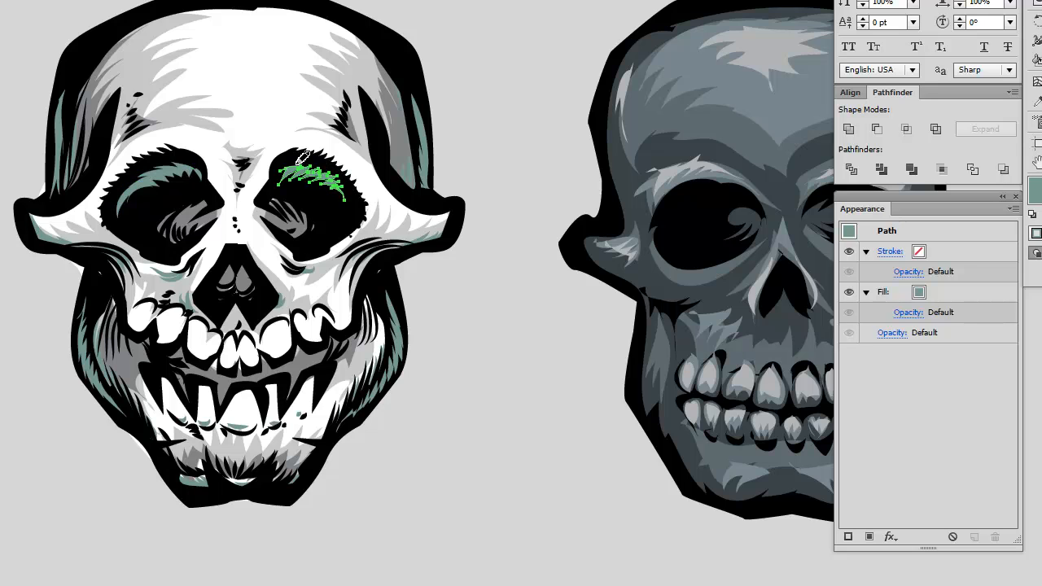
{"action": "left_click", "coordinate": [509, 14]}
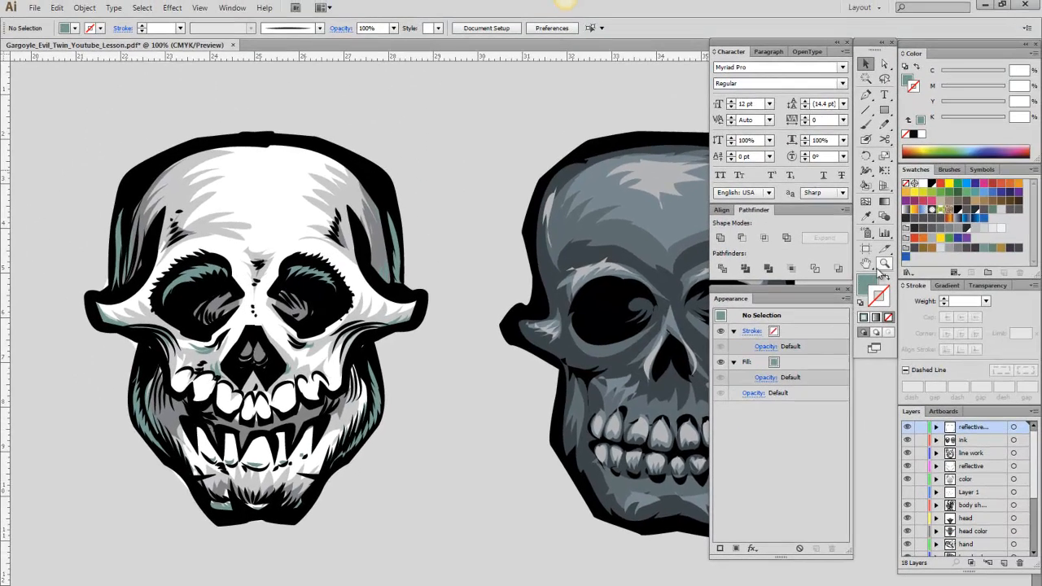
Examine the white skull's reflected light at a smaller scale, comparing it with the gray skull and the gargoyle artwork.
{"action": "left_click", "coordinate": [963, 219]}
{"action": "left_click", "coordinate": [419, 370], "text": "alt"}
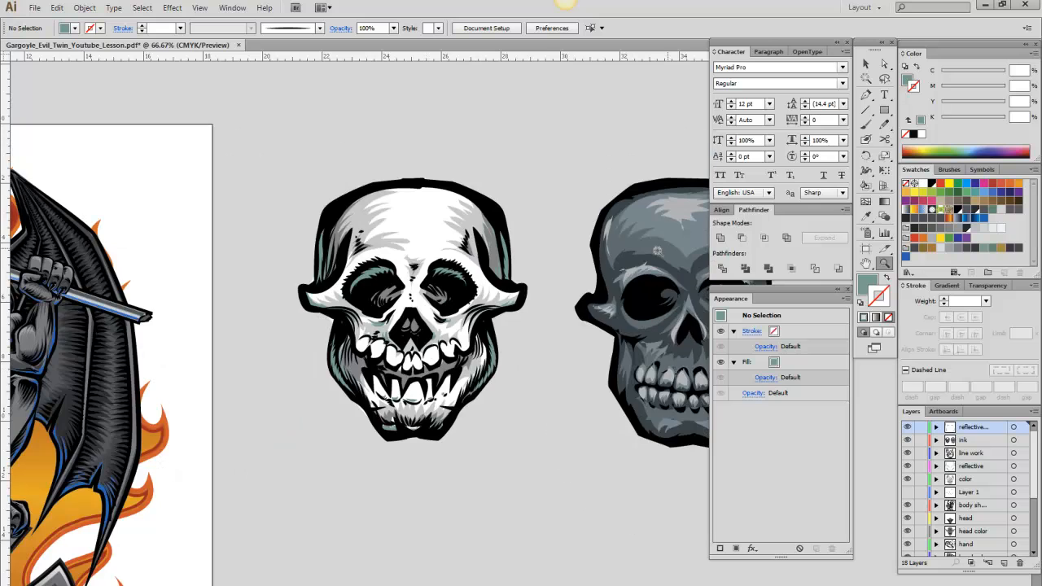
{"action": "left_click", "coordinate": [866, 263]}
{"action": "left_click_drag", "start_coordinate": [579, 321], "coordinate": [405, 363]}
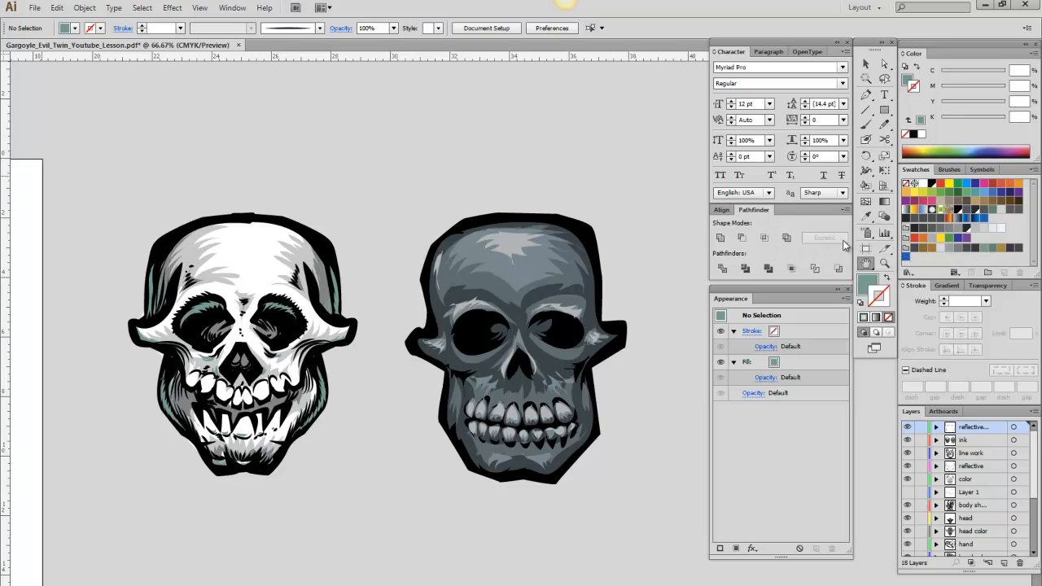
{"action": "left_click", "coordinate": [884, 263]}
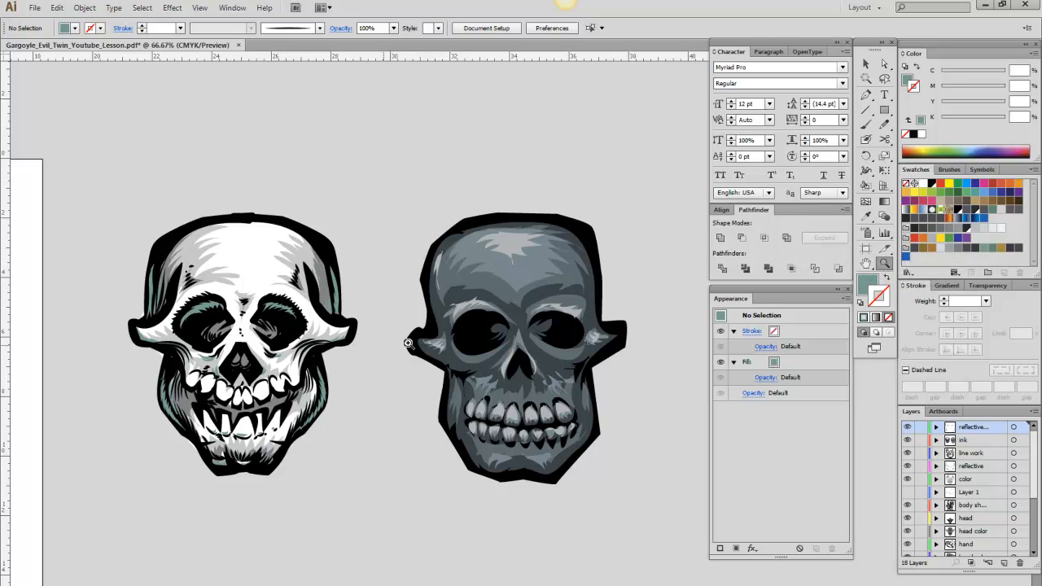
{"action": "key", "text": "h"}
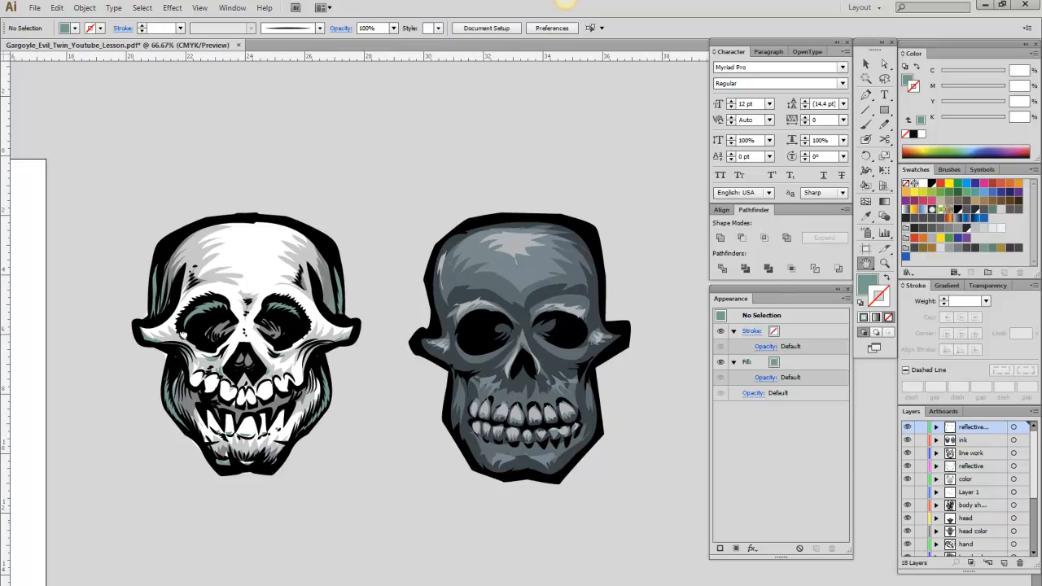
{"action": "left_click_drag", "start_coordinate": [186, 348], "coordinate": [535, 340]}
{"action": "left_click_drag", "start_coordinate": [585, 360], "coordinate": [437, 375]}
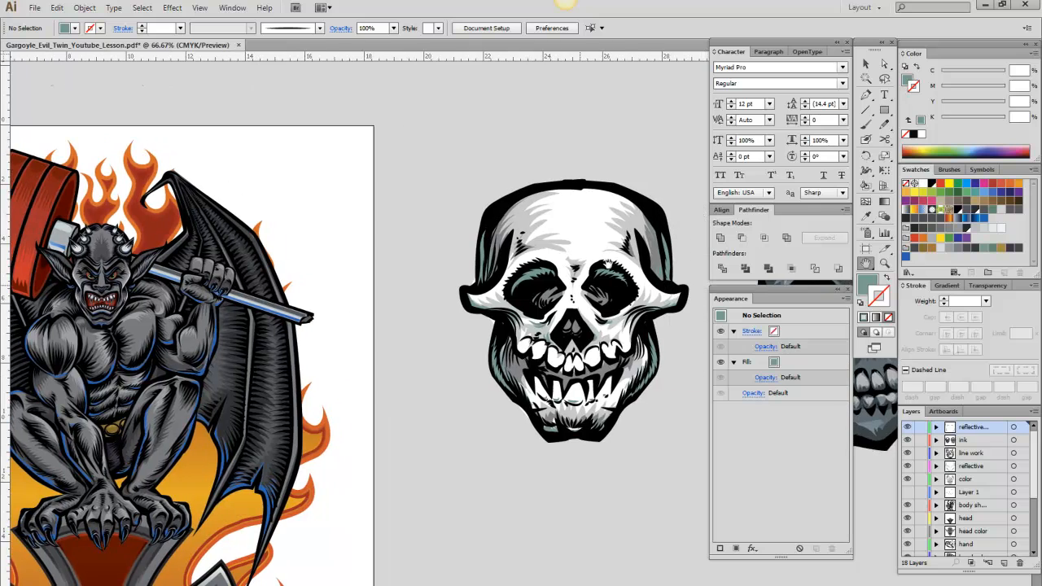
Move the complete white skull closer to the gargoyle artwork, slightly overlapping the artboard's right edge.
{"action": "key", "text": "v"}
{"action": "left_click_drag", "start_coordinate": [449, 145], "coordinate": [691, 497]}
{"action": "left_click_drag", "start_coordinate": [586, 326], "coordinate": [469, 340]}
Move the complete gray skull closer to the white skull and deselect it.
{"action": "key", "text": "h"}
{"action": "left_click_drag", "start_coordinate": [685, 314], "coordinate": [348, 321]}
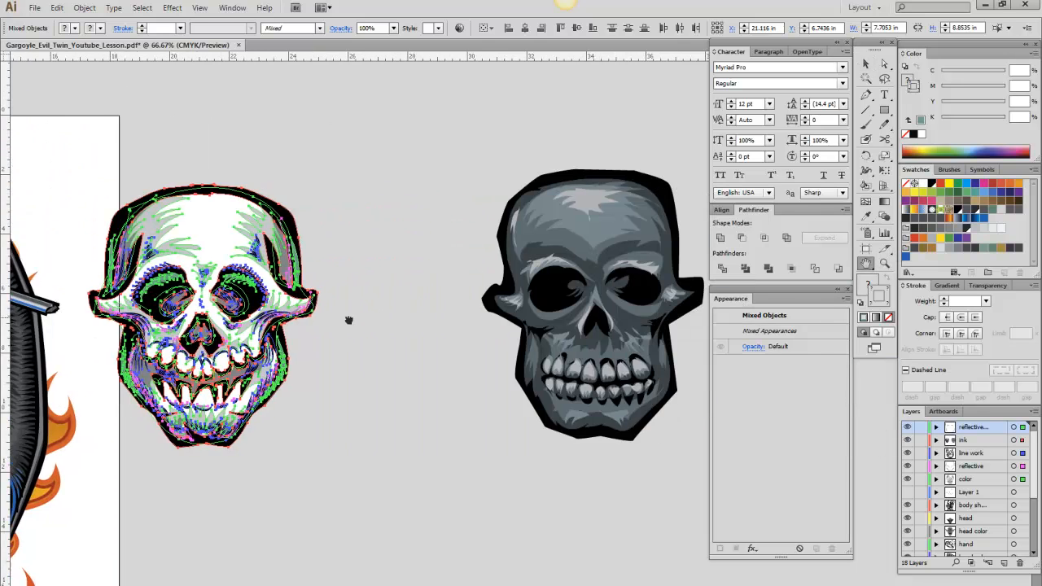
{"action": "key", "text": "v"}
{"action": "left_click_drag", "start_coordinate": [685, 149], "coordinate": [421, 491]}
{"action": "left_click_drag", "start_coordinate": [604, 263], "coordinate": [457, 271]}
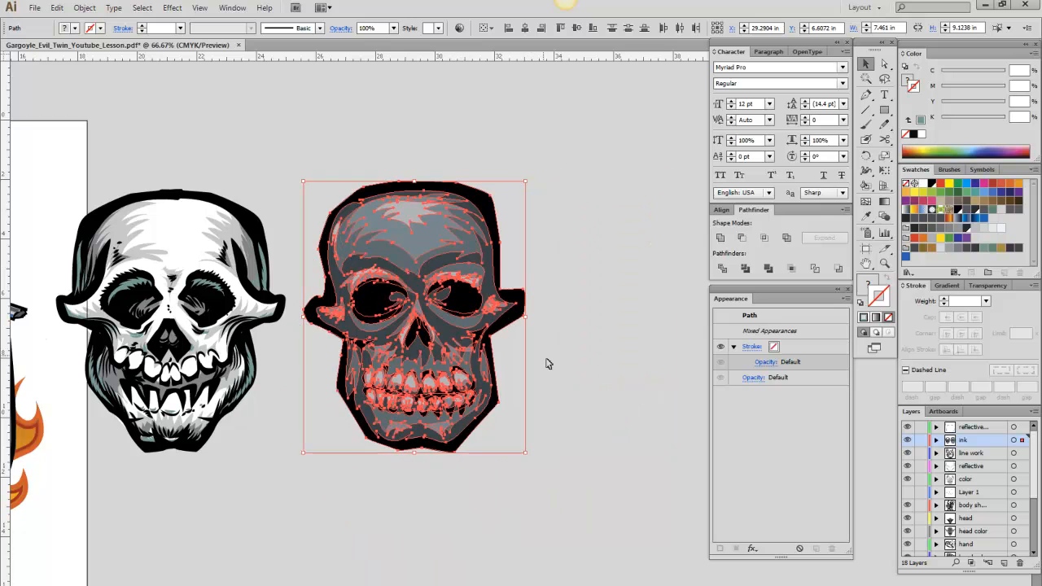
{"action": "left_click", "coordinate": [578, 440]}
Inspect the gray shading shapes on the gargoyle's chest, upper arm and shoulder up close by selecting them one after another.
{"action": "double_click", "coordinate": [867, 262]}
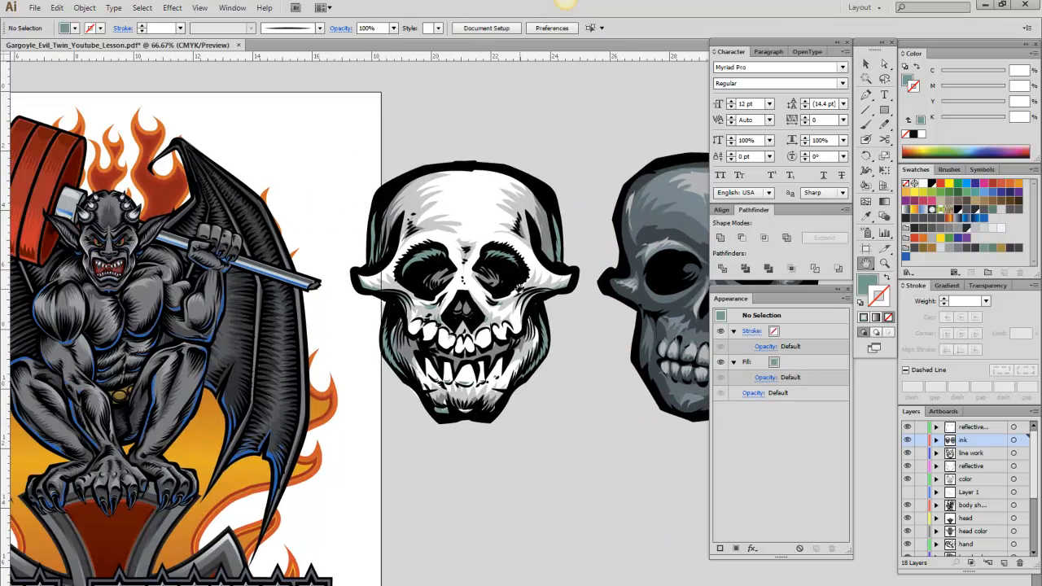
{"action": "left_click_drag", "start_coordinate": [281, 346], "coordinate": [395, 352]}
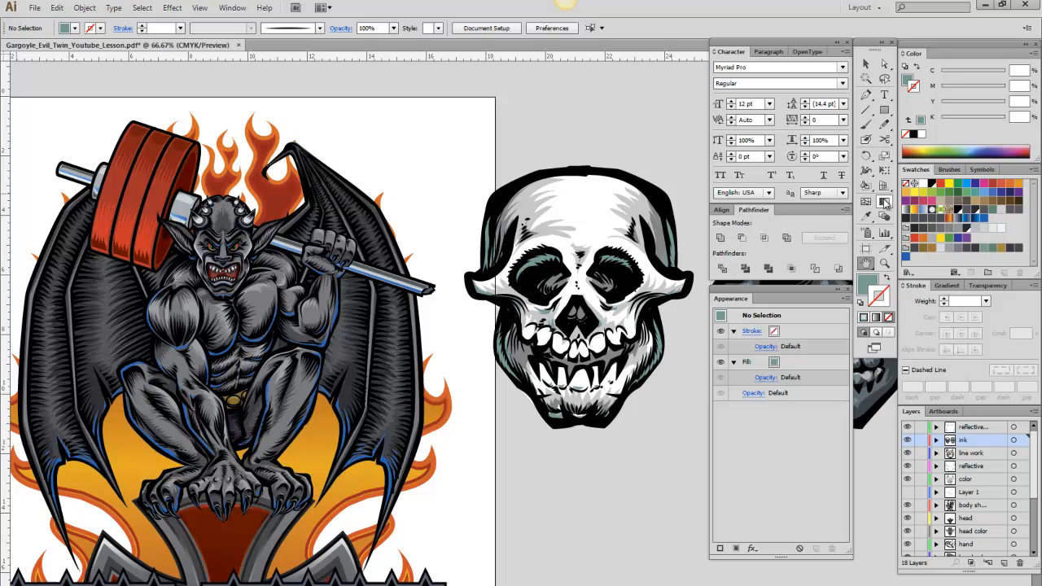
{"action": "left_click", "coordinate": [885, 262]}
{"action": "left_click", "coordinate": [323, 368]}
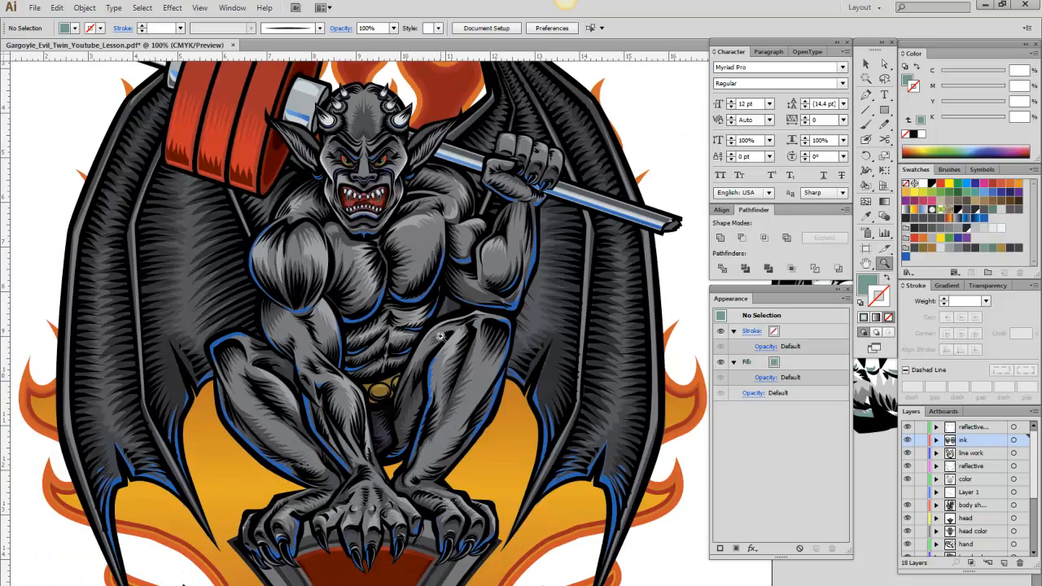
{"action": "left_click", "coordinate": [472, 325]}
{"action": "left_click", "coordinate": [484, 328]}
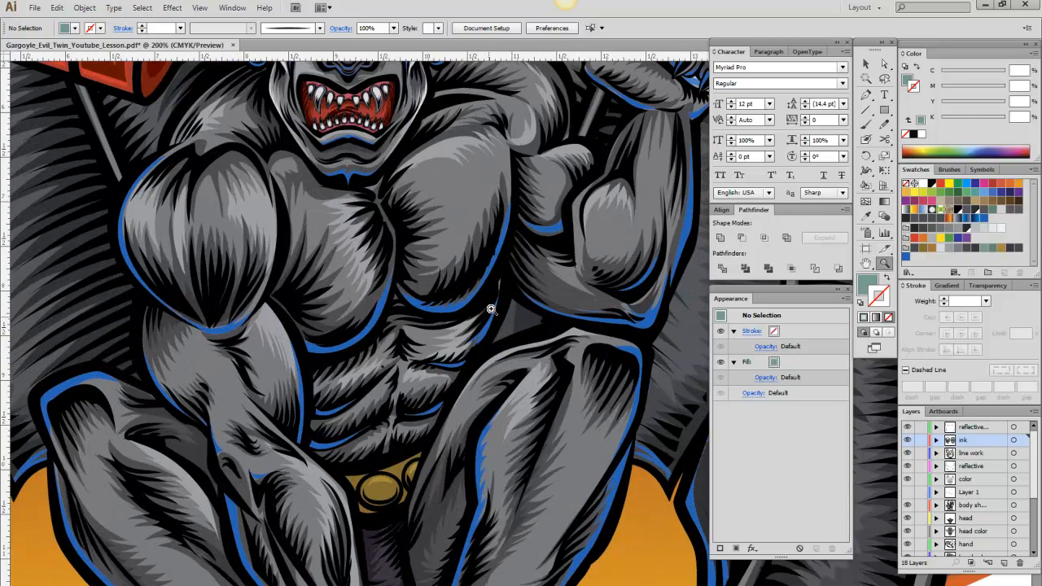
{"action": "left_click", "coordinate": [883, 65]}
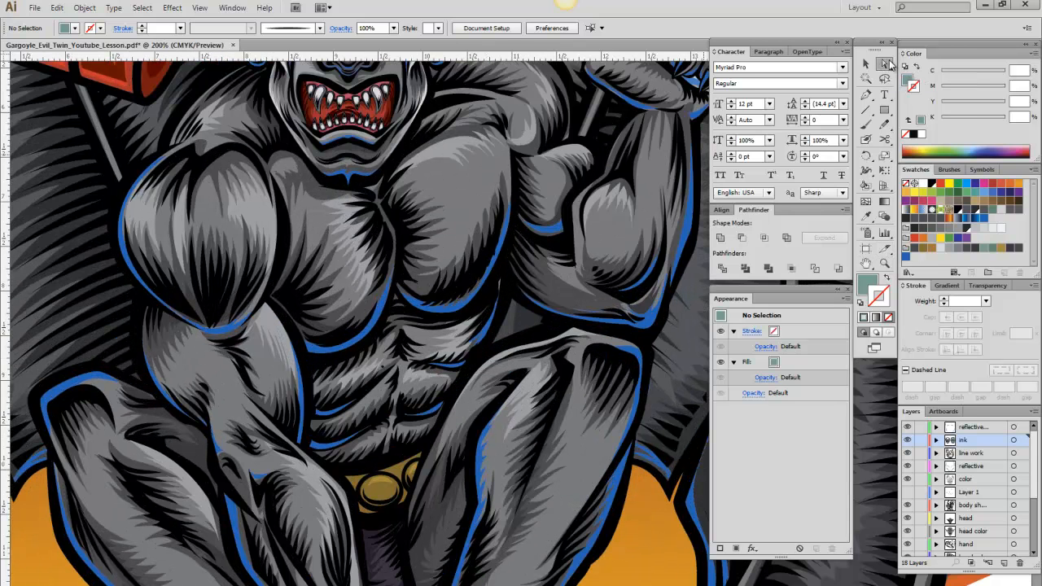
{"action": "left_click", "coordinate": [367, 315]}
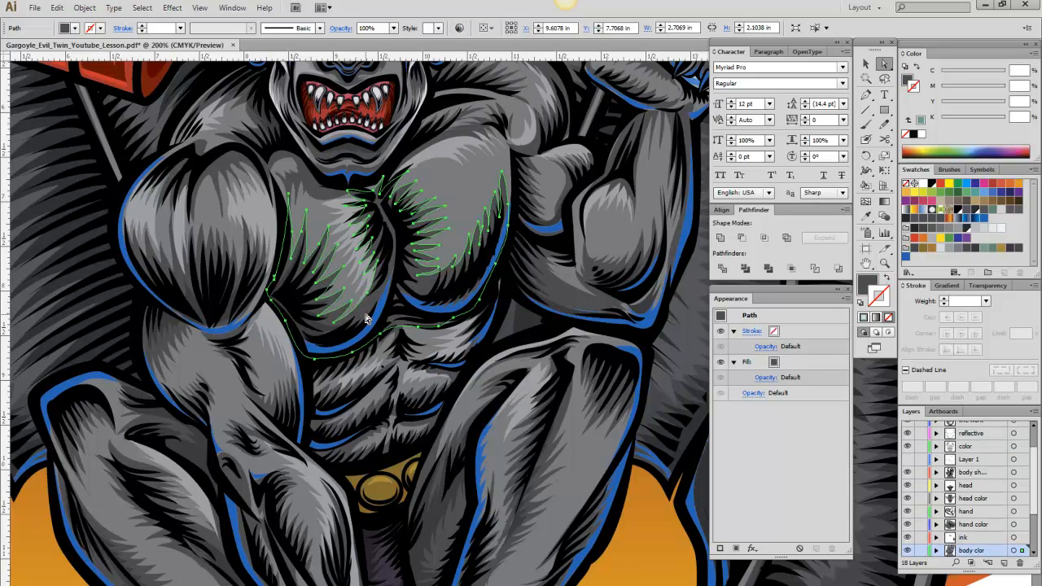
{"action": "left_click", "coordinate": [272, 406]}
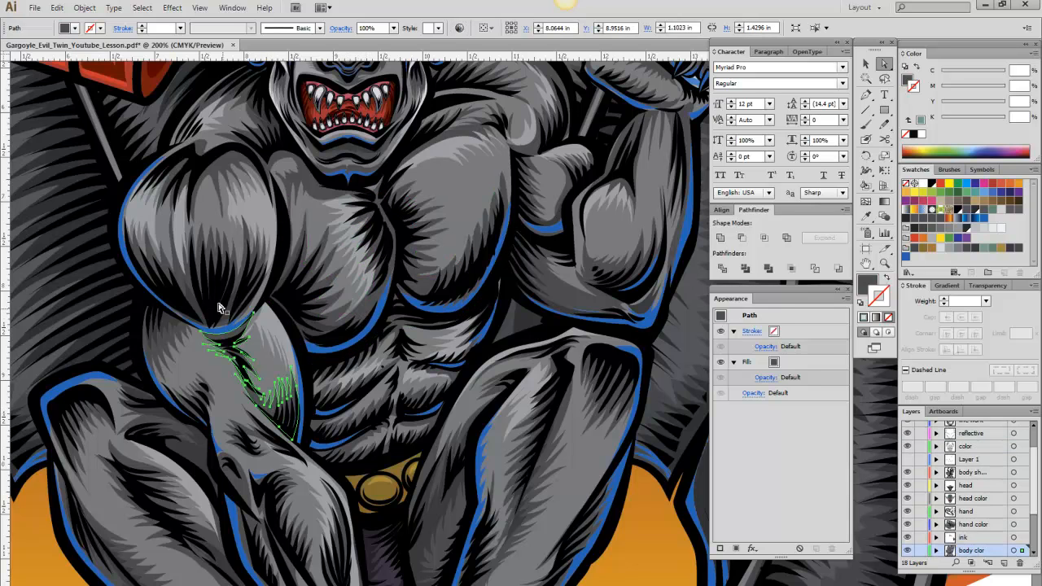
{"action": "left_click", "coordinate": [190, 278]}
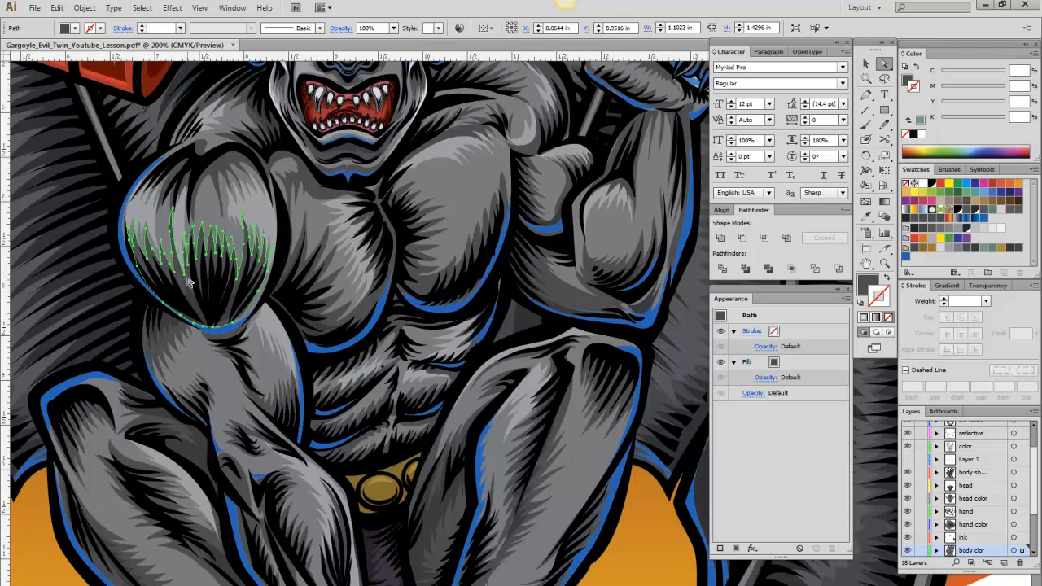
{"action": "left_click", "coordinate": [223, 171]}
{"action": "left_click", "coordinate": [257, 214]}
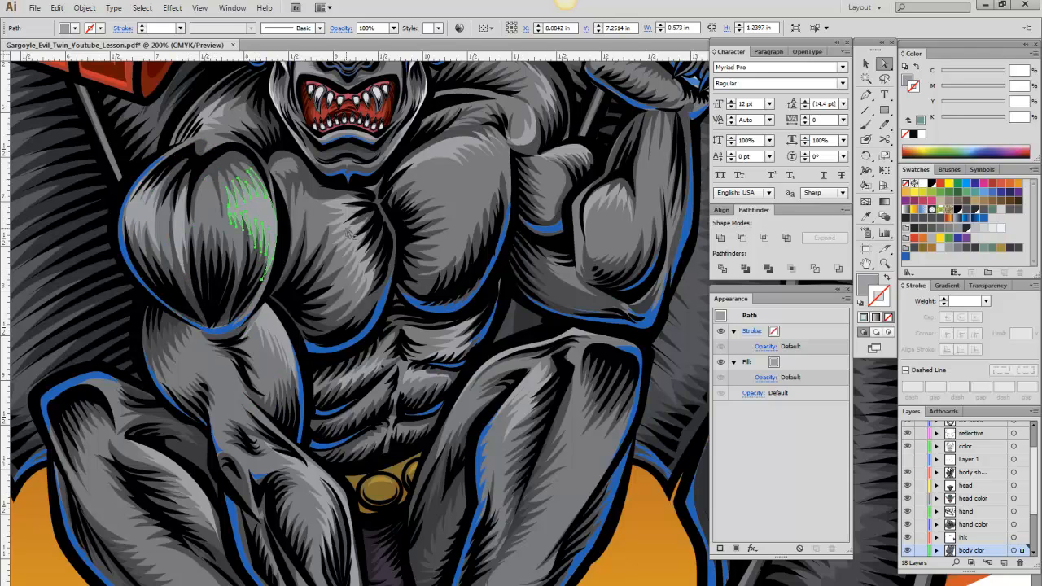
{"action": "left_click", "coordinate": [343, 222]}
{"action": "left_click", "coordinate": [437, 153]}
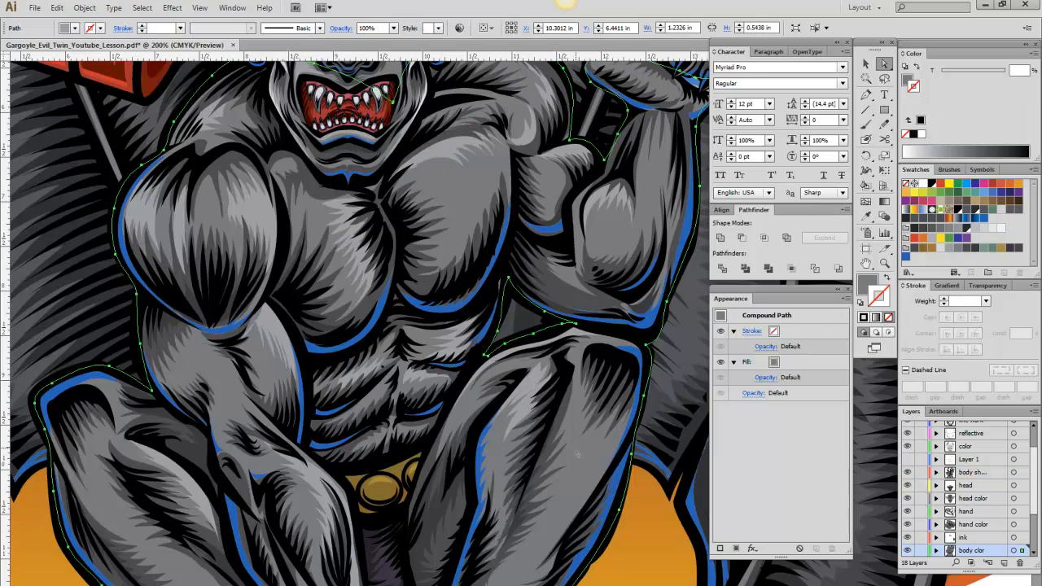
Inspect the highlight and shadow shapes on the gargoyle's two legs by selecting them in turn.
{"action": "left_click", "coordinate": [537, 397]}
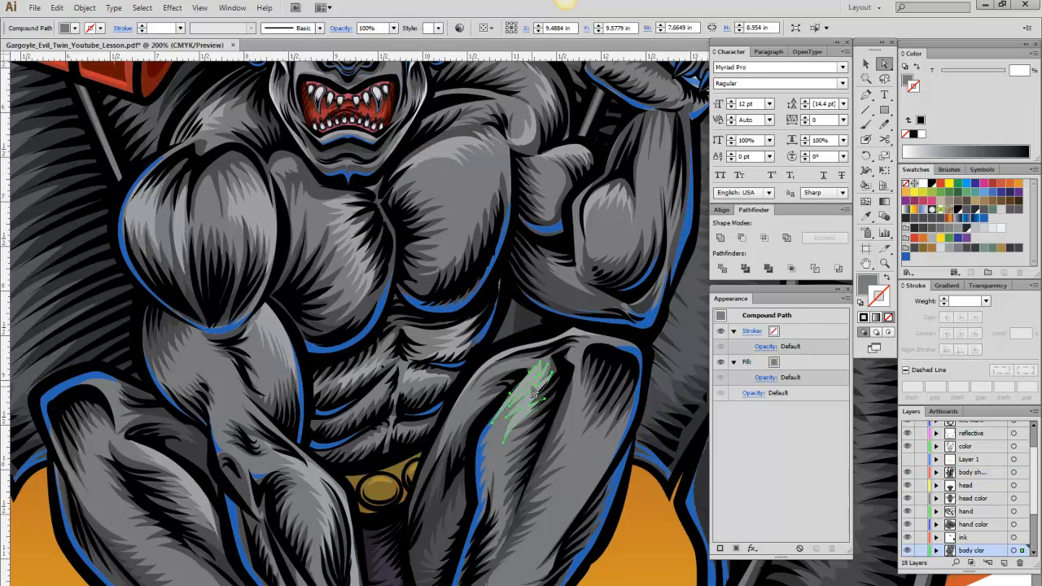
{"action": "left_click", "coordinate": [437, 518]}
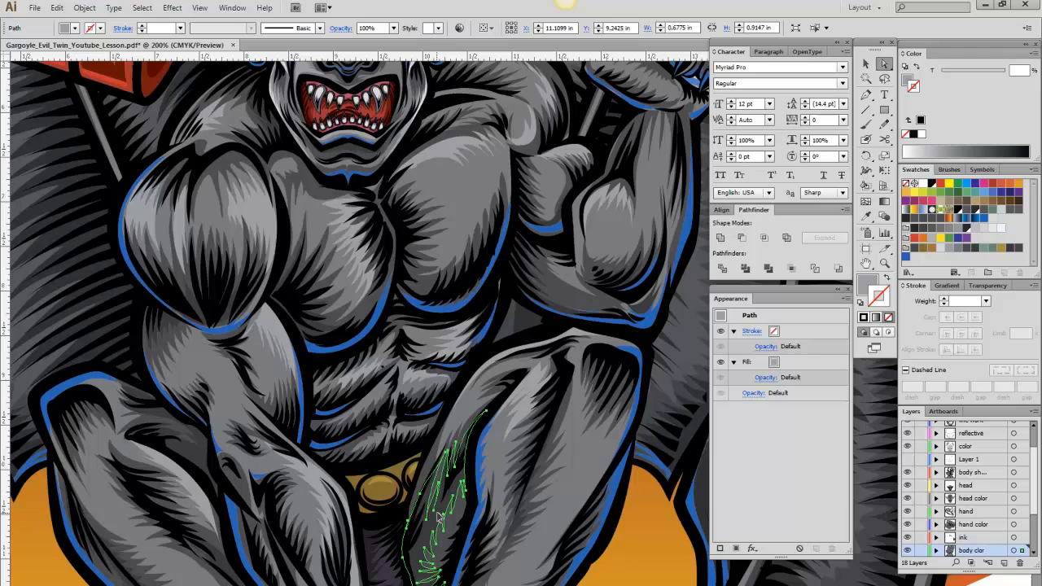
{"action": "left_click", "coordinate": [227, 570]}
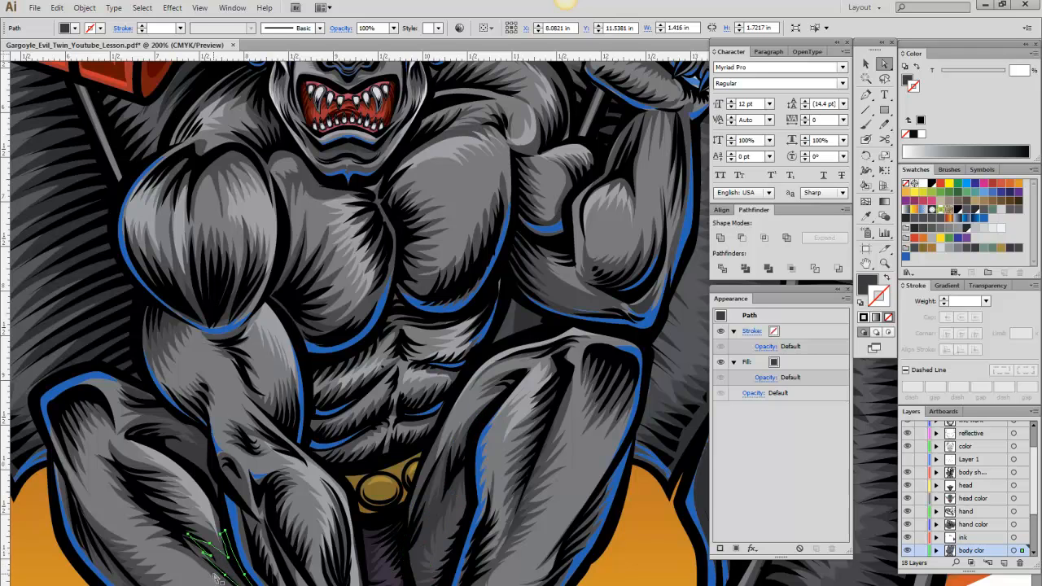
{"action": "left_click", "coordinate": [865, 262]}
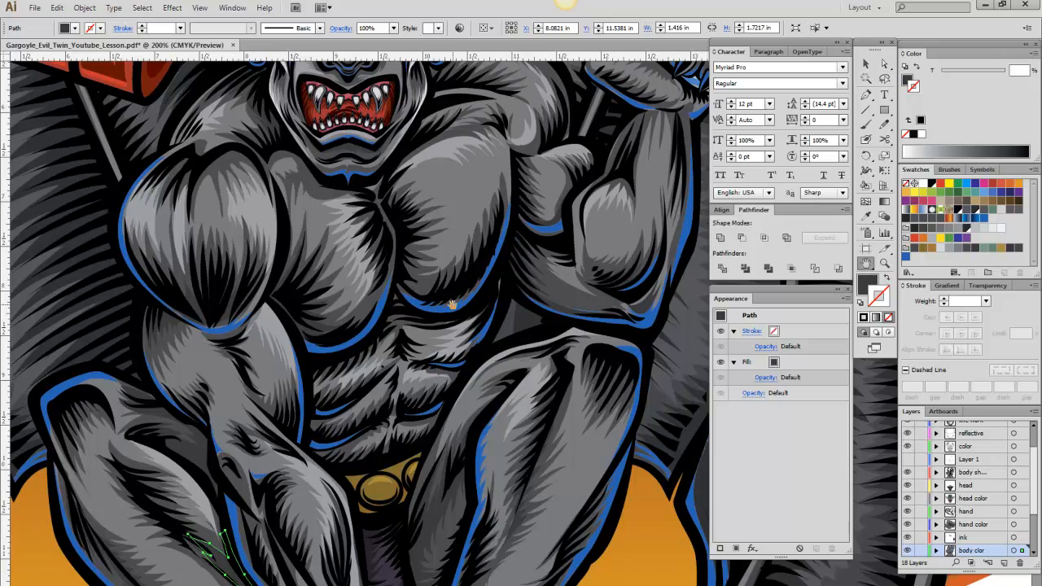
Look over the gargoyle's shading from the face down to the claws, view the whole artwork, and deselect the leg shape.
{"action": "left_click_drag", "start_coordinate": [453, 308], "coordinate": [466, 472]}
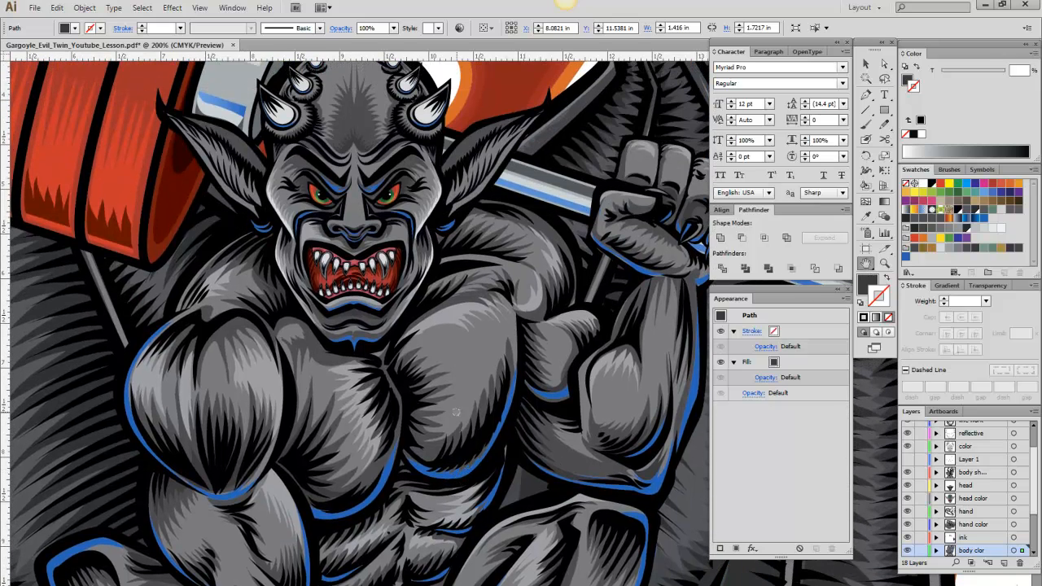
{"action": "left_click_drag", "start_coordinate": [456, 412], "coordinate": [460, 460]}
{"action": "scroll", "coordinate": [465, 472], "scroll_direction": "down", "scroll_amount": 10}
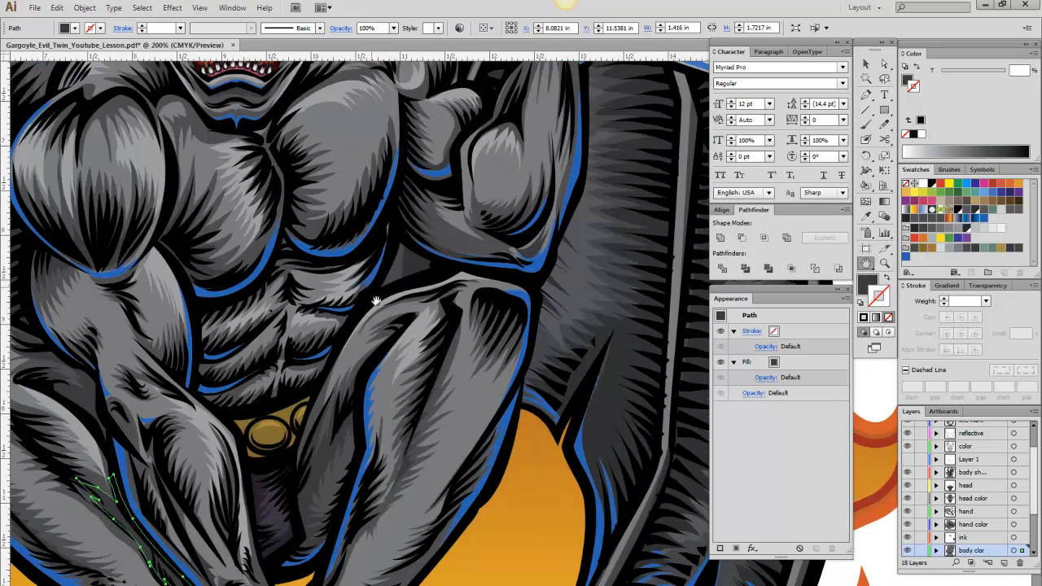
{"action": "scroll", "coordinate": [376, 418], "scroll_direction": "down", "scroll_amount": 5}
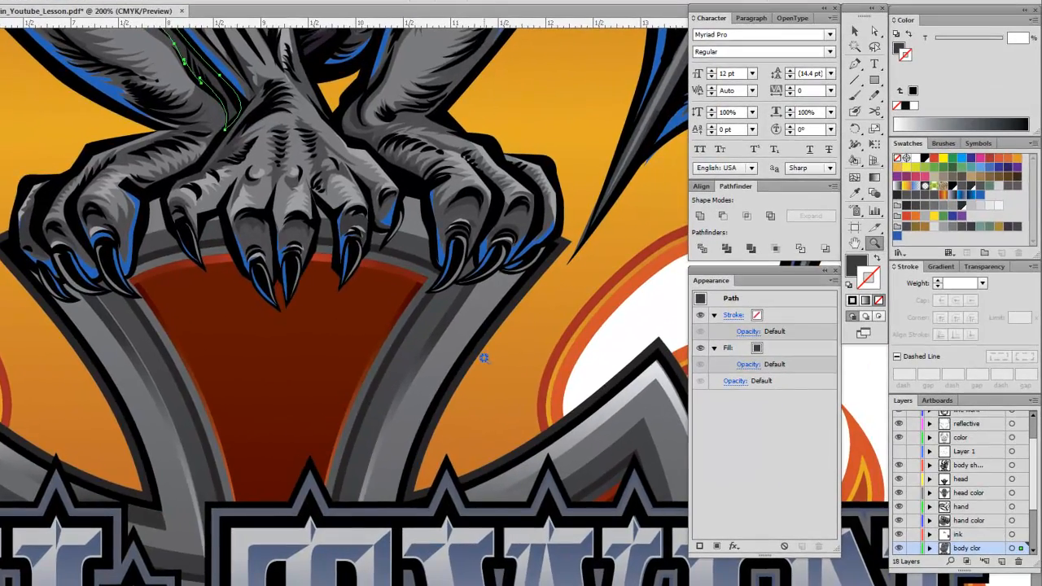
{"action": "key", "text": "ctrl+minus"}
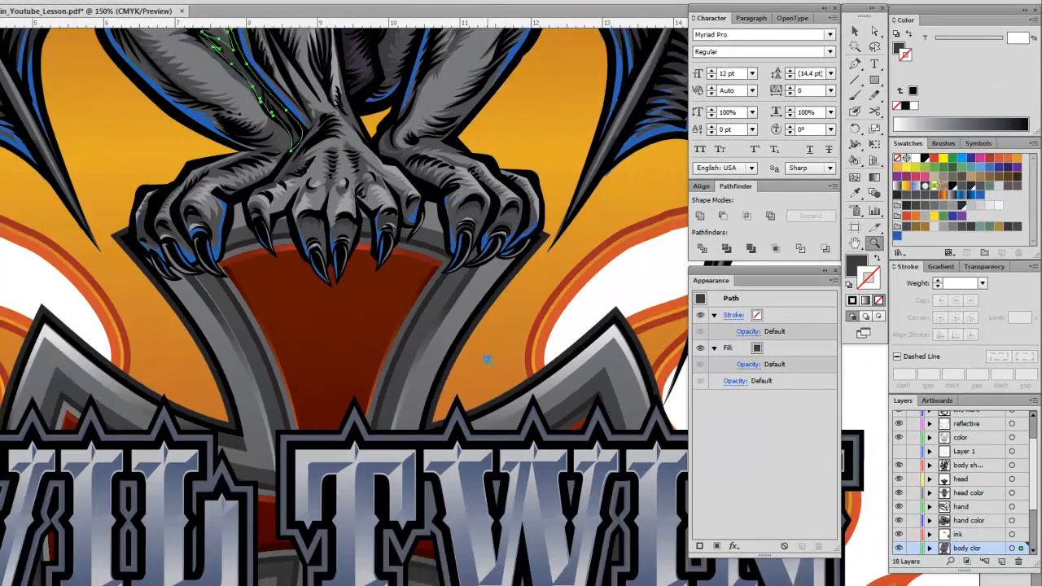
{"action": "key", "text": "ctrl+minus"}
{"action": "key", "text": "ctrl+minus"}
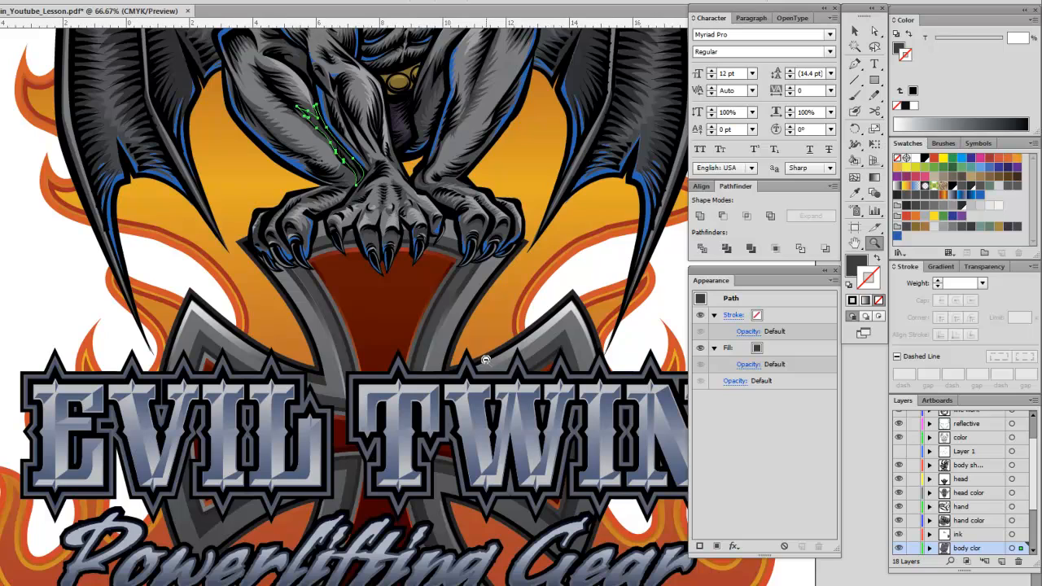
{"action": "left_click", "coordinate": [855, 243]}
{"action": "left_click_drag", "start_coordinate": [487, 259], "coordinate": [402, 399]}
{"action": "left_click", "coordinate": [857, 31]}
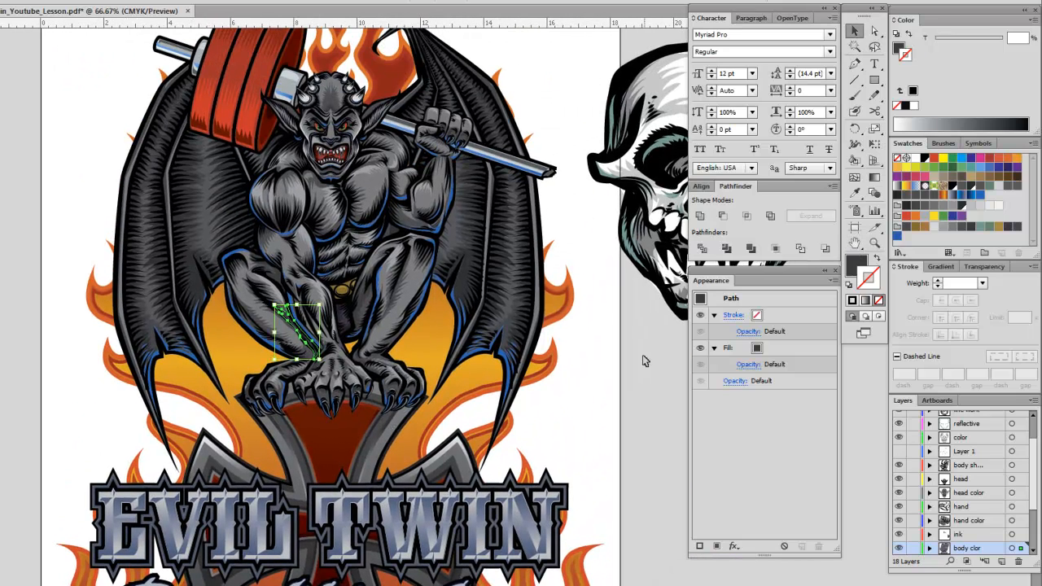
{"action": "left_click", "coordinate": [646, 378]}
Show the variants of the Pen tool and choose the Convert Anchor Point tool.
{"action": "left_click", "coordinate": [854, 245]}
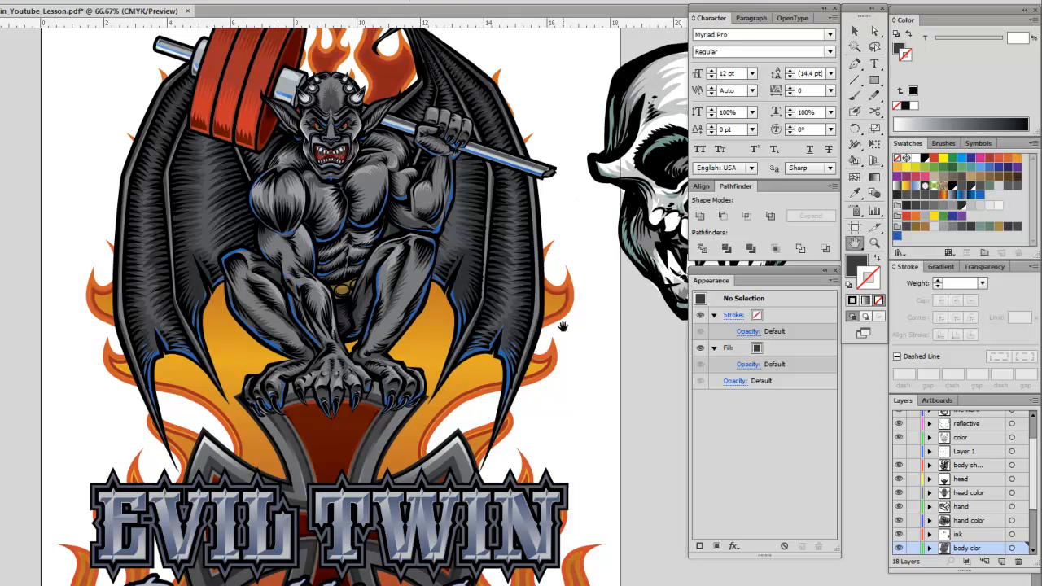
{"action": "left_click_drag", "start_coordinate": [546, 331], "coordinate": [469, 357]}
{"action": "left_click", "coordinate": [857, 64]}
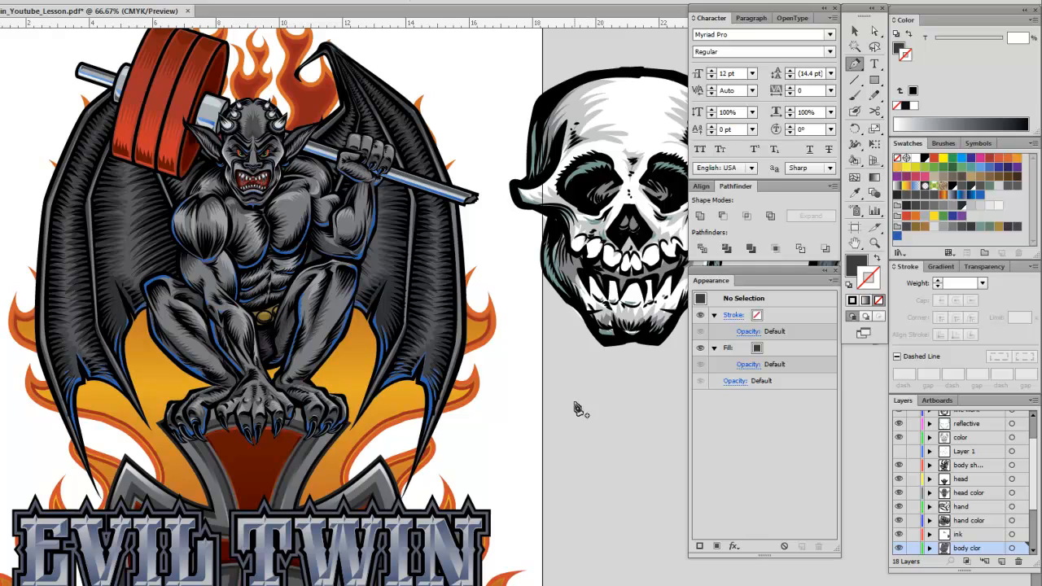
{"action": "left_click_drag", "start_coordinate": [855, 65], "coordinate": [735, 122]}
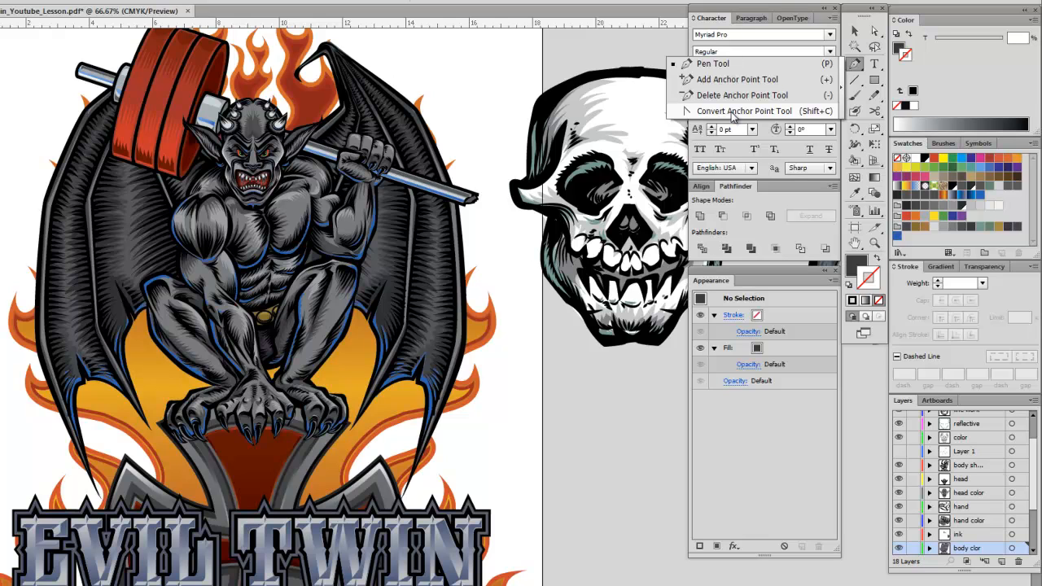
{"action": "left_click_drag", "start_coordinate": [735, 114], "coordinate": [737, 112]}
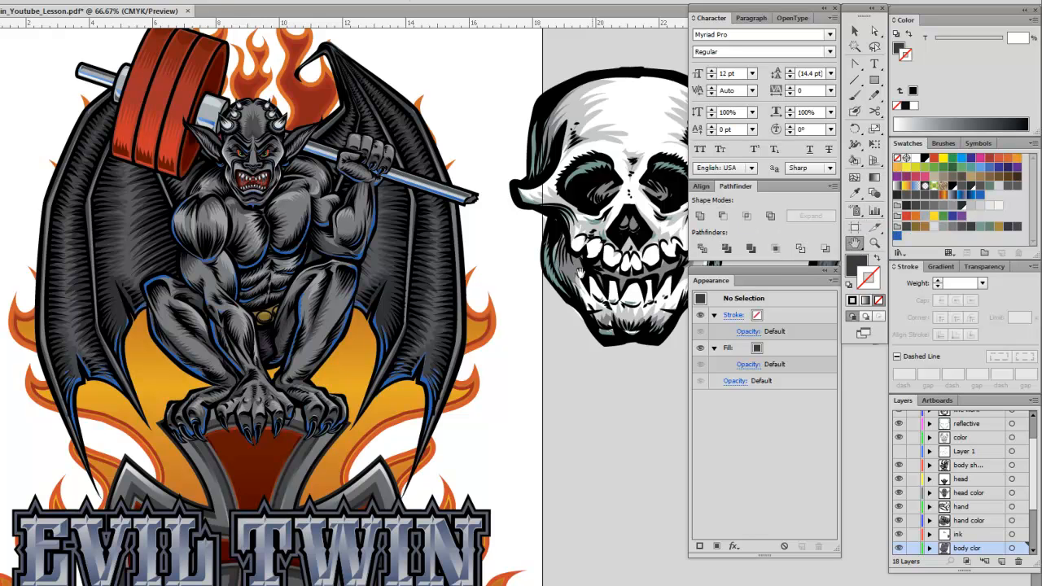
Draw a dark gray fan-shaped hatching shape with pointed spikes below the white skull using the Pencil tool, and deselect it.
{"action": "left_click_drag", "start_coordinate": [532, 279], "coordinate": [446, 302]}
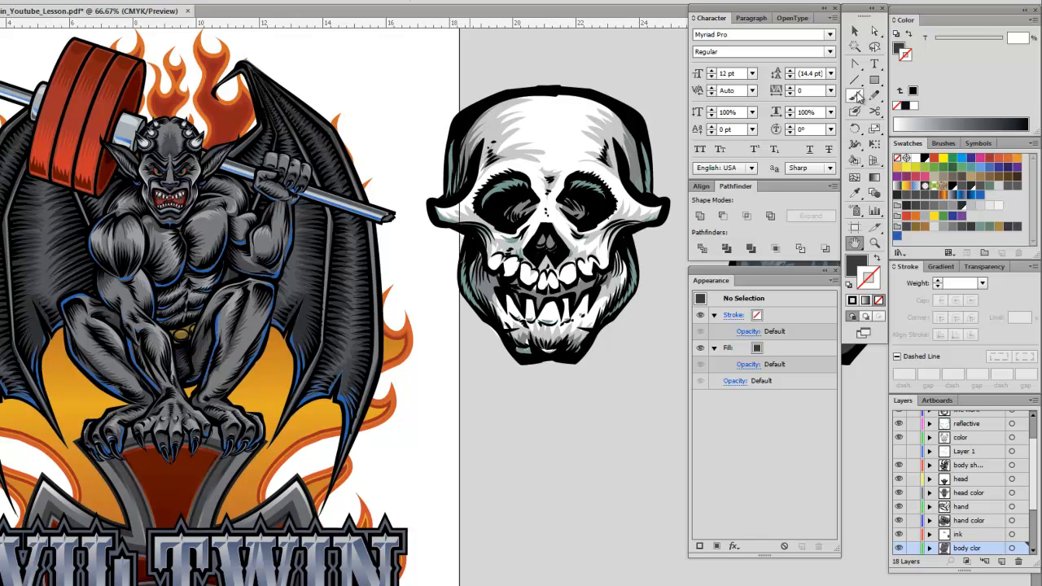
{"action": "key", "text": "n"}
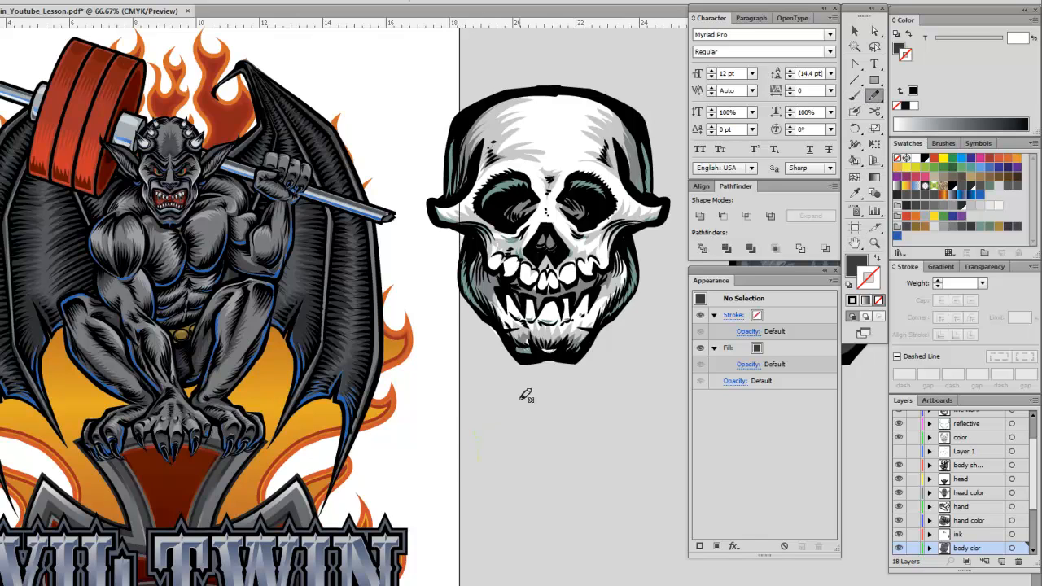
{"action": "mouse_move", "coordinate": [611, 445]}
{"action": "left_mouse_down"}
{"action": "mouse_move", "coordinate": [586, 493]}
{"action": "mouse_move", "coordinate": [464, 516]}
{"action": "mouse_move", "coordinate": [488, 423]}
{"action": "left_mouse_up"}
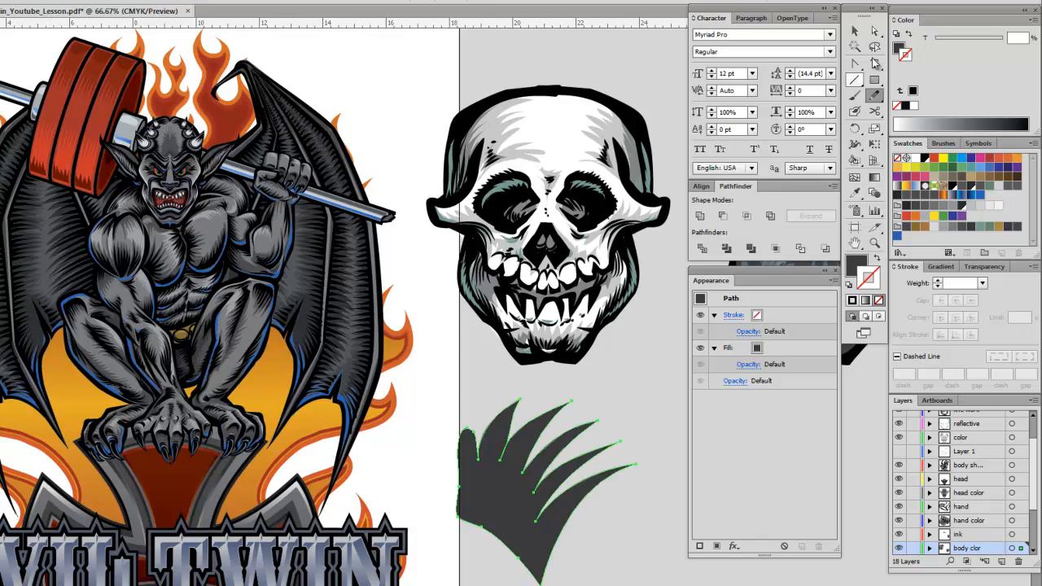
{"action": "left_click", "coordinate": [874, 30]}
{"action": "left_click", "coordinate": [639, 395]}
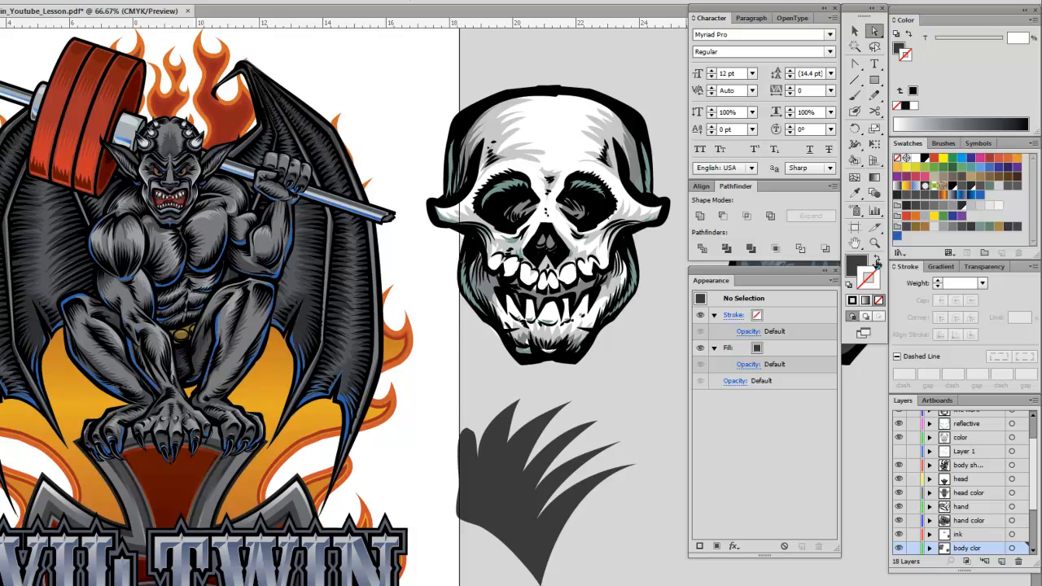
Bend the first three pointed spikes of the hatching shape into rounder curves by adjusting the direction handles of their tip anchors.
{"action": "left_click", "coordinate": [874, 244]}
{"action": "left_click", "coordinate": [603, 474]}
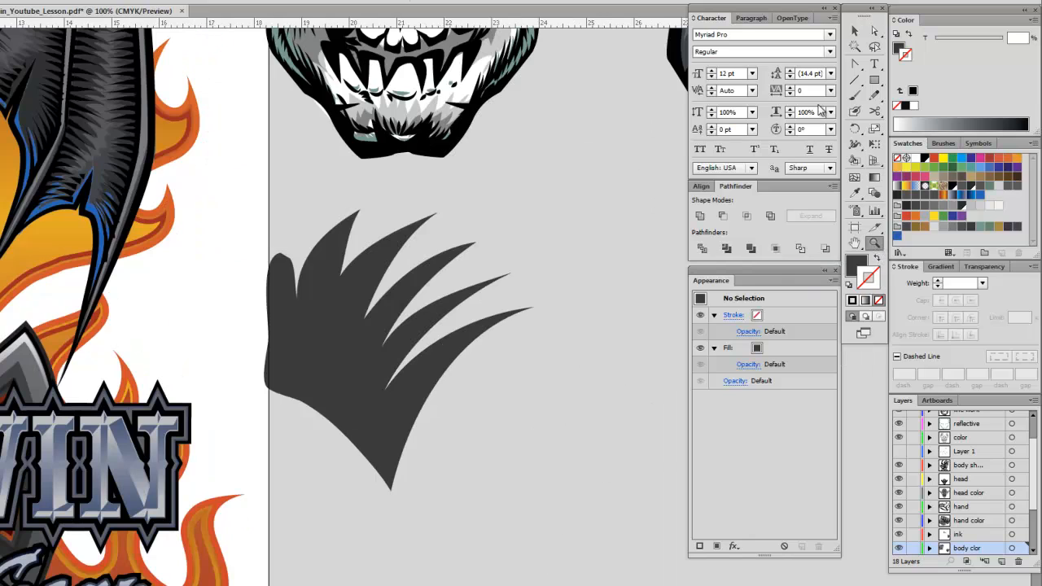
{"action": "left_click", "coordinate": [874, 30]}
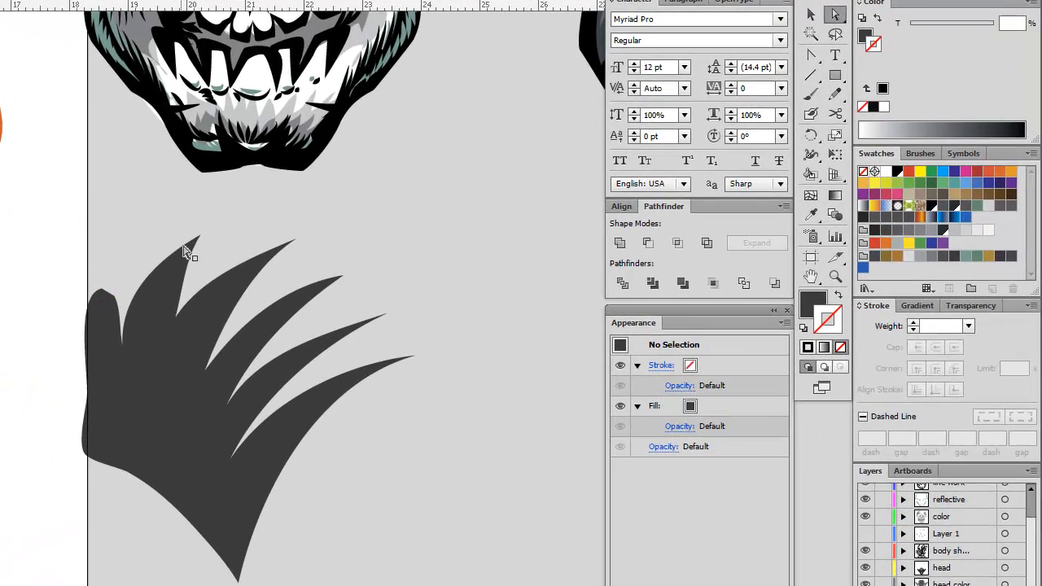
{"action": "left_click", "coordinate": [197, 241]}
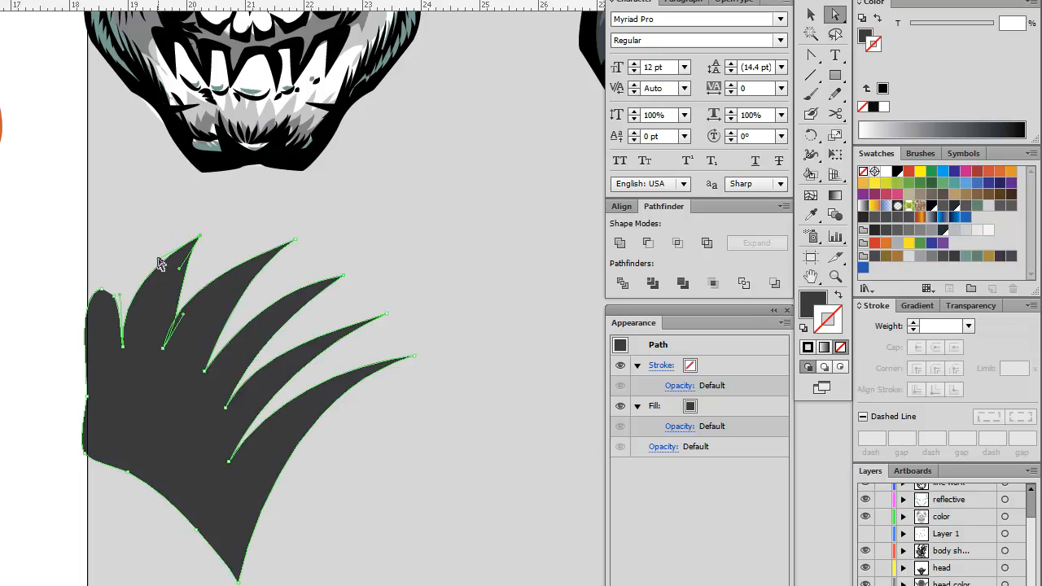
{"action": "left_click_drag", "start_coordinate": [160, 263], "coordinate": [162, 308]}
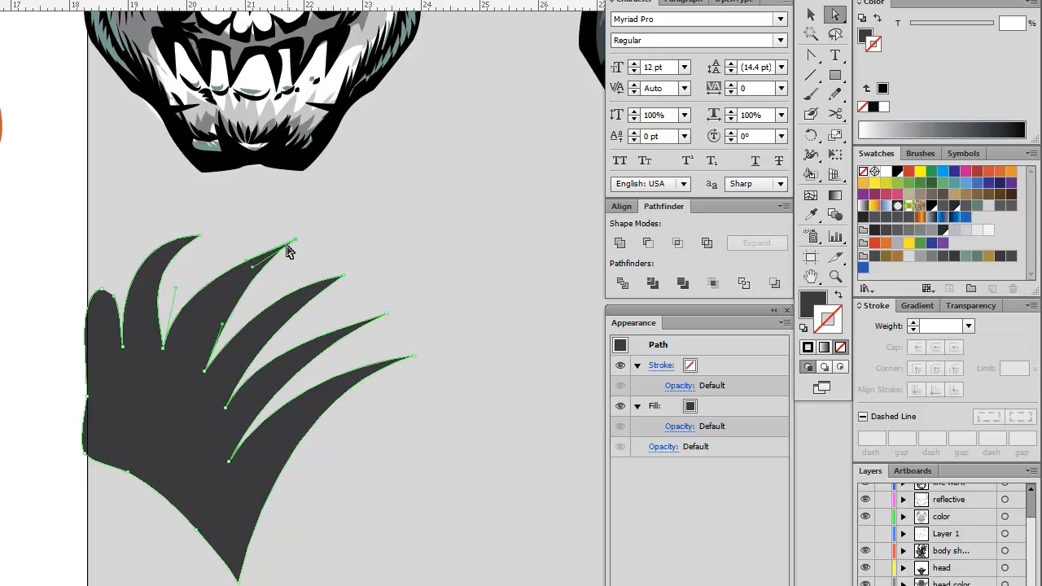
{"action": "left_click_drag", "start_coordinate": [251, 266], "coordinate": [220, 250]}
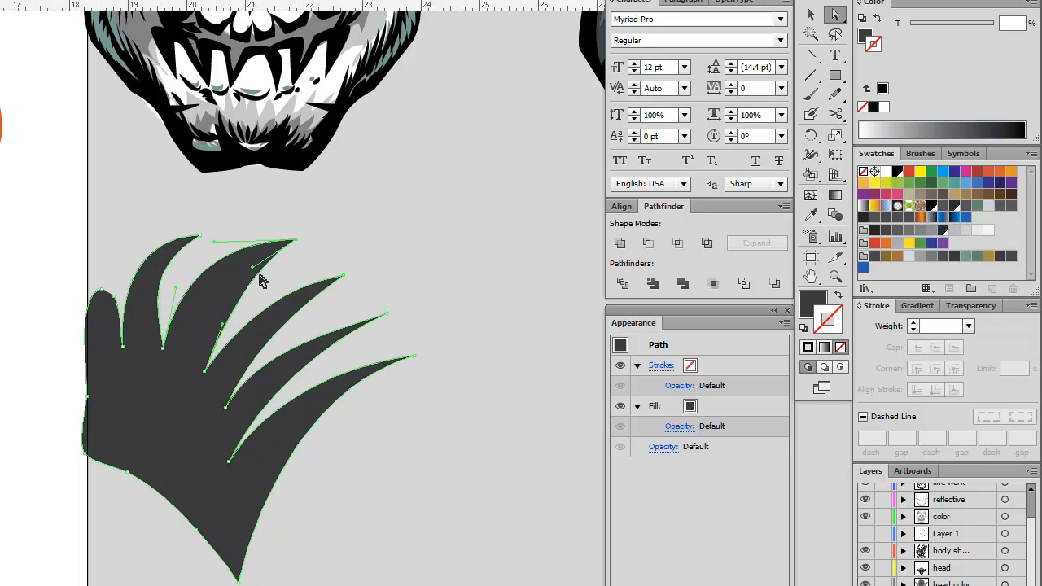
{"action": "left_click", "coordinate": [342, 279]}
{"action": "left_click_drag", "start_coordinate": [284, 287], "coordinate": [251, 270]}
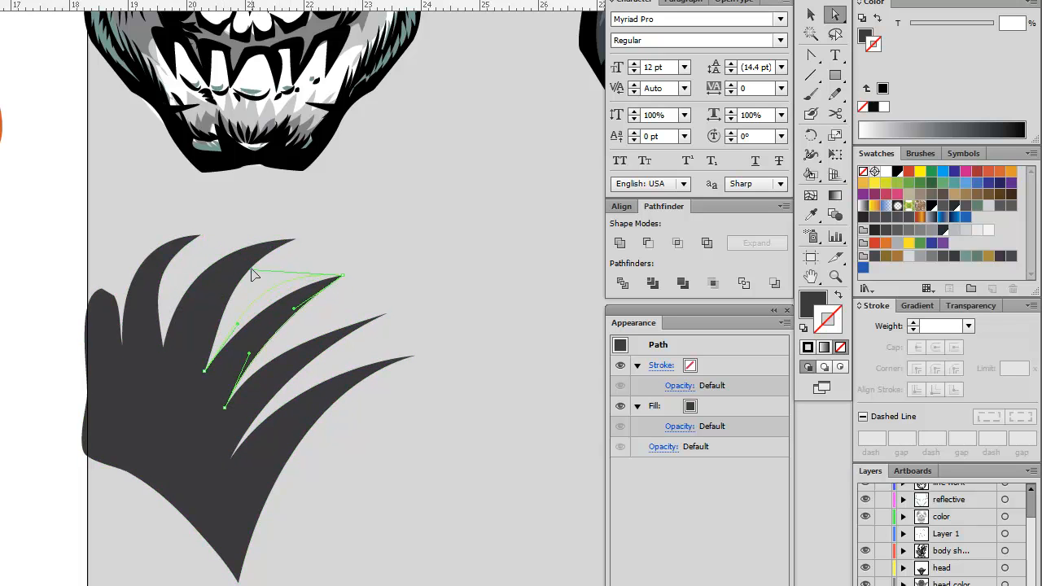
{"action": "left_click_drag", "start_coordinate": [262, 327], "coordinate": [259, 290]}
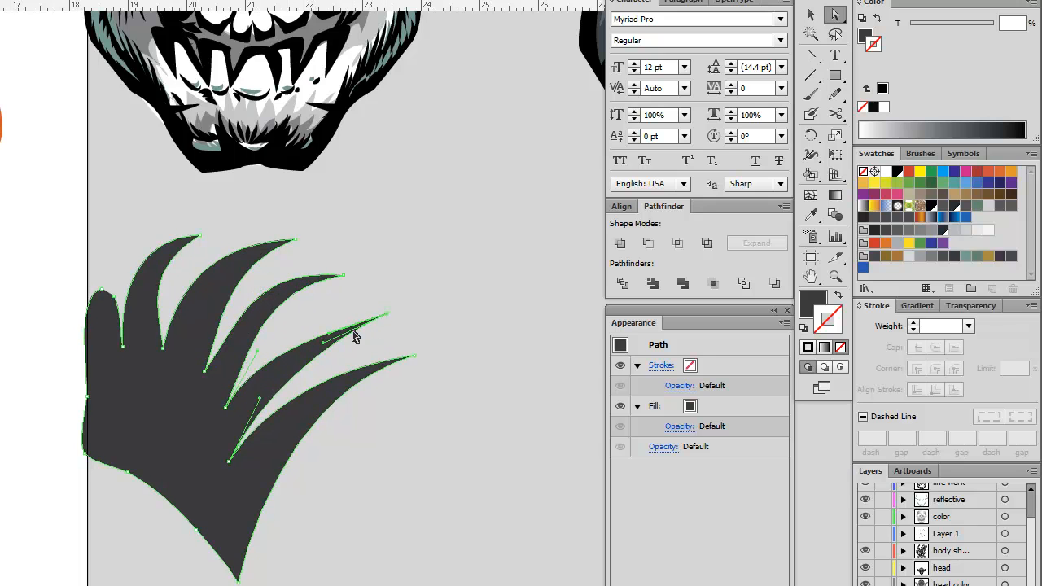
Round the fourth spike with its direction handles, shift the last spike's tip up and inward, and deselect the shape.
{"action": "left_click_drag", "start_coordinate": [332, 337], "coordinate": [331, 286]}
{"action": "left_click_drag", "start_coordinate": [325, 344], "coordinate": [341, 324]}
{"action": "left_click", "coordinate": [413, 361]}
{"action": "left_click_drag", "start_coordinate": [411, 358], "coordinate": [397, 328]}
{"action": "left_click", "coordinate": [411, 385]}
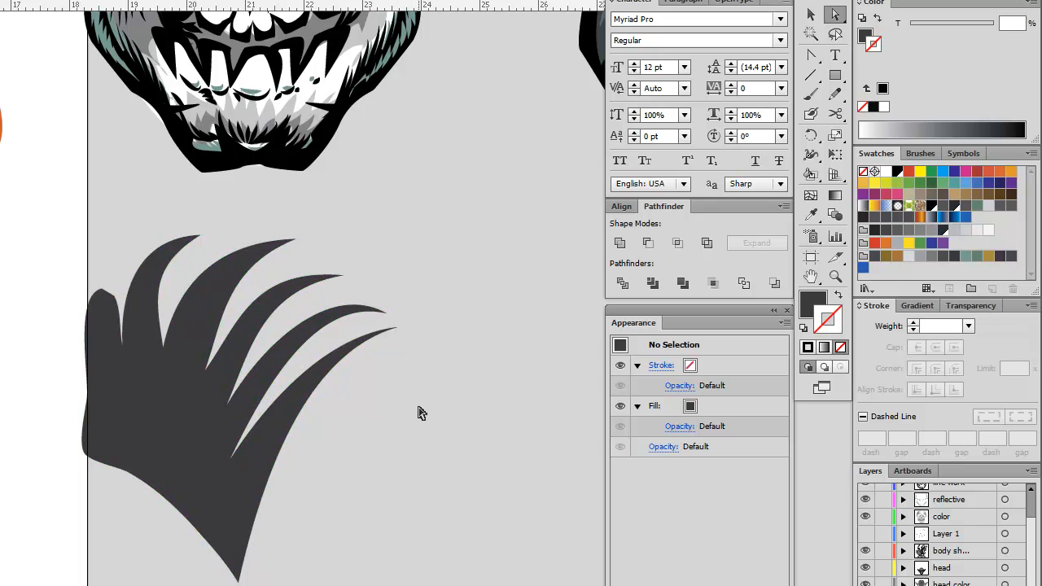
Reselect the hatching shape with its last spike's tip anchor and slightly adjust that anchor's direction handle.
{"action": "left_click", "coordinate": [317, 379]}
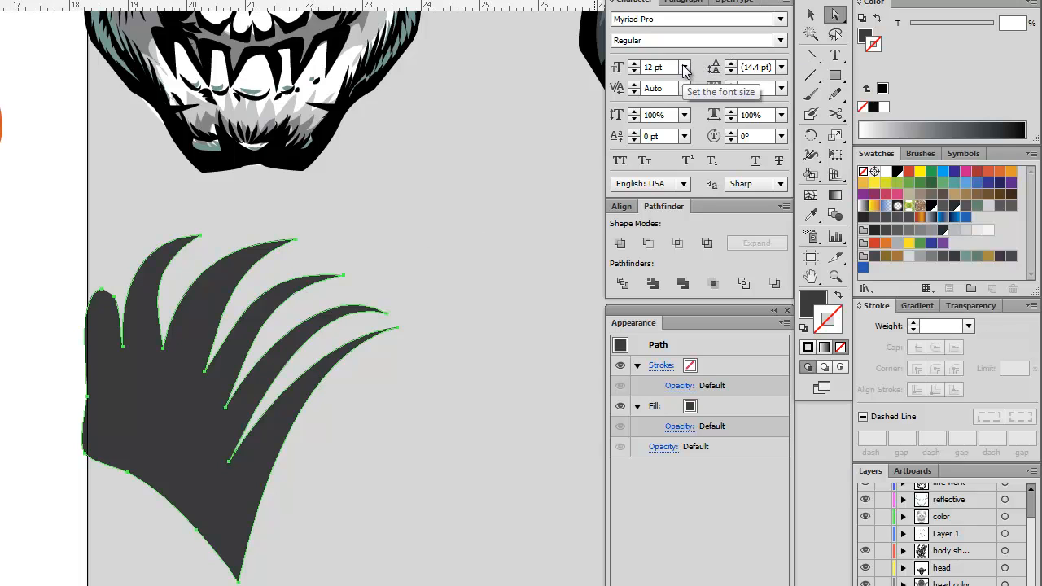
{"action": "left_click", "coordinate": [813, 60]}
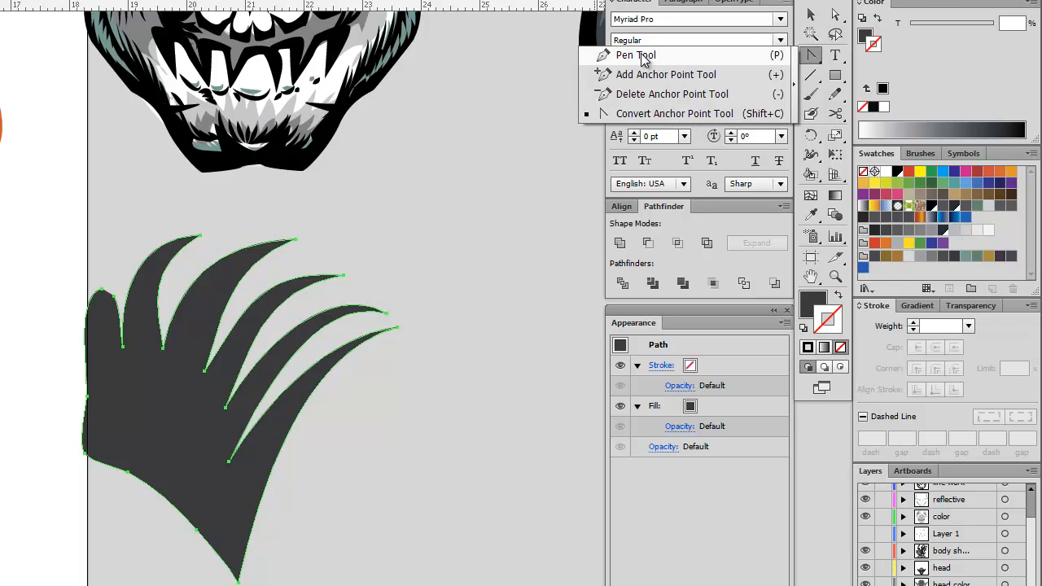
{"action": "left_click", "coordinate": [839, 15]}
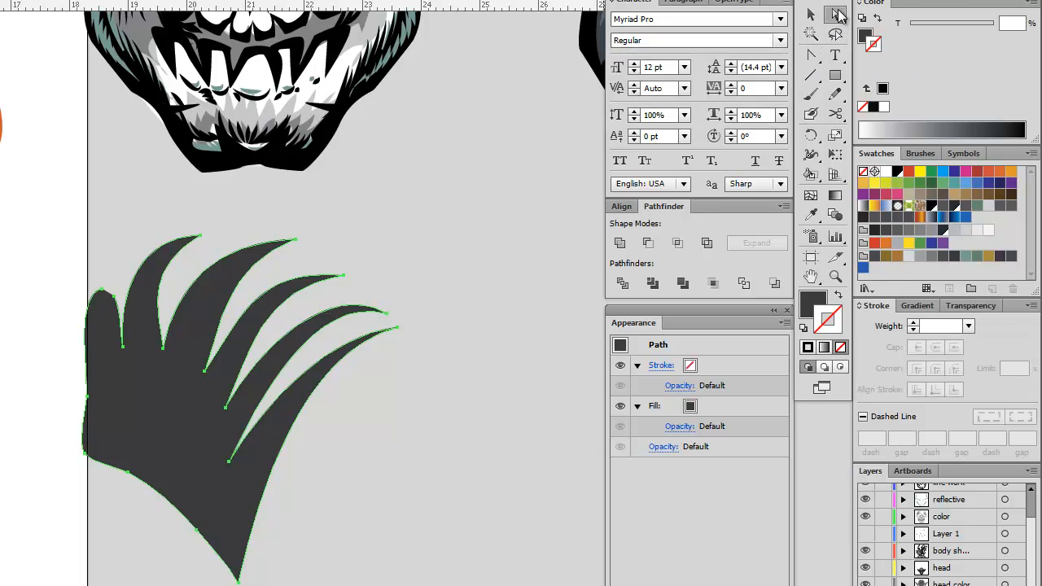
{"action": "left_click", "coordinate": [399, 328]}
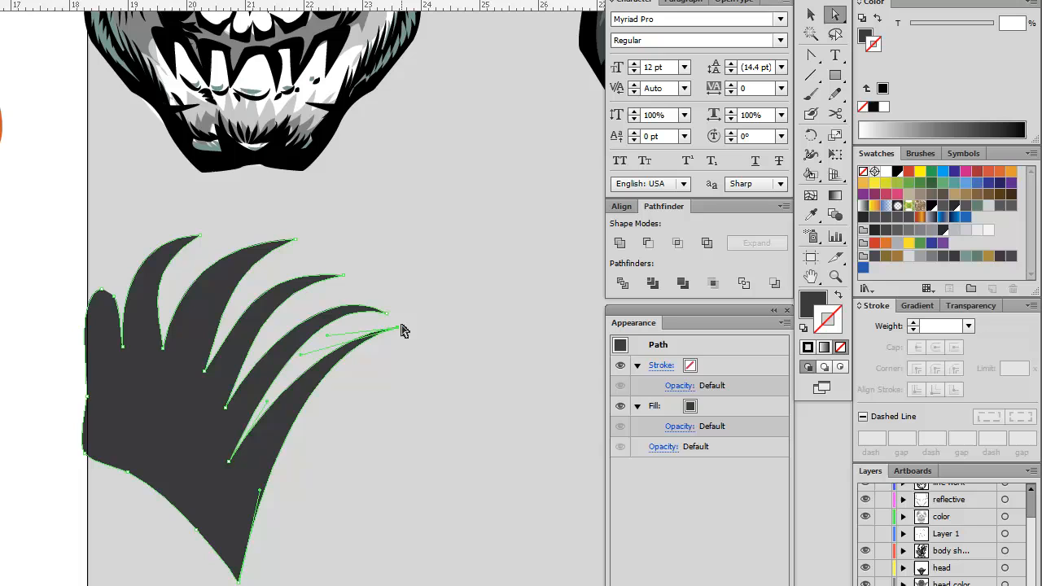
{"action": "left_click", "coordinate": [328, 341]}
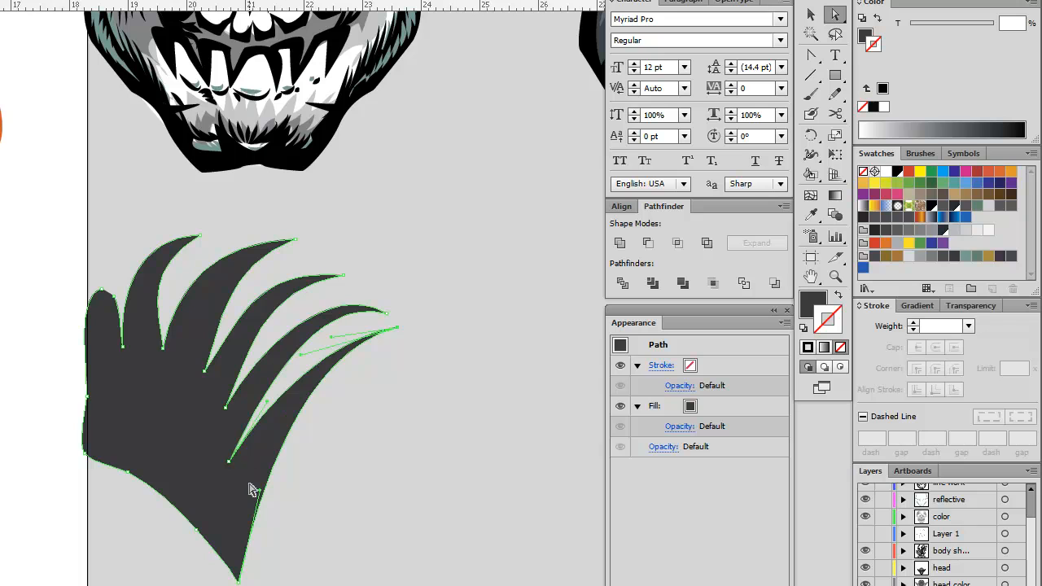
Paint a row of curved dark gray hatching strokes beside the pencil-drawn shape using the Tapered - Sharp brush.
{"action": "left_click", "coordinate": [811, 93]}
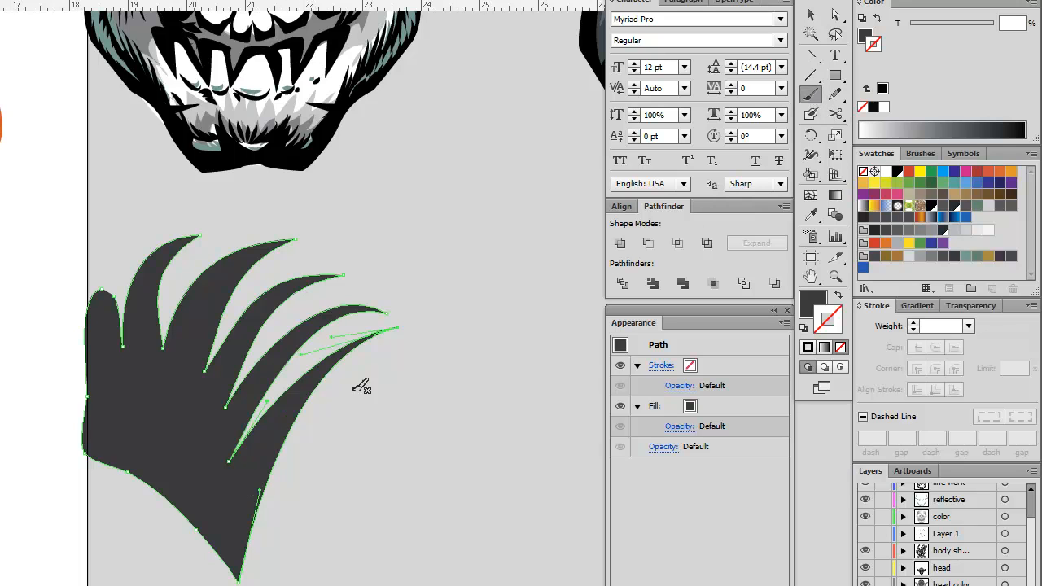
{"action": "left_click_drag", "start_coordinate": [376, 412], "coordinate": [466, 333]}
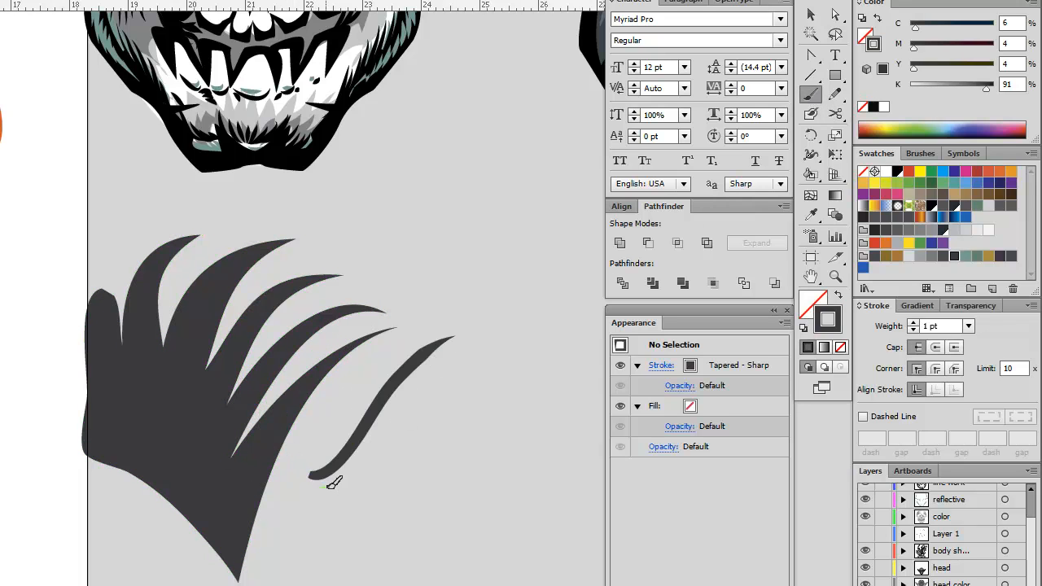
{"action": "mouse_move", "coordinate": [330, 485]}
{"action": "left_mouse_down"}
{"action": "mouse_move", "coordinate": [425, 359]}
{"action": "mouse_move", "coordinate": [456, 357]}
{"action": "left_mouse_up"}
{"action": "mouse_move", "coordinate": [403, 421]}
{"action": "left_mouse_down"}
{"action": "mouse_move", "coordinate": [430, 367]}
{"action": "mouse_move", "coordinate": [427, 425]}
{"action": "mouse_move", "coordinate": [462, 350]}
{"action": "mouse_move", "coordinate": [526, 331]}
{"action": "left_mouse_up"}
{"action": "mouse_move", "coordinate": [431, 485]}
{"action": "left_mouse_down"}
{"action": "mouse_move", "coordinate": [486, 340]}
{"action": "mouse_move", "coordinate": [473, 449]}
{"action": "mouse_move", "coordinate": [502, 349]}
{"action": "mouse_move", "coordinate": [570, 318]}
{"action": "left_mouse_up"}
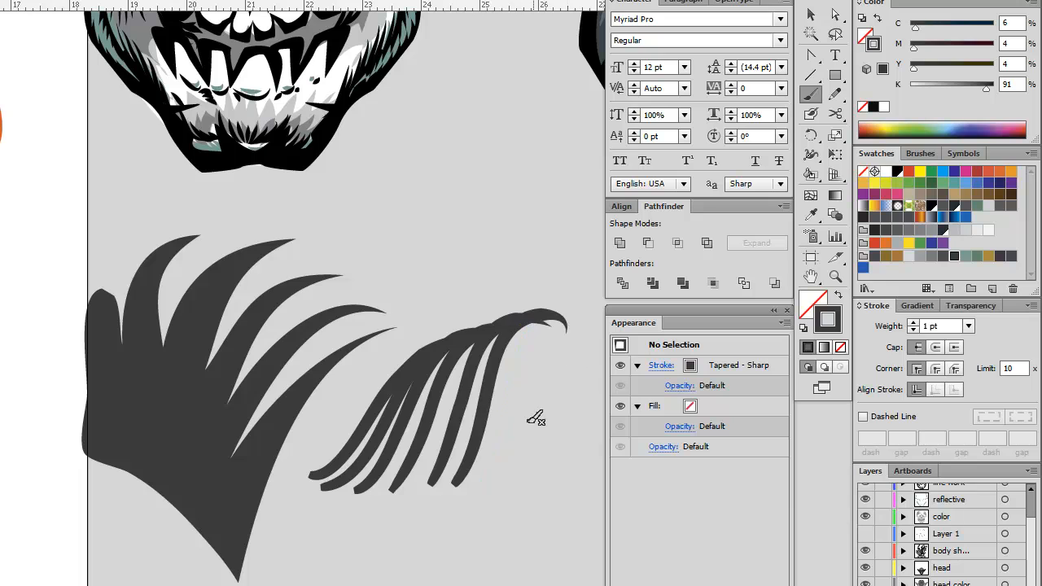
{"action": "mouse_move", "coordinate": [498, 459]}
{"action": "left_mouse_down"}
{"action": "mouse_move", "coordinate": [504, 409]}
{"action": "mouse_move", "coordinate": [594, 351]}
{"action": "left_mouse_up"}
{"action": "mouse_move", "coordinate": [561, 423]}
{"action": "left_mouse_down"}
{"action": "mouse_move", "coordinate": [565, 345]}
{"action": "mouse_move", "coordinate": [597, 336]}
{"action": "left_mouse_up"}
Move the pencil-drawn hatching shape slightly up and closer to the brush-stroke hatching below the skulls.
{"action": "left_click", "coordinate": [835, 277]}
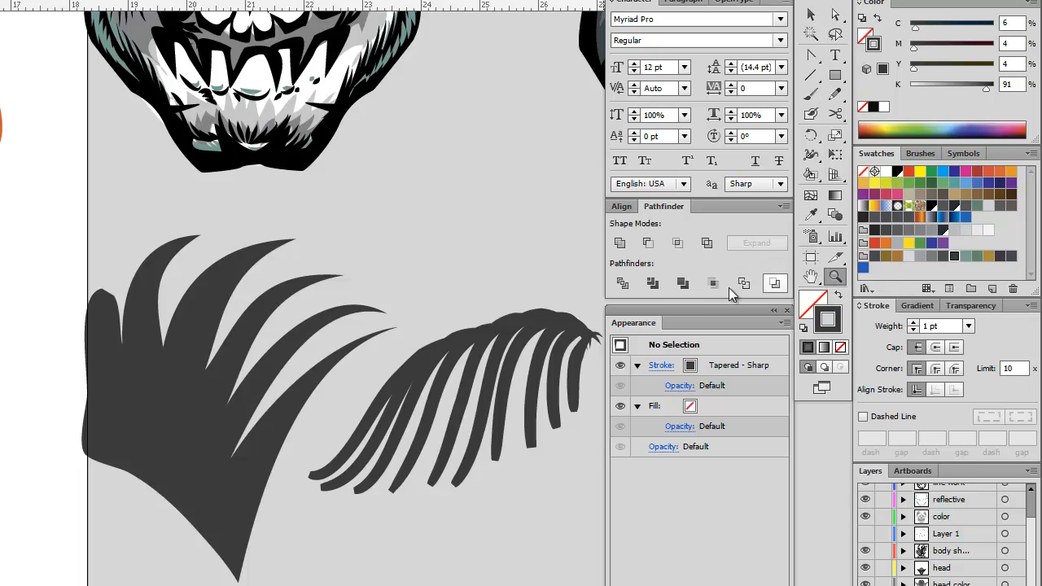
{"action": "left_click", "coordinate": [442, 335], "text": "alt"}
{"action": "key", "text": "h"}
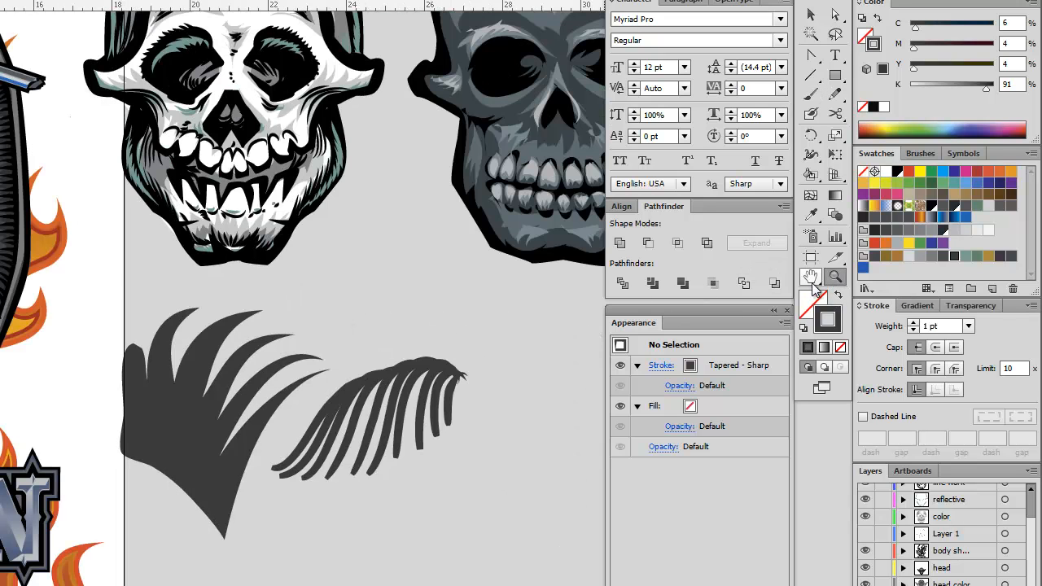
{"action": "left_click_drag", "start_coordinate": [392, 359], "coordinate": [412, 403]}
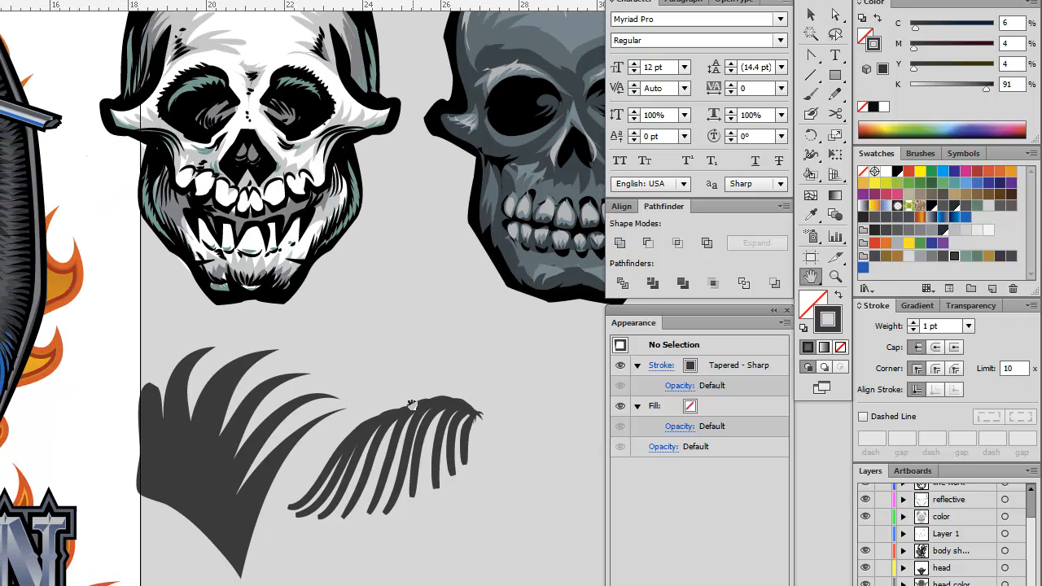
{"action": "left_click_drag", "start_coordinate": [349, 403], "coordinate": [333, 400]}
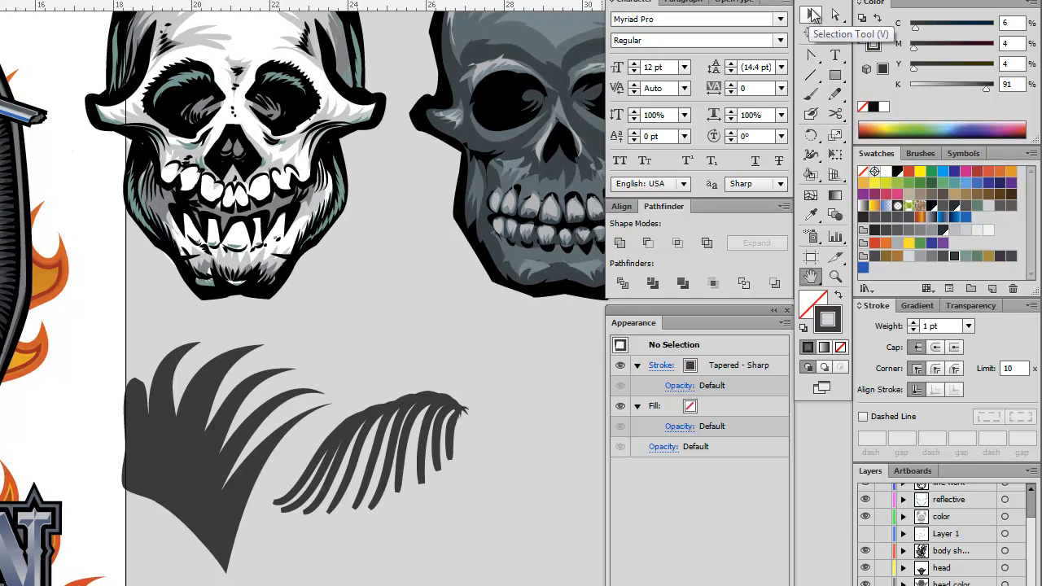
{"action": "left_click", "coordinate": [810, 15]}
{"action": "left_click", "coordinate": [197, 476]}
{"action": "left_click_drag", "start_coordinate": [198, 476], "coordinate": [215, 465]}
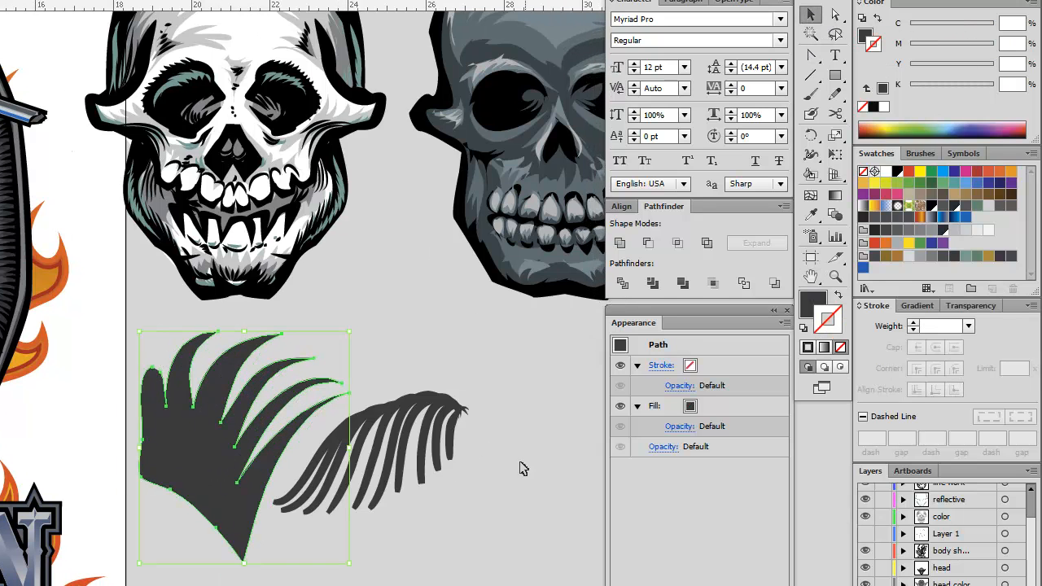
Deselect the hatching shape and draw a closed six-point angular shape beside the brush-stroke hatching with the Pen tool.
{"action": "left_click", "coordinate": [507, 495]}
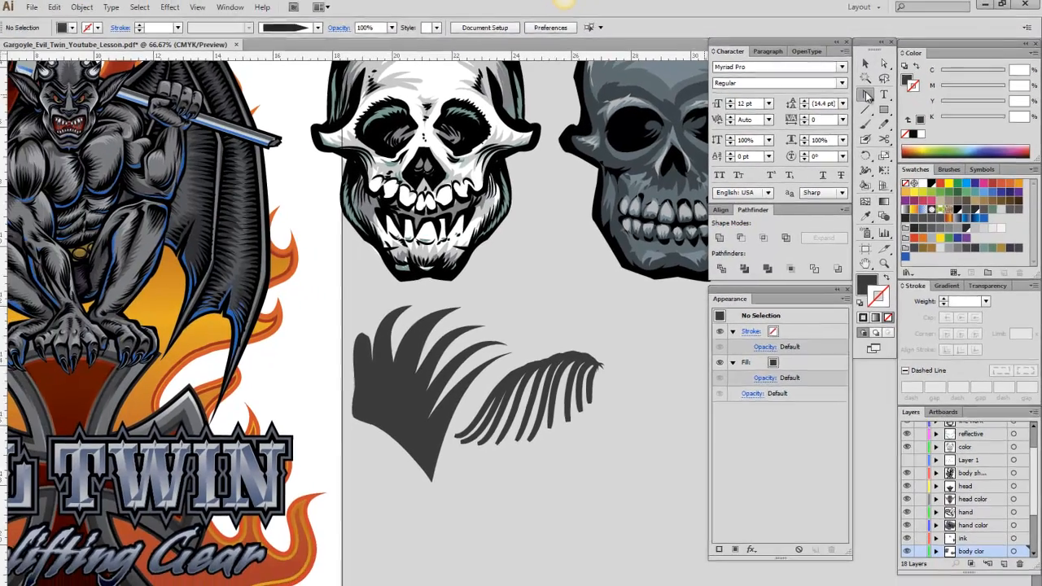
{"action": "left_click_drag", "start_coordinate": [865, 95], "coordinate": [762, 99]}
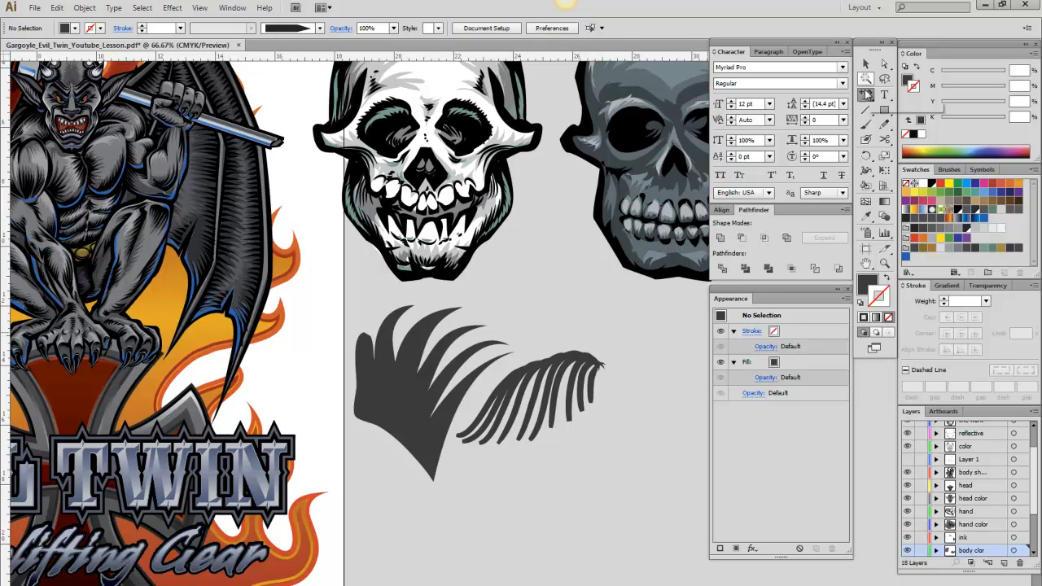
{"action": "left_click_drag", "start_coordinate": [867, 96], "coordinate": [736, 98]}
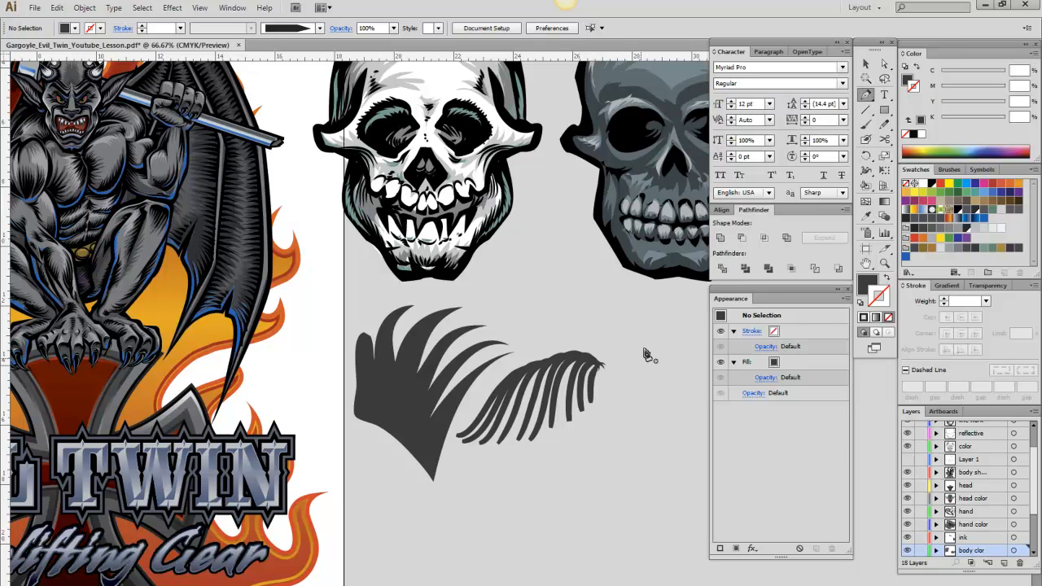
{"action": "left_click_drag", "start_coordinate": [865, 95], "coordinate": [732, 93]}
{"action": "left_click_drag", "start_coordinate": [869, 96], "coordinate": [753, 101]}
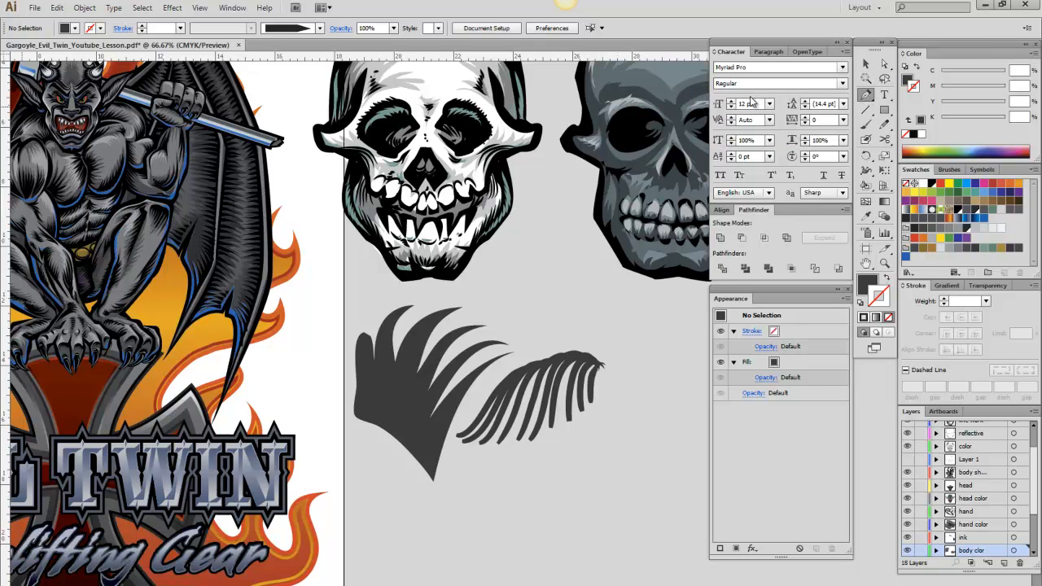
{"action": "left_click", "coordinate": [553, 464]}
{"action": "left_click", "coordinate": [608, 442]}
{"action": "left_click", "coordinate": [645, 346]}
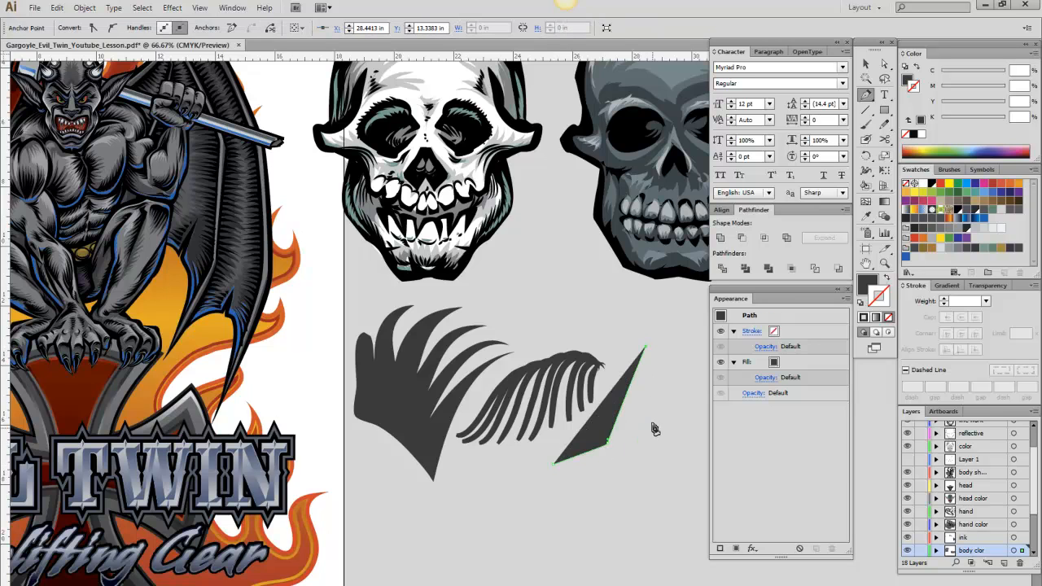
{"action": "left_click", "coordinate": [656, 435]}
{"action": "left_click", "coordinate": [641, 511]}
{"action": "left_click", "coordinate": [581, 505]}
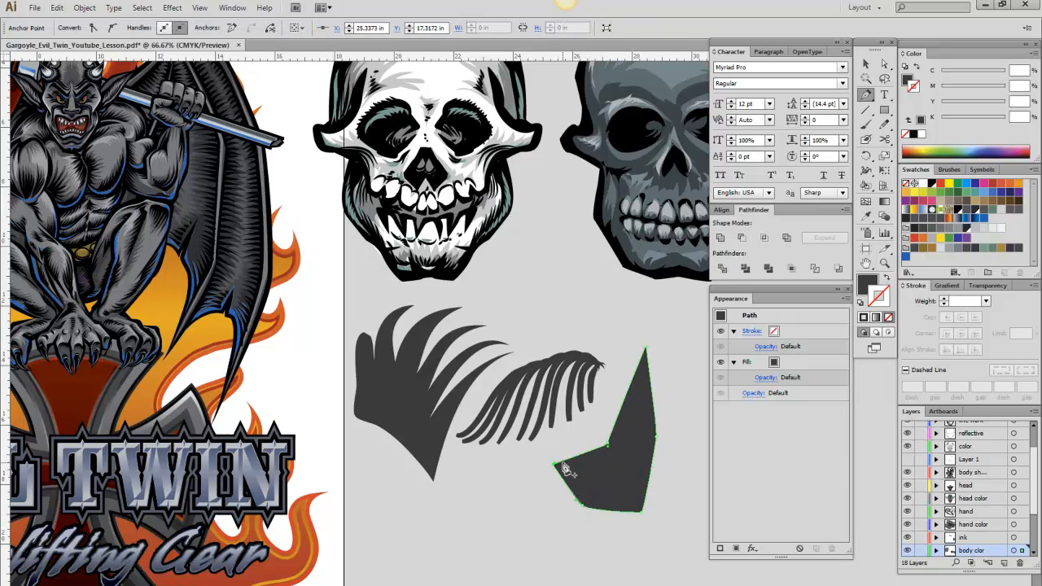
{"action": "left_click", "coordinate": [554, 464]}
Move the angular shape slightly down, then select the pencil-drawn hatching and a brush stroke in turn to compare their paths.
{"action": "left_click", "coordinate": [865, 64]}
{"action": "left_click_drag", "start_coordinate": [621, 442], "coordinate": [627, 470]}
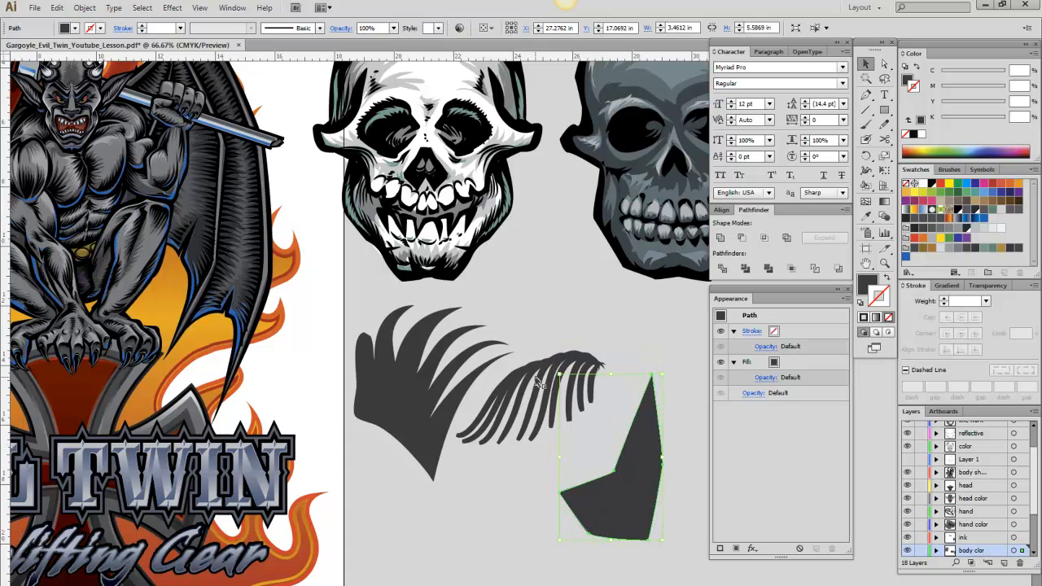
{"action": "left_click", "coordinate": [537, 383]}
{"action": "left_click", "coordinate": [430, 417]}
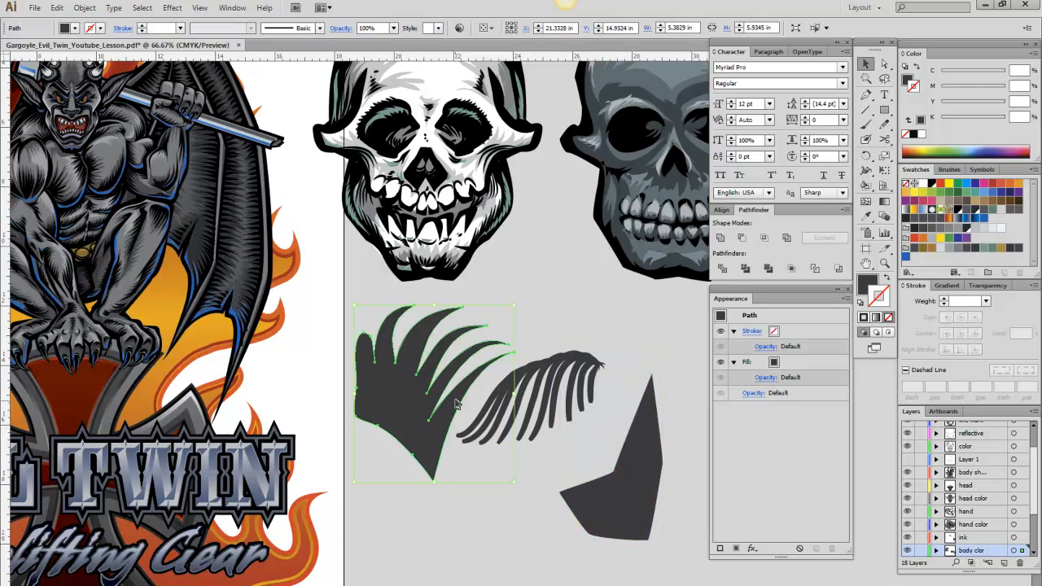
{"action": "left_click", "coordinate": [582, 388]}
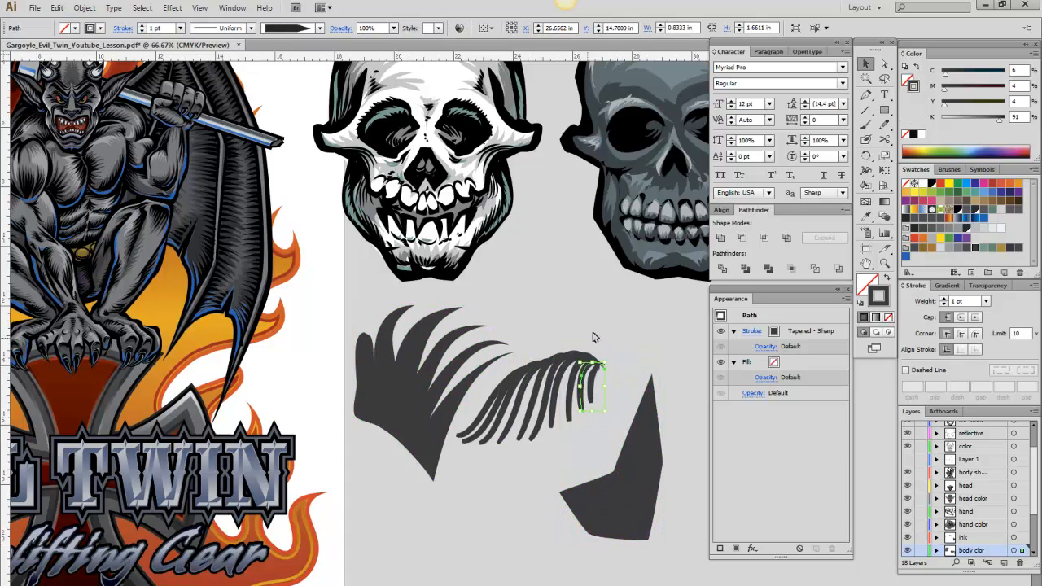
Stretch the lower end of a middle Tapered - Sharp brush stroke far down and bend it with its direction handle into a long curve.
{"action": "left_click", "coordinate": [543, 399]}
{"action": "key", "text": "a"}
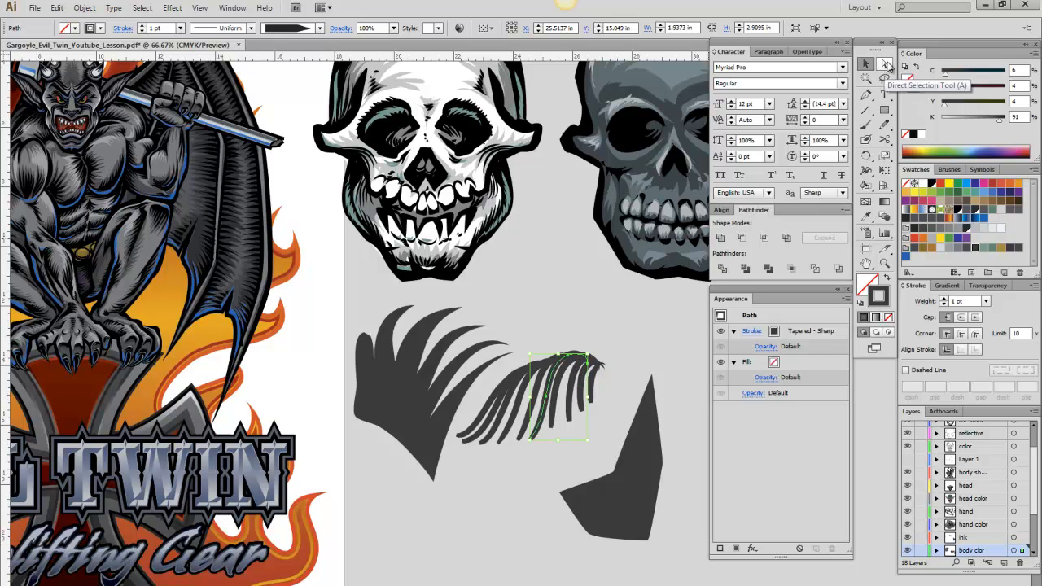
{"action": "mouse_move", "coordinate": [530, 446]}
{"action": "left_mouse_down"}
{"action": "mouse_move", "coordinate": [511, 476]}
{"action": "mouse_move", "coordinate": [532, 429]}
{"action": "mouse_move", "coordinate": [455, 544]}
{"action": "mouse_move", "coordinate": [598, 549]}
{"action": "left_mouse_up"}
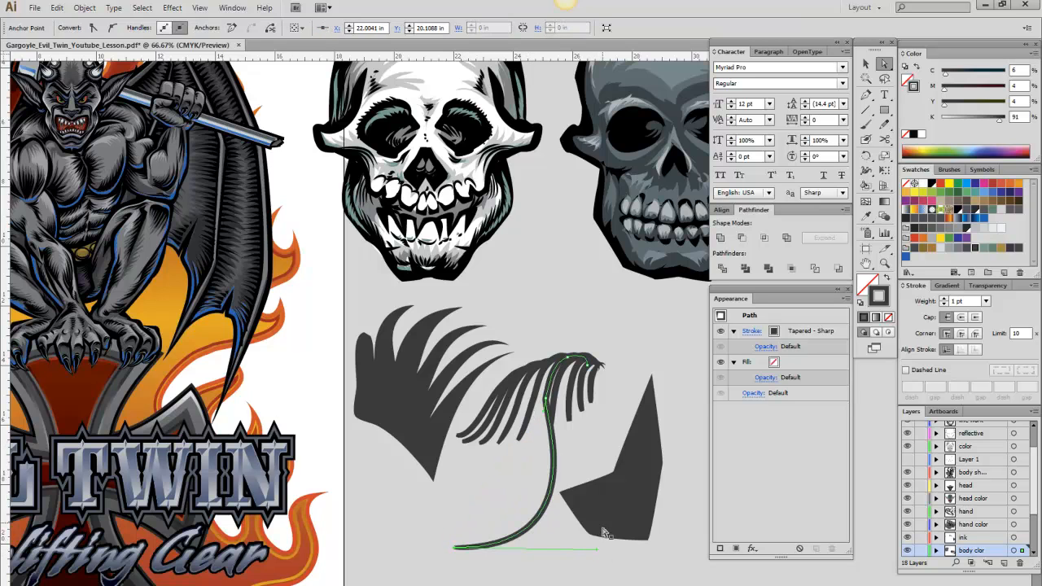
Examine the shading on the gargoyle artwork and both skulls against the hatching examples below them.
{"action": "left_click", "coordinate": [865, 263]}
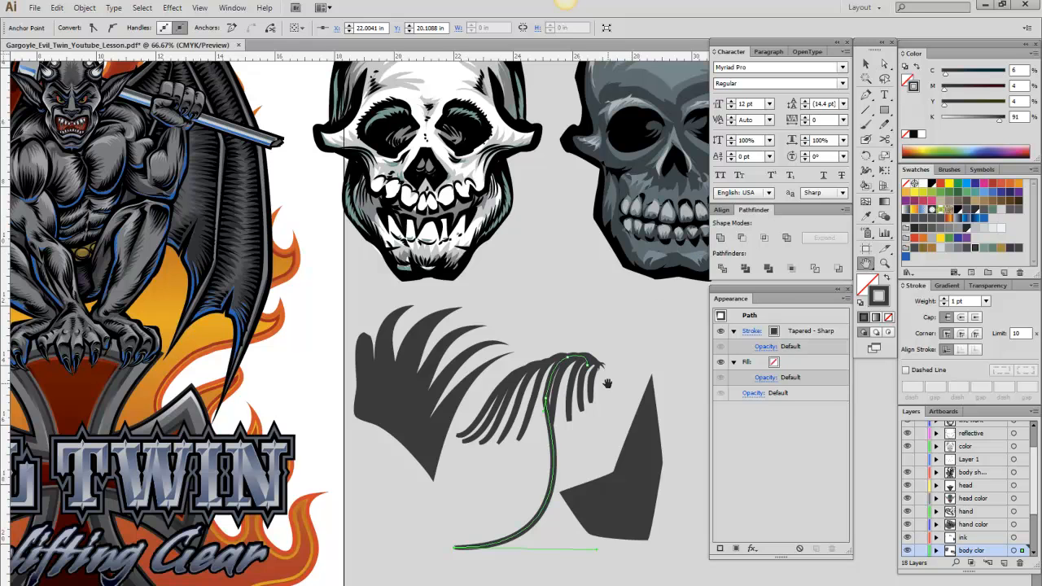
{"action": "left_click_drag", "start_coordinate": [606, 382], "coordinate": [552, 402]}
{"action": "left_click_drag", "start_coordinate": [507, 349], "coordinate": [582, 422]}
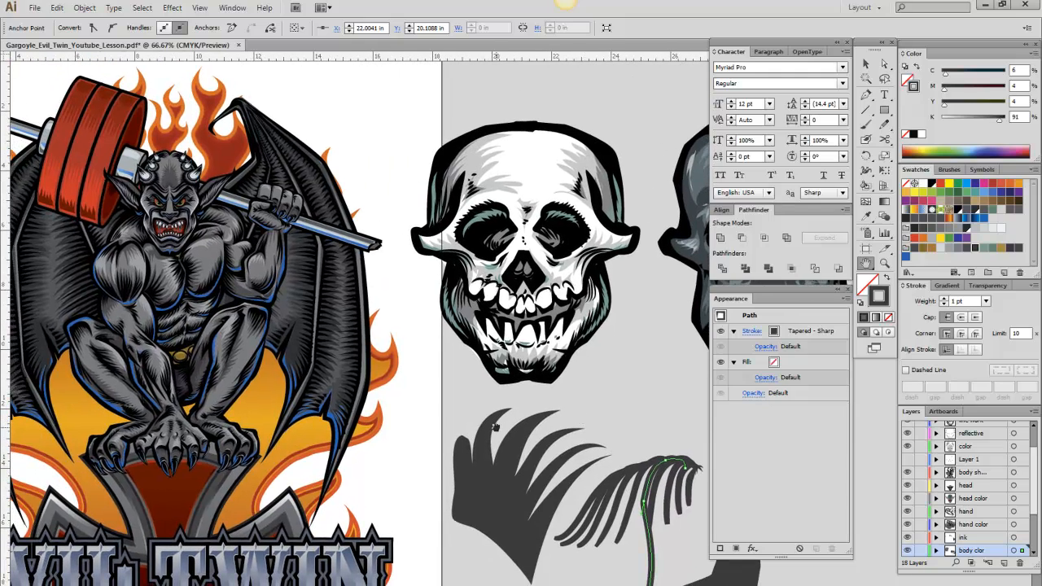
{"action": "left_click_drag", "start_coordinate": [495, 427], "coordinate": [285, 437]}
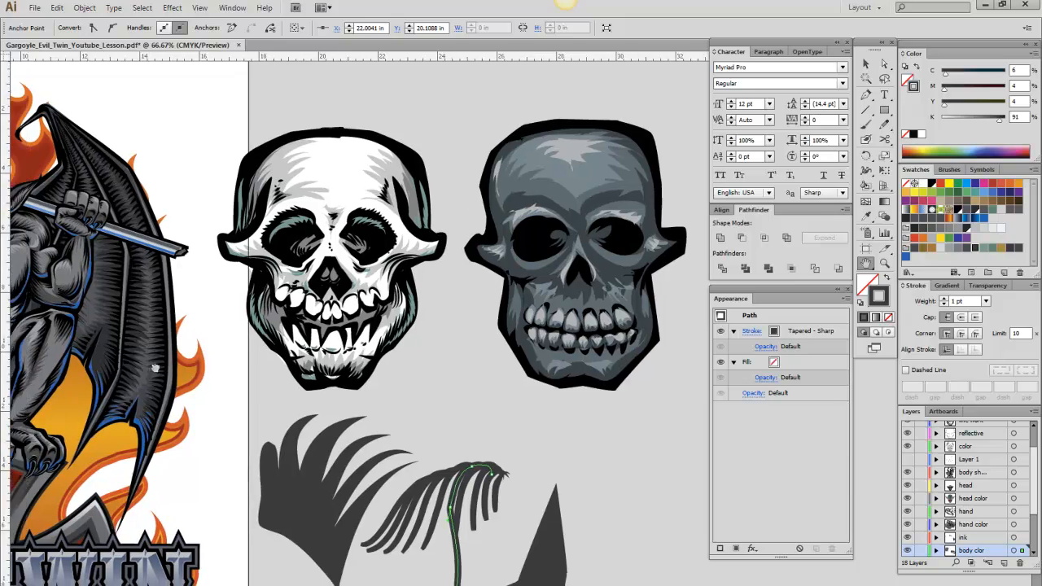
{"action": "left_click_drag", "start_coordinate": [109, 397], "coordinate": [385, 372]}
{"action": "left_click_drag", "start_coordinate": [487, 329], "coordinate": [337, 327]}
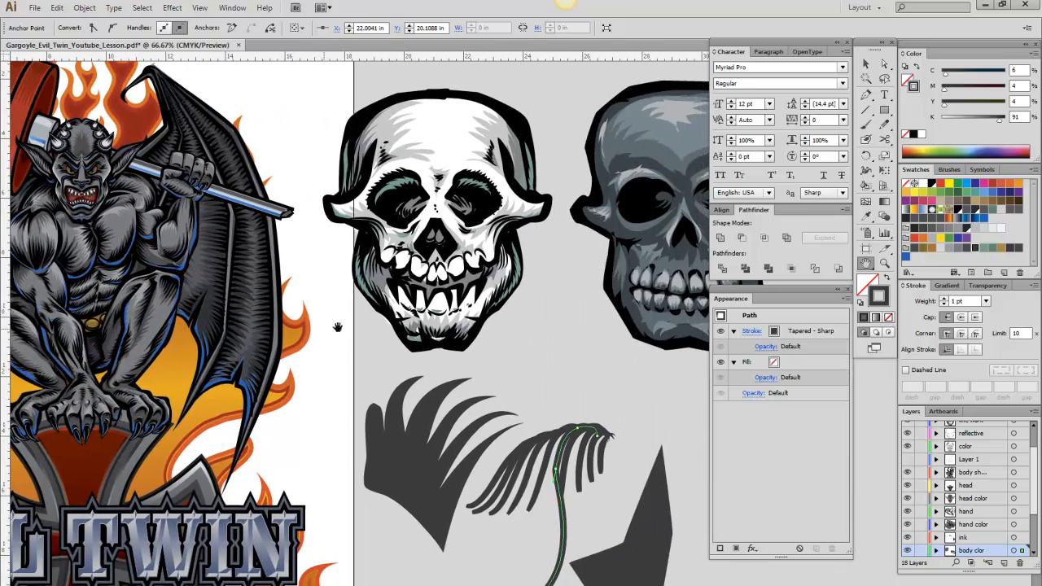
{"action": "left_click_drag", "start_coordinate": [460, 307], "coordinate": [355, 305]}
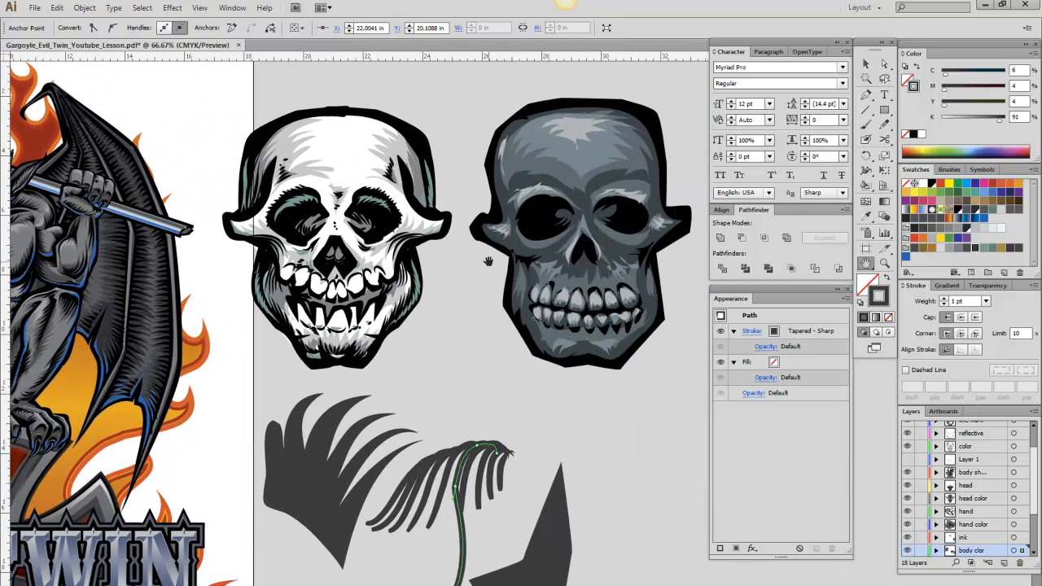